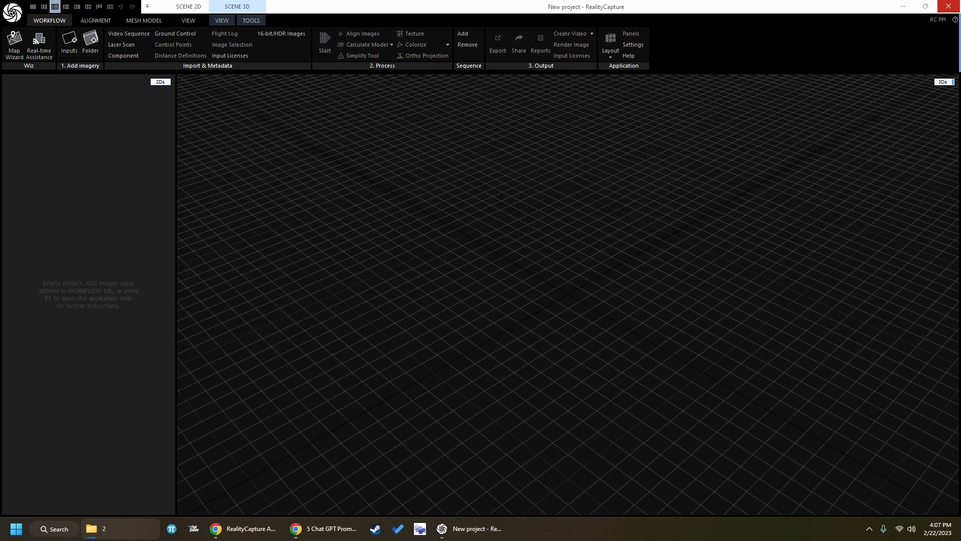
Switch to File Explorer and open IMG_5323.JPG from the _REALITY\2 folder in a maximized photo viewer
key(alt+Tab)
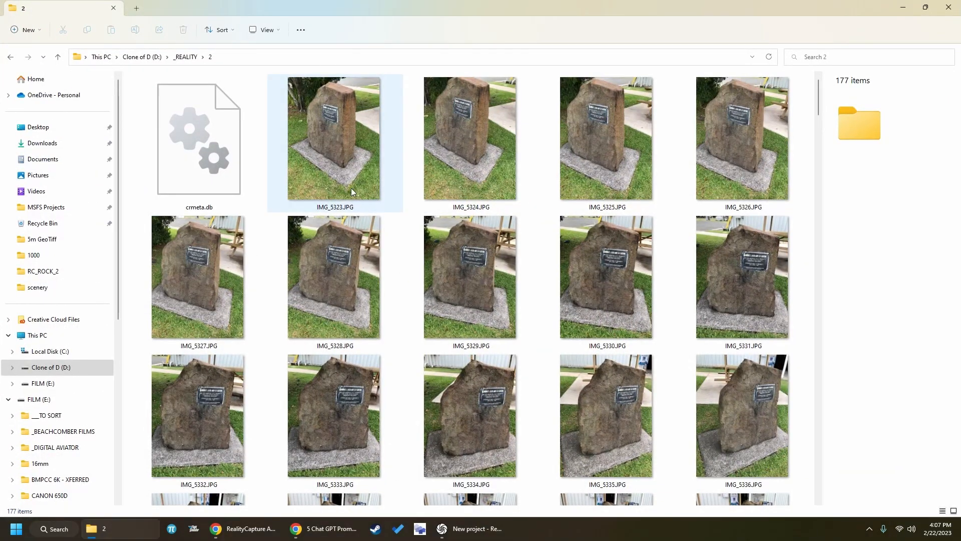
click(337, 170)
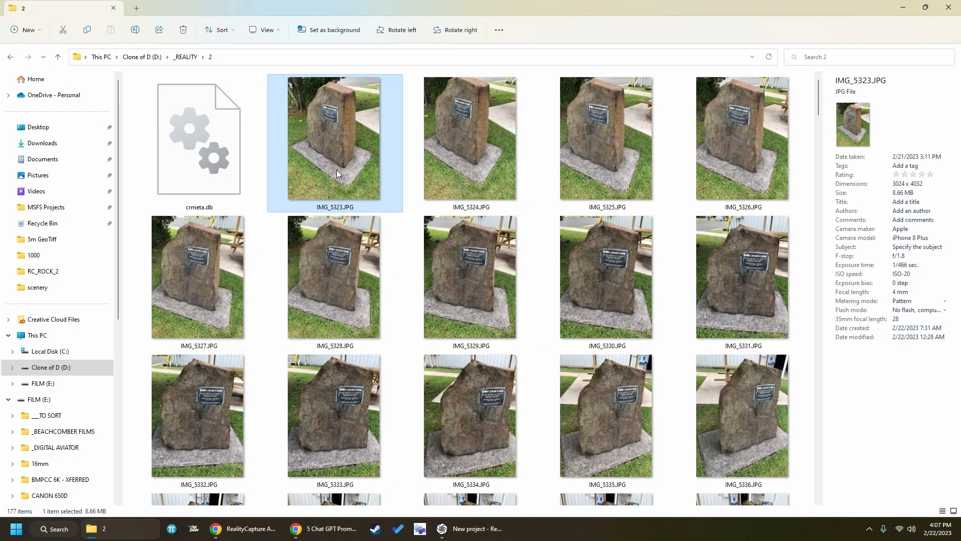
double_click(337, 165)
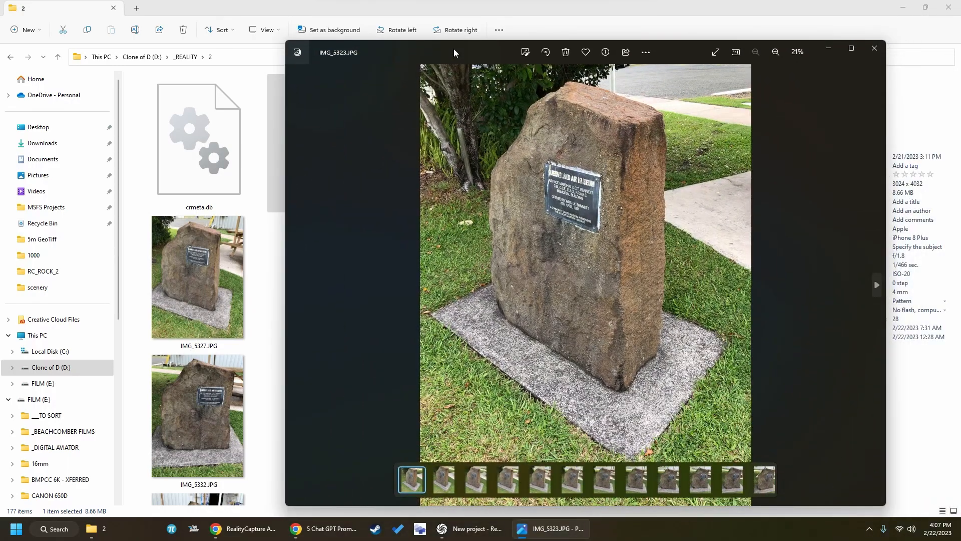
double_click(453, 50)
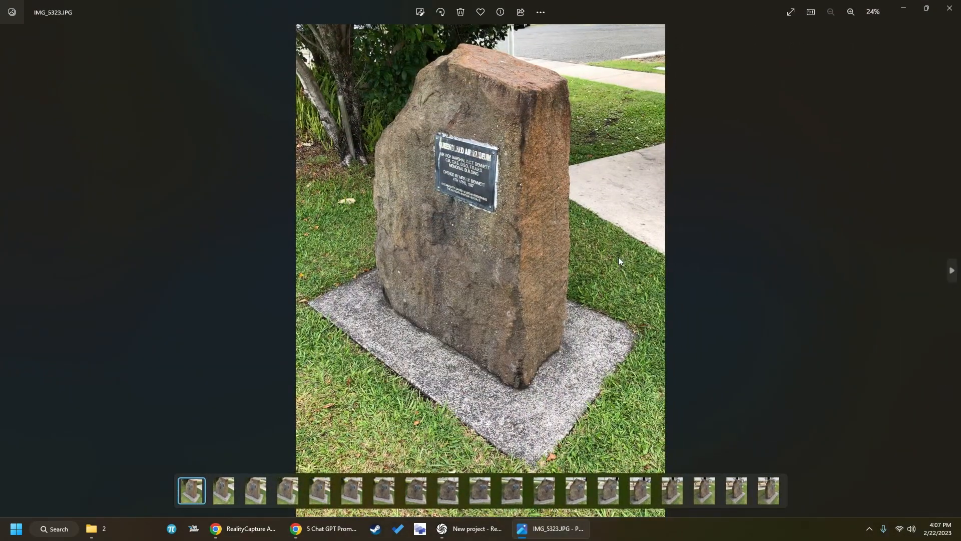
Examine the overlapping photos taken around the rock, from IMG_5329.JPG to IMG_5341.JPG and back, and close the viewer
click(365, 495)
click(388, 497)
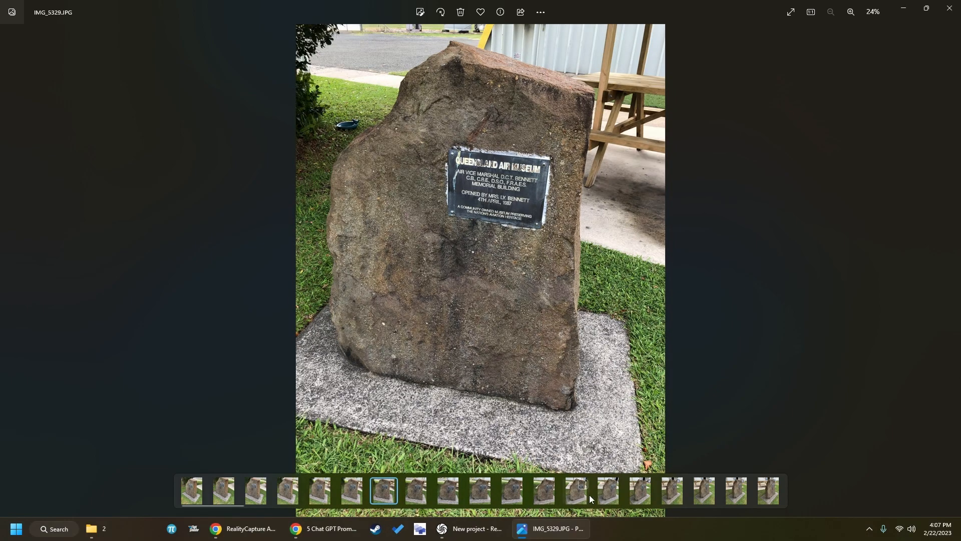
click(608, 490)
click(740, 493)
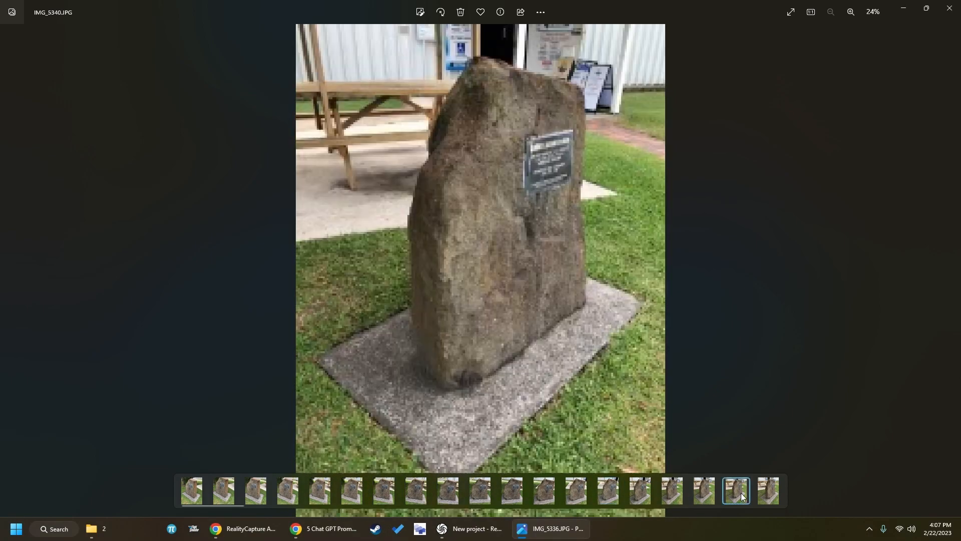
click(768, 492)
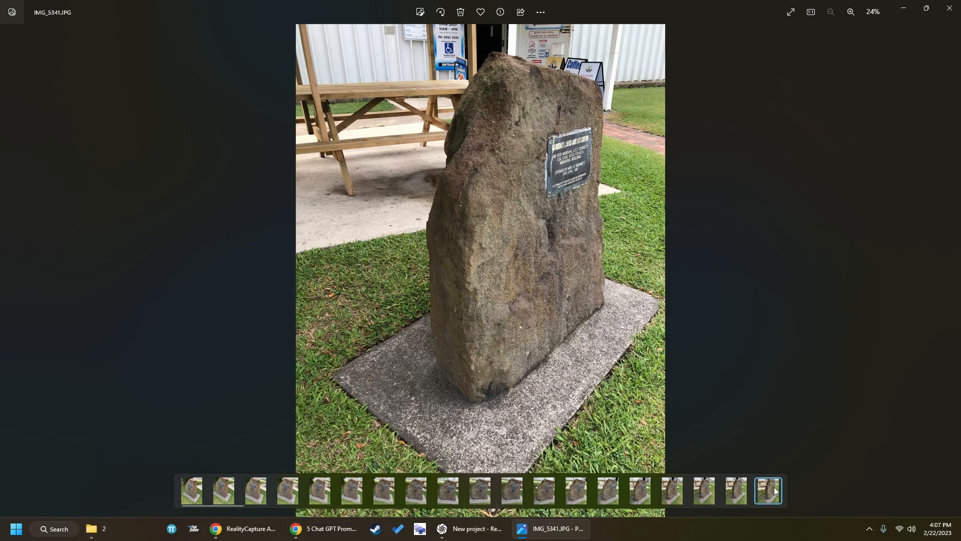
click(705, 494)
click(581, 495)
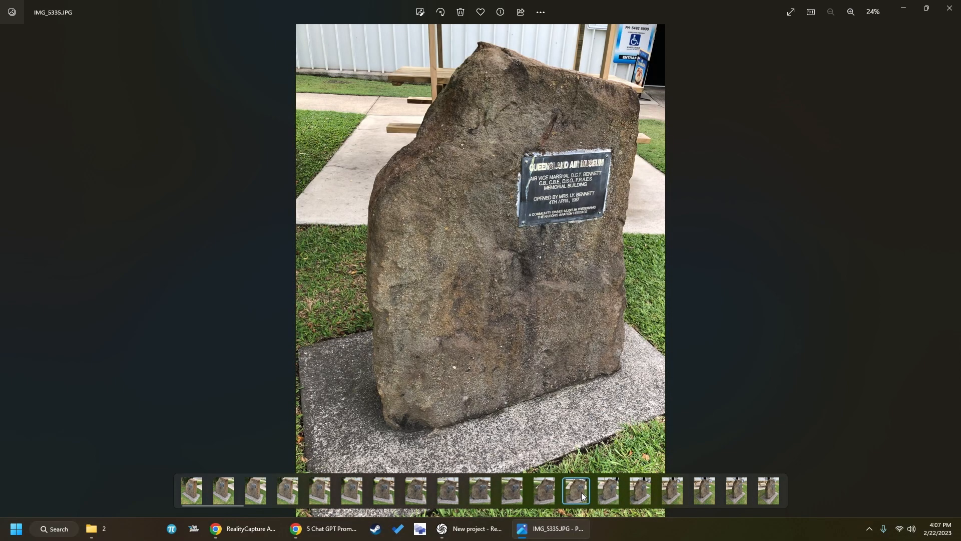
click(390, 495)
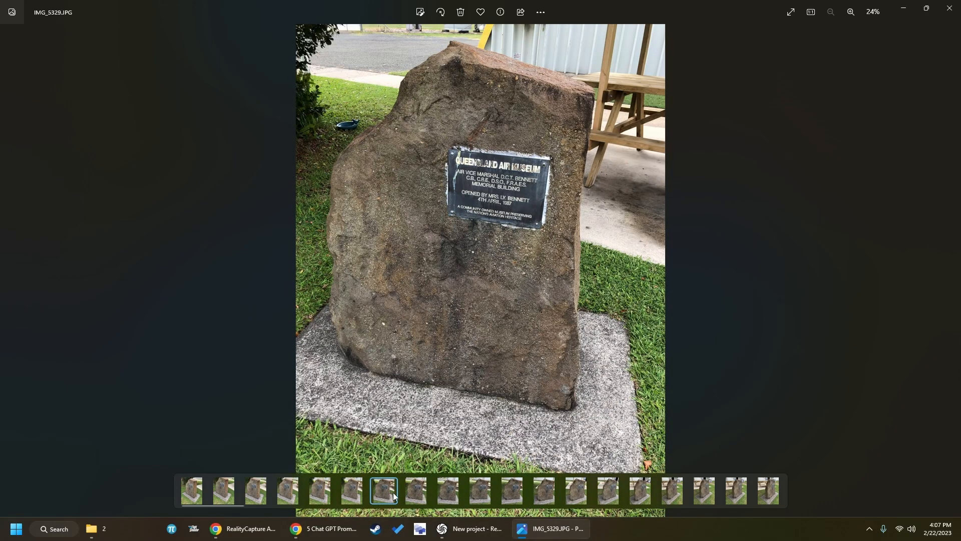
click(950, 8)
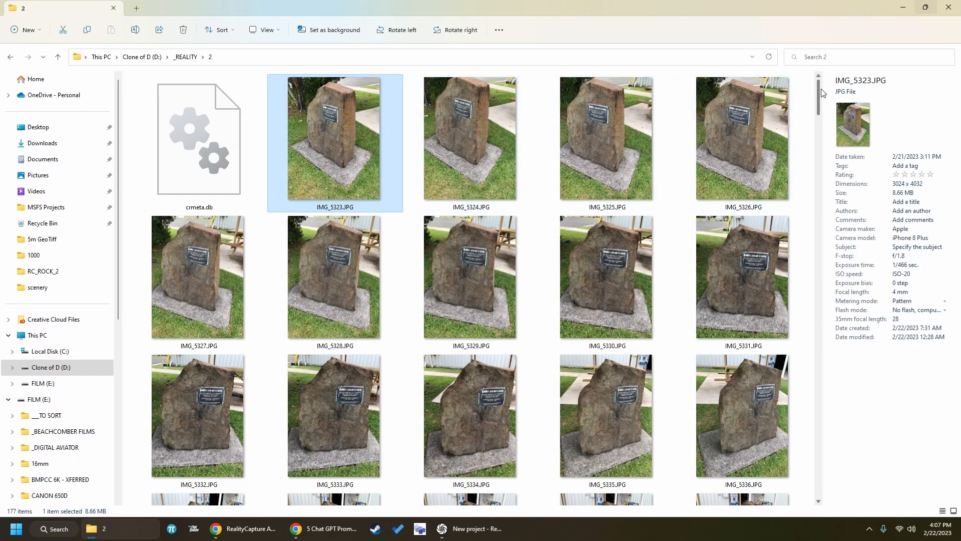
Look through the remaining rock photos to the end of folder 2 and return to RealityCapture
scroll(812, 95, down, 3)
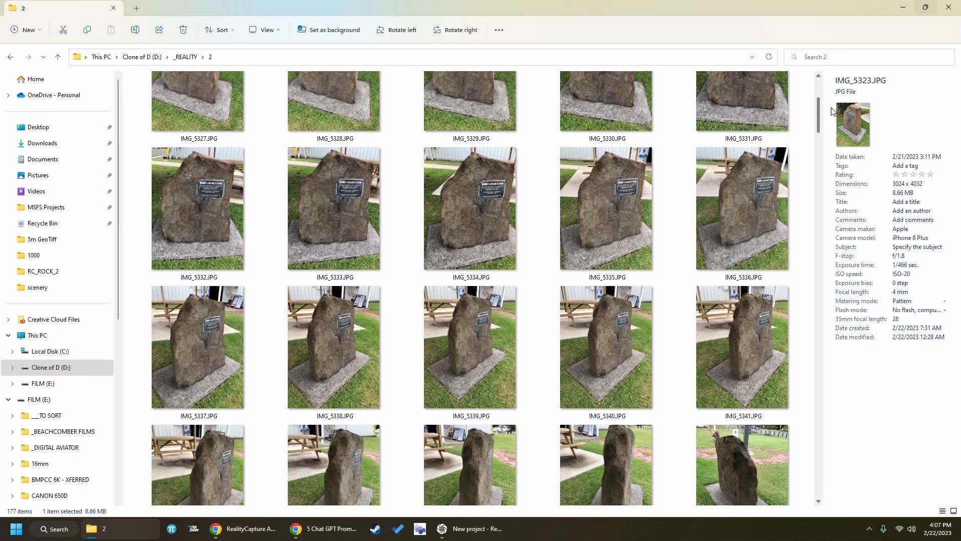
drag(833, 111, 854, 461)
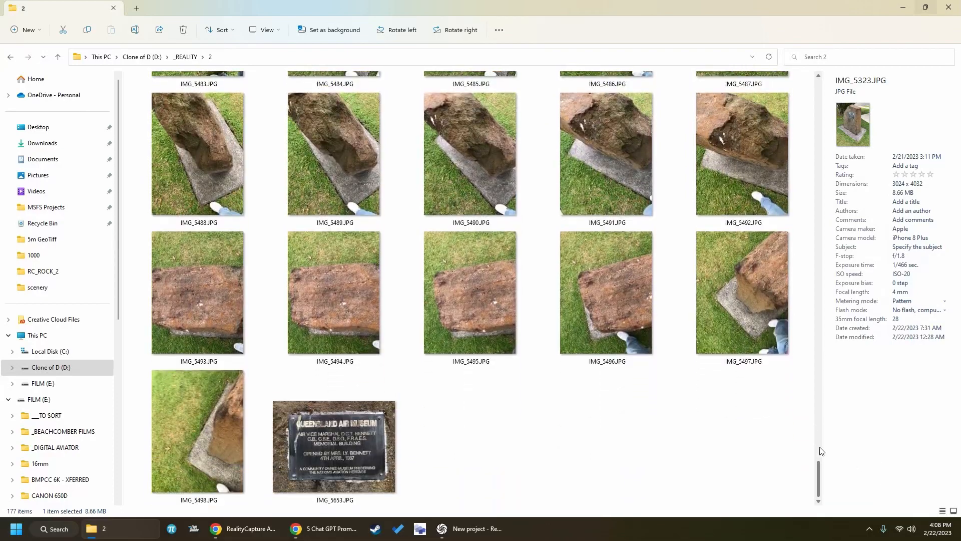
click(685, 421)
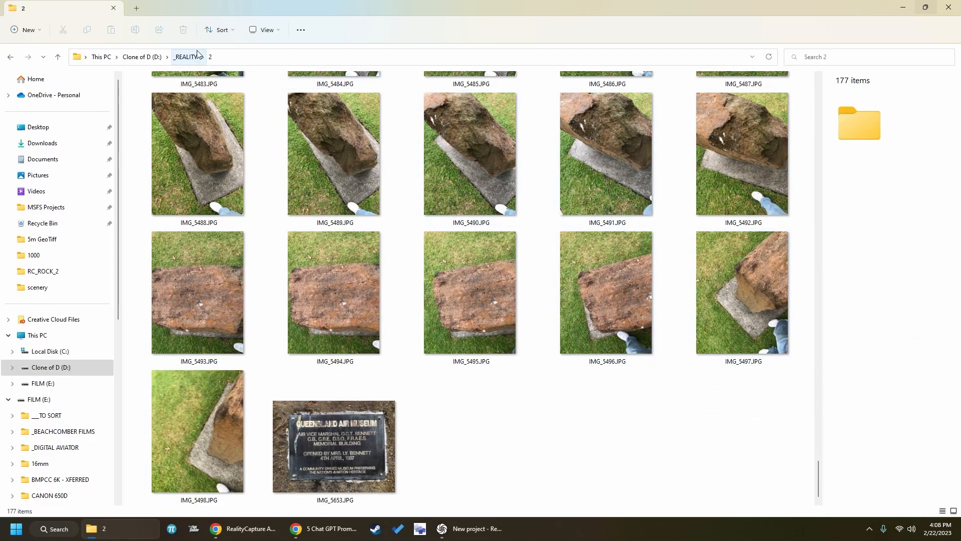
click(925, 7)
drag(890, 91, 960, 100)
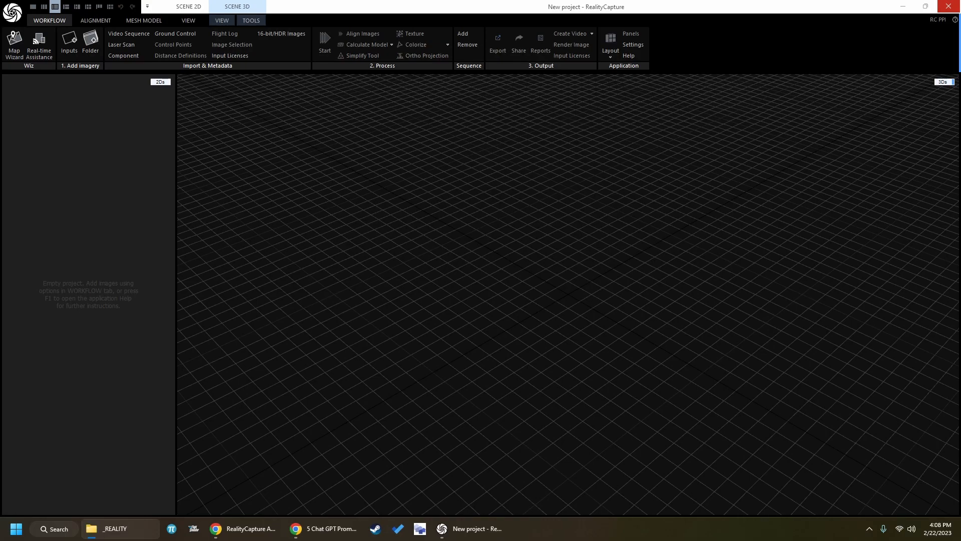
click(279, 74)
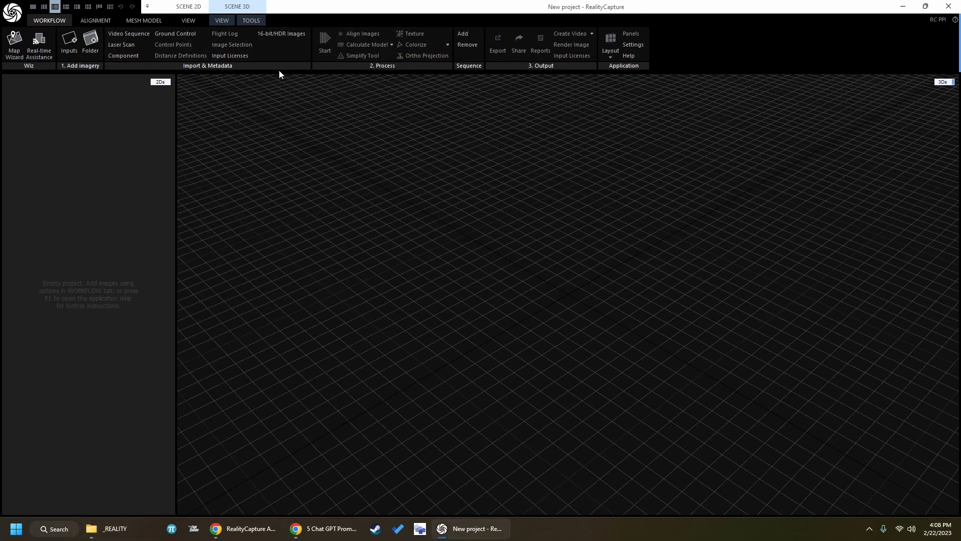
View the help-only layout and the combined 2D, 3D and help layout, and return to the 2D and 3D layout
click(30, 8)
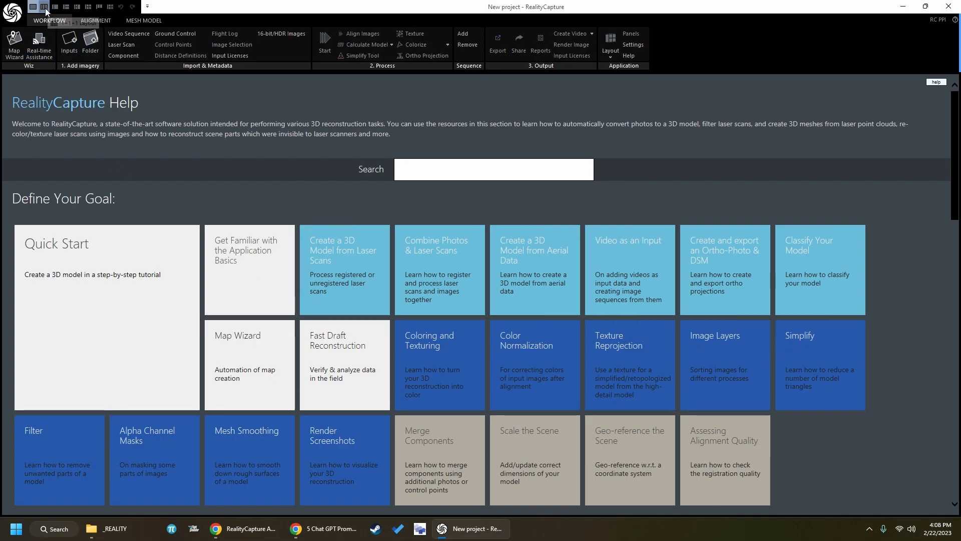
click(44, 7)
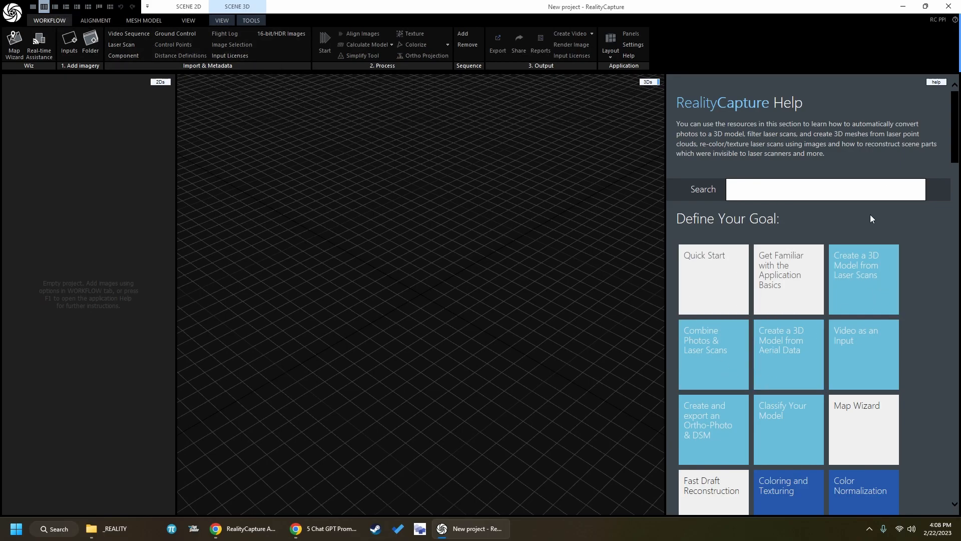
click(54, 6)
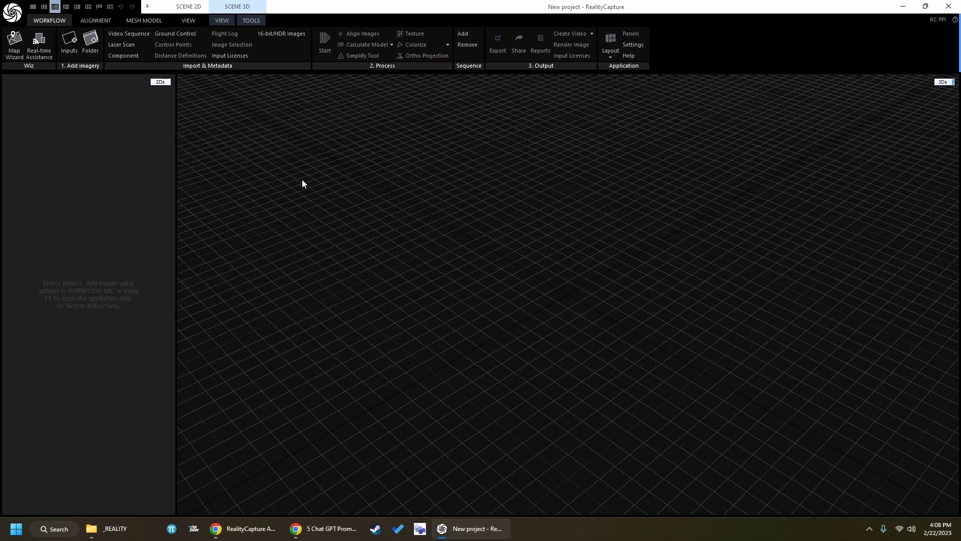
Add all the rock images from the _REALITY\2 folder to the project
click(63, 40)
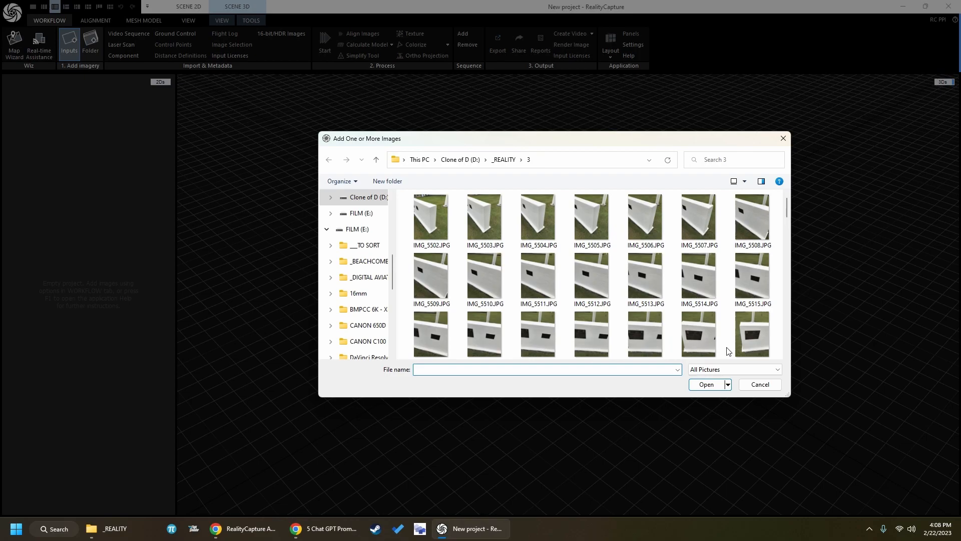
scroll(729, 351, down, 1)
scroll(728, 351, down, 10)
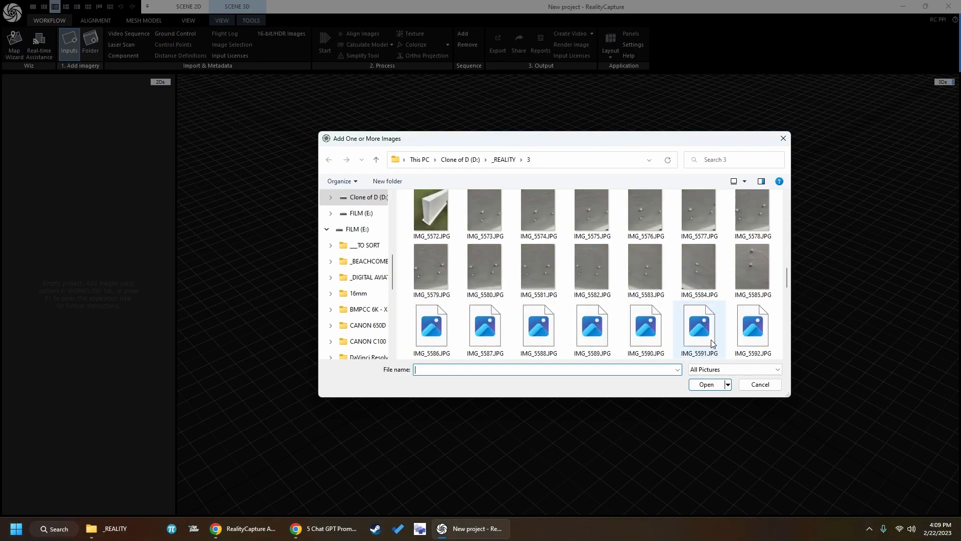
click(521, 160)
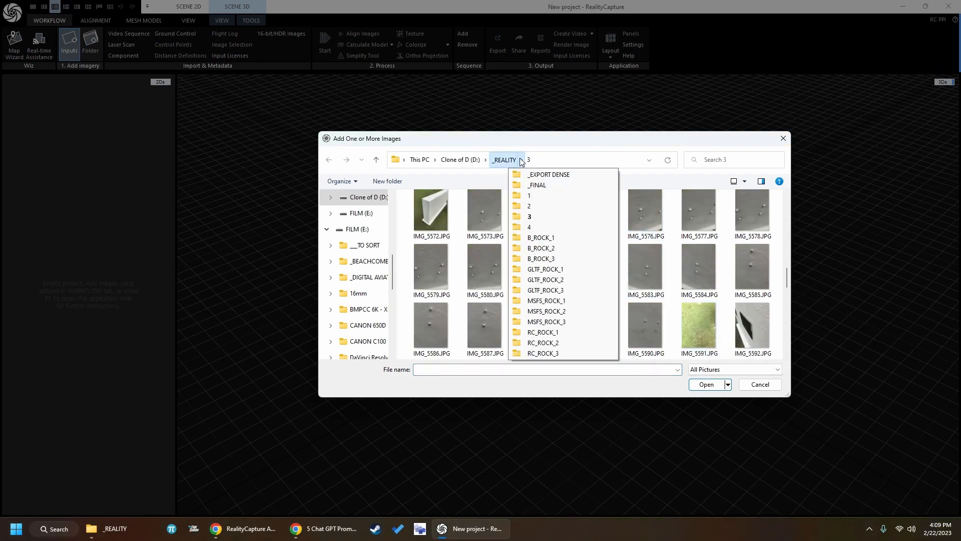
click(529, 207)
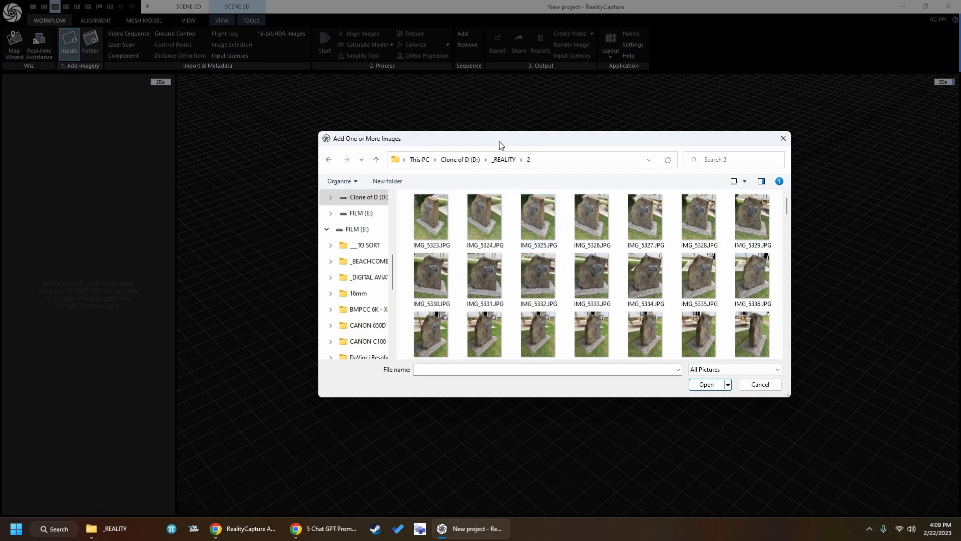
click(422, 199)
scroll(594, 333, down, 5)
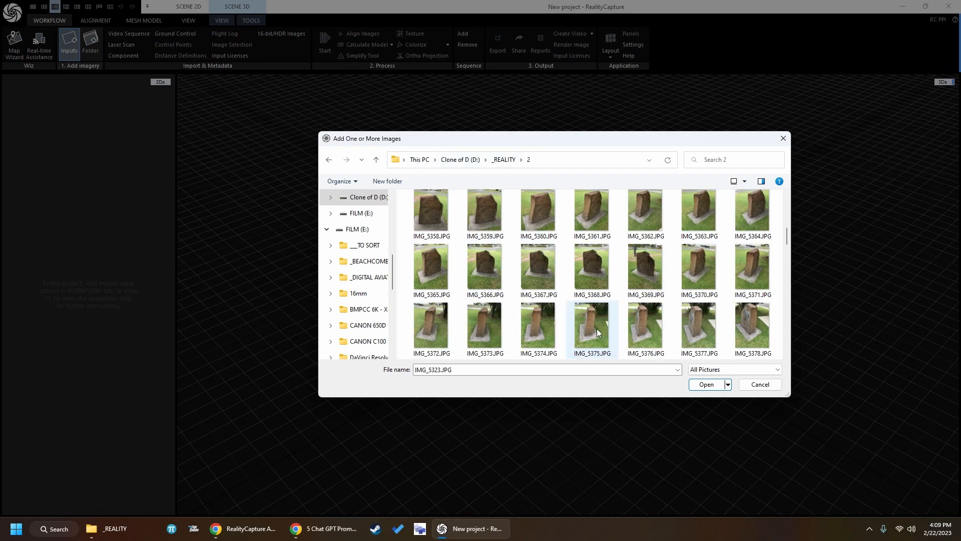
key(ctrl+a)
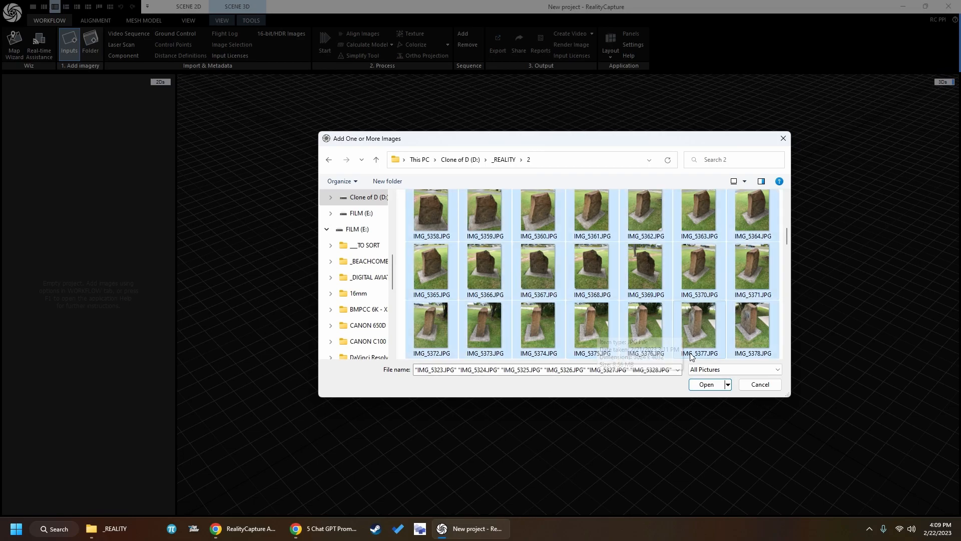
click(716, 385)
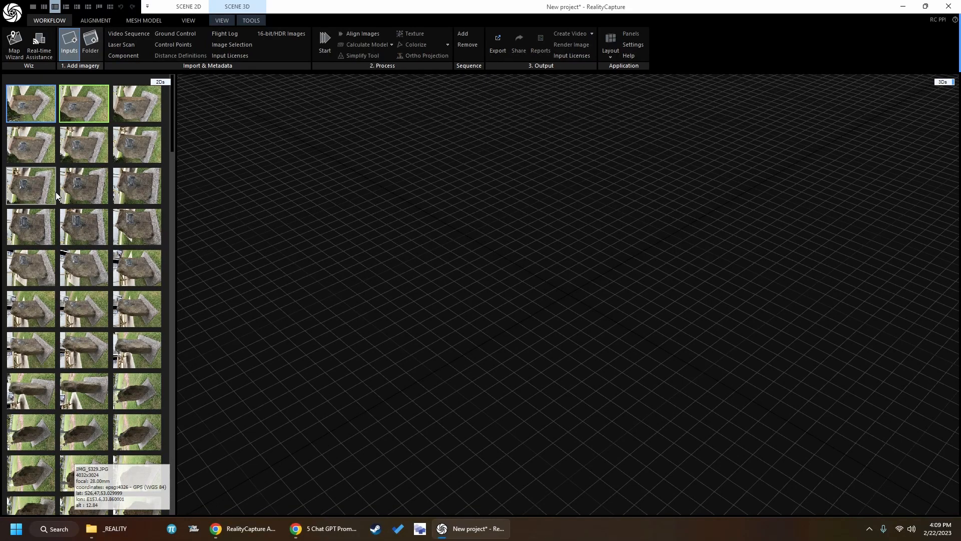
Start the automatic processing of the imported photos and examine the aligned point cloud and cameras from several sides
click(322, 46)
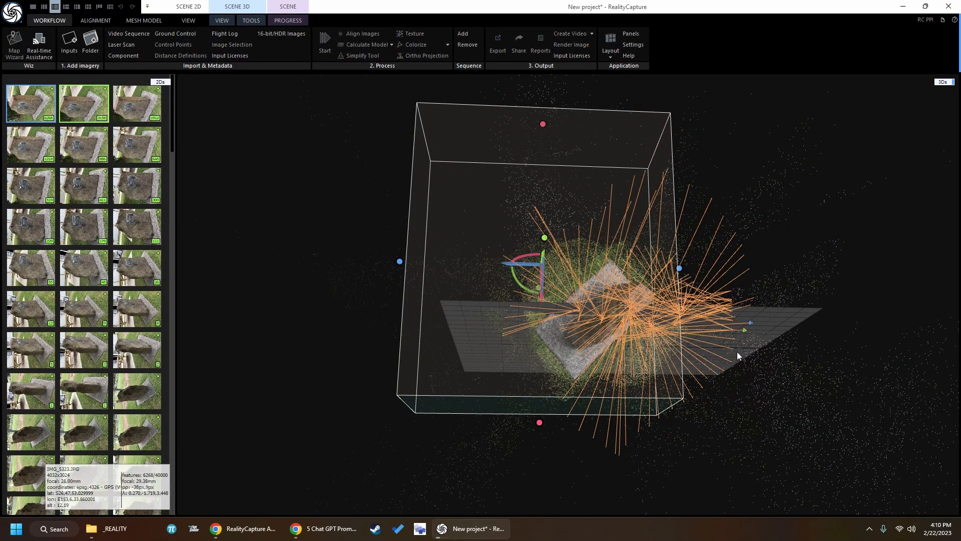
click(801, 290)
drag(793, 296, 837, 334)
drag(472, 291, 713, 304)
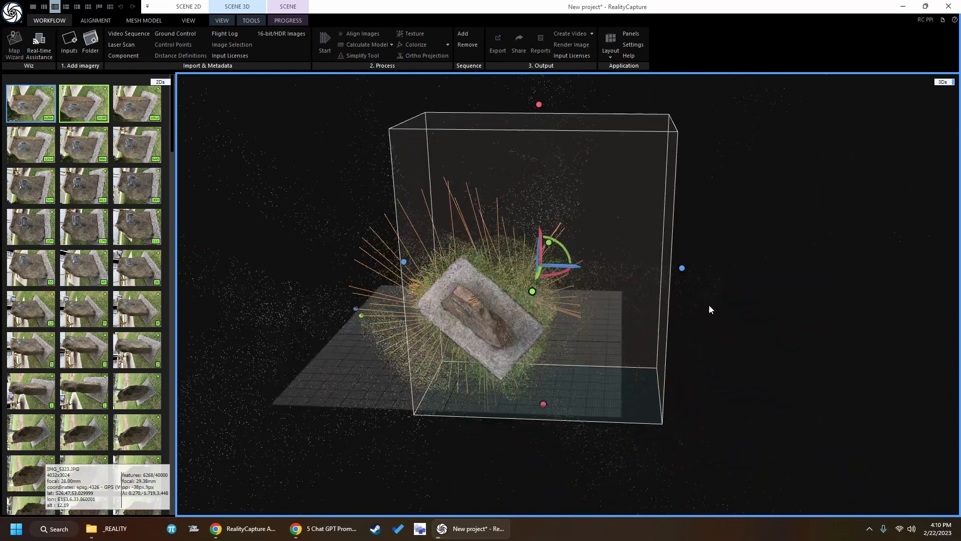
drag(300, 286, 689, 231)
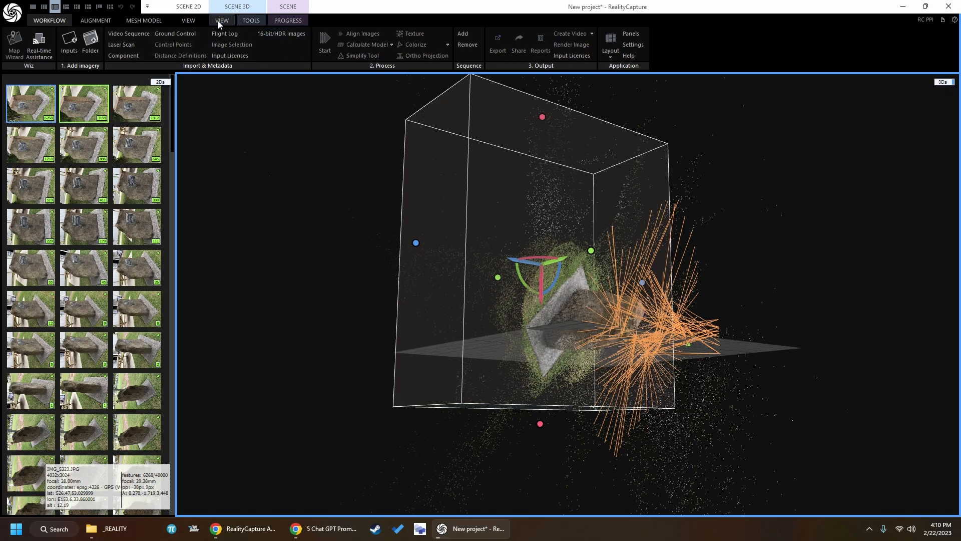
Show the progress of the running reconstruction and minimize the progress display
click(281, 20)
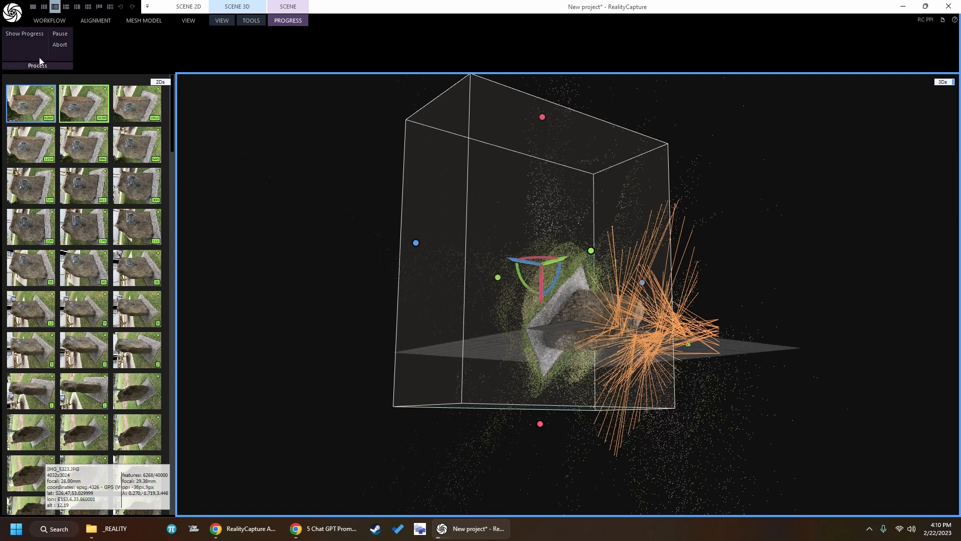
click(31, 37)
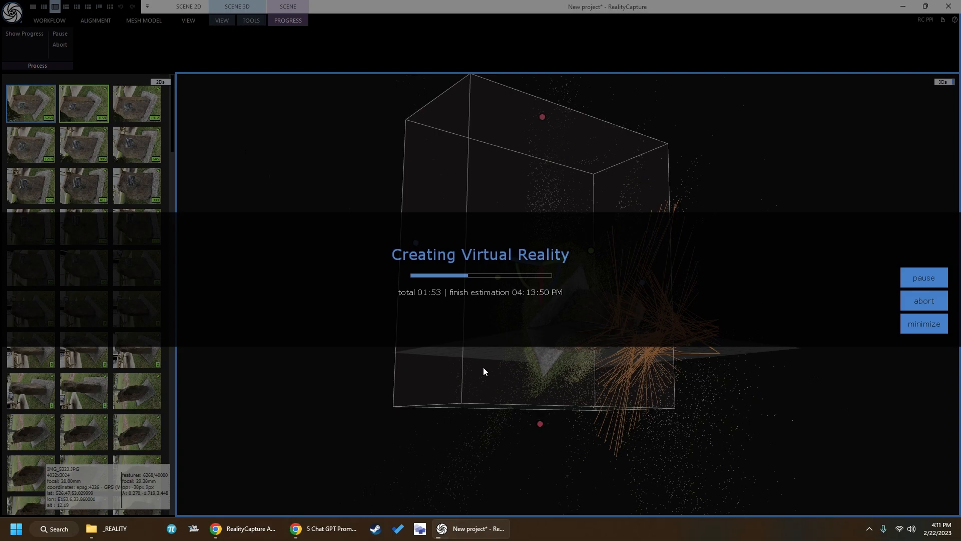
click(926, 323)
Turn off the display of the alignment cameras so only the rock's point cloud shows in the 3D scene
drag(560, 348, 497, 344)
scroll(585, 283, up, 5)
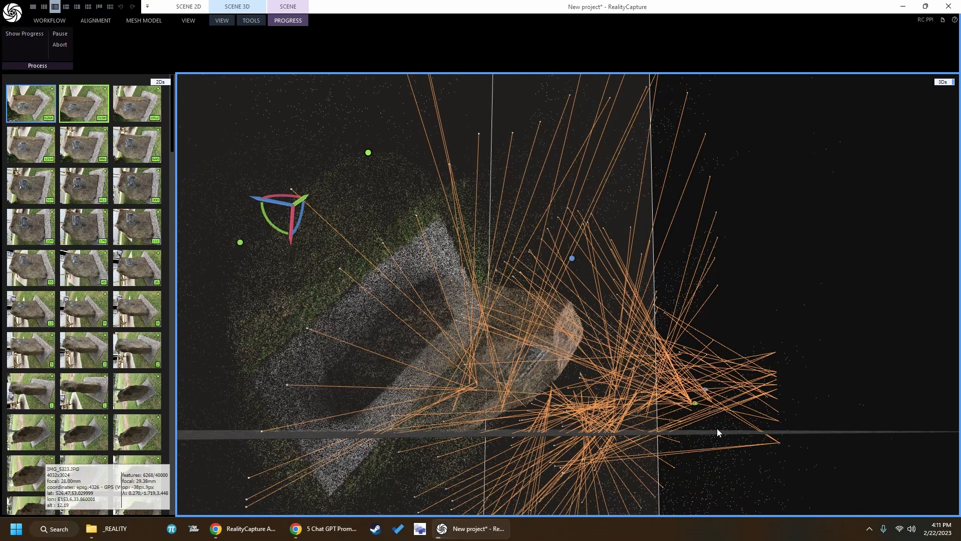
scroll(529, 288, down, 3)
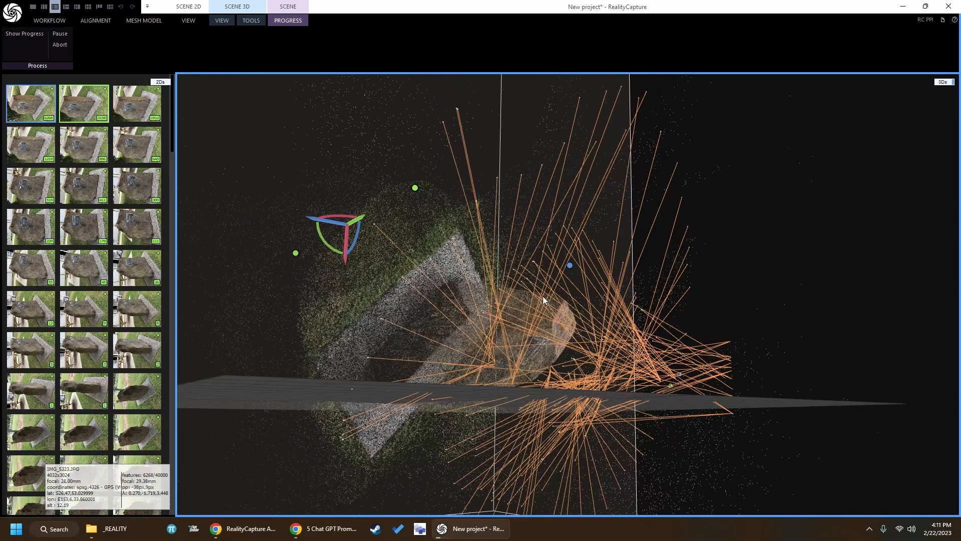
click(221, 21)
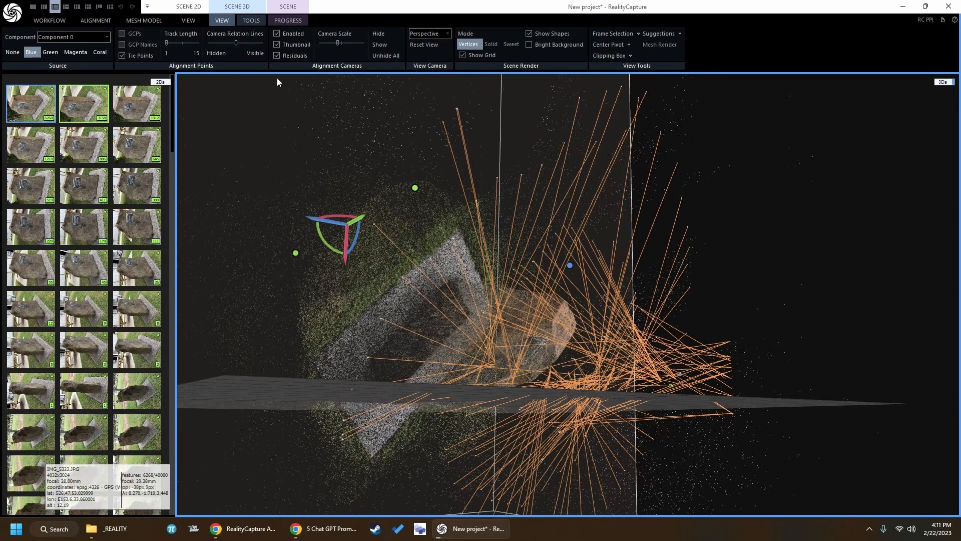
click(376, 35)
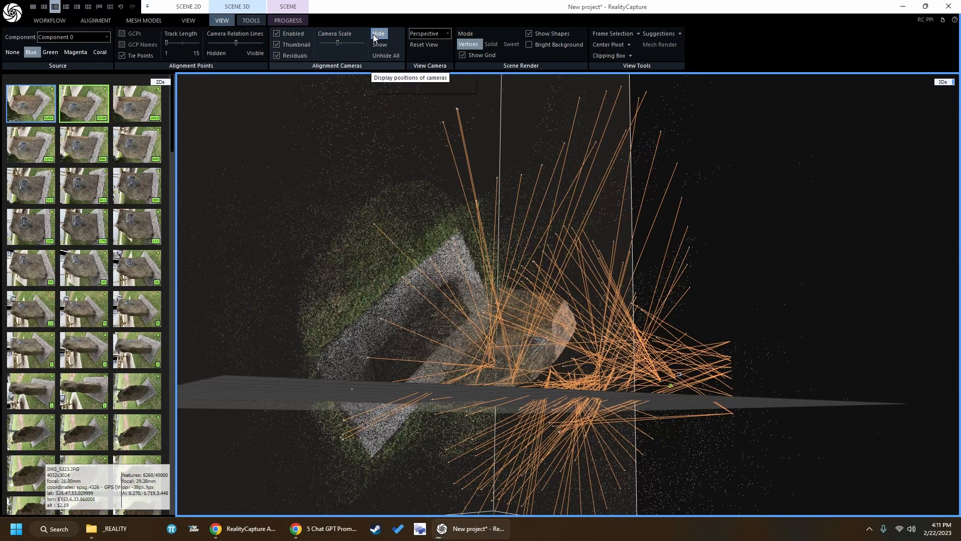
click(277, 35)
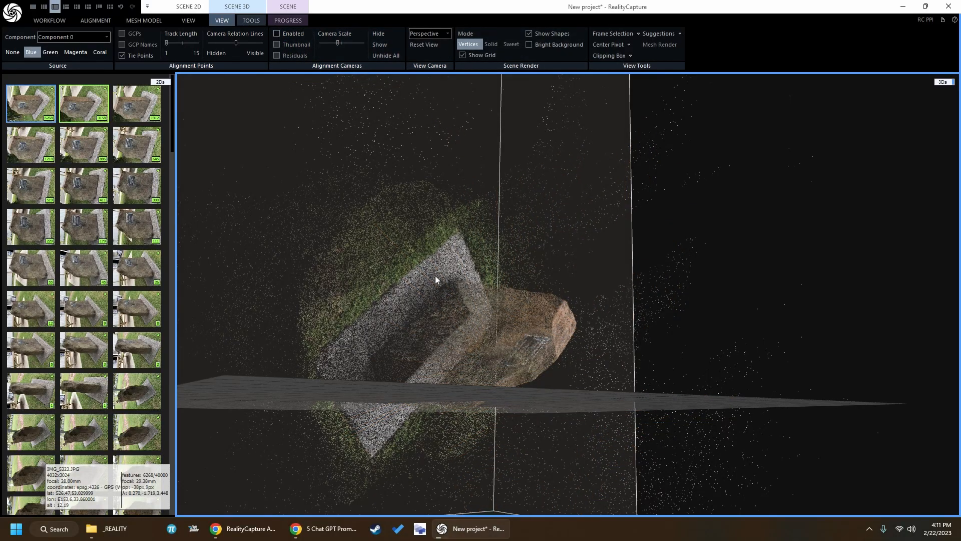
With Set Ground Plane, centre the rotation gizmo on the rock in the Front view and rotate the point cloud to square its base with the grid
drag(350, 299, 490, 372)
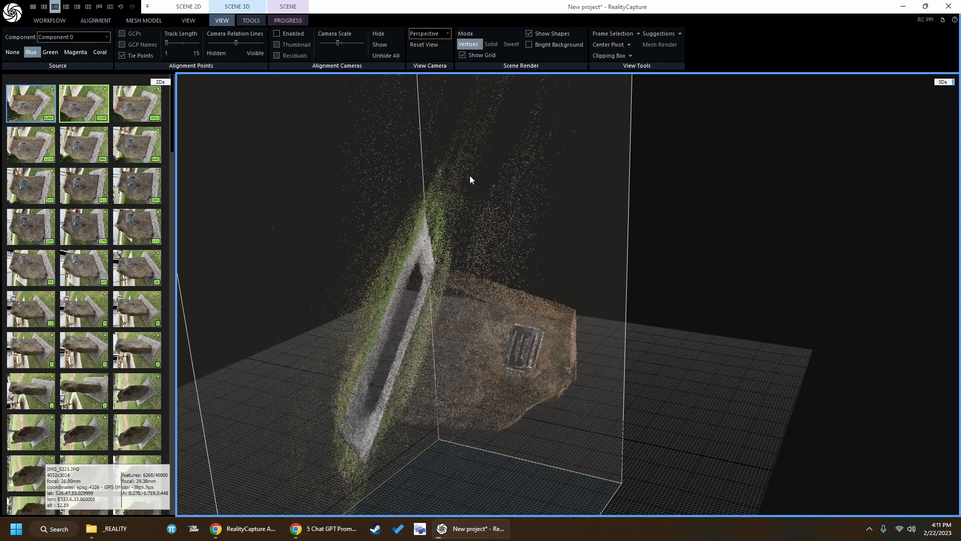
click(247, 19)
click(44, 45)
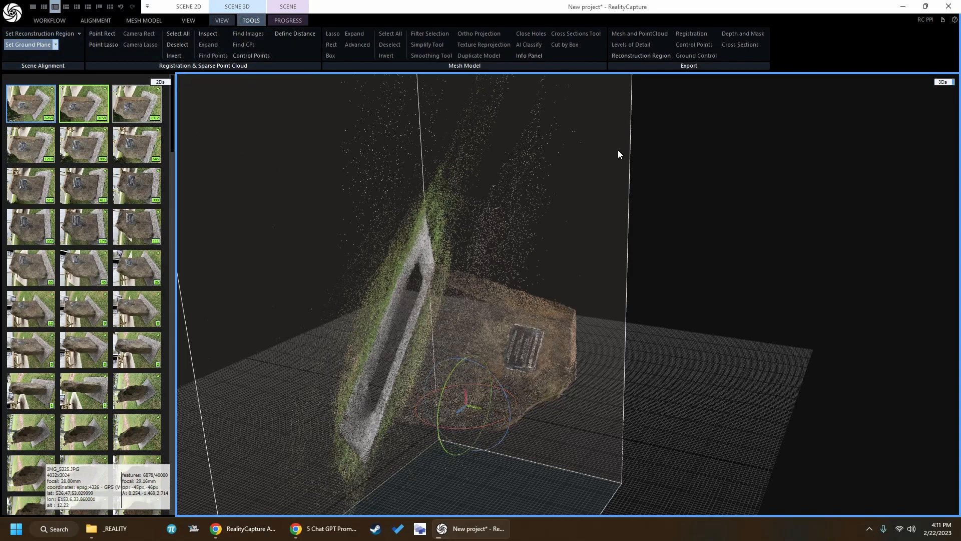
click(219, 22)
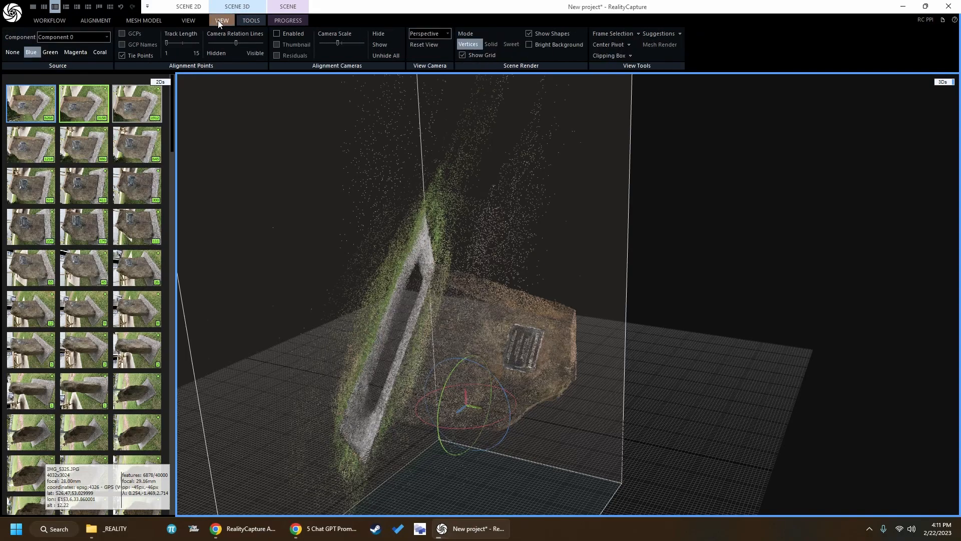
click(438, 34)
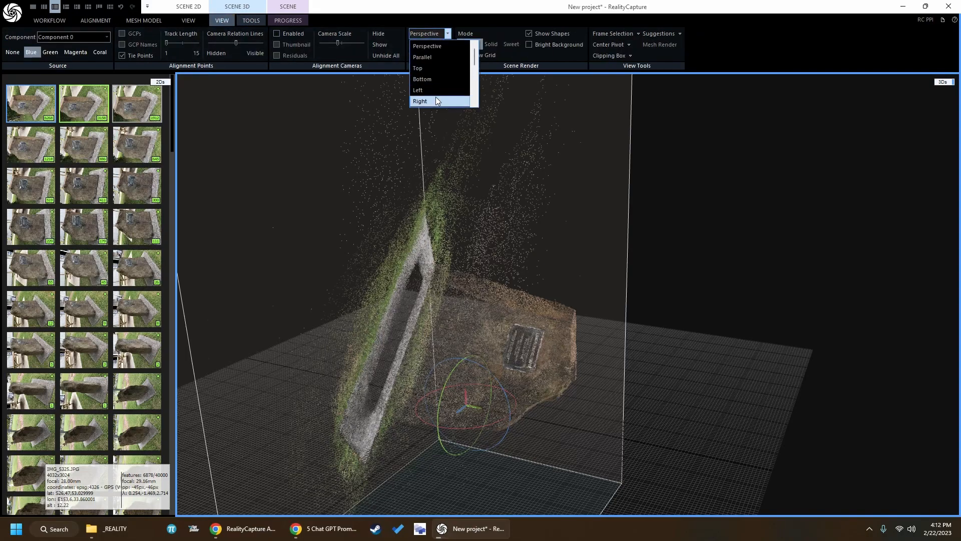
scroll(431, 98, down, 1)
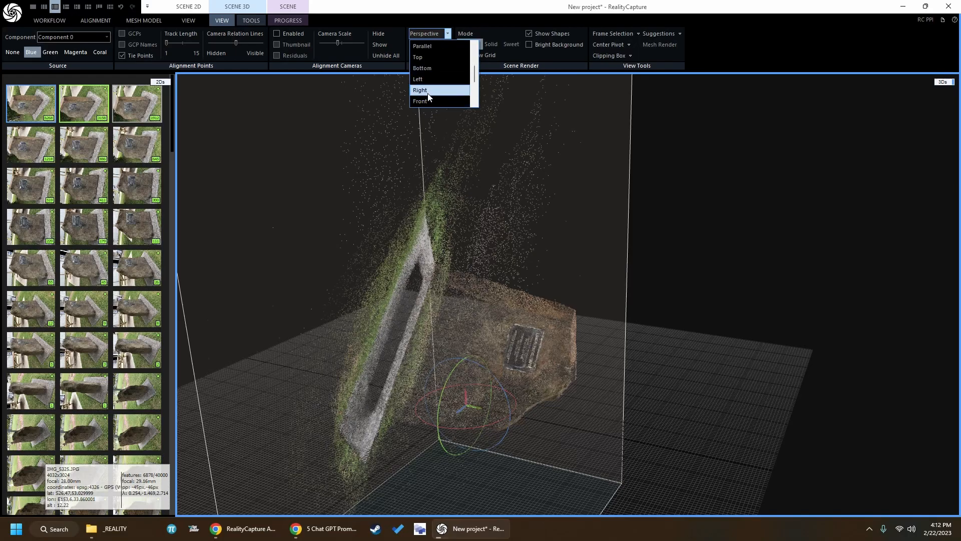
click(430, 102)
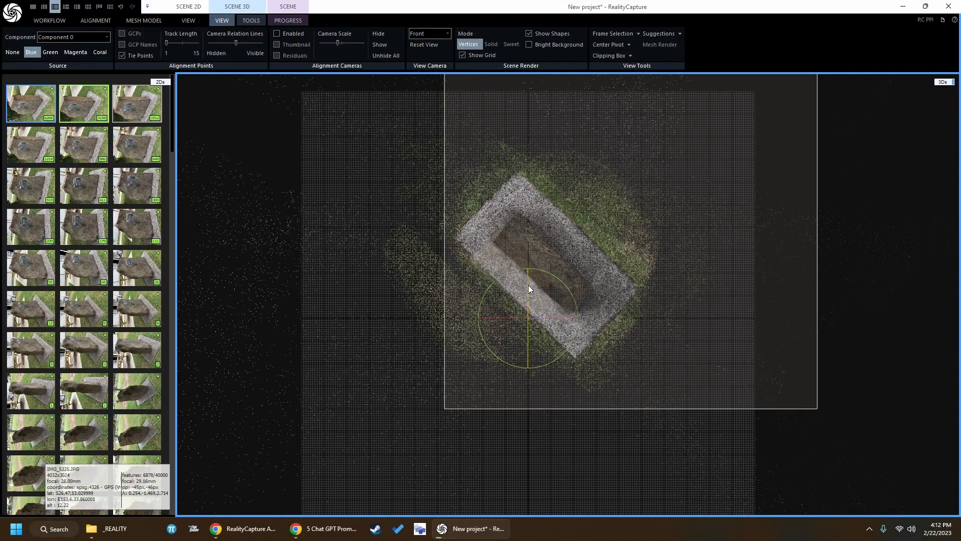
click(551, 263)
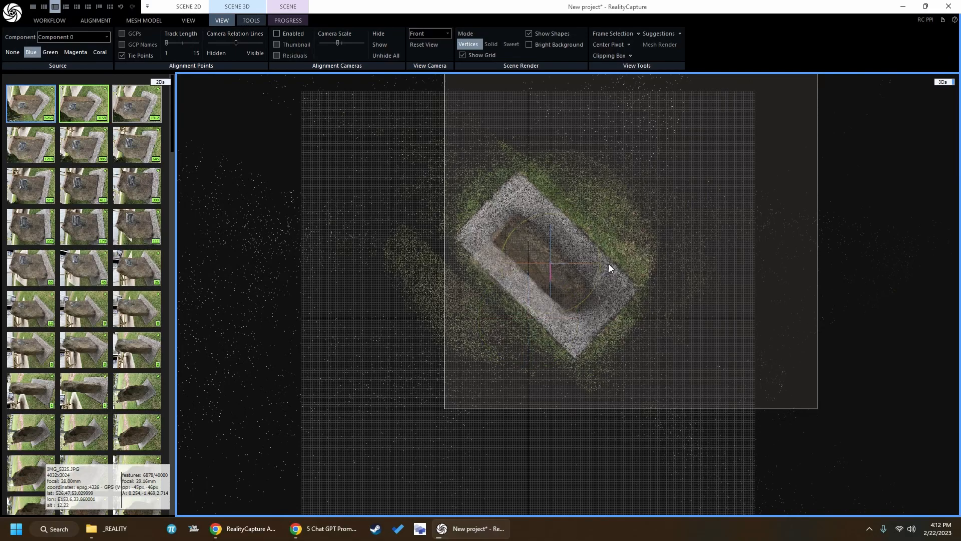
drag(600, 255, 573, 236)
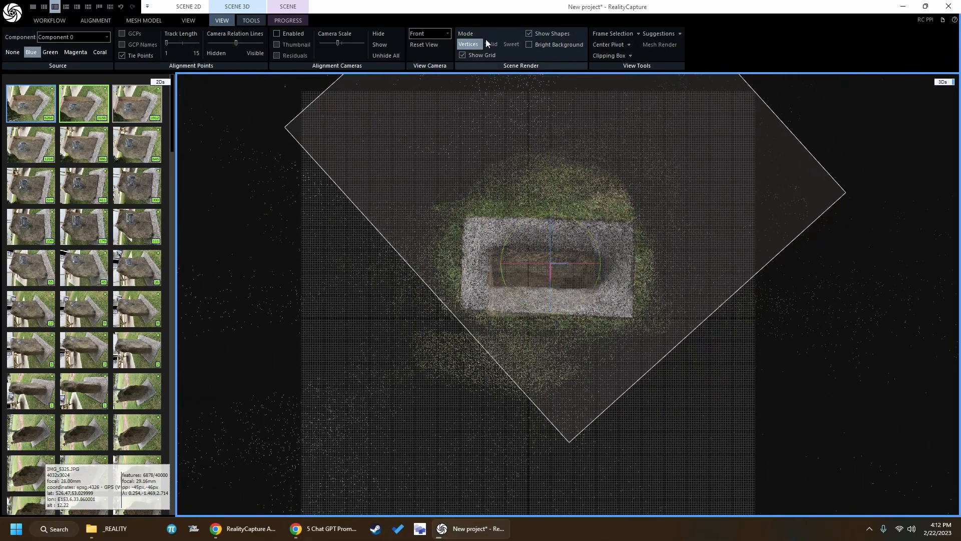
Rotate the point cloud in the Left view until the rock stands upright, and fine-tune the tilt in the Right view
click(448, 33)
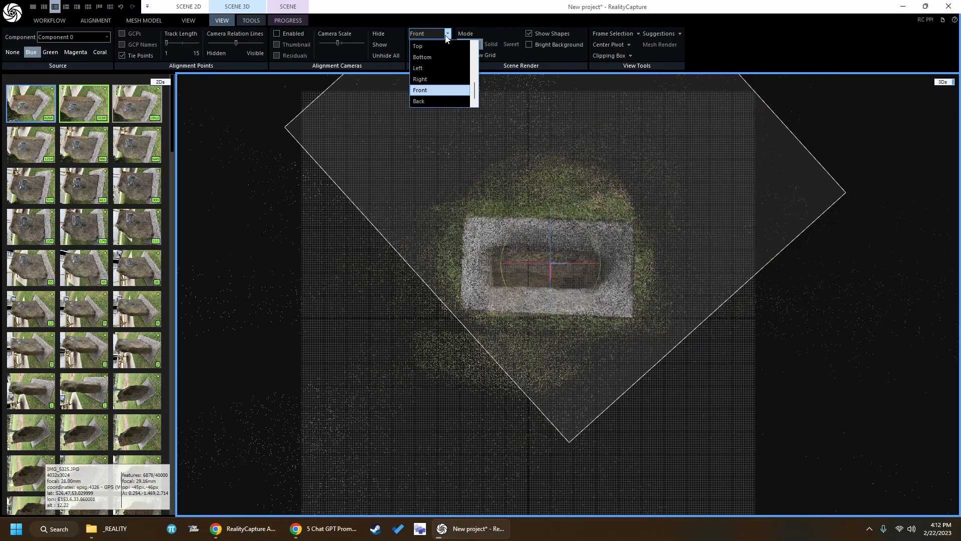
click(431, 68)
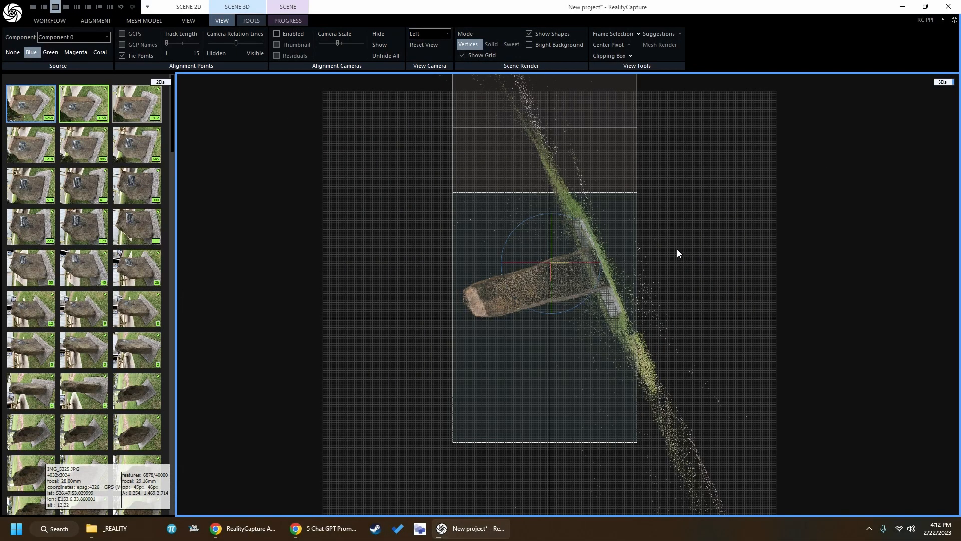
drag(564, 216, 602, 302)
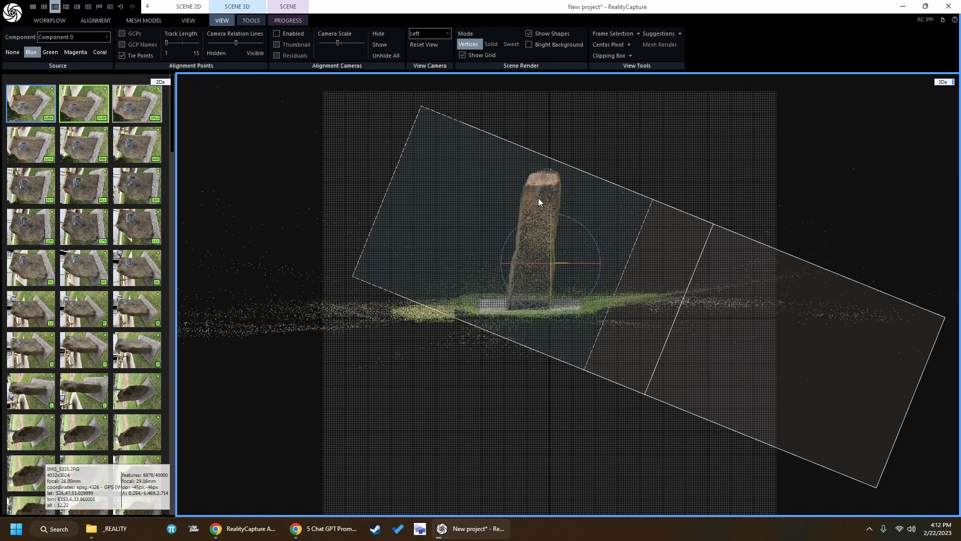
click(447, 33)
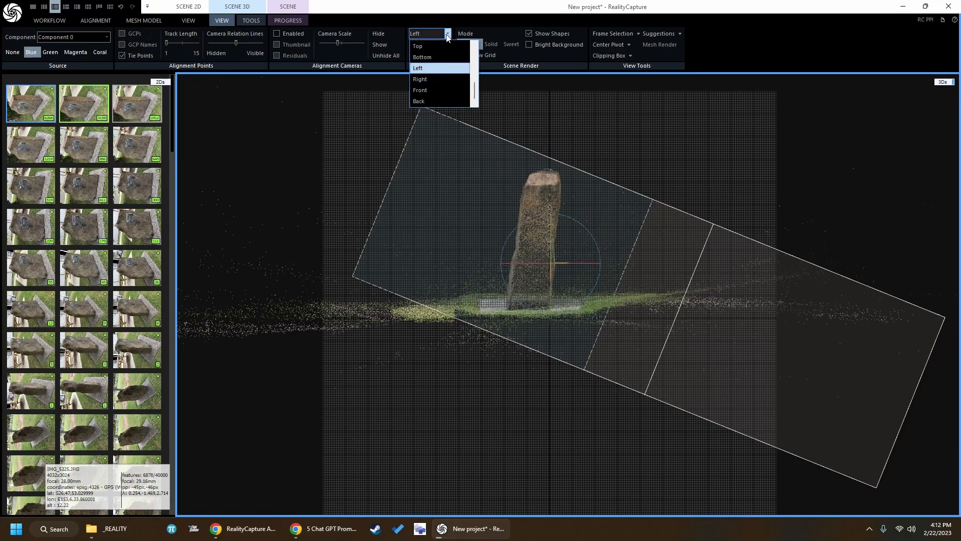
click(441, 80)
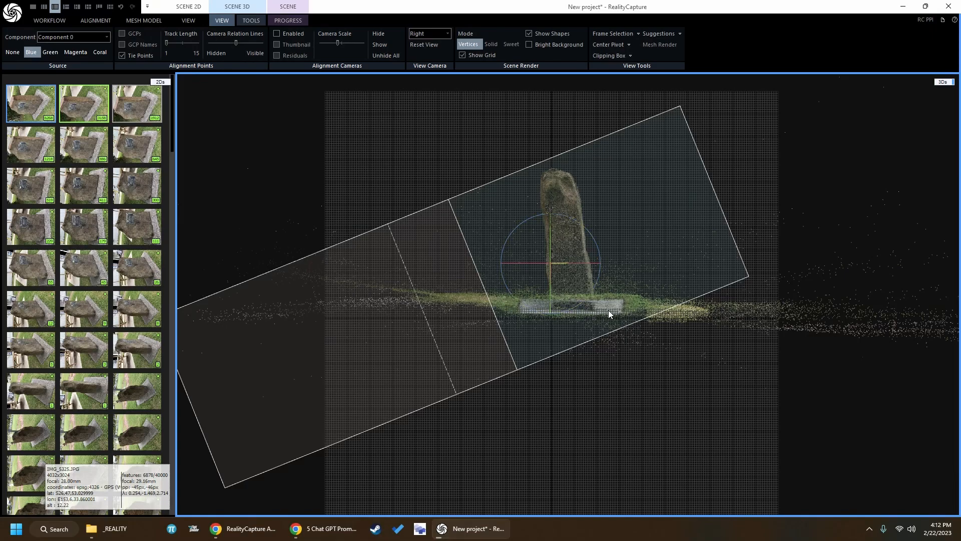
drag(599, 248, 602, 247)
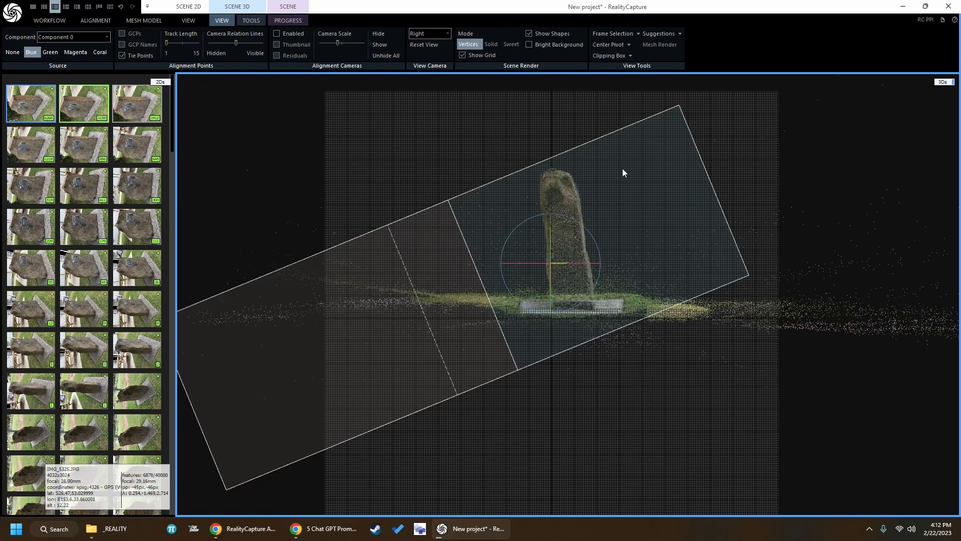
Check the rock in the Back view, and turn the point cloud about half a turn in the Top view, squaring its base with the grid
click(440, 33)
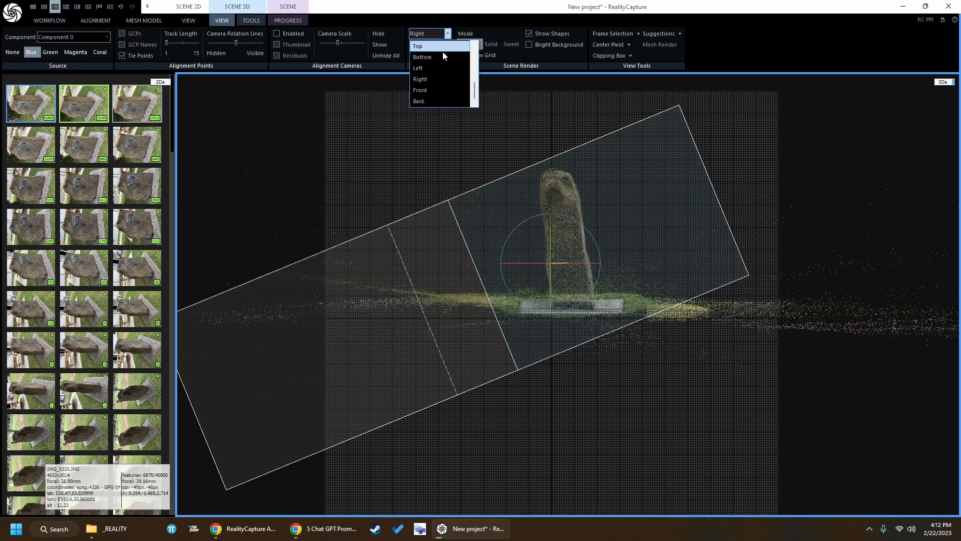
click(437, 101)
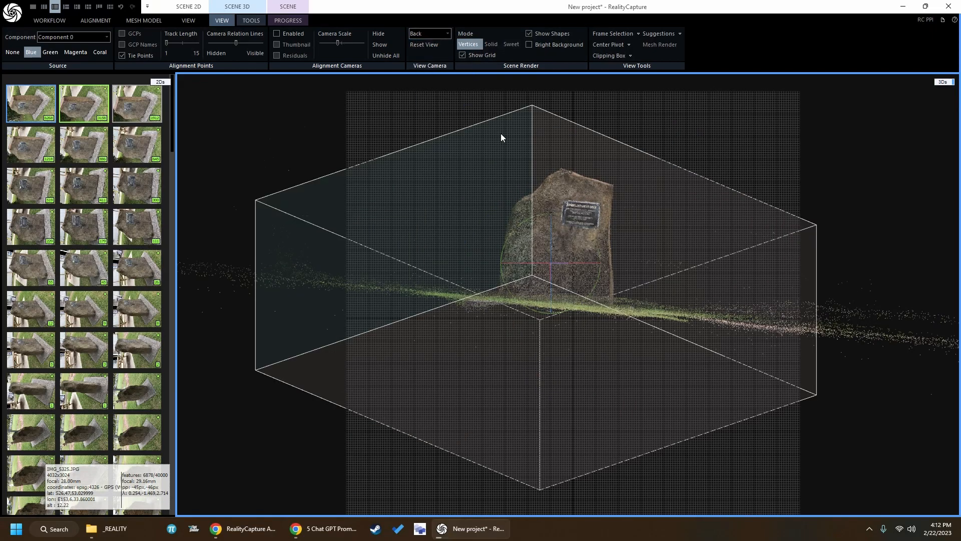
click(448, 33)
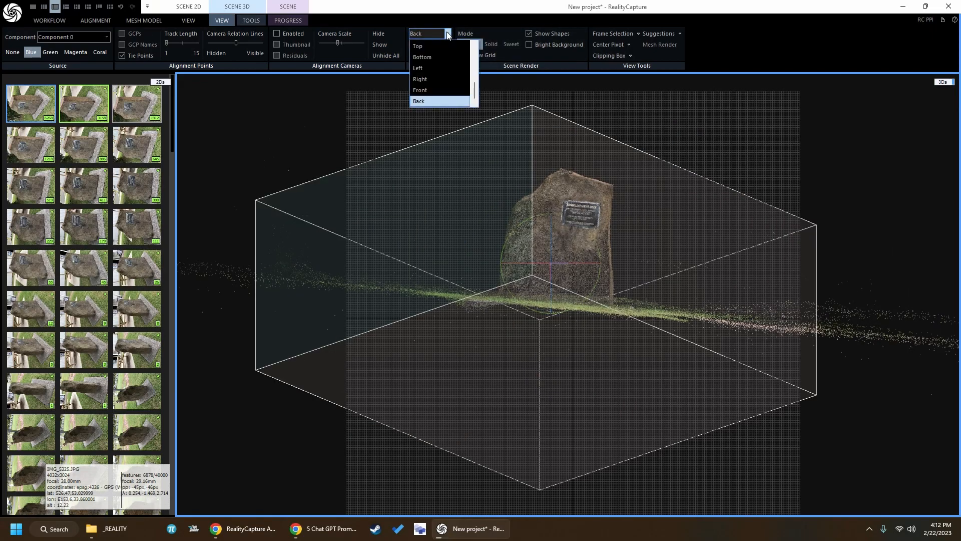
scroll(446, 65, up, 1)
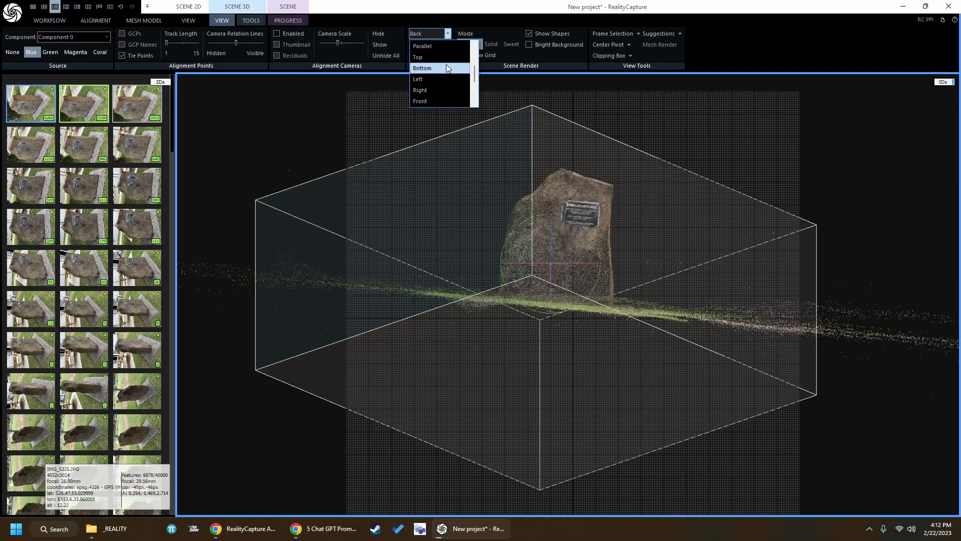
click(443, 57)
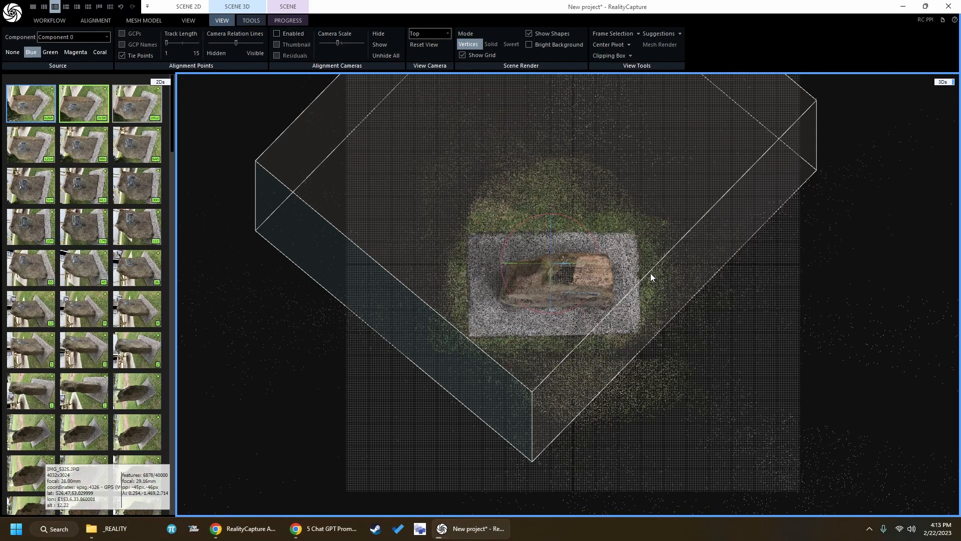
drag(584, 228, 482, 344)
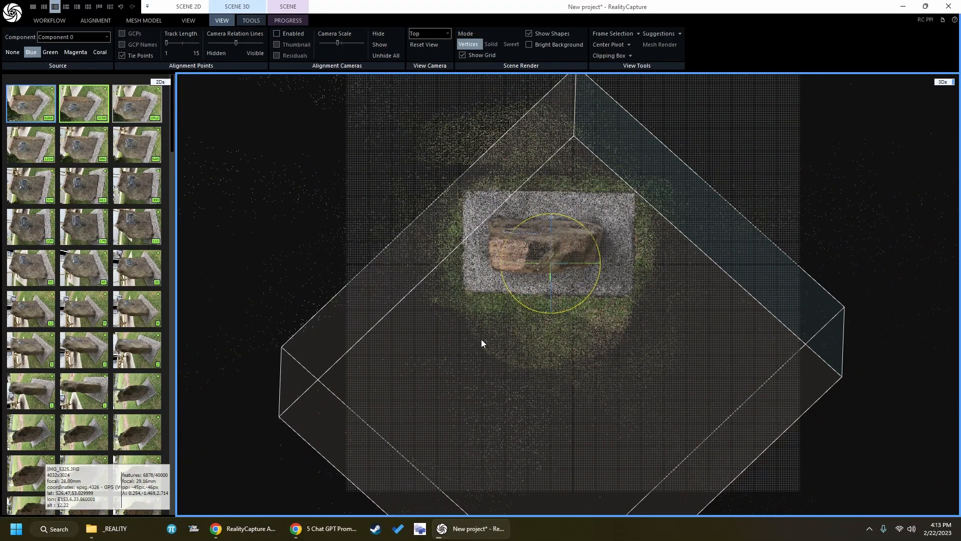
Inspect the orientation in the Perspective view, and rotate the point cloud slightly in the Front view to level the ground
click(442, 34)
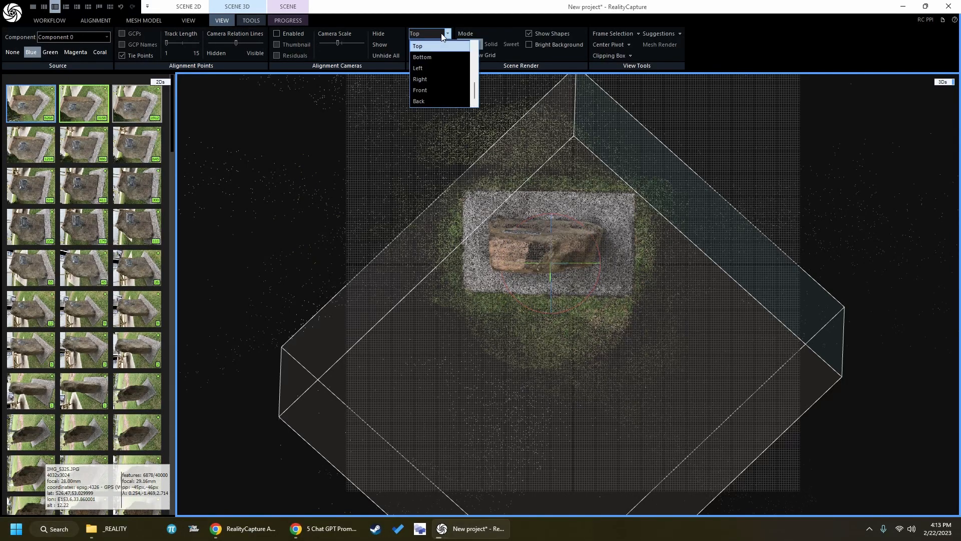
scroll(449, 56, up, 1)
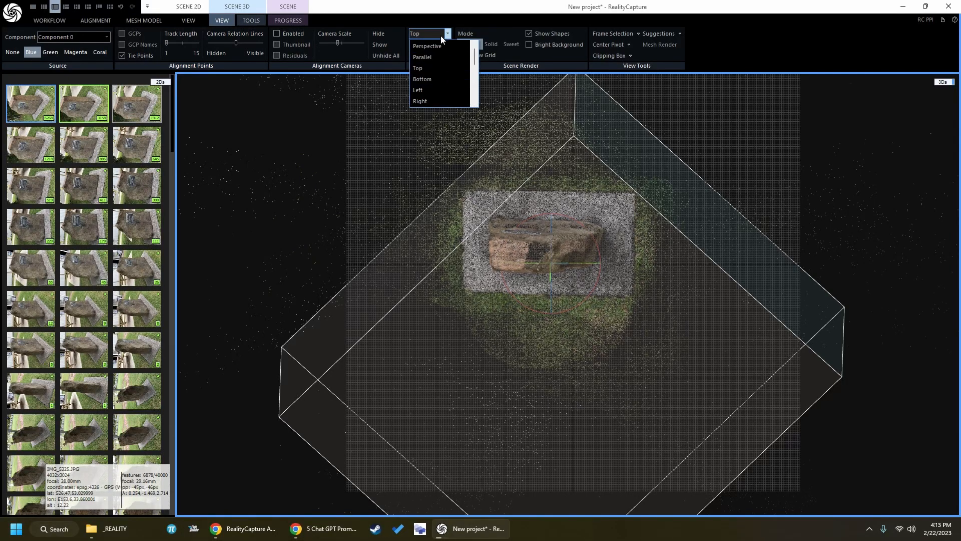
click(440, 45)
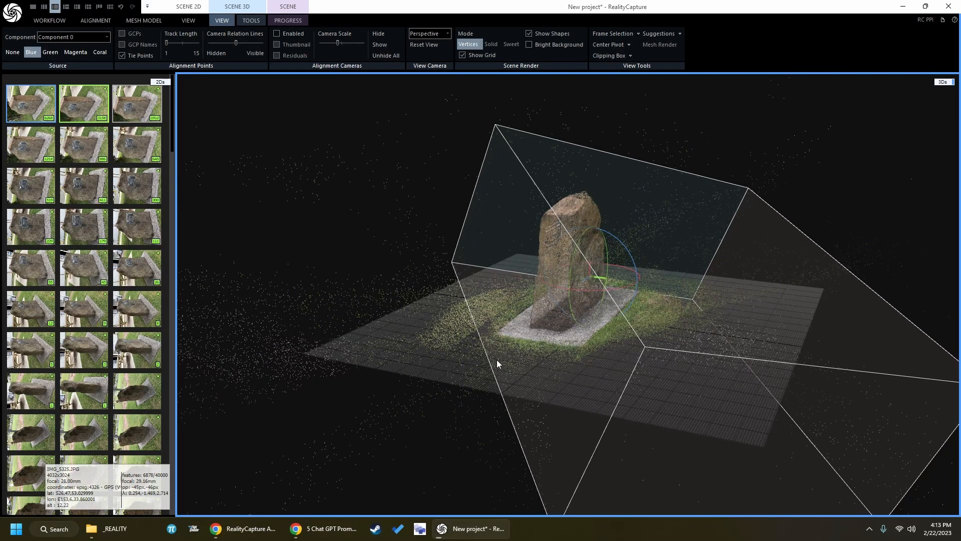
drag(495, 359, 653, 350)
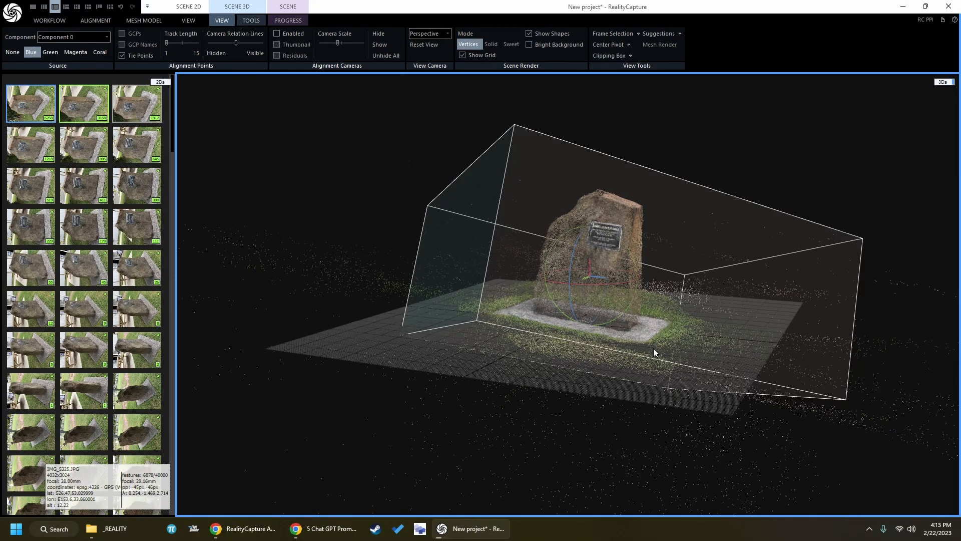
click(448, 33)
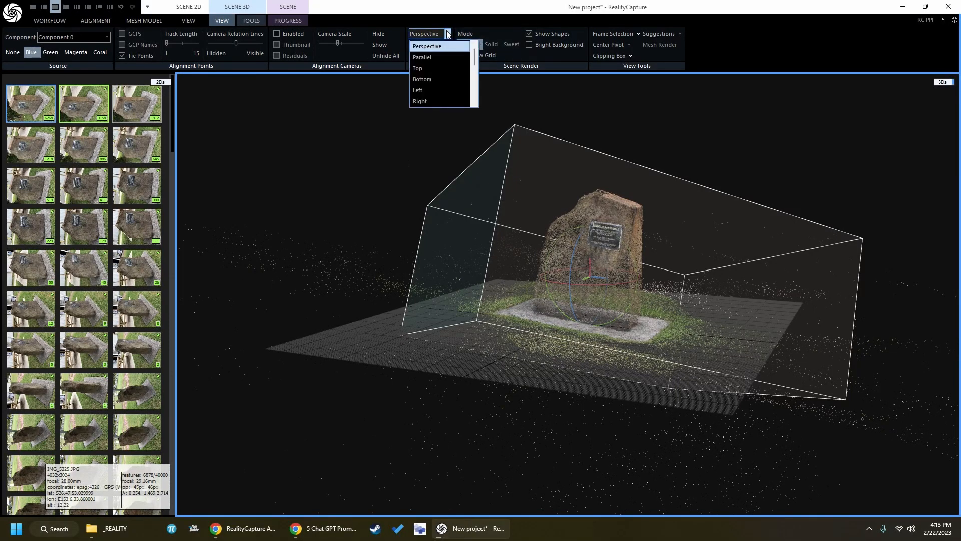
scroll(442, 95, down, 1)
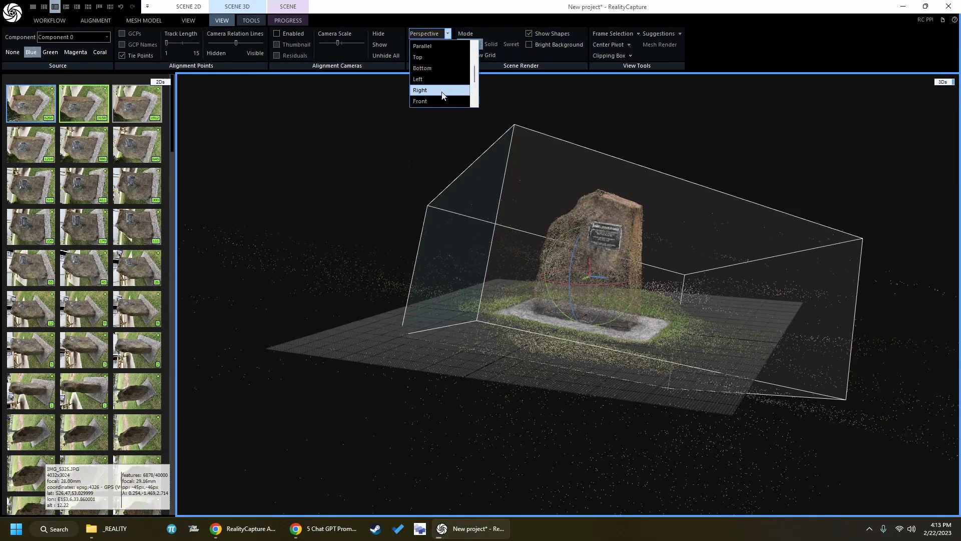
click(440, 101)
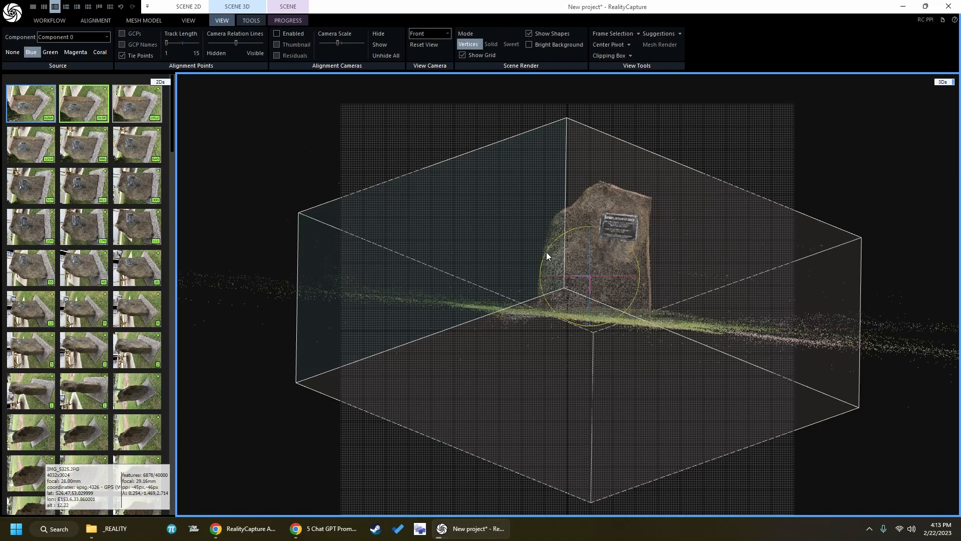
drag(546, 251, 542, 251)
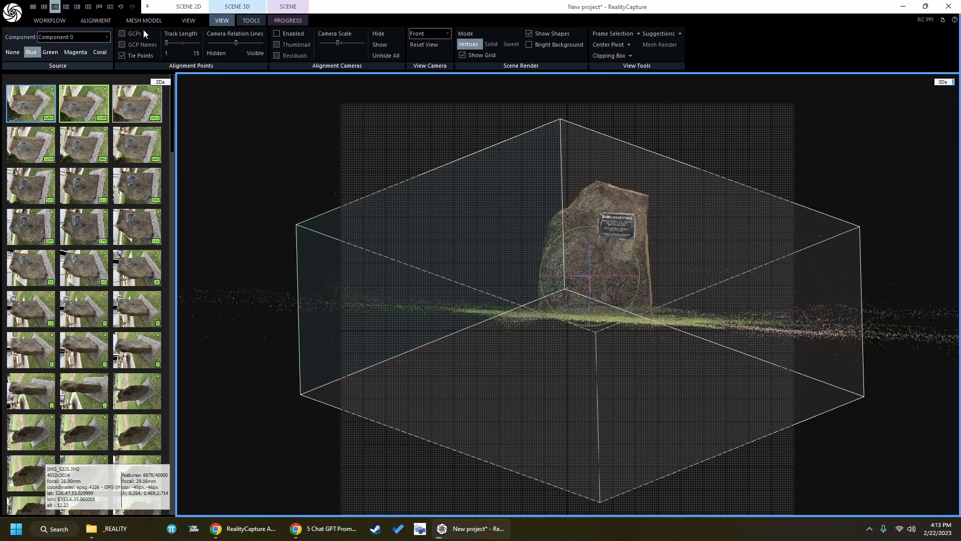
Check the progress of the running reconstruction again and minimize the progress display
click(297, 20)
click(35, 32)
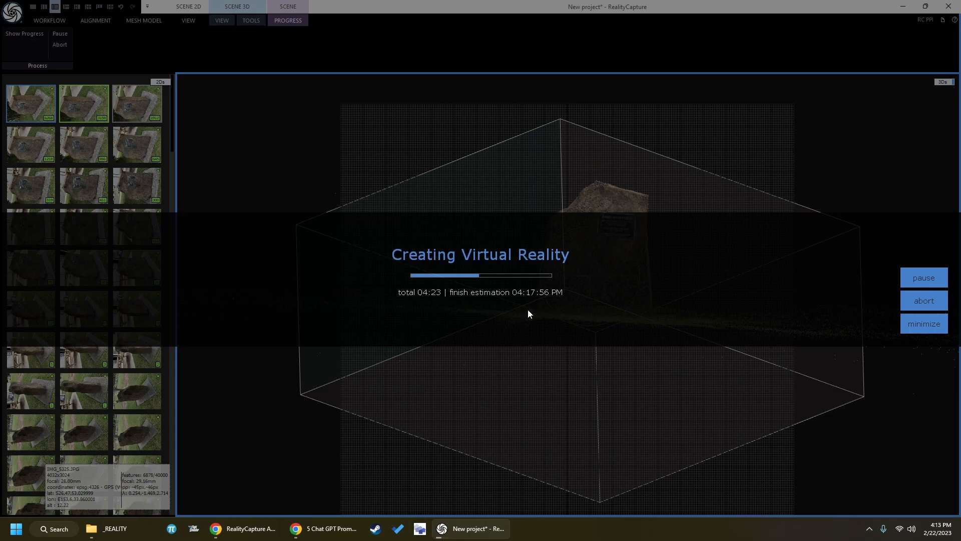
click(935, 326)
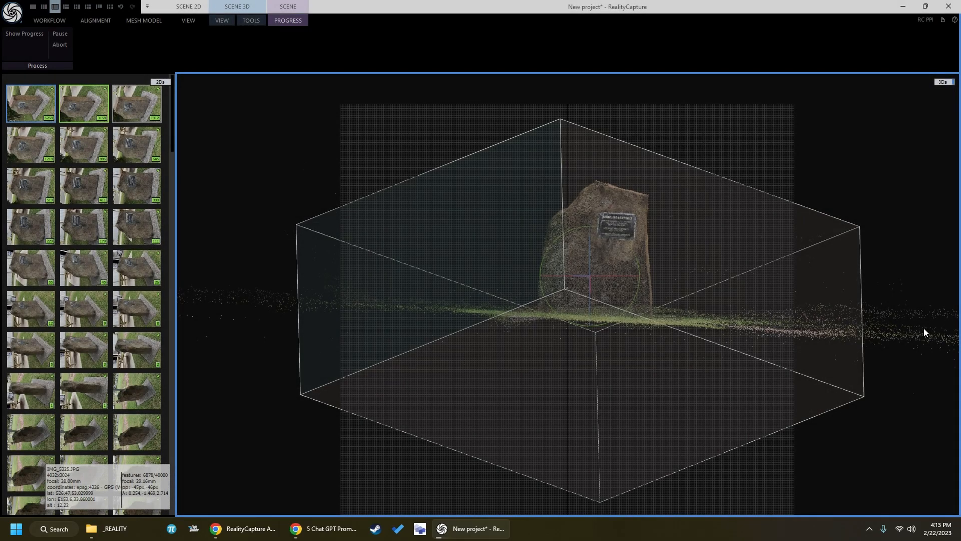
Examine the rock's plaque up close in the point cloud, return to the whole rock, and show the 2D image view options
scroll(611, 237, up, 6)
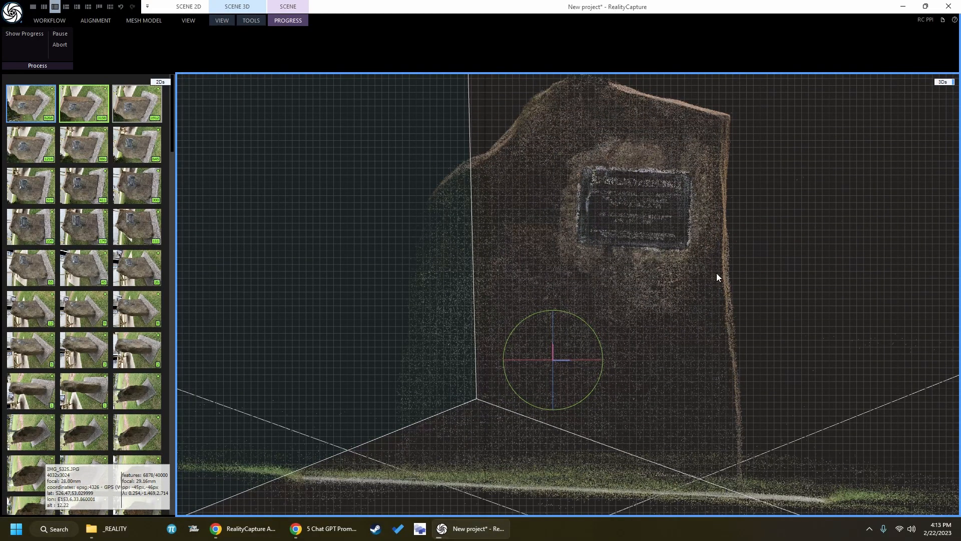
right_drag(716, 278, 665, 333)
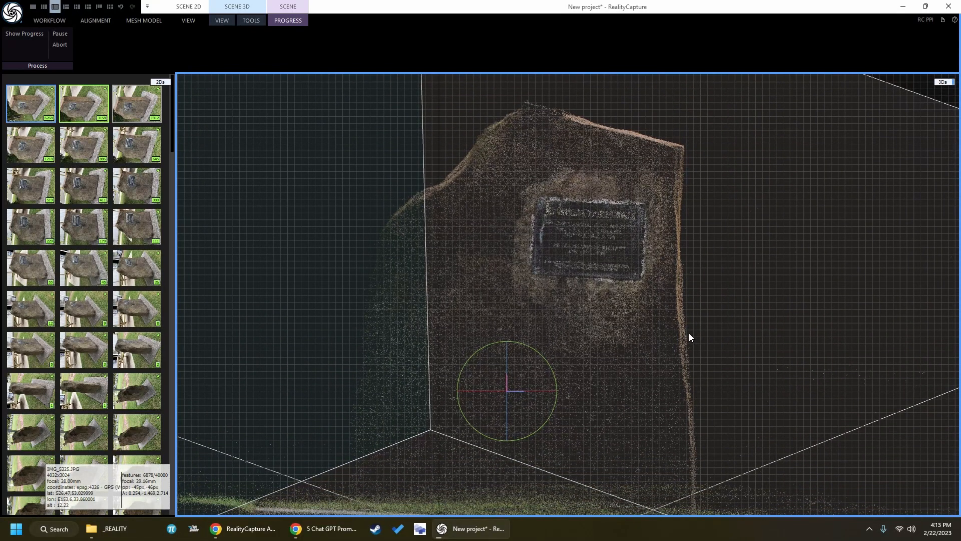
scroll(678, 372, down, 5)
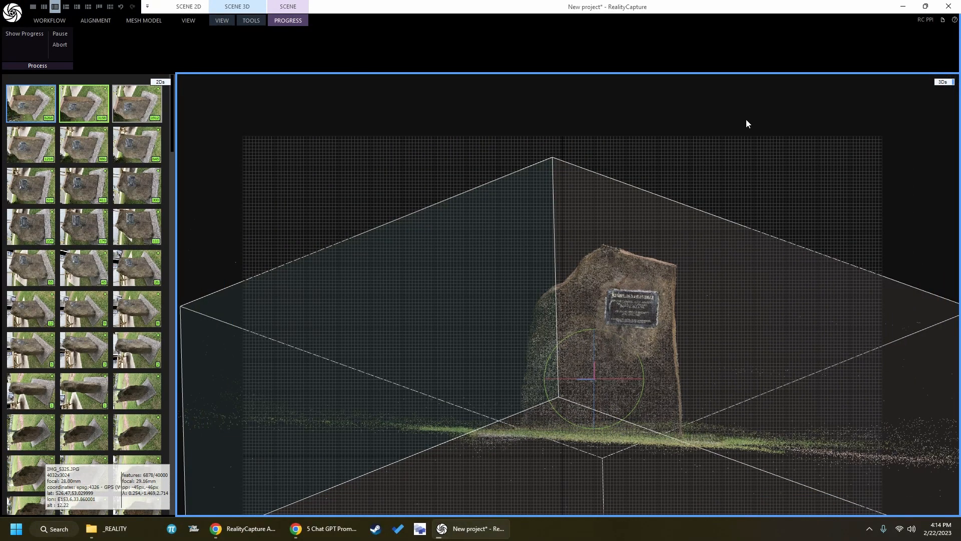
drag(493, 114, 511, 122)
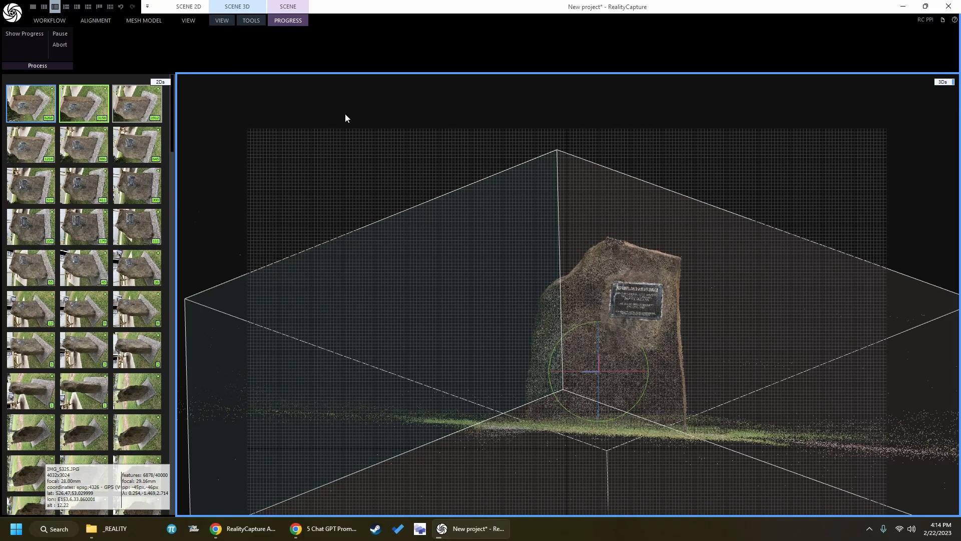
click(188, 21)
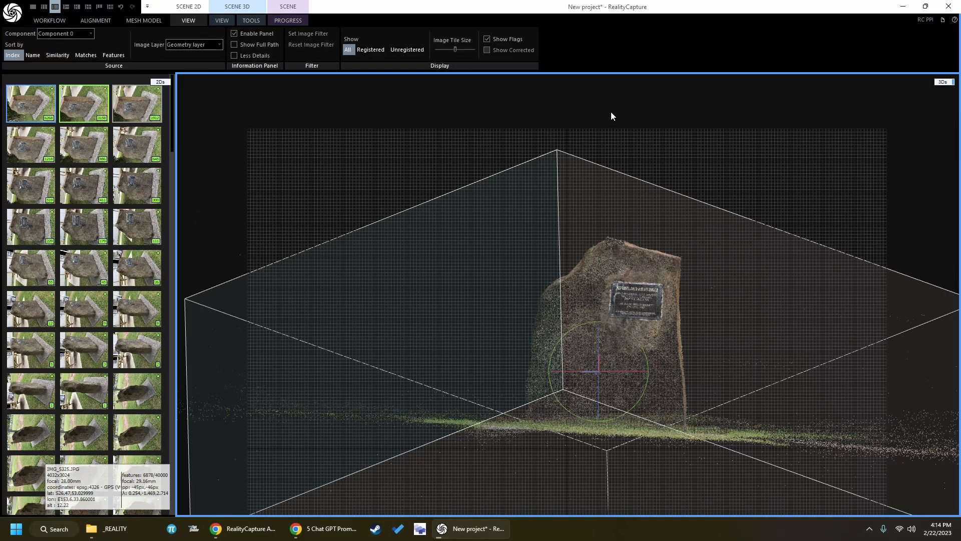
Return the 3D scene to the Perspective view and turn it to show the whole rock from its plaque side
click(222, 20)
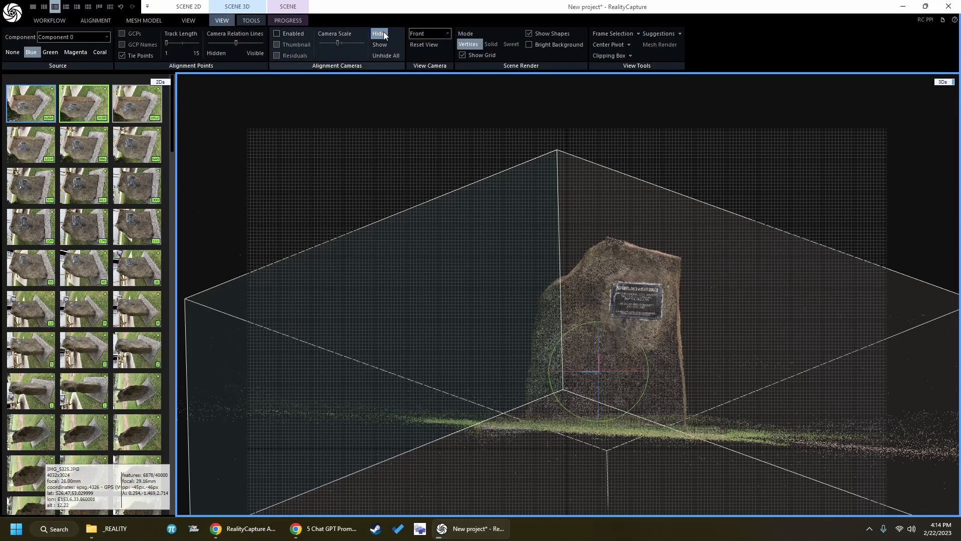
click(423, 34)
click(439, 47)
drag(511, 169, 587, 216)
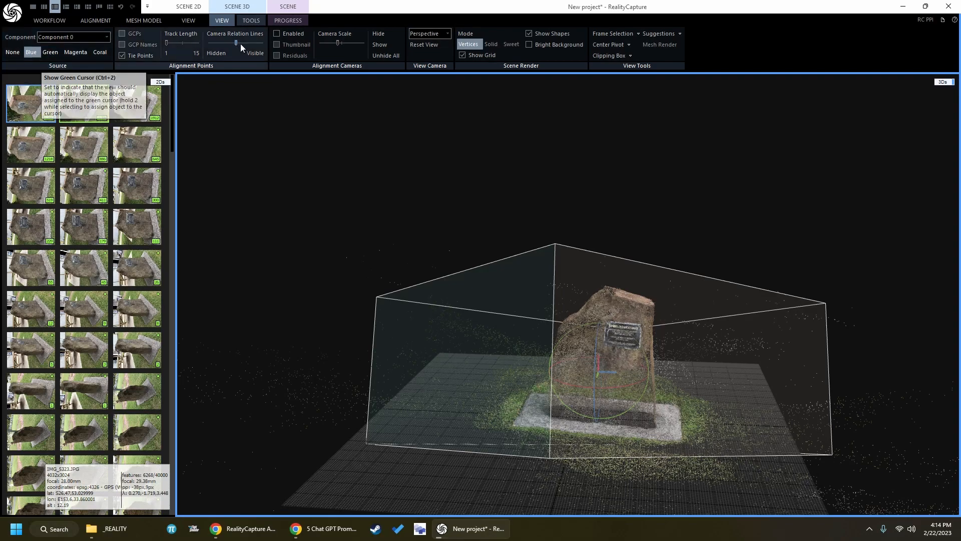
Look over the 3D scene tools and show the progress of the running reconstruction
click(251, 20)
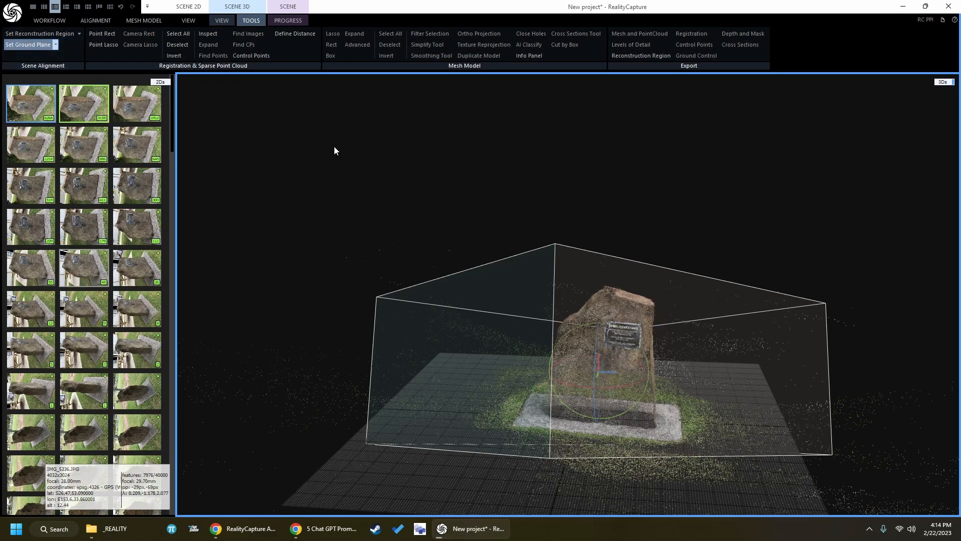
click(294, 21)
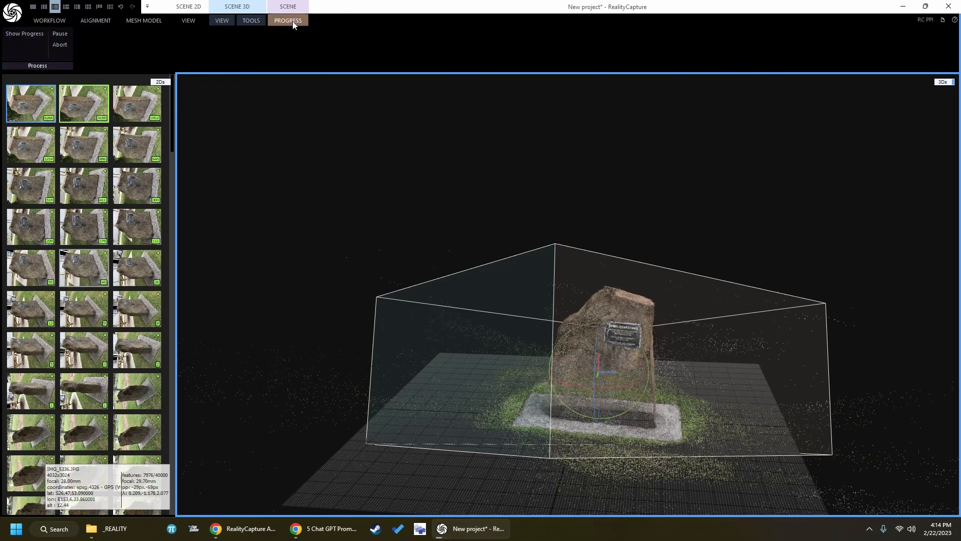
click(14, 38)
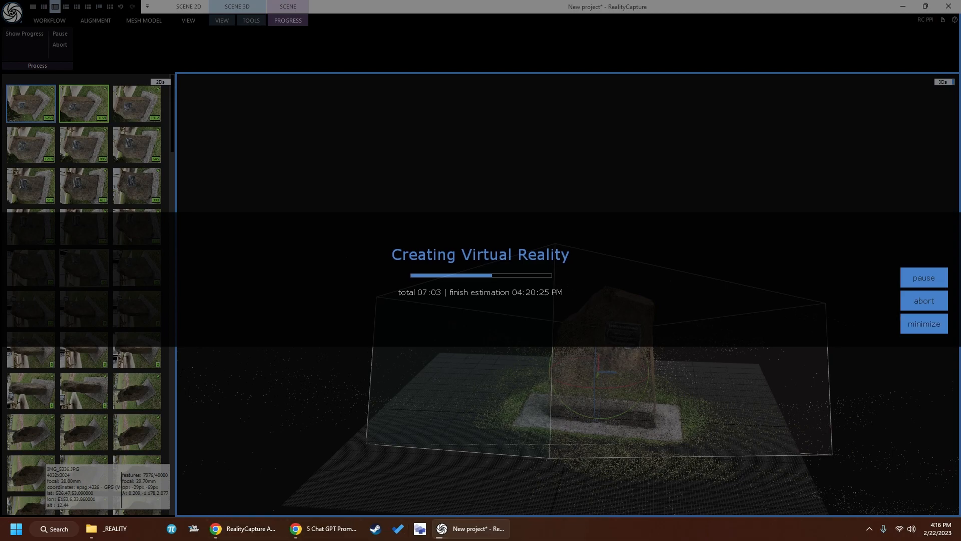
Open Task Manager and examine the CPU performance graph in a maximized window
right_click(597, 529)
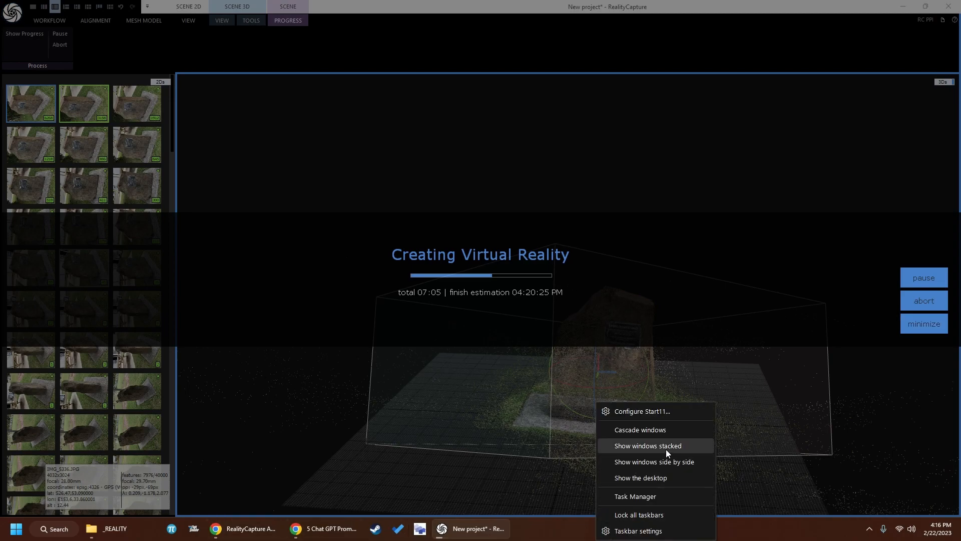
click(651, 501)
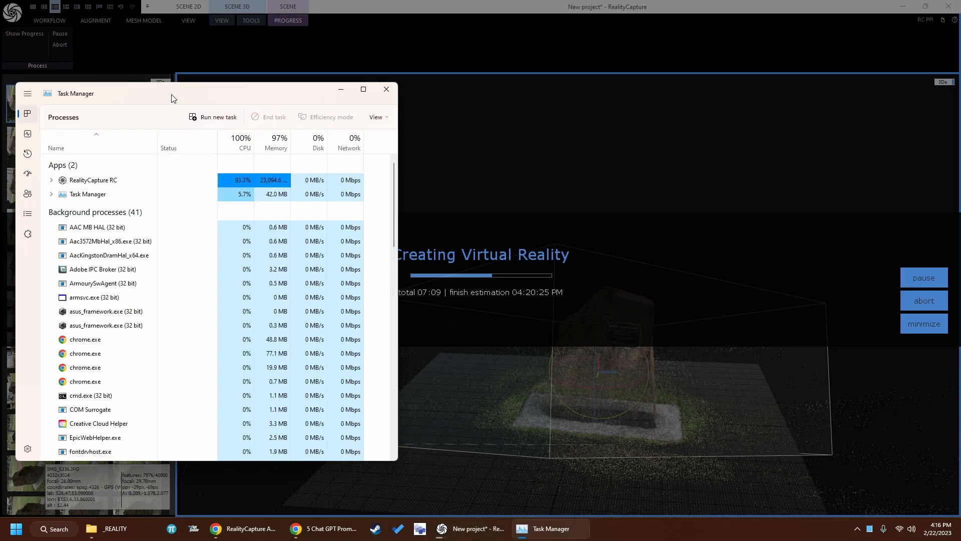
drag(147, 123, 391, 159)
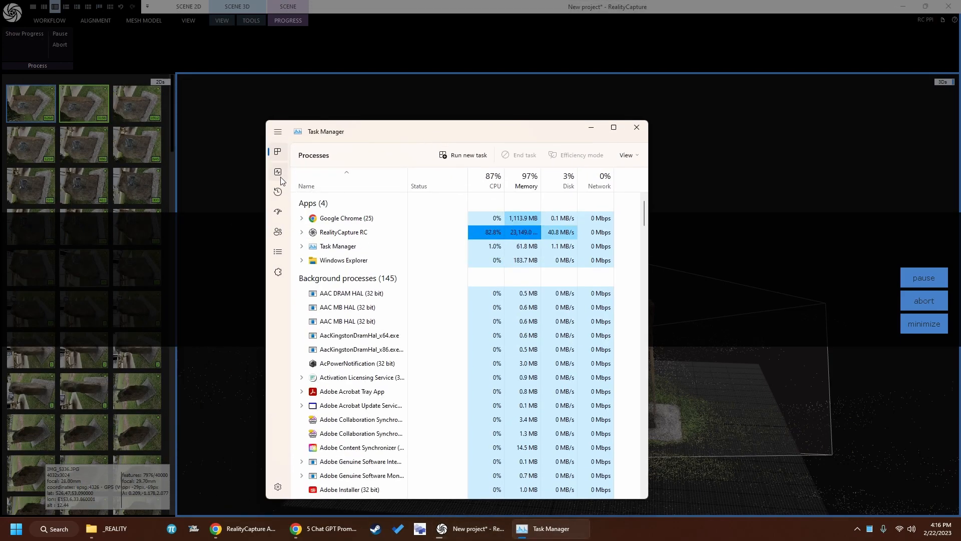
click(279, 175)
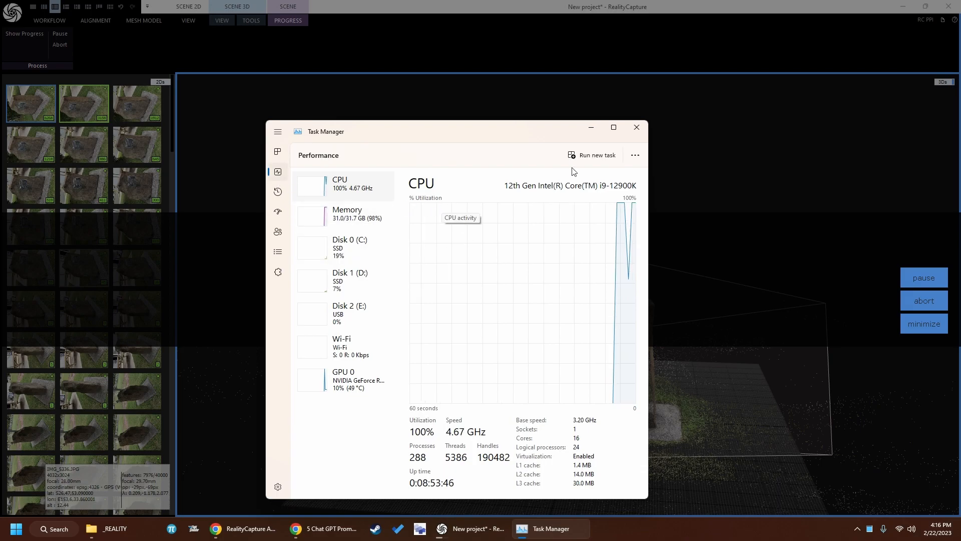
click(618, 129)
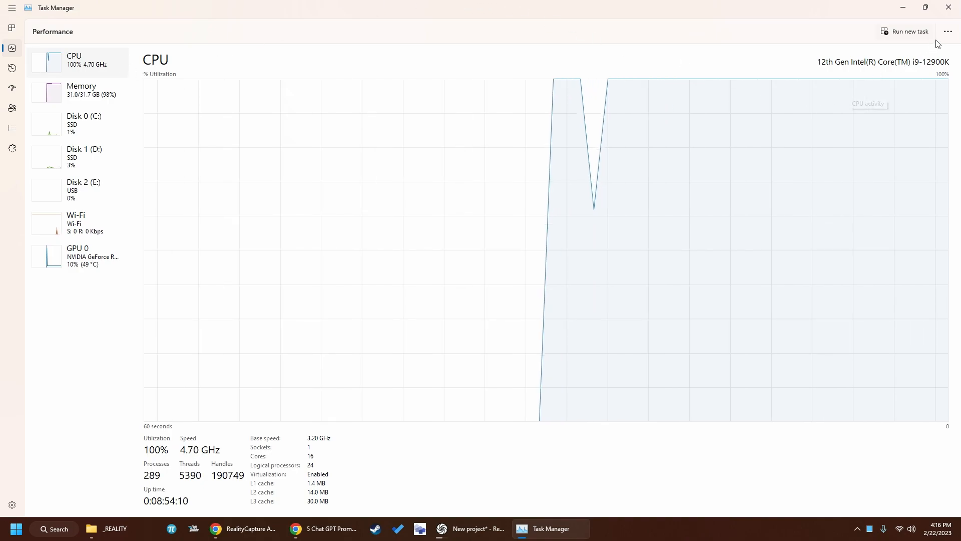
Open Resource Monitor from Task Manager, close Task Manager, and examine the usage graphs of all CPU cores in a maximized window
click(949, 31)
click(927, 74)
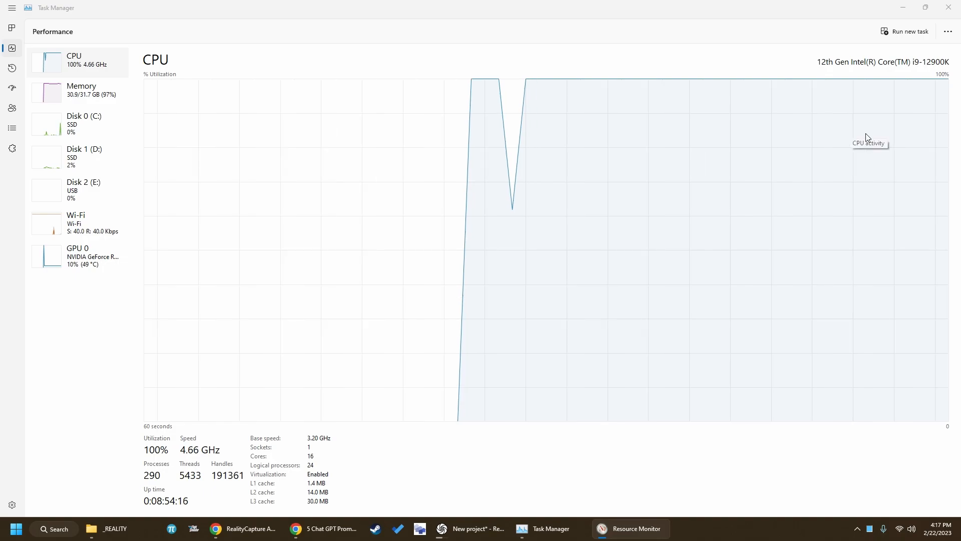
click(948, 7)
double_click(688, 98)
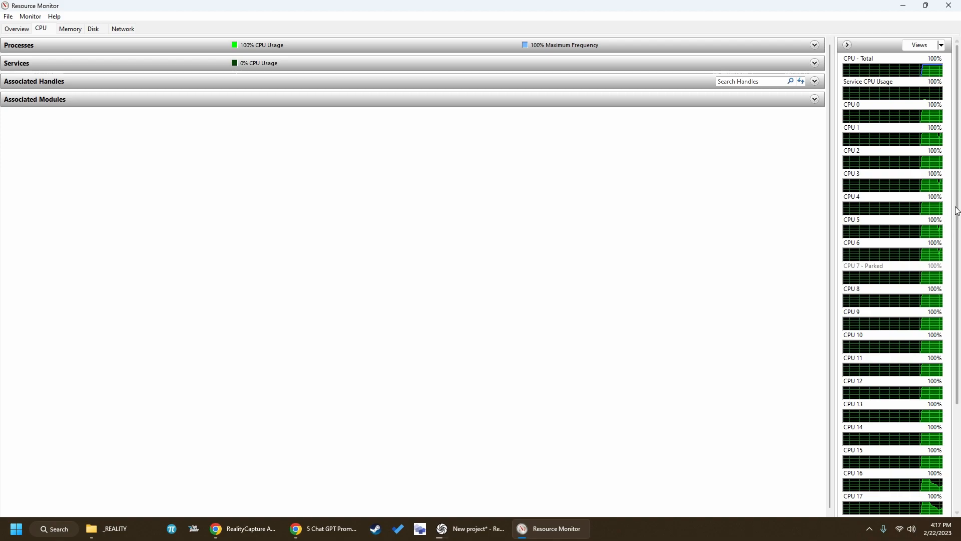
drag(958, 207, 936, 163)
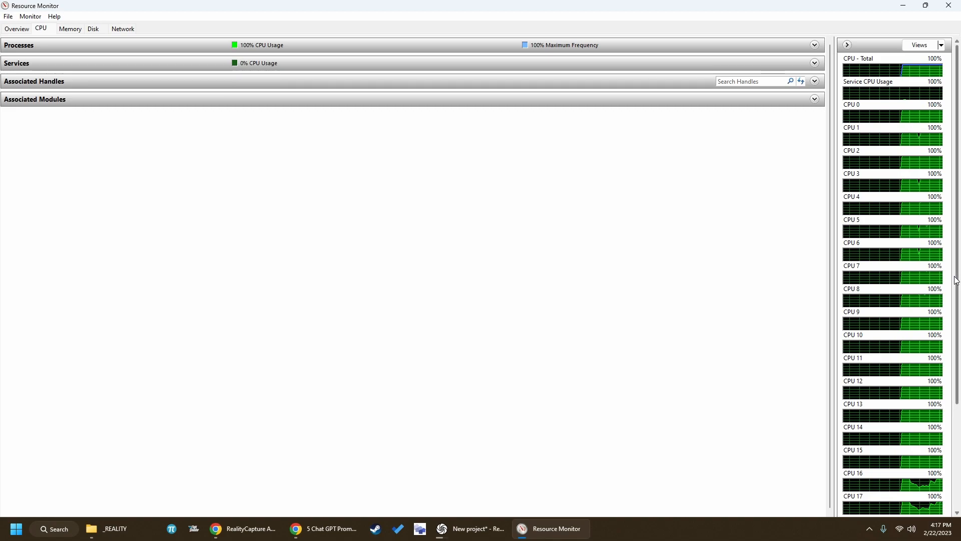
scroll(957, 278, down, 3)
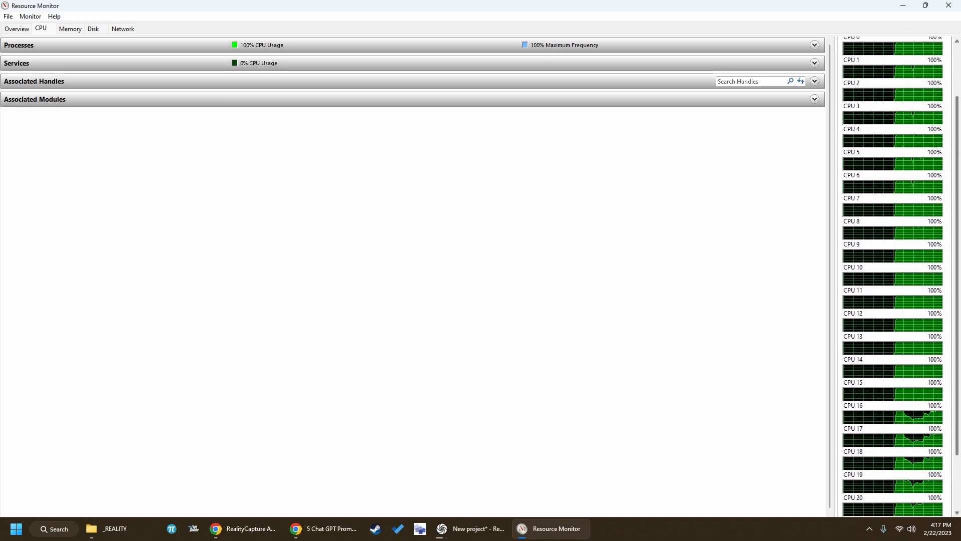
scroll(902, 326, down, 1)
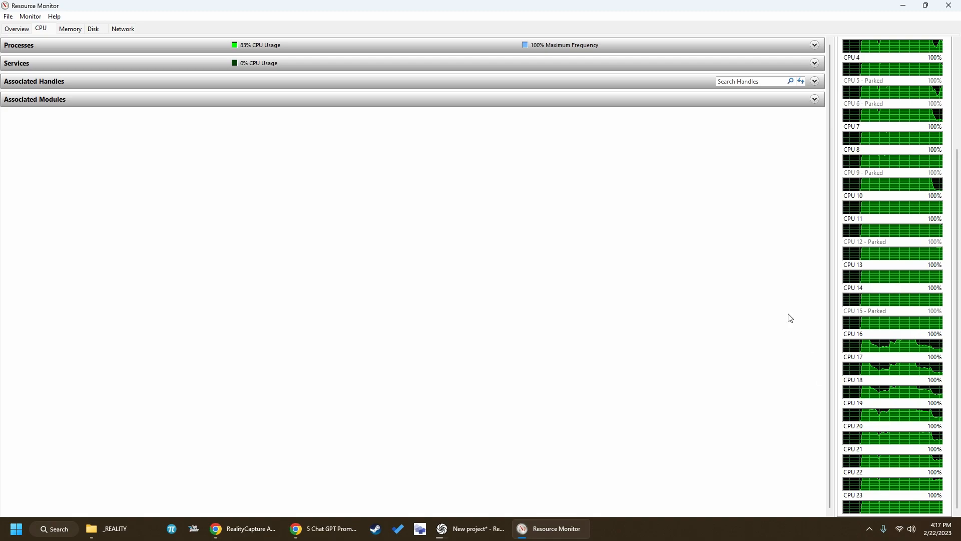
Examine the memory, disk and network activity in Resource Monitor, and close it
click(70, 29)
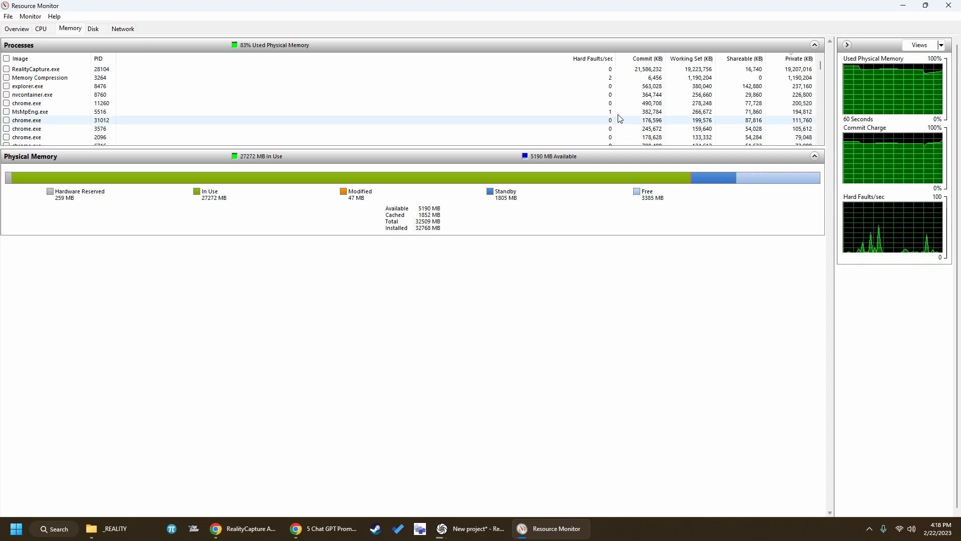
click(101, 32)
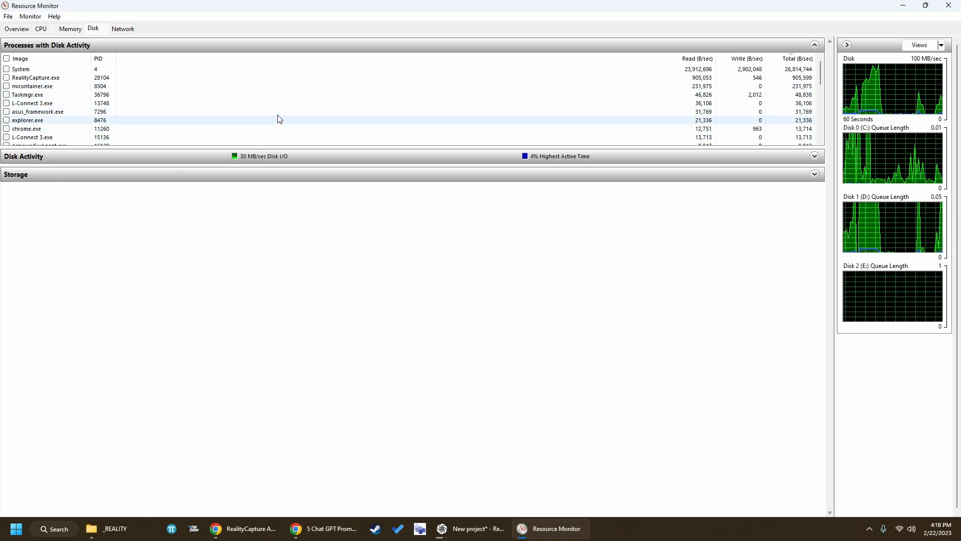
click(124, 29)
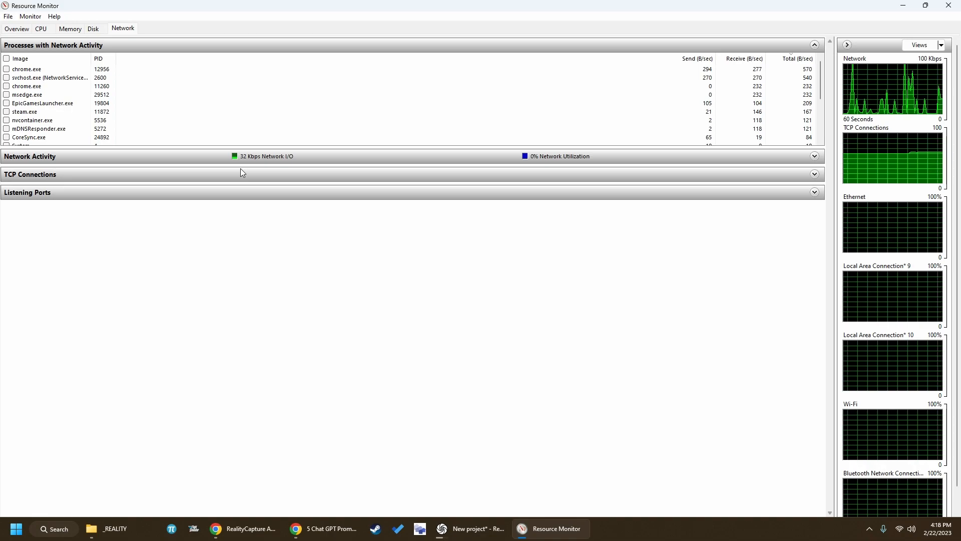
click(949, 5)
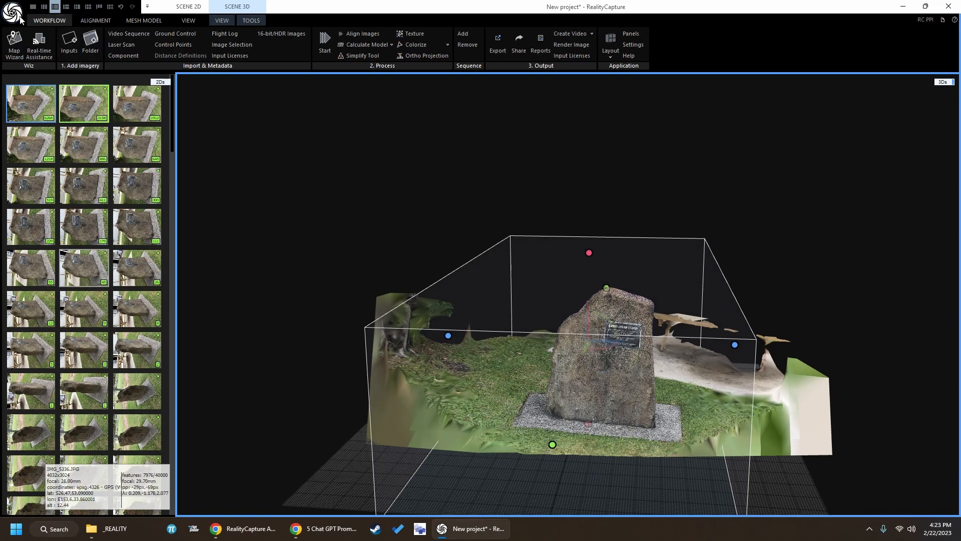
Narrow the reconstruction region from both sides toward the rock in the Perspective view
click(247, 18)
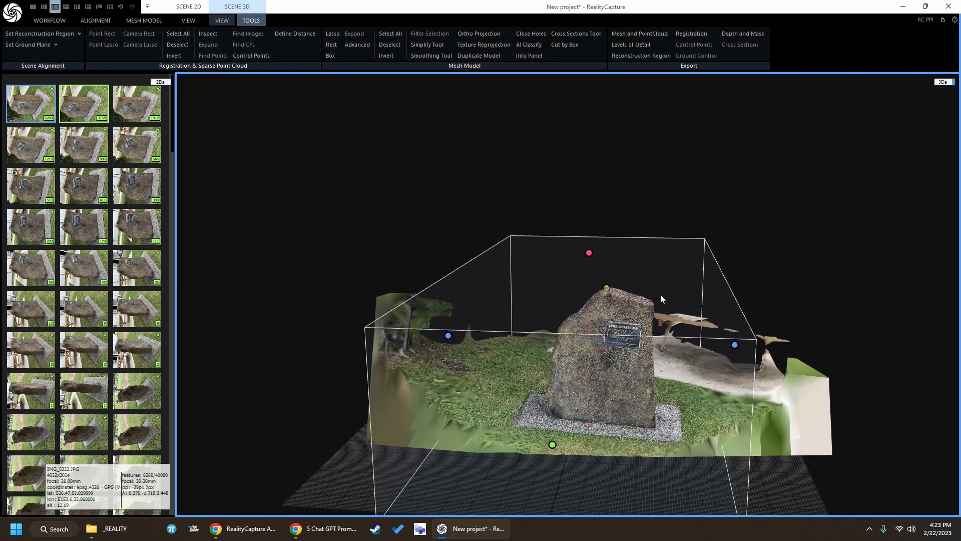
drag(735, 345, 703, 345)
drag(449, 336, 503, 346)
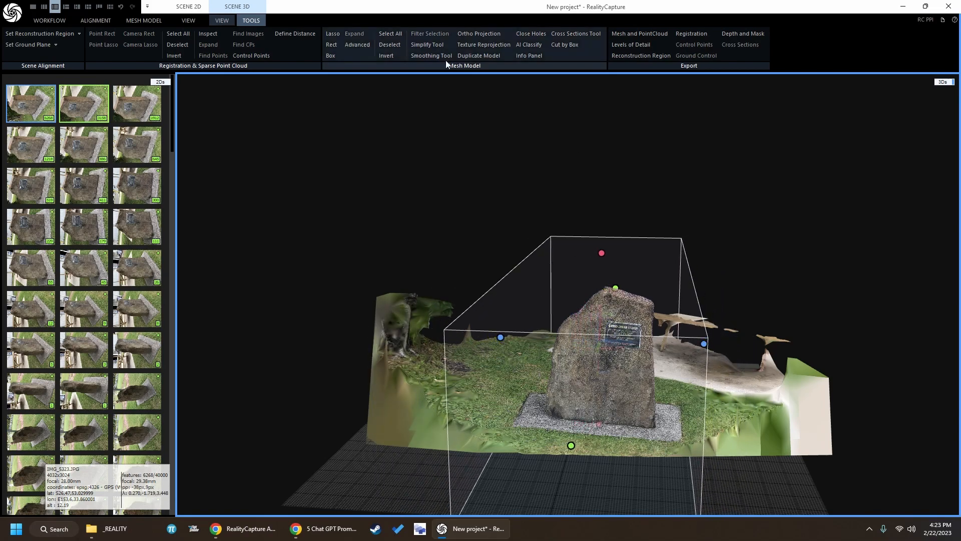
Fit all four sides of the reconstruction region closely around the rock's stone base in the Top view
click(222, 20)
click(430, 33)
click(423, 68)
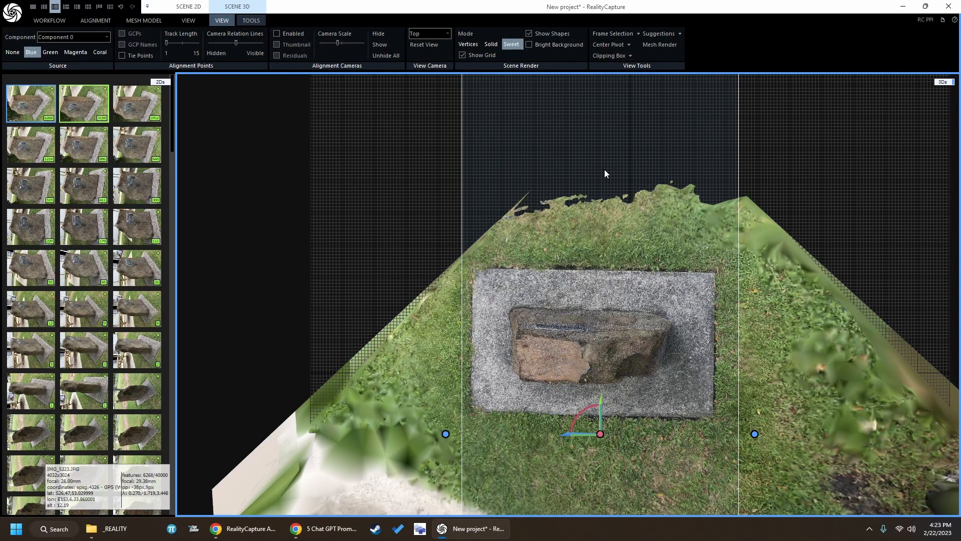
scroll(604, 170, down, 5)
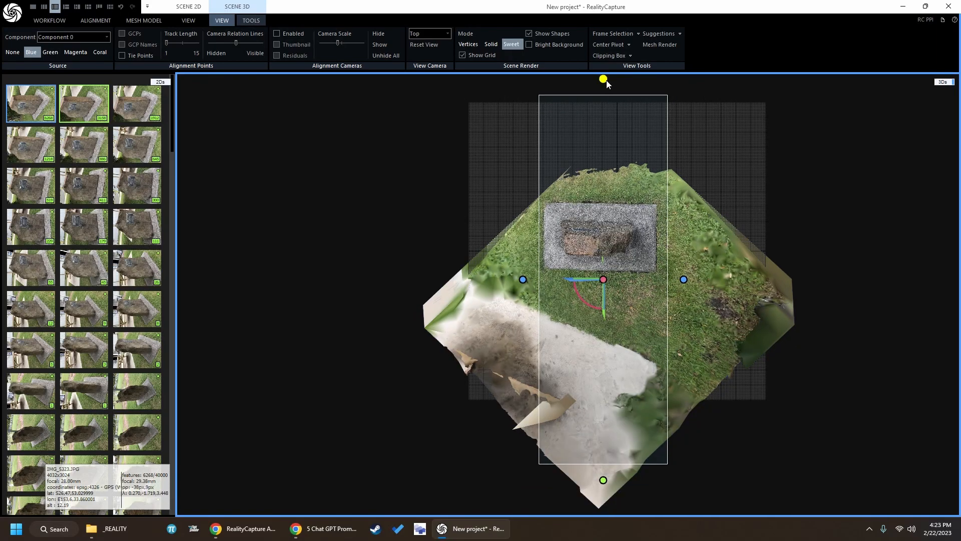
drag(607, 81, 611, 183)
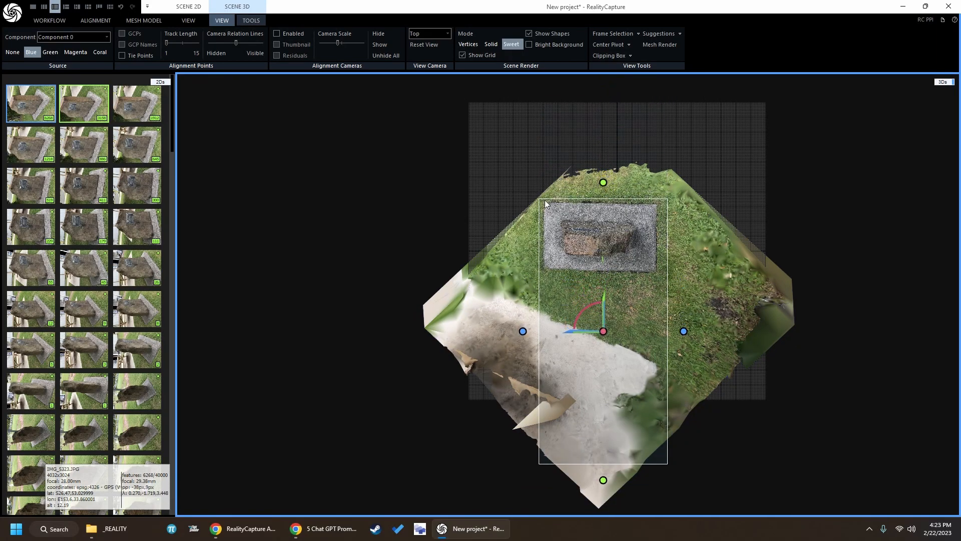
drag(524, 329, 526, 330)
drag(687, 332, 679, 332)
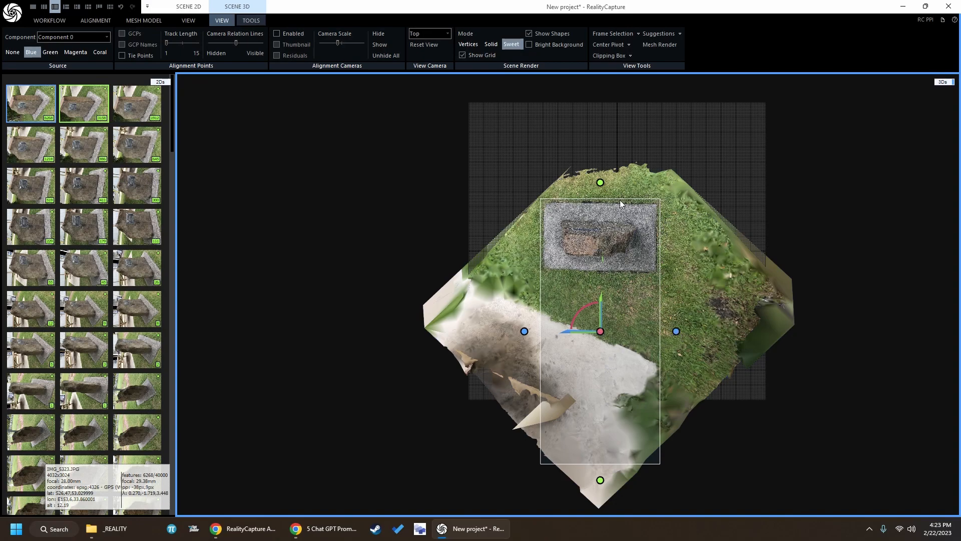
drag(602, 184, 602, 185)
drag(603, 481, 611, 292)
scroll(612, 292, up, 5)
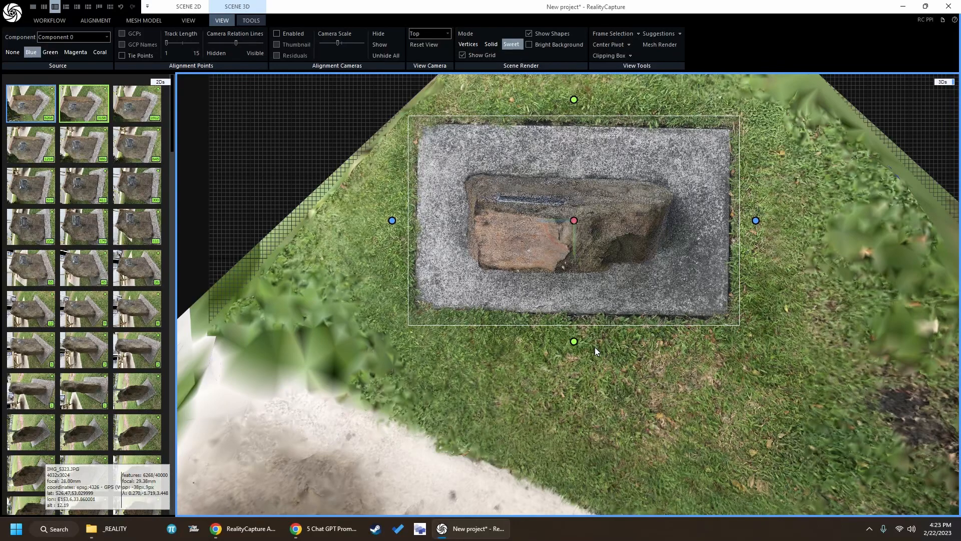
Try to adjust the rock model with the Set Ground Plane tool in the Top view, and leave the tool
click(50, 37)
click(252, 21)
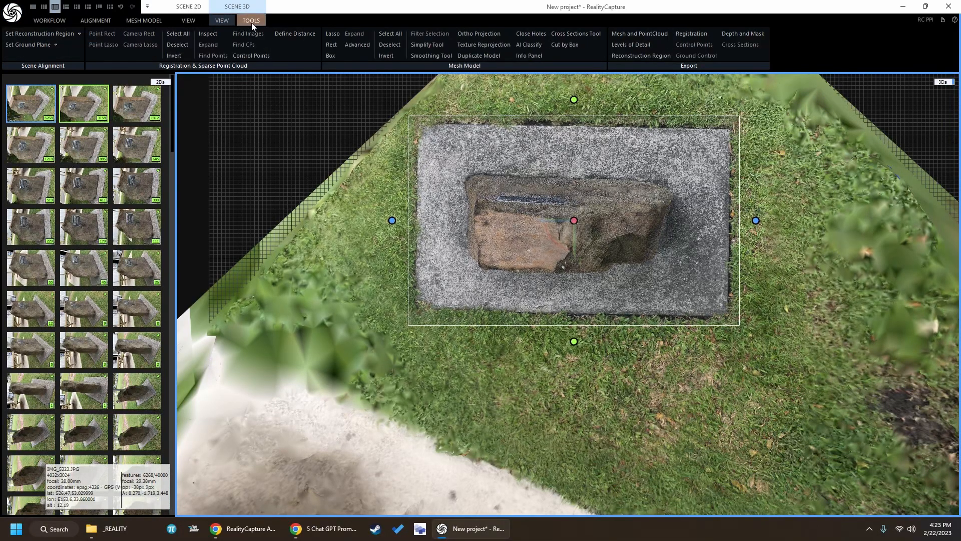
click(40, 48)
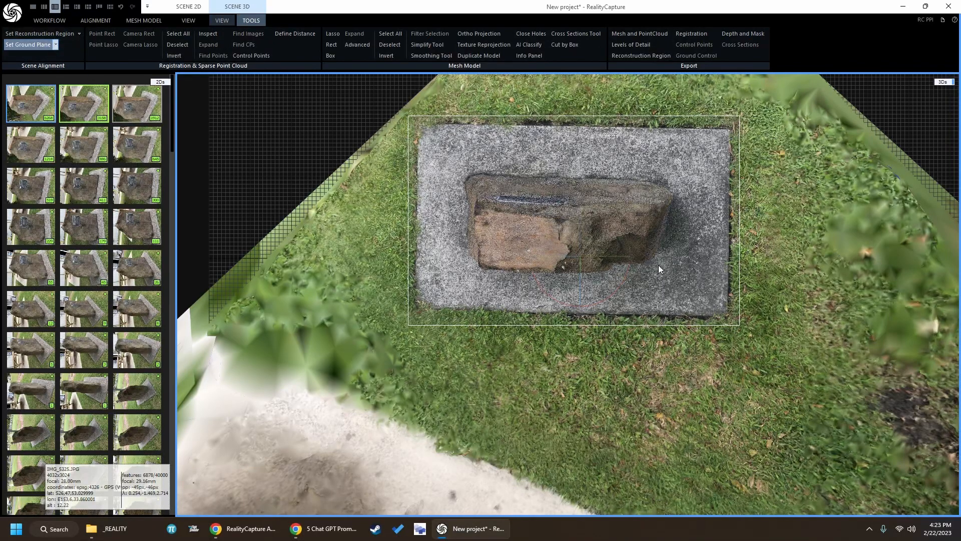
scroll(574, 236, down, 5)
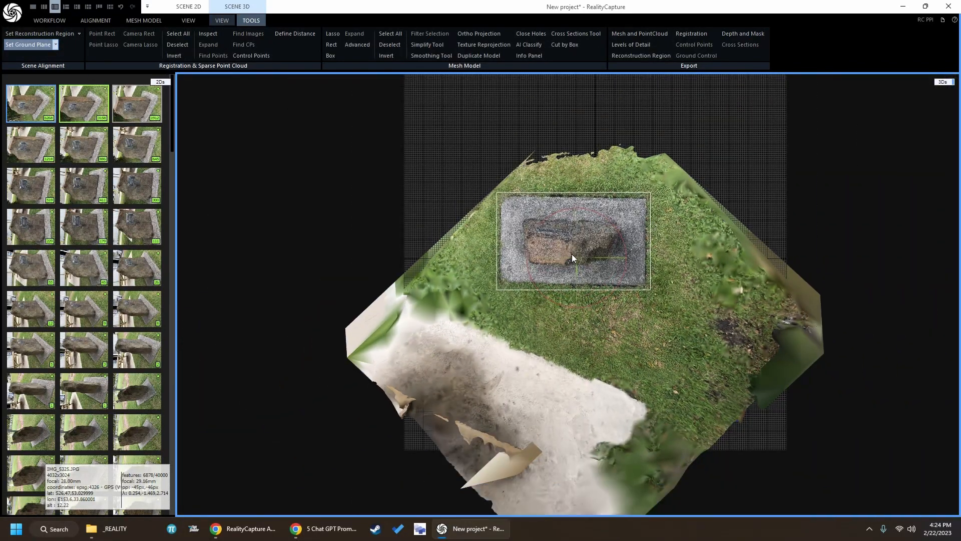
scroll(571, 253, up, 4)
scroll(603, 294, down, 1)
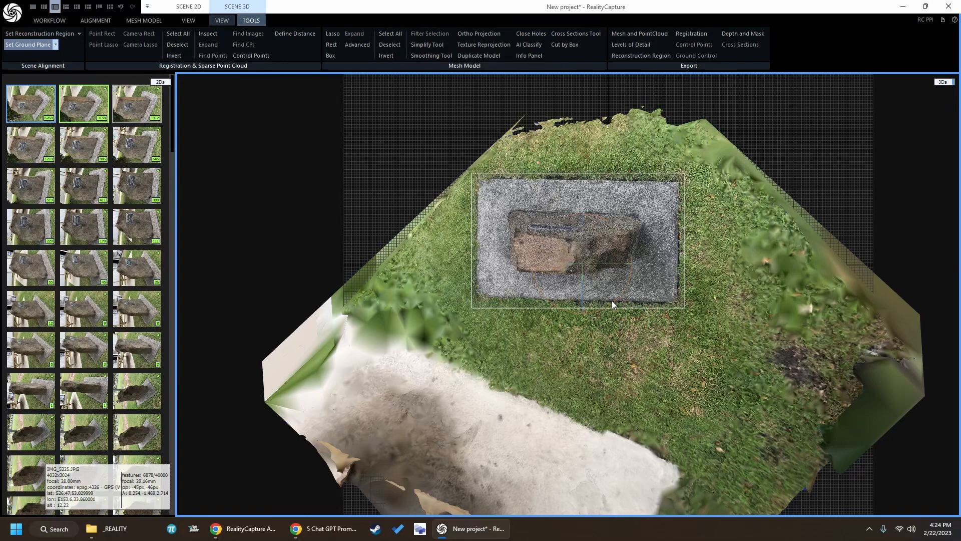
drag(615, 298, 608, 296)
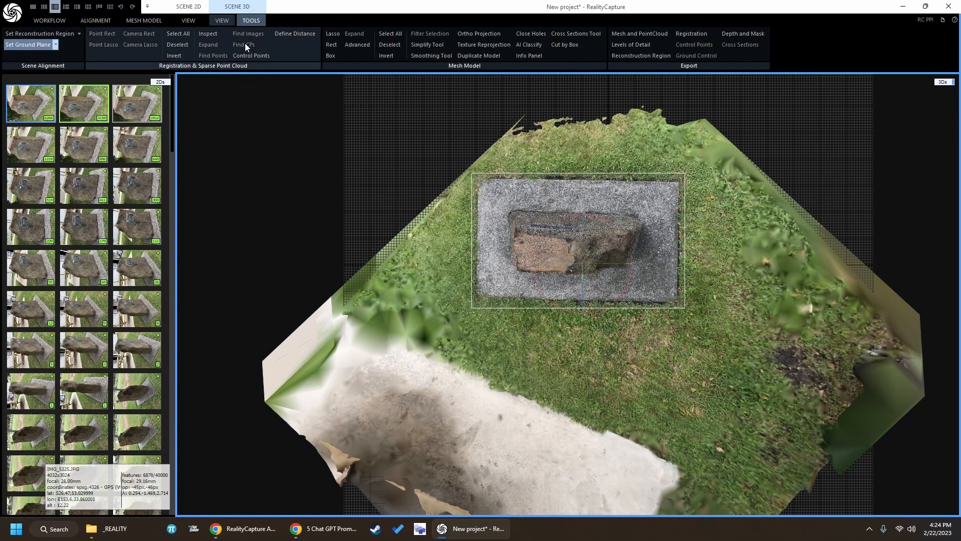
click(49, 22)
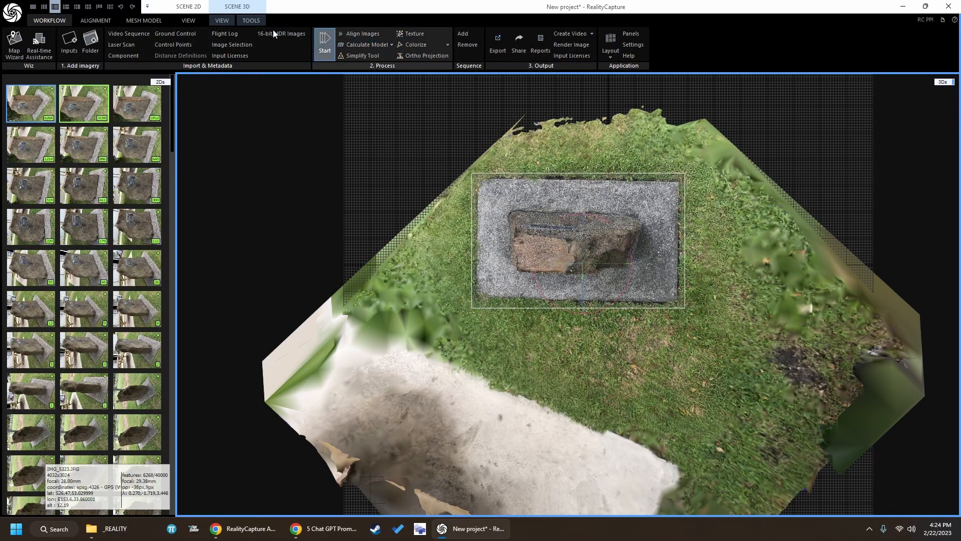
click(248, 21)
click(28, 45)
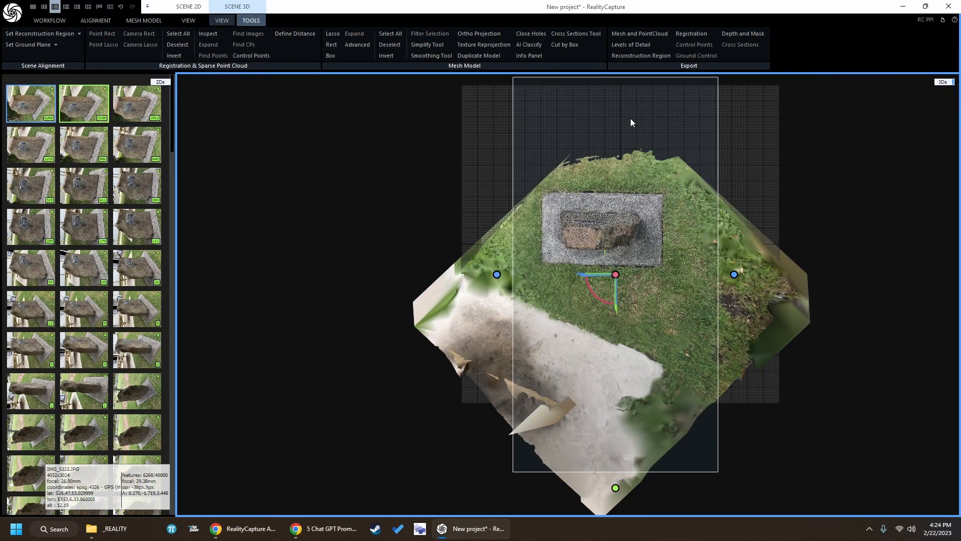
Pull both sides and the front edge of the reconstruction region in toward the rock's stone base in the Top view
drag(731, 274, 684, 274)
drag(494, 274, 521, 277)
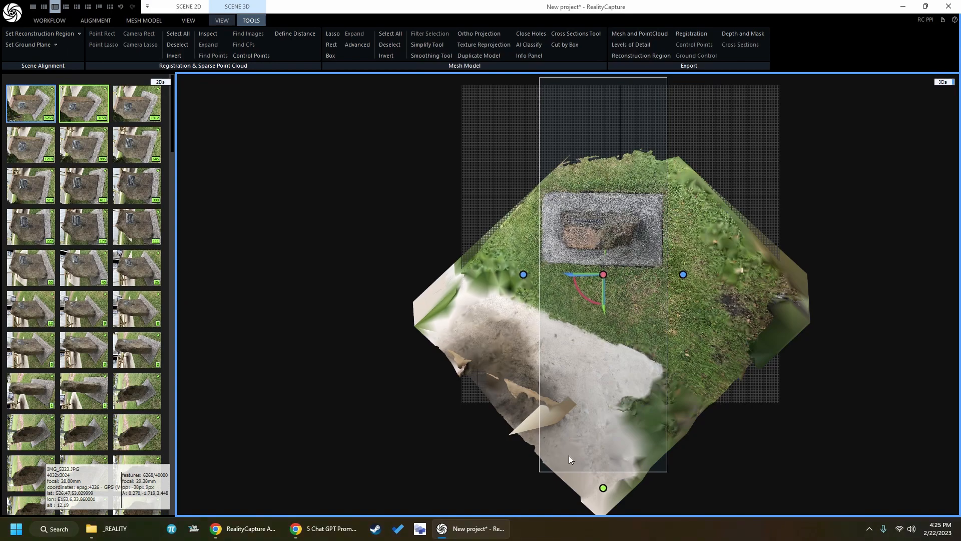
drag(602, 483, 623, 289)
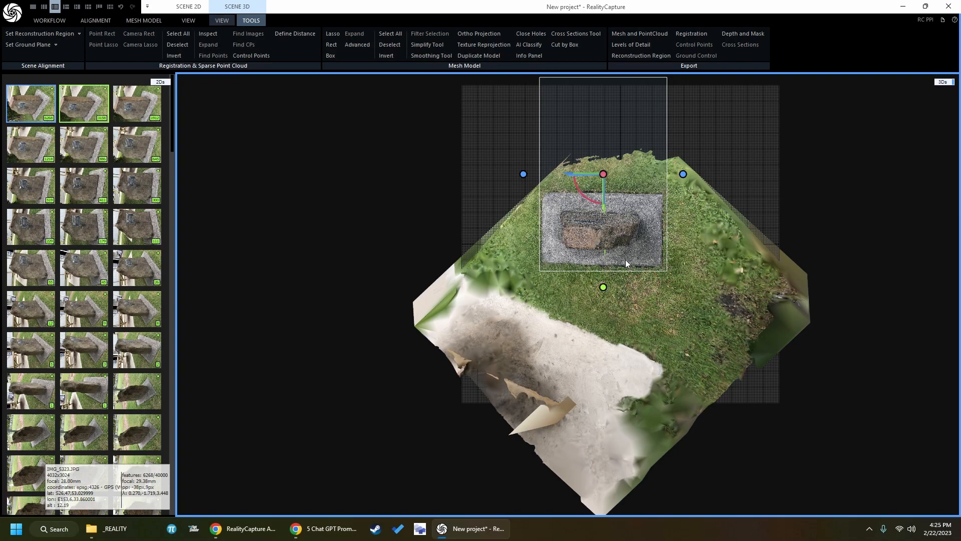
scroll(608, 213, up, 3)
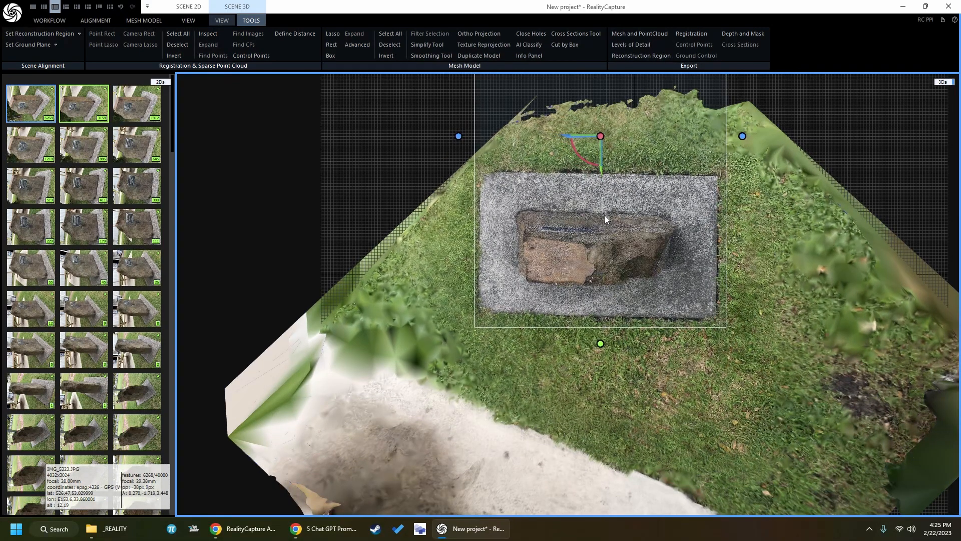
Rotate the model slightly with Set Ground Plane to square up the stone base, and set the reconstruction region anew
click(41, 46)
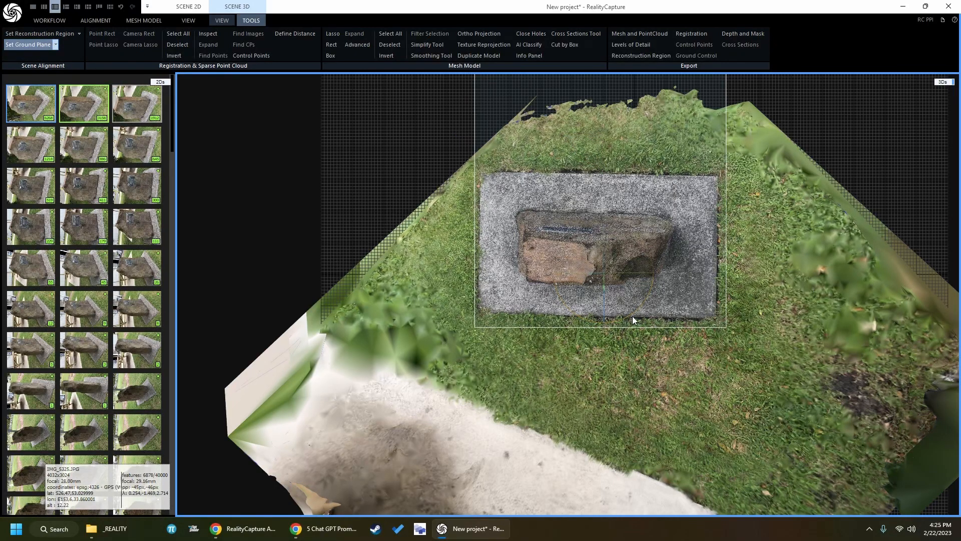
drag(632, 313, 634, 313)
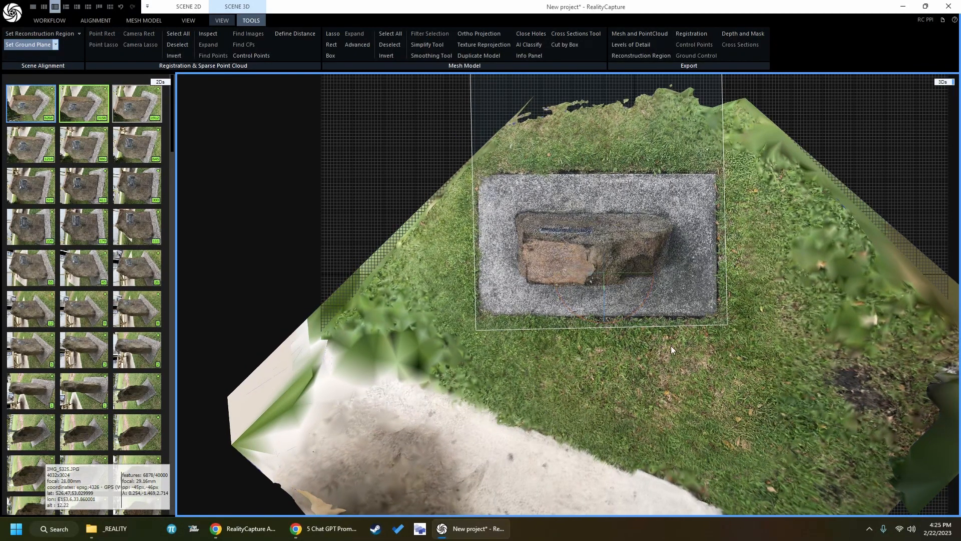
click(52, 36)
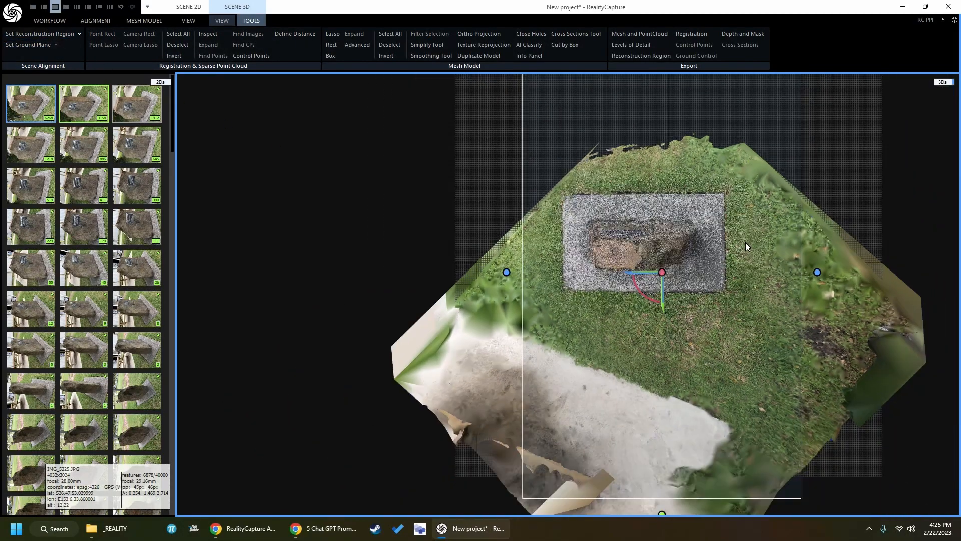
Narrow the new reconstruction region roughly around the stone base from all four sides in the Top view
drag(813, 271, 750, 274)
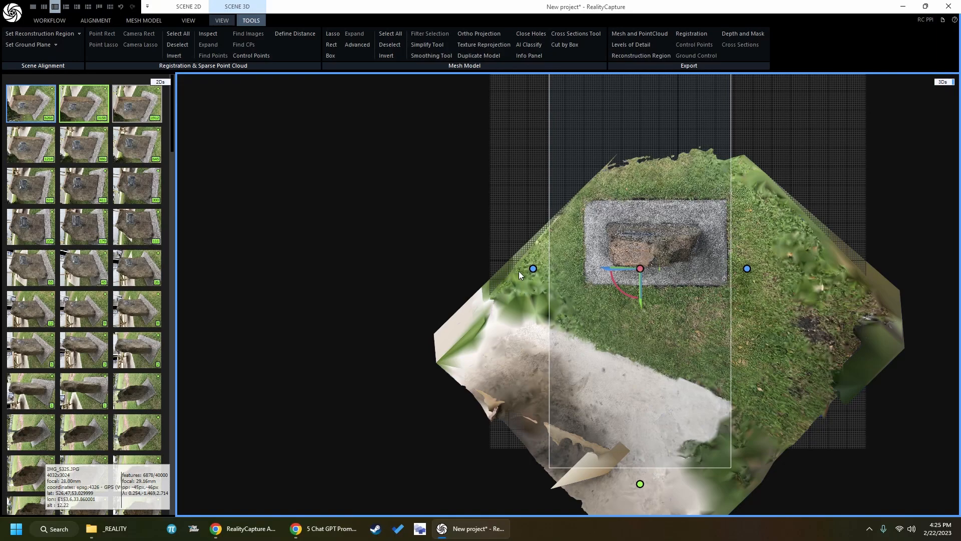
drag(531, 269, 565, 269)
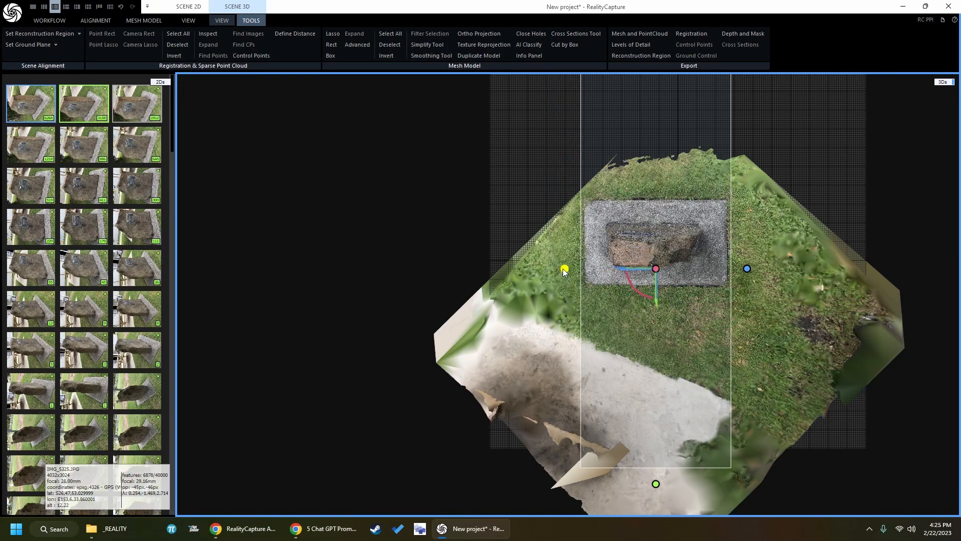
drag(657, 483, 671, 307)
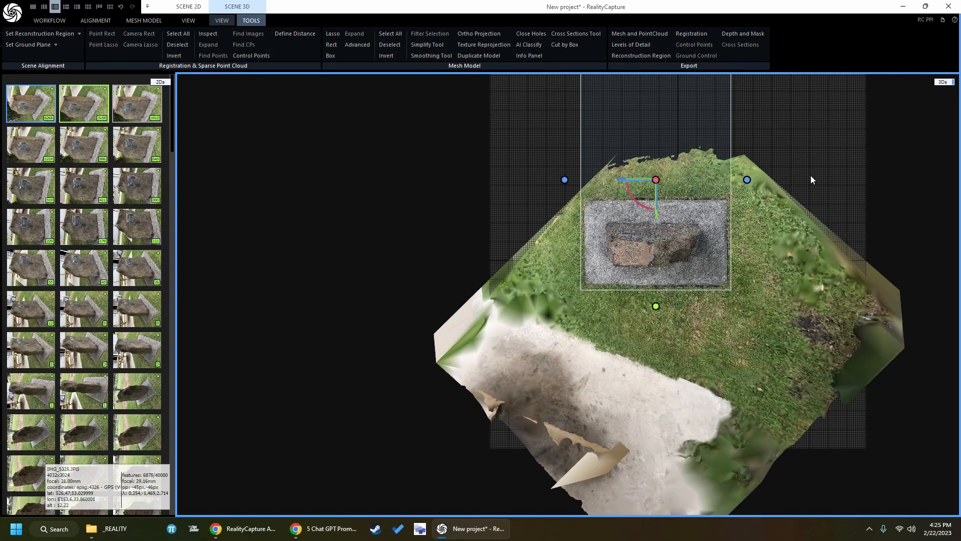
drag(811, 146, 775, 278)
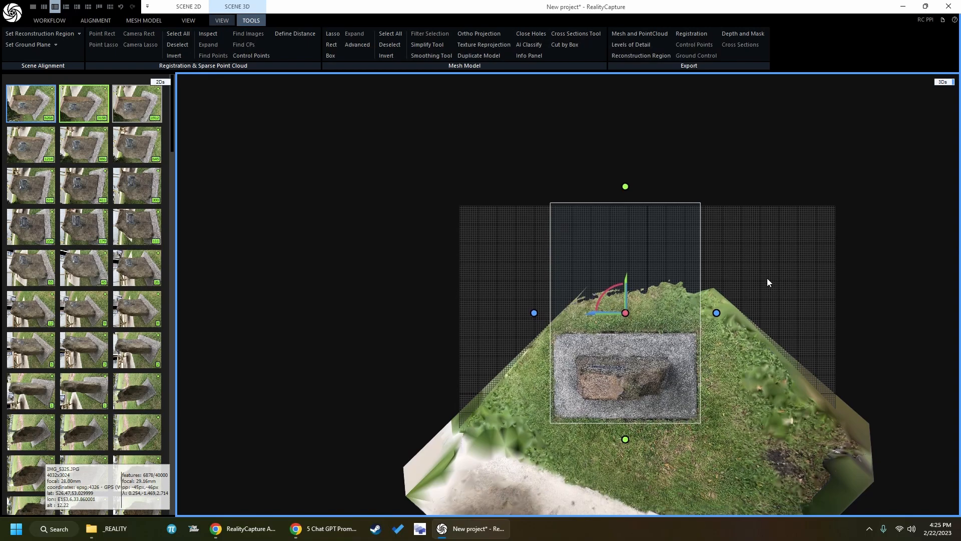
drag(630, 189, 611, 314)
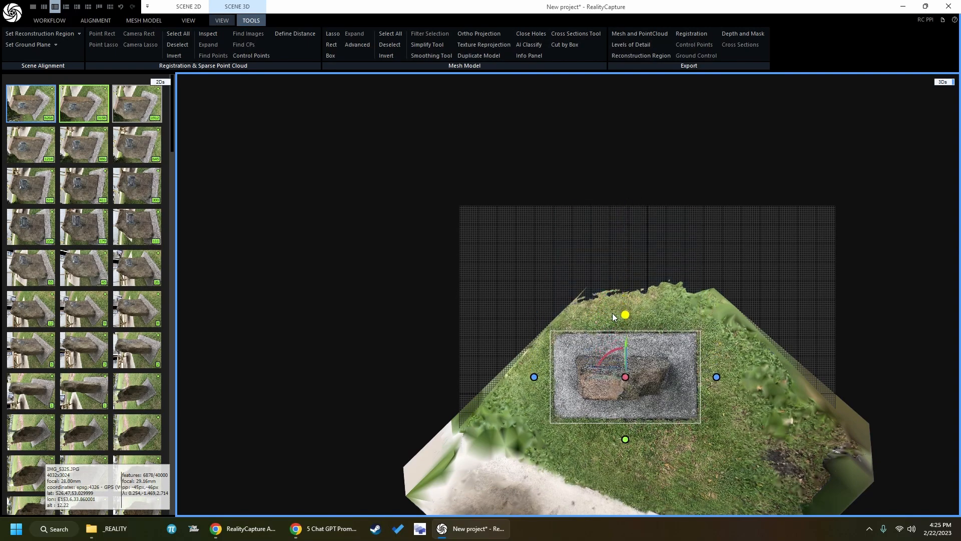
Fine-tune all four sides of the reconstruction region to the edges of the stone base
scroll(620, 397, up, 2)
scroll(620, 397, up, 3)
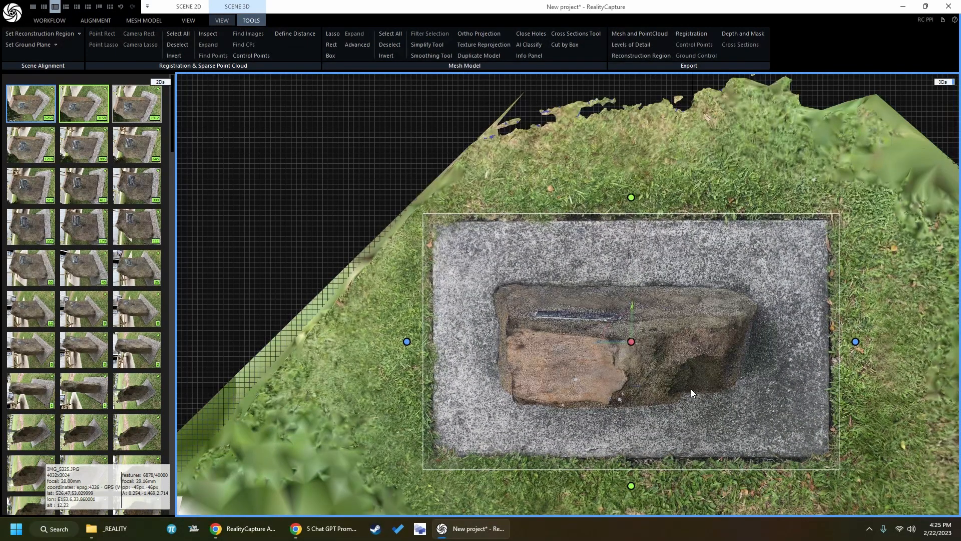
drag(858, 340, 855, 340)
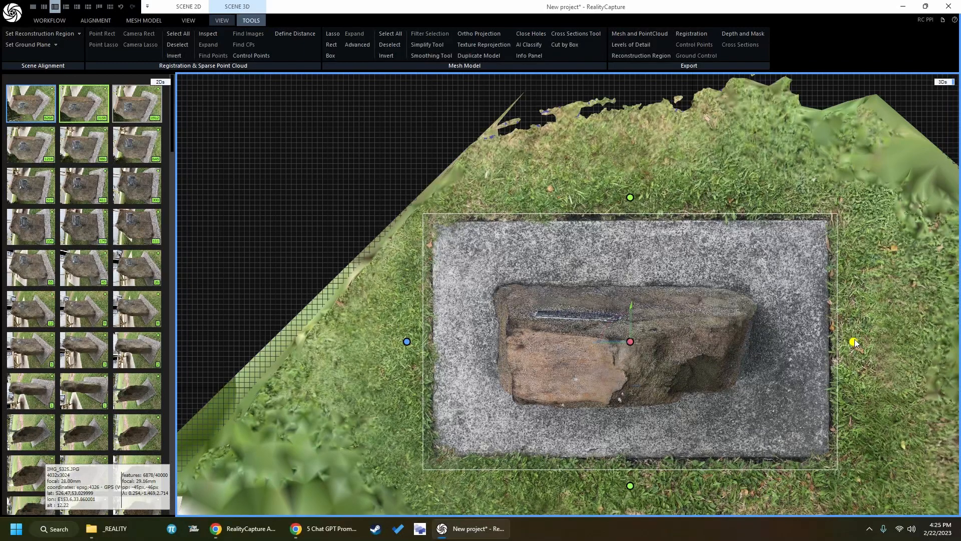
drag(413, 341, 415, 341)
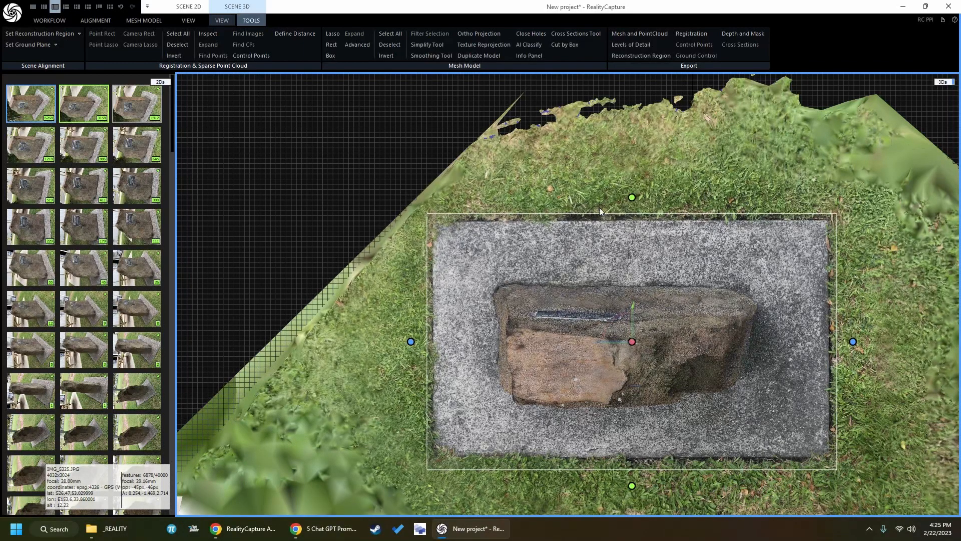
drag(631, 198, 632, 202)
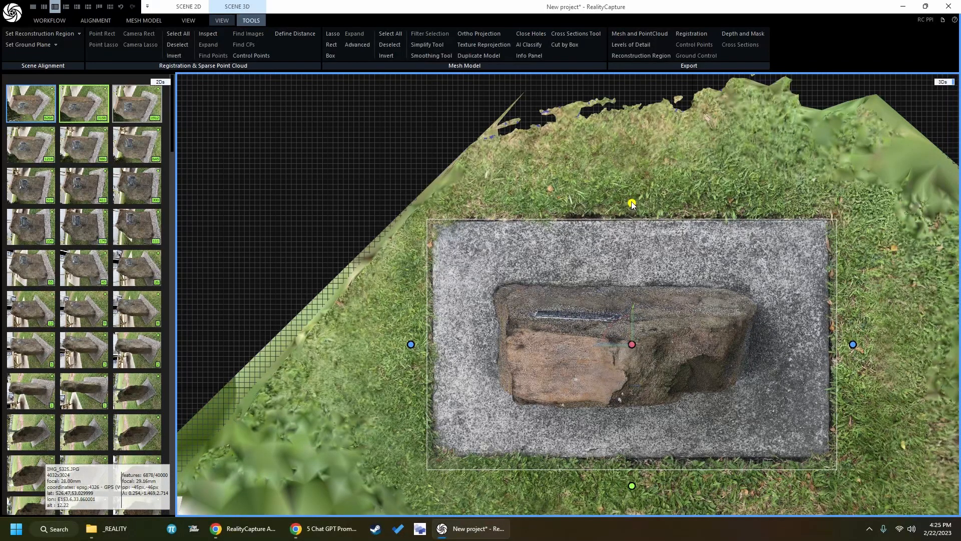
drag(854, 344, 850, 345)
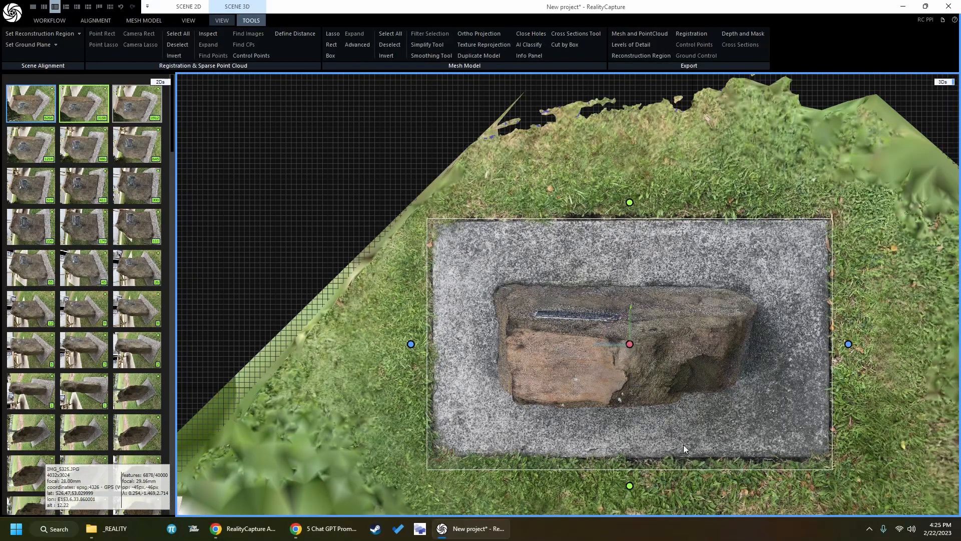
drag(630, 485, 634, 476)
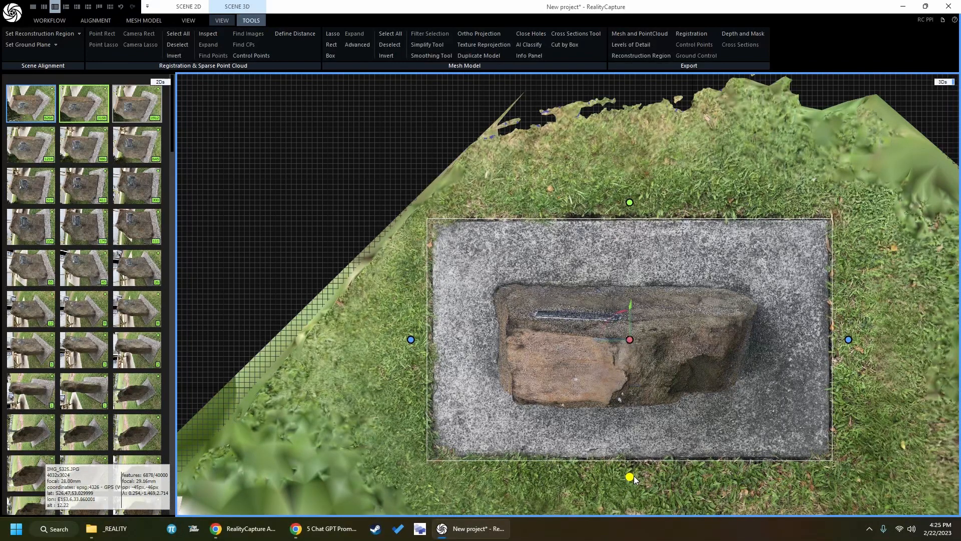
drag(418, 338, 422, 338)
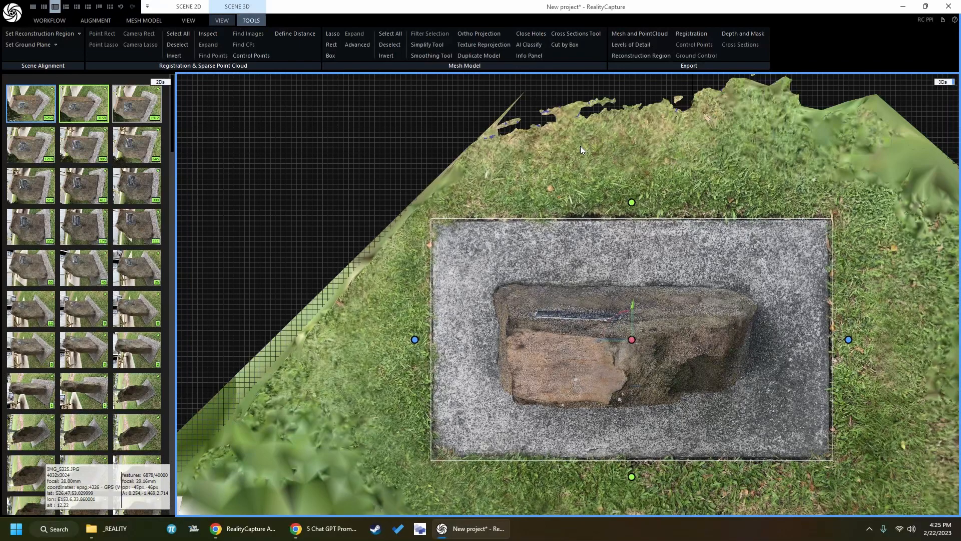
Check how the reconstruction region encloses the rock's height and base in the Front view
click(52, 20)
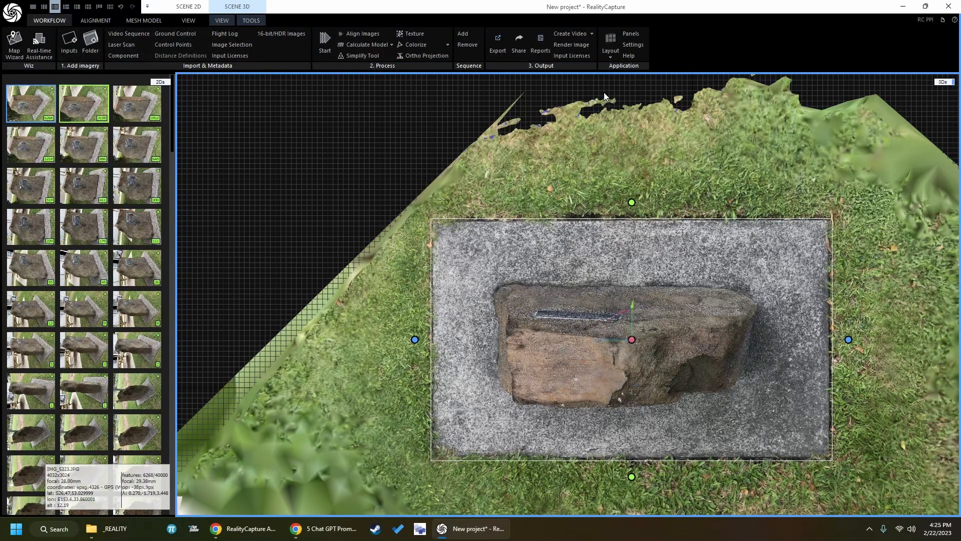
click(390, 44)
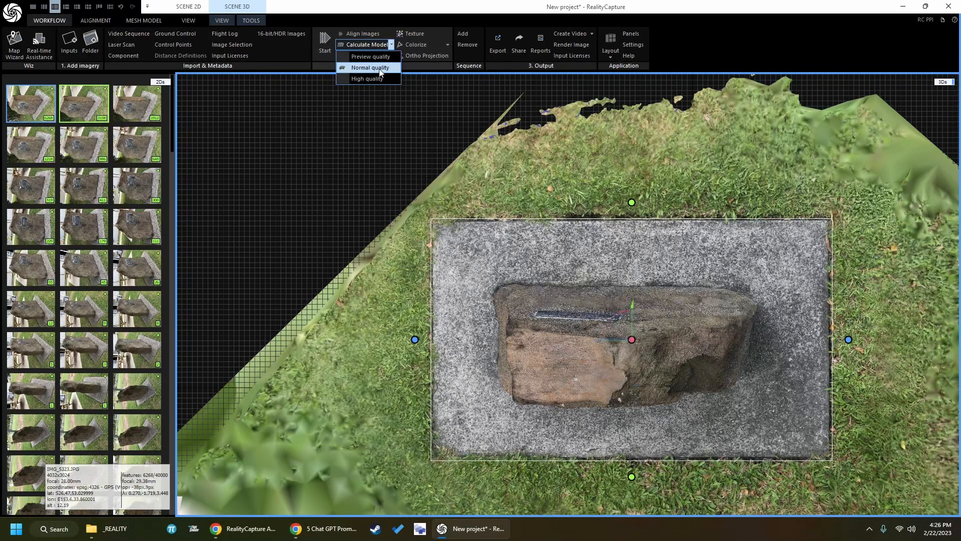
click(220, 21)
click(449, 34)
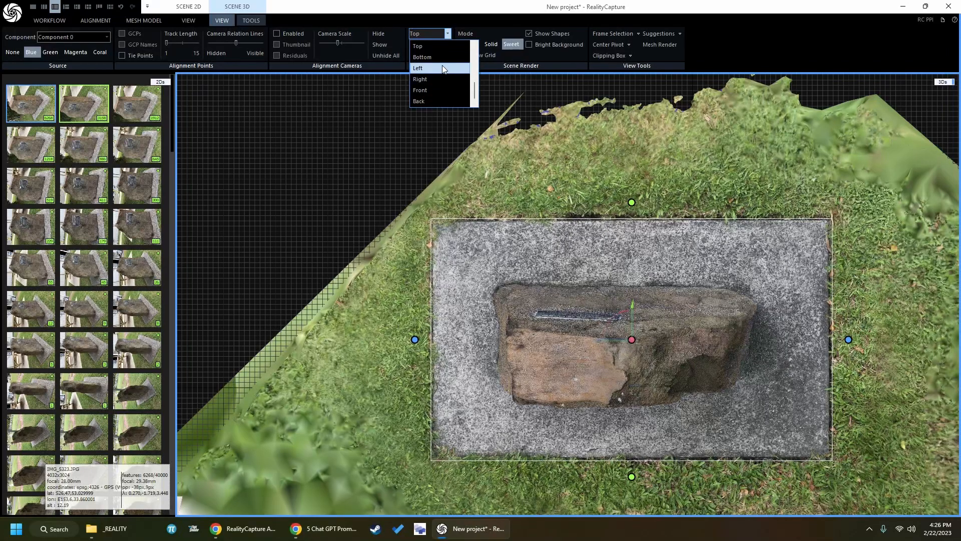
click(443, 89)
scroll(816, 297, down, 10)
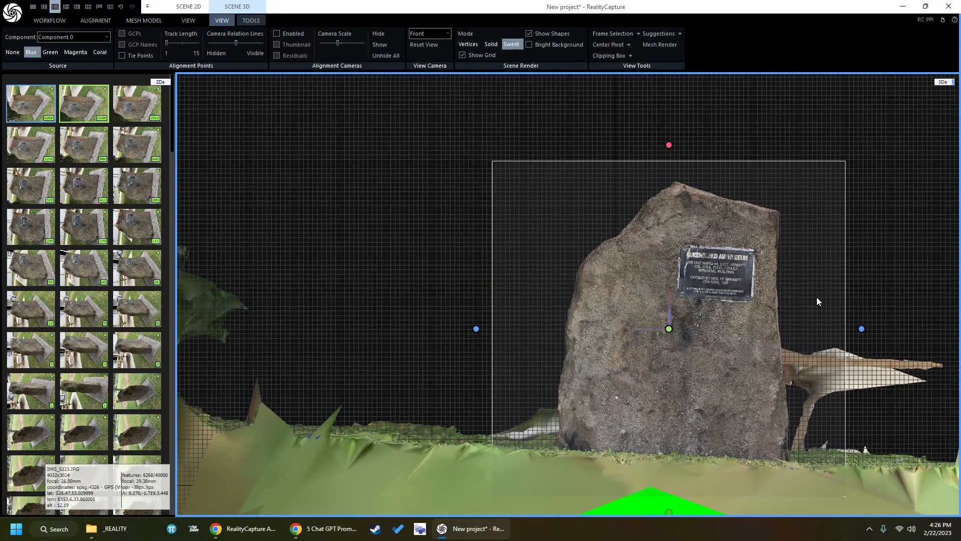
drag(717, 449, 719, 499)
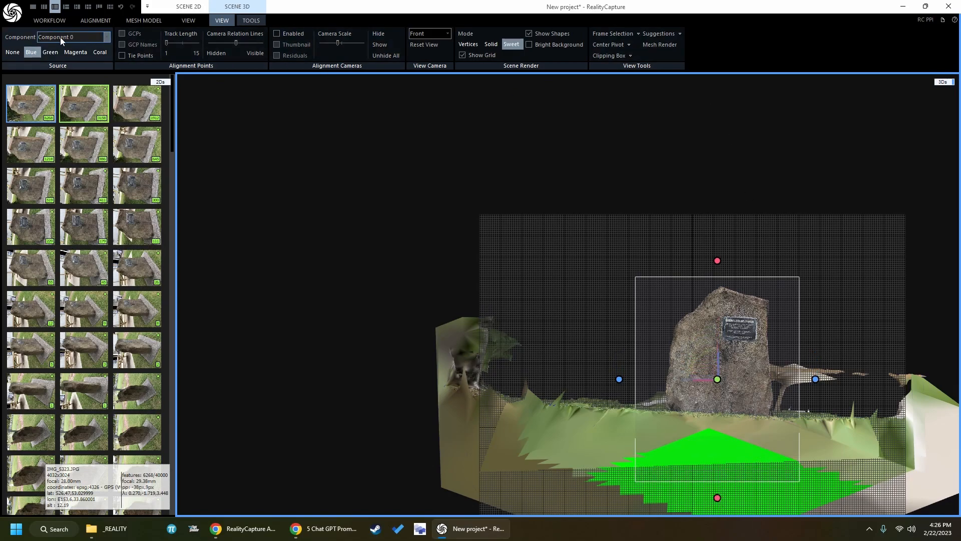
Calculate the model within the reconstruction region at Normal quality
click(41, 20)
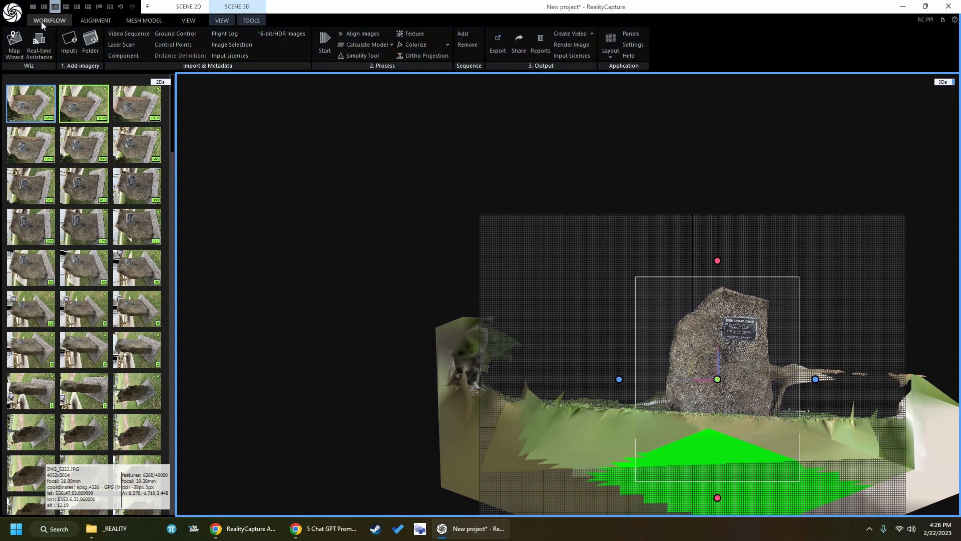
click(393, 45)
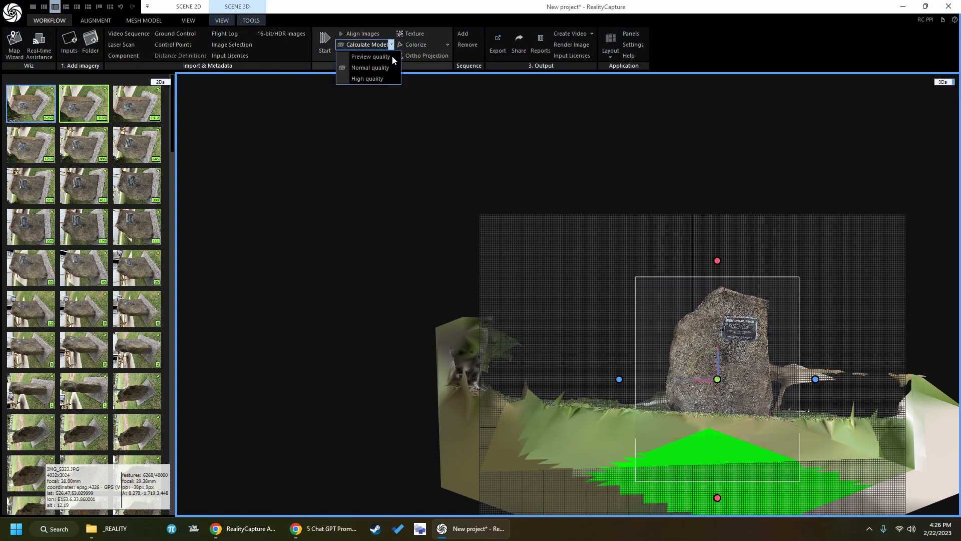
click(373, 68)
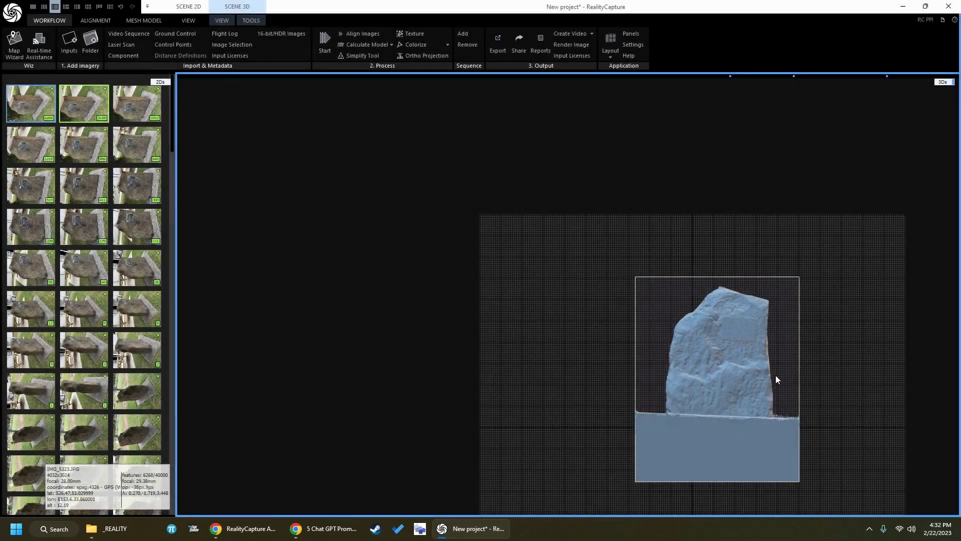
Inspect the calculated rock mesh from the front, and switch the 3D scene to the Perspective view
right_drag(824, 364, 641, 288)
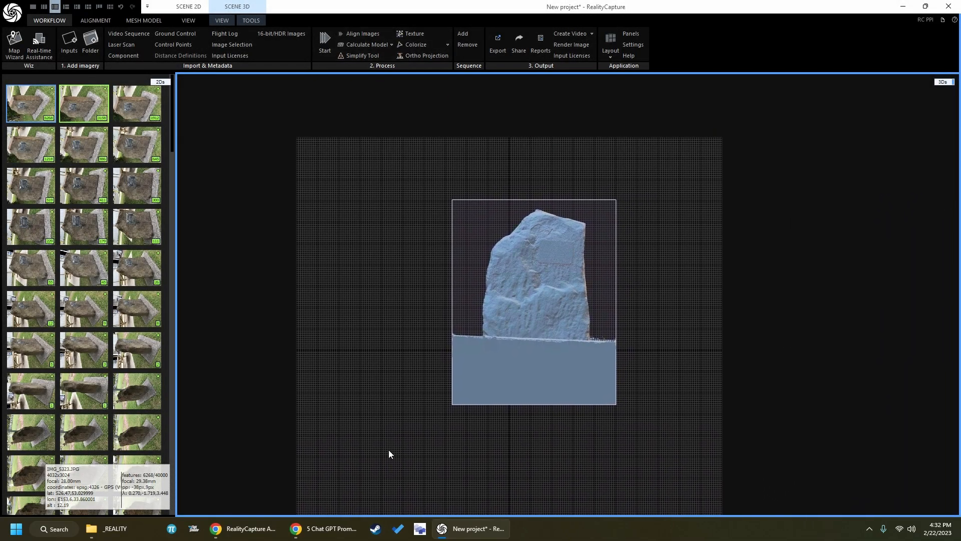
scroll(564, 286, up, 5)
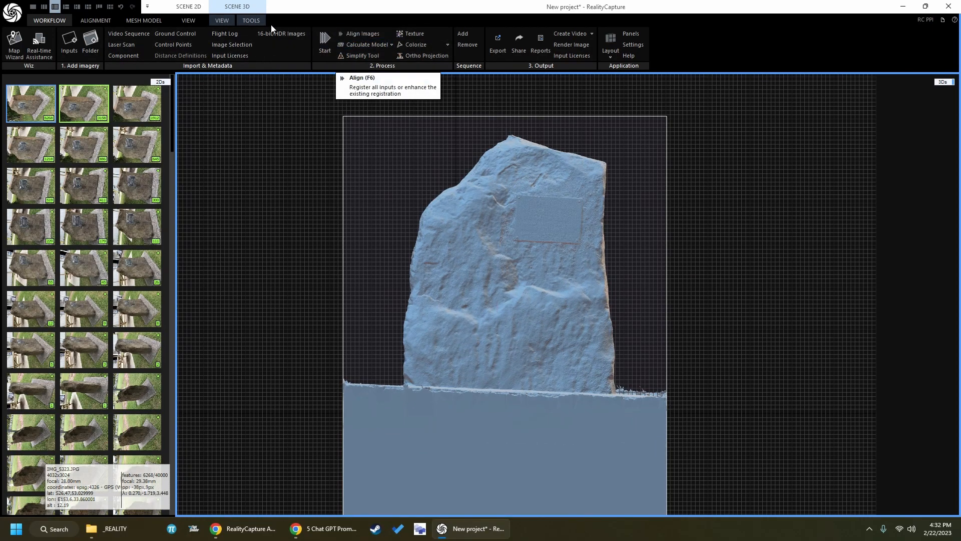
click(220, 21)
click(425, 32)
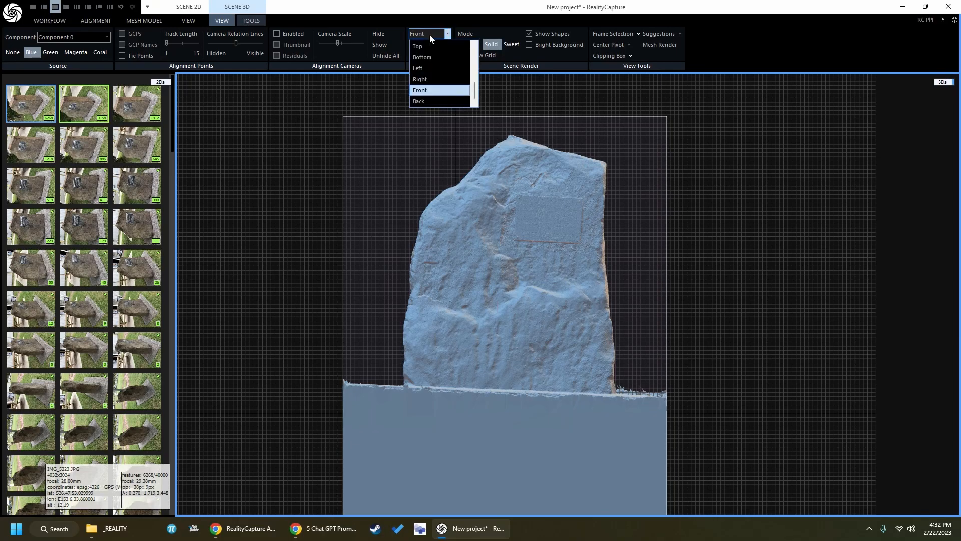
scroll(429, 52, up, 1)
click(427, 50)
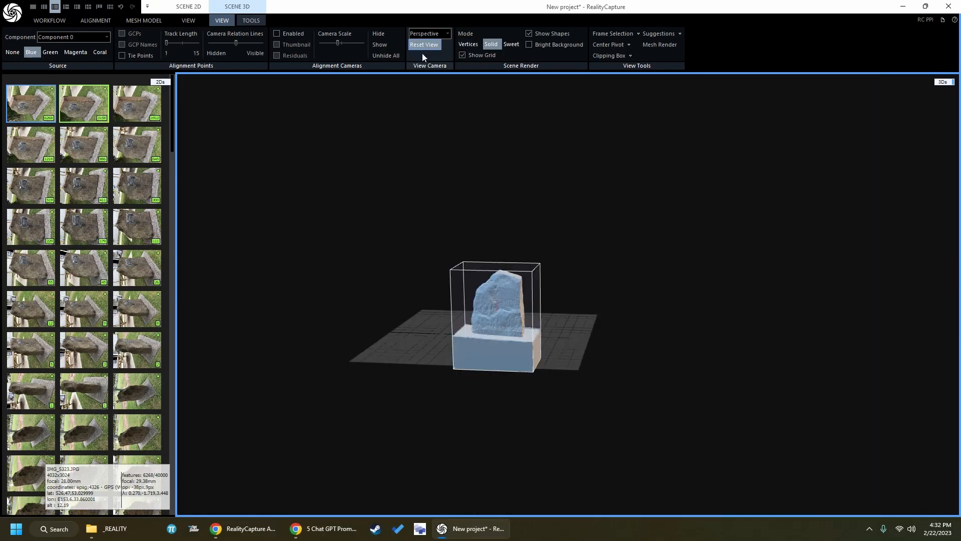
Examine the surface detail of the rock mesh and its plaque up close in the Perspective view
scroll(489, 339, up, 5)
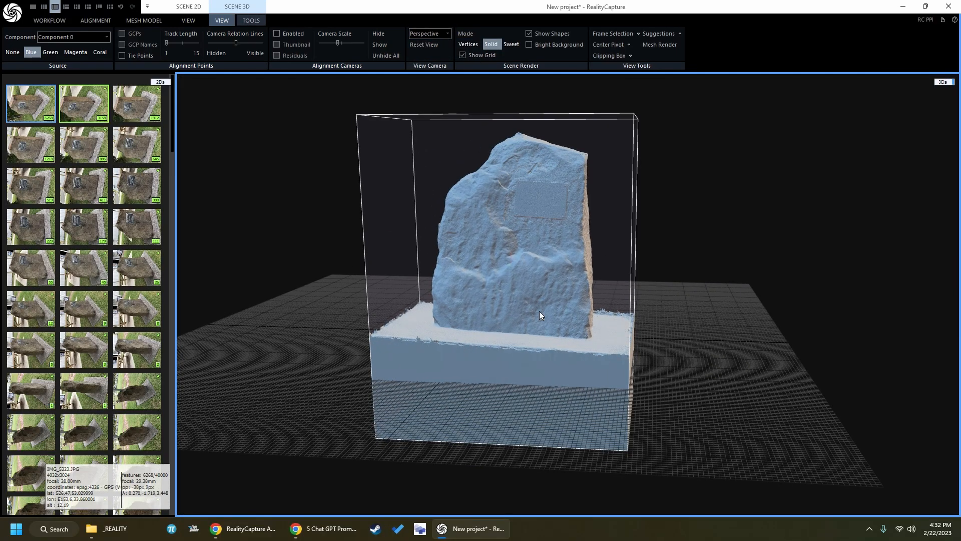
scroll(608, 249, up, 5)
scroll(461, 272, down, 1)
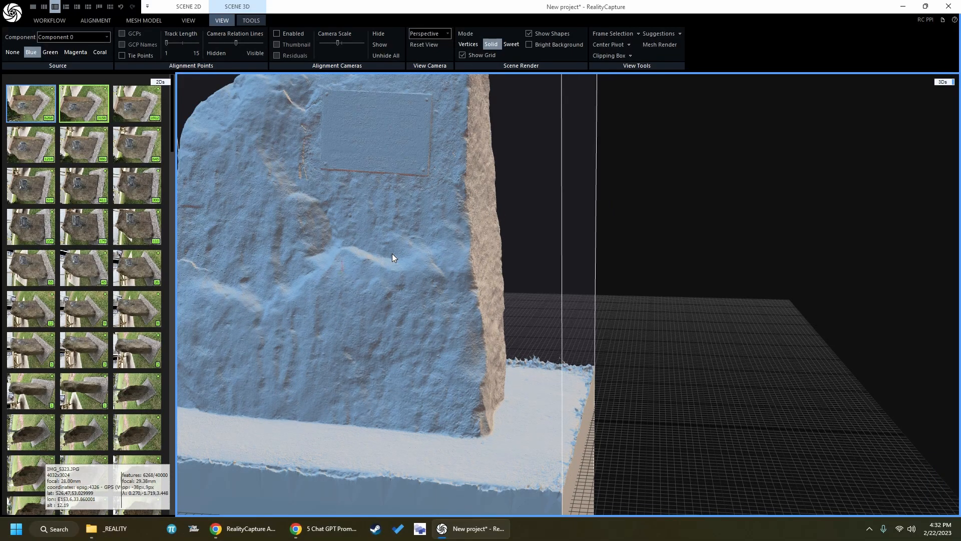
drag(392, 253, 608, 283)
drag(381, 236, 607, 342)
scroll(740, 227, up, 10)
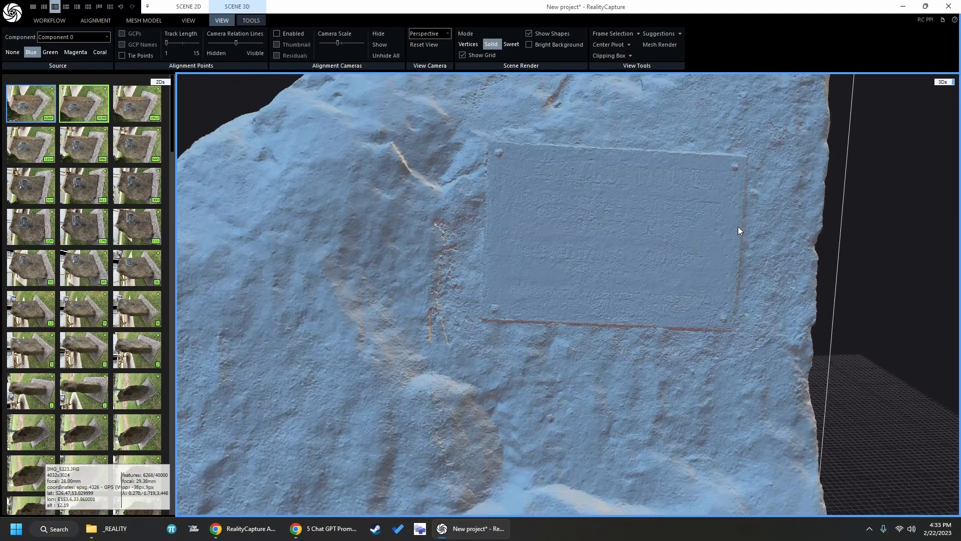
scroll(670, 323, down, 10)
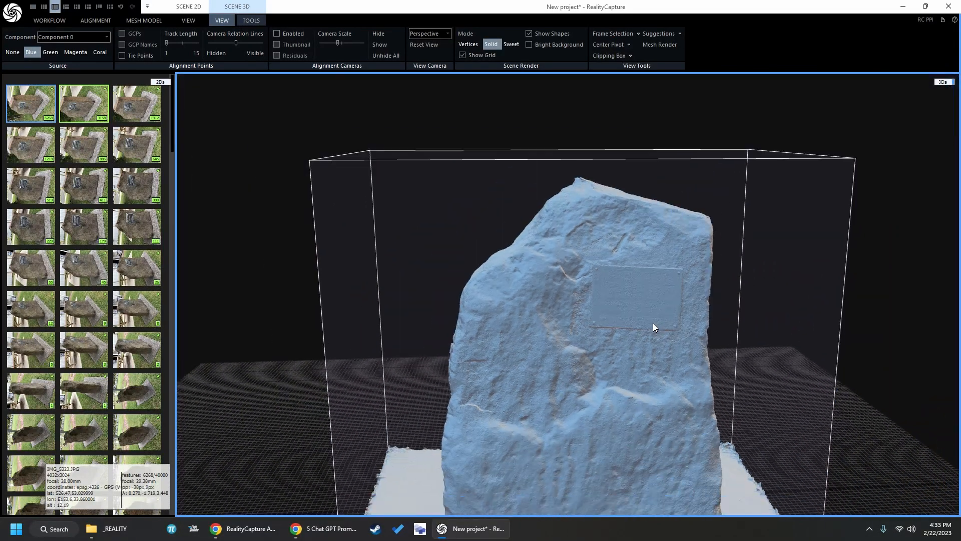
mouse_move(682, 382)
mouse_down()
mouse_move(680, 353)
mouse_move(684, 371)
mouse_up()
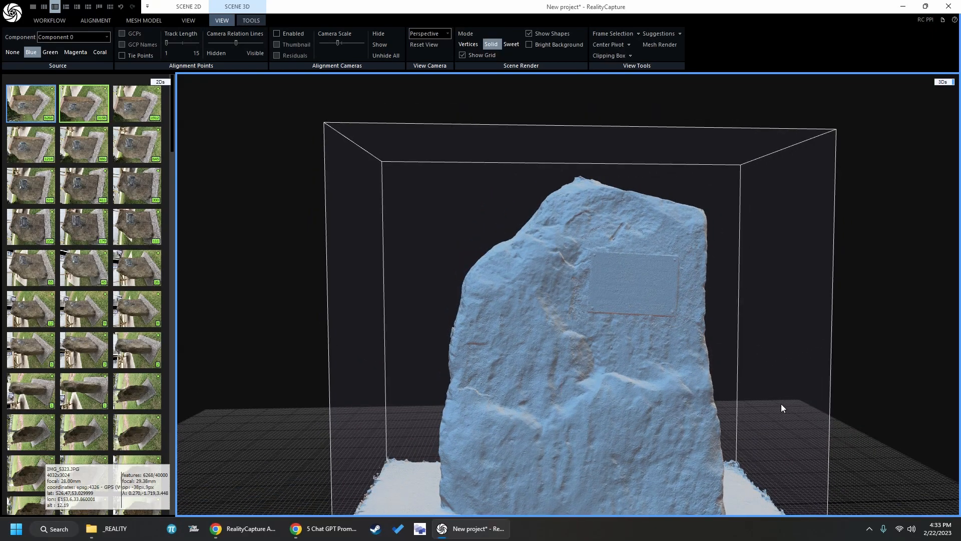
Calculate the texture for the reconstructed rock and base model
scroll(762, 381, down, 6)
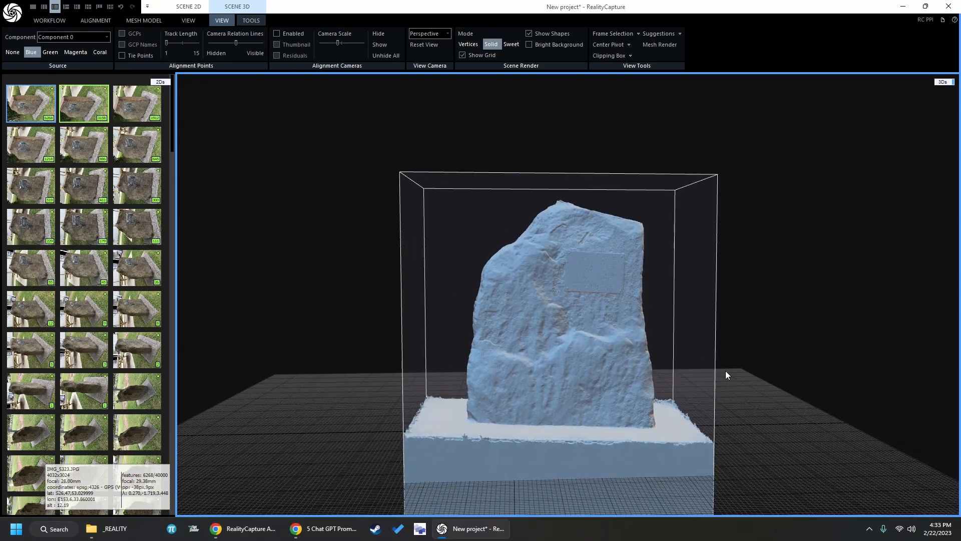
scroll(666, 362, up, 5)
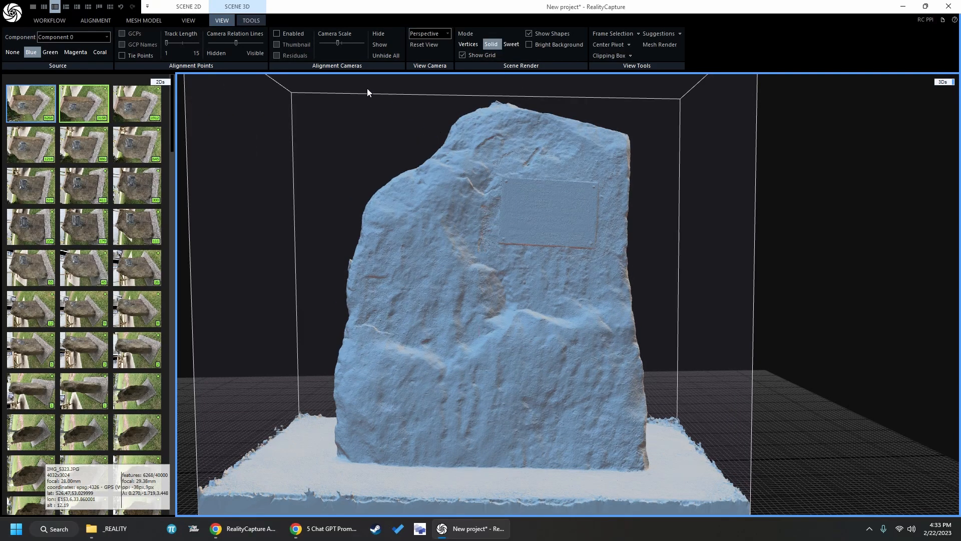
click(44, 23)
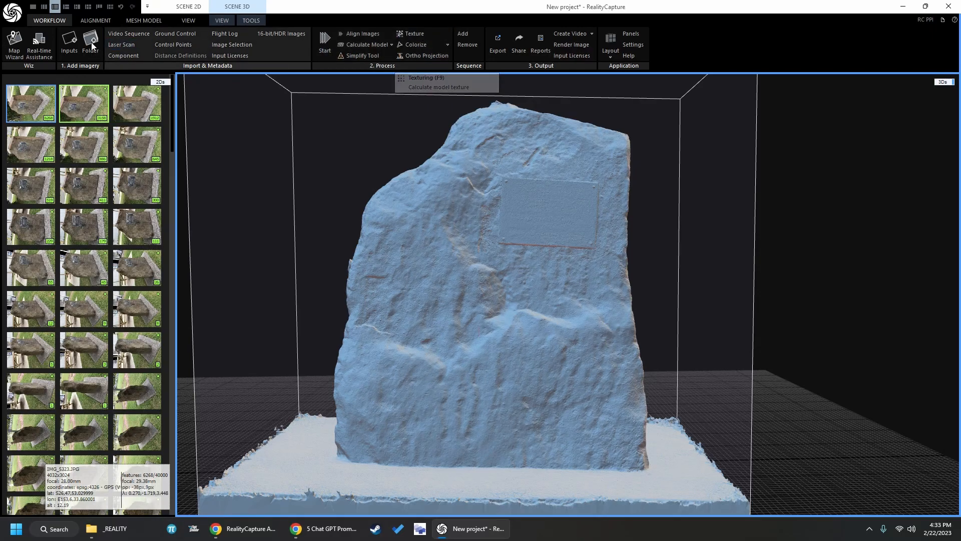
click(415, 33)
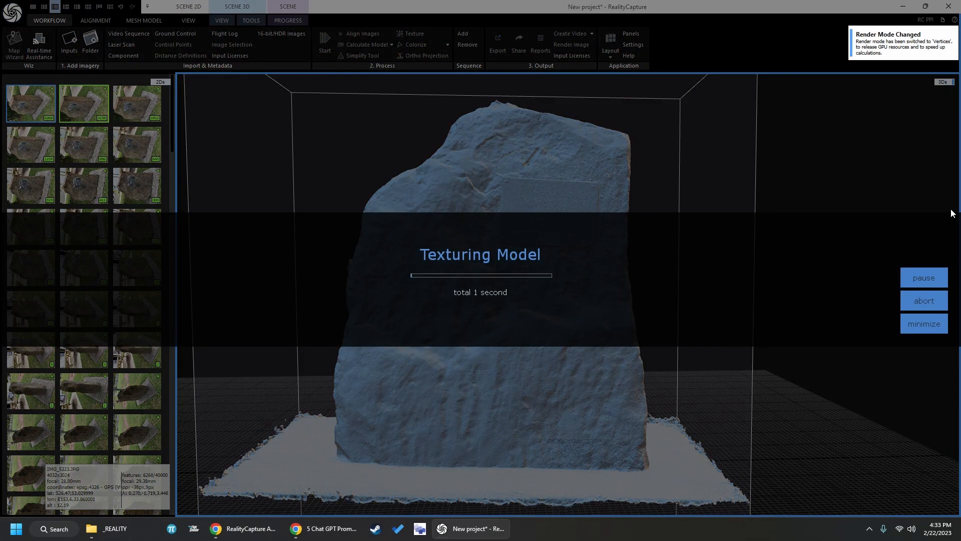
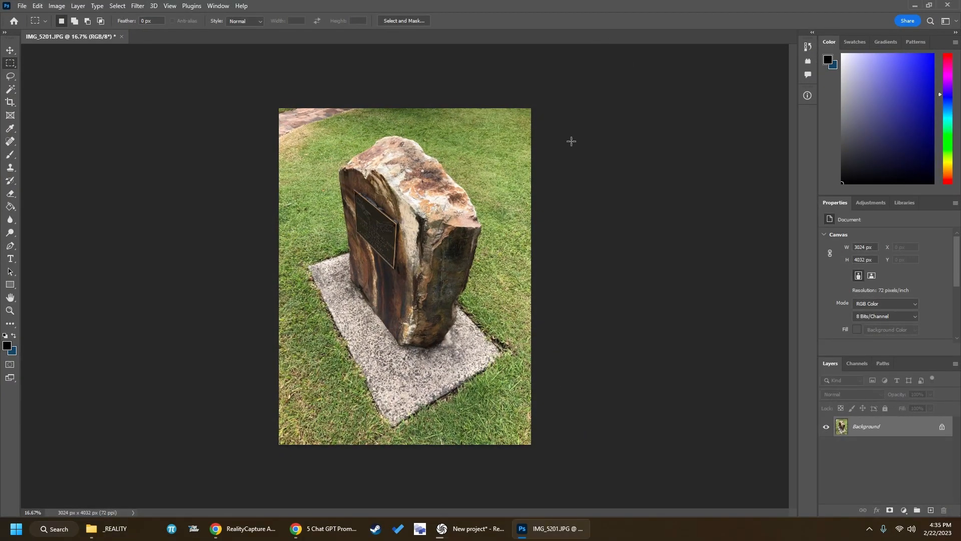
In Photoshop, copy the whole IMG_5201.JPG photo to a new layer and delete the Background layer
alt+scroll(581, 158, up, 2)
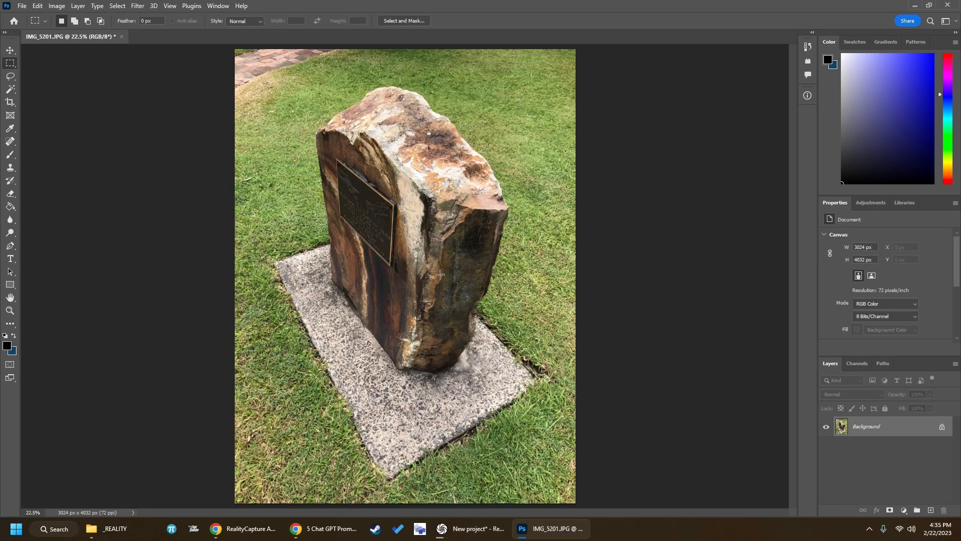
key(ctrl+a)
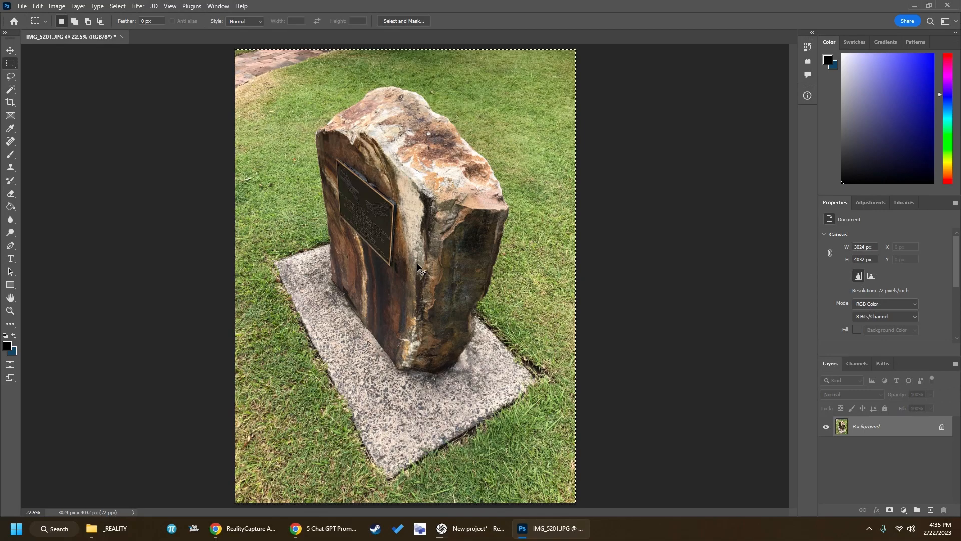
key(ctrl+j)
drag(897, 449, 944, 511)
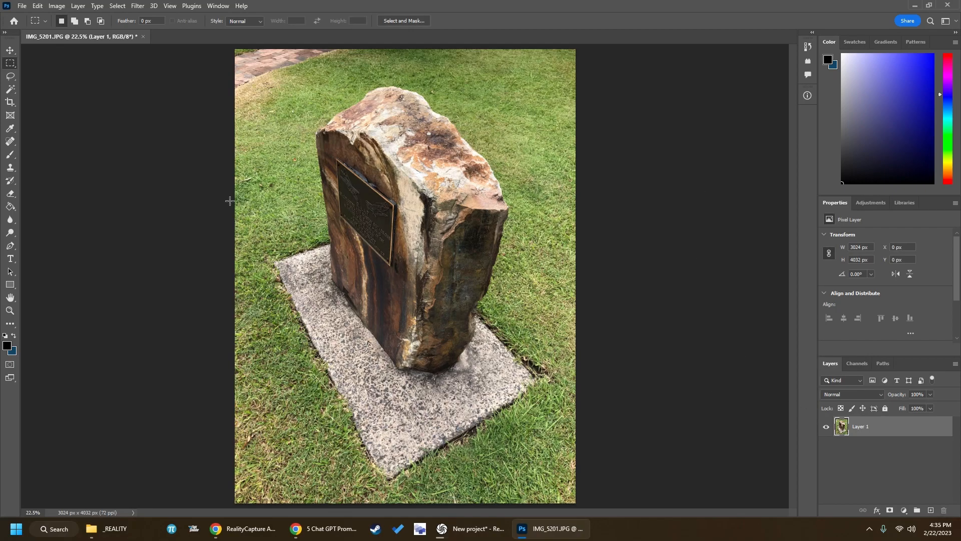
Choose the Quick Selection tool, clear the trial selection on the grass, and set the brush size to 100 px
click(12, 90)
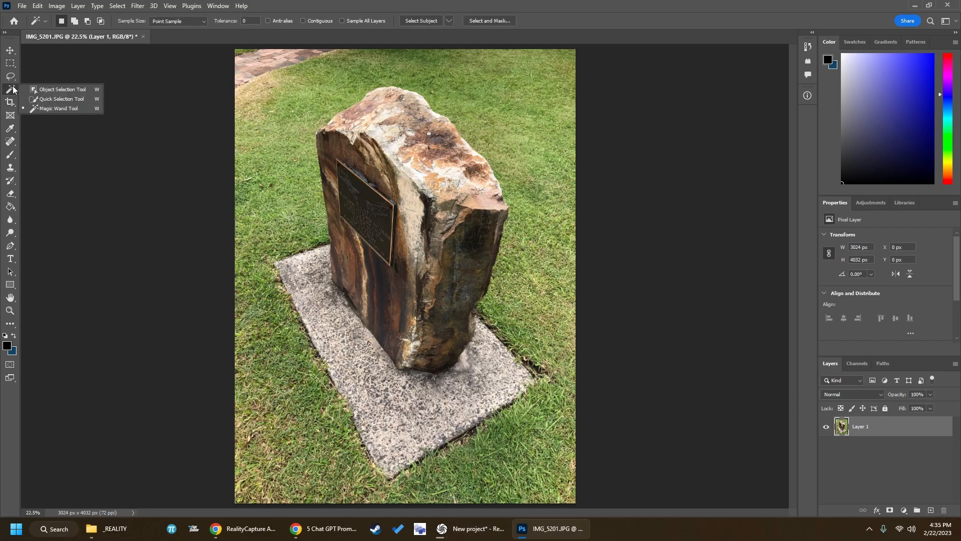
click(56, 99)
mouse_move(257, 150)
mouse_down()
mouse_move(273, 320)
mouse_move(290, 378)
mouse_move(325, 421)
mouse_up()
key(ctrl+d)
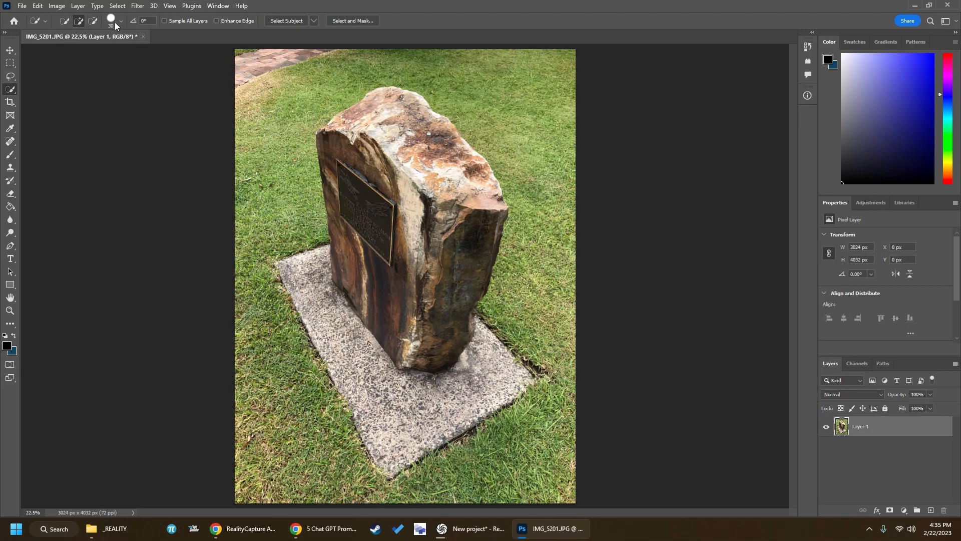
click(120, 22)
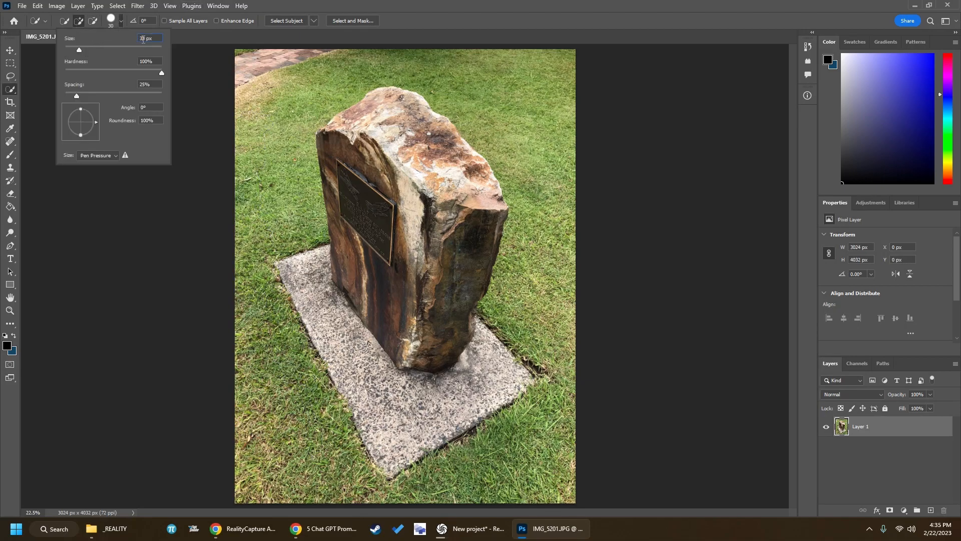
text(100)
key(Return)
Select the grass and paving surrounding the rock and its base, delete that area, and deselect
mouse_move(284, 92)
mouse_down()
mouse_move(275, 118)
mouse_move(246, 80)
mouse_move(302, 58)
mouse_move(461, 58)
mouse_move(519, 120)
mouse_move(488, 58)
mouse_move(553, 101)
mouse_move(563, 228)
mouse_move(528, 77)
mouse_move(556, 329)
mouse_move(557, 242)
mouse_move(513, 323)
mouse_move(521, 255)
mouse_move(499, 297)
mouse_move(555, 381)
mouse_move(545, 368)
mouse_move(550, 383)
mouse_move(505, 467)
mouse_move(625, 417)
mouse_move(584, 460)
mouse_move(462, 459)
mouse_move(384, 499)
mouse_move(338, 499)
mouse_up()
mouse_move(264, 252)
mouse_down()
mouse_move(258, 291)
mouse_move(301, 416)
mouse_move(340, 488)
mouse_move(342, 461)
mouse_move(246, 237)
mouse_move(180, 498)
mouse_move(236, 349)
mouse_move(234, 386)
mouse_up()
mouse_move(304, 510)
mouse_down()
mouse_move(242, 208)
mouse_move(270, 145)
mouse_move(267, 205)
mouse_move(307, 215)
mouse_move(303, 230)
mouse_up()
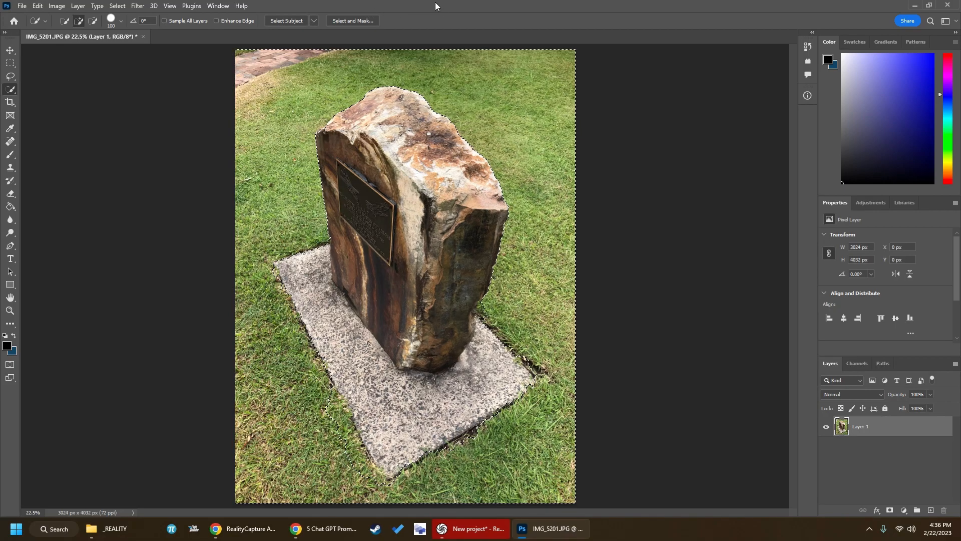
key(Delete)
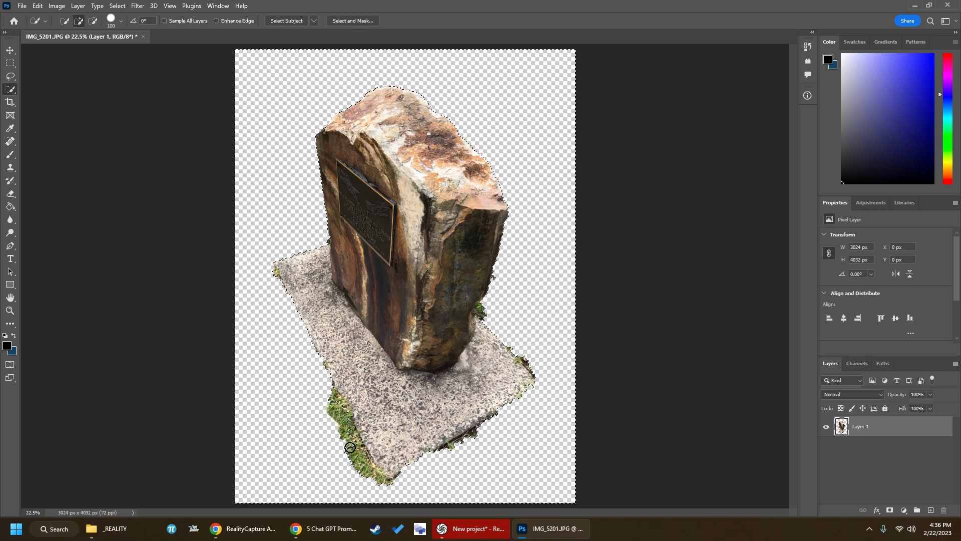
key(ctrl+d)
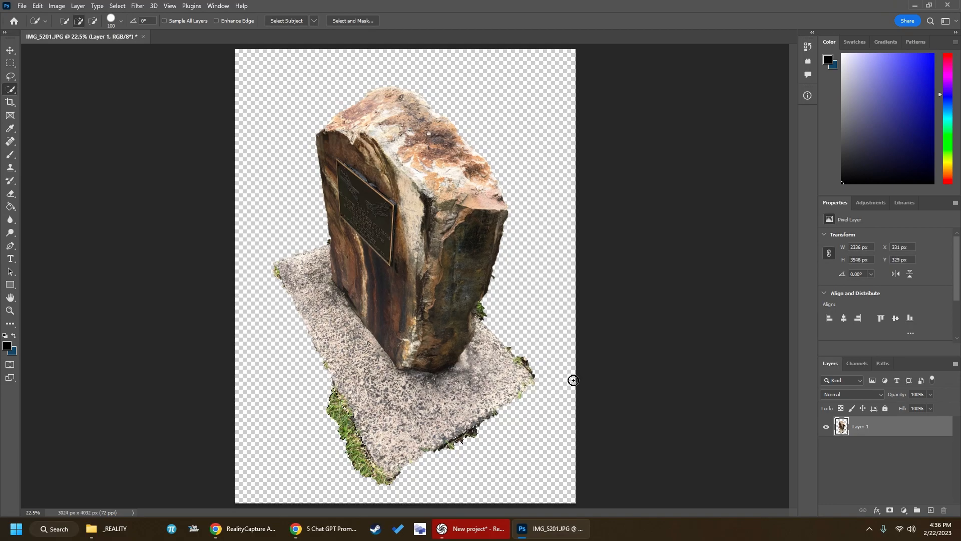
Delete the leftover grass strip along the base's long edge, and undo the last edits made near its corner
key(Delete)
key(ctrl+d)
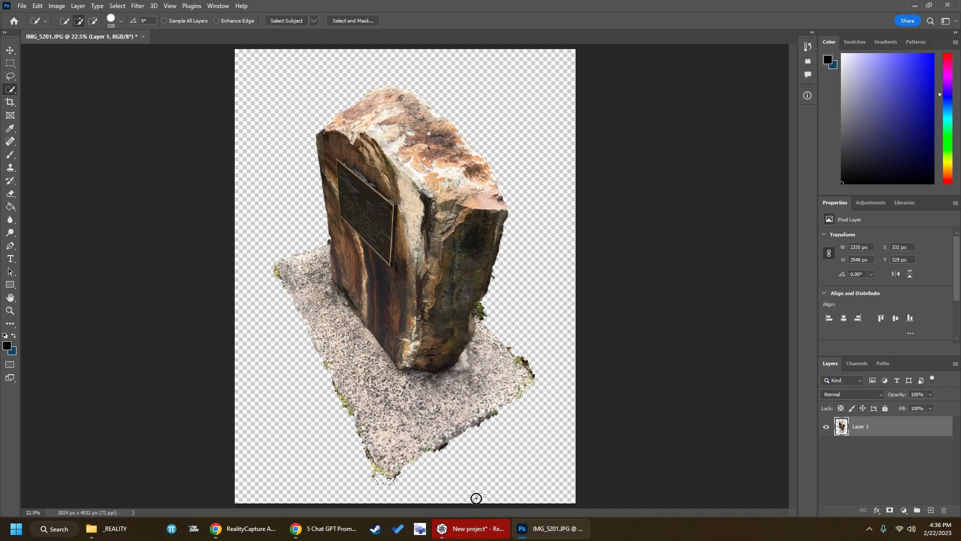
drag(264, 266, 271, 282)
key(ctrl+z)
key(ctrl+z)
key(ctrl+z)
Select and delete leftover grass at the base's corner and beside the rock, and close Photoshop to return to RealityCapture
drag(255, 257, 271, 266)
drag(485, 306, 480, 311)
key(Delete)
drag(504, 276, 496, 277)
click(948, 5)
click(476, 196)
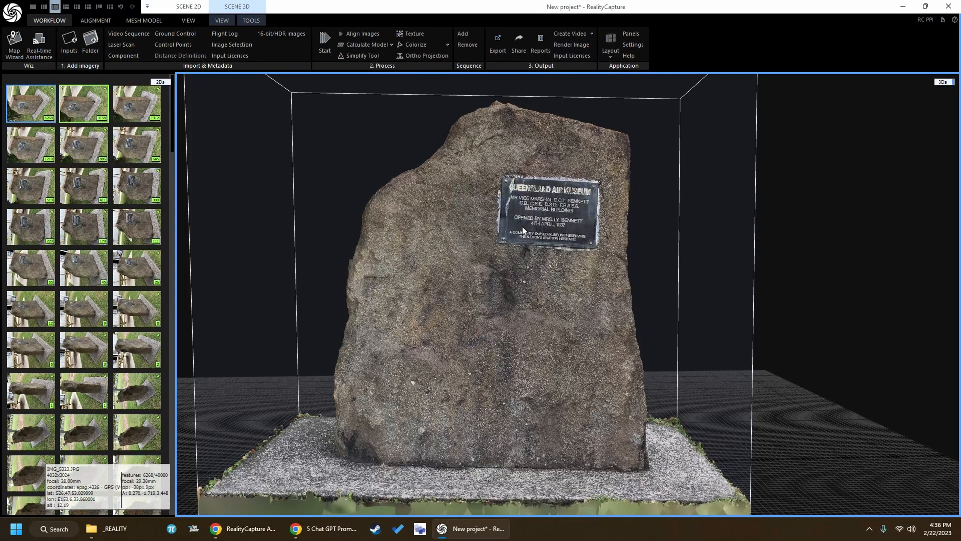
Examine the texture on the faces and sides of the rock up close
drag(444, 335, 392, 282)
scroll(396, 283, up, 10)
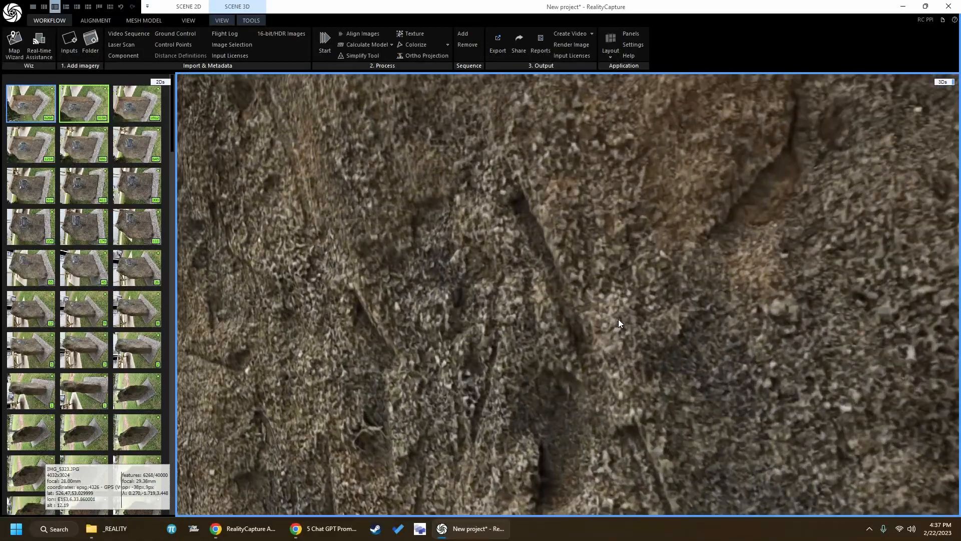
drag(619, 323, 719, 326)
scroll(719, 323, down, 6)
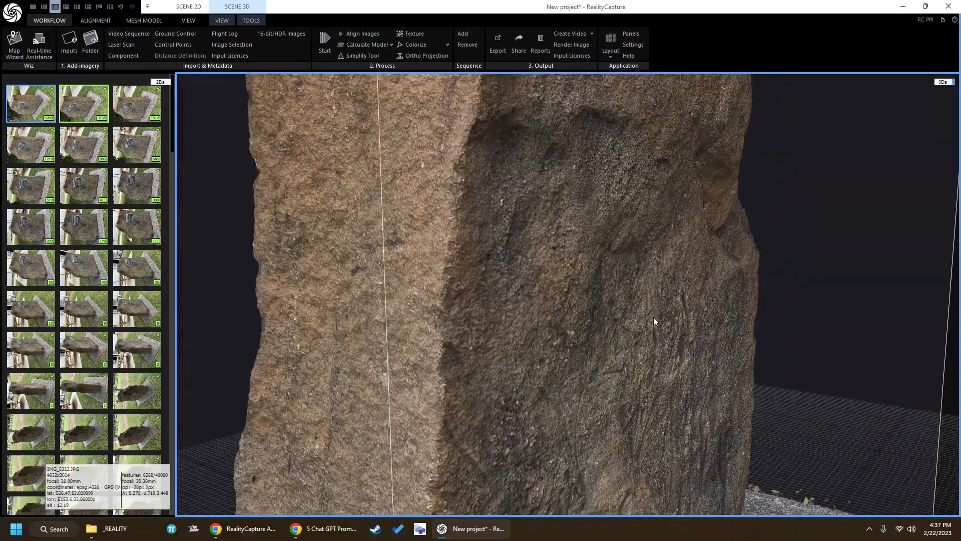
drag(459, 322, 484, 399)
drag(575, 224, 827, 228)
drag(560, 273, 410, 222)
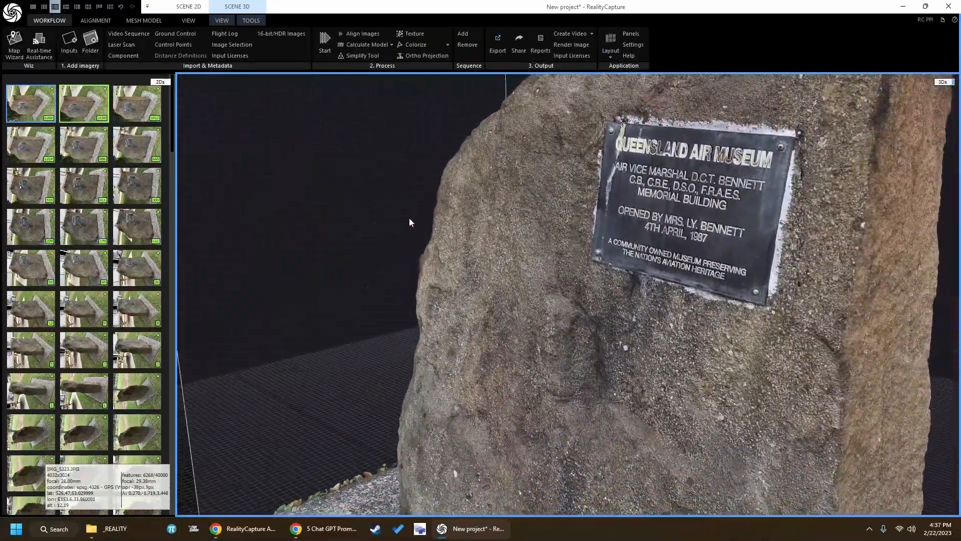
Examine the textured lettering of the plaque up close, and return to a view of the whole model
drag(589, 237, 498, 272)
scroll(681, 241, up, 5)
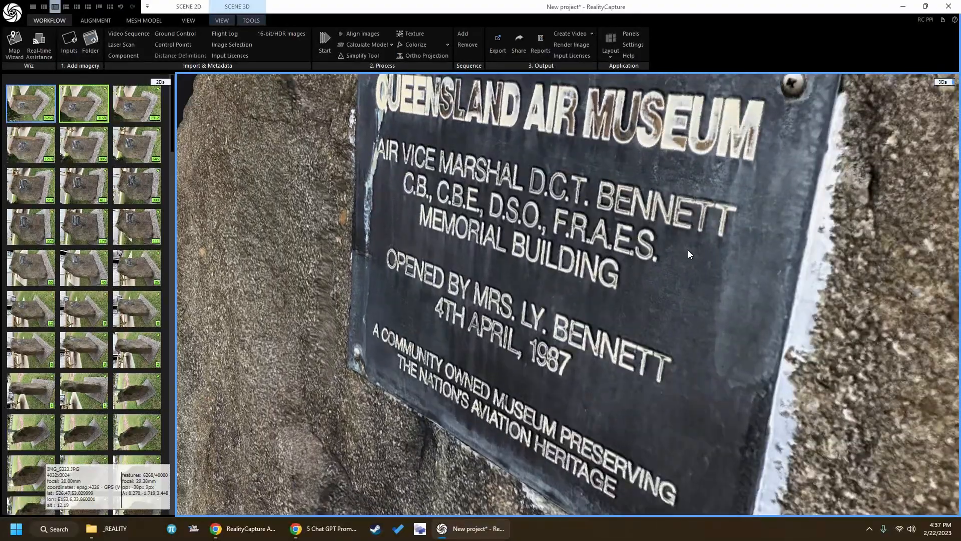
drag(696, 277, 735, 265)
scroll(741, 270, down, 10)
drag(762, 356, 581, 366)
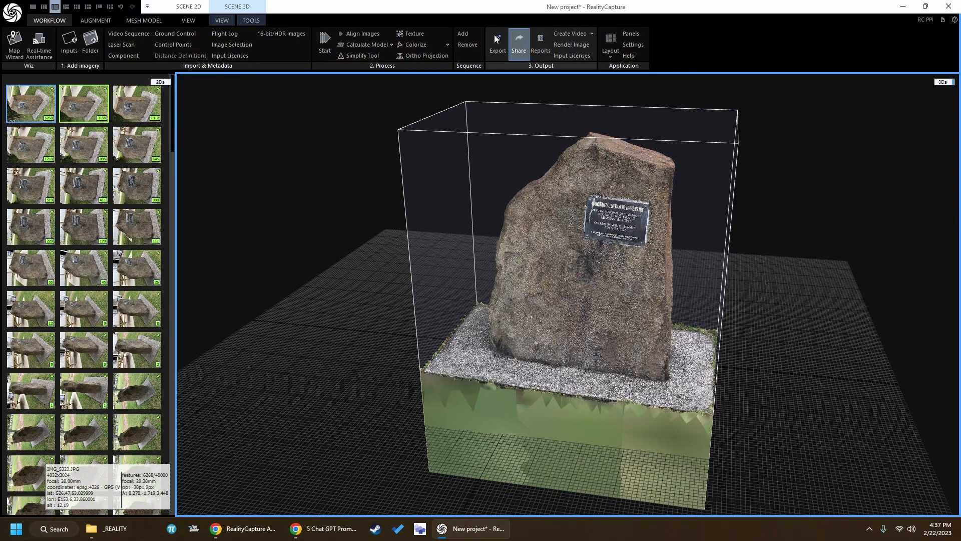
Switch the 3D scene to the Front view to check where the base meets the ground below it
click(219, 22)
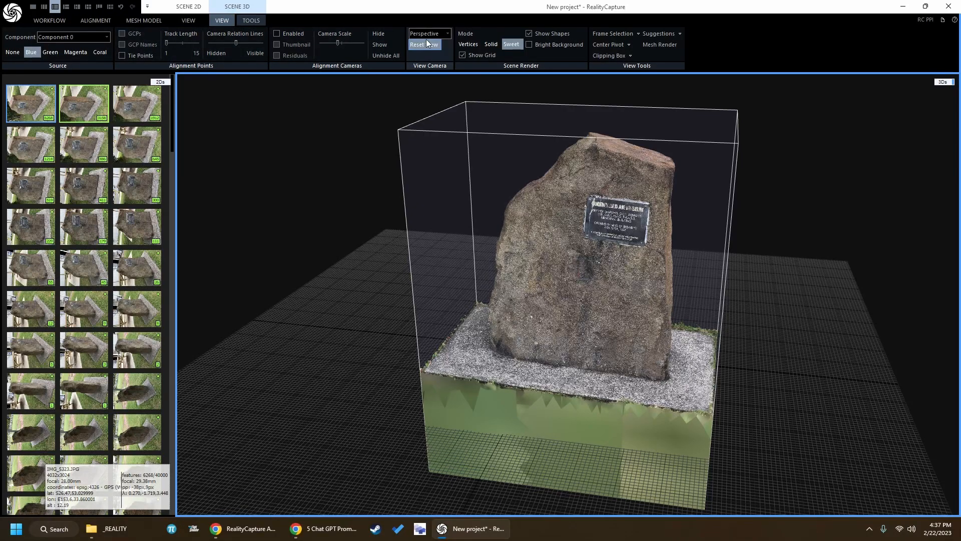
click(445, 33)
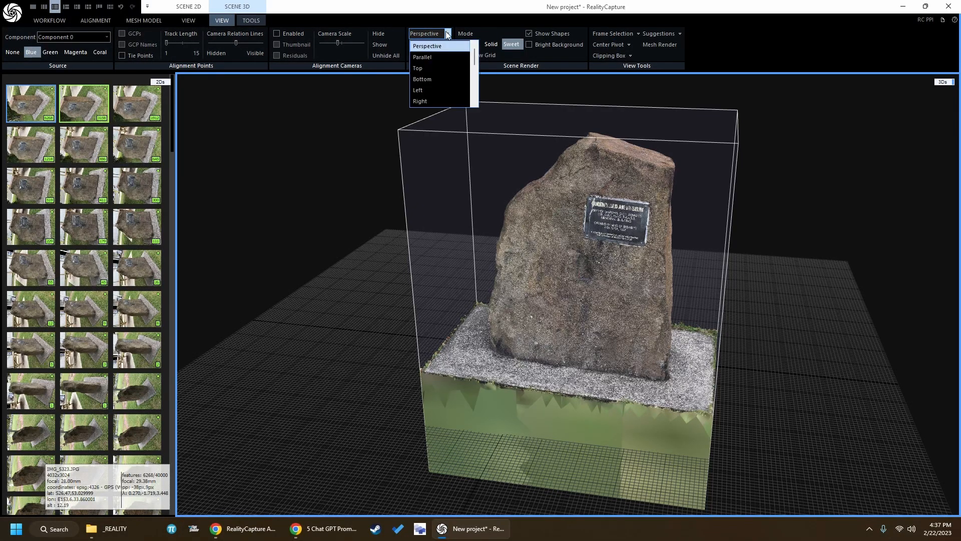
scroll(439, 90, down, 1)
click(441, 91)
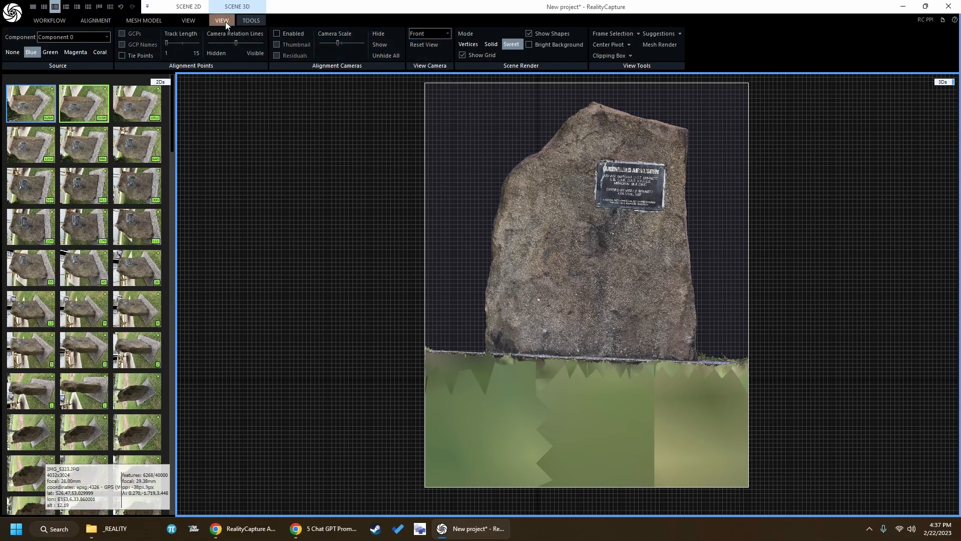
Return the 3D scene to the Perspective view and inspect the textured rock and base from an elevated angle
click(450, 34)
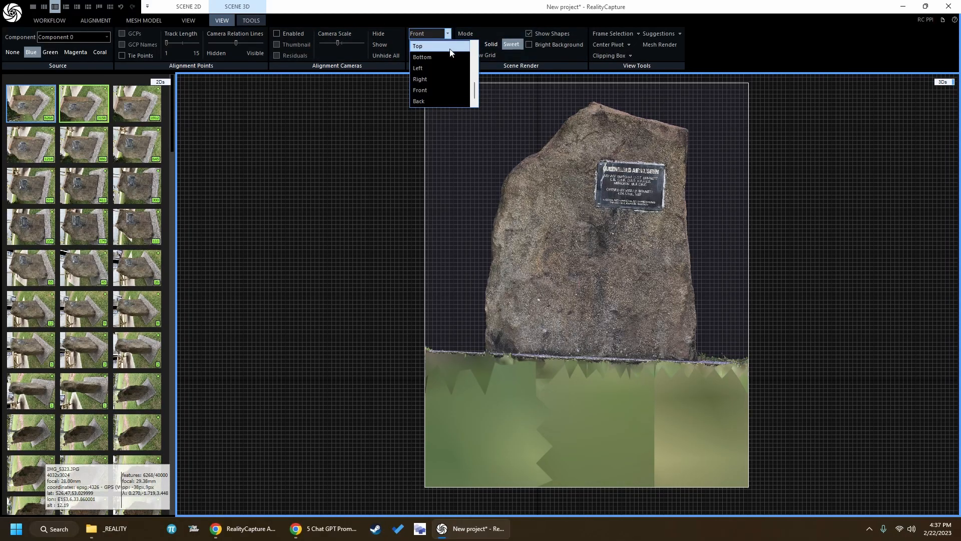
click(449, 46)
drag(458, 282, 513, 281)
scroll(633, 258, up, 5)
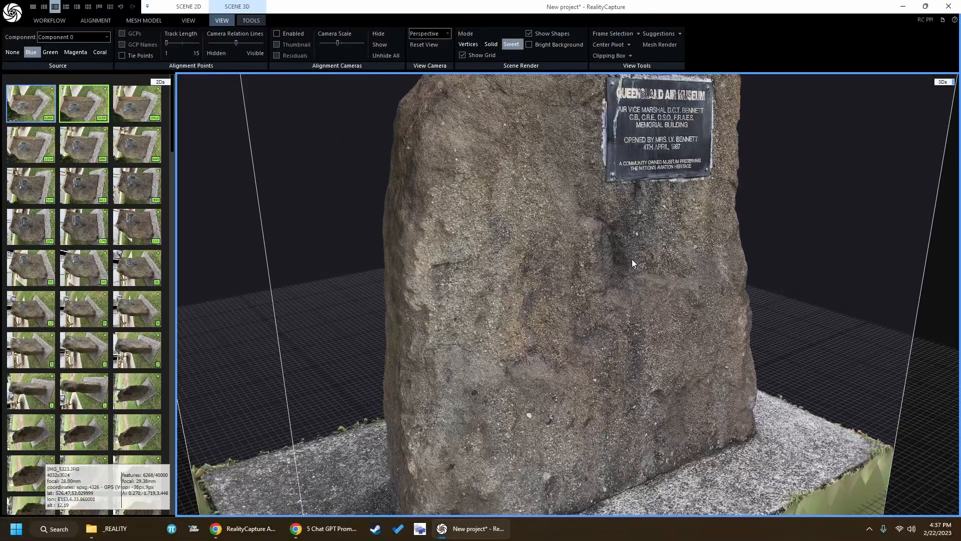
drag(615, 217, 611, 256)
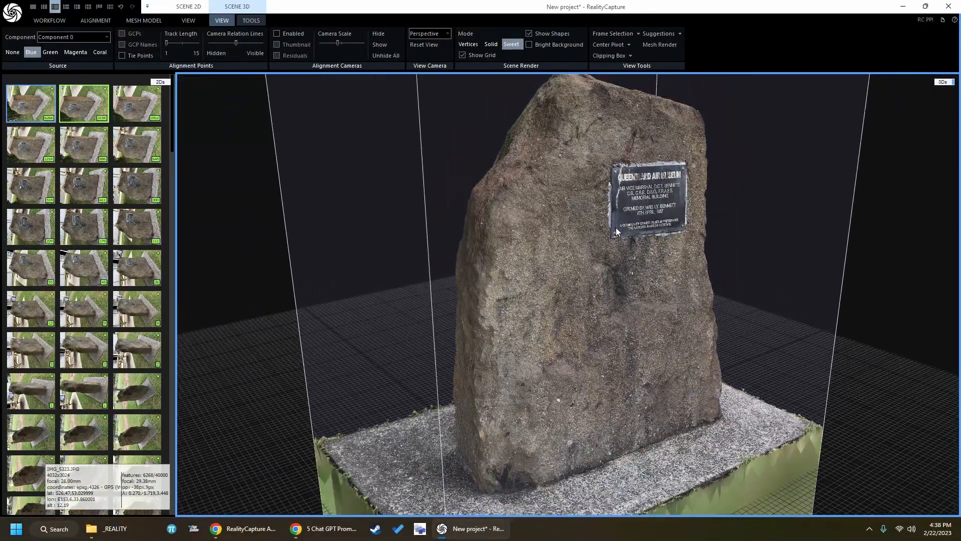
scroll(615, 226, down, 3)
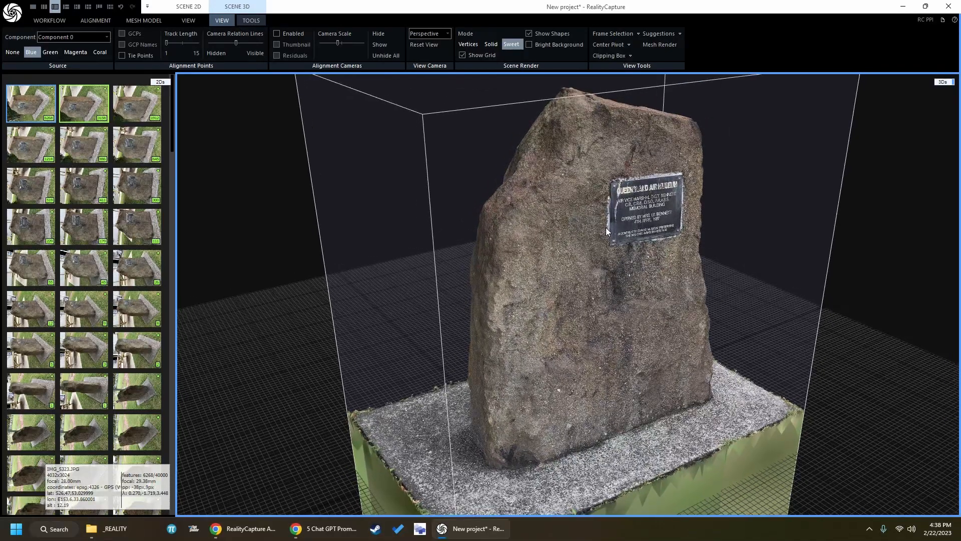
mouse_move(595, 232)
mouse_down()
mouse_move(615, 238)
mouse_move(609, 244)
mouse_up()
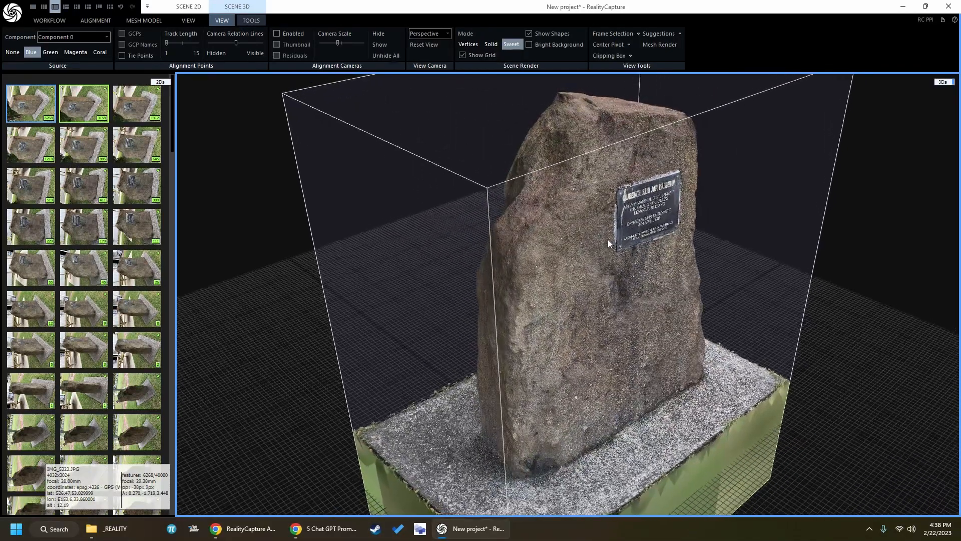
drag(644, 283, 624, 288)
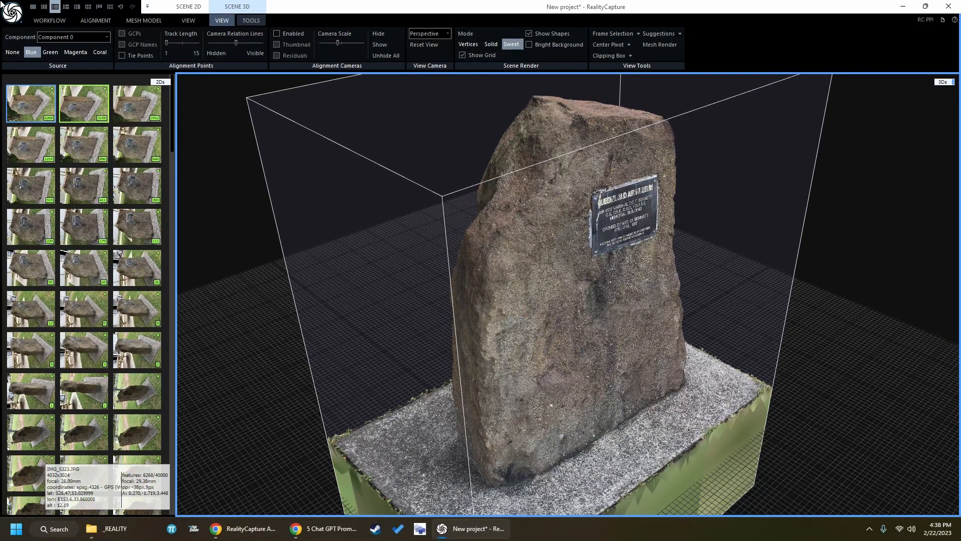
Start saving the project under a new name and create a folder named ___TEST inside the _REALITY folder
click(12, 18)
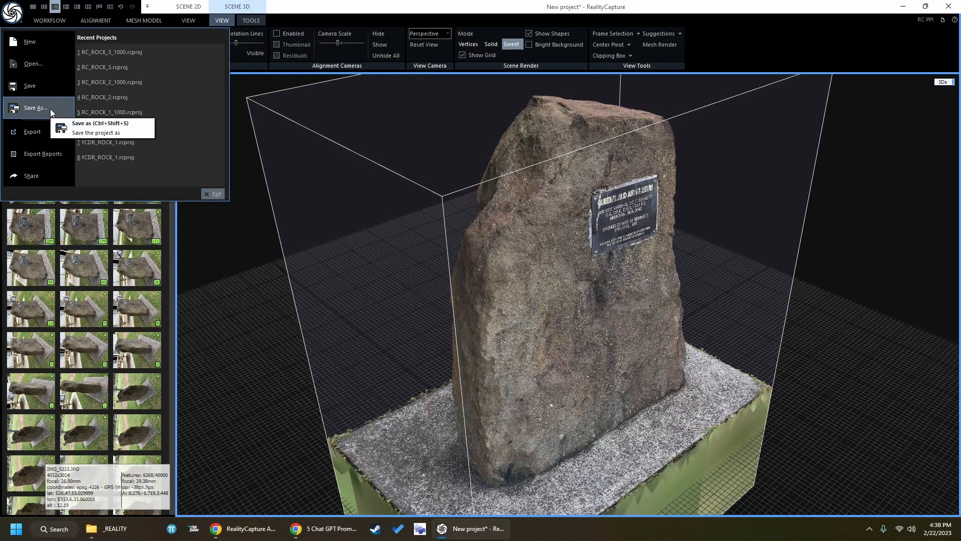
click(701, 2)
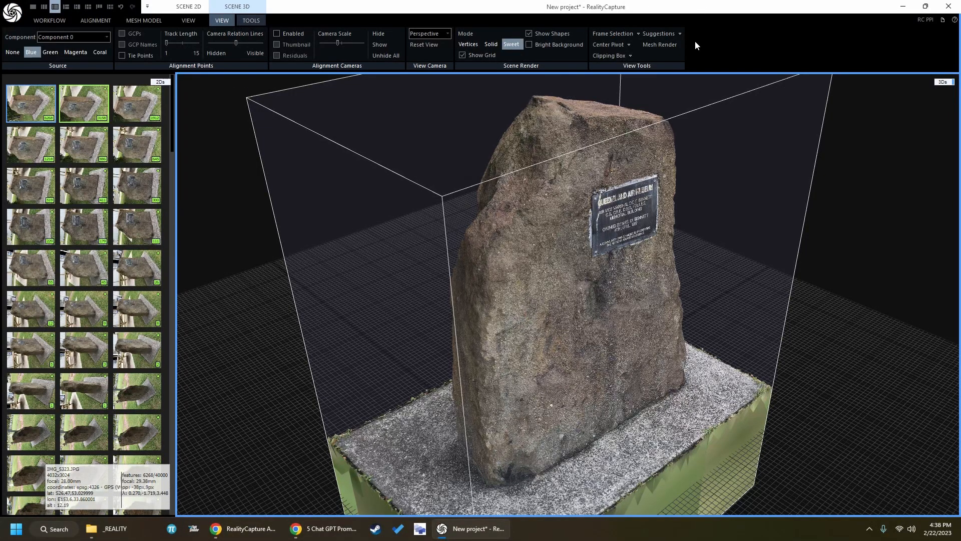
click(17, 14)
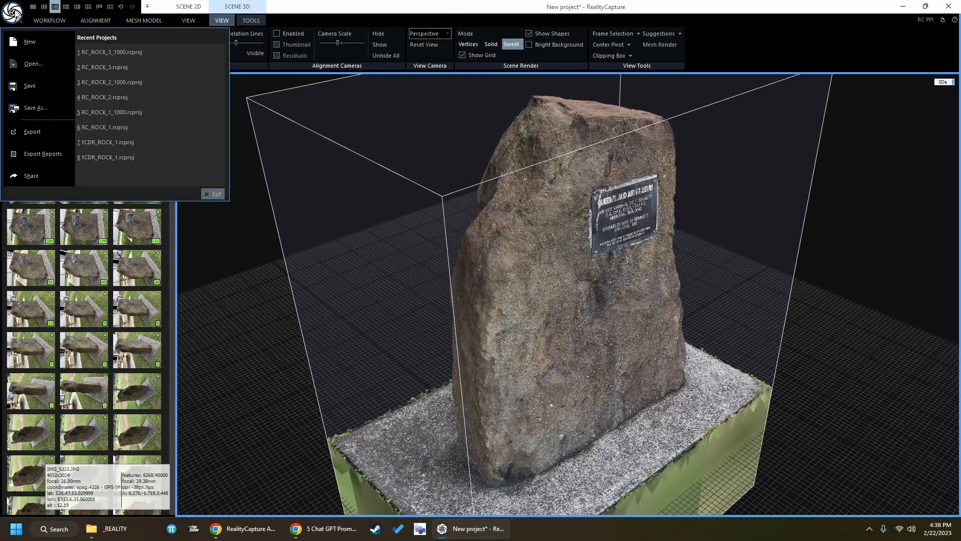
click(35, 106)
click(503, 159)
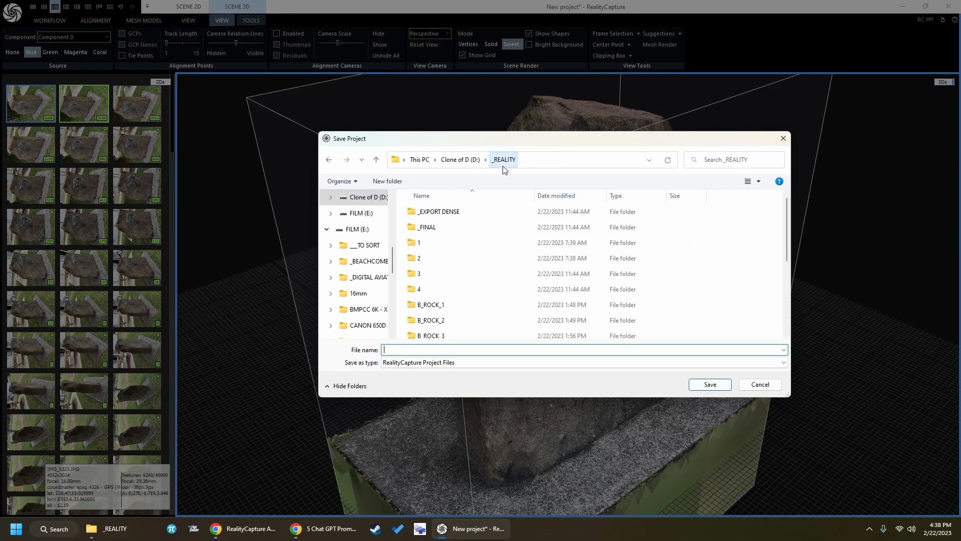
click(387, 181)
text(TEST)
text(___)
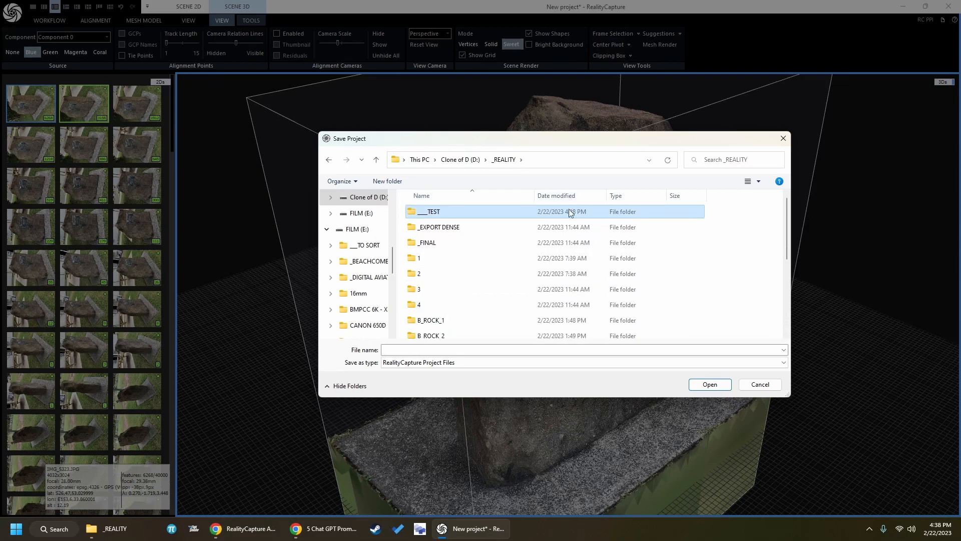
Save the project as TEST_MAX inside the ___TEST folder
double_click(510, 213)
click(485, 349)
text(TEST)
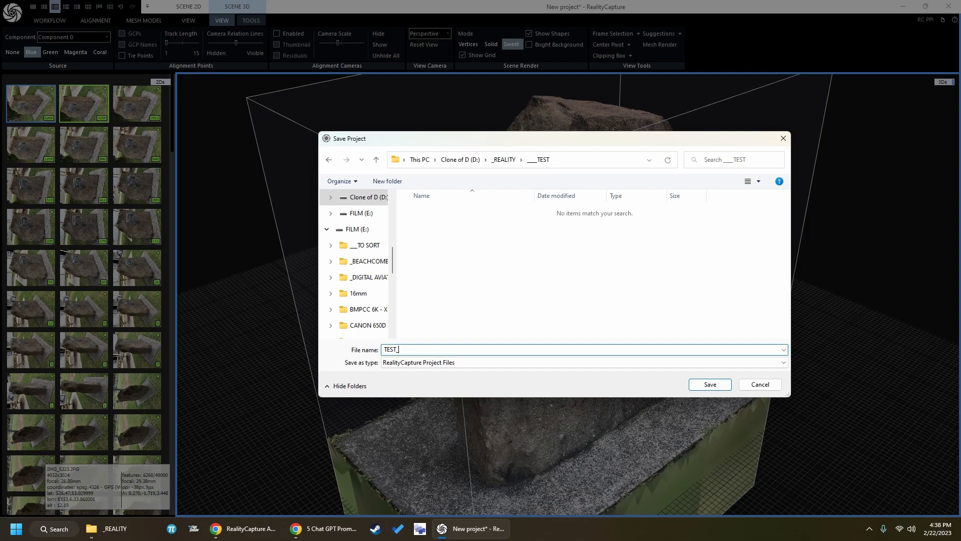
text(_ROCK)
key(Return)
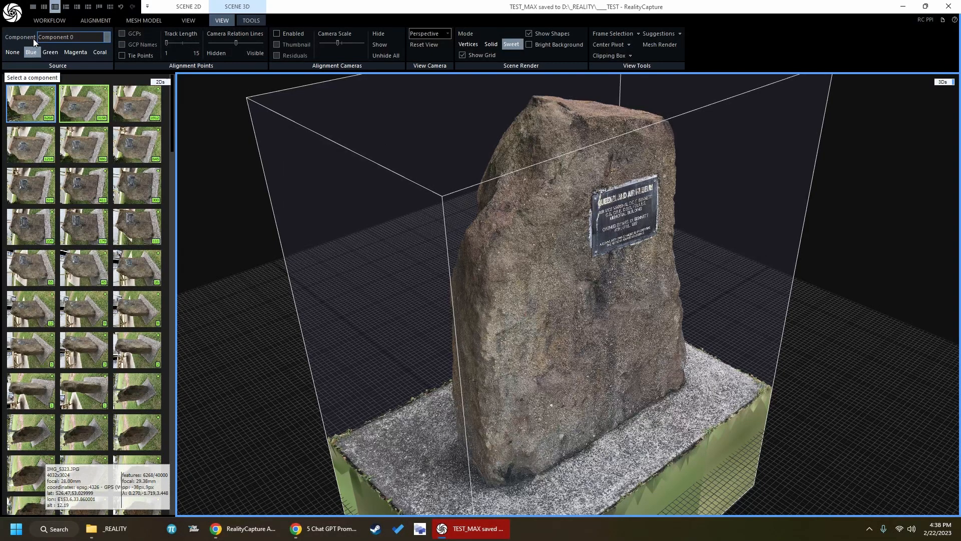
Switch the 3D scene's render mode to Solid to show the untextured mesh of the rock and base
click(51, 20)
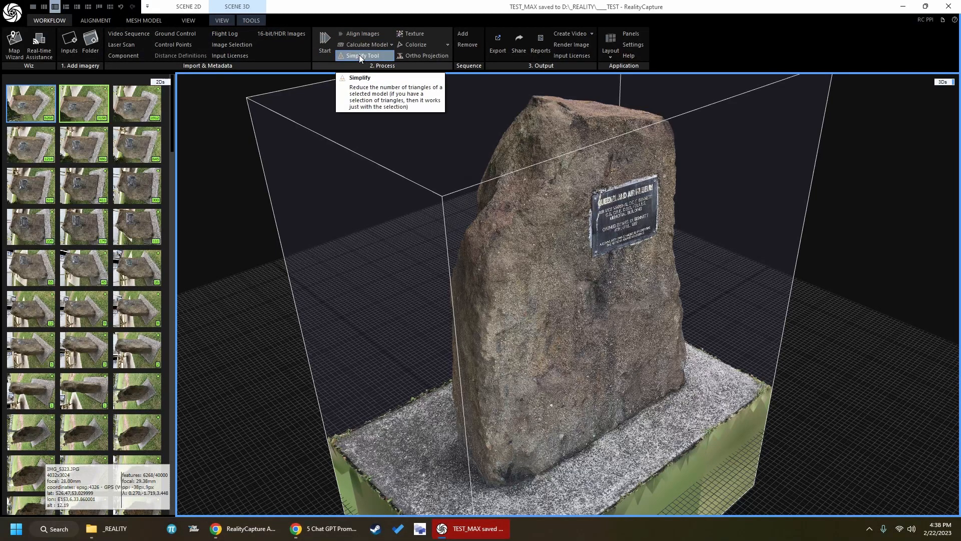
click(222, 23)
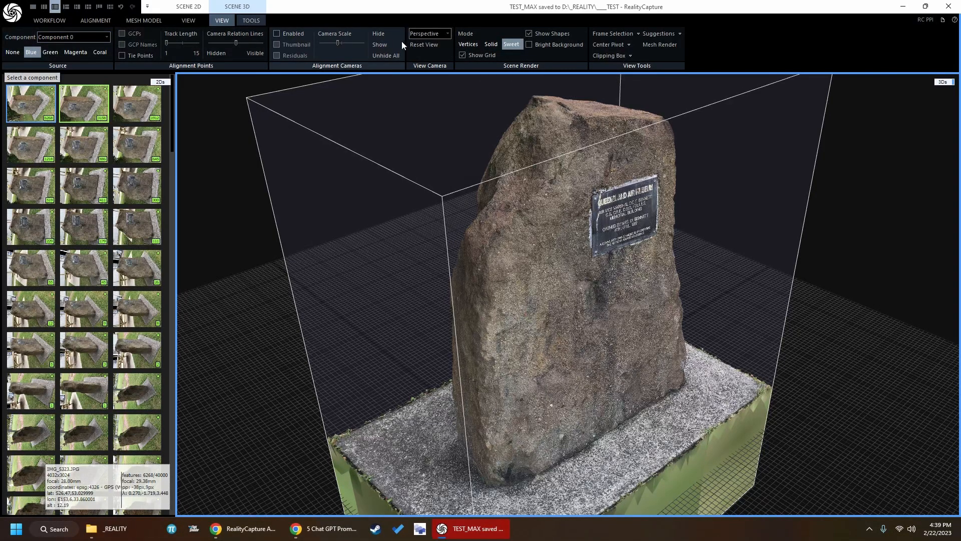
click(495, 44)
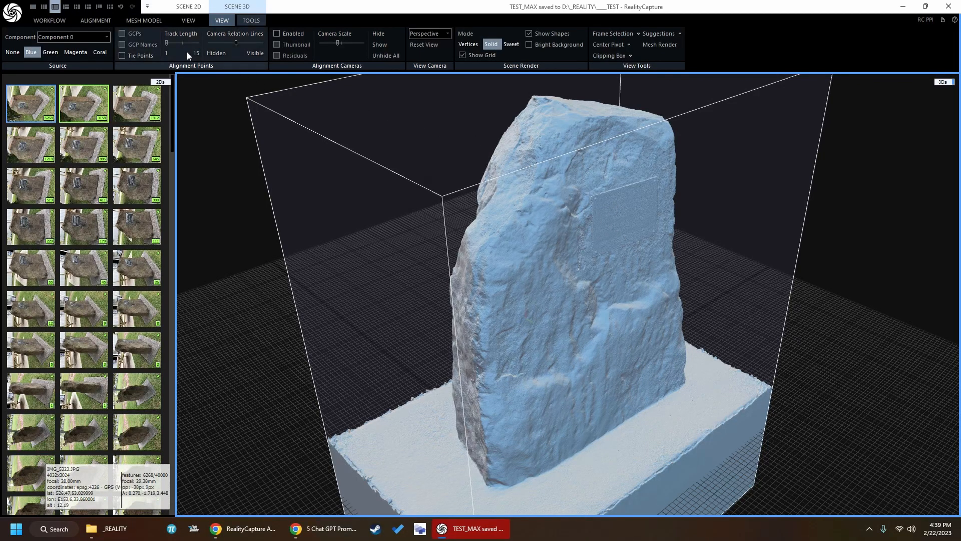
Simplify the model with the Simplify Tool to an absolute target of 1,000 triangles, keeping the progress overlay minimized
click(39, 21)
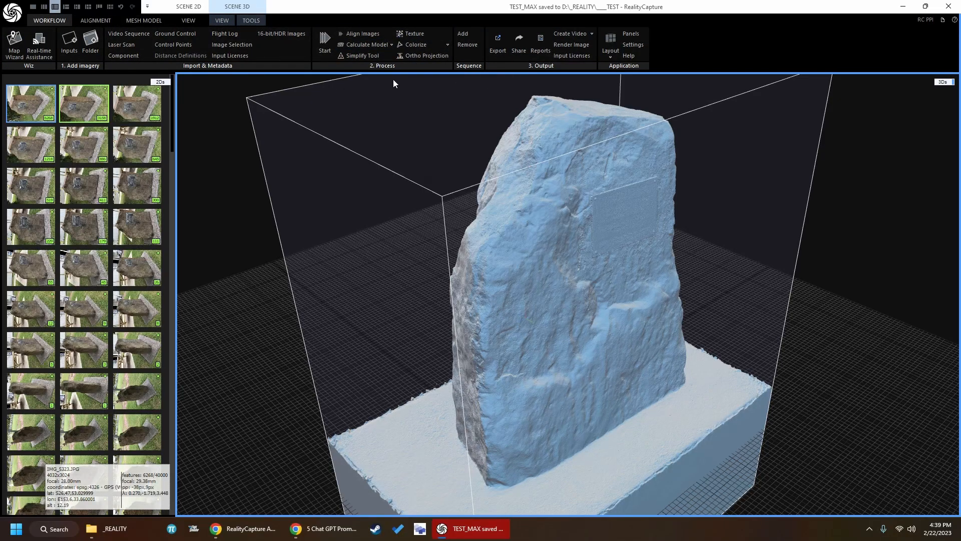
click(358, 55)
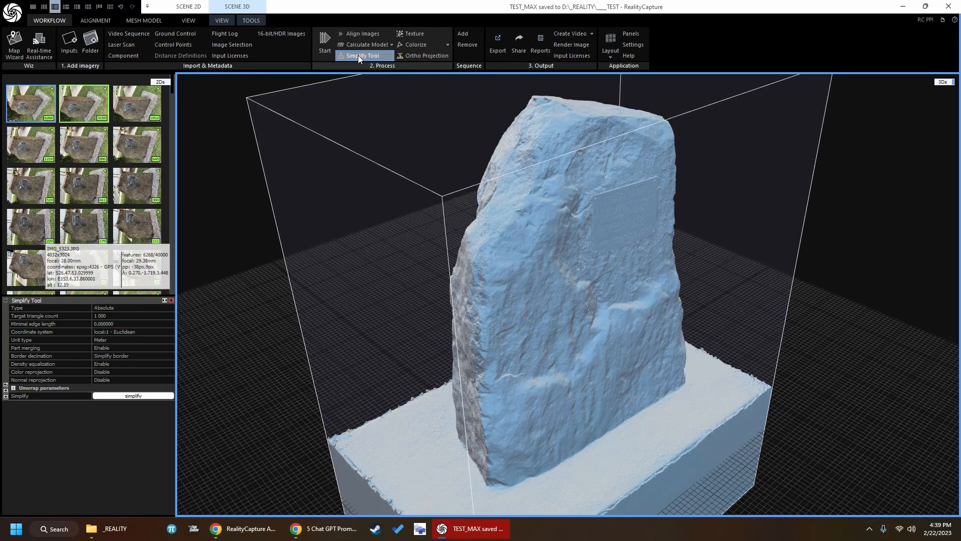
click(114, 316)
drag(113, 317, 80, 313)
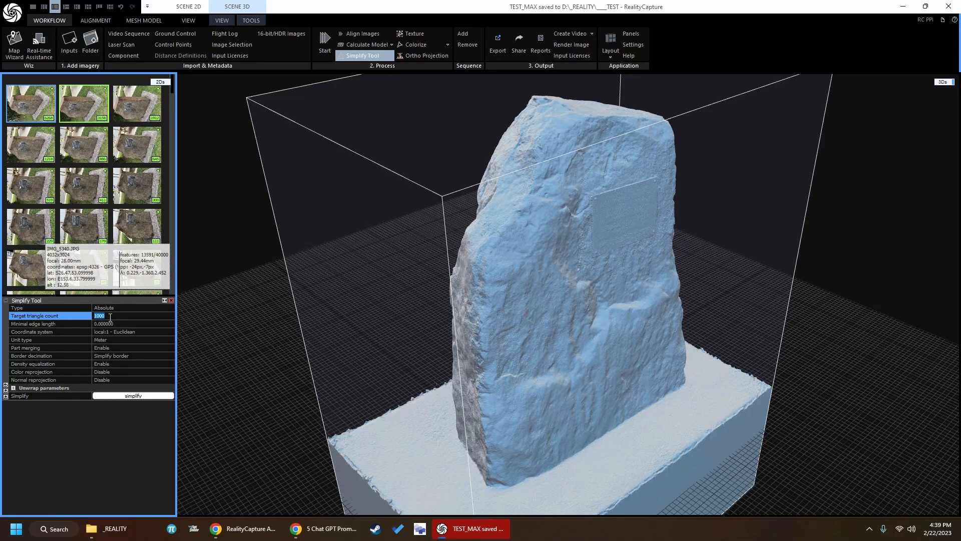
click(131, 396)
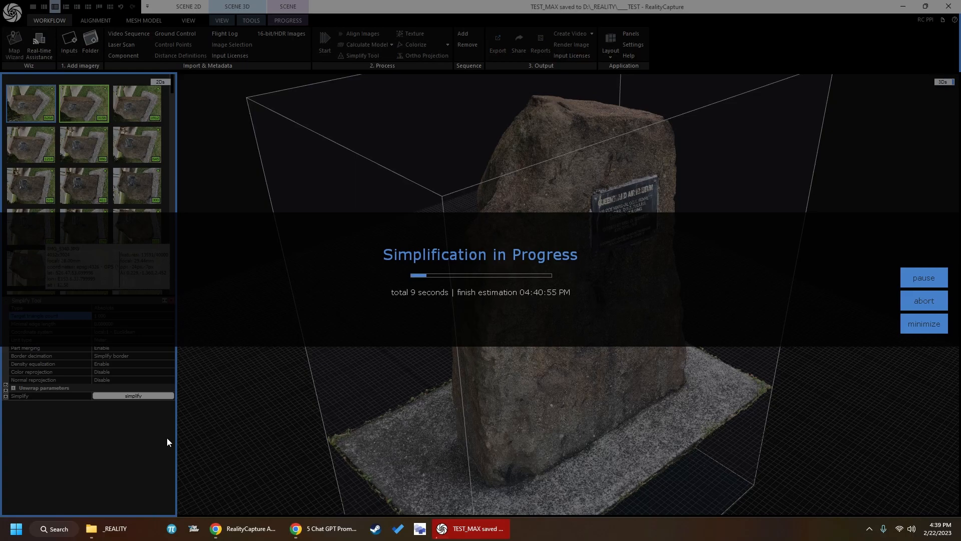
click(912, 326)
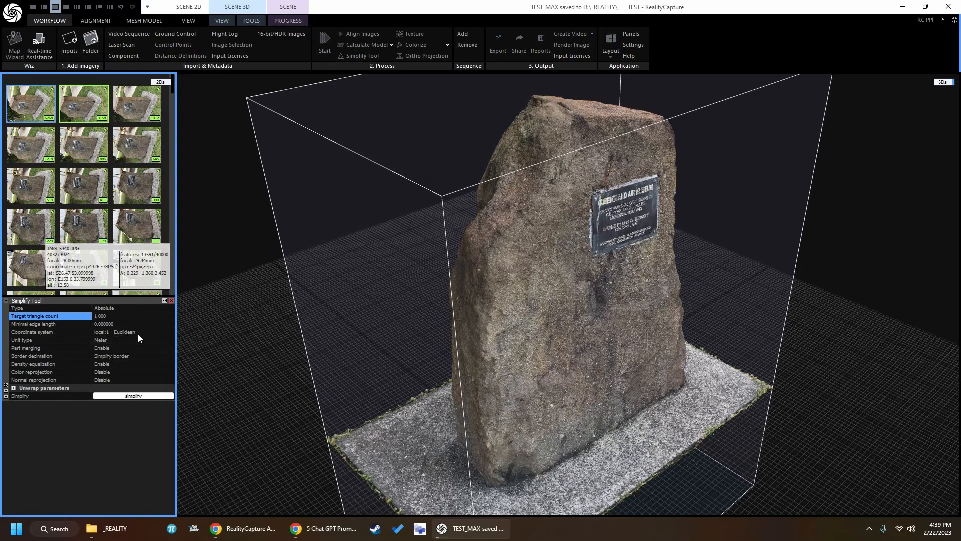
click(122, 396)
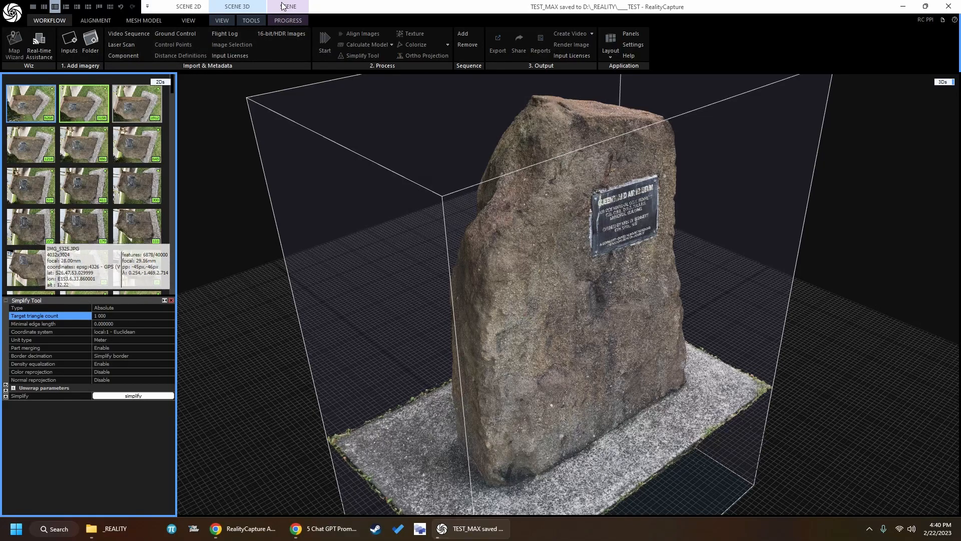
click(282, 20)
click(25, 33)
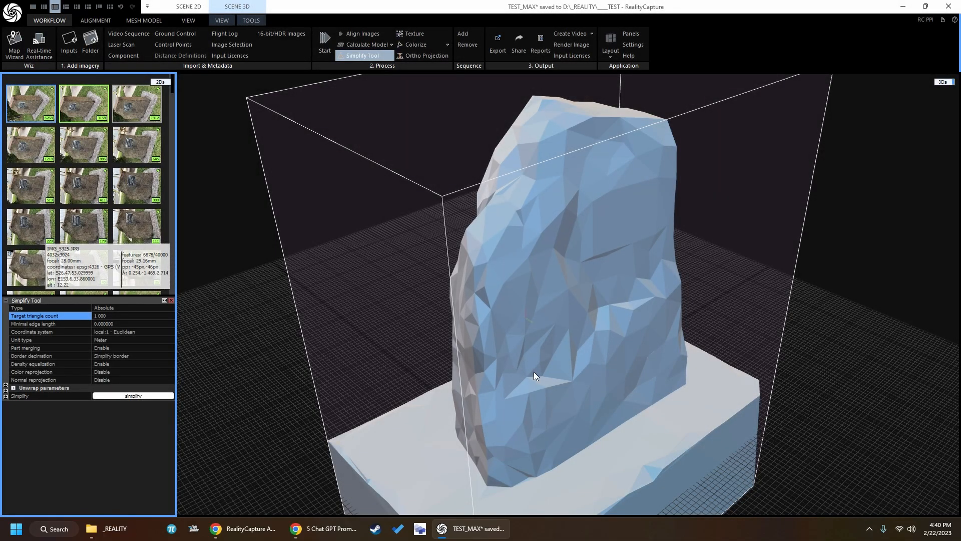
Inspect the faceted simplified mesh from the plaque side and close the Simplify Tool settings
drag(517, 350, 826, 277)
drag(371, 274, 624, 314)
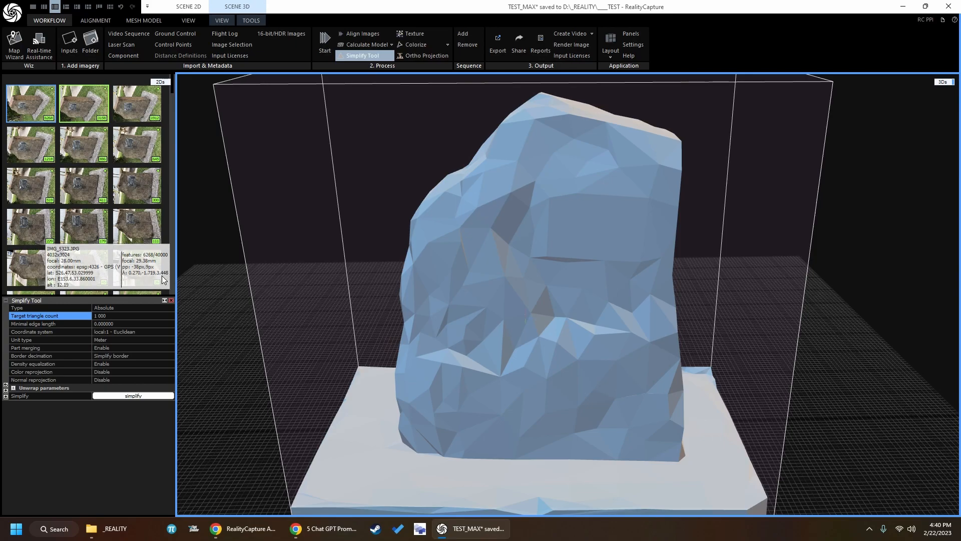
click(171, 300)
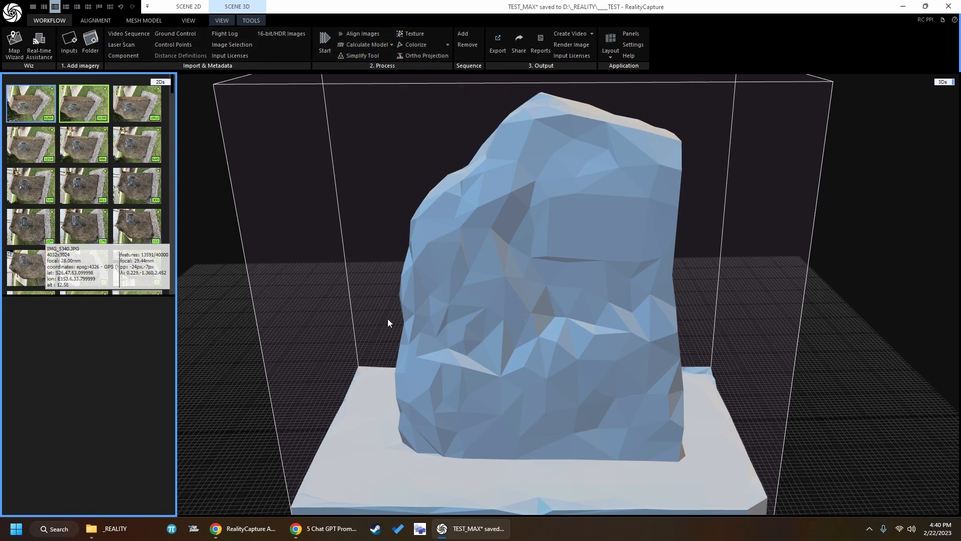
Generate the texture for the simplified model and check the plaque side of the rock
click(423, 35)
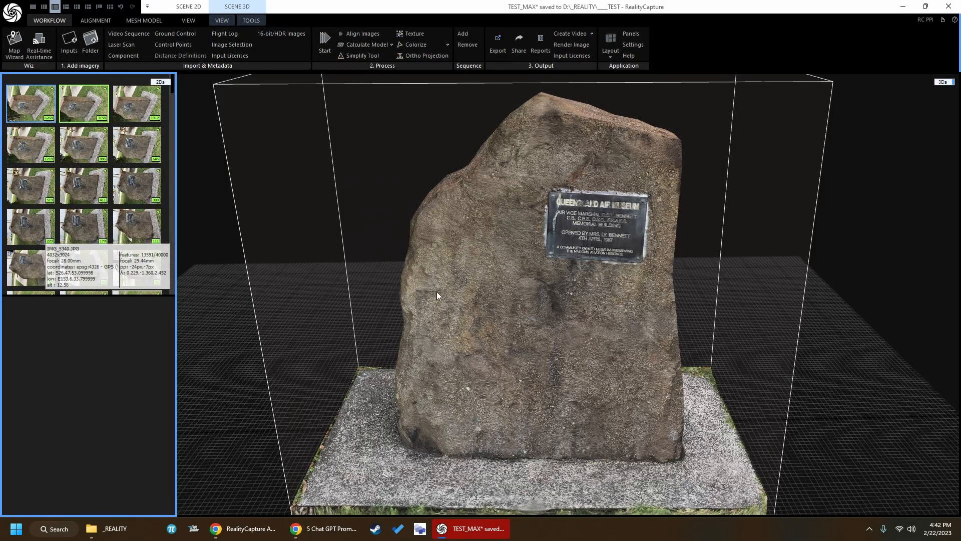
click(446, 296)
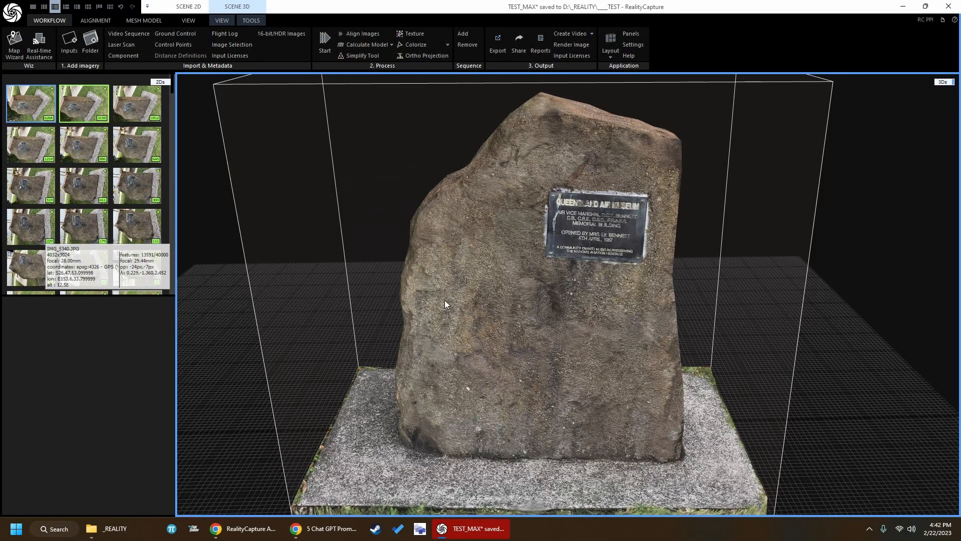
drag(476, 288, 487, 283)
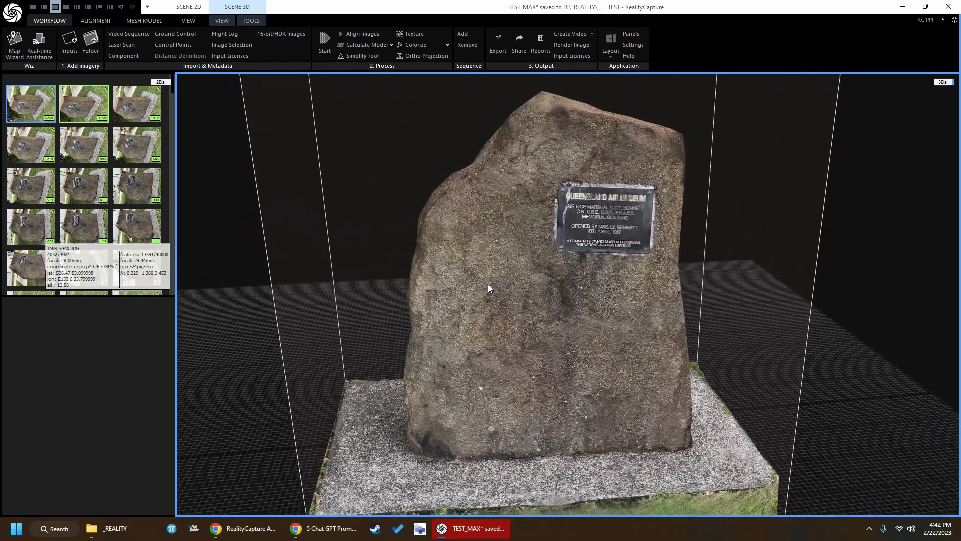
Compare the simplified model in Solid and Sweet render modes, and inspect the textured rock and base from several angles
click(215, 22)
click(489, 46)
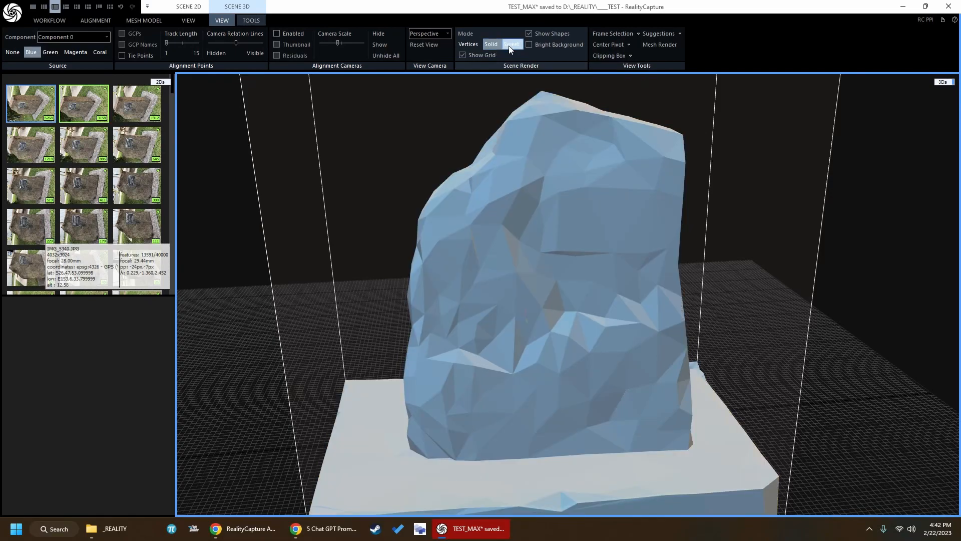
click(508, 46)
drag(465, 358, 680, 343)
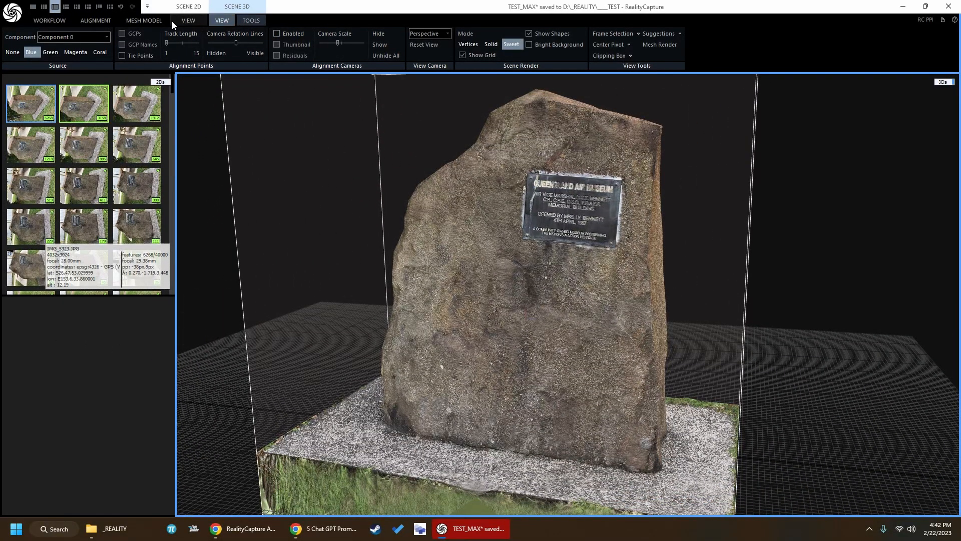
click(45, 21)
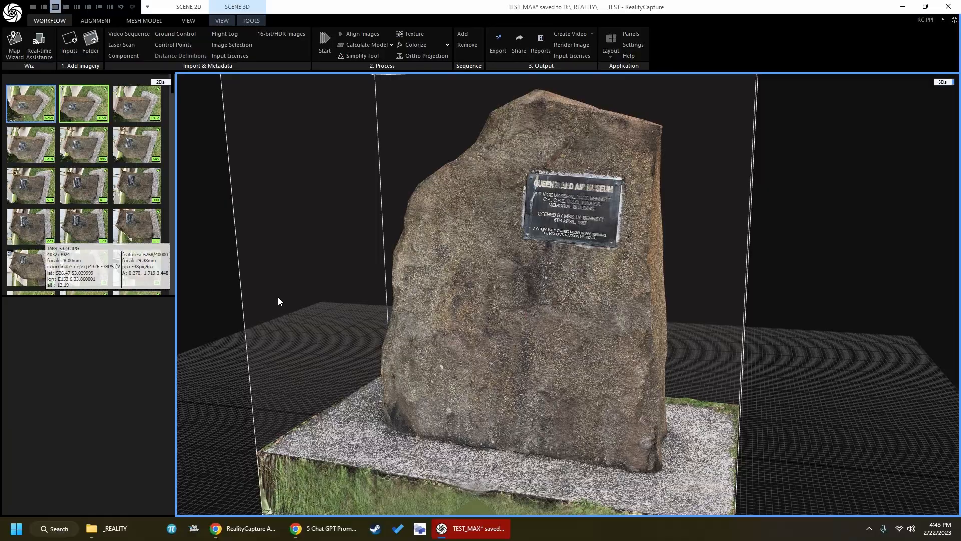
drag(306, 321, 515, 330)
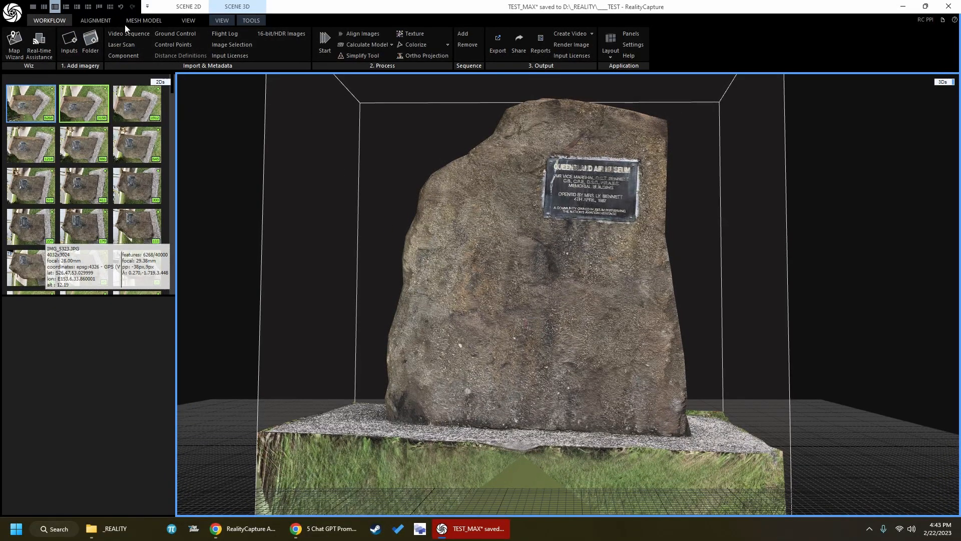
Clear the recently used export format and start exporting the dense mesh as Binary GL Transmission Format (*.glb)
click(498, 50)
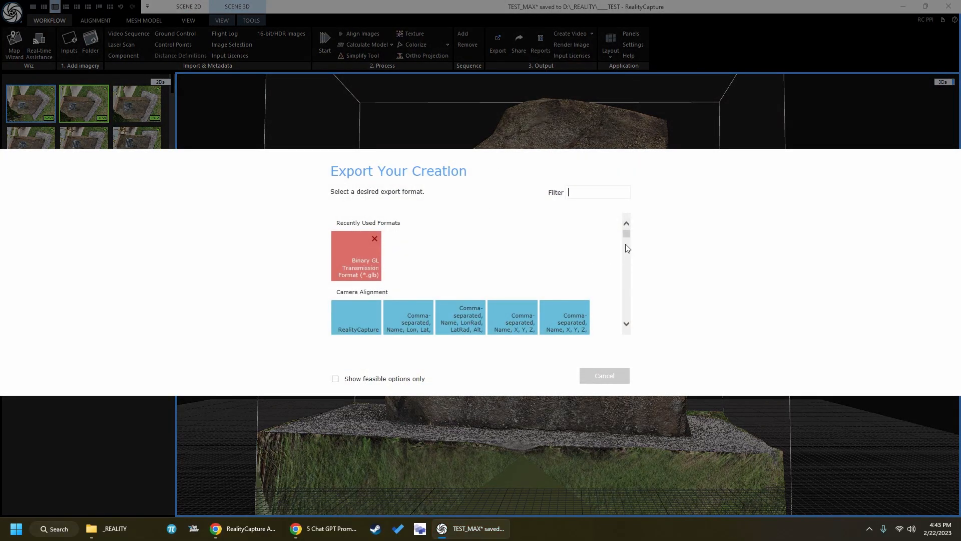
click(376, 239)
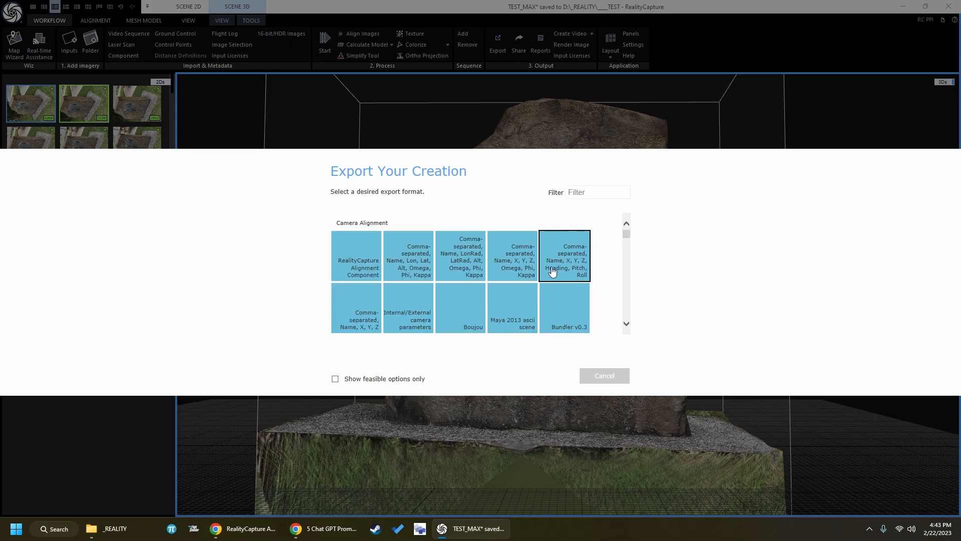
drag(628, 233, 642, 271)
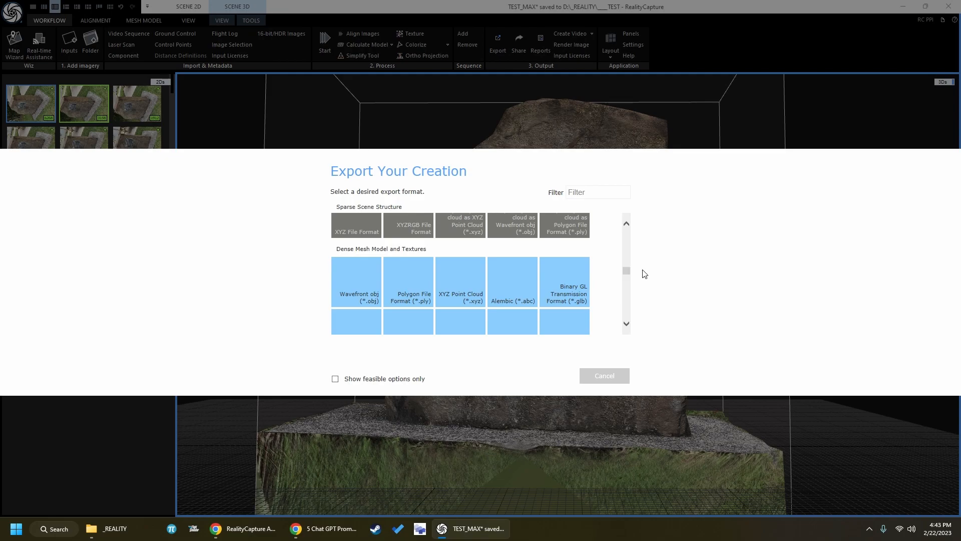
click(570, 278)
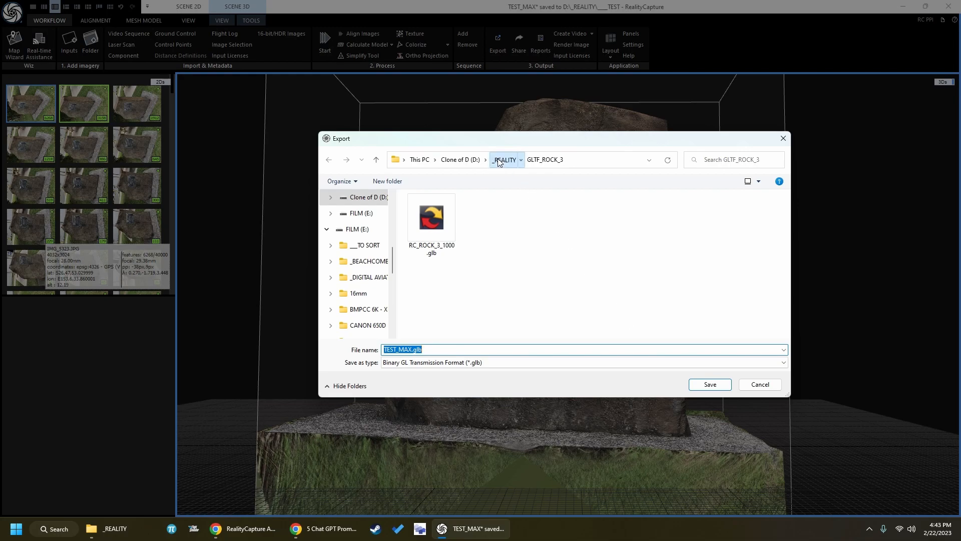
Create a folder named _EXPORT inside _REALITY's ___TEST folder and open it as the export destination
click(499, 160)
double_click(450, 210)
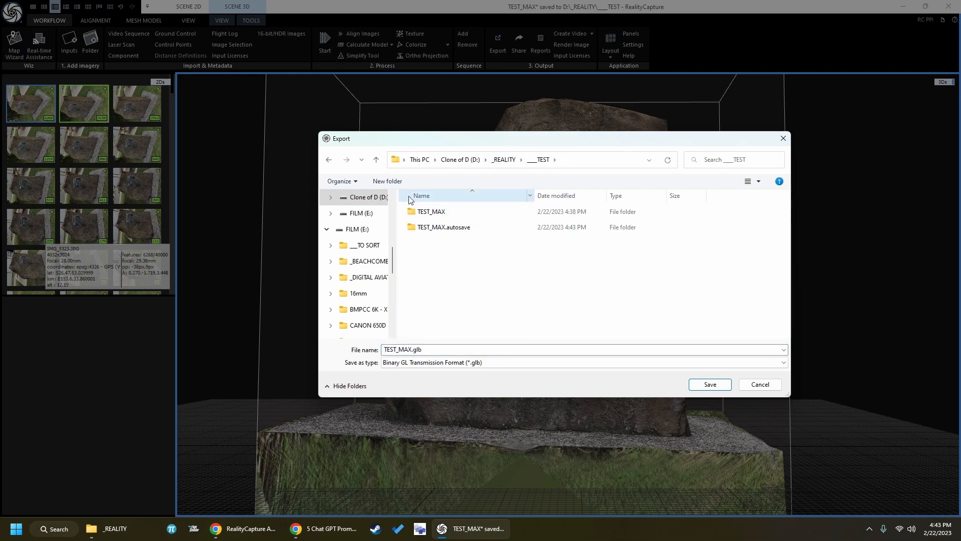
click(387, 181)
text(_EXP)
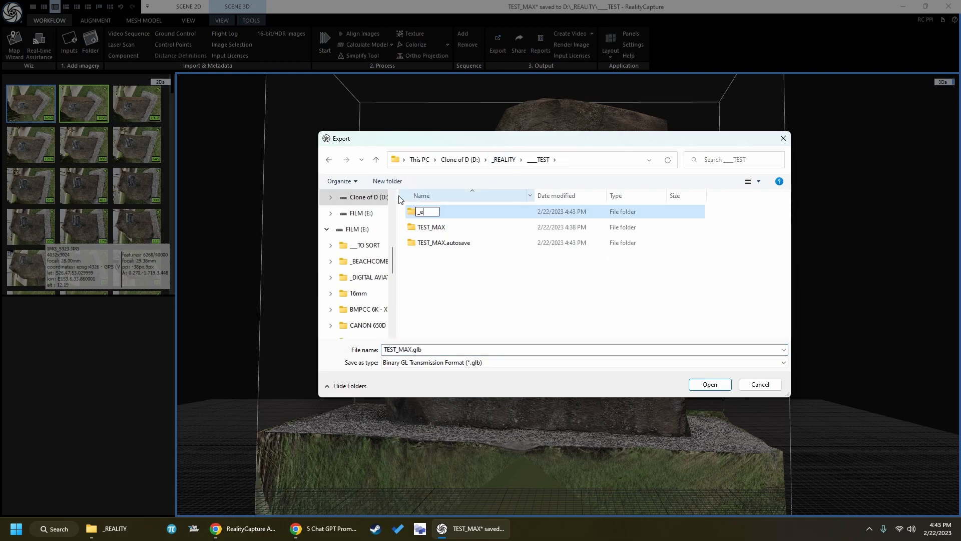
key(BackSpace)
key(BackSpace)
key(BackSpace)
text(EXPORT)
key(Return)
key(Return)
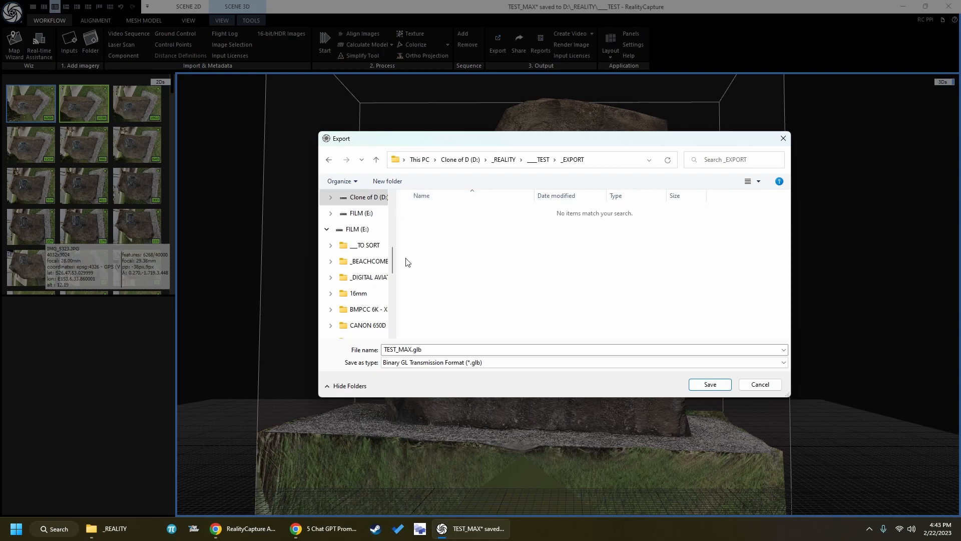
Name the export file TEST_1000.glb and confirm saving it in the _EXPORT folder
click(414, 350)
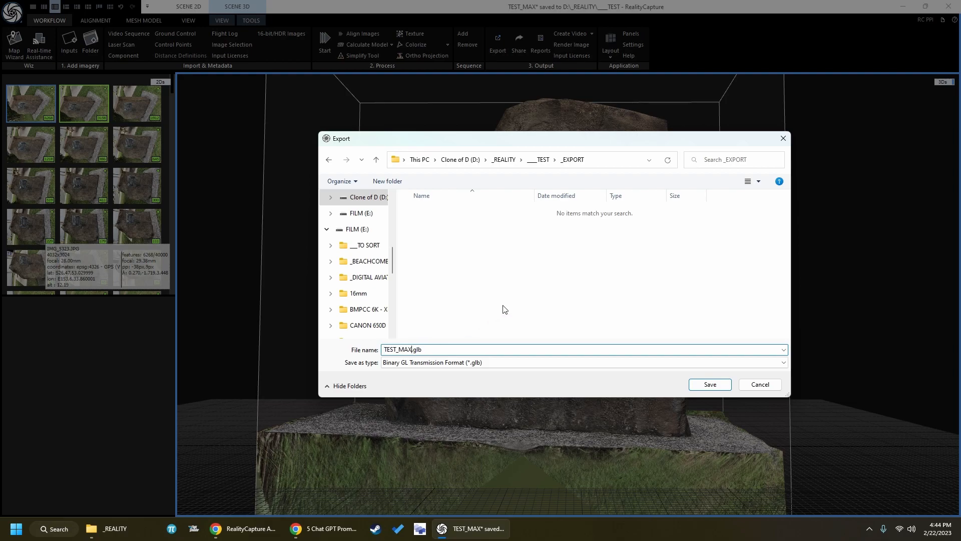
key(shift+Left)
key(shift+Left)
key(shift+Left)
text(1000)
key(Return)
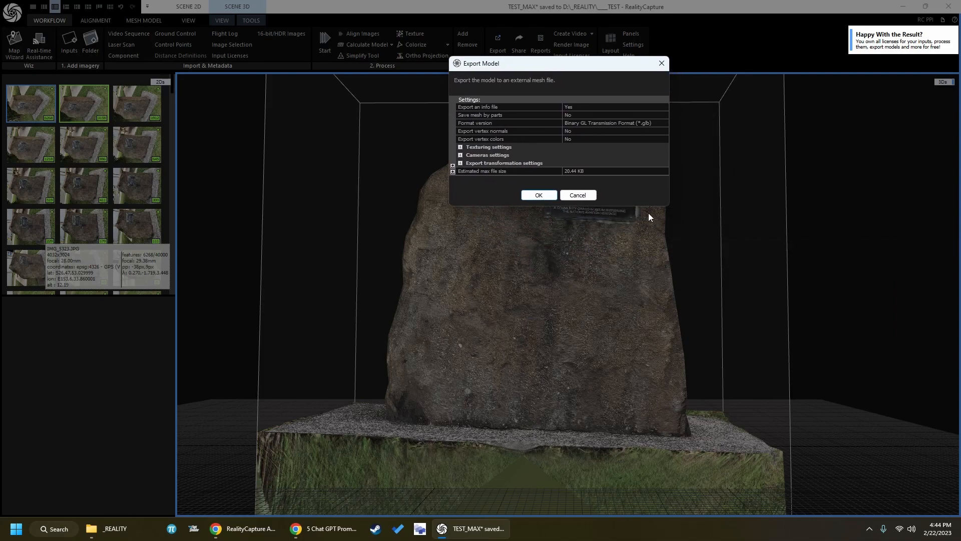
Enlarge the Export Model dialog and expand its texturing, cameras, export transformation, scene transformation and normal transformation settings for review
drag(668, 205, 711, 439)
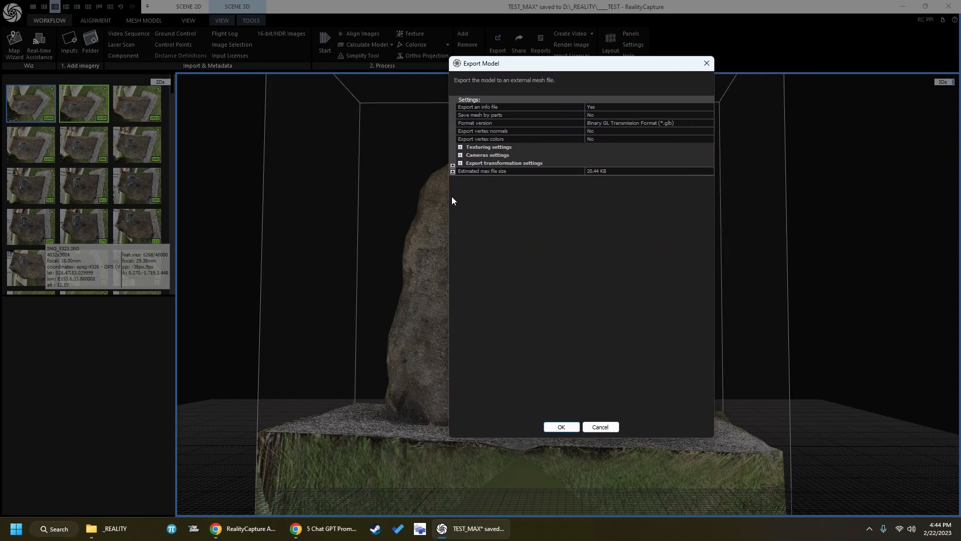
click(461, 163)
click(461, 155)
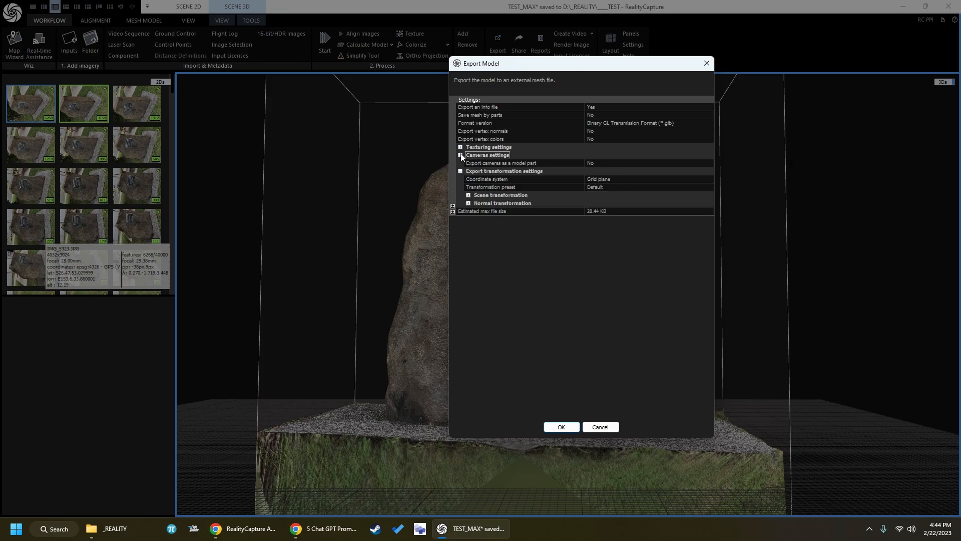
click(461, 147)
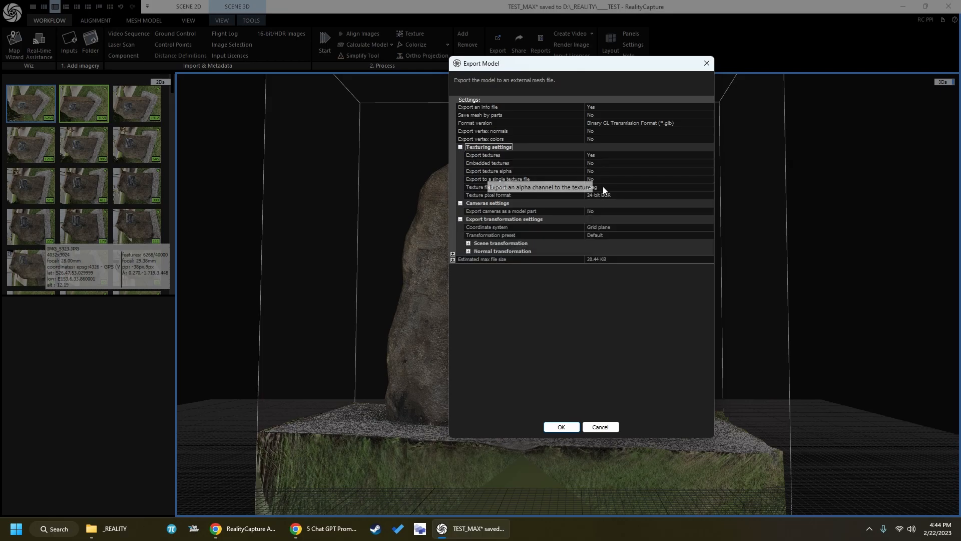
click(469, 251)
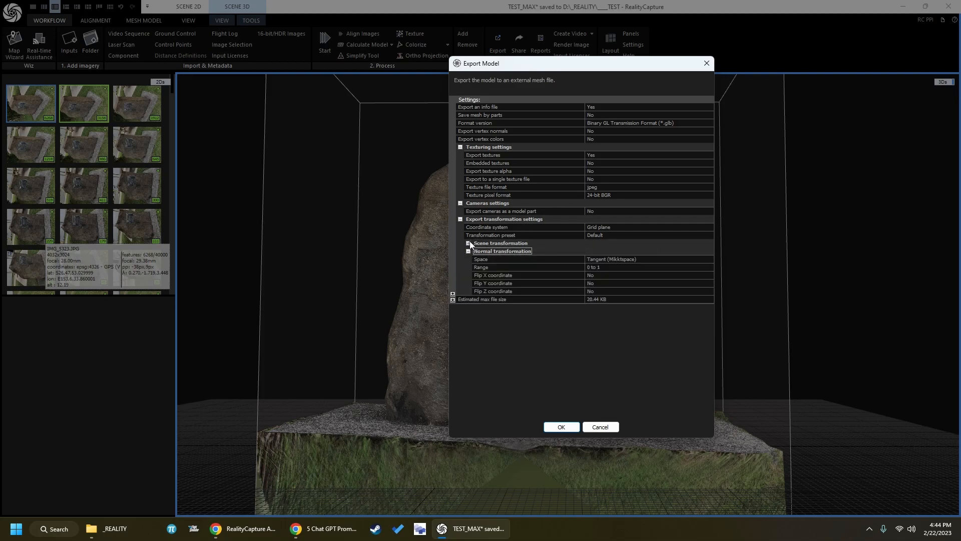
click(469, 243)
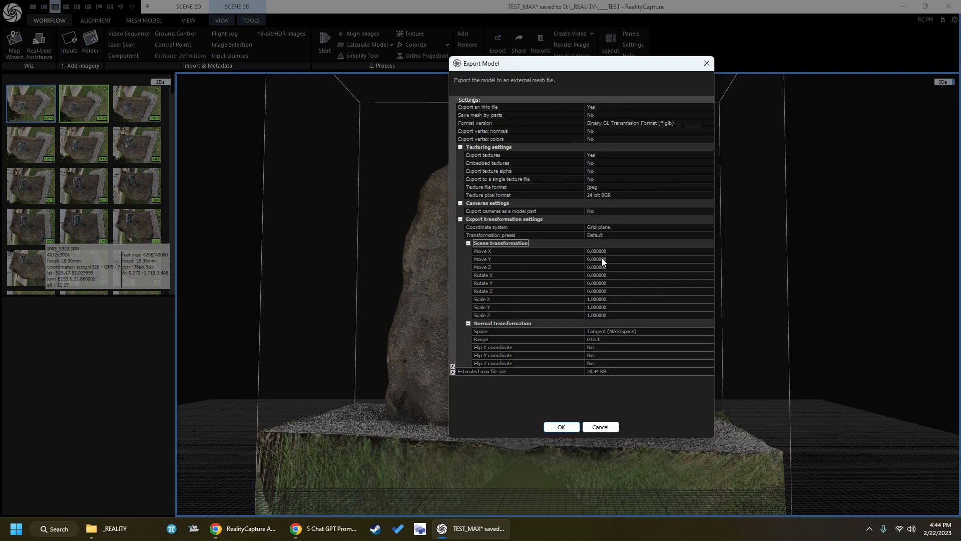
Export the textured model as a GLB file with the current export settings
click(562, 427)
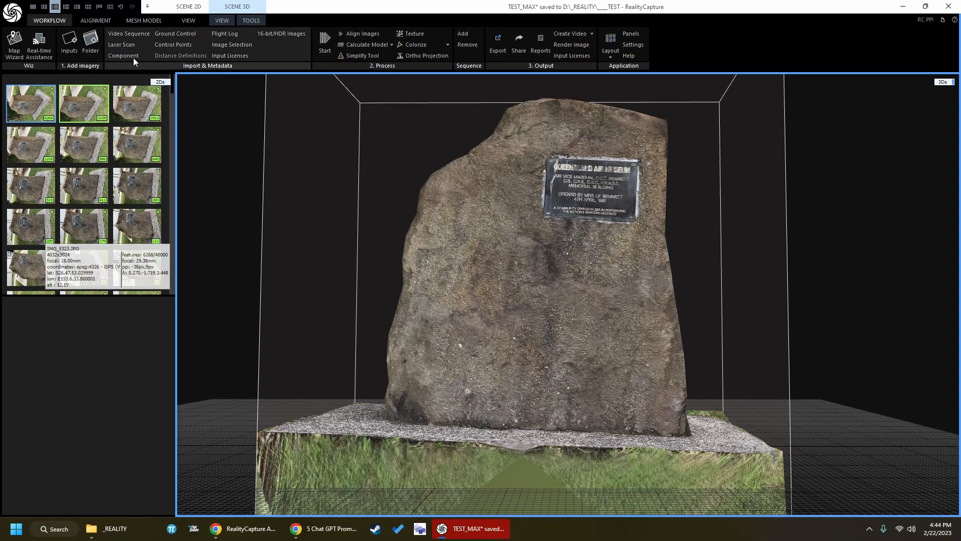
click(234, 21)
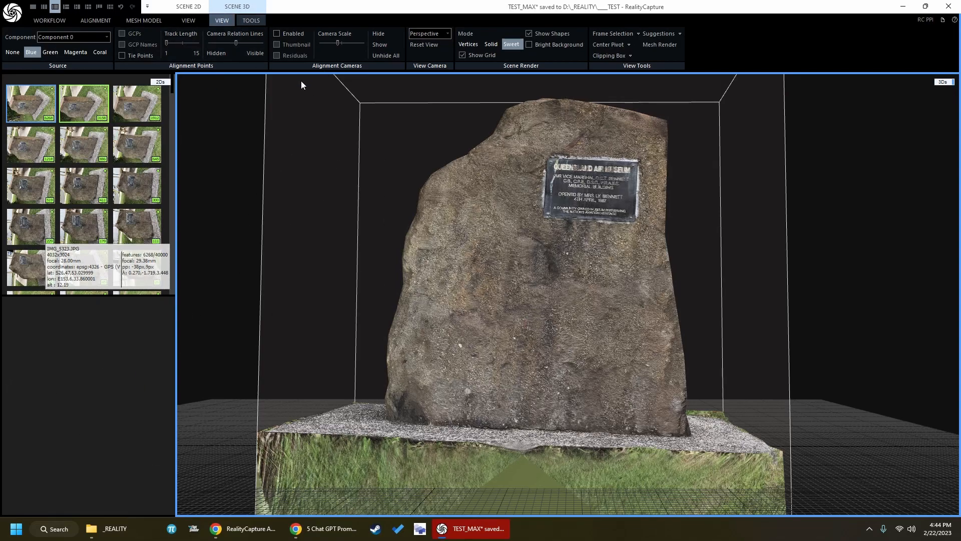
click(252, 20)
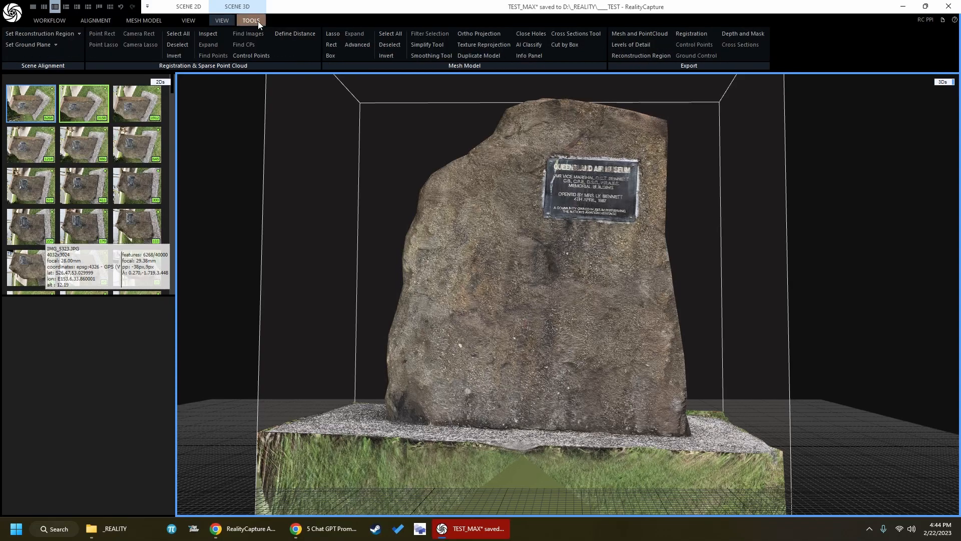
click(208, 35)
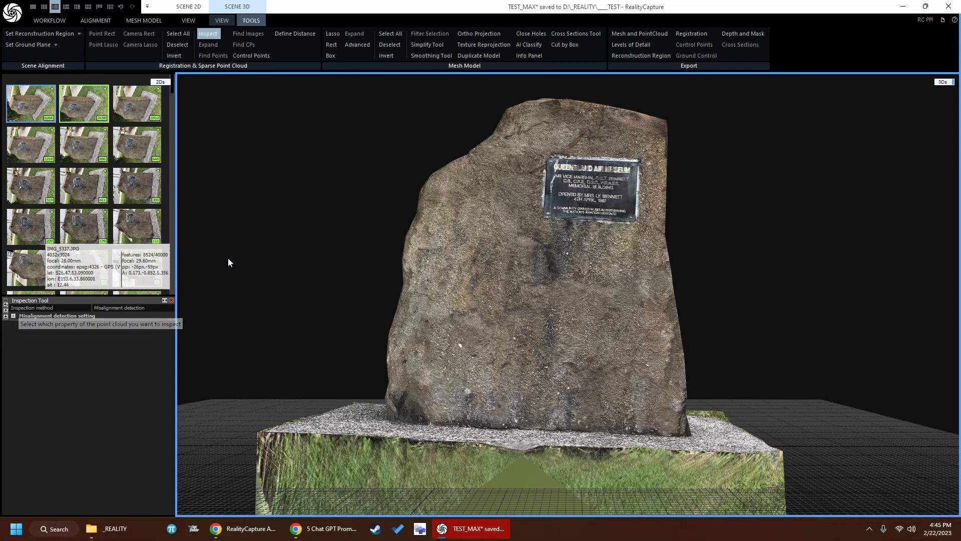
click(171, 300)
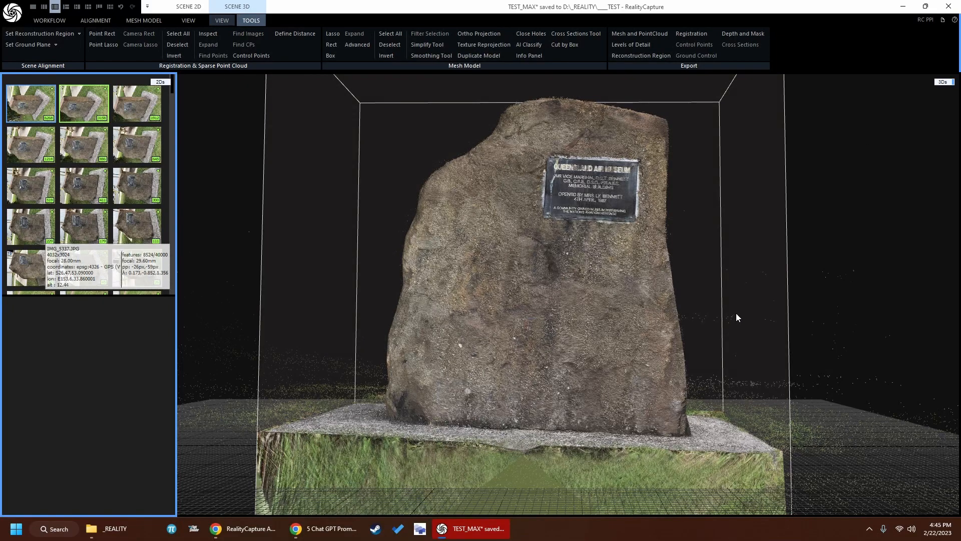
Close RealityCapture, saving the project, and open the _EXPORT folder in a maximized File Explorer window
click(950, 6)
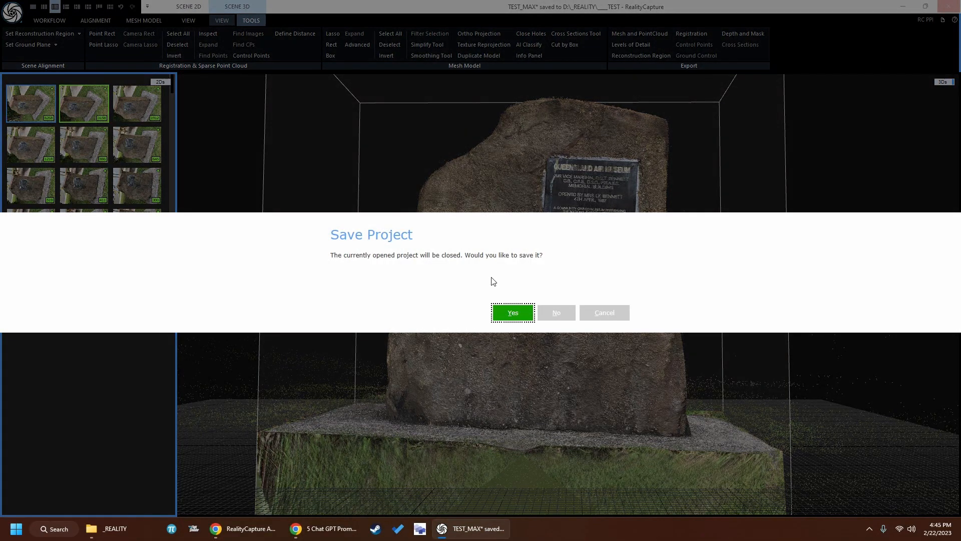
click(511, 311)
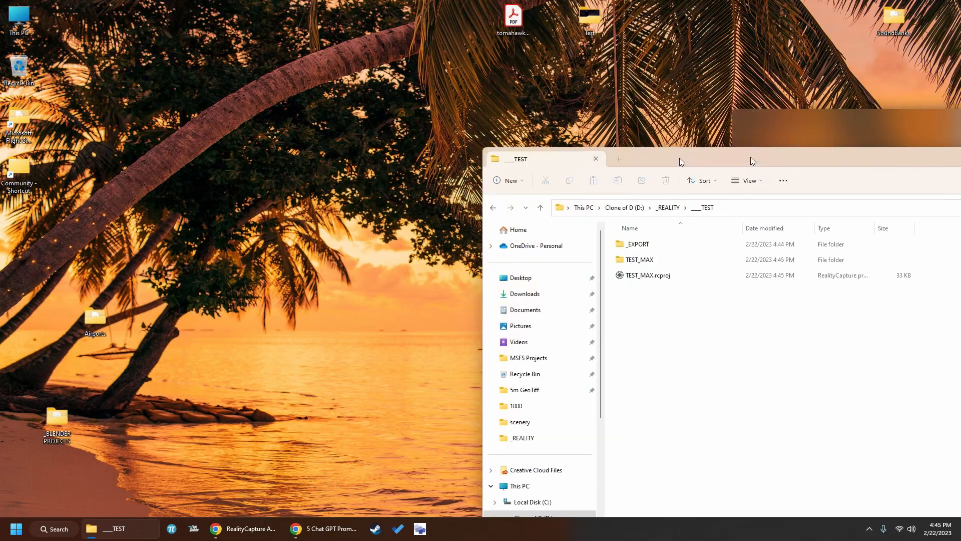
double_click(678, 160)
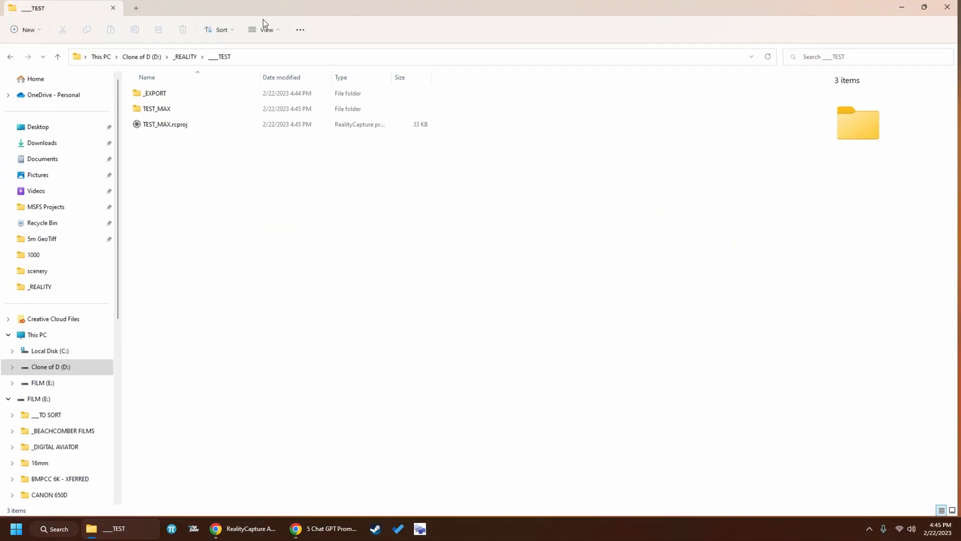
double_click(200, 94)
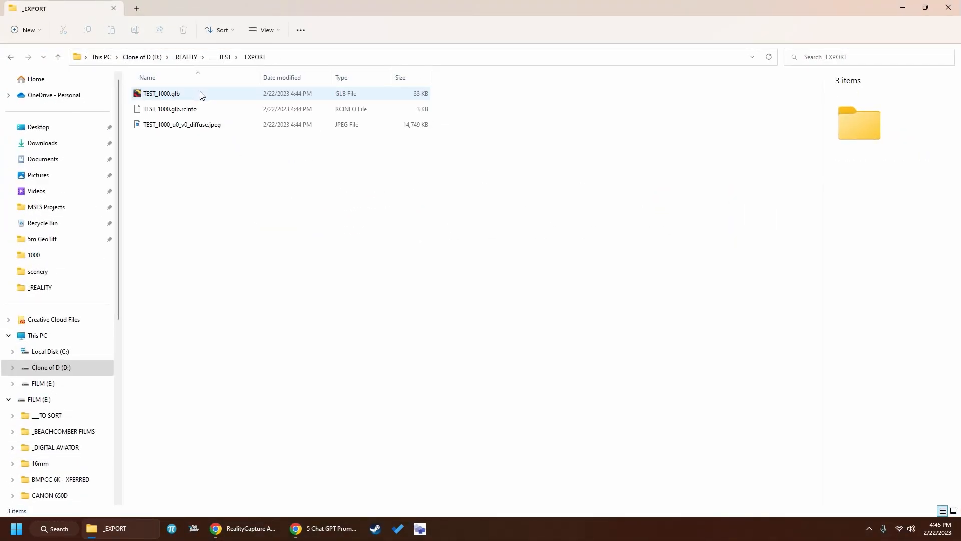
Launch Blender 3.4 and delete the default camera, cube and light from the scene
key(super)
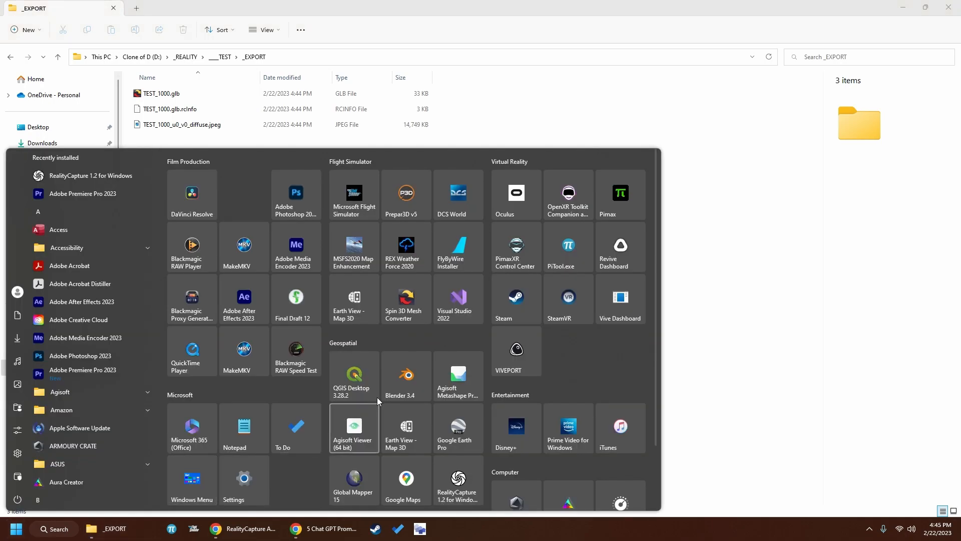
click(397, 378)
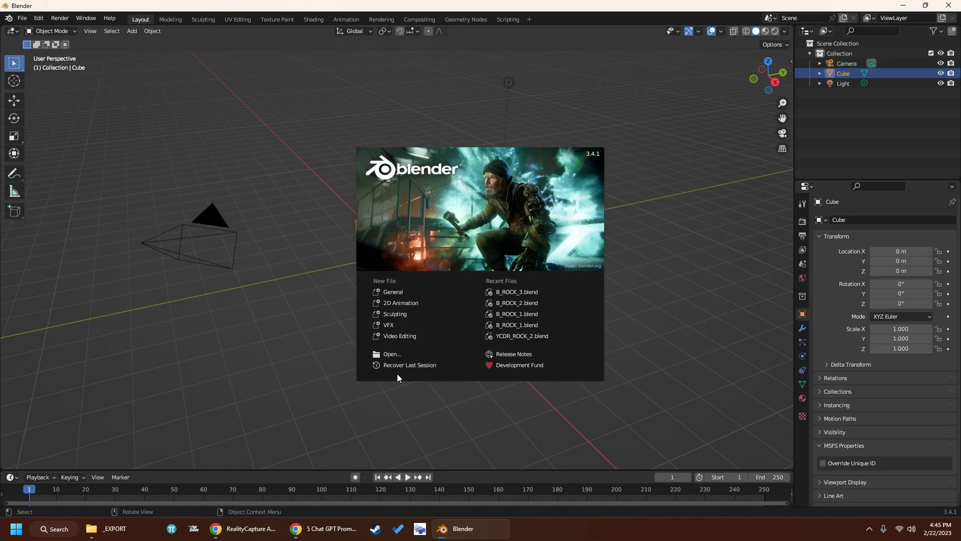
click(576, 391)
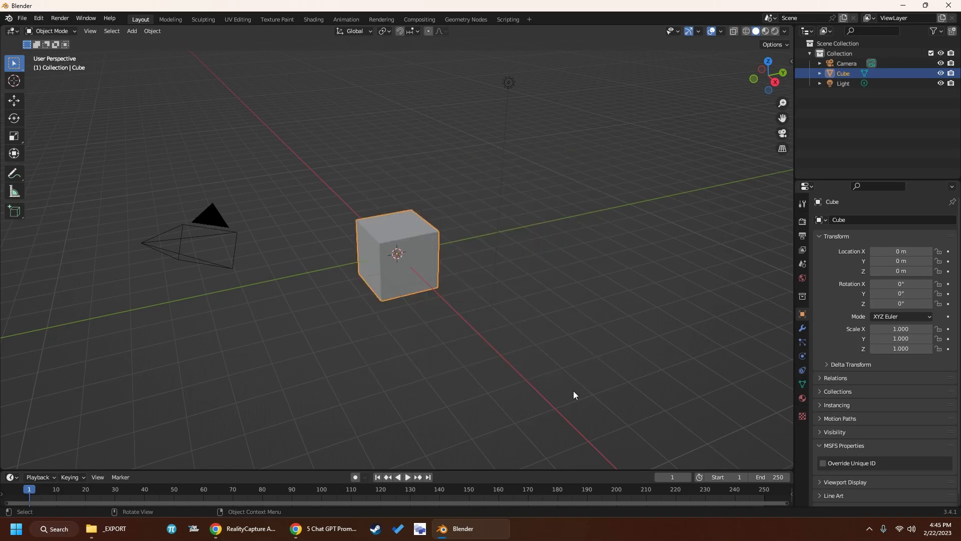
key(a)
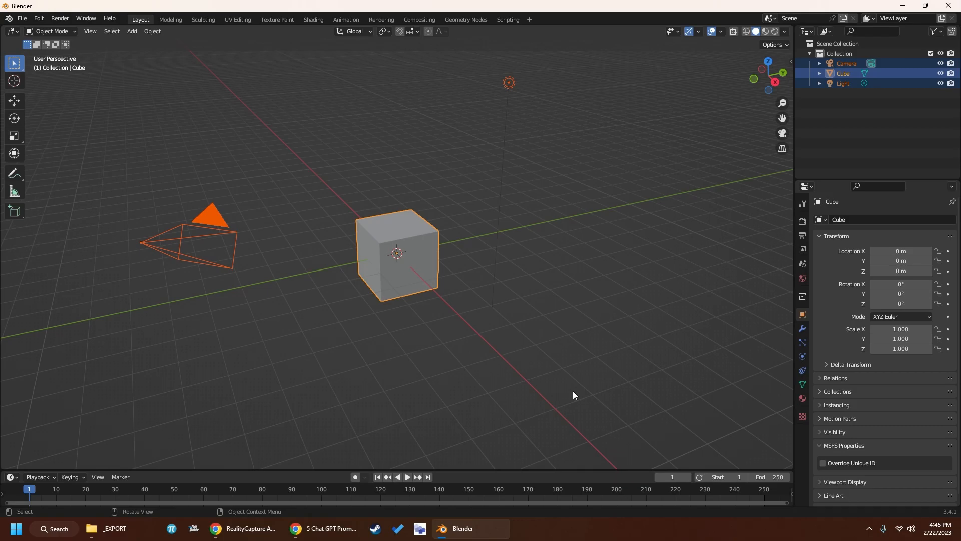
key(Delete)
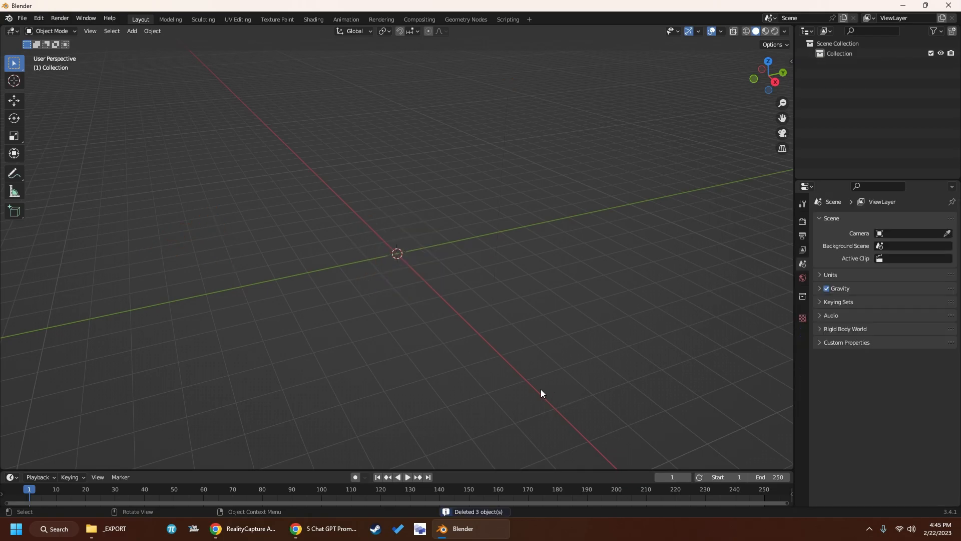
Import TEST_1000.glb as glTF 2.0 from D:\_REALITY\___TEST\_EXPORT
click(22, 18)
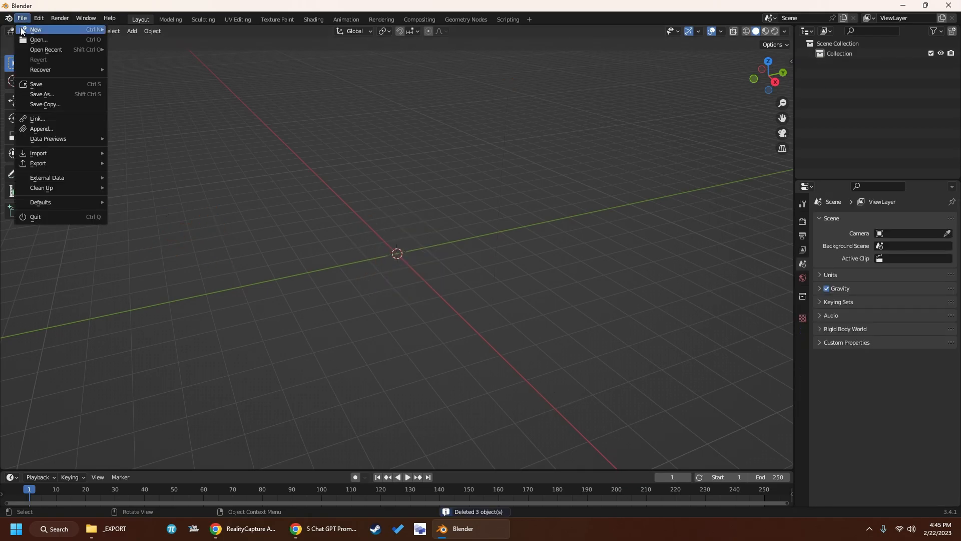
mouse_move(59, 151)
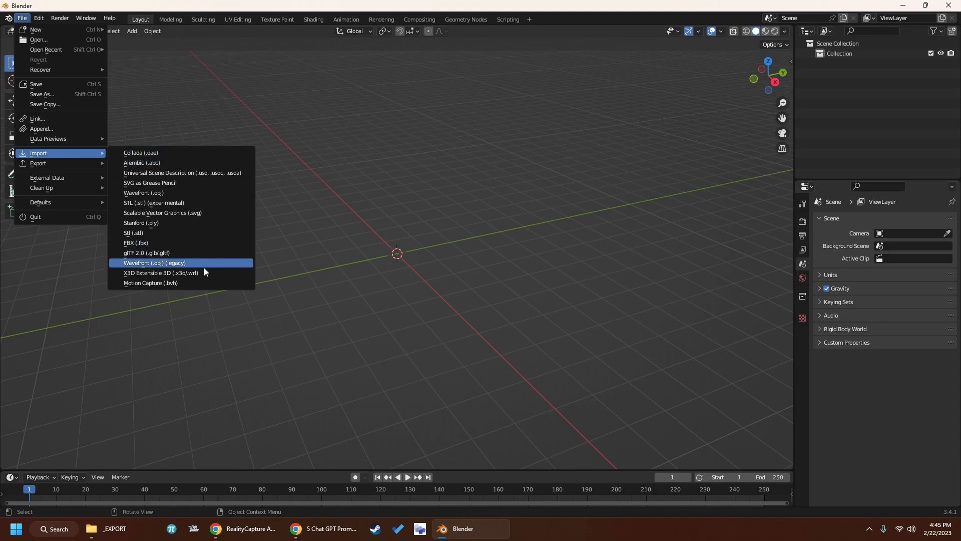
click(205, 254)
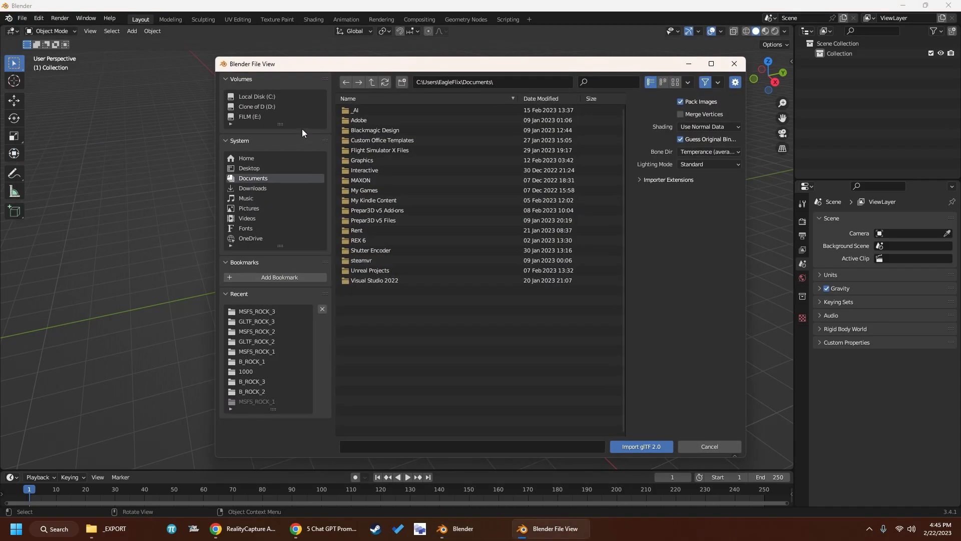
click(258, 106)
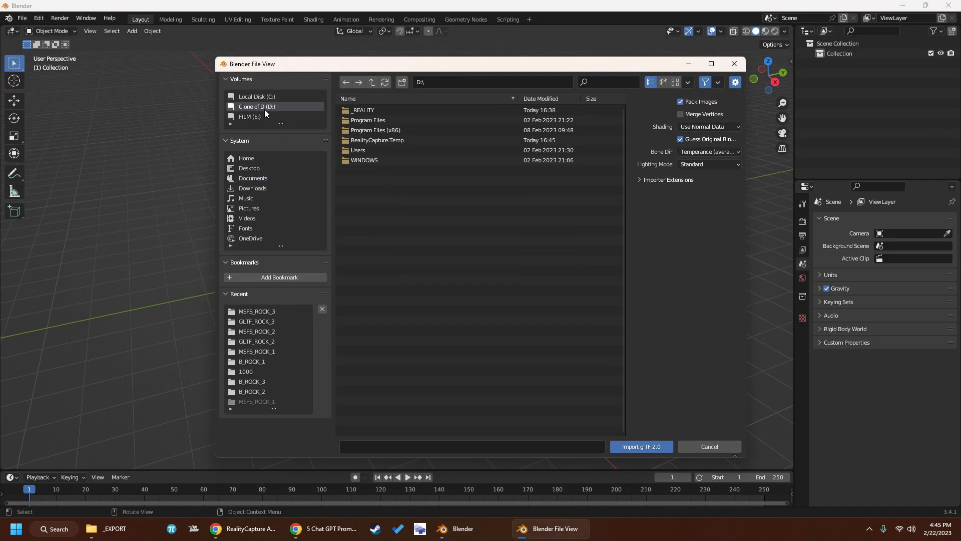
double_click(371, 111)
double_click(361, 150)
double_click(371, 110)
click(371, 110)
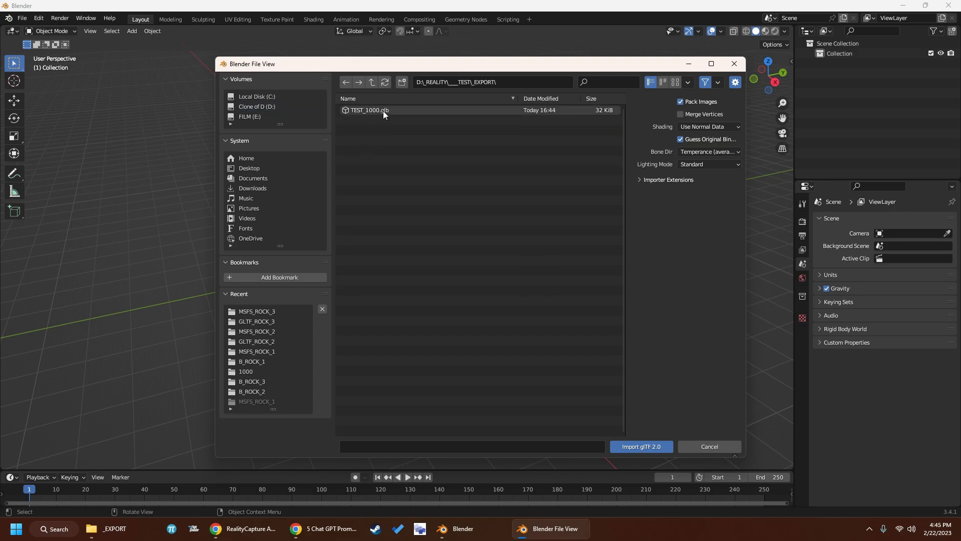
click(660, 447)
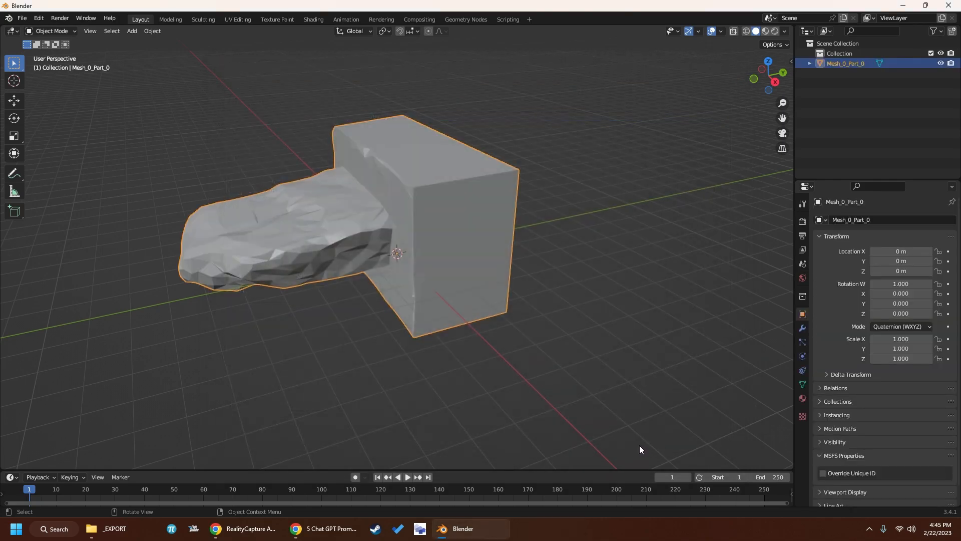
Show the imported mesh in Material Preview shading and change its rotation mode to XYZ Euler
click(766, 31)
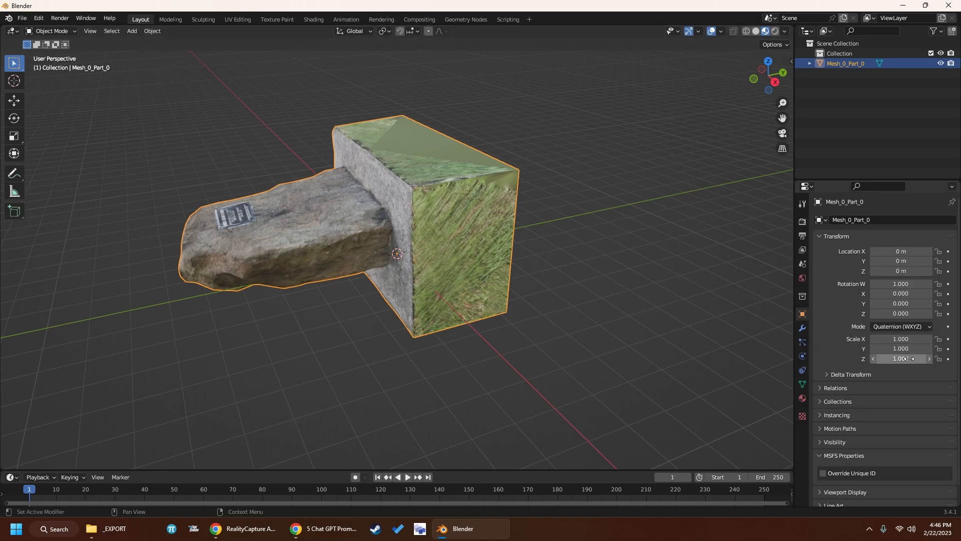
click(918, 326)
click(910, 352)
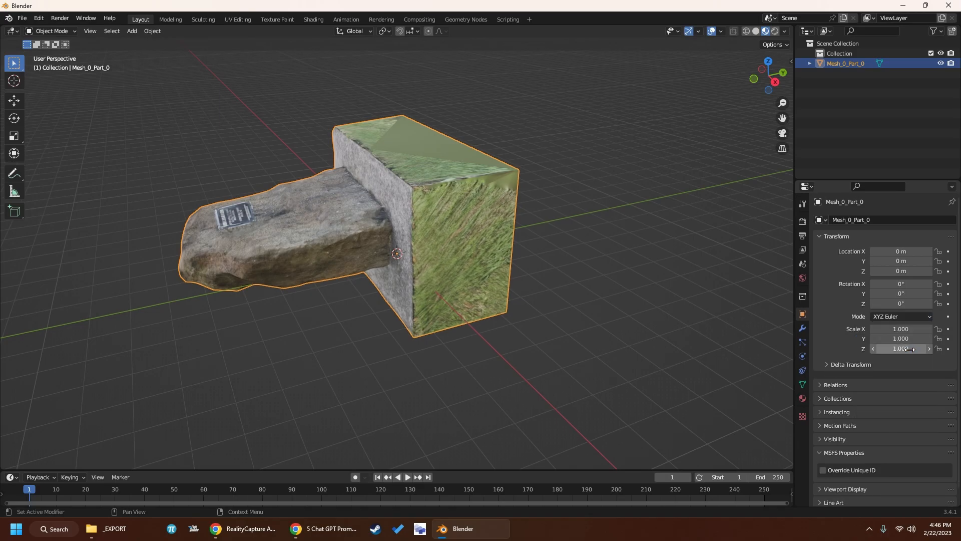
Stand the rock upright by setting its X rotation to 270°
drag(901, 284, 846, 284)
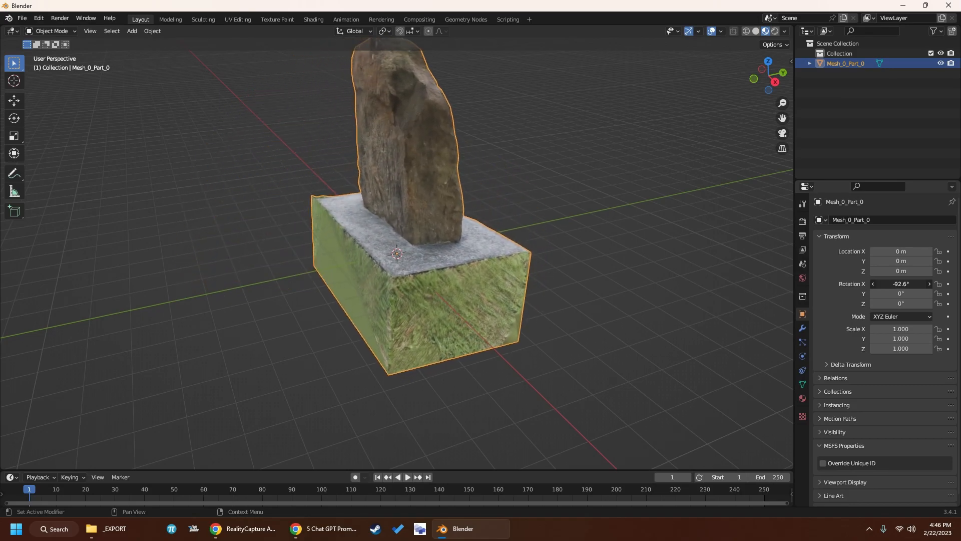
click(901, 284)
text(270)
key(Return)
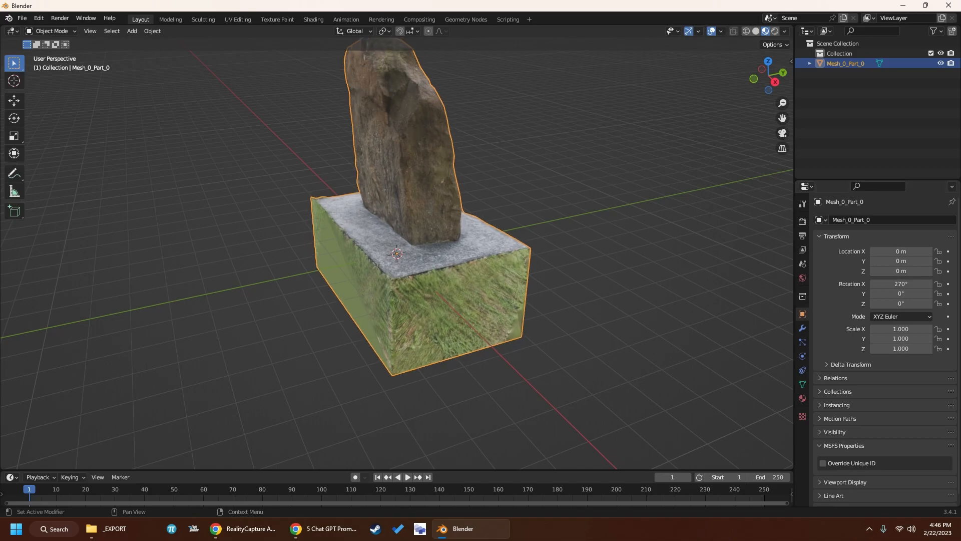
Try a Z rotation of 90° on the rock mesh
click(901, 304)
text(90)
key(Return)
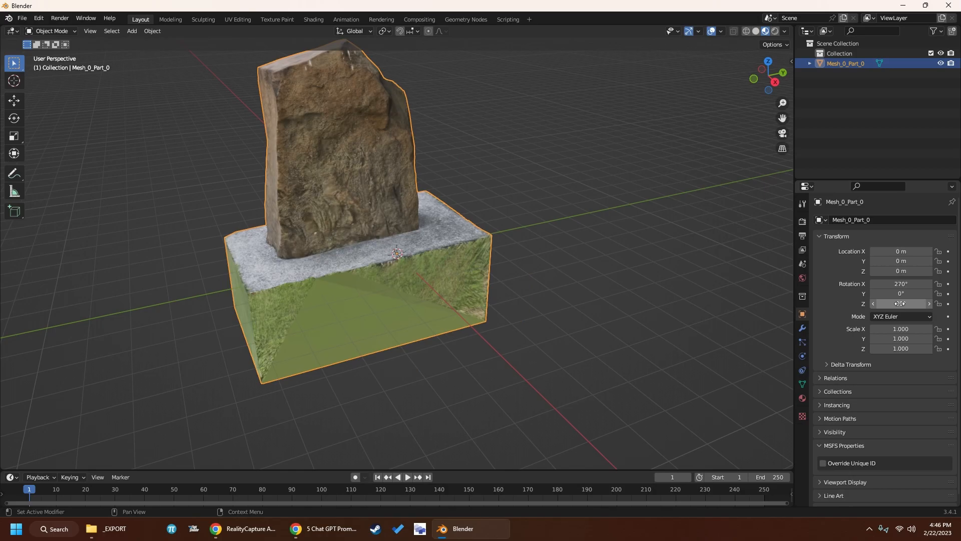
Set the rock mesh's Z rotation to 270° so that the plaque faces the viewer
click(899, 304)
text(270)
key(Return)
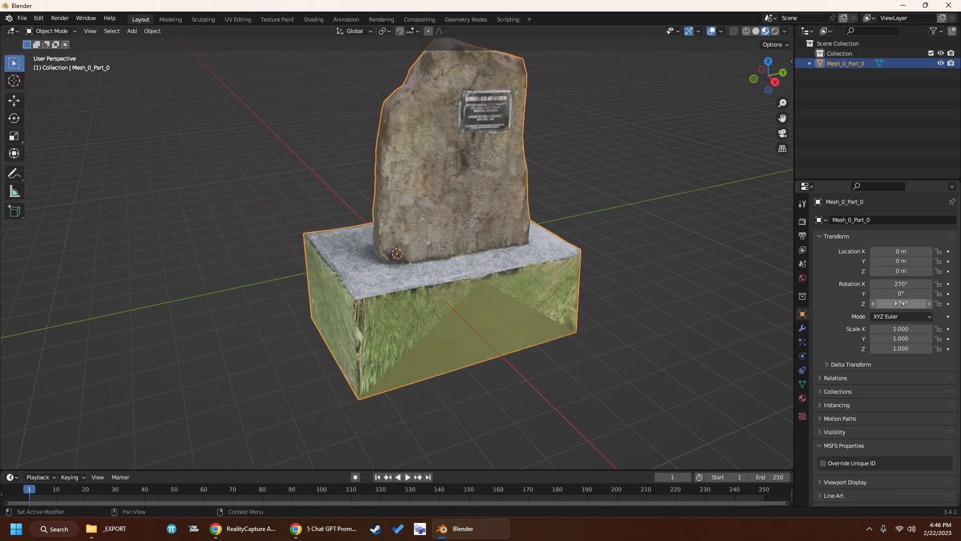
Center the mesh on its origin with Set Origin, Geometry to Origin
right_click(454, 157)
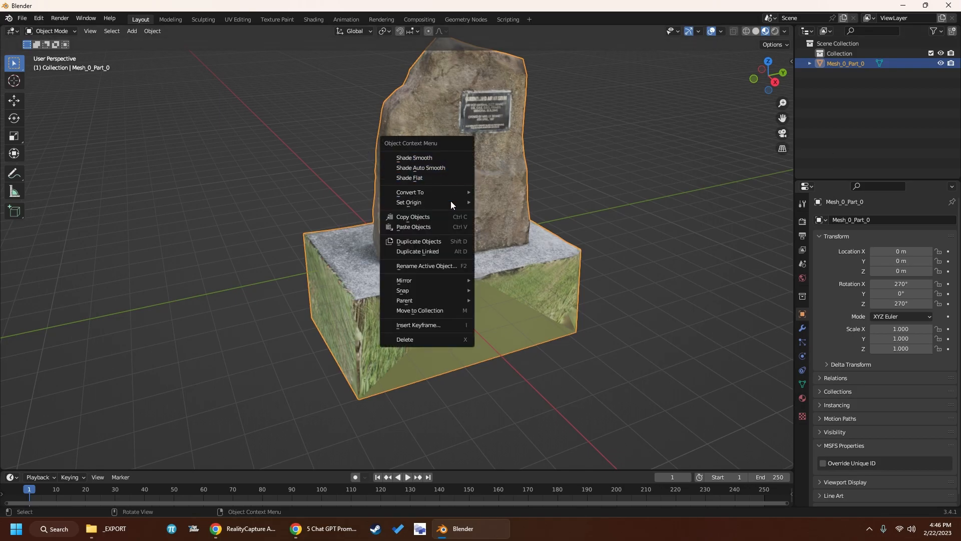
mouse_move(441, 202)
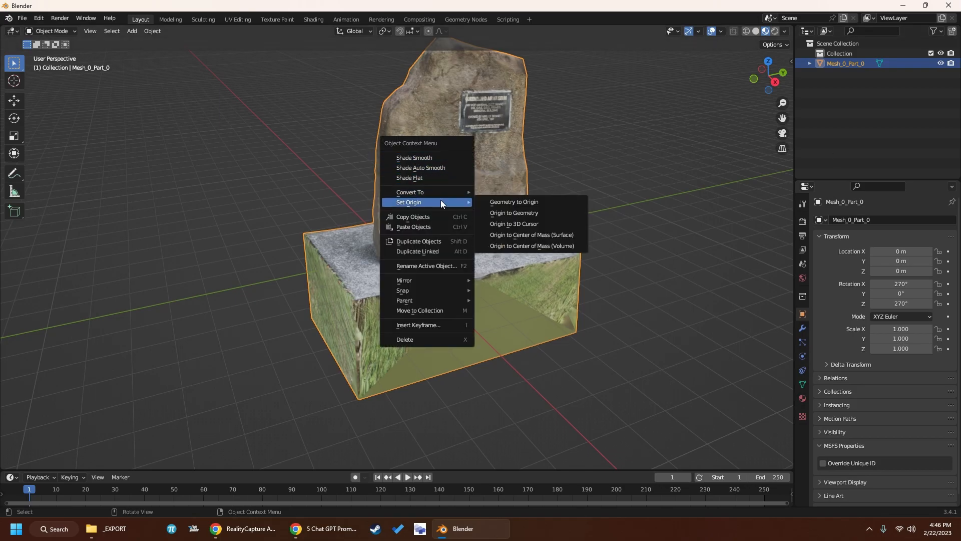
click(520, 202)
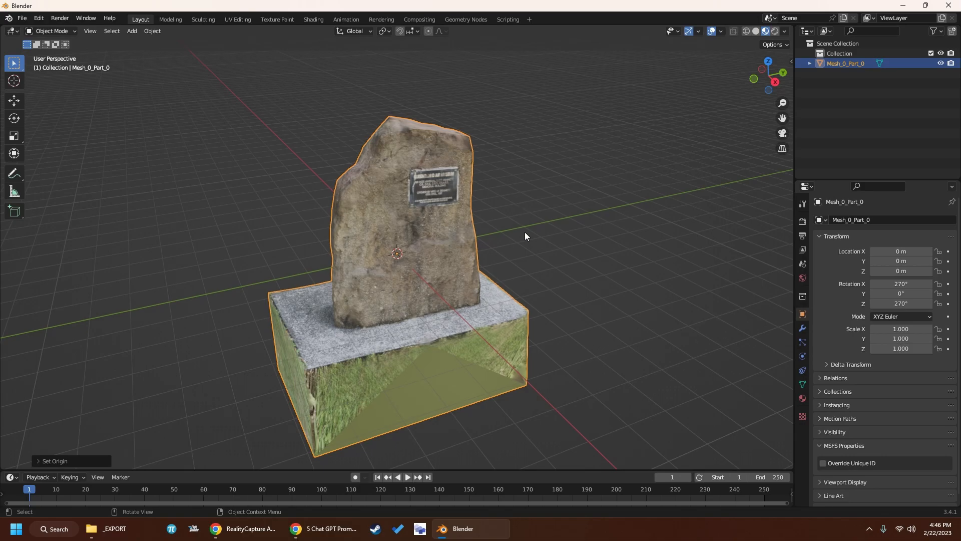
In the right orthographic view, raise the mesh to a Z location of about 1.67 m and set its Y rotation to about 1.6°
click(775, 83)
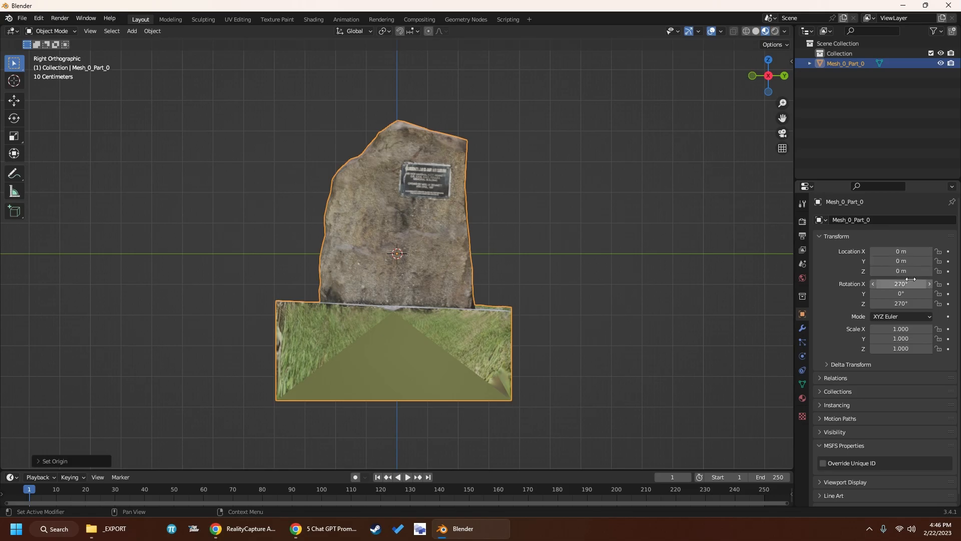
drag(899, 272, 951, 272)
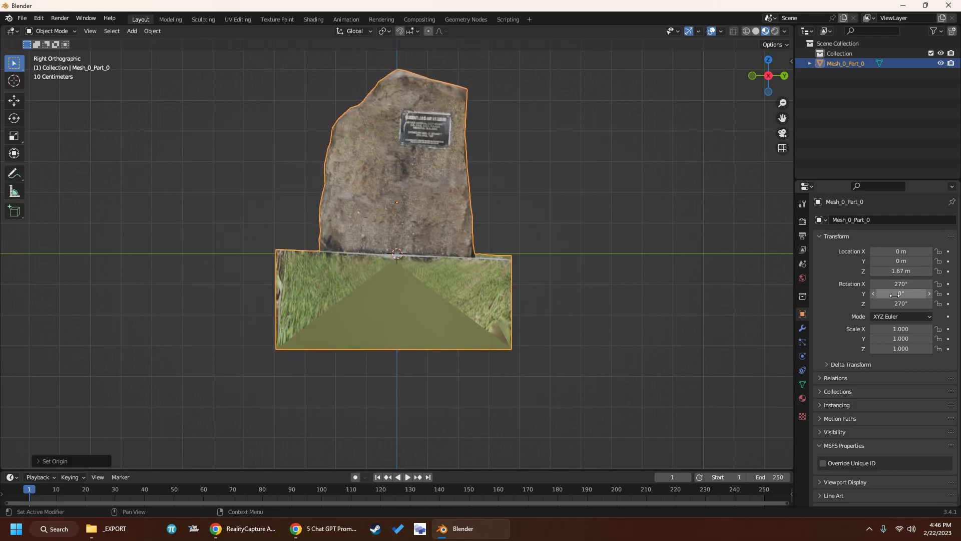
drag(895, 295, 906, 295)
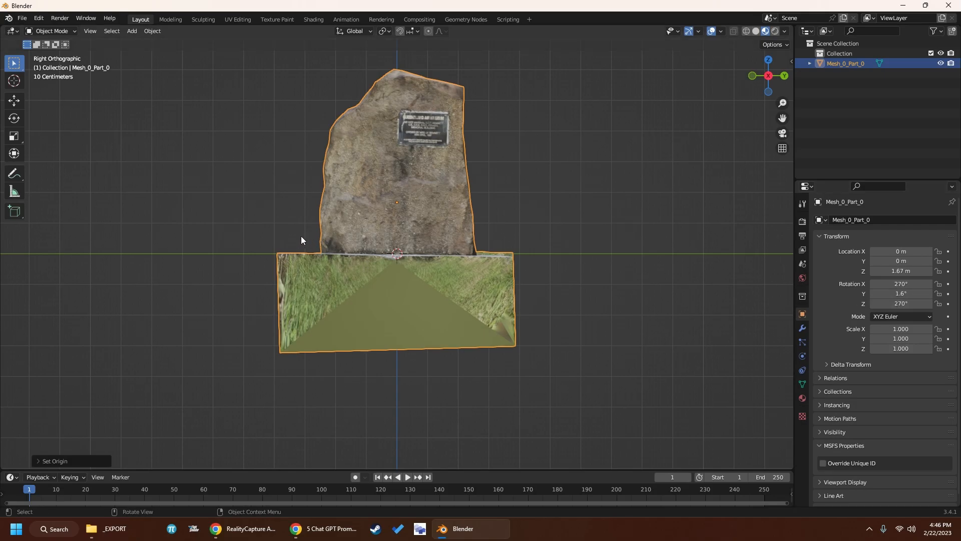
Fine-tune the slab's alignment with the ground line using a Y rotation of 2.4° and a Z location of 1.72 m
scroll(320, 242, up, 6)
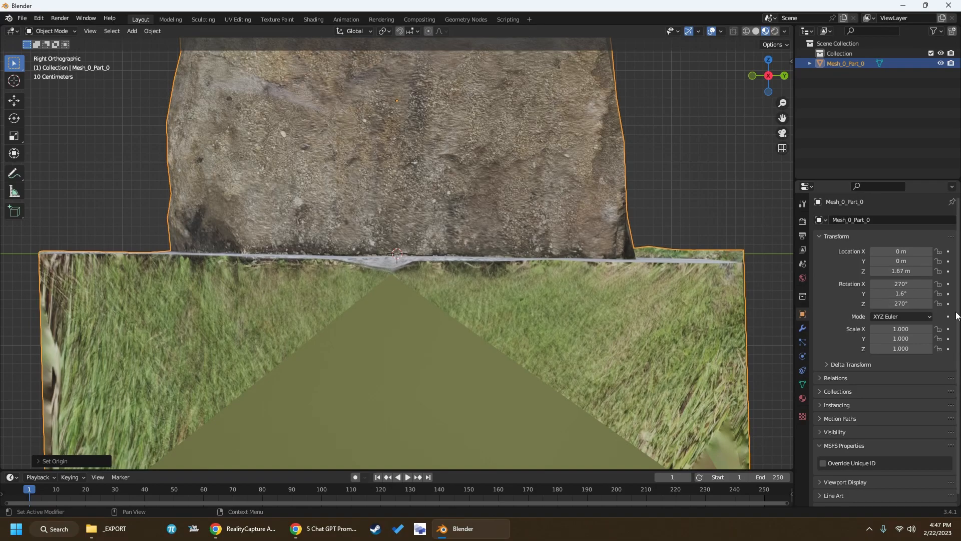
drag(902, 294, 905, 294)
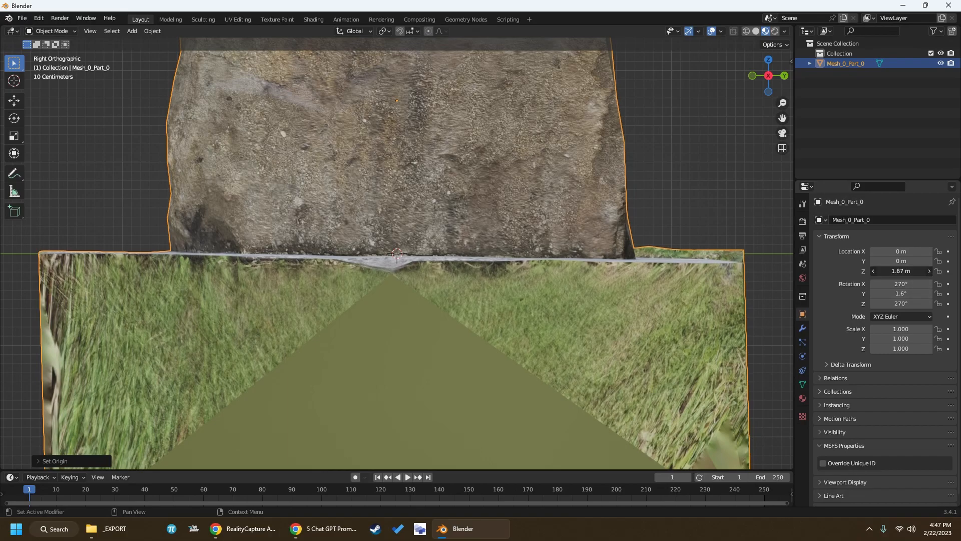
mouse_move(901, 271)
mouse_down()
mouse_move(928, 293)
mouse_move(910, 273)
mouse_up()
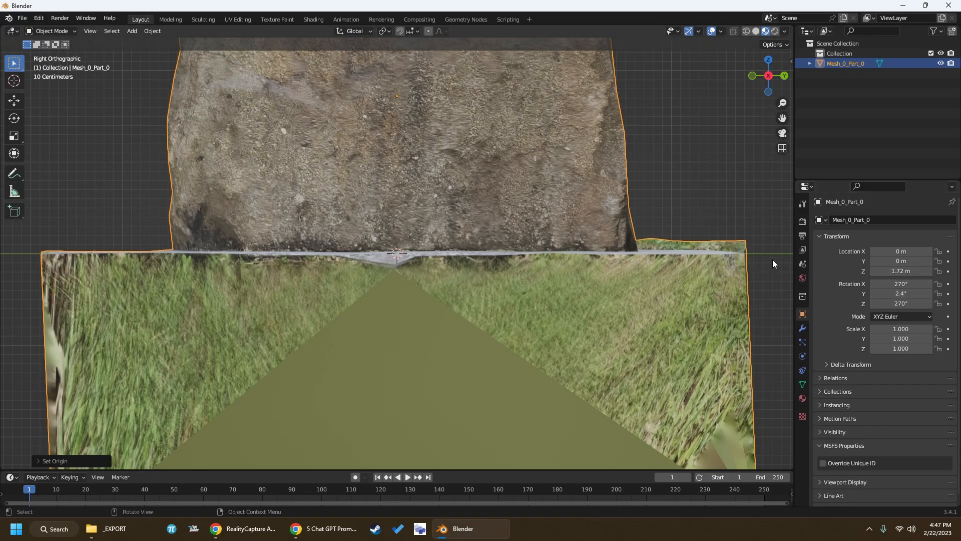
In Edit Mode with X-ray enabled, select the vertices of the block below the ground line and delete them
click(769, 76)
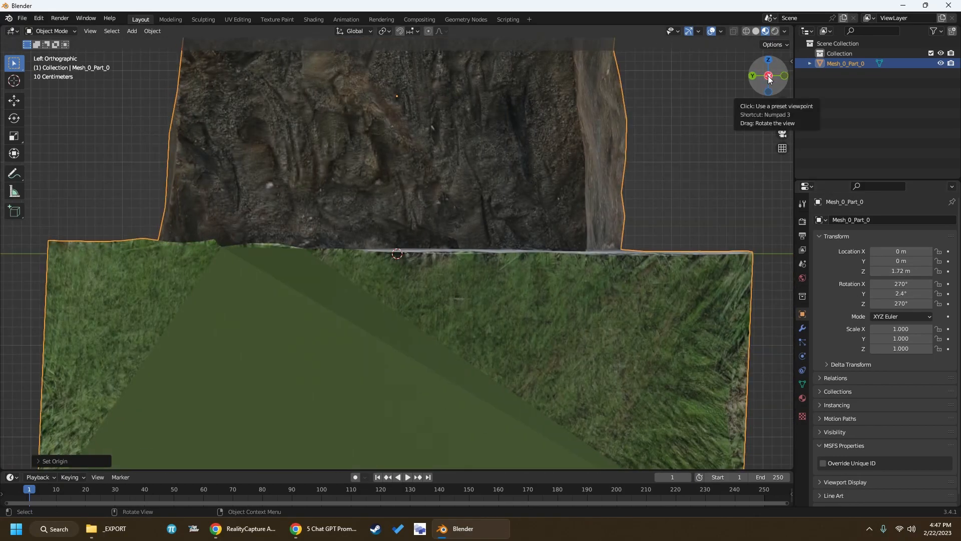
click(770, 78)
scroll(702, 286, down, 3)
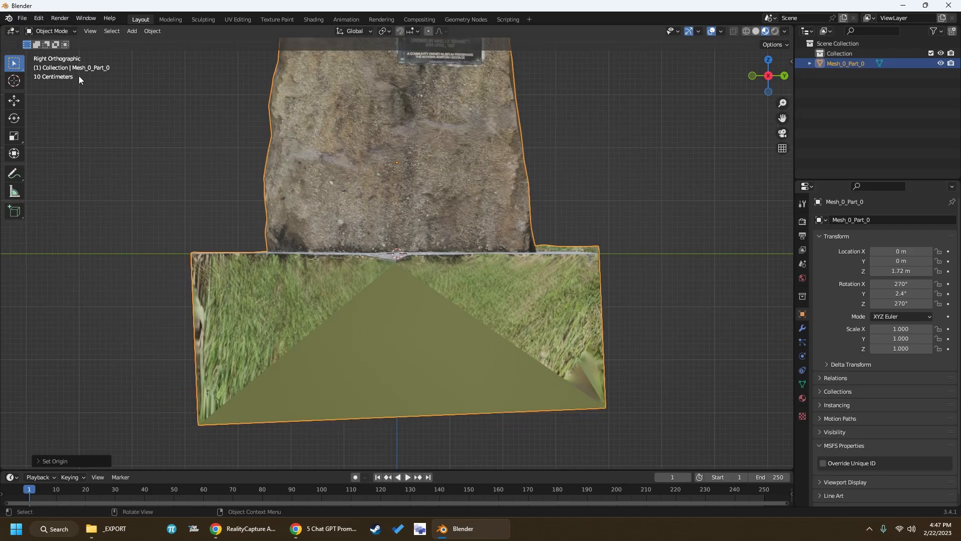
click(68, 29)
click(68, 47)
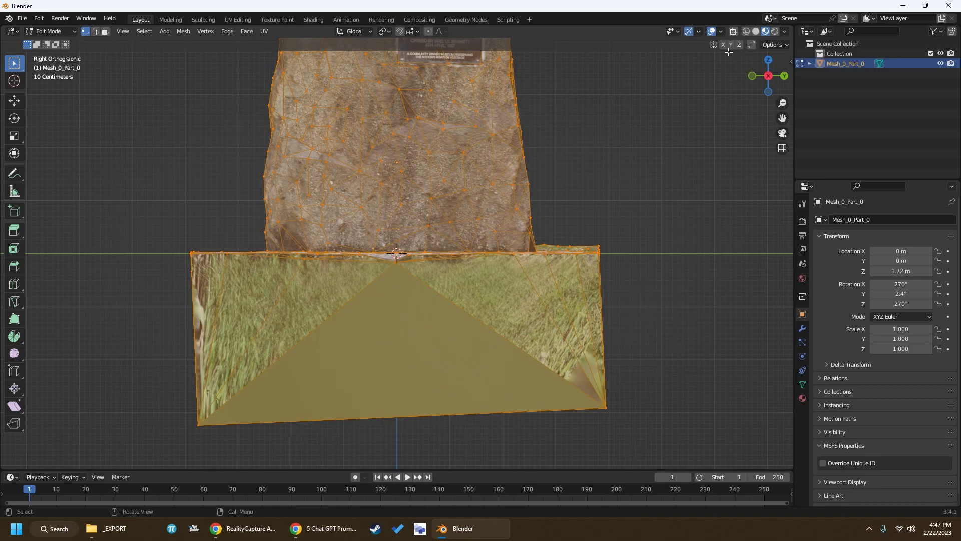
click(734, 31)
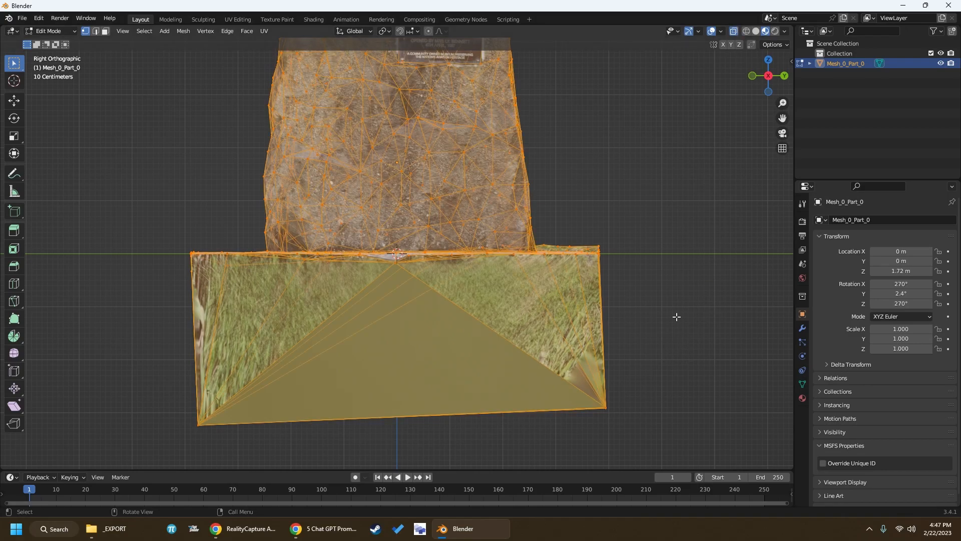
drag(679, 283, 146, 446)
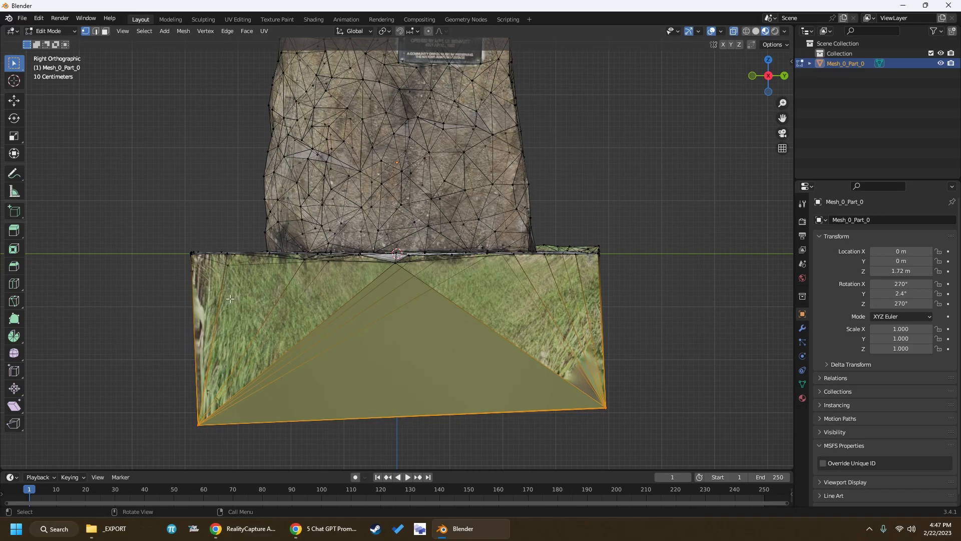
key(x)
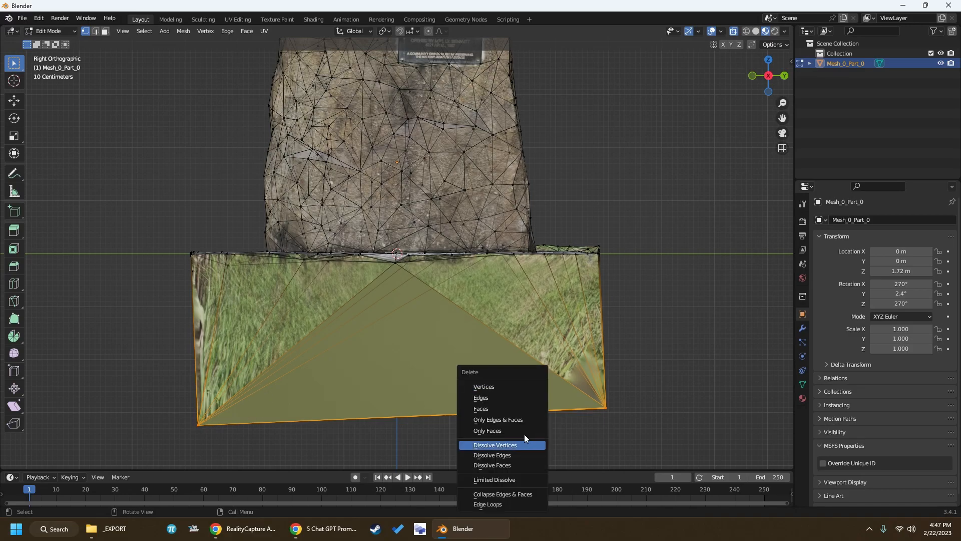
click(513, 388)
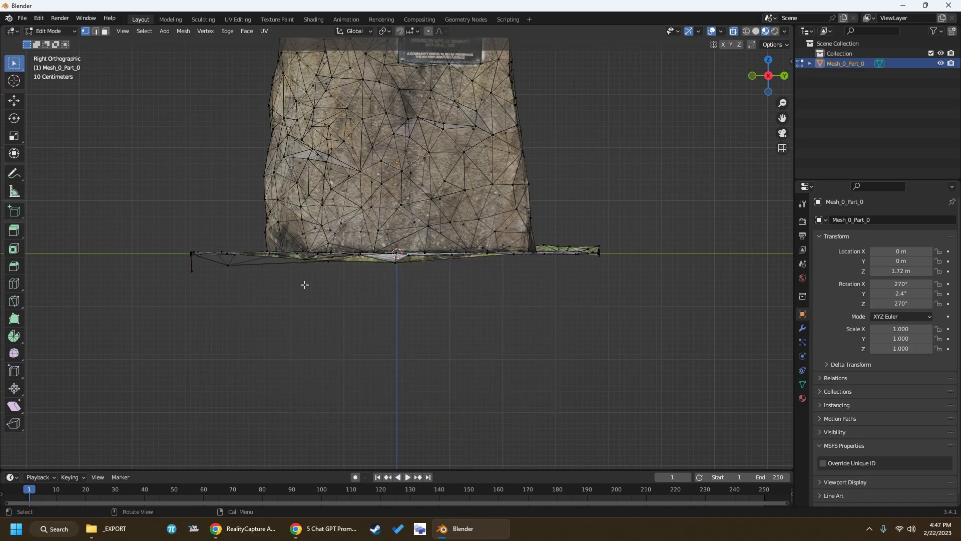
Delete the two groups of stray vertices hanging below the slab's -Y end in the right orthographic view
drag(182, 267, 203, 278)
key(x)
click(202, 278)
drag(217, 263, 241, 275)
key(x)
click(242, 276)
Try to delete the stray vertices hanging below both ends of the slab in the back orthographic view
click(785, 76)
drag(278, 272, 241, 256)
key(x)
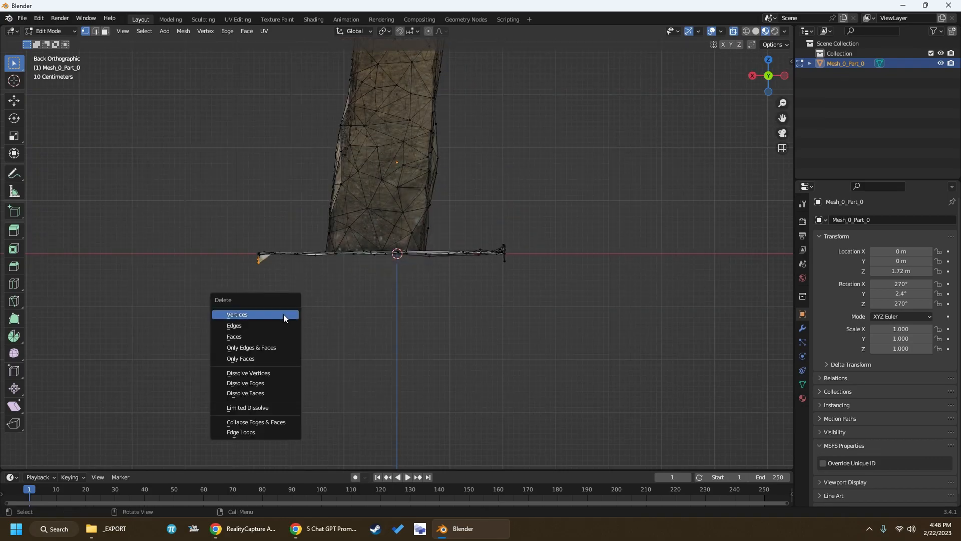
click(283, 314)
drag(528, 277, 499, 259)
key(x)
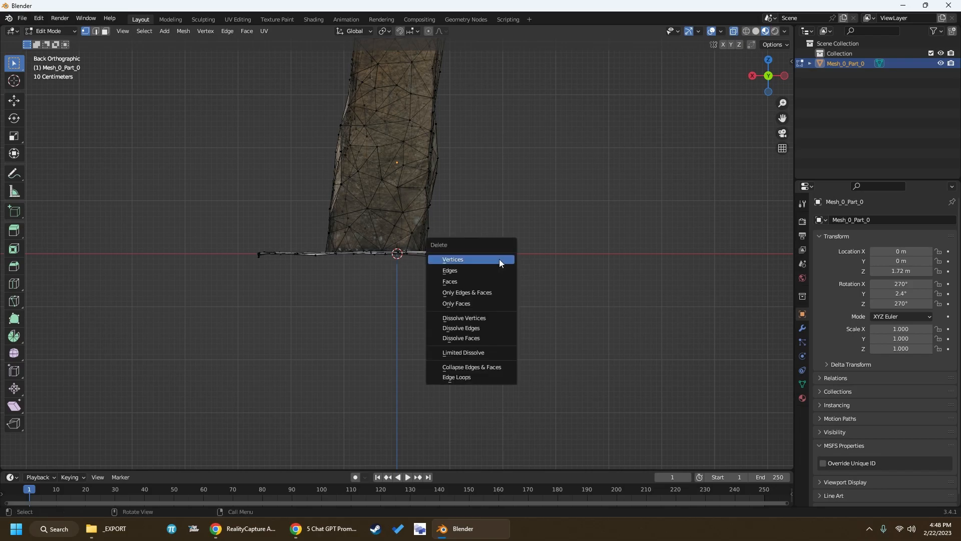
click(500, 259)
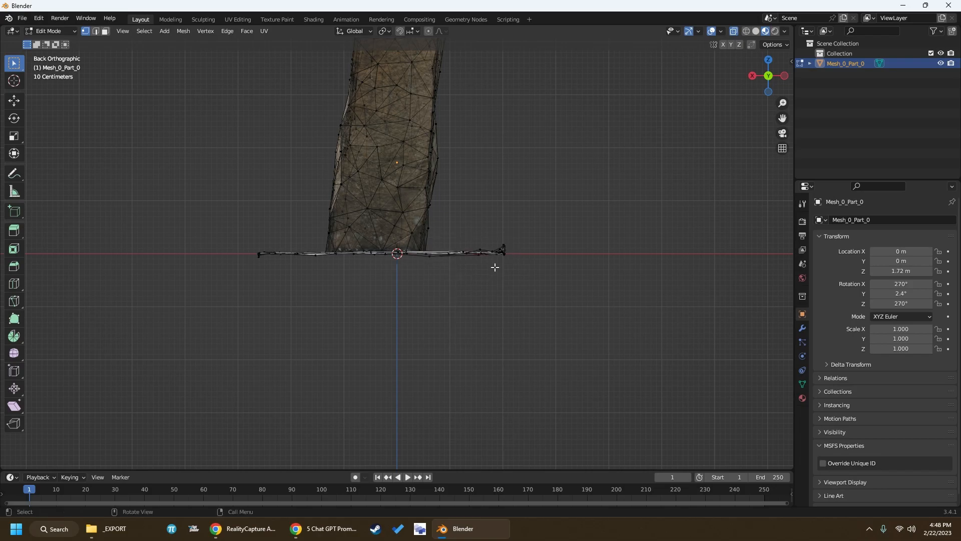
Check the slab from the side, front and top views, and undo the vertex deletions made in the back view
click(785, 77)
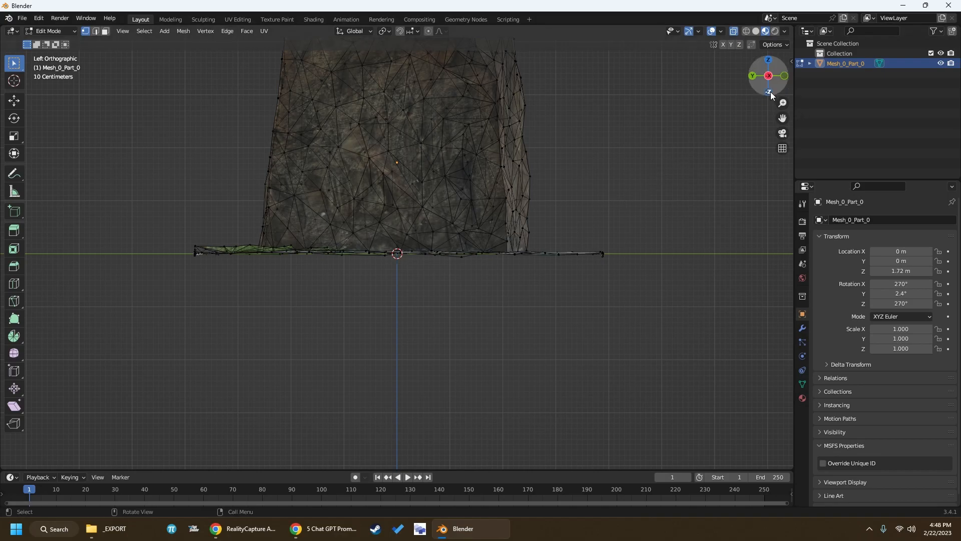
click(785, 76)
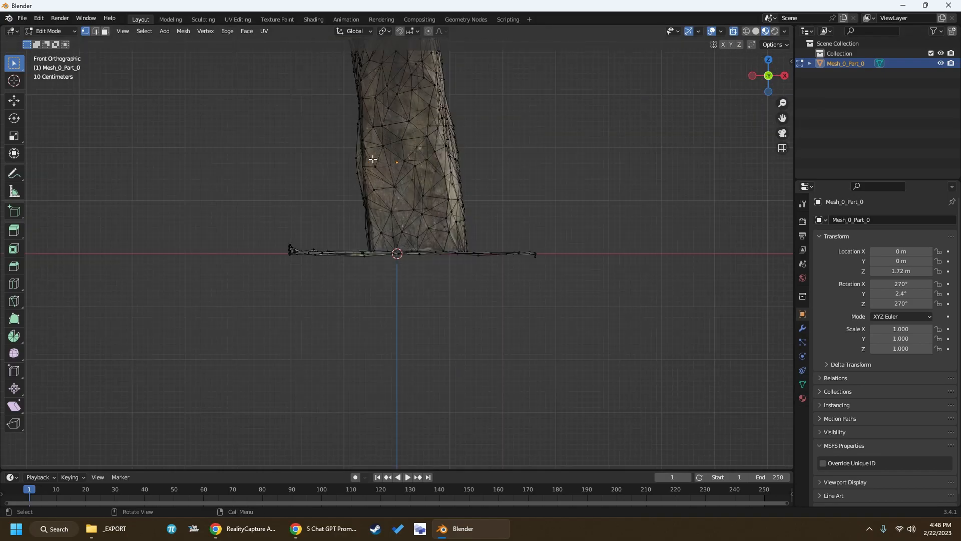
click(769, 61)
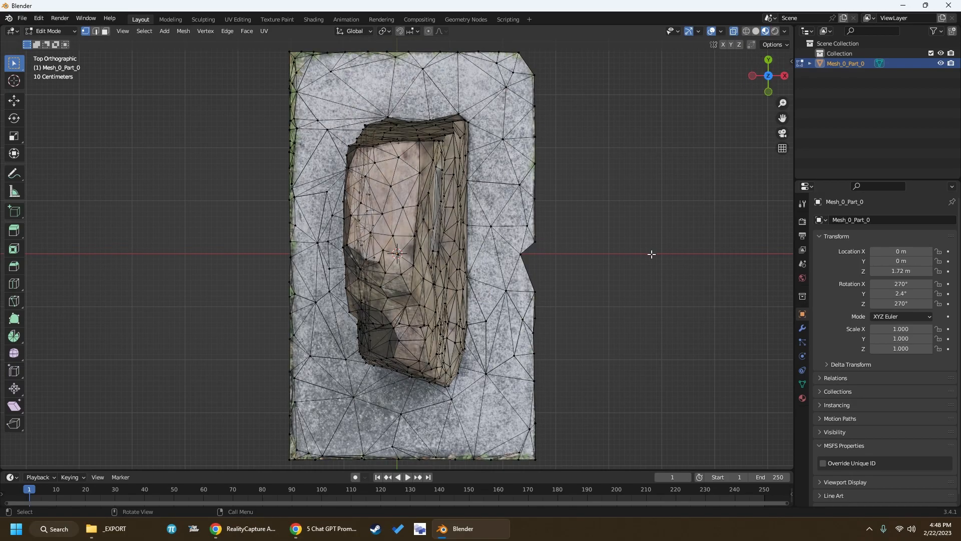
key(ctrl+z)
key(ctrl+z)
key(ctrl+z)
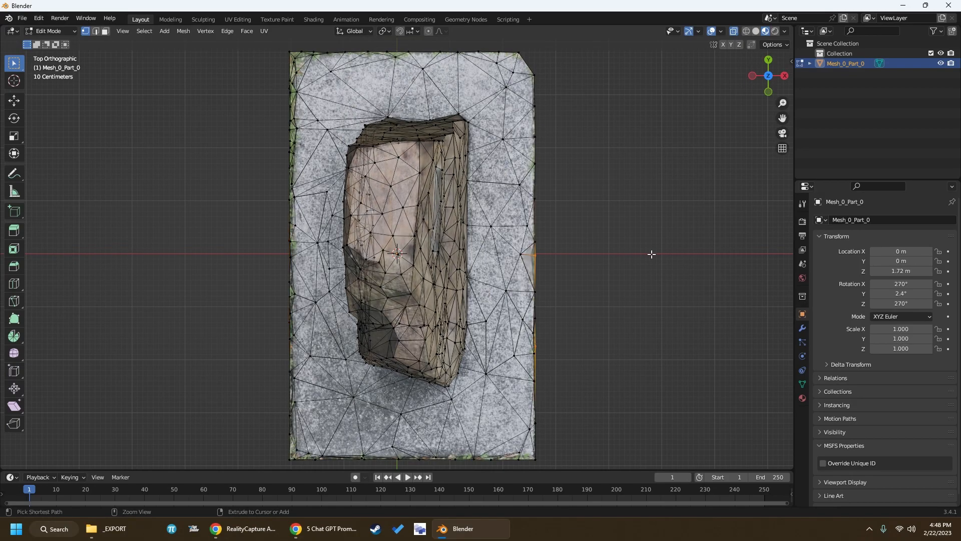
right_click(655, 289)
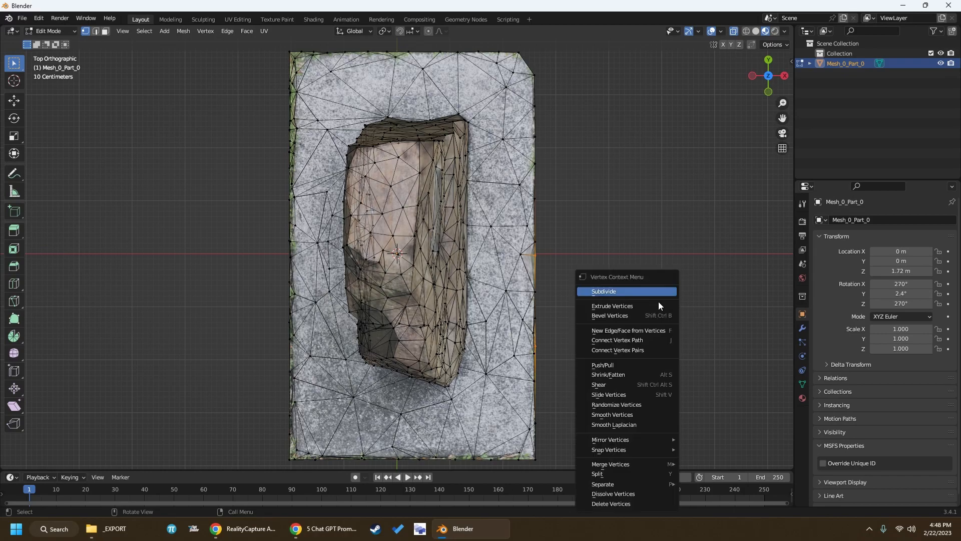
Return to Object Mode, deselect the mesh and examine the trimmed slab from the plaque side and the rear
click(784, 75)
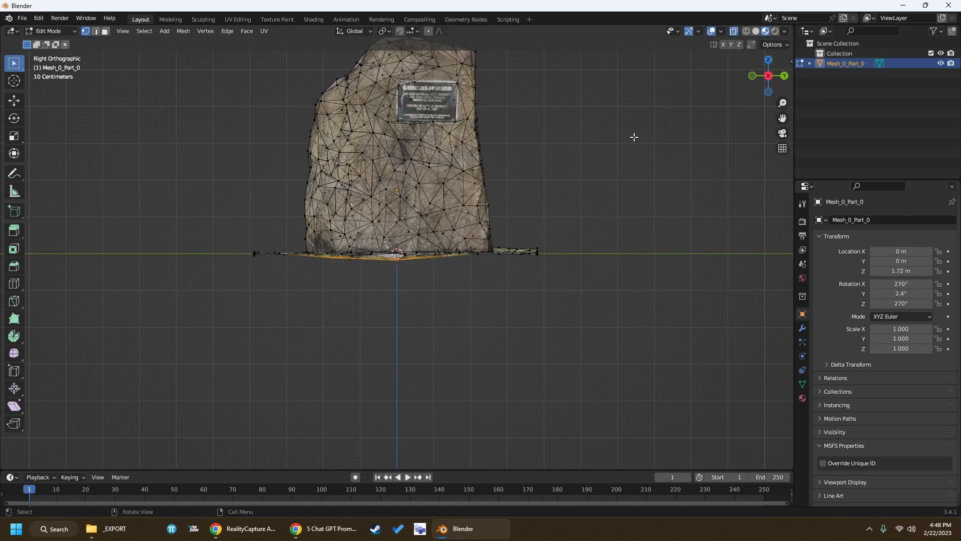
drag(658, 127, 641, 308)
drag(783, 117, 788, 228)
click(50, 31)
click(47, 42)
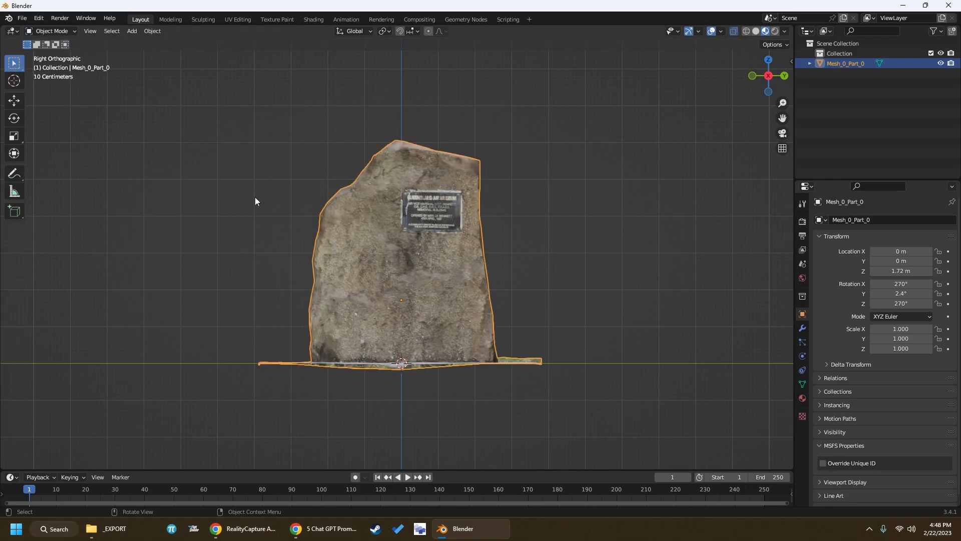
click(248, 260)
middle_drag(248, 261, 441, 301)
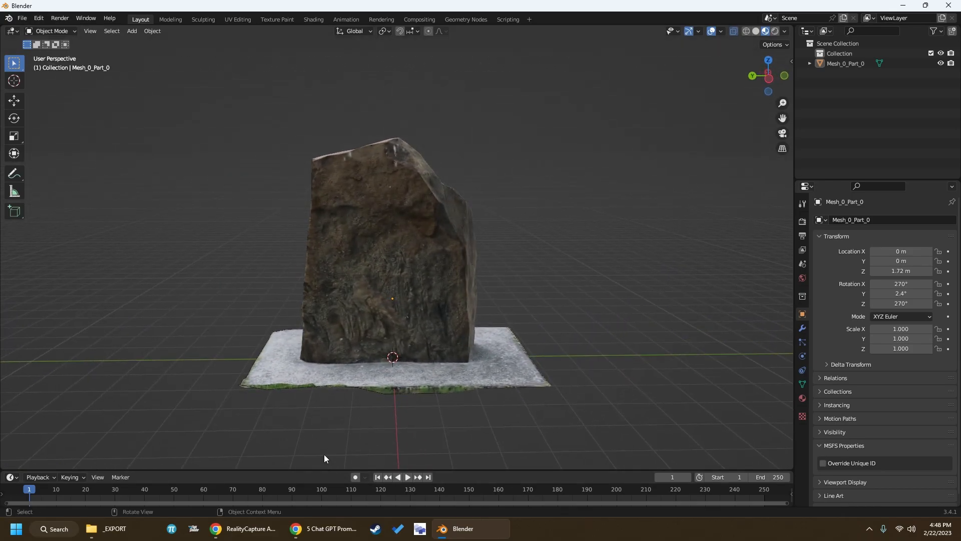
In Edit Mode, delete the grass vertices hanging below the middle of the slab's rear edge
click(55, 33)
click(56, 50)
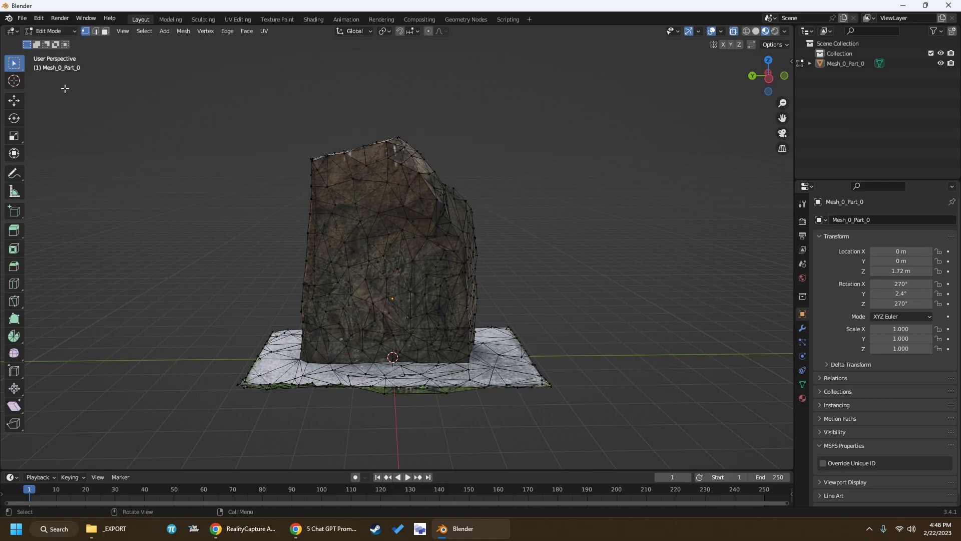
click(388, 395)
right_click(424, 412)
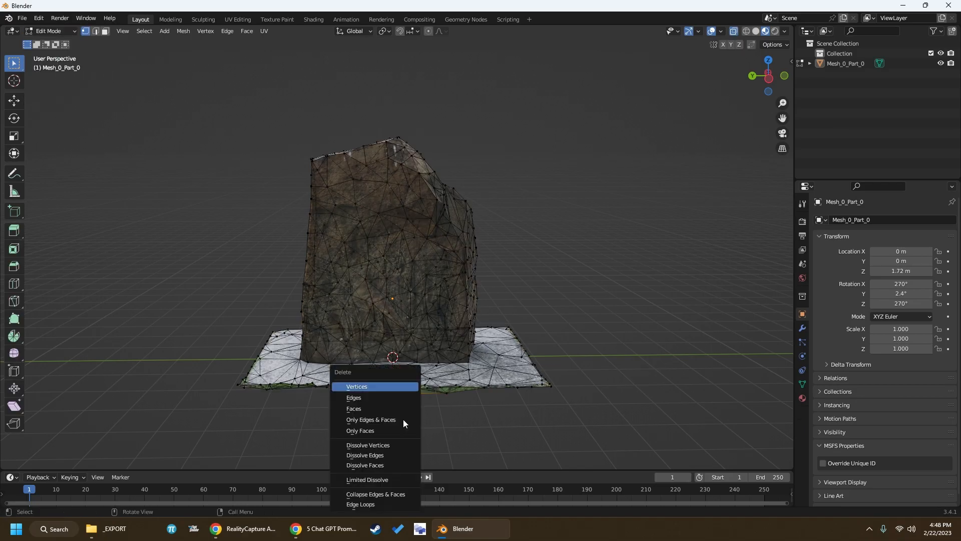
key(Escape)
drag(433, 399, 459, 389)
key(x)
click(424, 390)
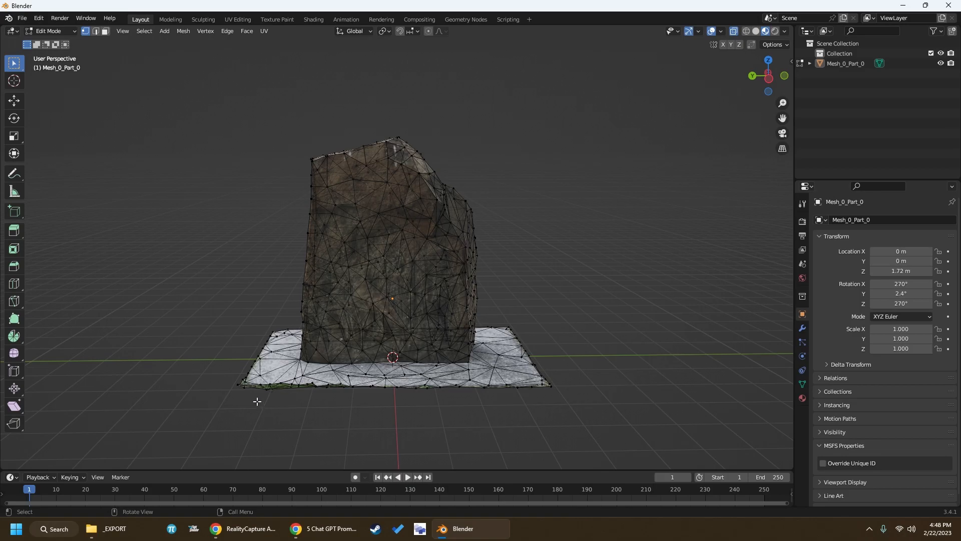
Delete the grass vertex hanging below the slab's rear edge near the +Y corner
scroll(257, 403, up, 4)
drag(783, 118, 951, 5)
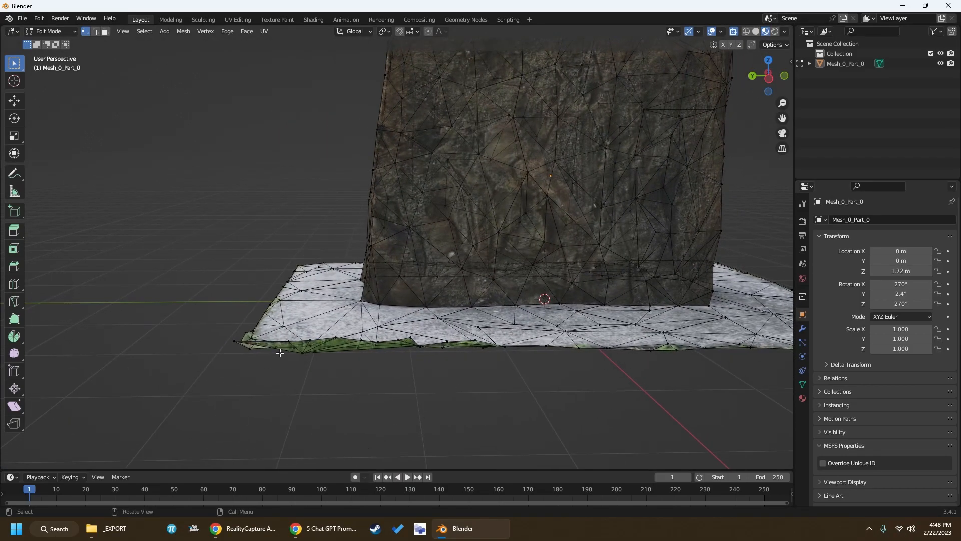
alt+click(313, 356)
key(x)
click(320, 377)
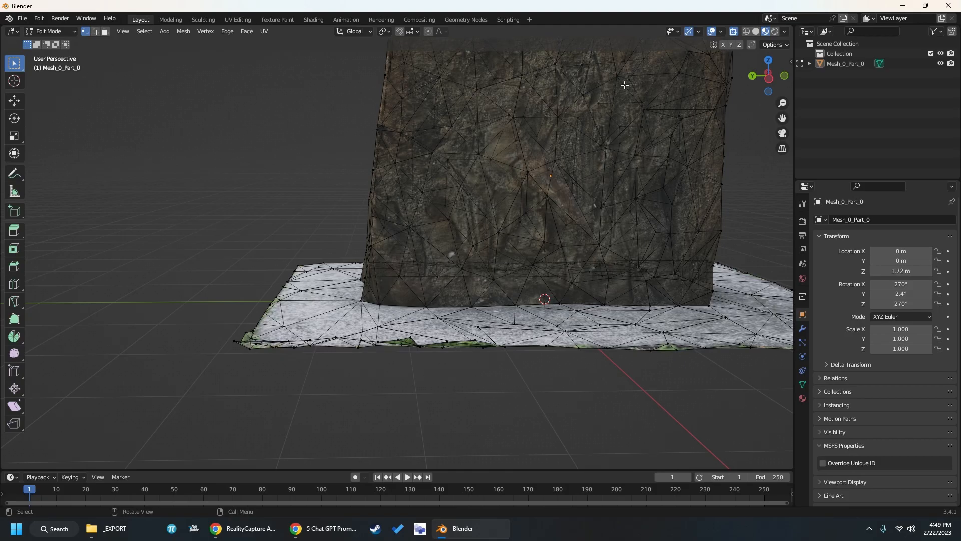
Delete the grassy stray vertices along the slab's rear edge leading up to the +Y corner
middle_drag(304, 160, 438, 179)
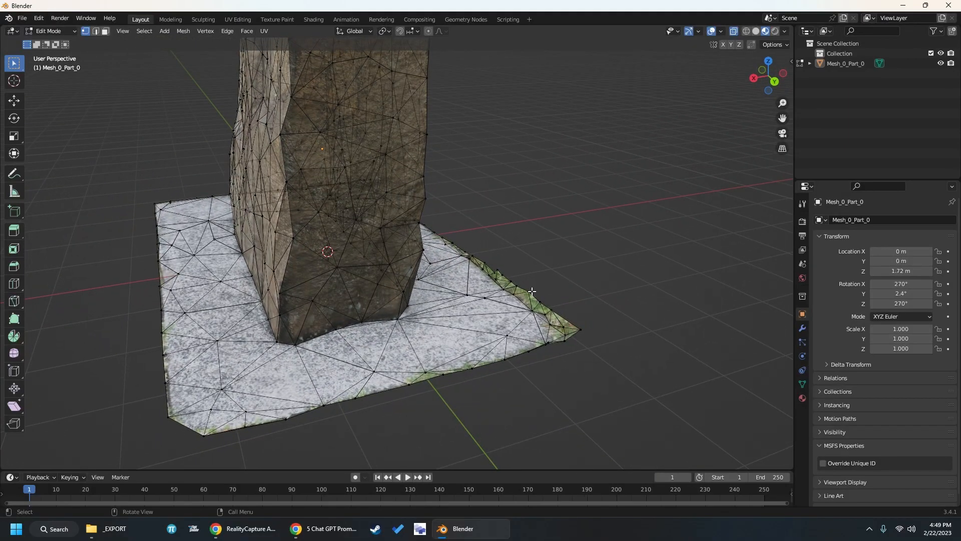
drag(508, 276, 527, 285)
key(x)
click(527, 284)
click(501, 275)
key(x)
click(509, 281)
click(528, 291)
key(x)
click(543, 303)
Trim the remaining grassy vertices around the slab's pointed rear corner by deleting them
drag(540, 299, 559, 315)
key(x)
click(552, 310)
key(x)
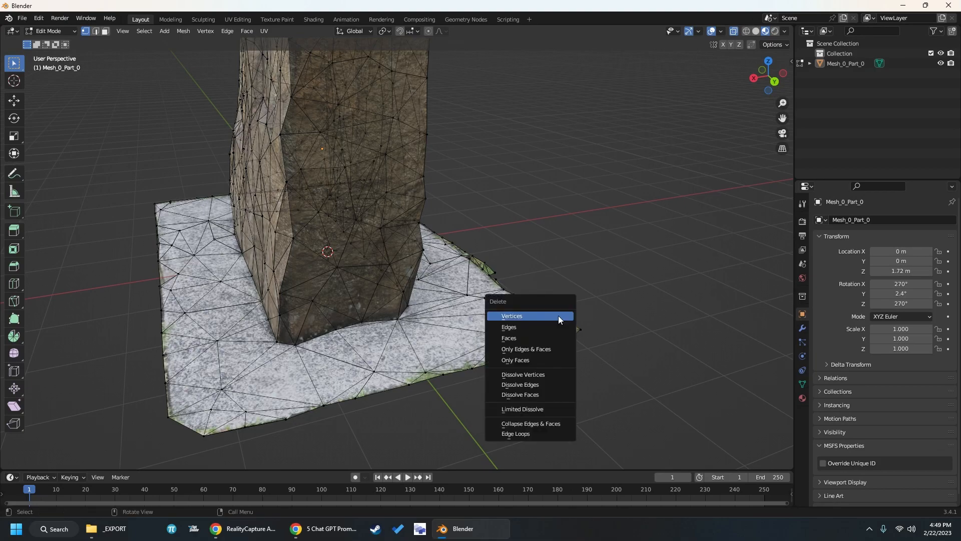
click(555, 317)
drag(573, 324, 566, 346)
key(x)
click(580, 339)
Delete the protruding vertex on the slab's long rear edge
middle_drag(587, 330, 483, 375)
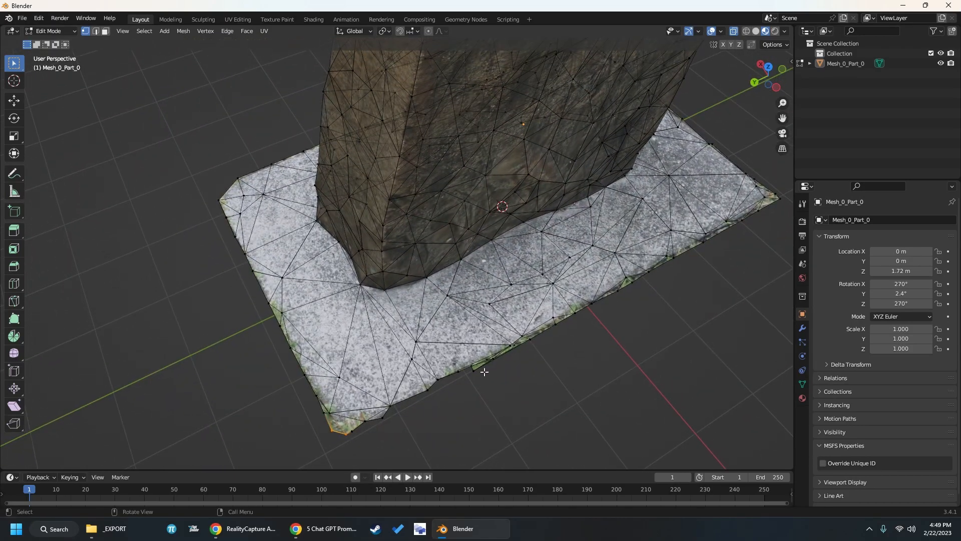
click(473, 373)
key(x)
click(473, 377)
scroll(523, 362, down, 3)
middle_drag(459, 358, 471, 314)
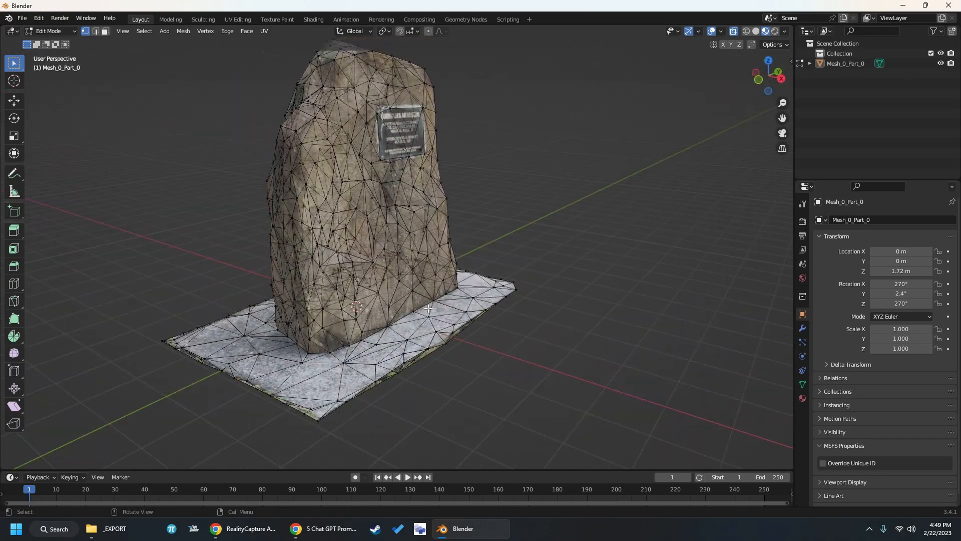
Return to Object Mode and examine the cleaned-up monument from all sides, including the base edges and the plaque
click(64, 31)
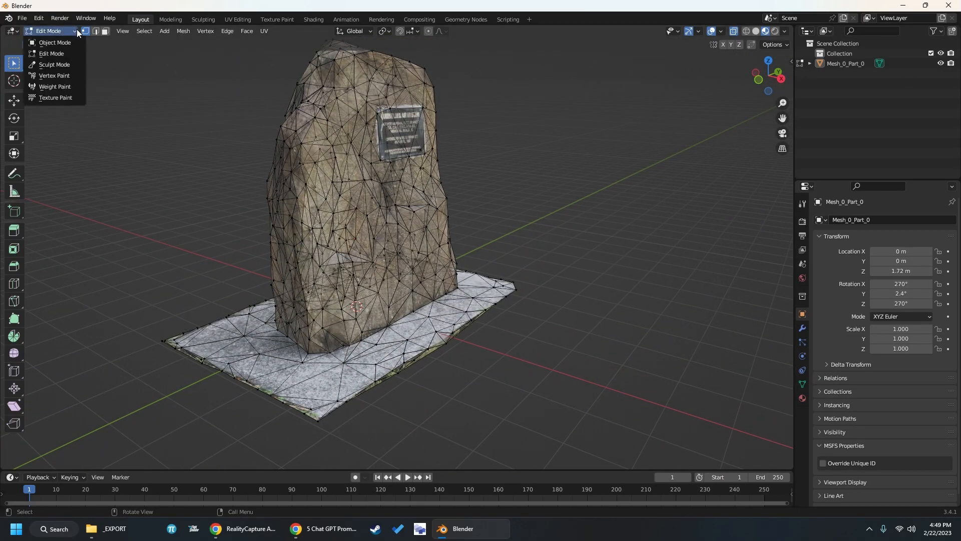
click(72, 38)
scroll(449, 277, down, 1)
middle_drag(545, 272, 223, 273)
middle_drag(591, 260, 398, 245)
scroll(368, 155, up, 5)
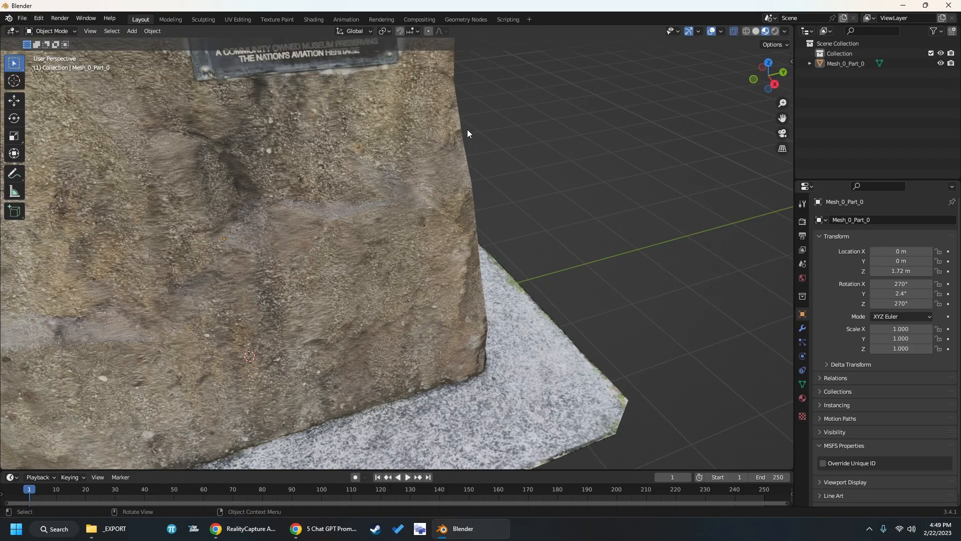
middle_drag(403, 124, 450, 287)
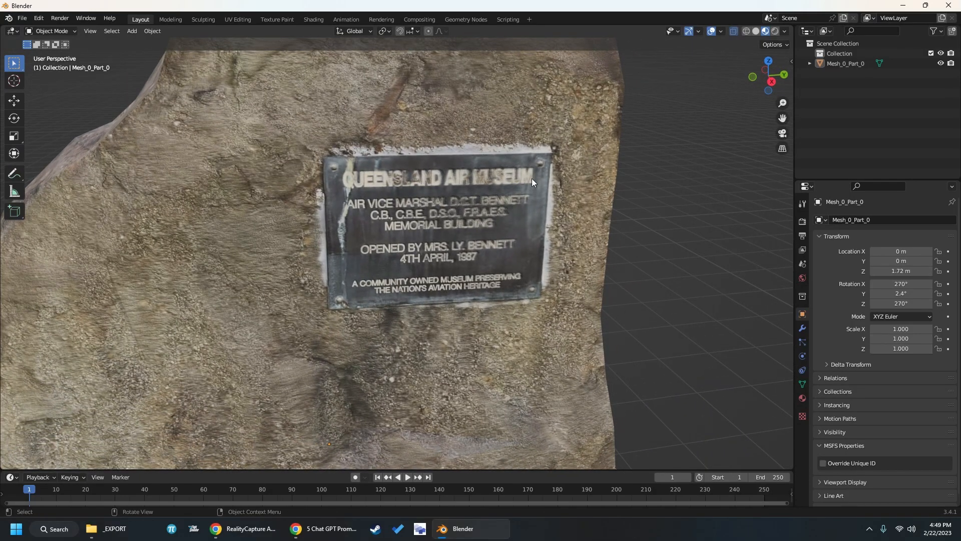
scroll(395, 257, down, 5)
middle_drag(392, 227, 443, 224)
scroll(444, 229, up, 5)
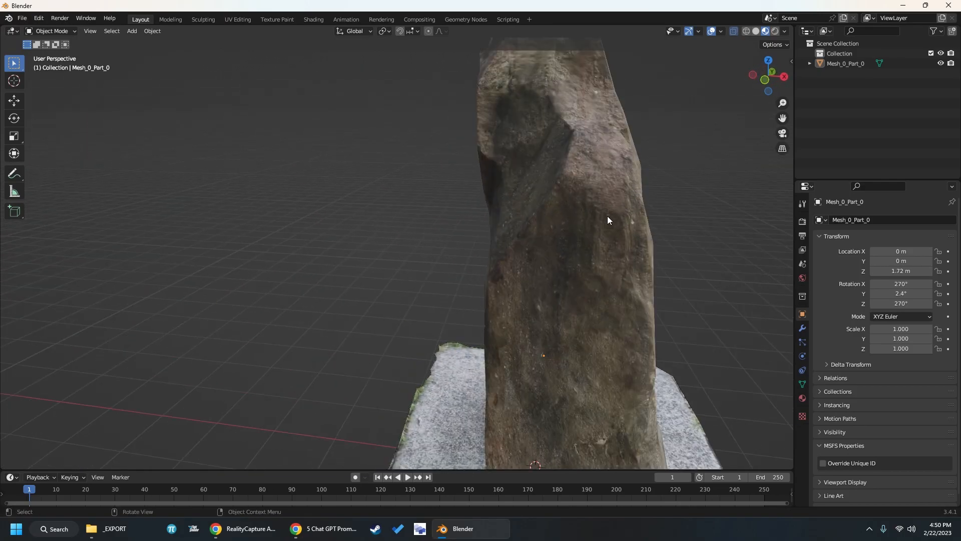
scroll(609, 216, down, 5)
middle_drag(650, 256, 554, 255)
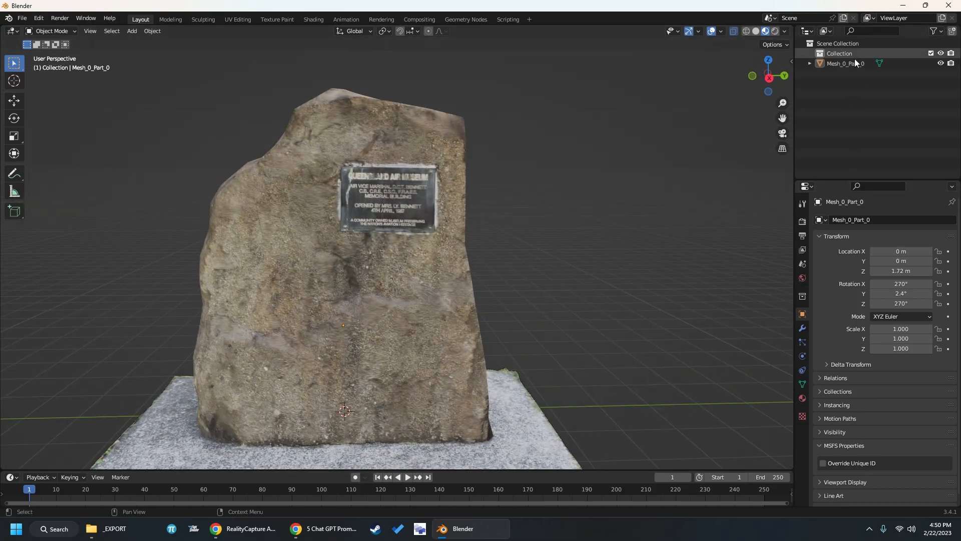
Rename the scene's collection TEST_1000 and copy that name for reuse
click(810, 63)
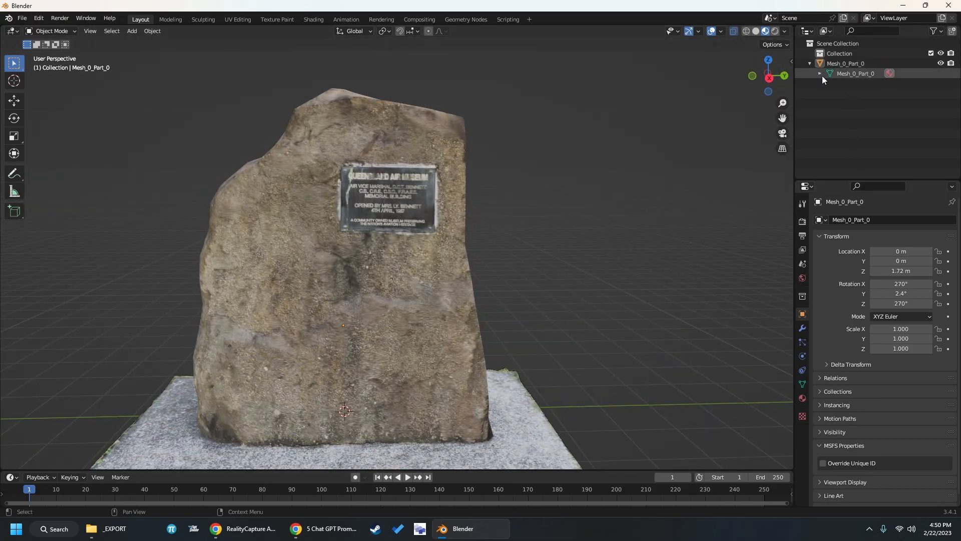
double_click(847, 44)
click(848, 53)
double_click(849, 53)
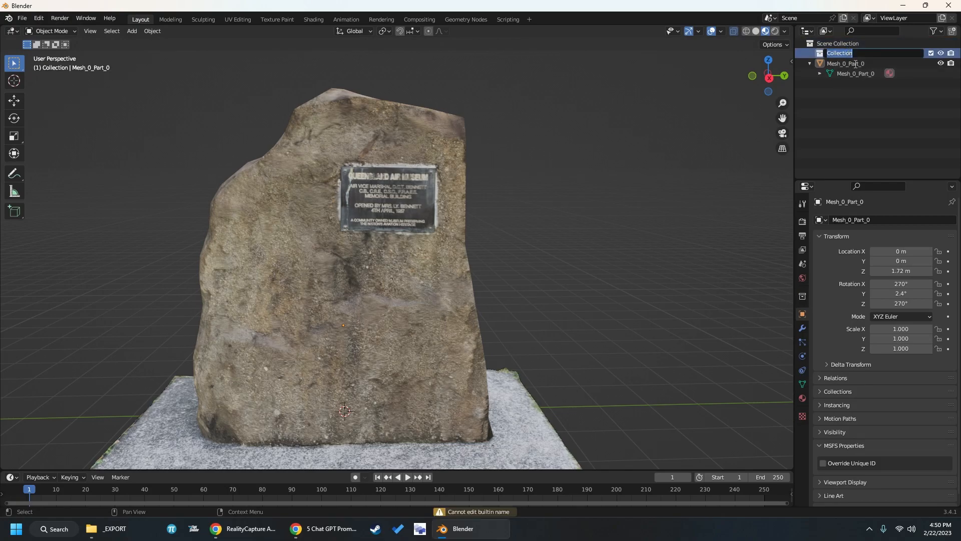
text(t)
key(BackSpace)
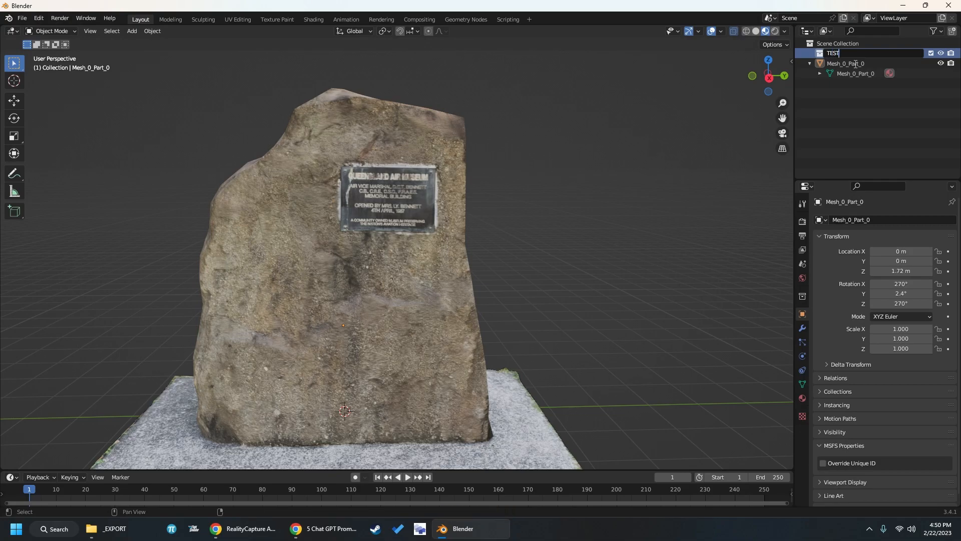
text(10)
text(_)
key(ctrl+a)
key(ctrl+c)
Rename the rock object and its mesh data to TEST_1000 using the copied name
double_click(860, 64)
key(ctrl+v)
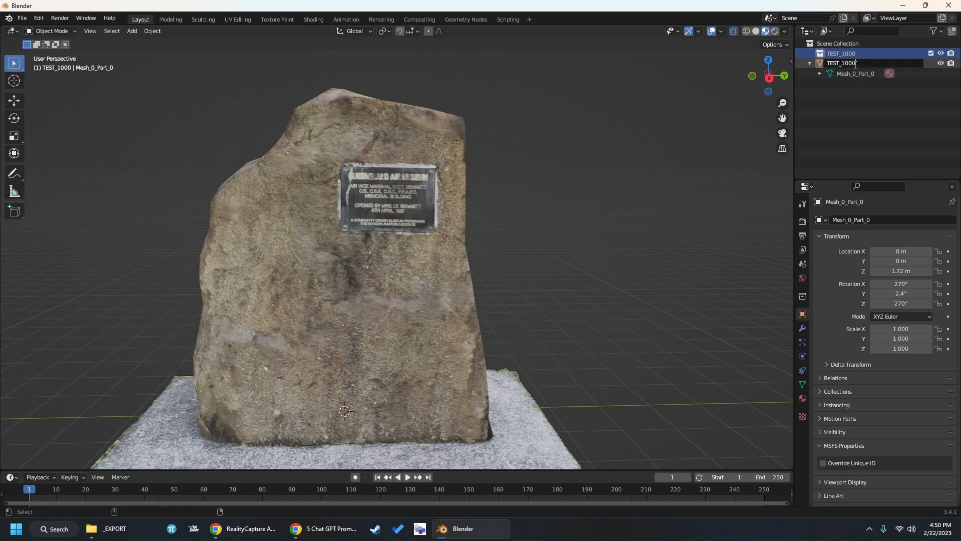
key(Return)
double_click(858, 74)
key(ctrl+v)
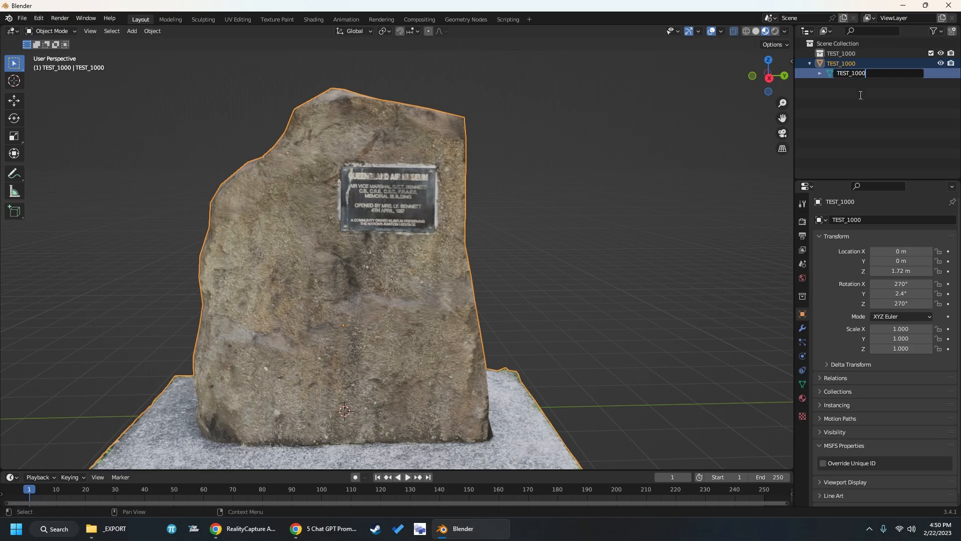
key(Return)
Rename the rock's default_tex0 material to TEST_1000 and move the object into the TEST_1000 collection
click(820, 74)
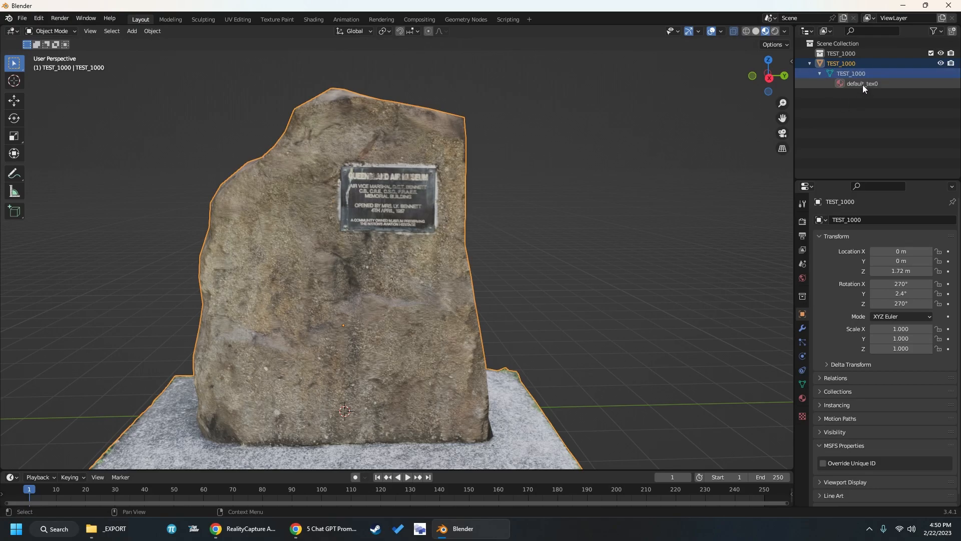
click(863, 84)
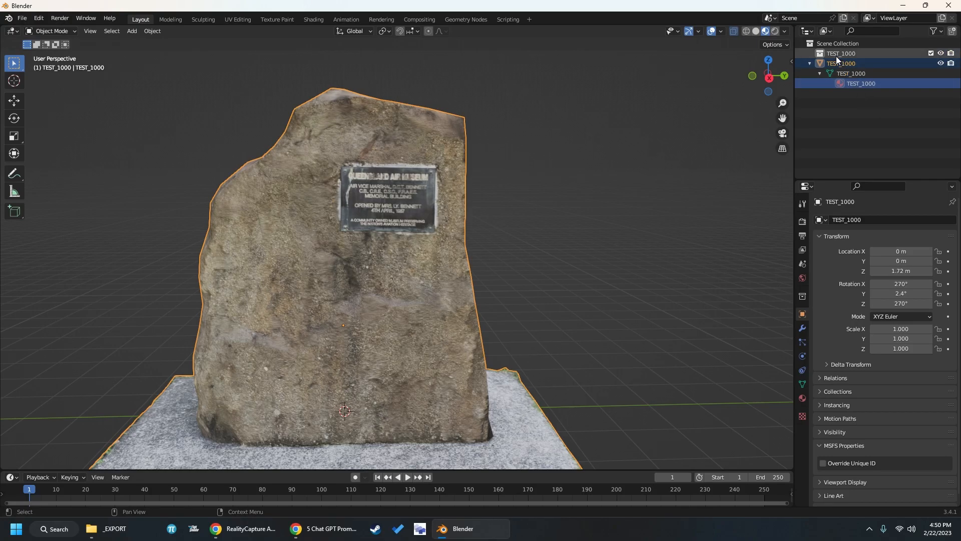
drag(819, 62, 834, 56)
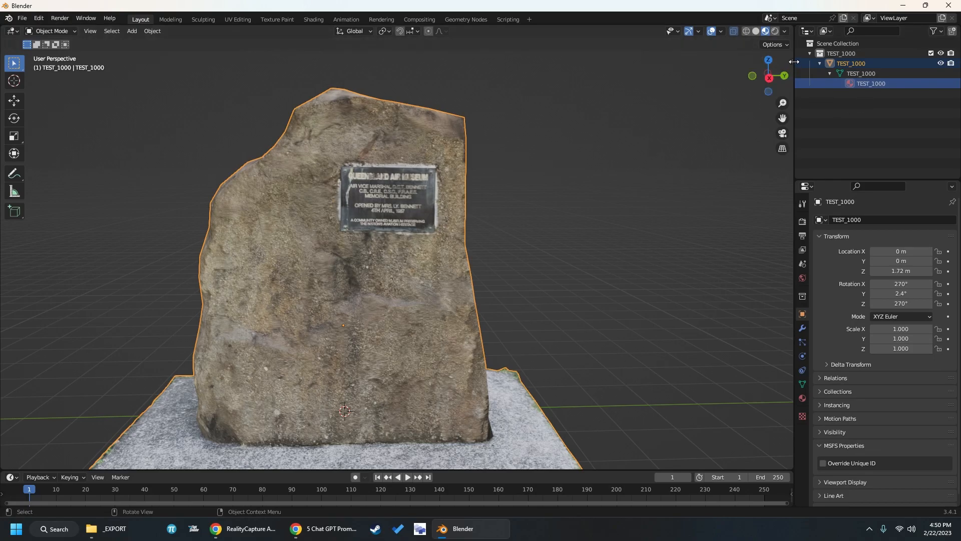
Show the Multi-Export glTF 2.0 settings and point the exported textures to a relative texture folder
drag(793, 61, 585, 145)
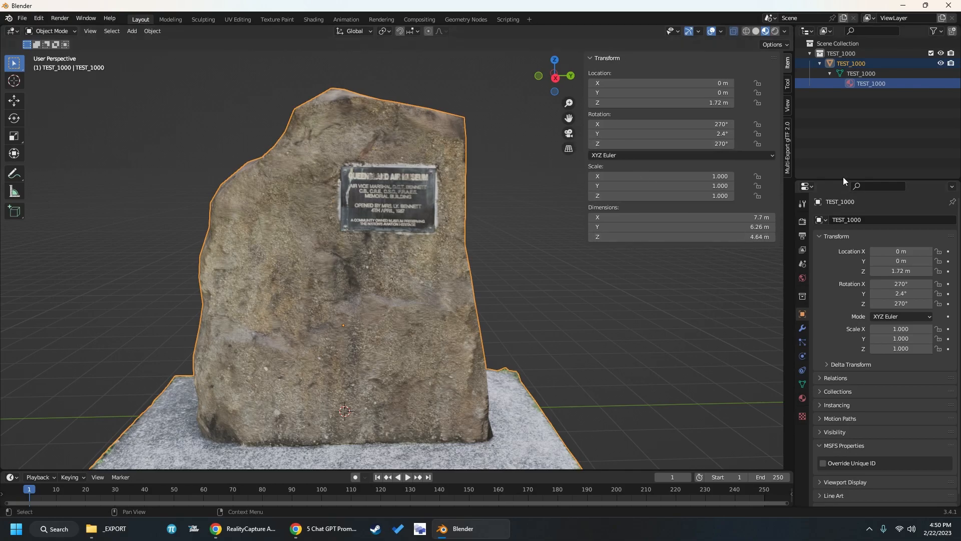
click(788, 148)
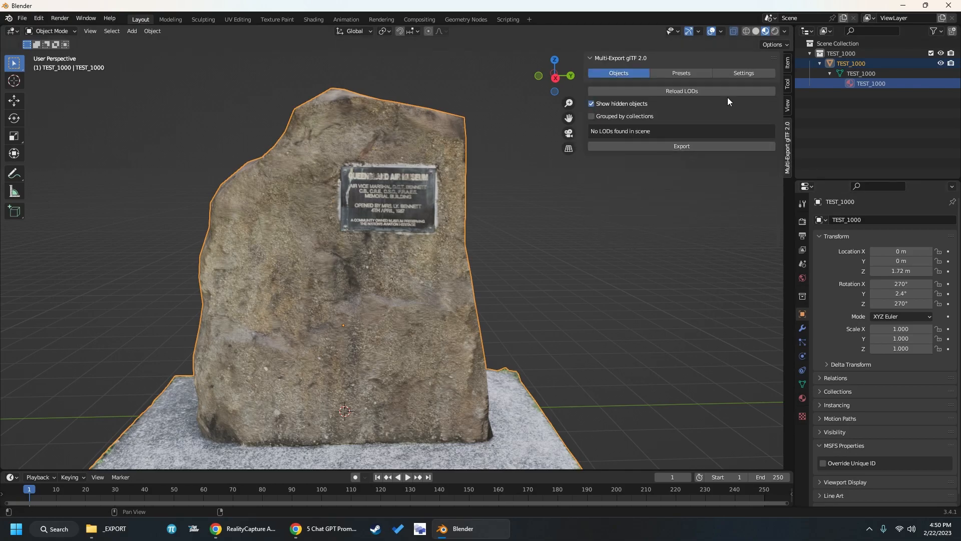
click(744, 73)
click(700, 103)
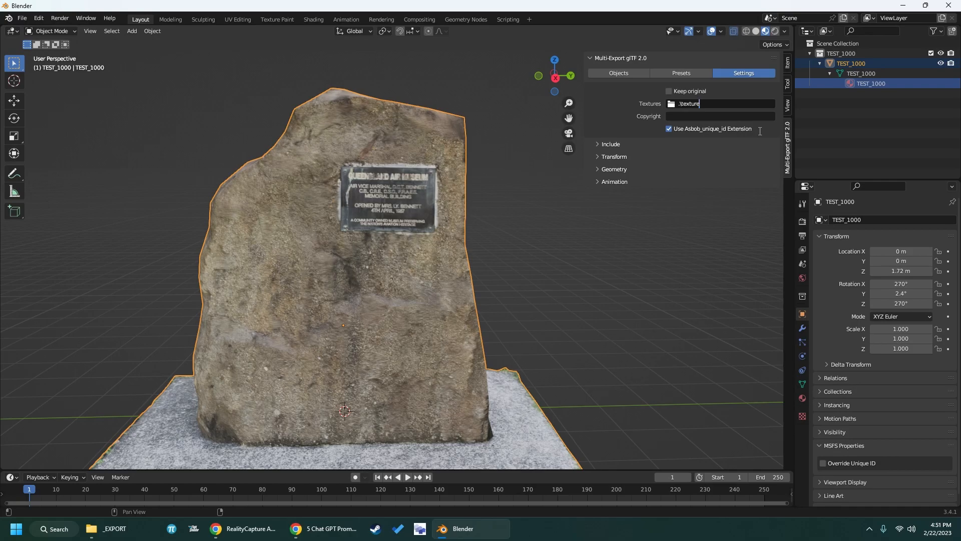
Exclude vertex colors from the glTF export geometry and check the include, transform and animation options
click(599, 145)
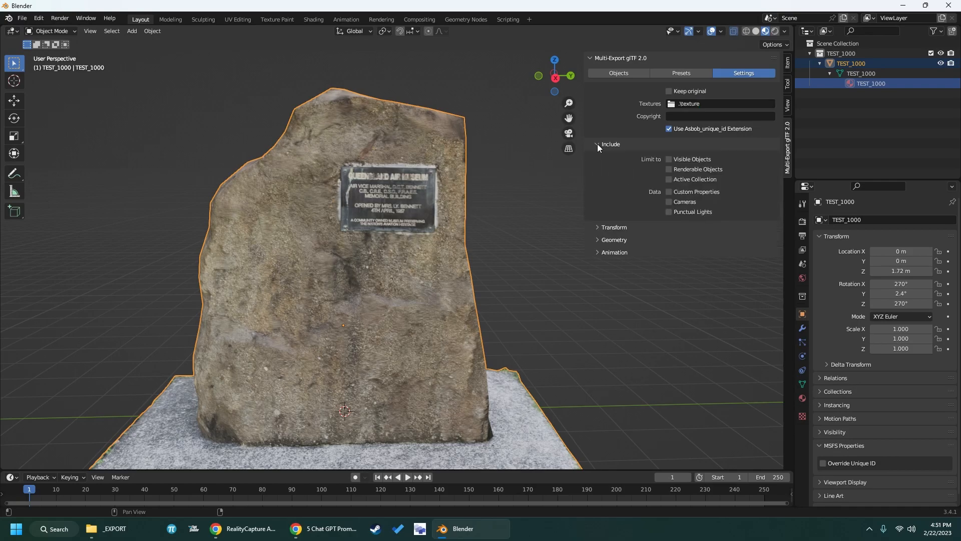
click(597, 144)
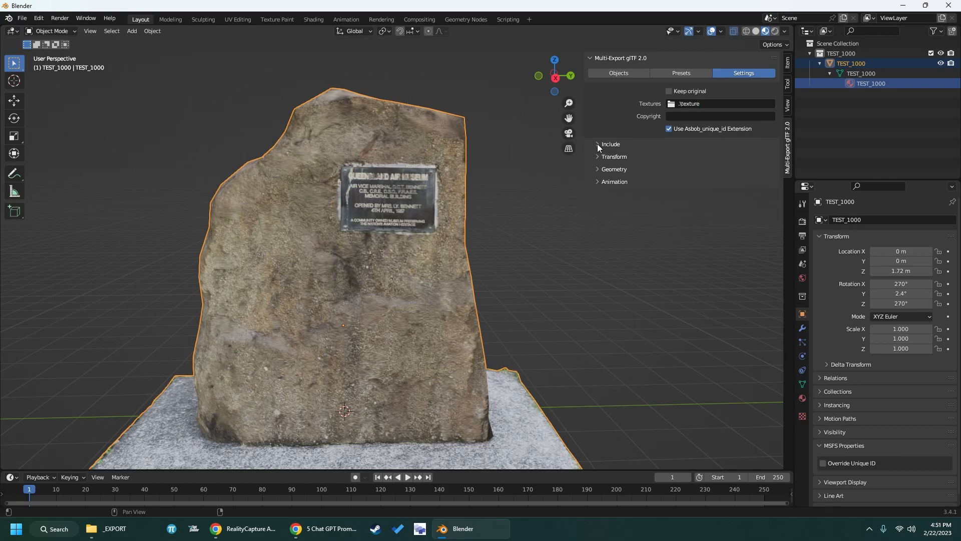
click(598, 156)
click(598, 156)
click(598, 169)
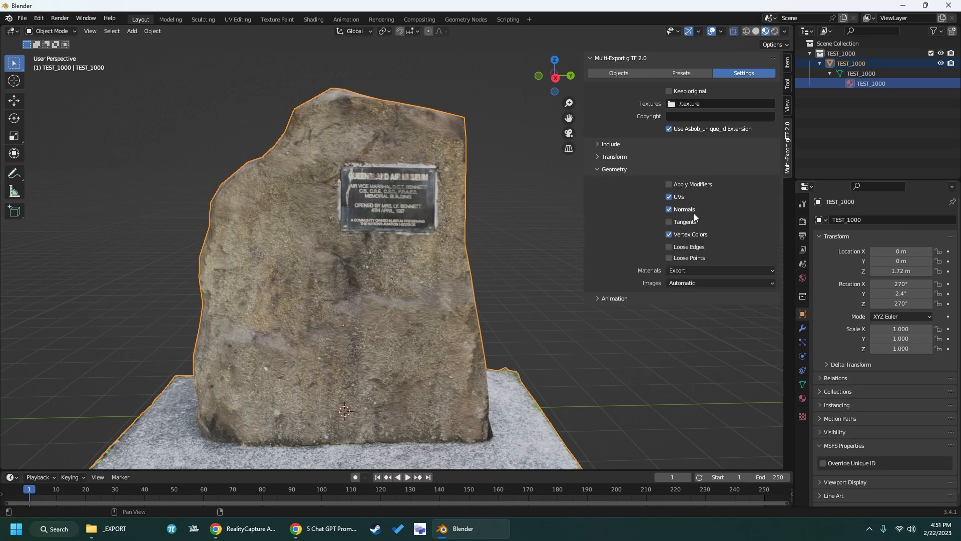
click(669, 234)
click(599, 300)
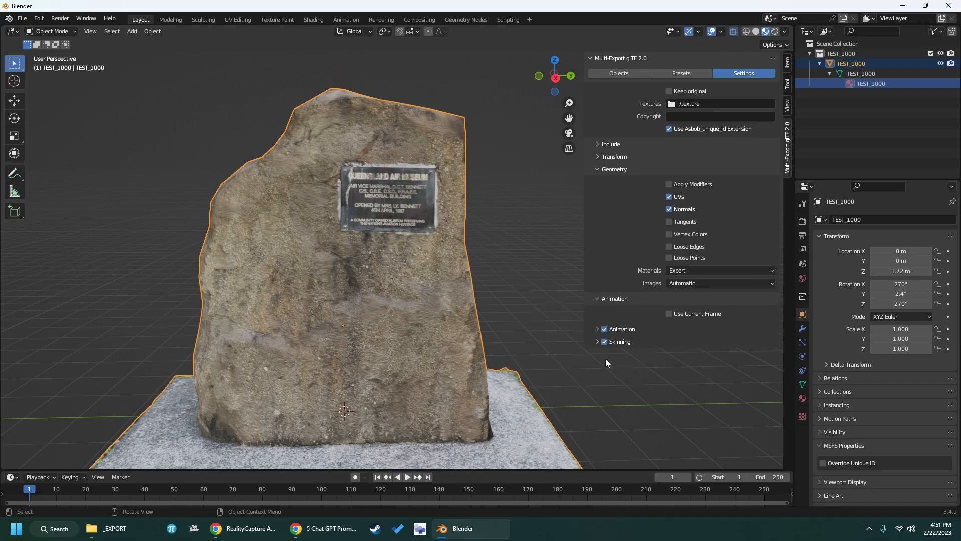
Reload the export LODs, group them by collections and enable XML generation for TEST_1000
click(686, 73)
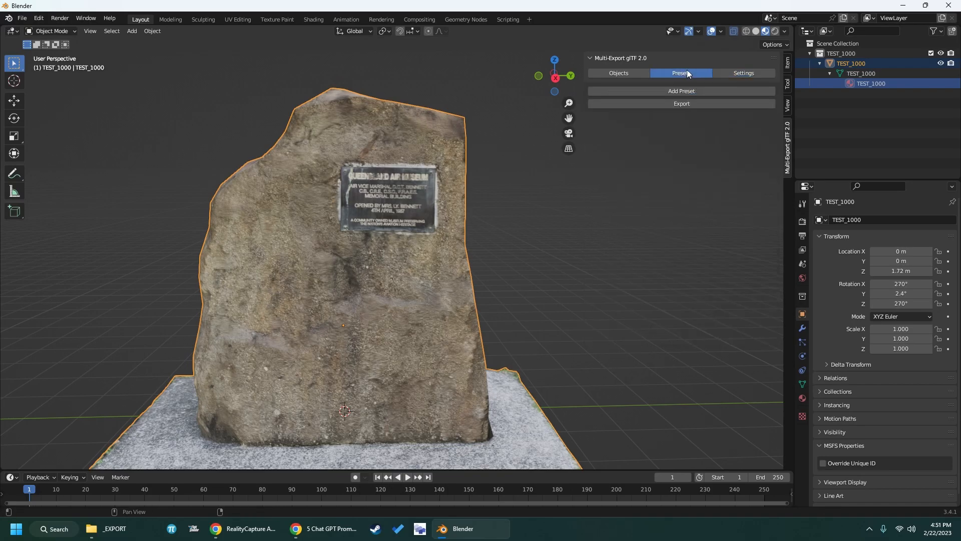
click(632, 72)
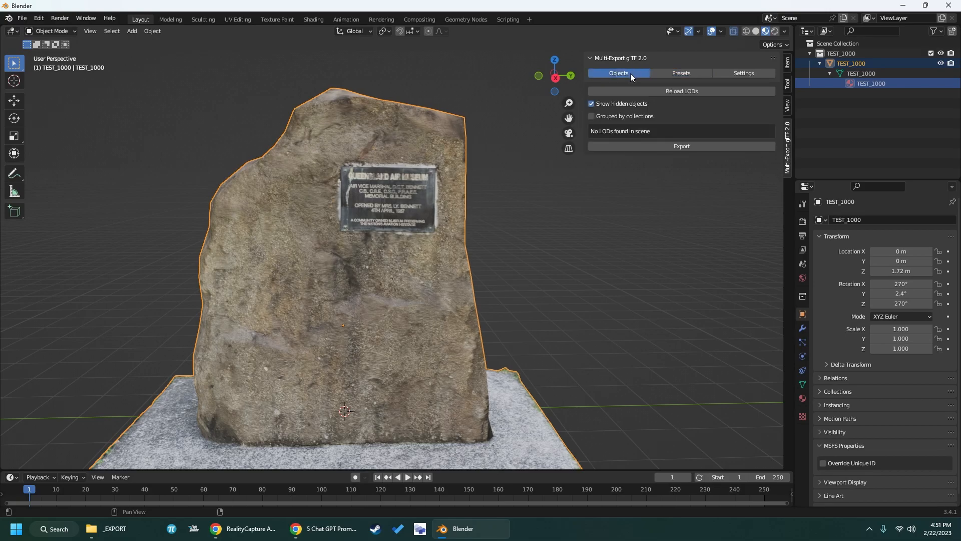
click(677, 91)
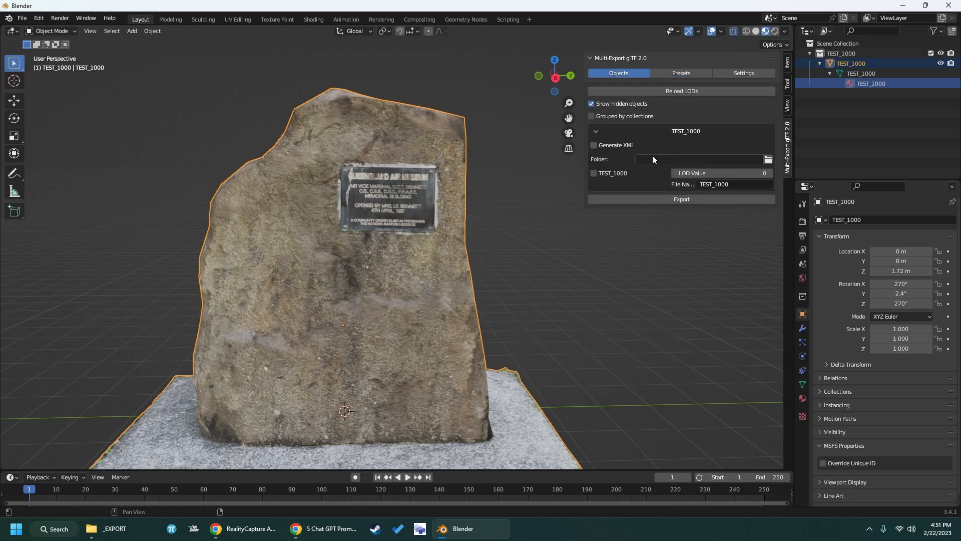
click(592, 117)
click(593, 145)
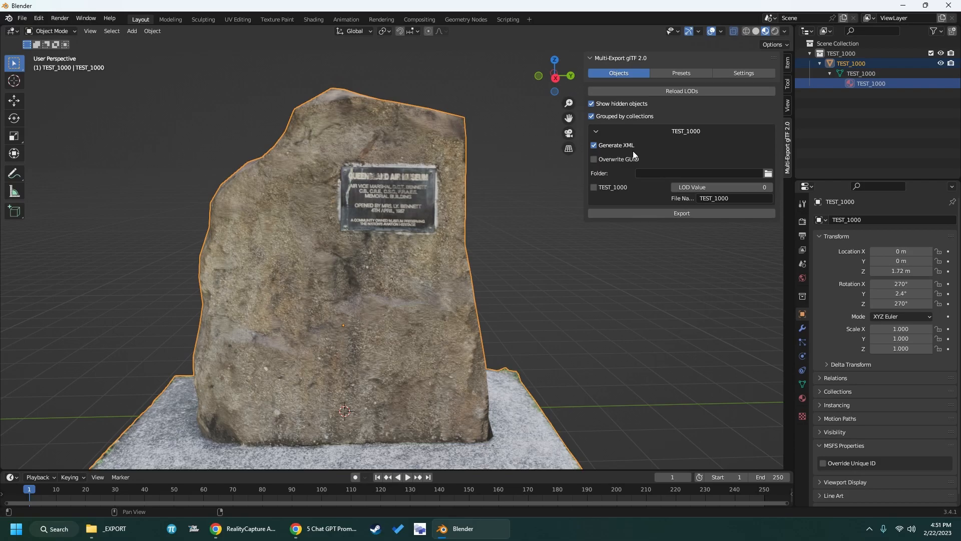
Include TEST_1000 in the export with a LOD value of 100 and try to export it
click(594, 187)
click(763, 187)
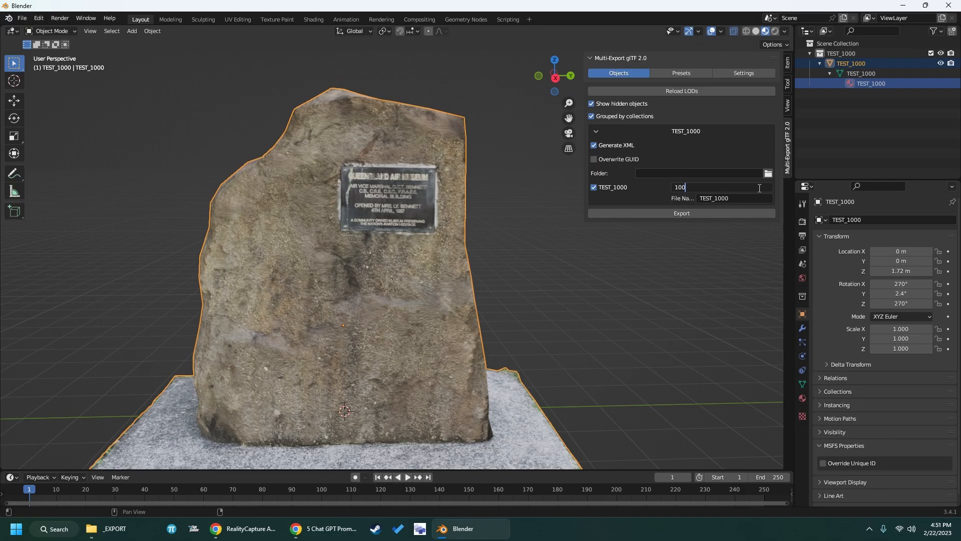
key(Return)
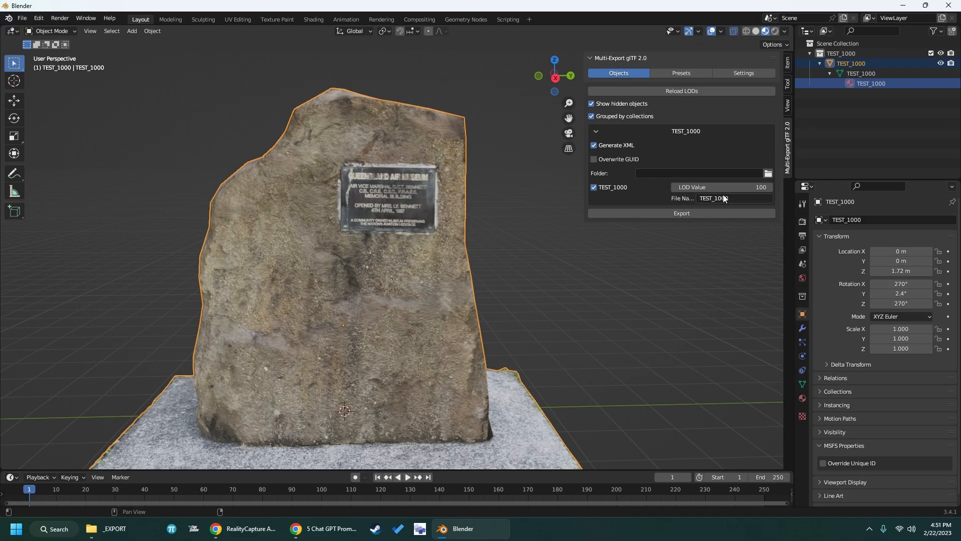
click(698, 212)
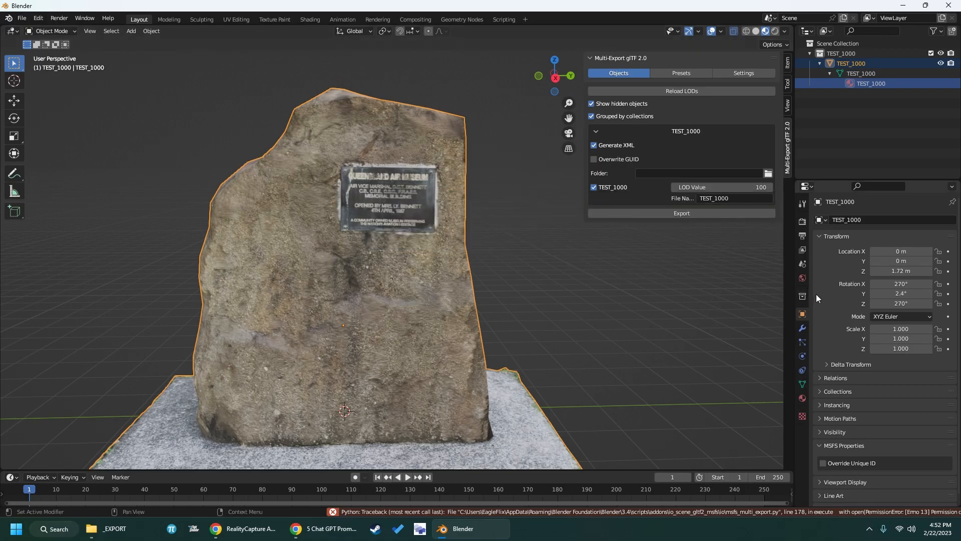
Switch to File Explorer to check TEST_1000_u0_v0_diffuse.jpeg in the _EXPORT folder, and return to Blender
click(107, 528)
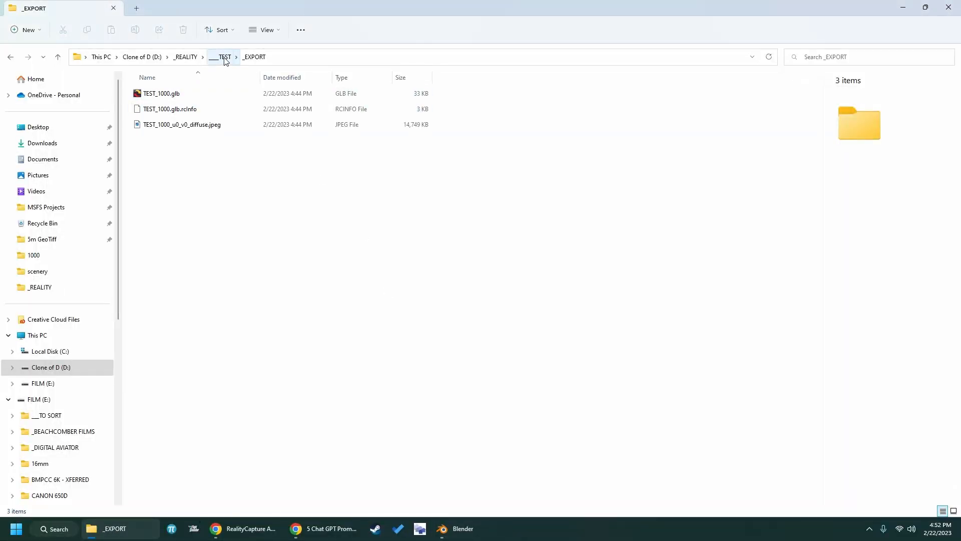
click(209, 126)
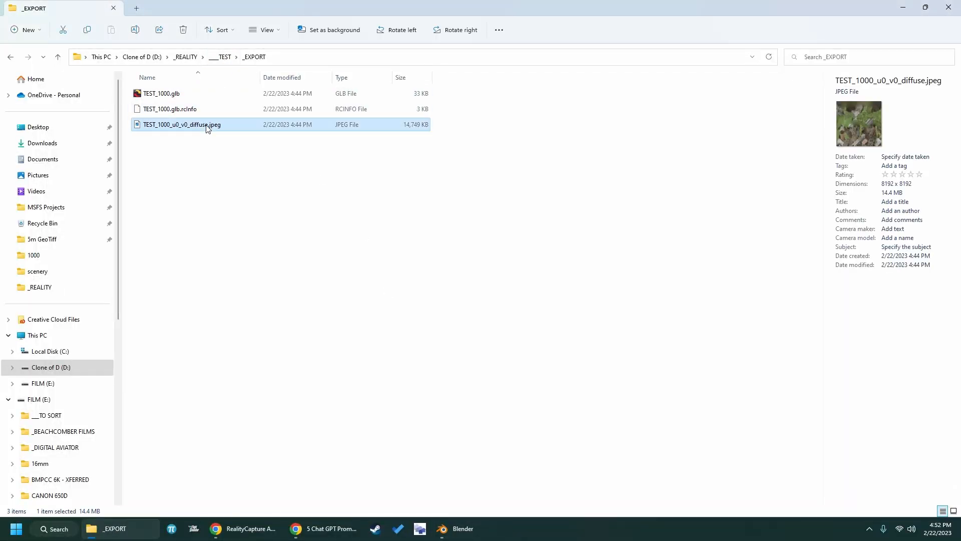
right_click(209, 126)
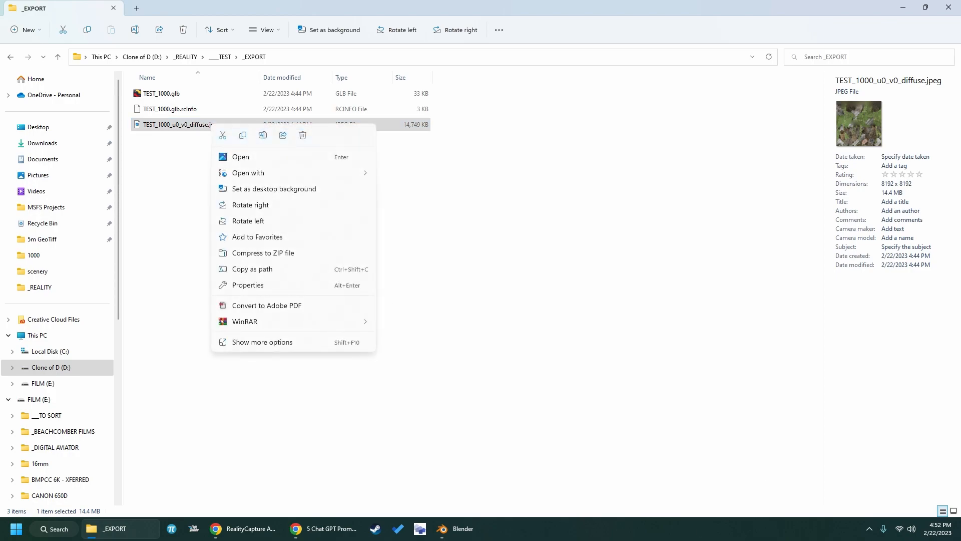
key(Return)
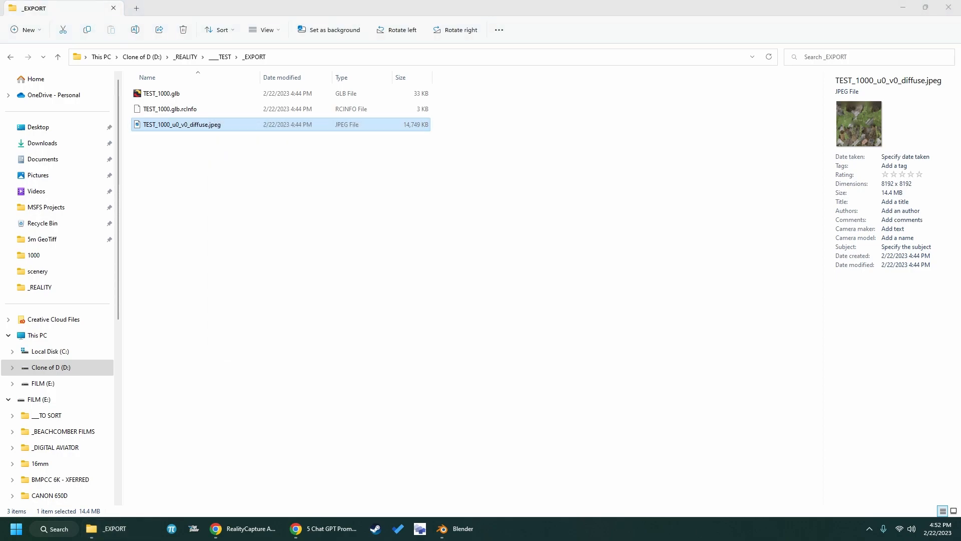
click(453, 532)
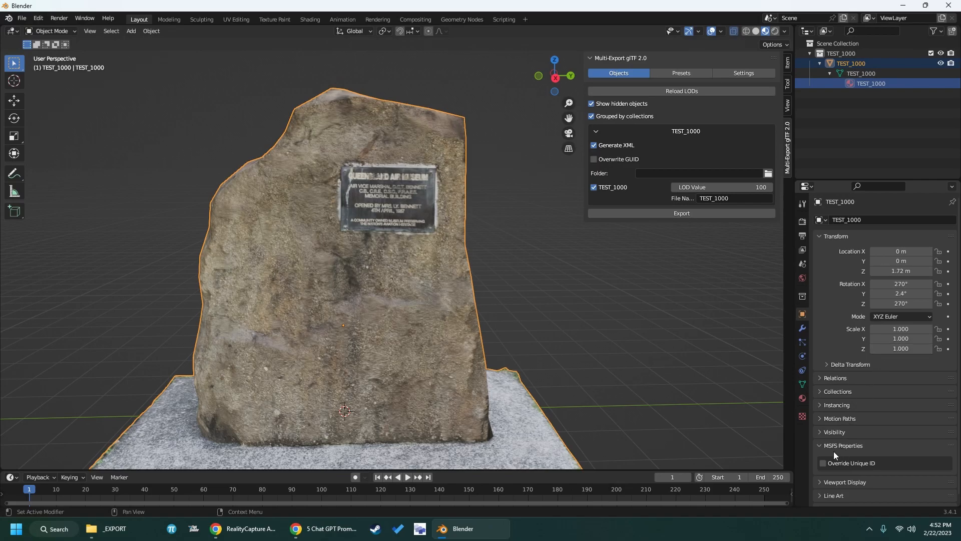
click(824, 462)
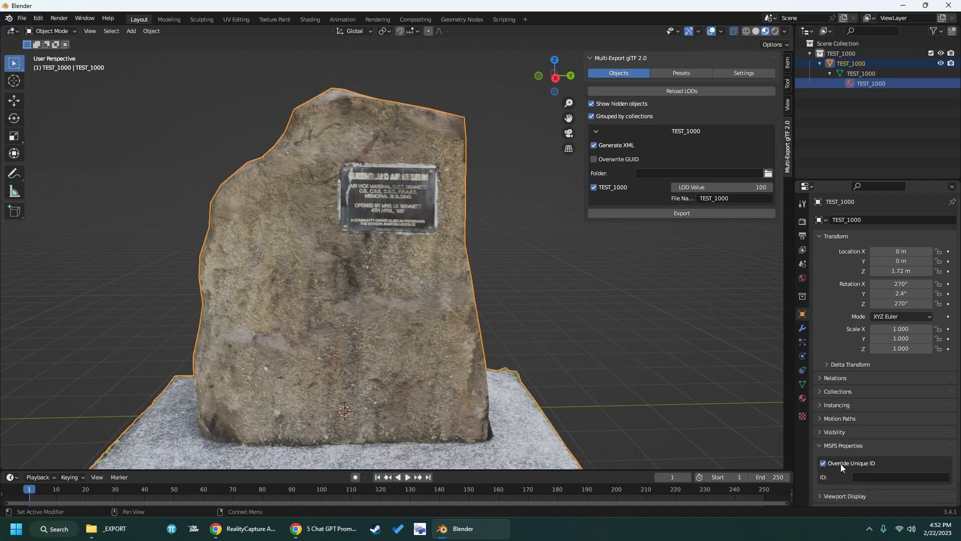
scroll(884, 461, down, 1)
click(823, 442)
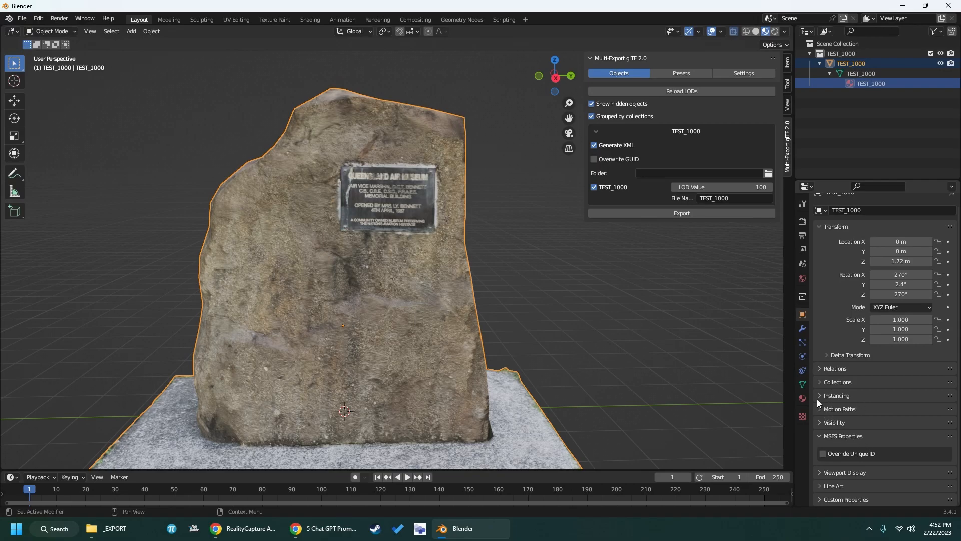
Set the TEST_1000 material's MSFS type to Standard and look through its render, gameplay and UV parameters
click(803, 399)
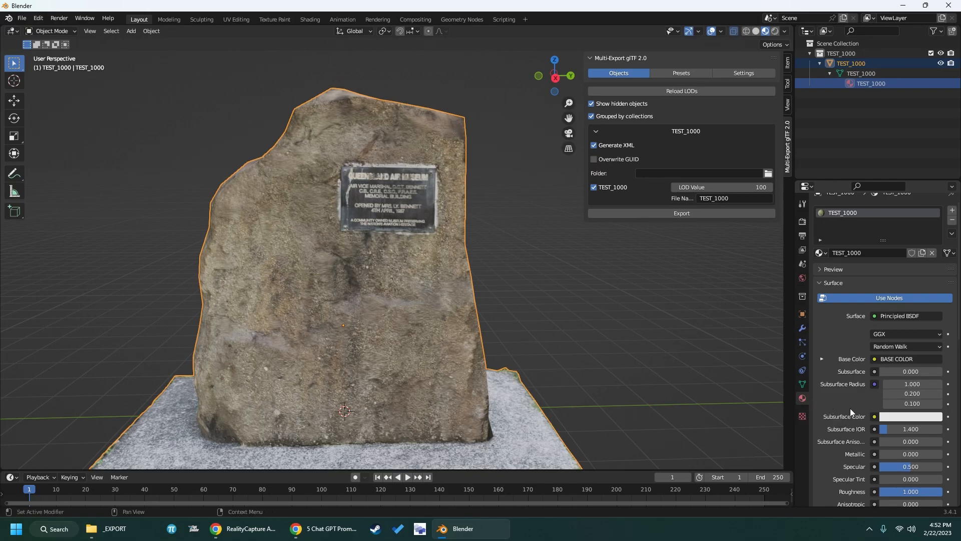
scroll(876, 407, down, 10)
scroll(878, 402, down, 8)
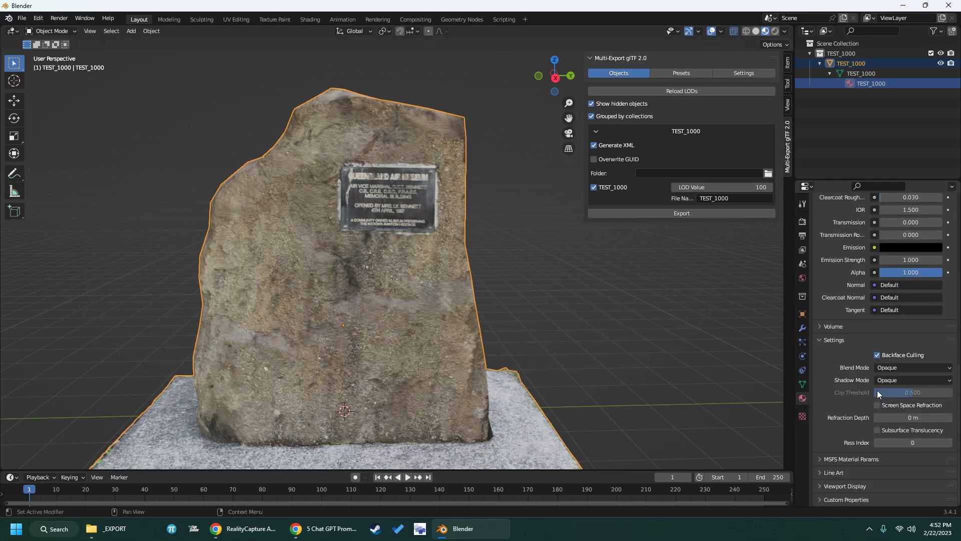
click(821, 459)
scroll(834, 445, down, 1)
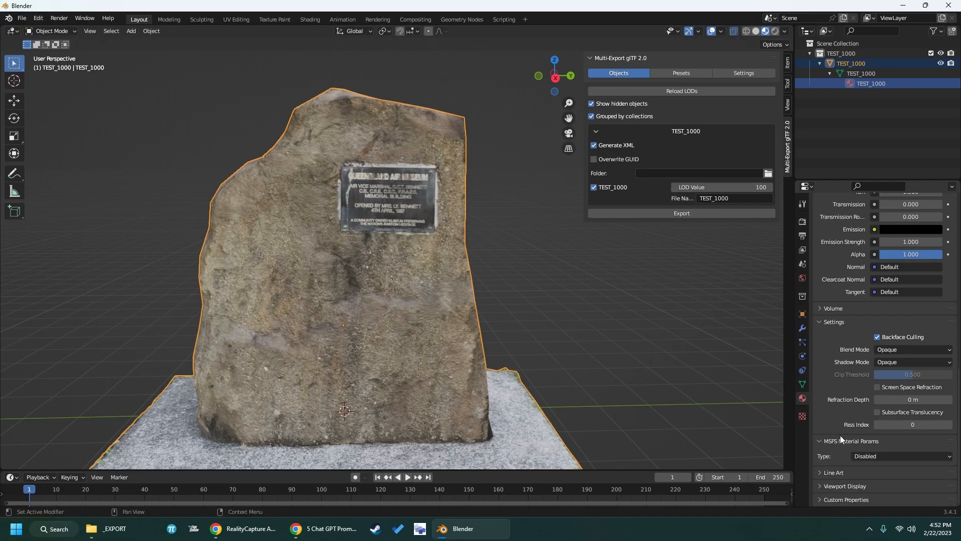
click(860, 456)
click(867, 434)
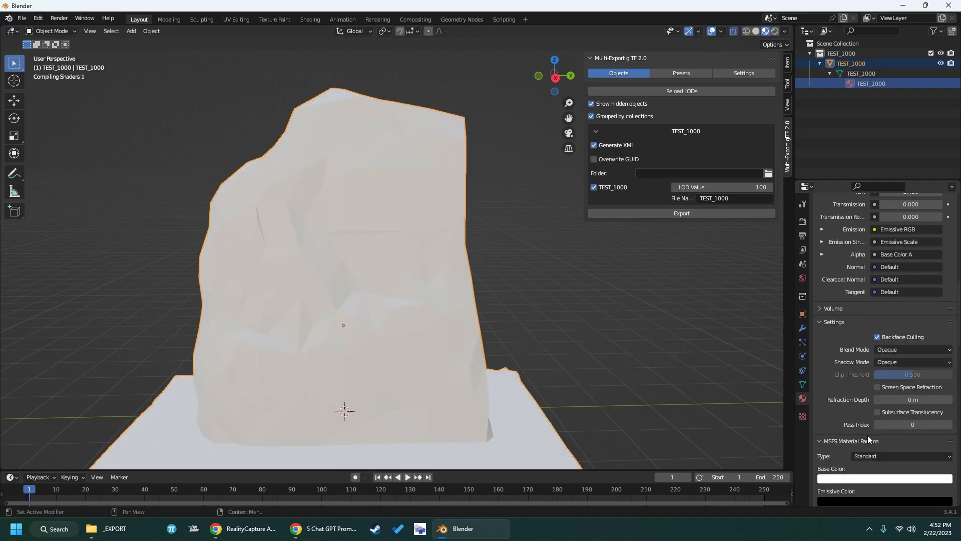
scroll(831, 384, down, 10)
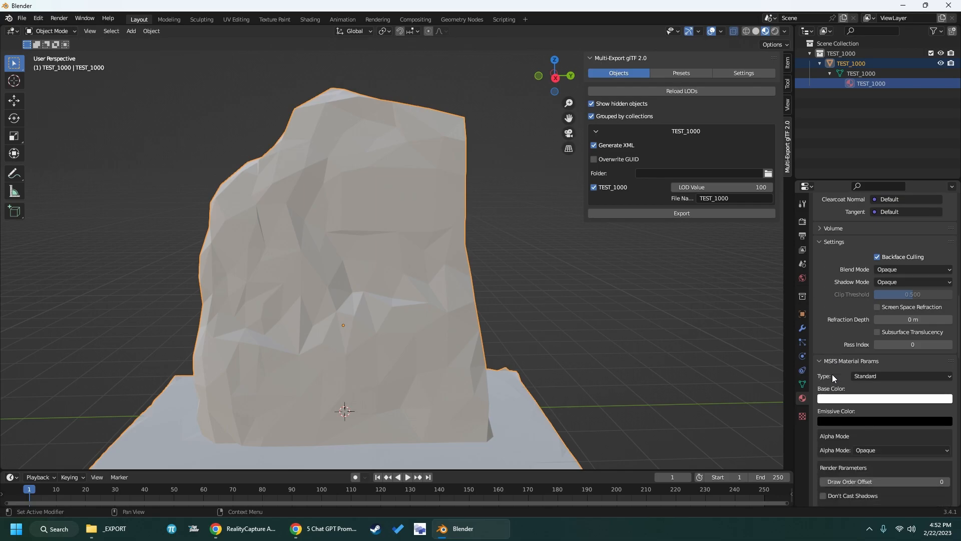
scroll(842, 378, down, 10)
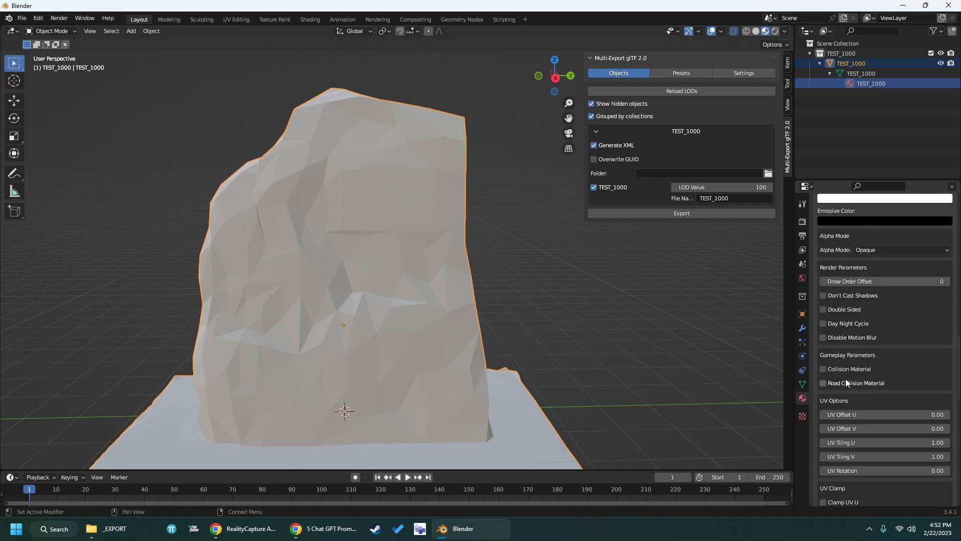
Enable the Collision Material gameplay parameter for the TEST_1000 material
scroll(847, 377, up, 9)
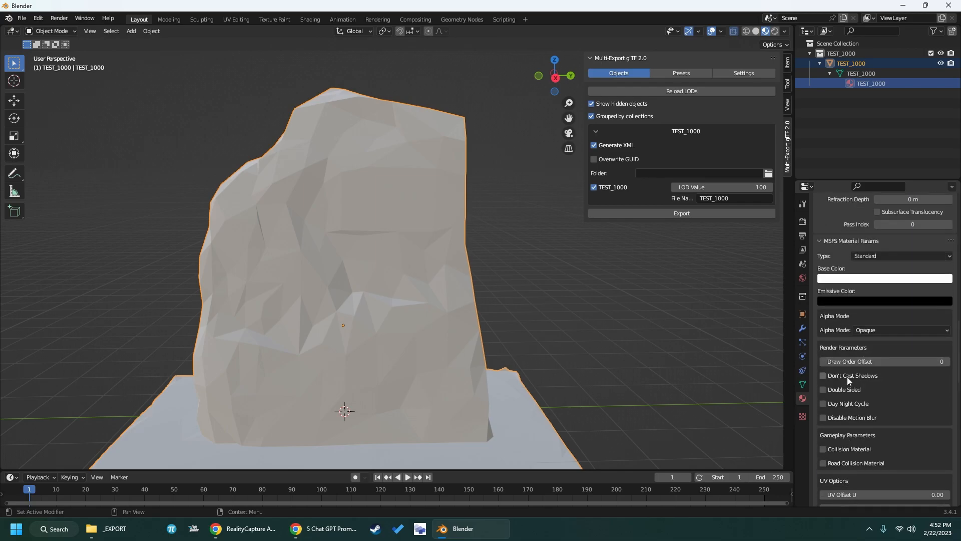
scroll(848, 376, down, 2)
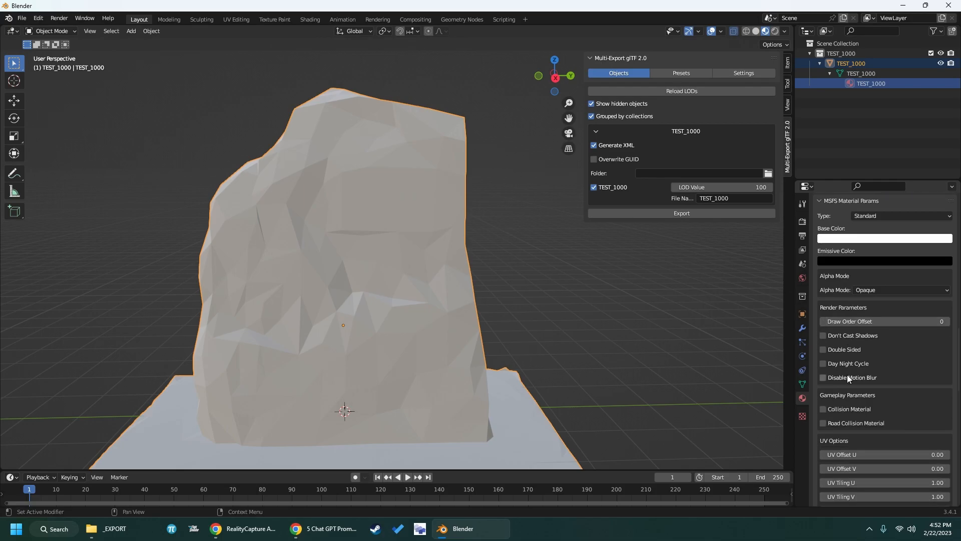
click(823, 410)
Load TEST_1000_u0_v0_diffuse.jpeg from the _EXPORT folder as the MSFS material's base color texture
scroll(901, 388, down, 4)
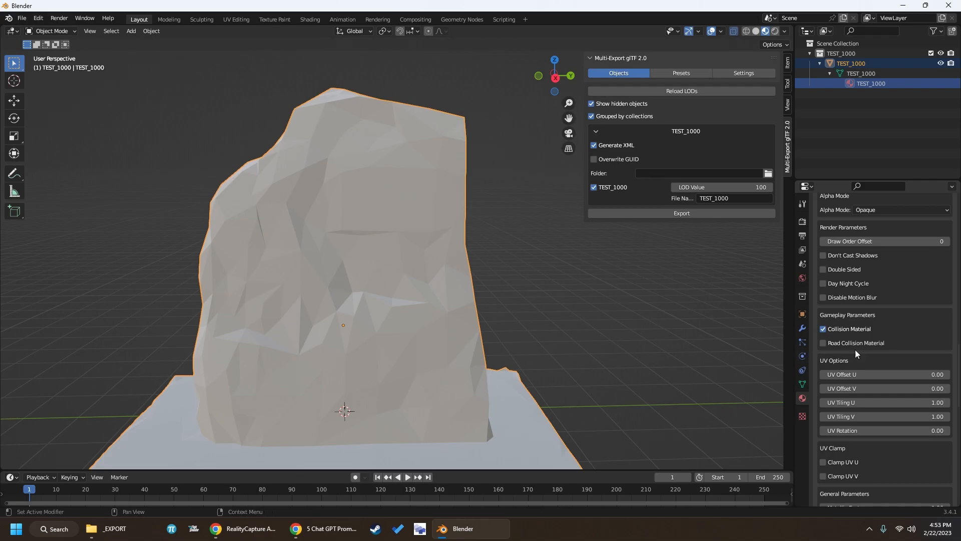
scroll(864, 340, down, 3)
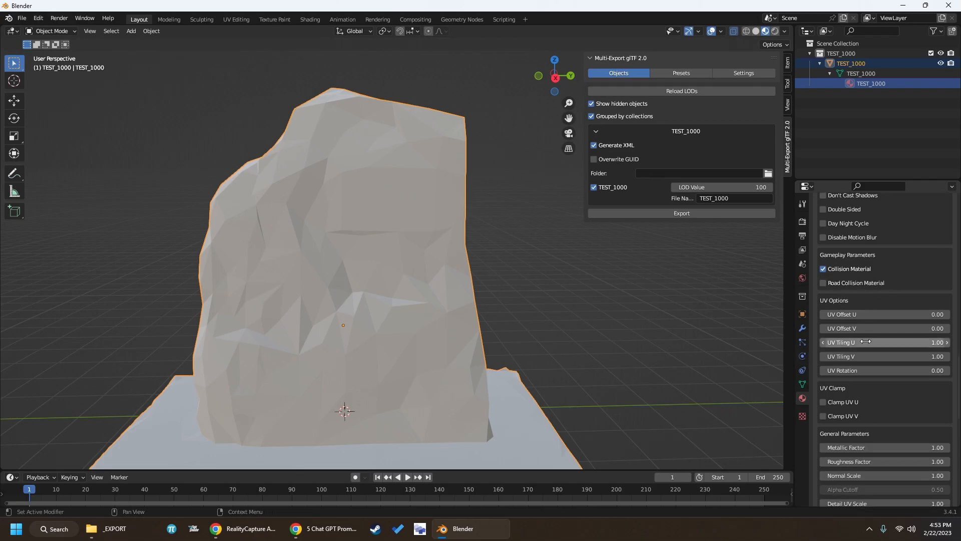
scroll(879, 369, down, 11)
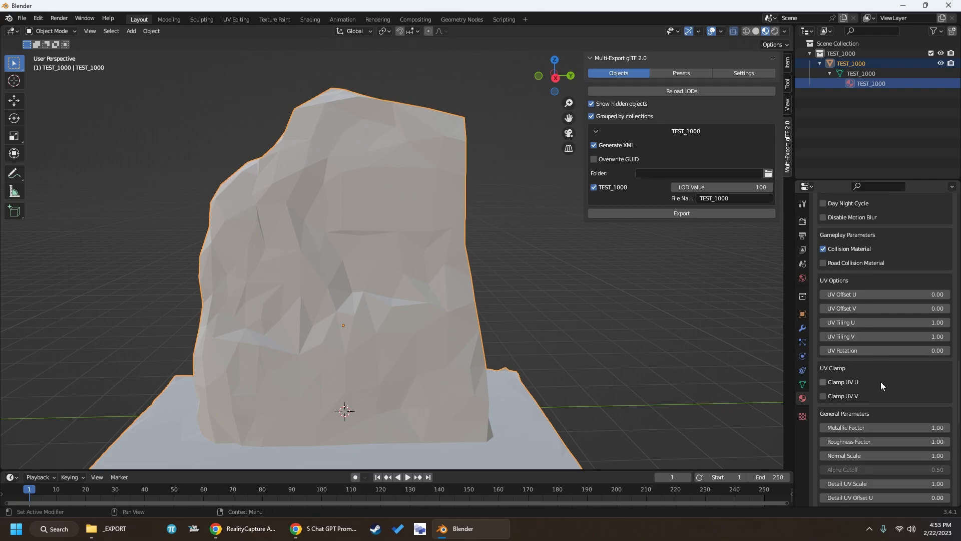
scroll(882, 375, down, 6)
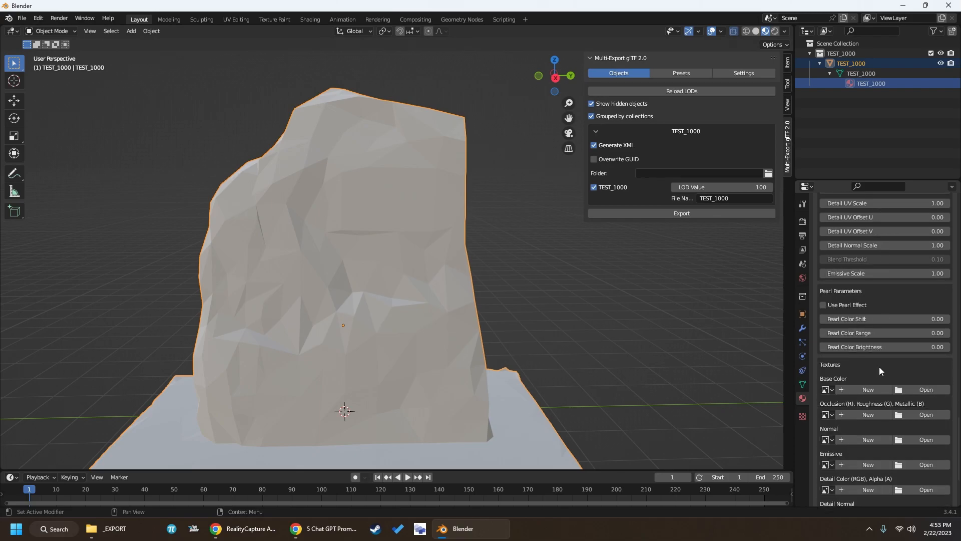
click(926, 349)
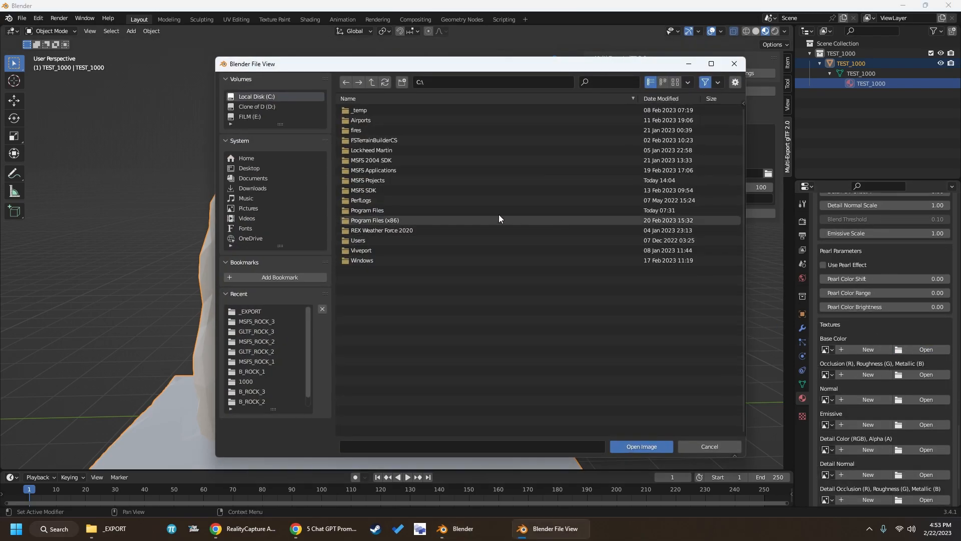
click(256, 106)
click(371, 109)
double_click(371, 109)
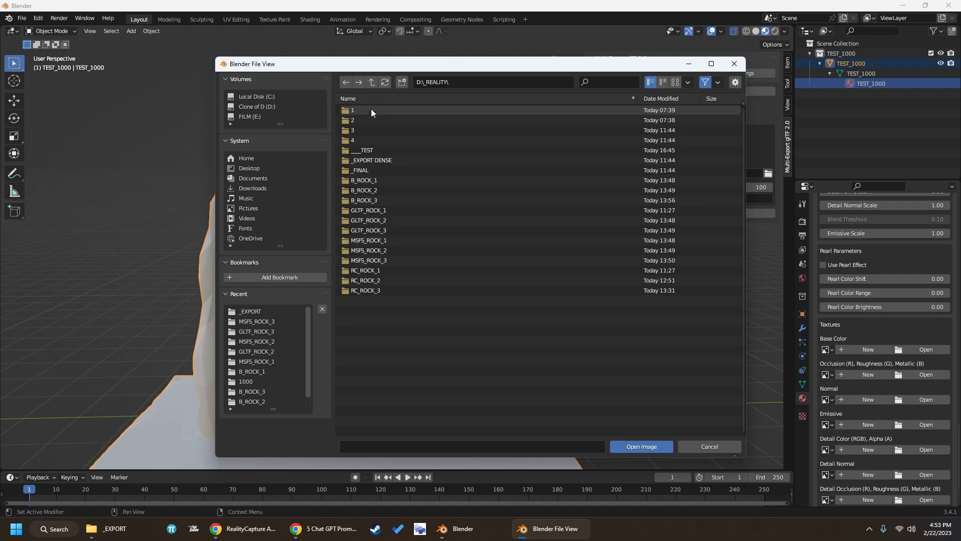
double_click(371, 150)
click(362, 110)
double_click(362, 109)
click(381, 109)
click(649, 449)
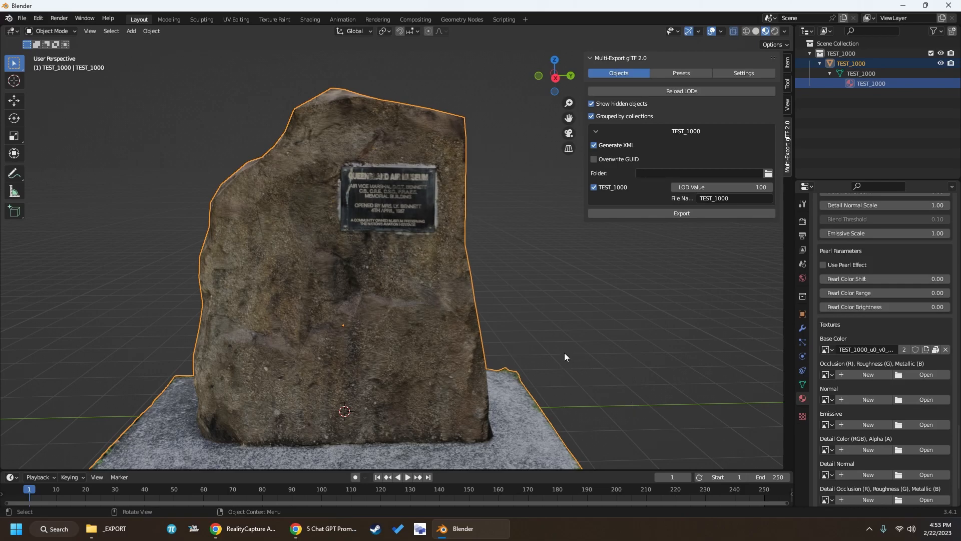
Replace the base color texture with a new blank 1024 x 1024 px image
middle_drag(559, 352, 584, 352)
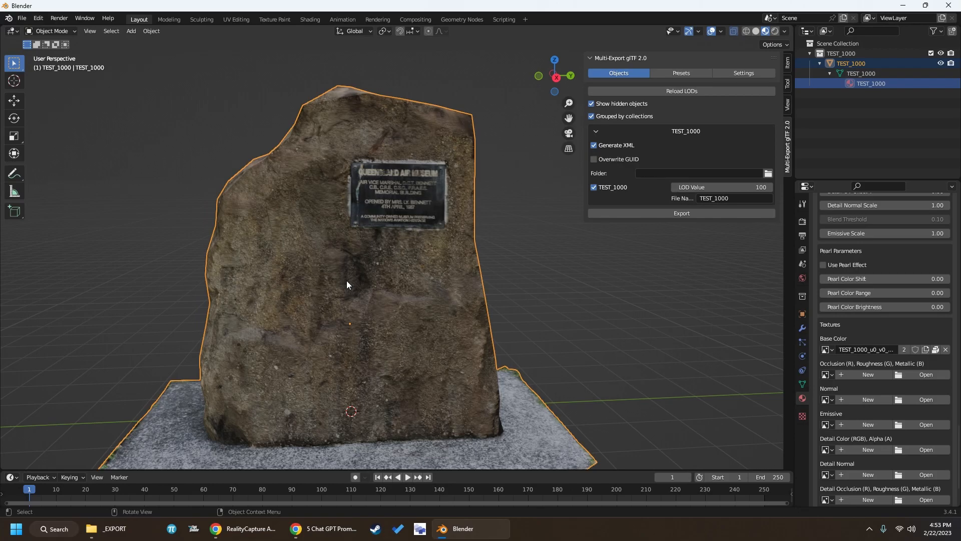
middle_drag(338, 288, 774, 292)
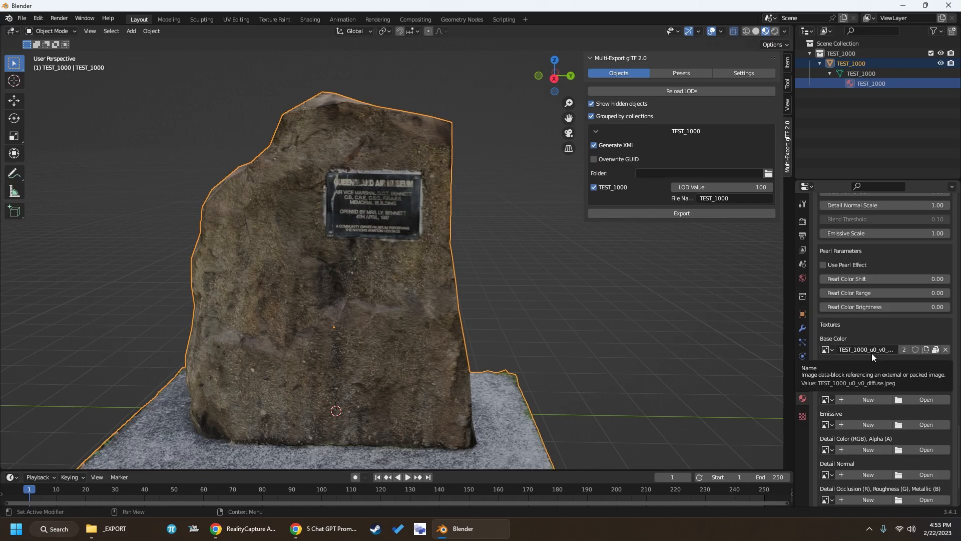
click(927, 350)
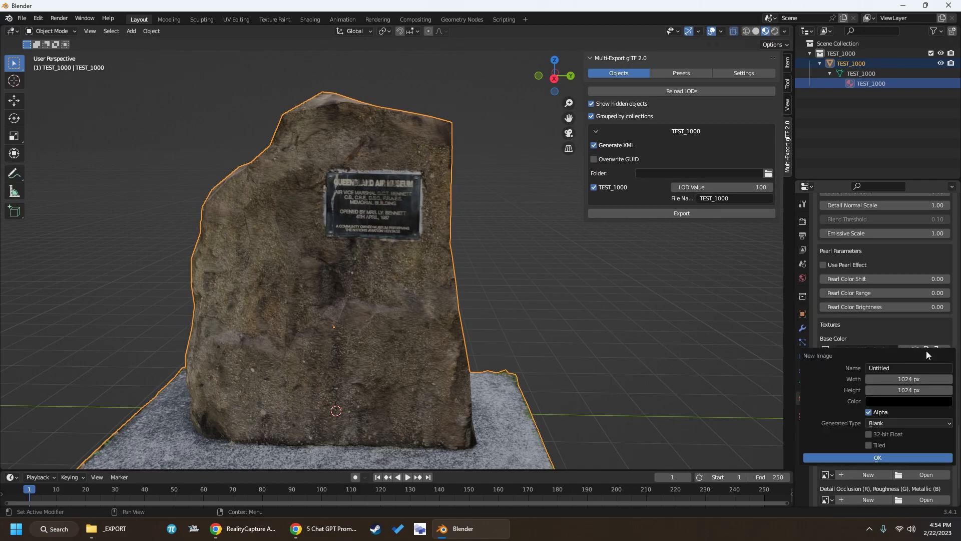
click(897, 457)
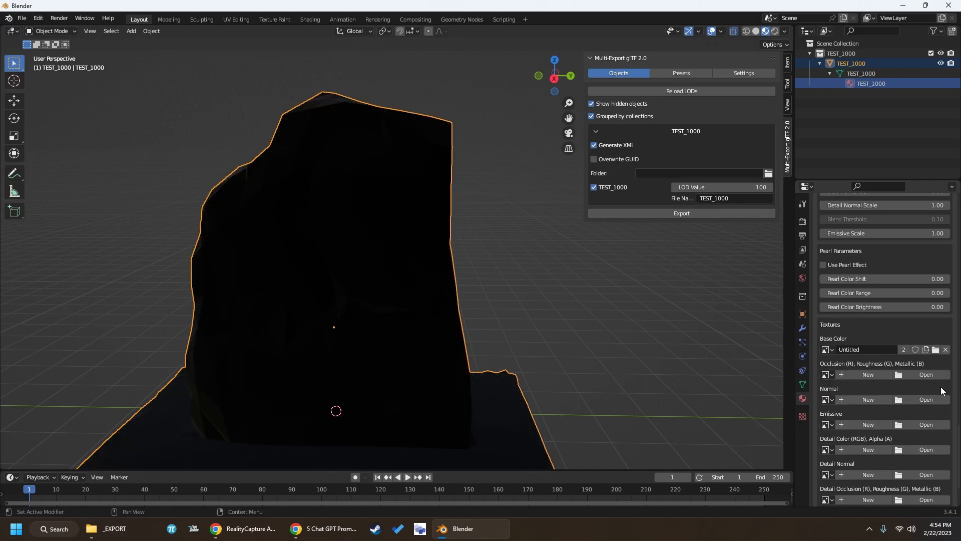
Rename the diffuse texture in the _EXPORT folder as TEST_1000.jpeg and load it as the material's base color texture
click(935, 350)
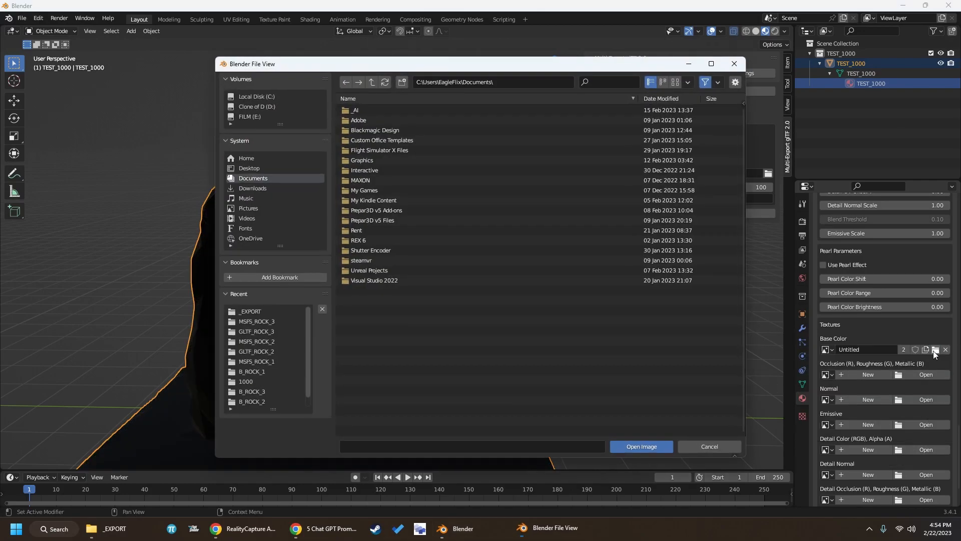
click(278, 107)
double_click(377, 110)
click(370, 150)
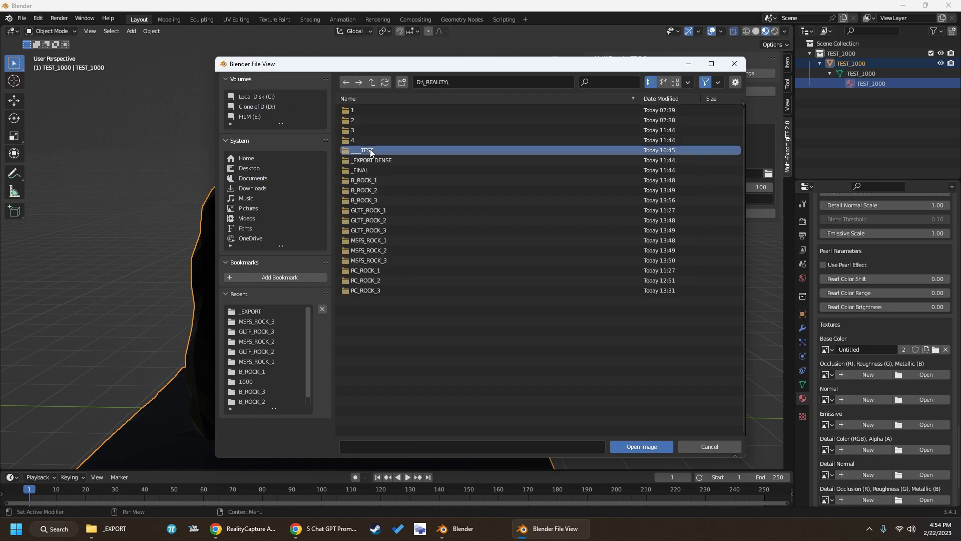
double_click(370, 150)
double_click(368, 112)
click(373, 109)
ctrl+click(374, 109)
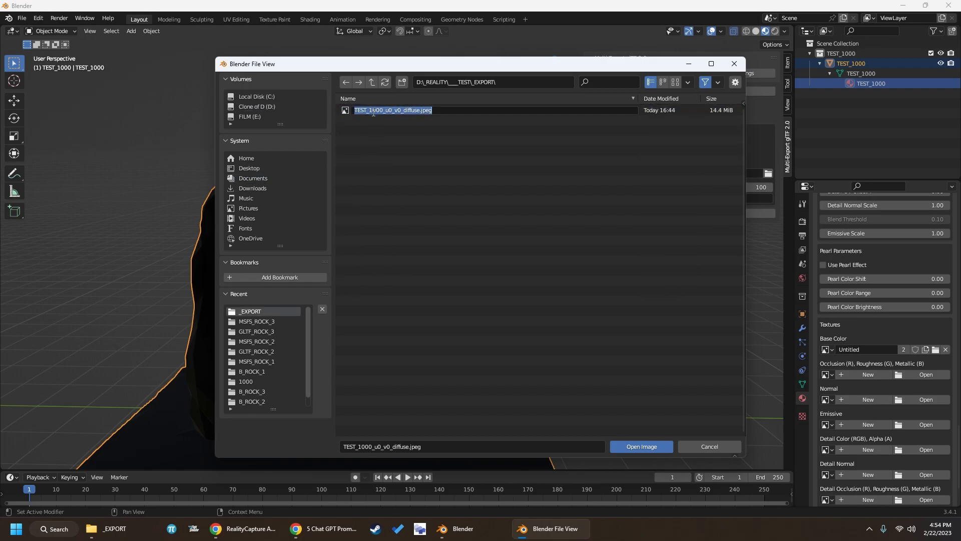
text(TEST_1000)
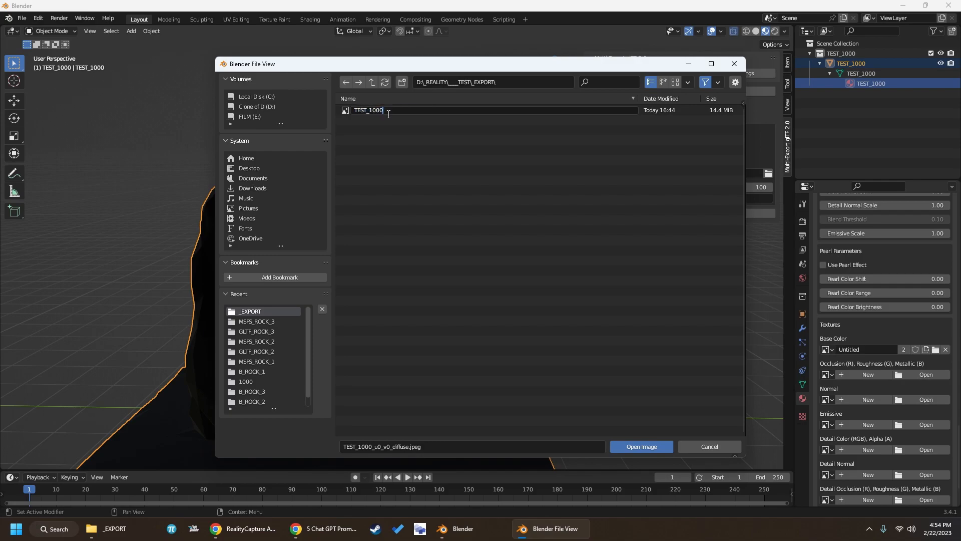
text(.jpeg)
key(Return)
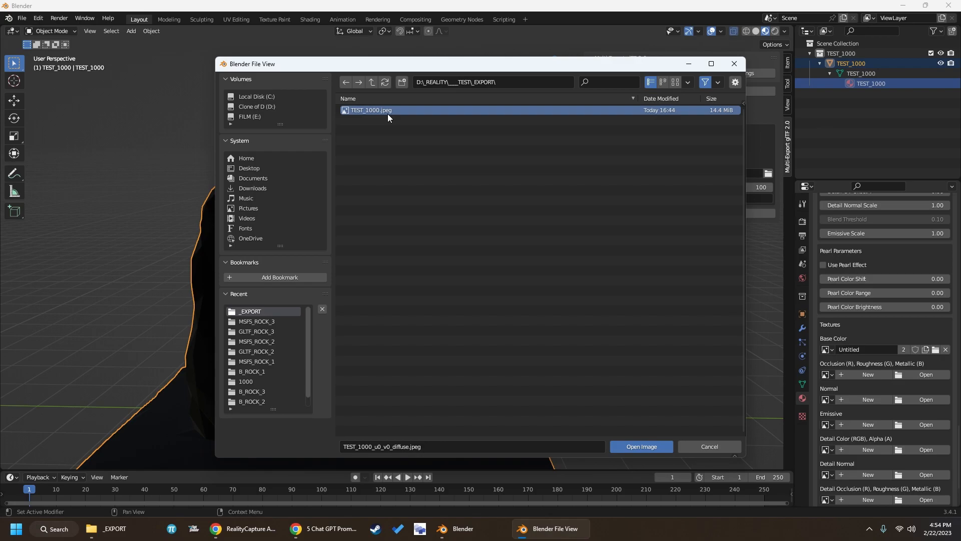
click(636, 447)
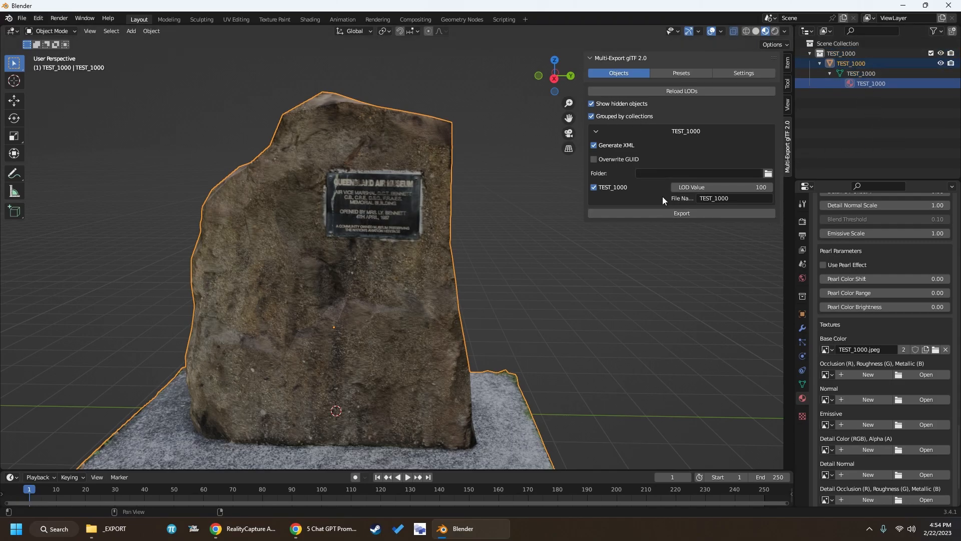
Switch to File Explorer, delete the three TEST_1000 files from the _EXPORT folder and undo the deletion
key(alt+Tab)
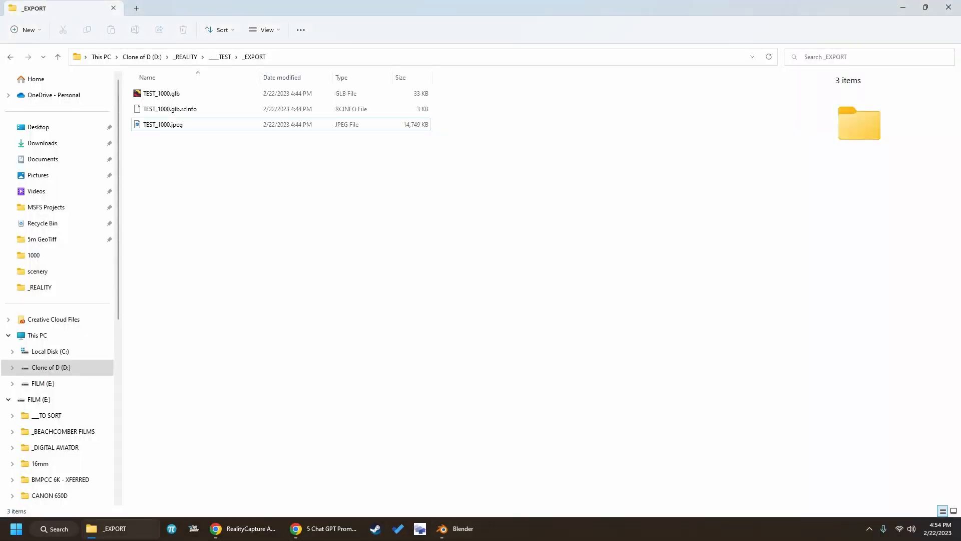
drag(236, 153, 185, 88)
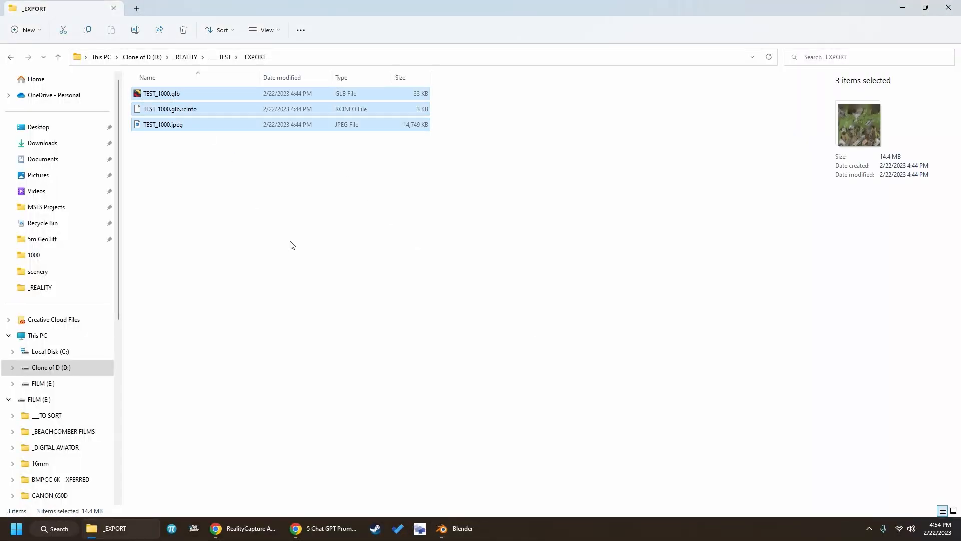
key(Delete)
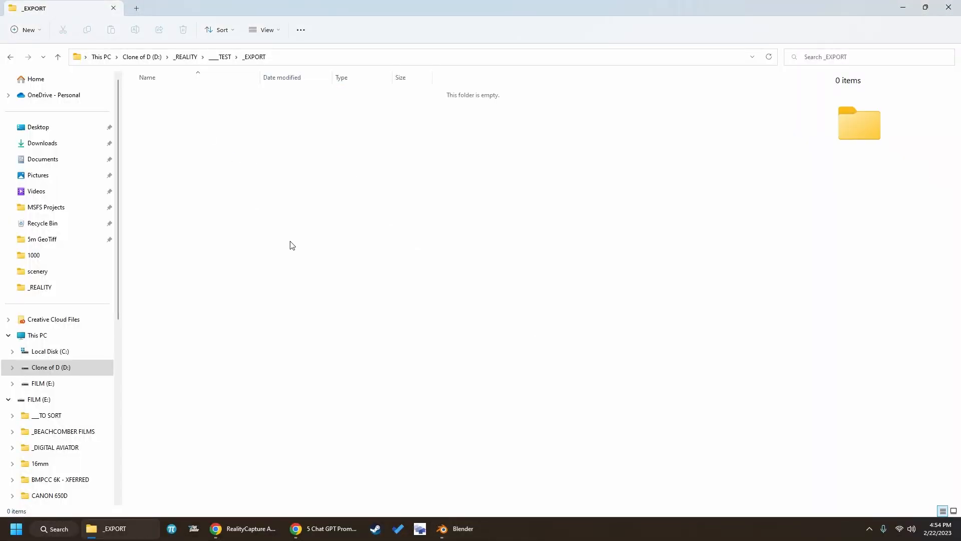
key(ctrl+z)
Create a folder named _MODELLIB next to the _EXPORT folder in File Explorer and open it
click(221, 57)
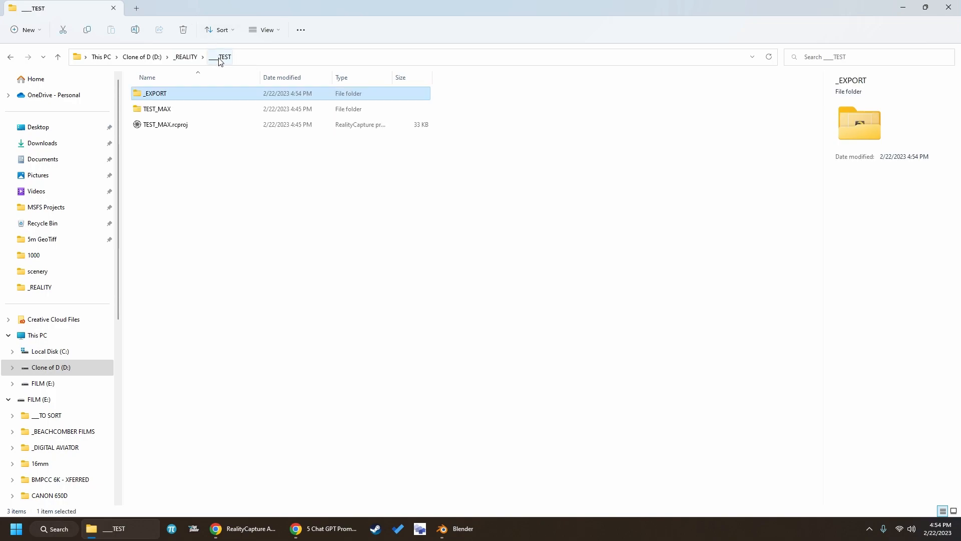
right_click(184, 167)
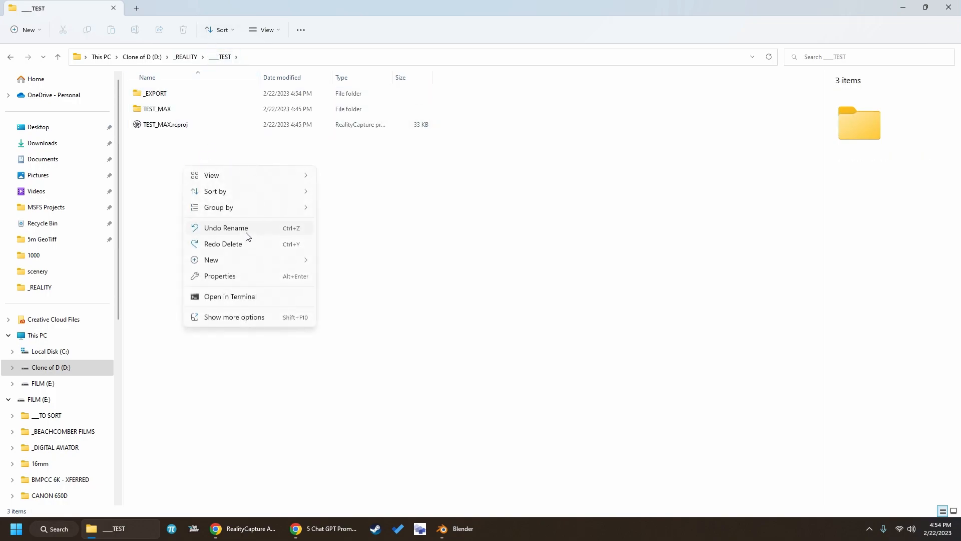
mouse_move(248, 261)
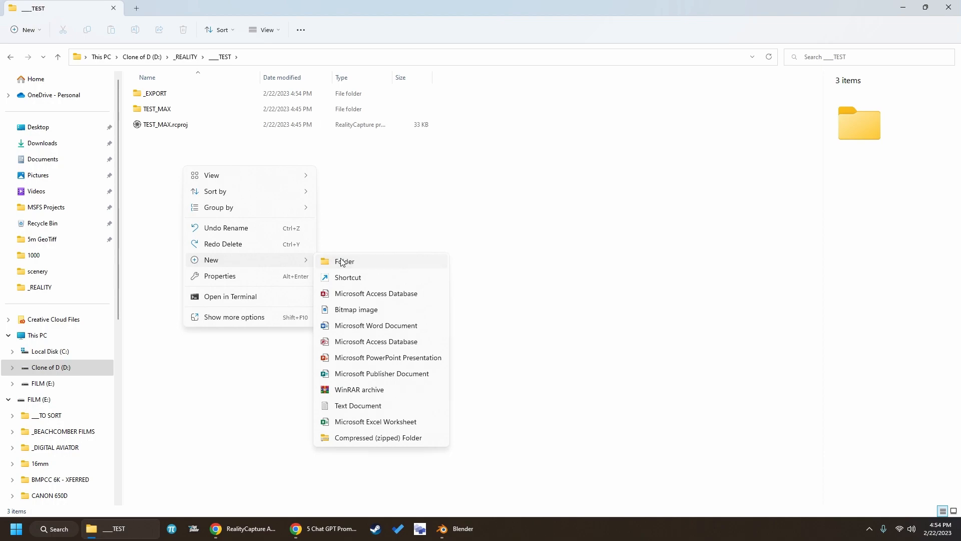
click(342, 261)
text(MODEL)
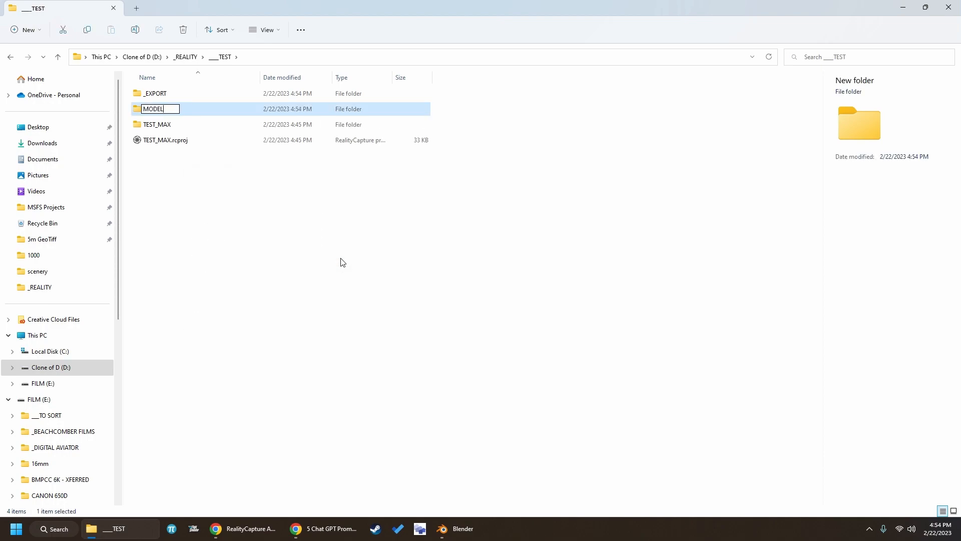
key(BackSpace)
key(BackSpace)
key(BackSpace)
key(BackSpace)
text(DLL)
key(BackSpace)
key(BackSpace)
key(BackSpace)
text(ODELLIB)
key(Home)
text(_)
key(Return)
key(Return)
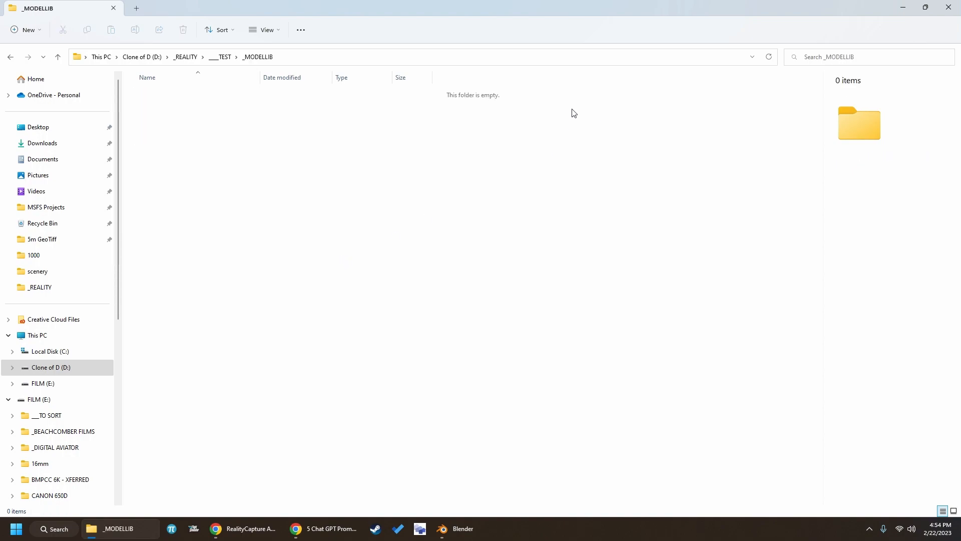
Copy the _MODELLIB folder's path, return to Blender and set it as the export folder for TEST_1000
click(457, 56)
key(ctrl+c)
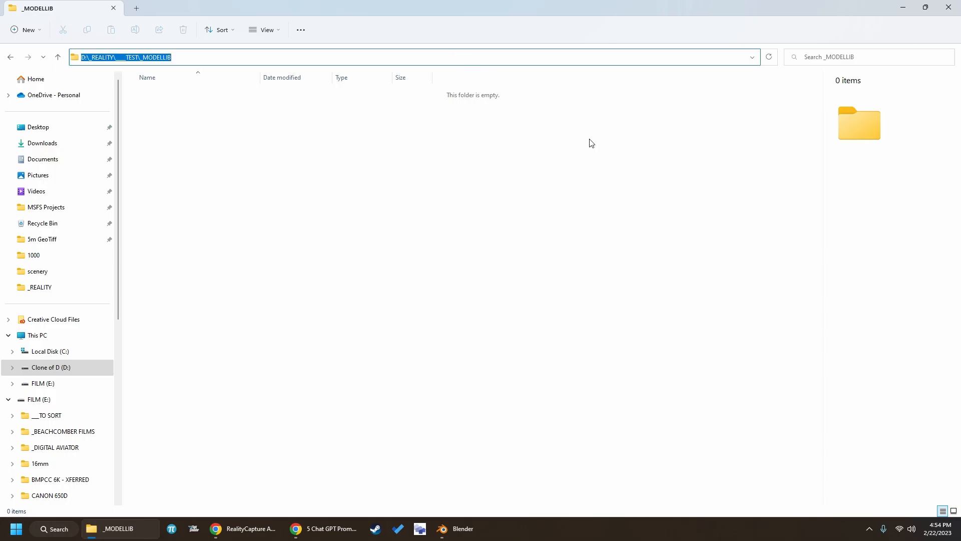
click(903, 7)
click(691, 173)
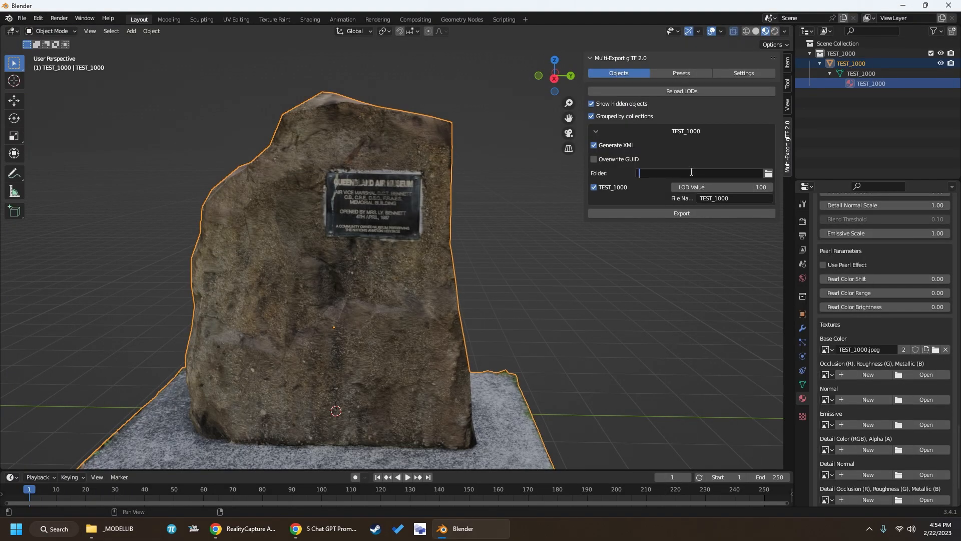
click(673, 90)
click(649, 173)
key(ctrl+v)
Export TEST_1000 and switch to File Explorer to check the exported files in the _MODELLIB folder
click(673, 214)
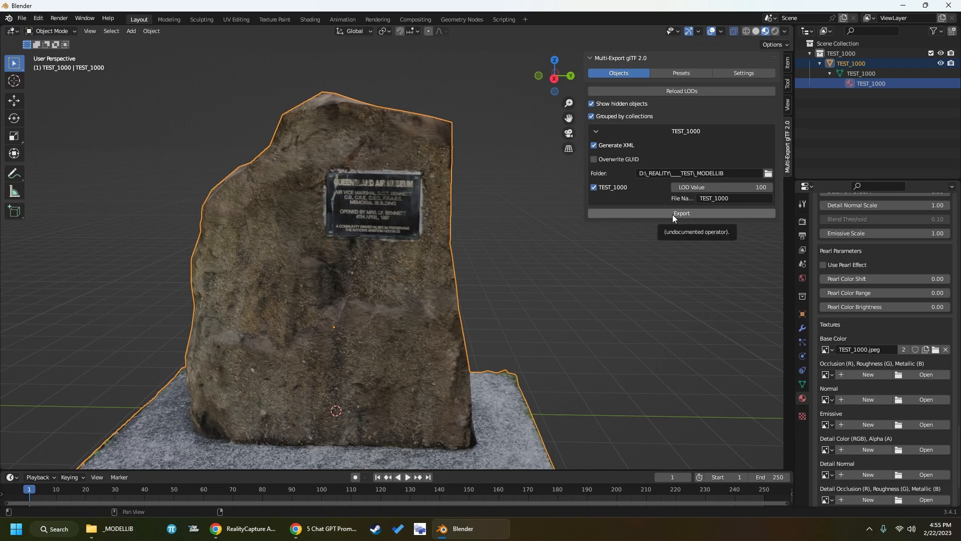
click(672, 214)
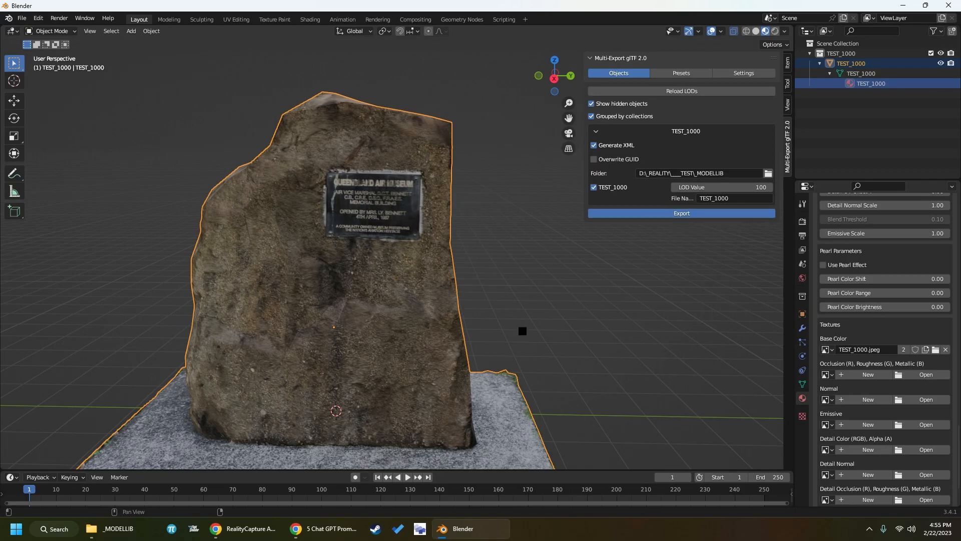
click(120, 535)
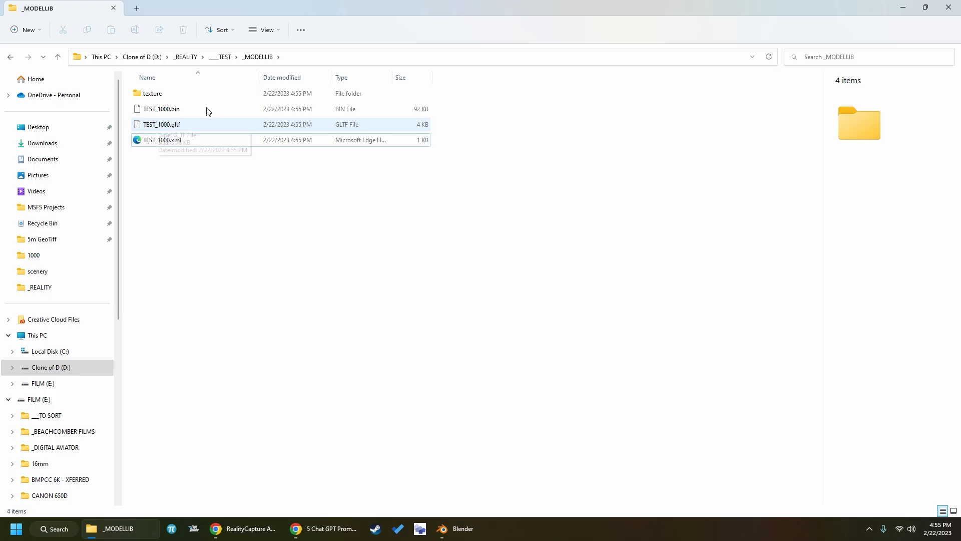
key(super+Down)
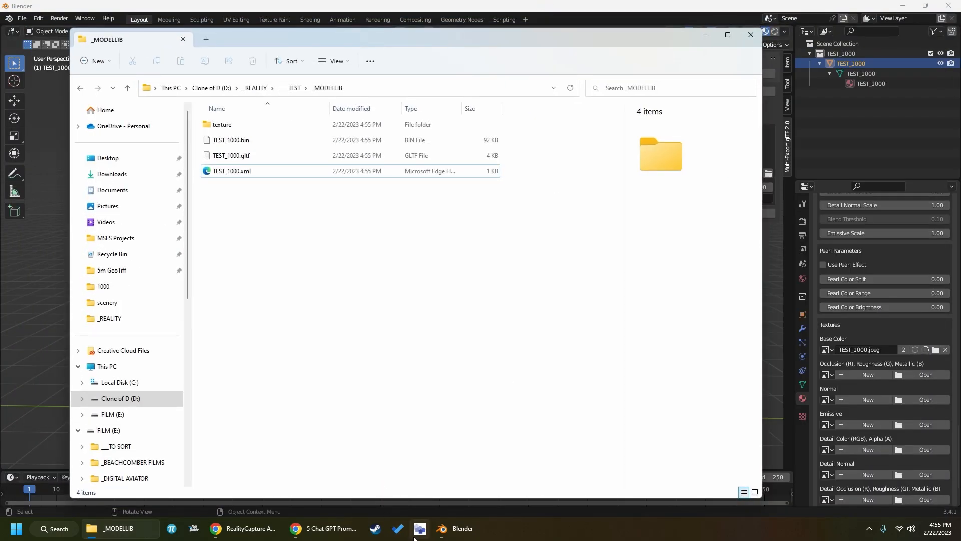
Transfer TEST_1000.png from the texture subfolder up into the _MODELLIB folder
double_click(221, 125)
click(229, 133)
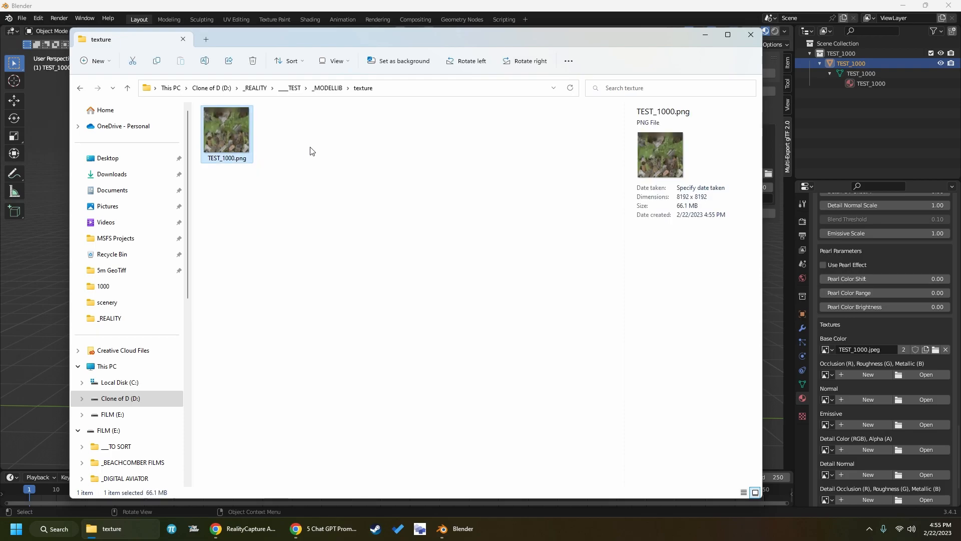
click(326, 88)
key(ctrl+v)
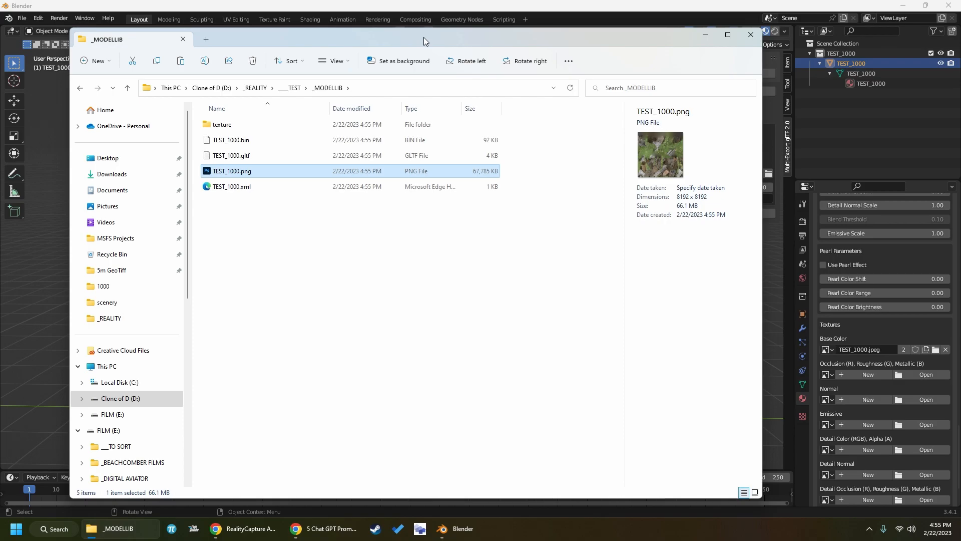
Launch ModelConverterX and arrange it side by side with the _MODELLIB File Explorer window
key(super+Left)
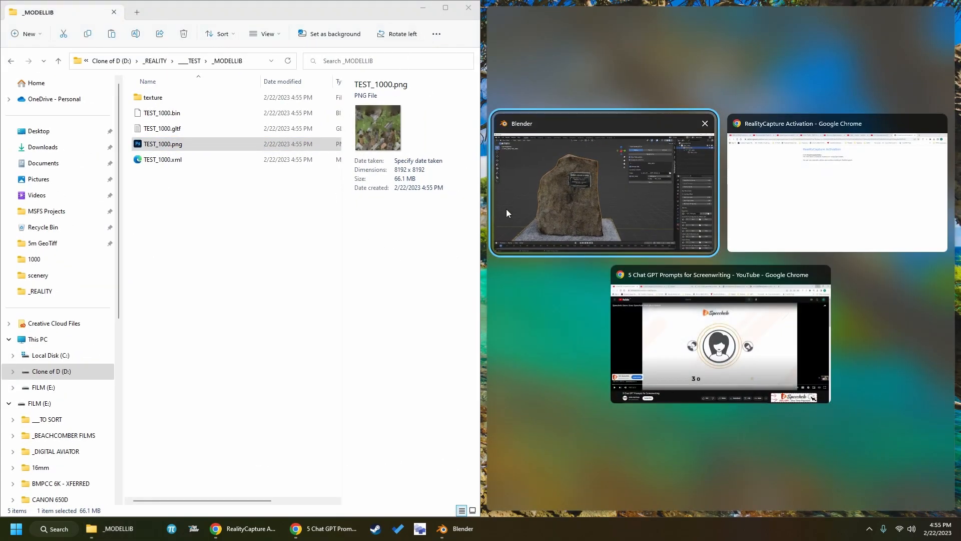
click(419, 531)
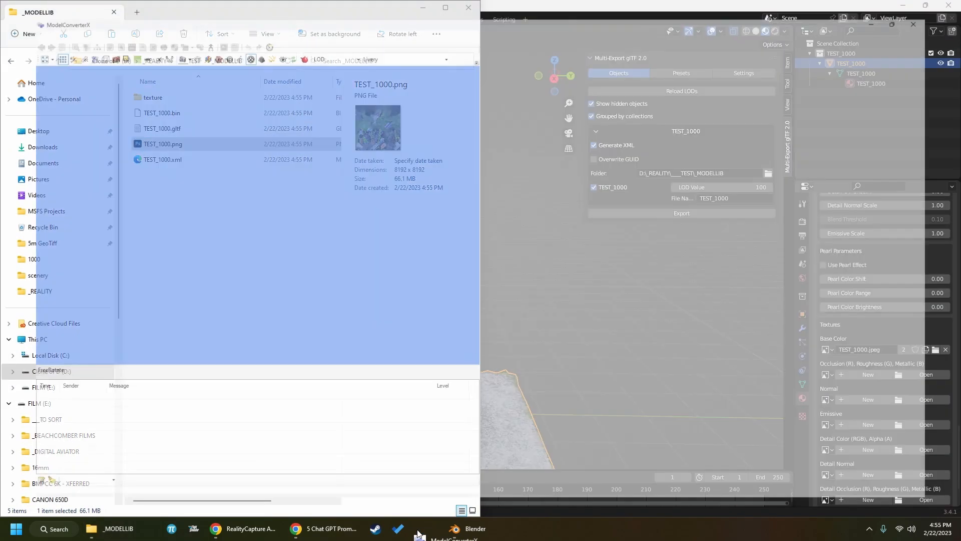
key(super+Down)
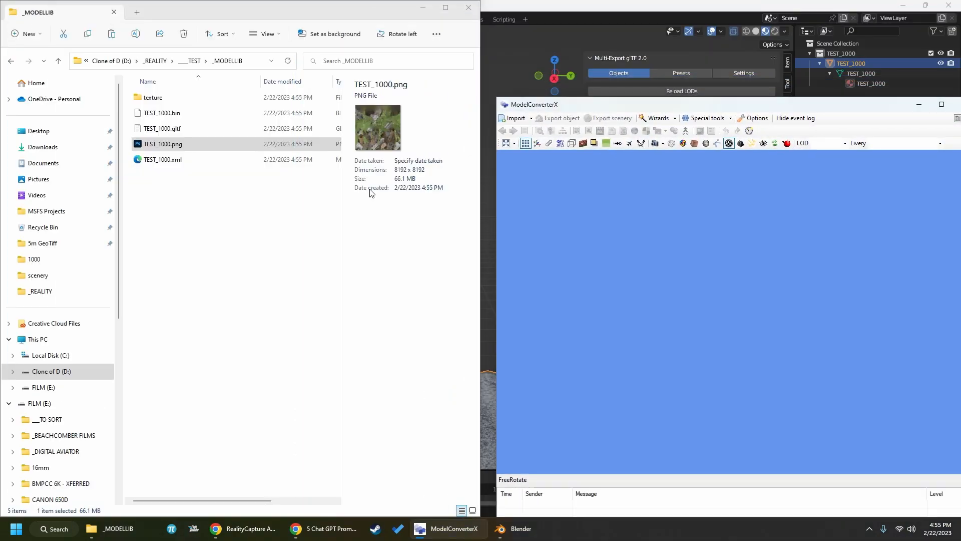
key(super+Right)
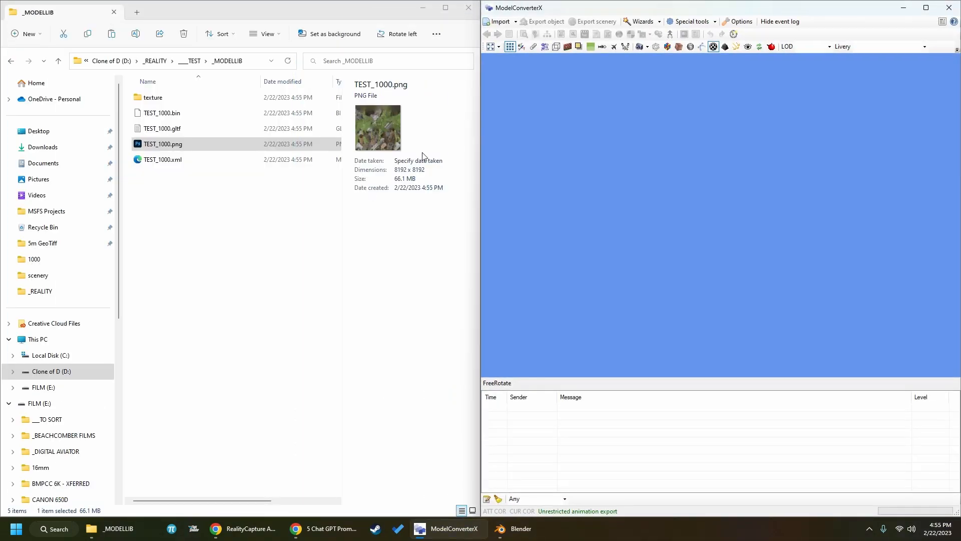
Load TEST_1000.gltf from the _MODELLIB folder into ModelConverterX, inspect the rock from several angles, and close ModelConverterX
click(202, 130)
drag(202, 130, 608, 182)
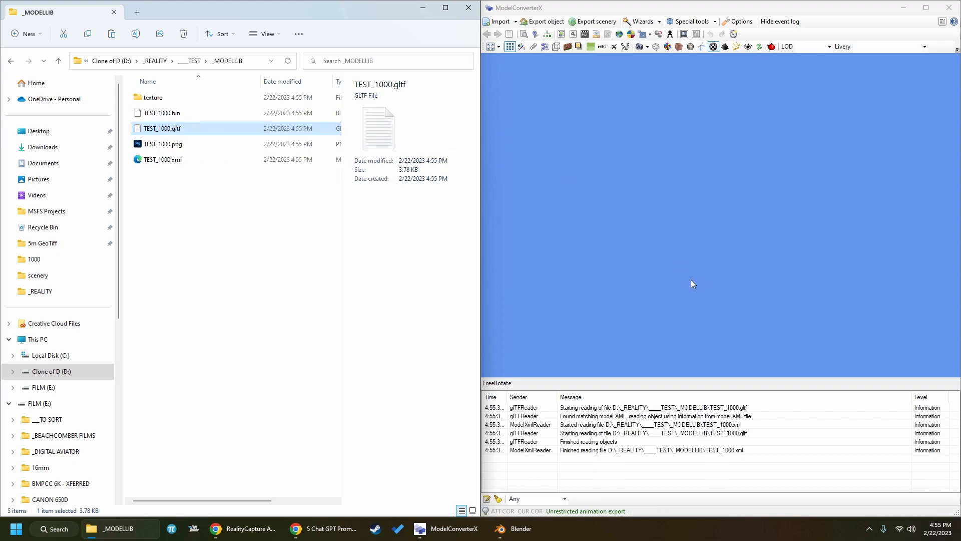
drag(729, 289, 811, 288)
drag(601, 282, 782, 280)
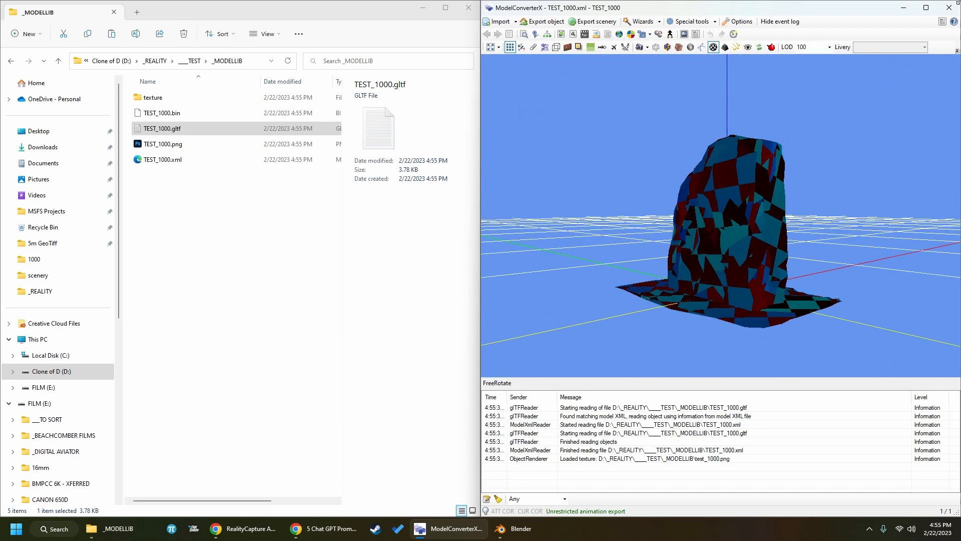
click(949, 8)
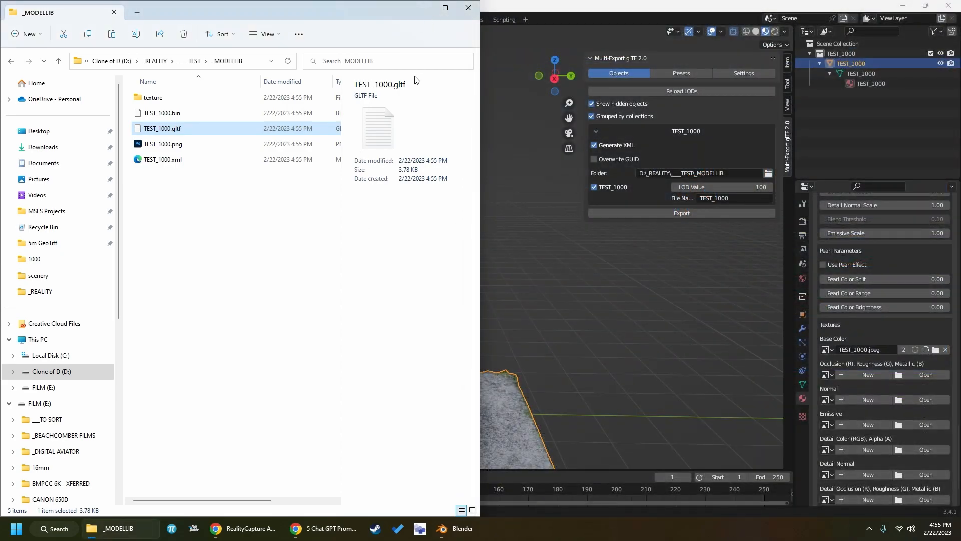
Maximize the _MODELLIB window and bring up the TEST_MODELLIB project folder from MSFS Projects in a second, maximized File Explorer window
click(445, 8)
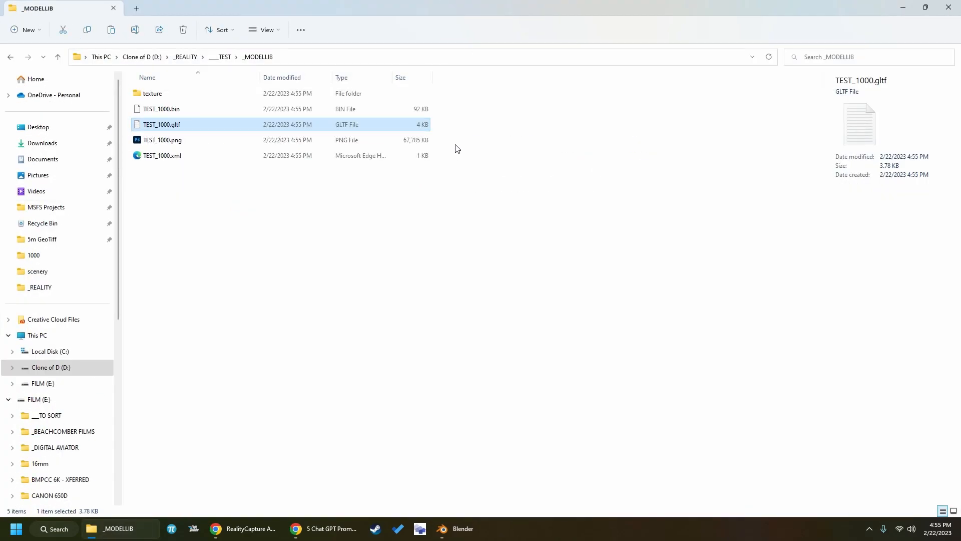
click(403, 249)
key(ctrl+n)
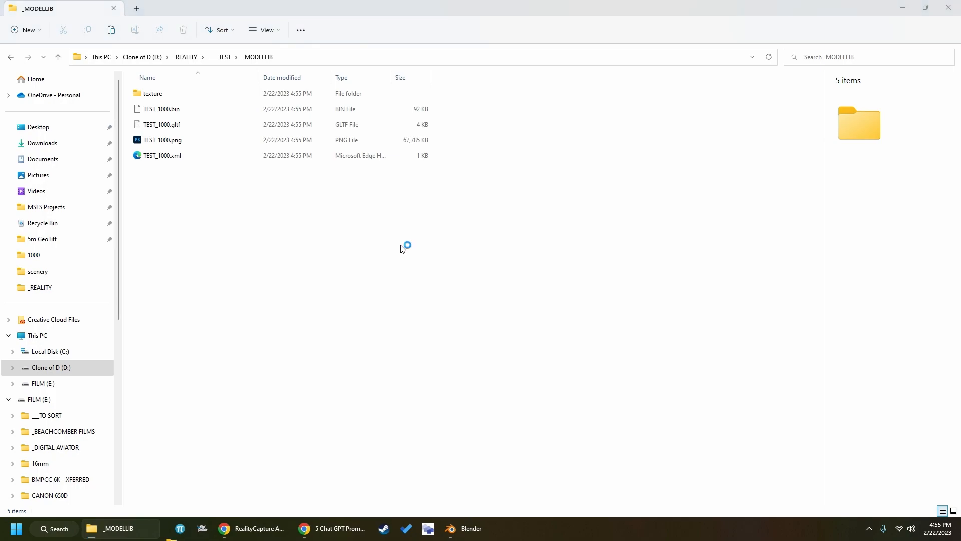
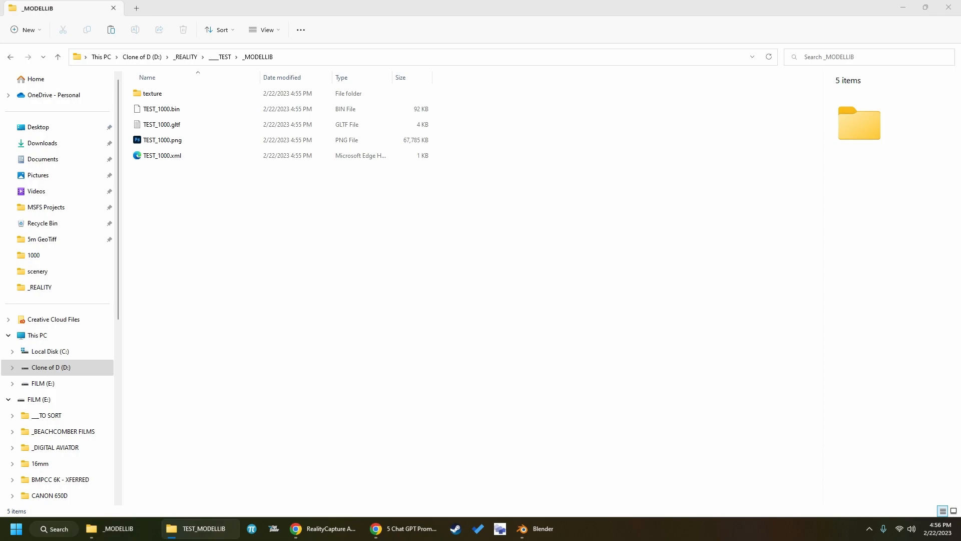
drag(959, 37, 391, 1)
Rename UVFX_Model_Library_Project.xml in the TEST_MODELLIB folder as TEST_MODELLIB_PROJECT.xml
click(205, 190)
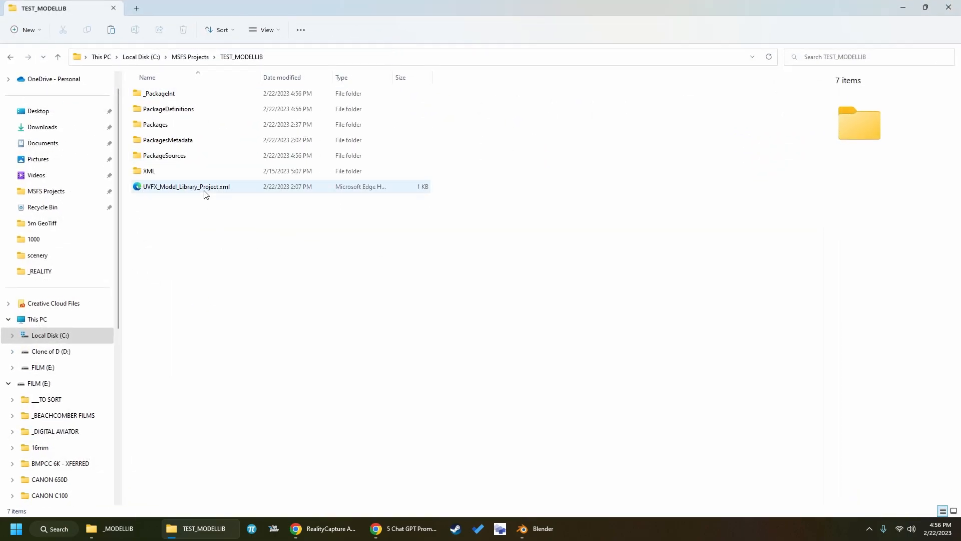
key(F2)
text(TEST_MODELL)
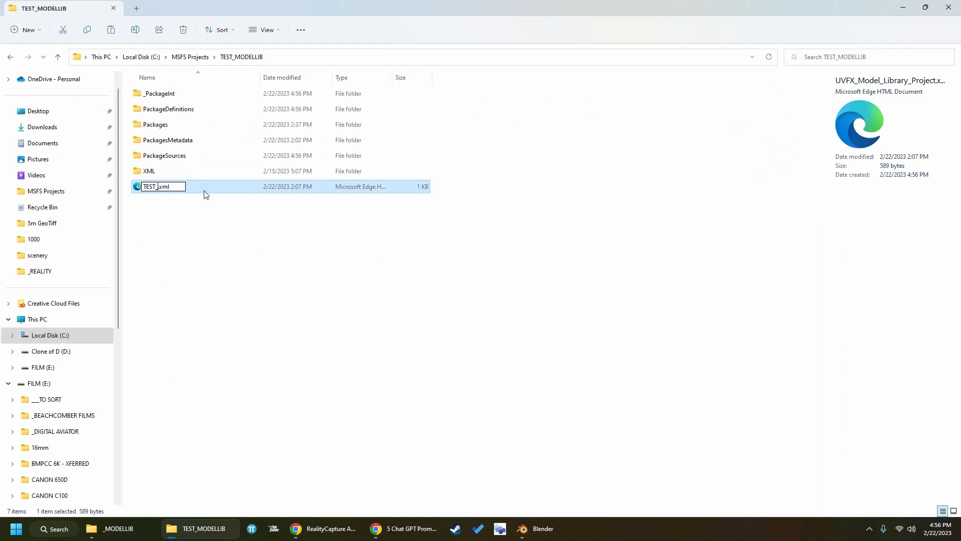
text(IB)
key(Return)
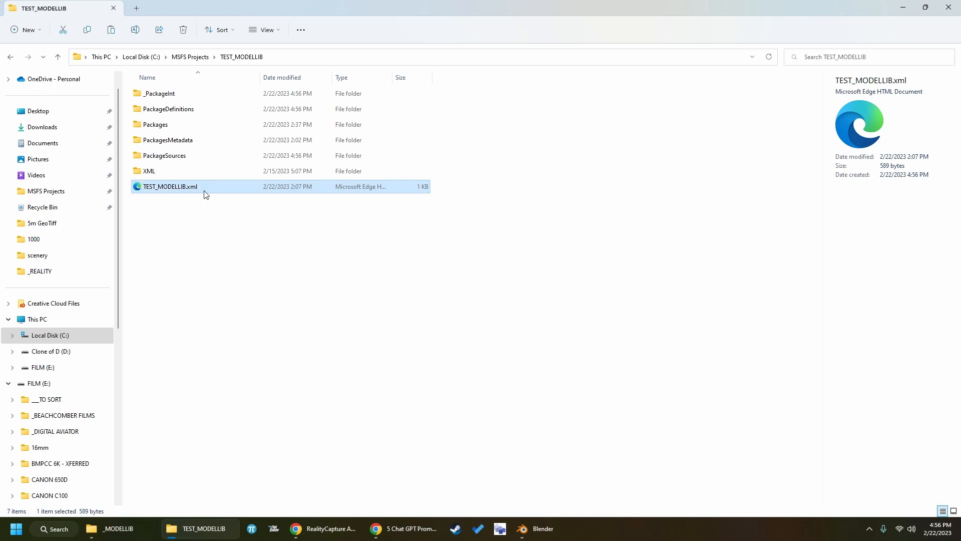
key(F2)
key(Right)
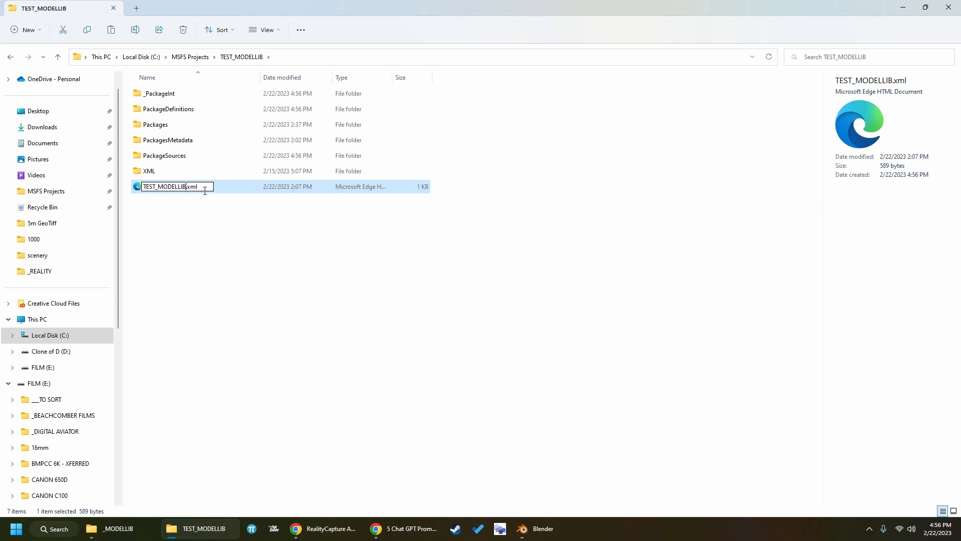
text(_PROJECT)
key(Return)
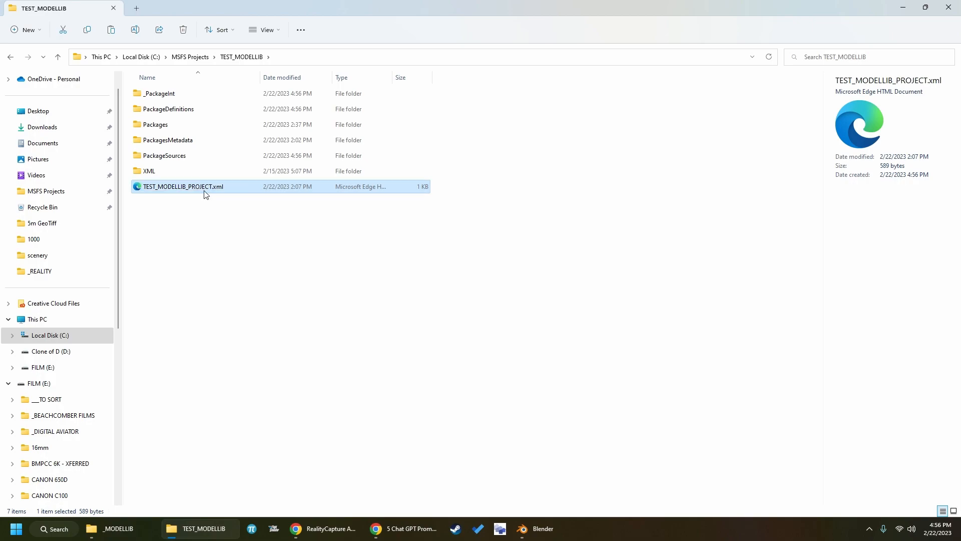
Copy the project file's name without its extension and open TEST_MODELLIB_PROJECT.xml in Notepad
key(F2)
key(ctrl+c)
click(179, 223)
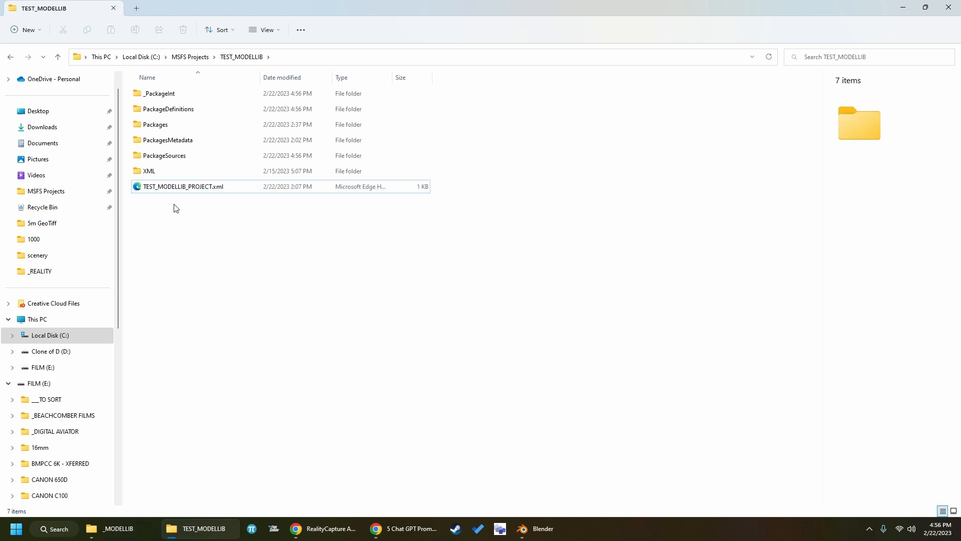
click(174, 191)
right_click(201, 198)
click(195, 187)
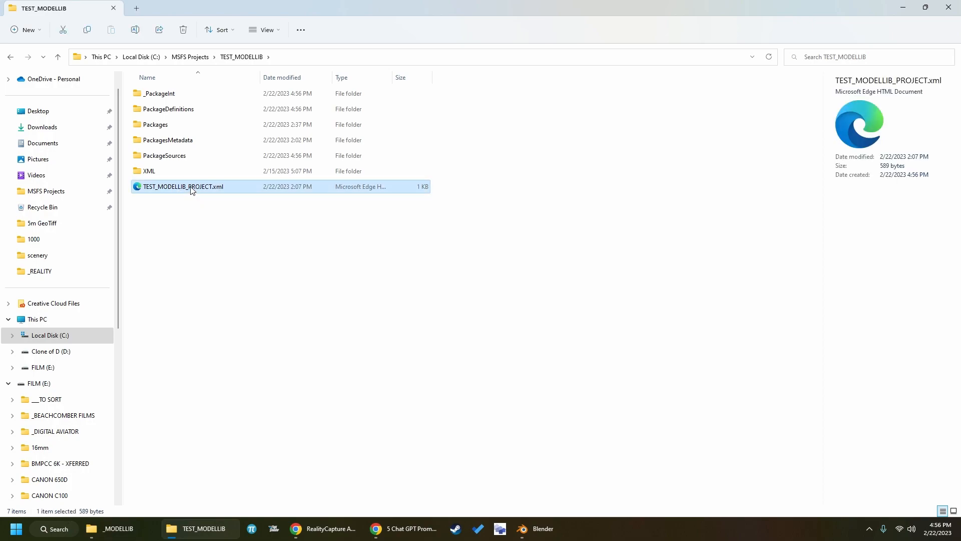
right_click(194, 189)
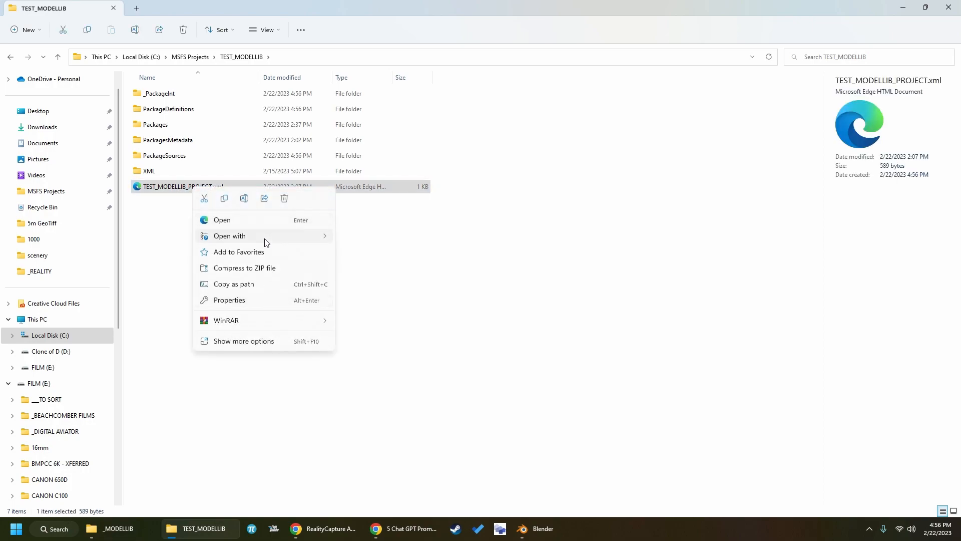
mouse_move(263, 237)
click(410, 274)
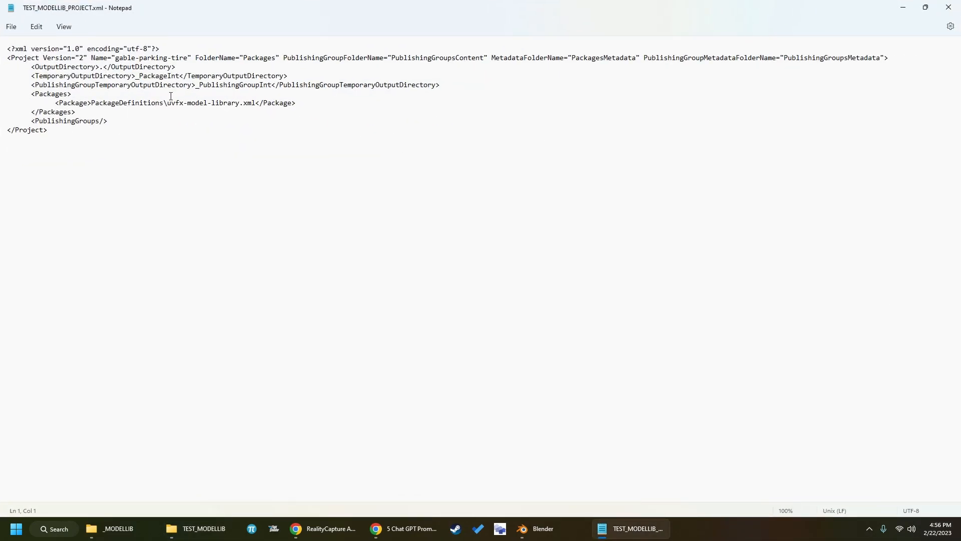
Replace uvfx-model-library in the Package line with the copied name TEST_MODELLIB_PROJECT, save the XML file and close Notepad
mouse_move(168, 103)
mouse_down()
mouse_move(234, 103)
mouse_move(167, 103)
mouse_up()
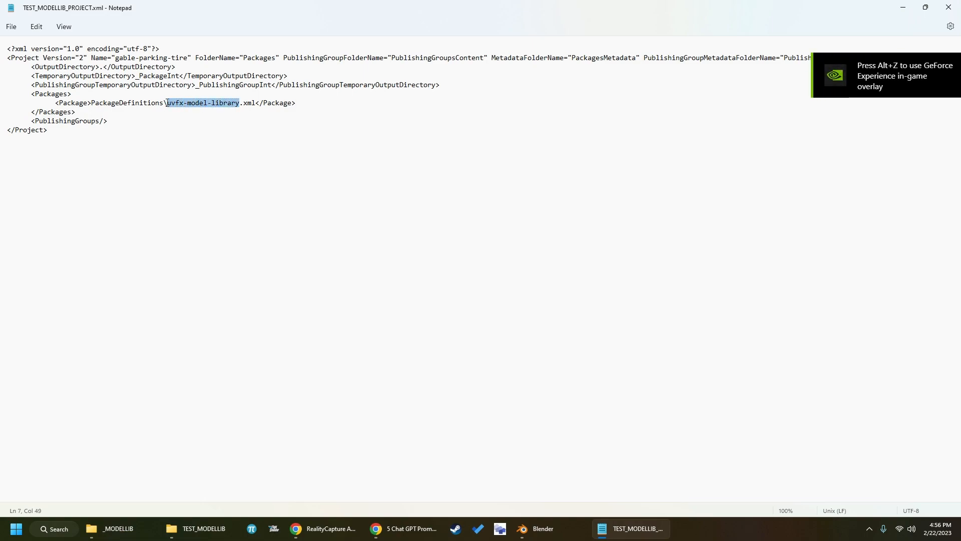
key(ctrl+v)
key(ctrl+s)
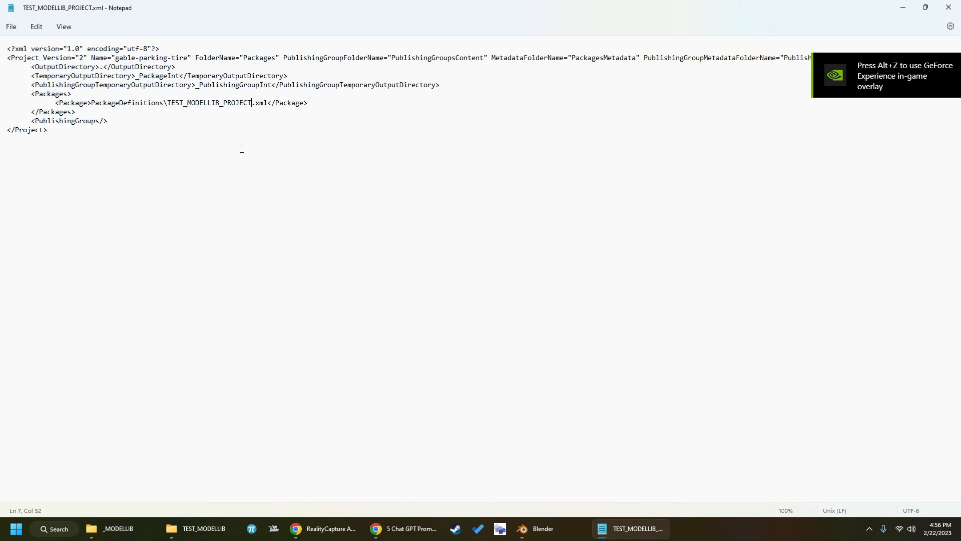
click(949, 7)
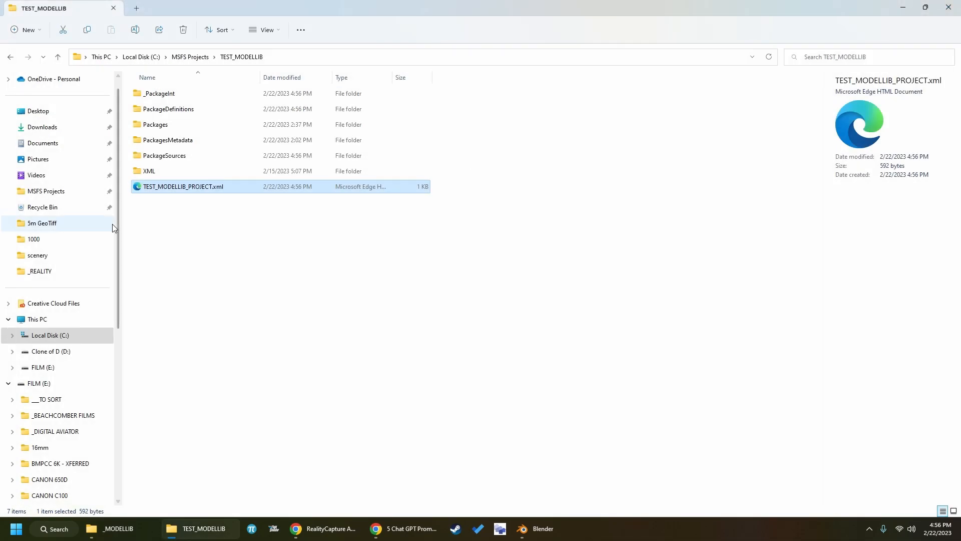
click(168, 173)
key(Delete)
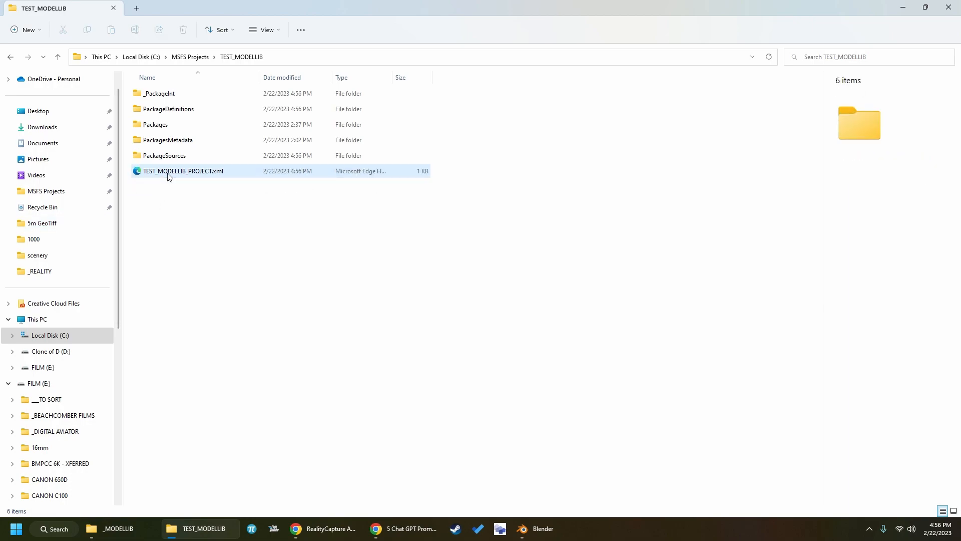
key(ctrl+z)
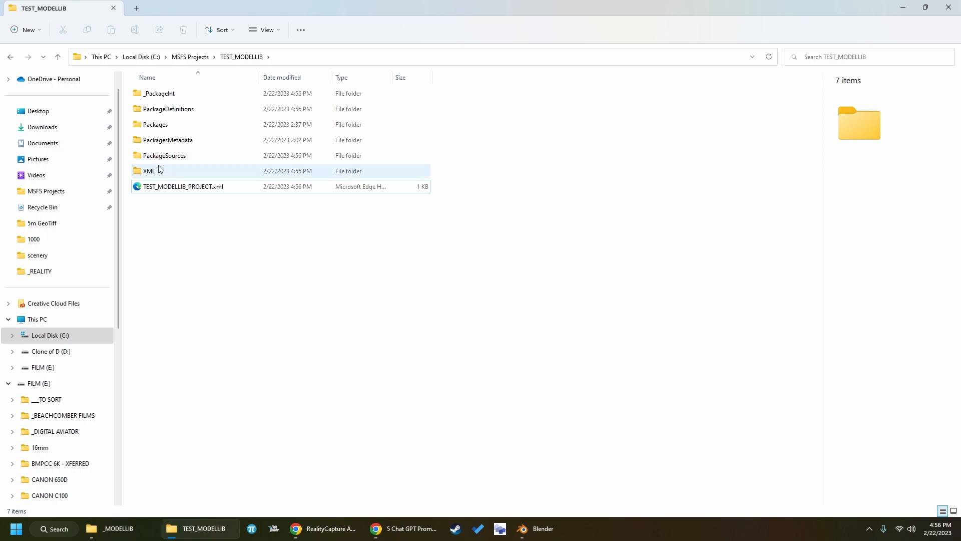
Delete the file inside the project's XML folder and return to the TEST_MODELLIB folder
double_click(158, 172)
click(163, 96)
key(Delete)
click(243, 57)
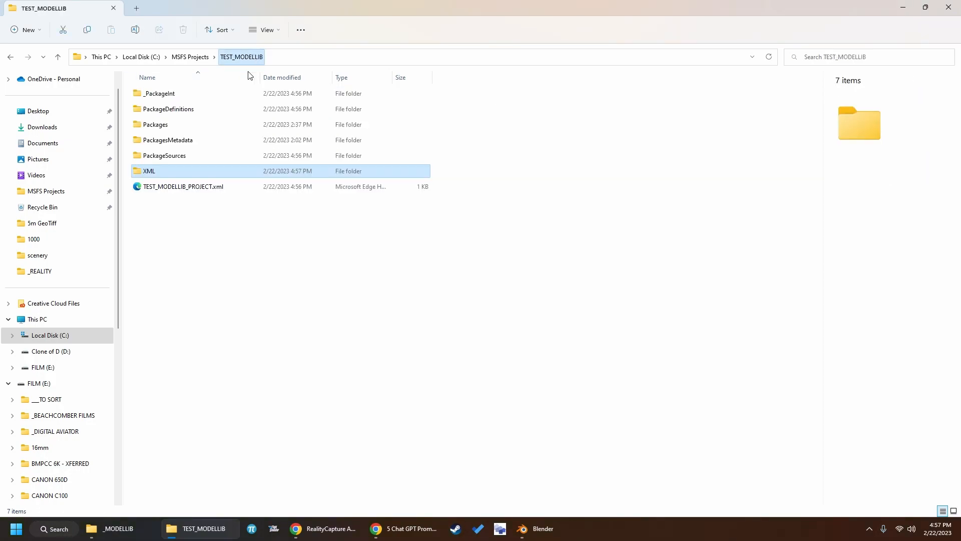
Delete the _PackageInt, Packages and PackagesMetadata folders from TEST_MODELLIB
click(165, 140)
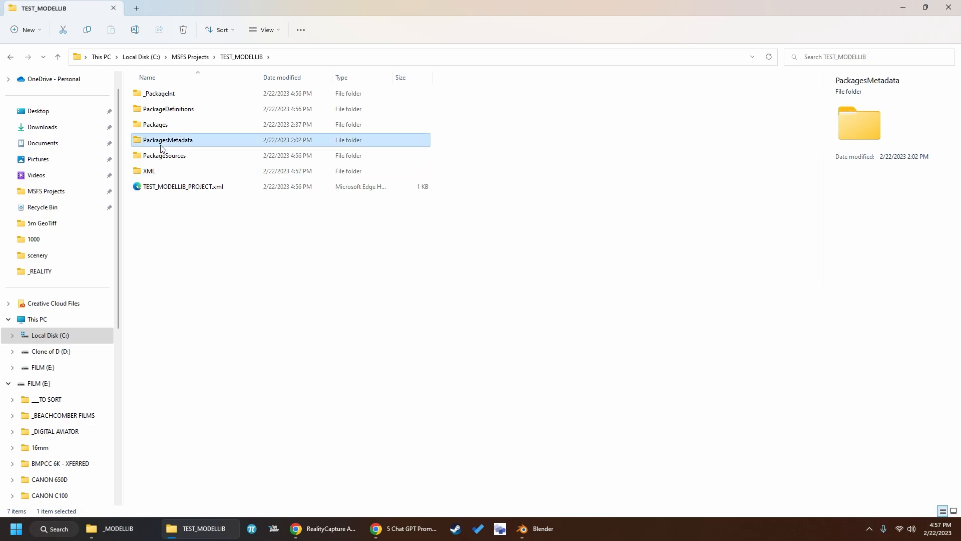
ctrl+click(168, 109)
ctrl+click(168, 108)
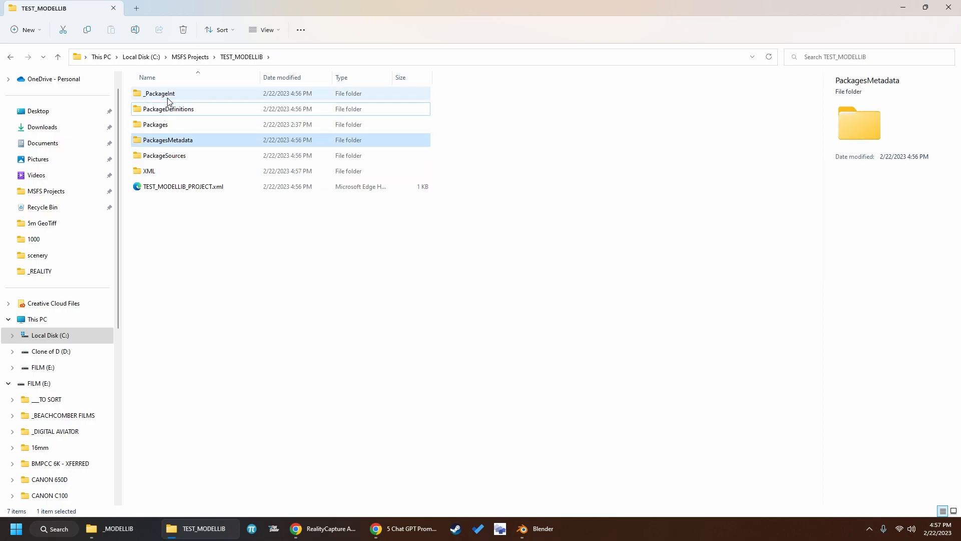
ctrl+click(159, 94)
ctrl+click(158, 125)
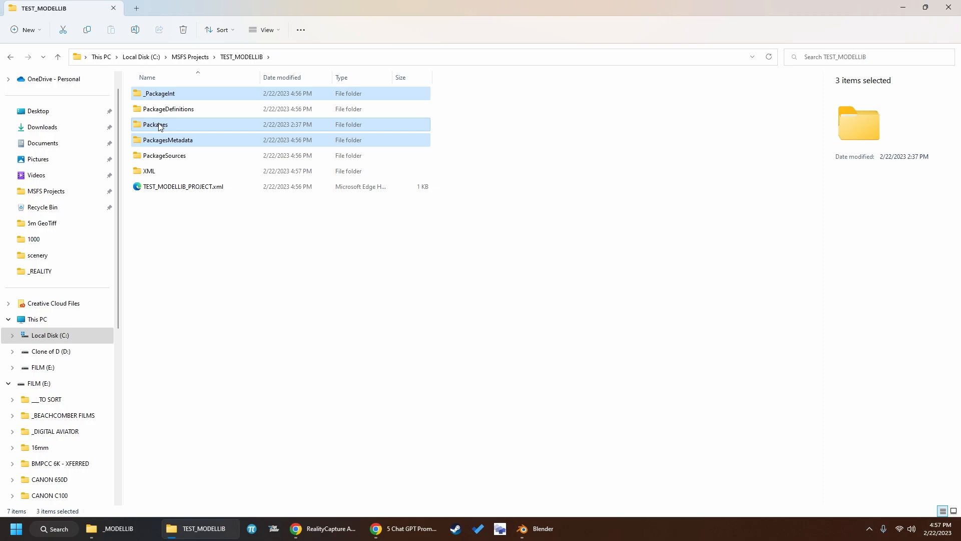
key(Delete)
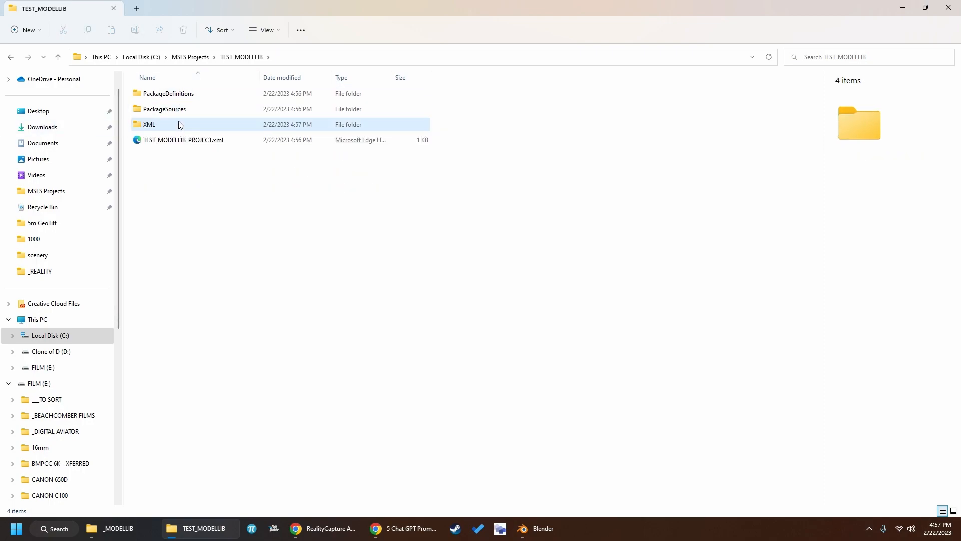
Check the contents of PackageSources, then arrange the TEST_MODELLIB and _MODELLIB folder windows side by side
double_click(178, 112)
click(176, 114)
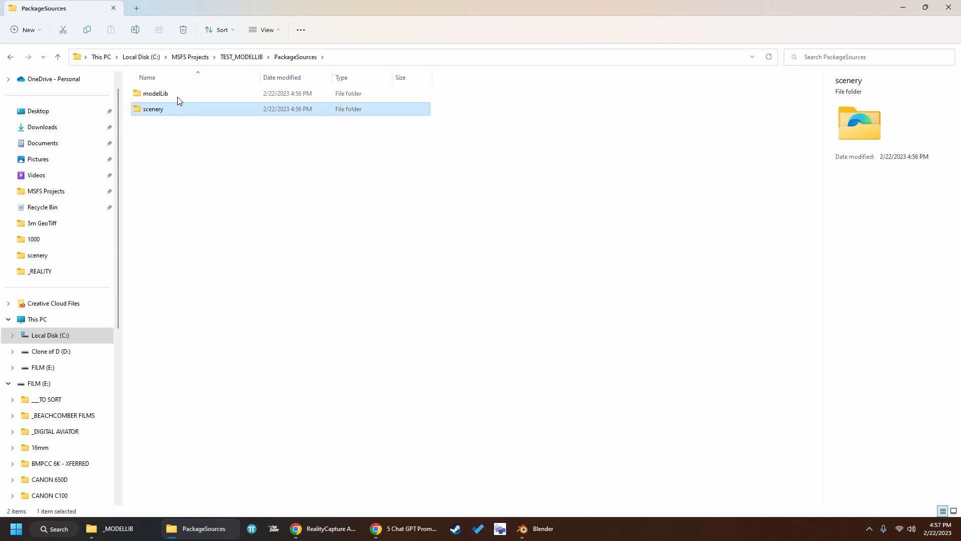
click(241, 57)
key(super+Left)
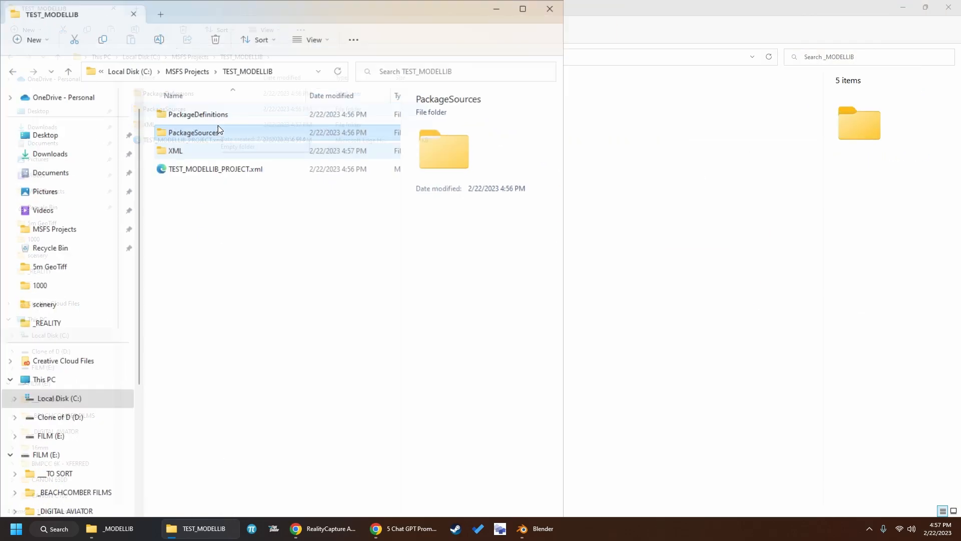
click(542, 192)
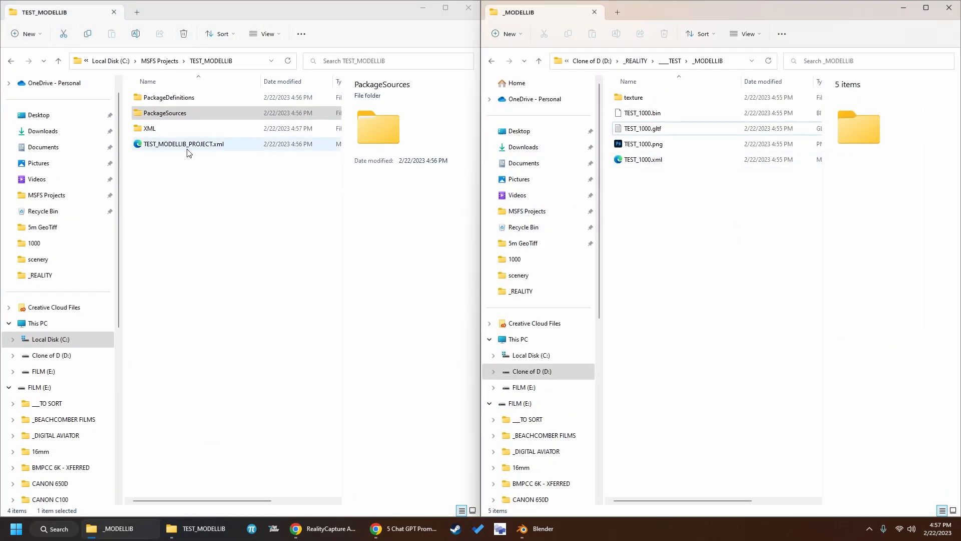
Copy TEST_1000.xml from _MODELLIB into the project's XML folder and delete TEST_1000.png from _MODELLIB
drag(632, 161, 176, 131)
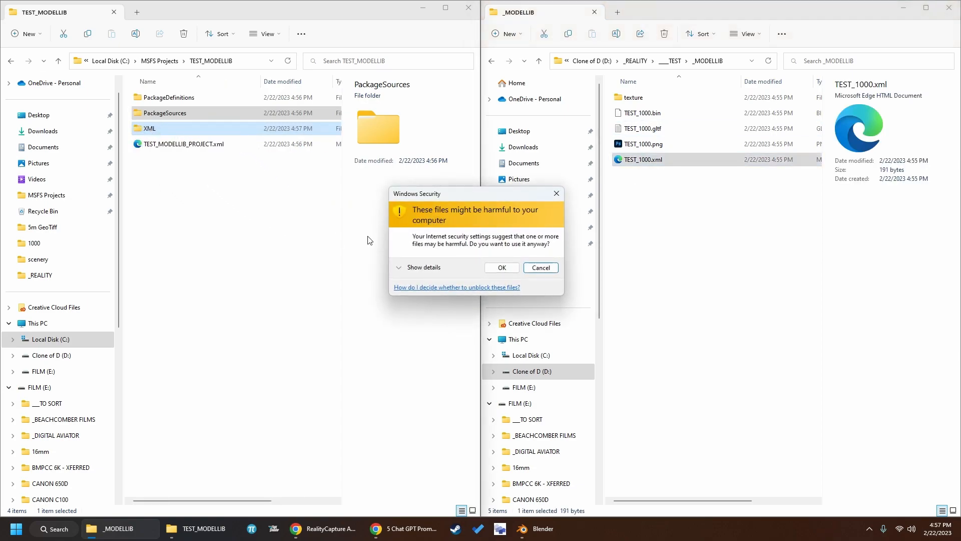
click(500, 265)
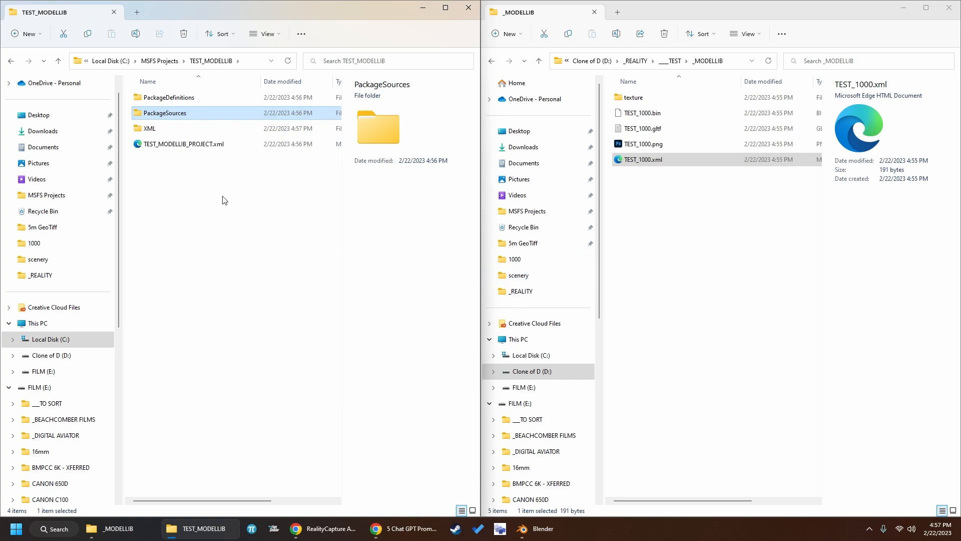
click(641, 145)
key(Delete)
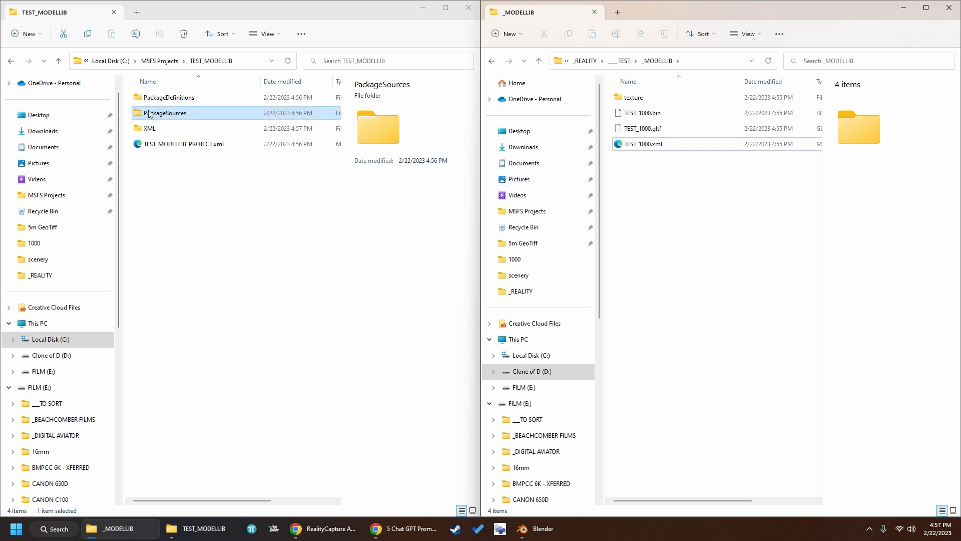
Rename the uvfx-model-library folder and XML file in PackageDefinitions to TEST_MODELLIB, copying the new name for reuse
click(190, 120)
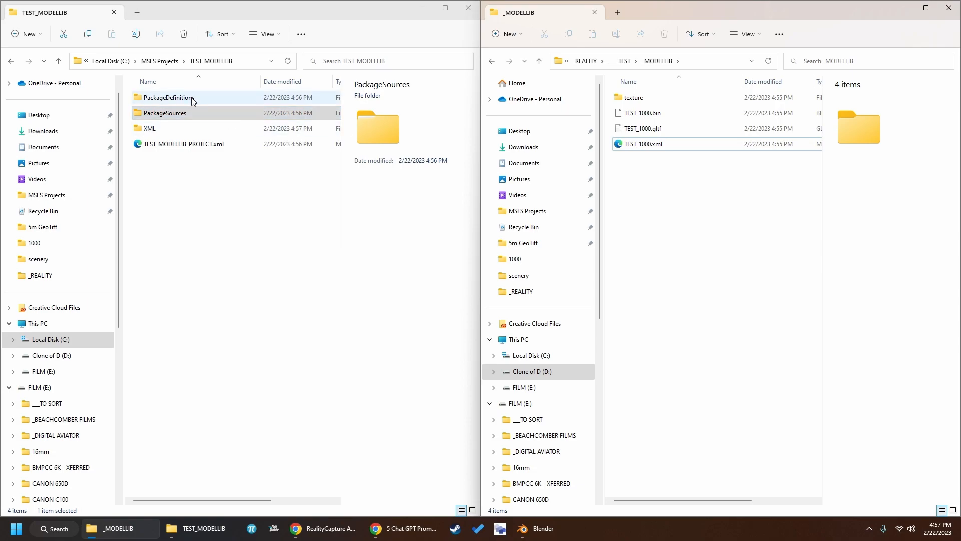
double_click(192, 99)
click(189, 95)
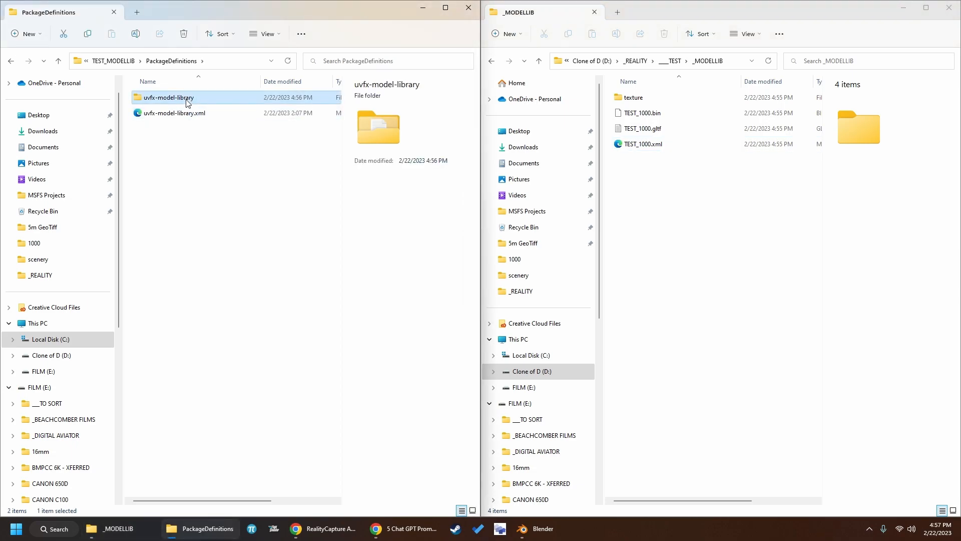
shift+click(193, 114)
key(F2)
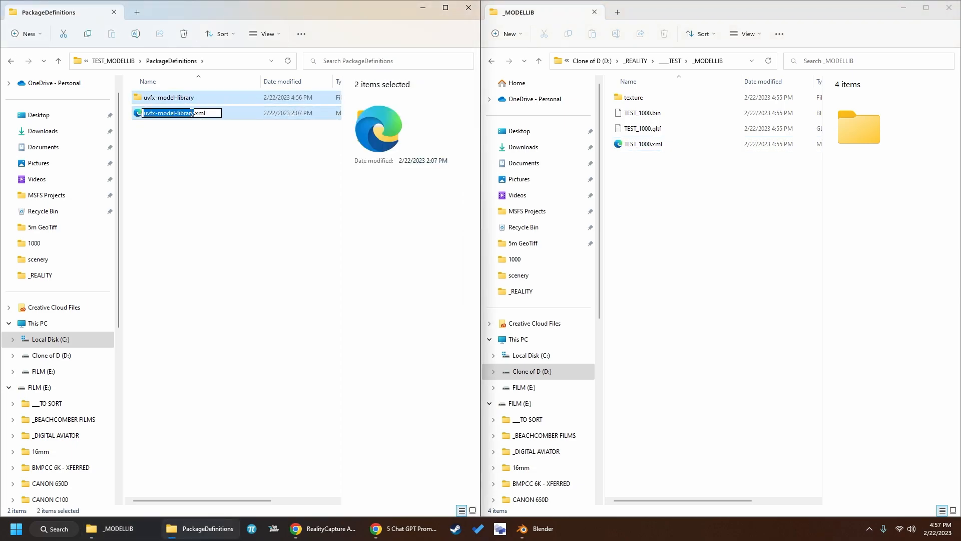
text(TEST_MODELLIB_PROJECT)
key(BackSpace)
key(BackSpace)
key(BackSpace)
key(BackSpace)
key(BackSpace)
key(BackSpace)
key(BackSpace)
key(BackSpace)
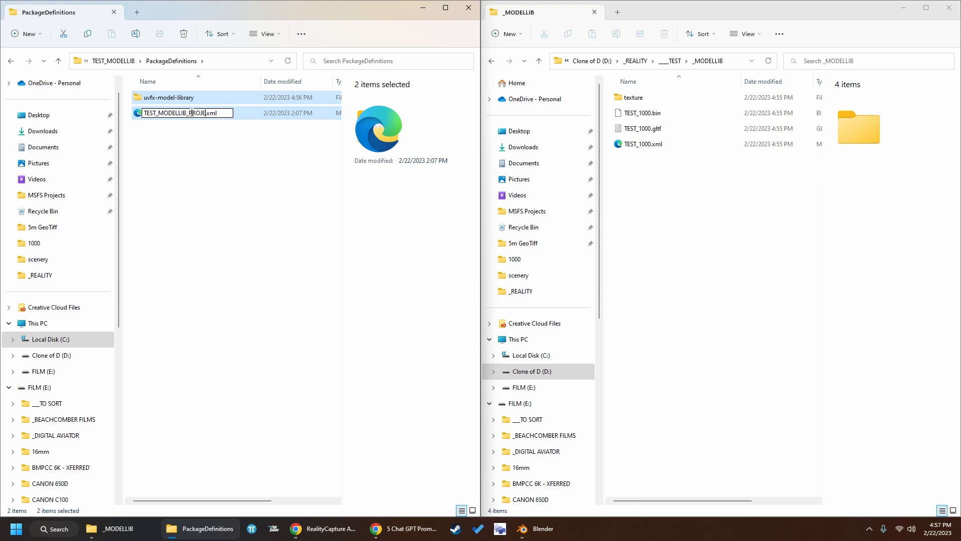
key(shift+Home)
key(ctrl+c)
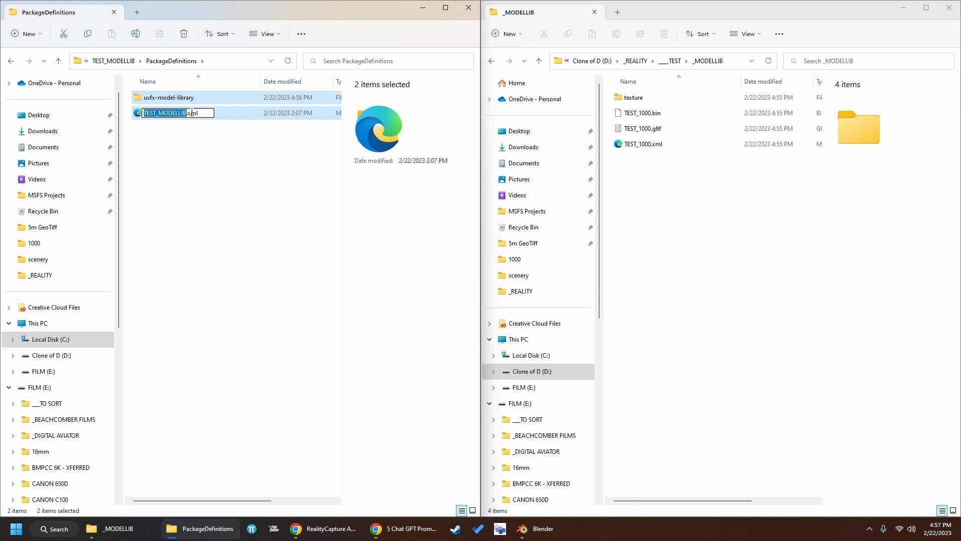
key(Return)
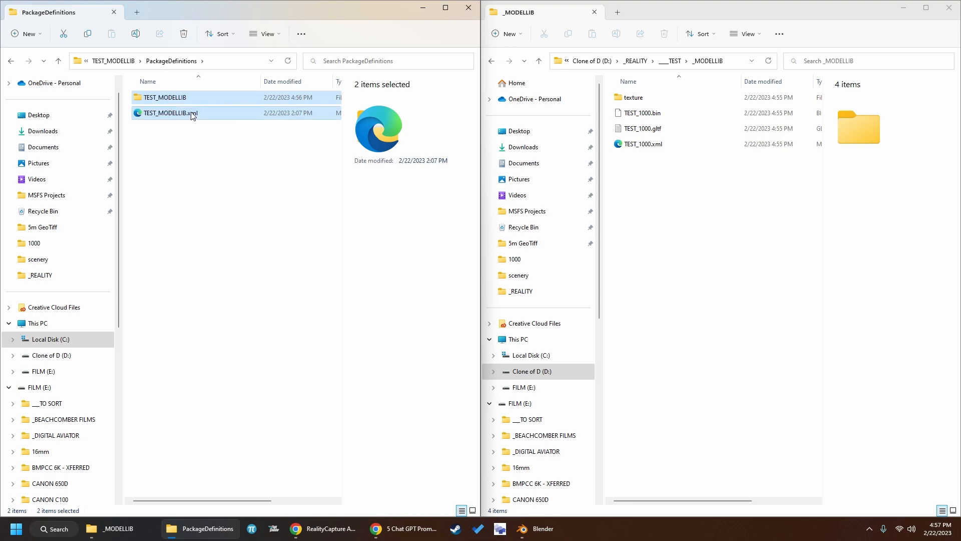
Open TEST_MODELLIB.xml from PackageDefinitions in Notepad and maximize its window
click(193, 114)
right_click(195, 115)
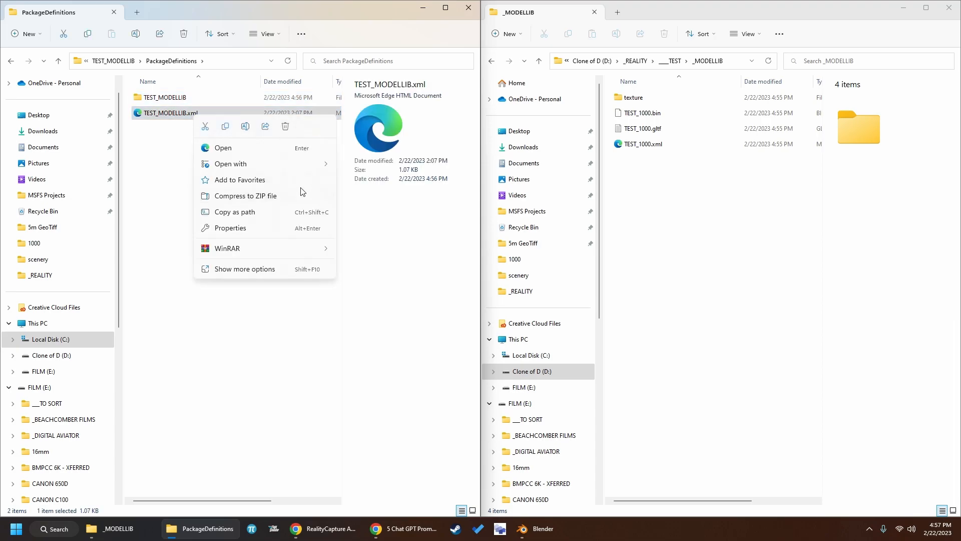
mouse_move(279, 166)
click(398, 197)
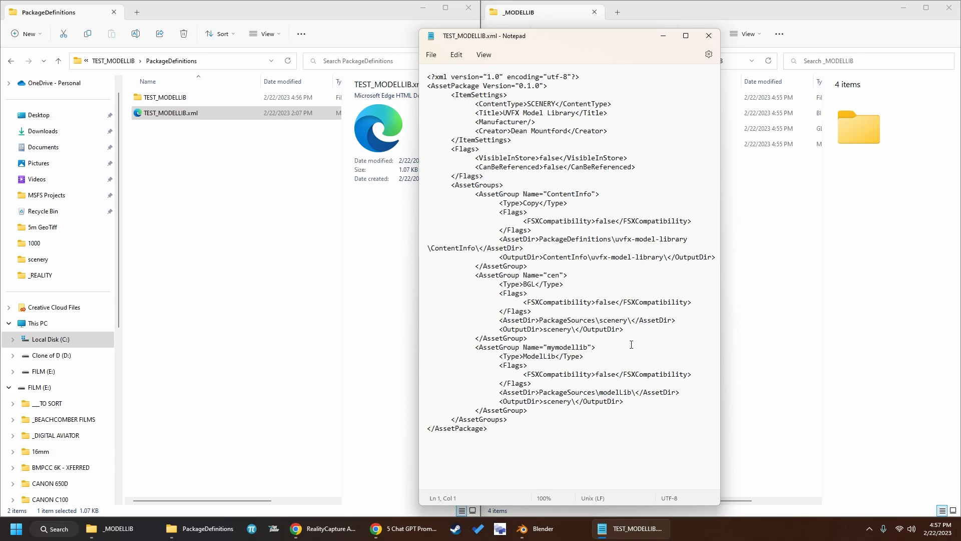
double_click(641, 36)
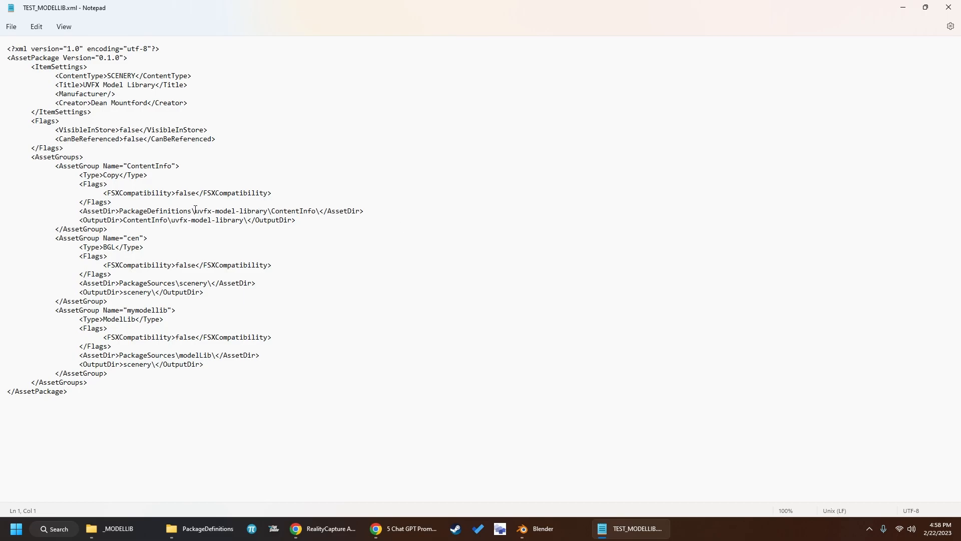
Replace every occurrence of uvfx-model-library in the XML file with TEST_MODELLIB
drag(269, 210, 194, 210)
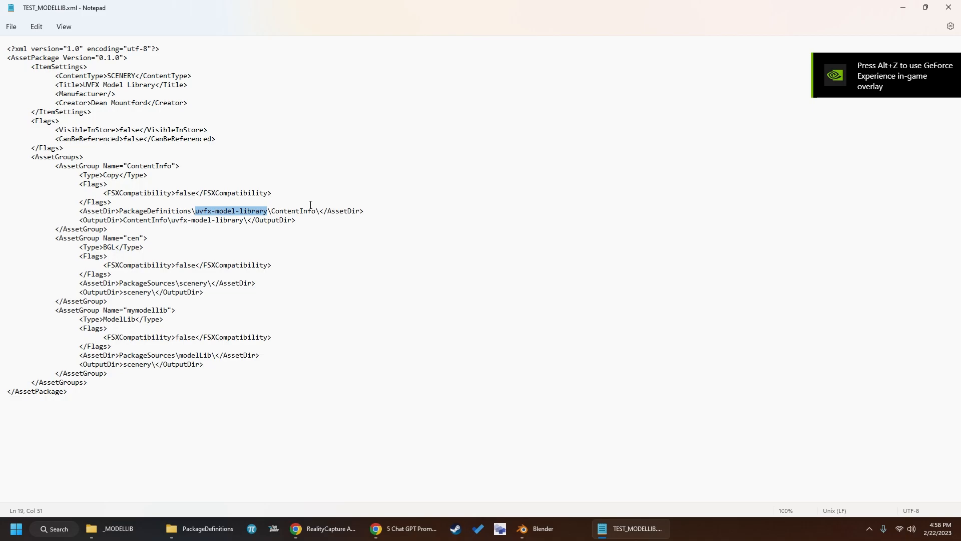
key(ctrl+h)
key(Tab)
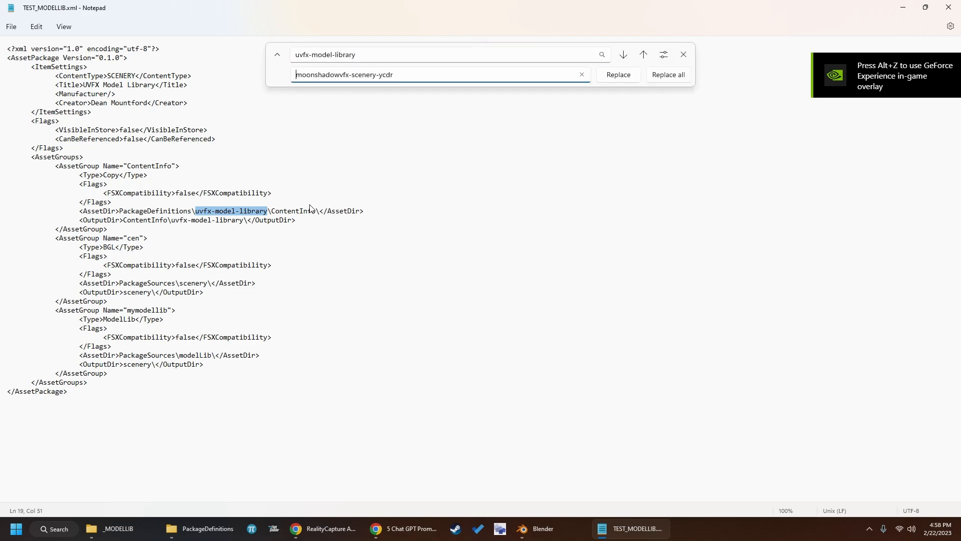
key(ctrl+a)
key(ctrl+v)
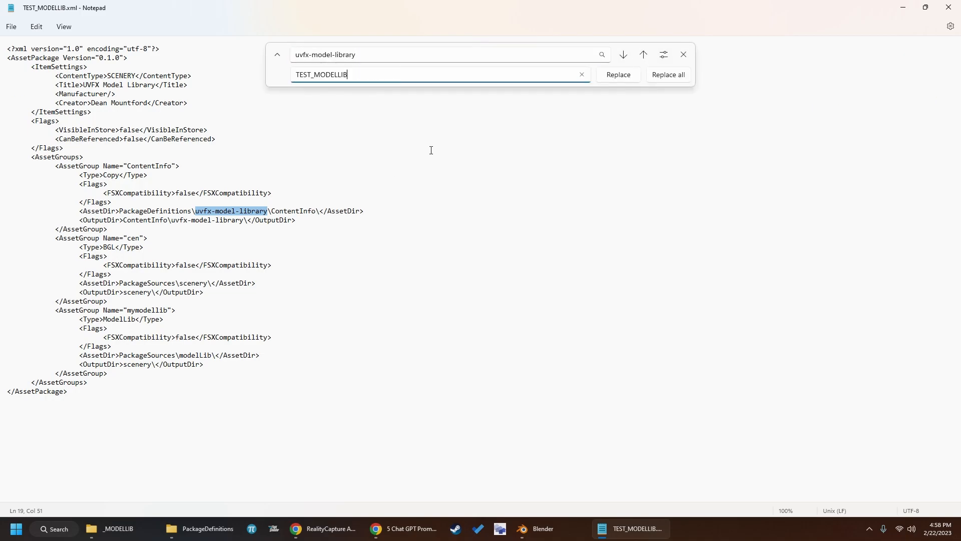
click(655, 78)
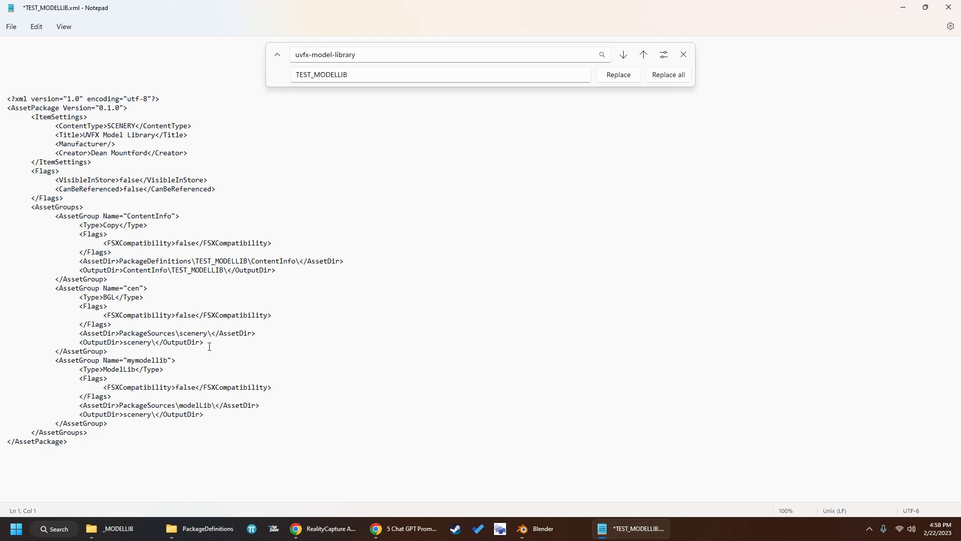
Close TEST_MODELLIB.xml and save its changes
click(685, 56)
click(949, 7)
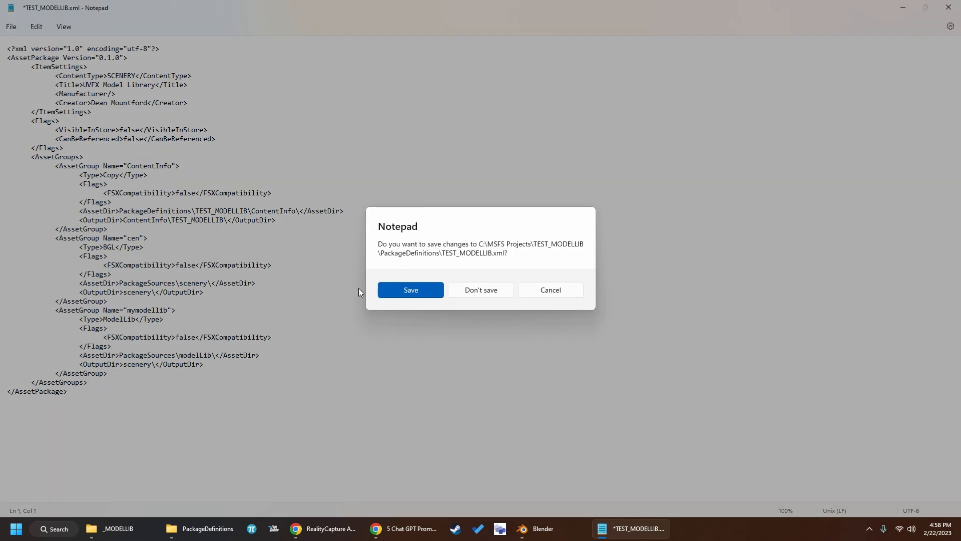
click(410, 288)
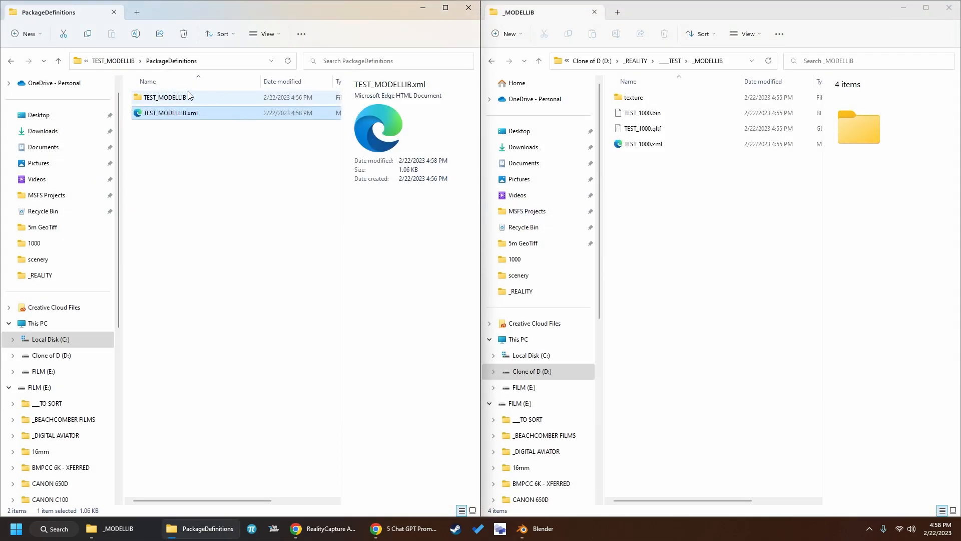
Examine the contents of objects.xml from PackageSources\scenery in Notepad and close it without editing
click(122, 61)
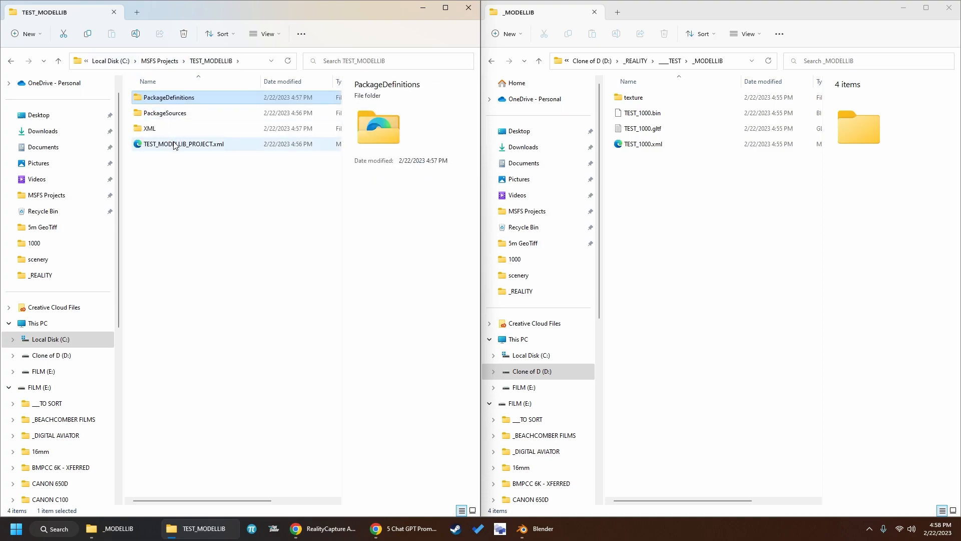
double_click(176, 114)
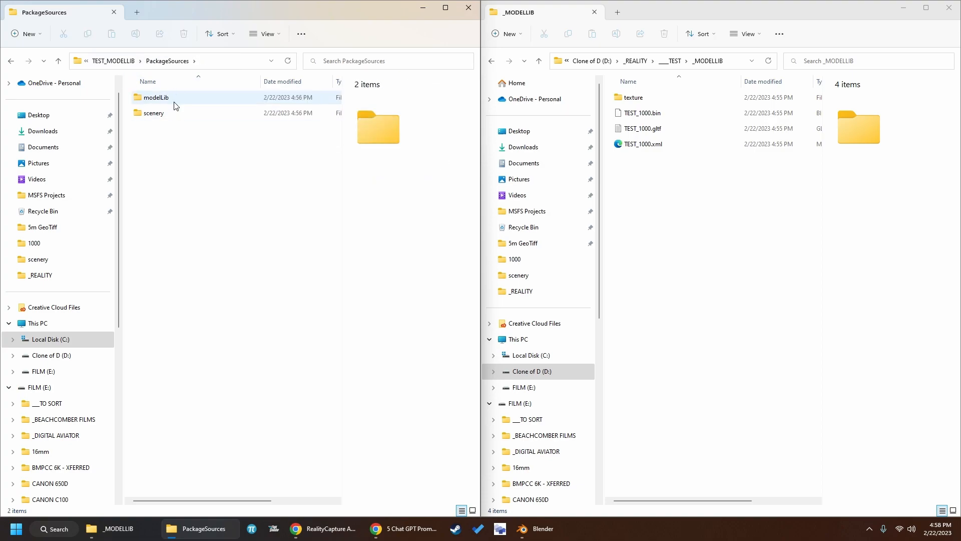
double_click(176, 113)
click(176, 98)
right_click(176, 97)
mouse_move(268, 146)
click(351, 176)
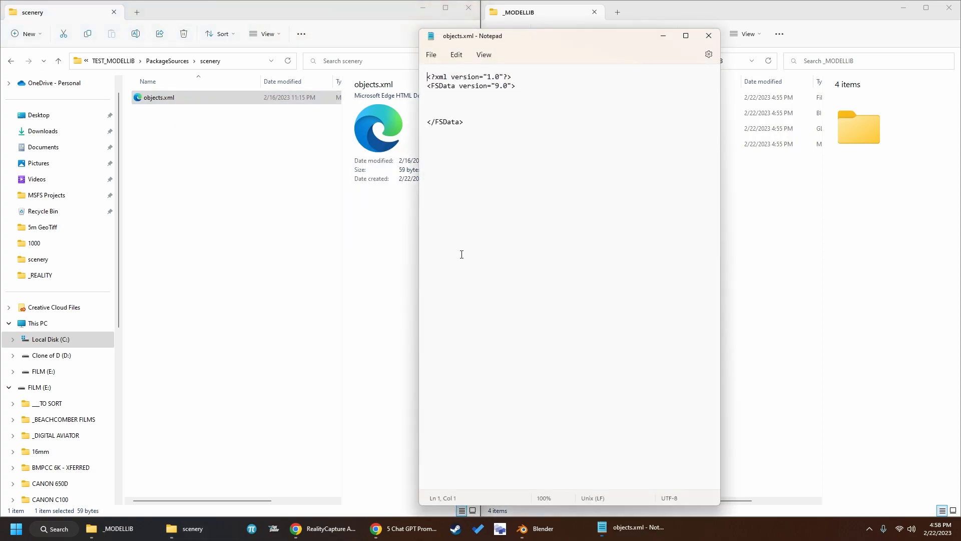
click(423, 103)
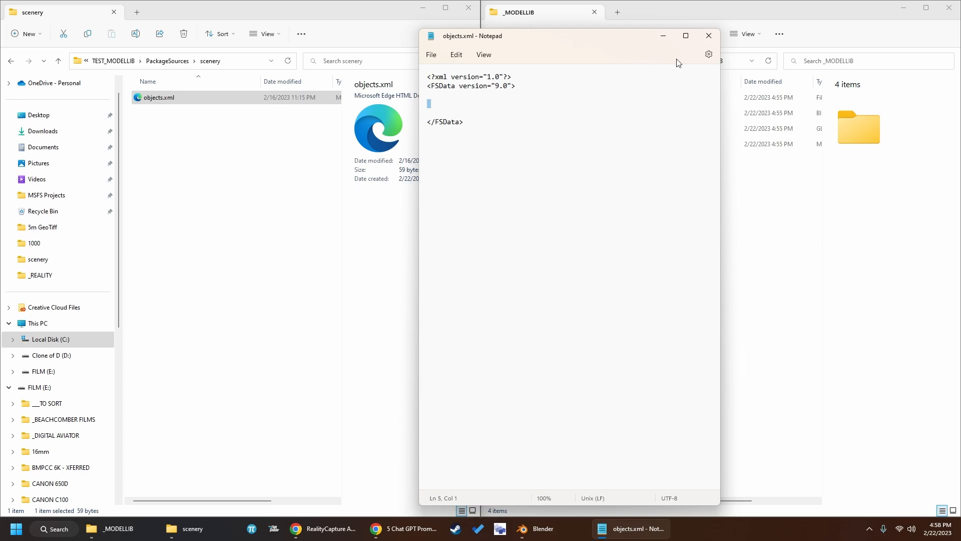
click(709, 35)
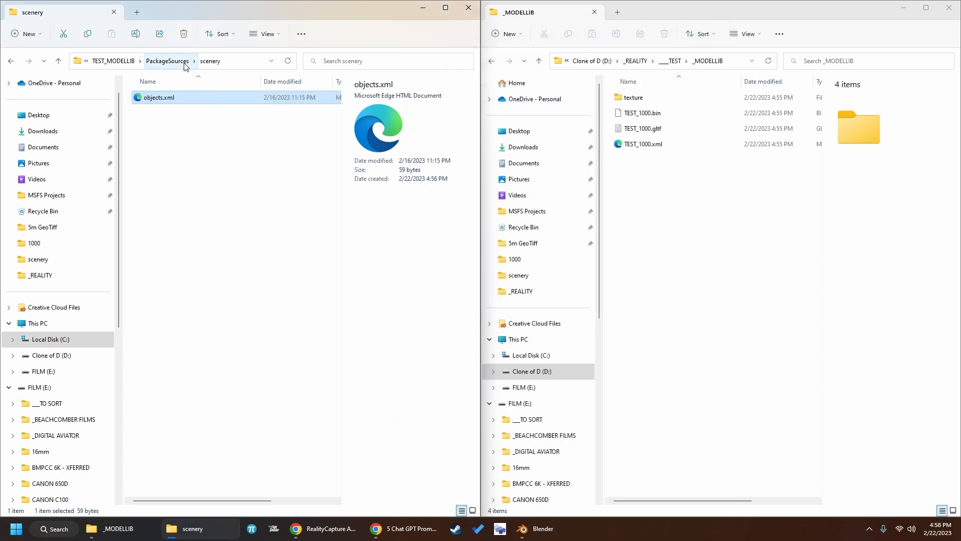
Delete everything inside the project's PackageSources\modelLib folder, including the texture folder and the gable-parking-tire and MSFS_YCDR_ROCK files
click(167, 61)
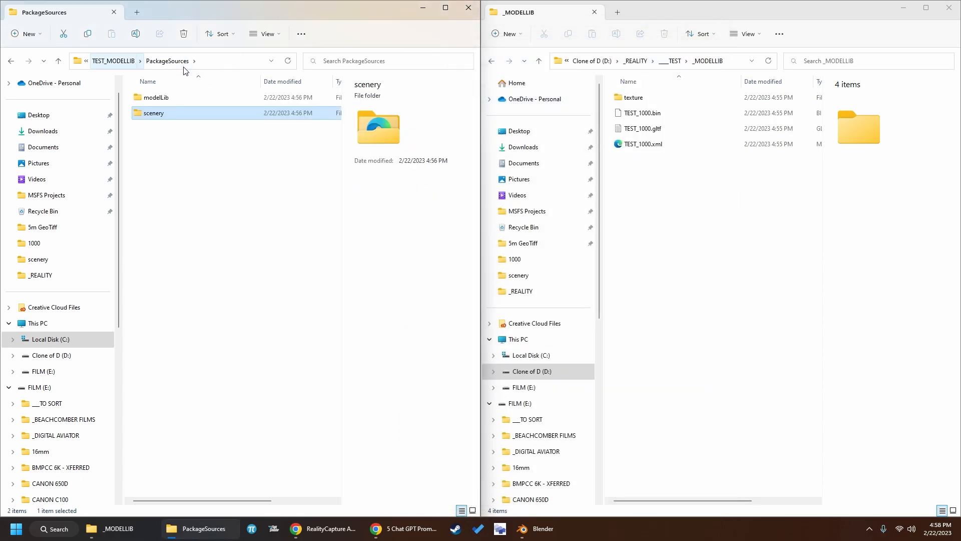
double_click(180, 100)
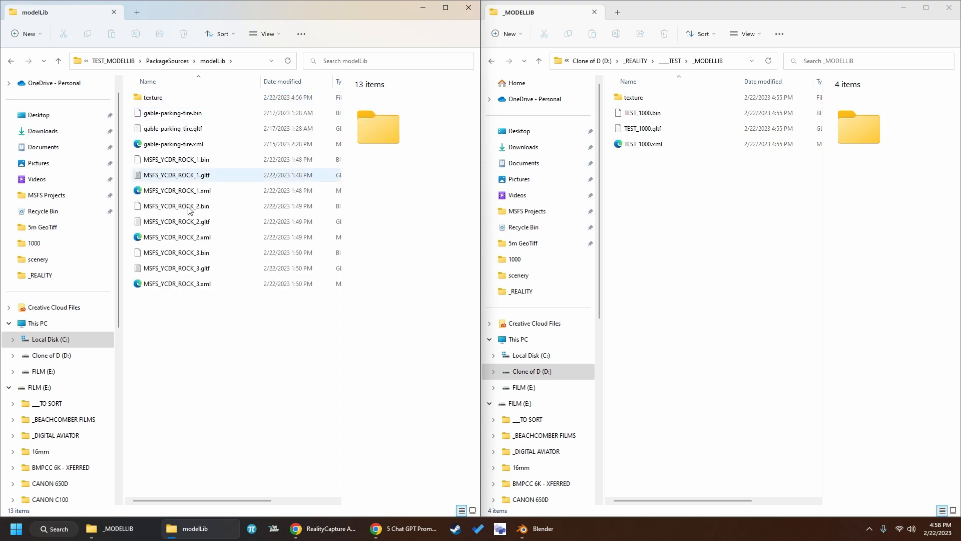
drag(219, 307, 174, 94)
key(Delete)
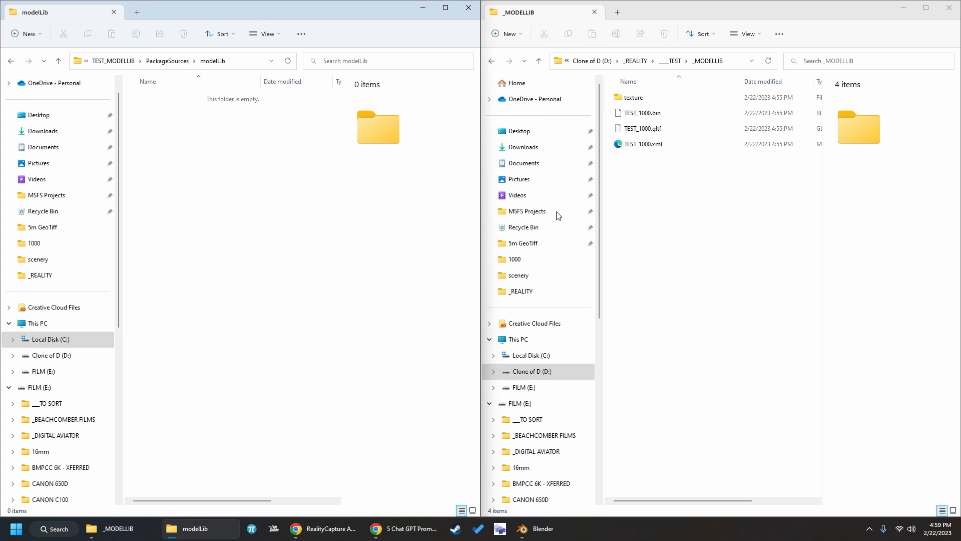
Copy the texture folder and the TEST_1000 bin, gltf and xml files from _MODELLIB into modelLib, accepting the security warning
drag(682, 204, 195, 154)
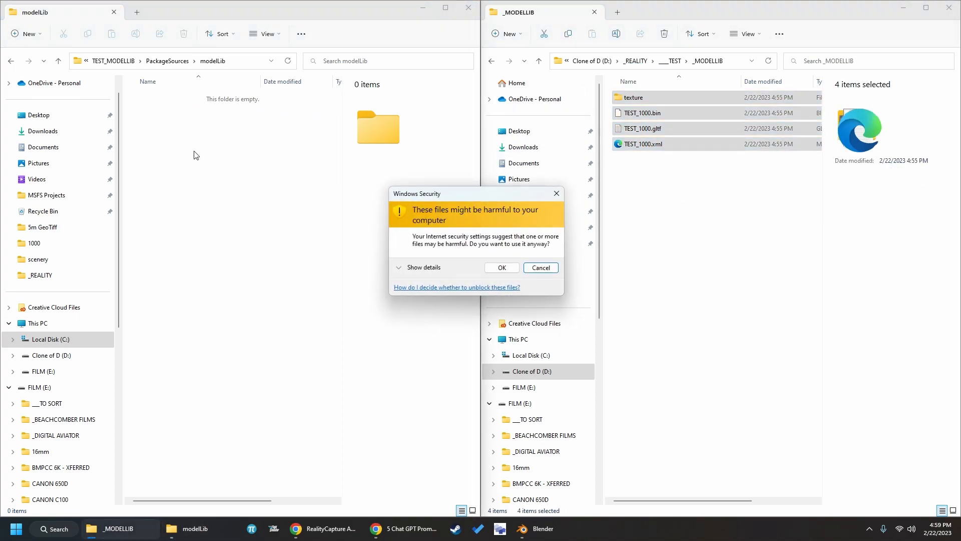
click(442, 265)
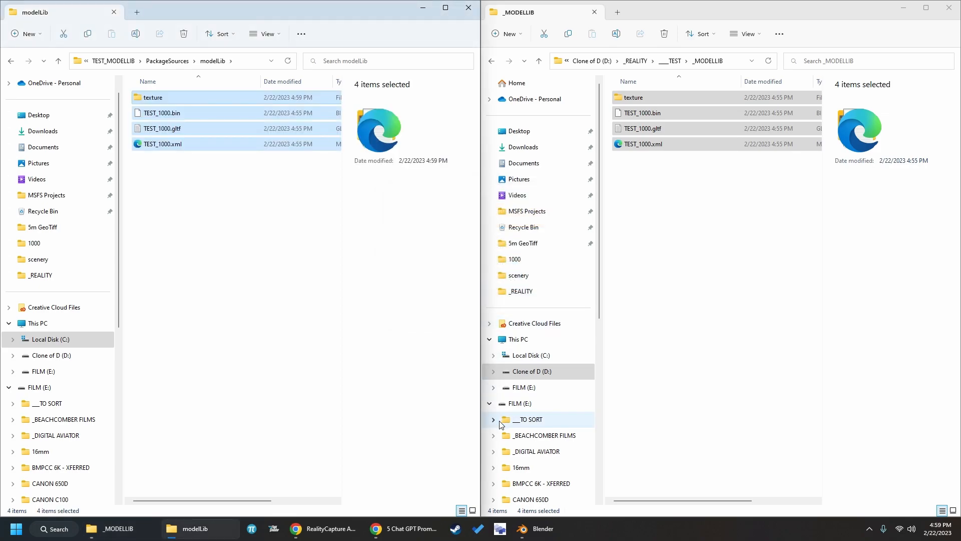
click(246, 266)
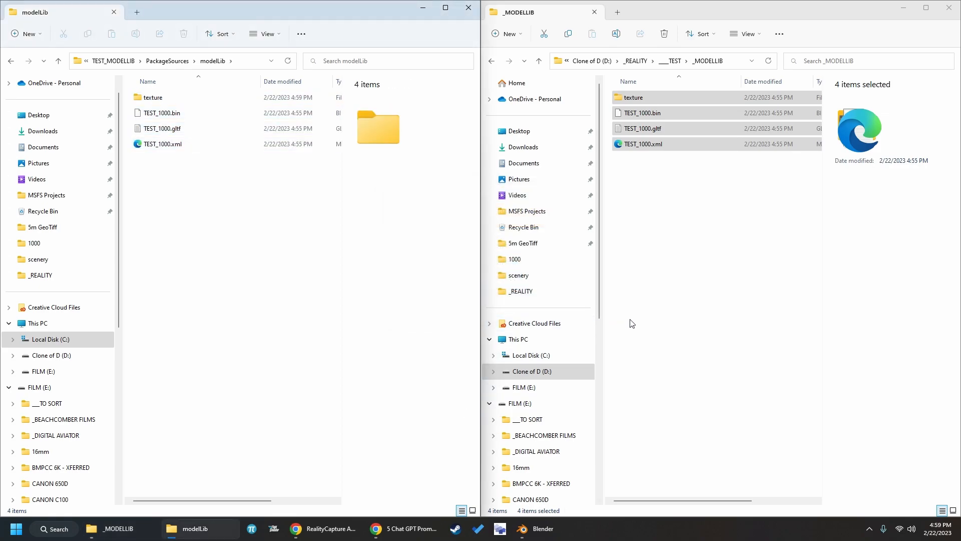
Check the contents of the source _MODELLIB texture folder and close that folder window
double_click(618, 98)
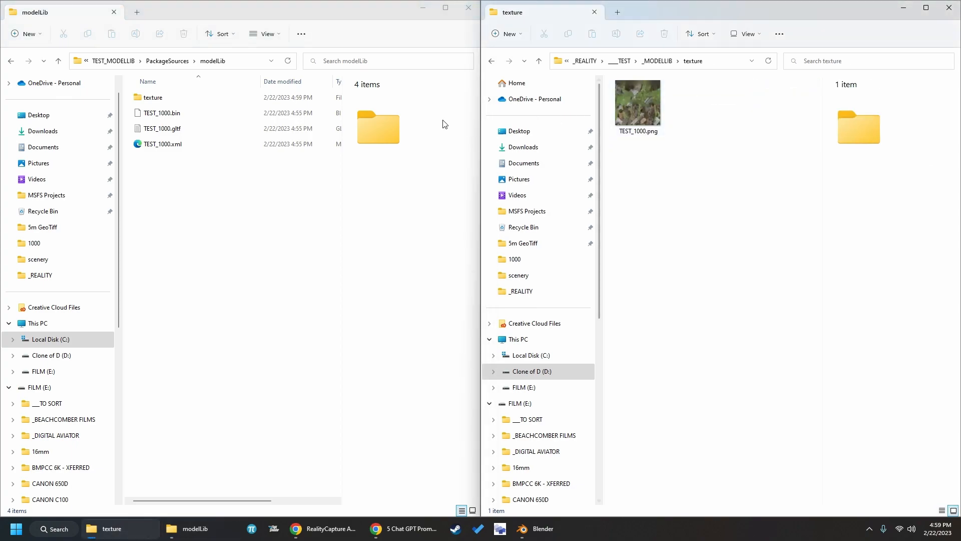
click(658, 61)
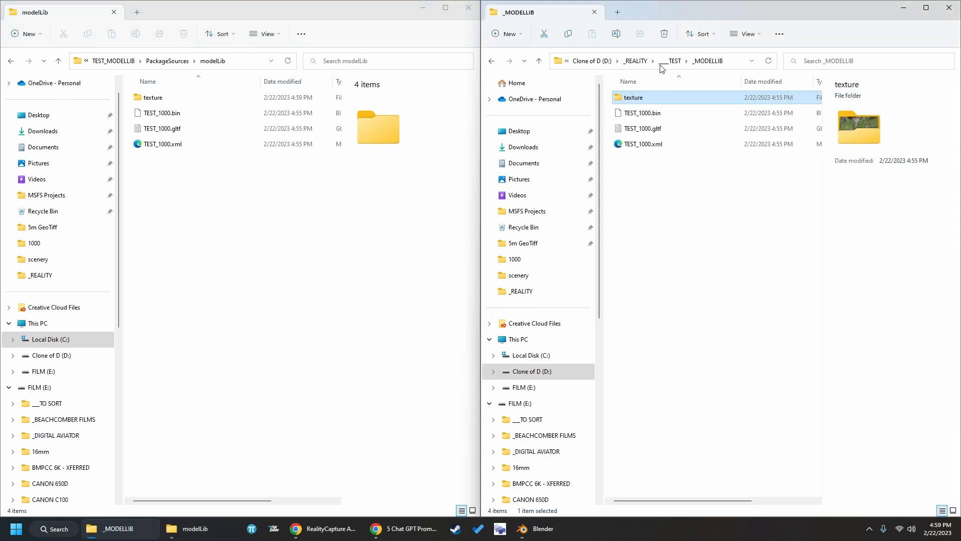
click(949, 8)
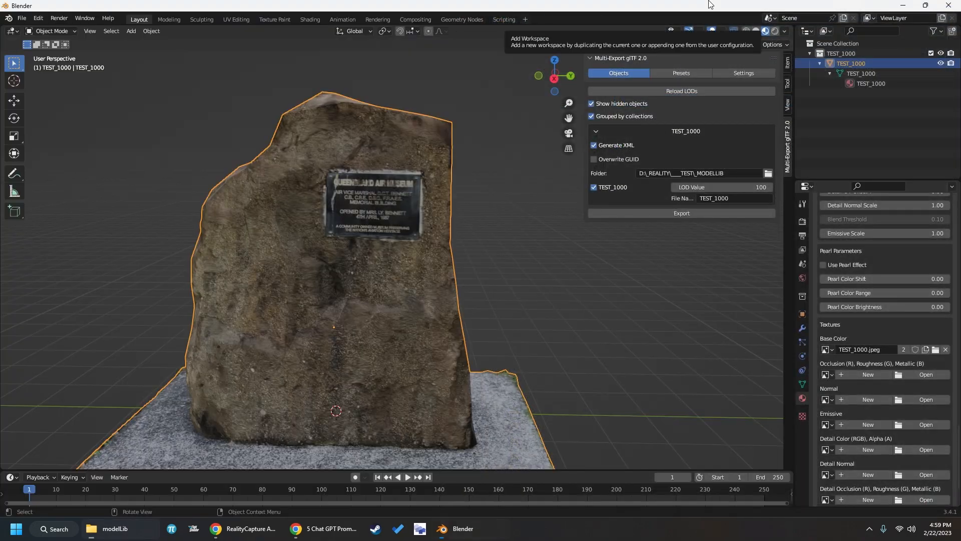
Save the Blender scene as TEST_1000.blend in the ___TEST folder under D:\_REALITY
click(516, 23)
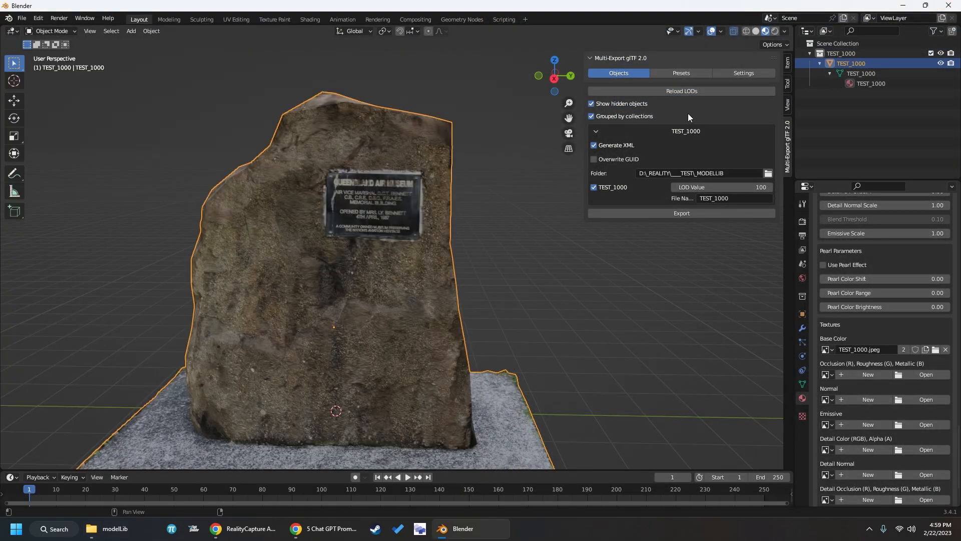
key(ctrl+s)
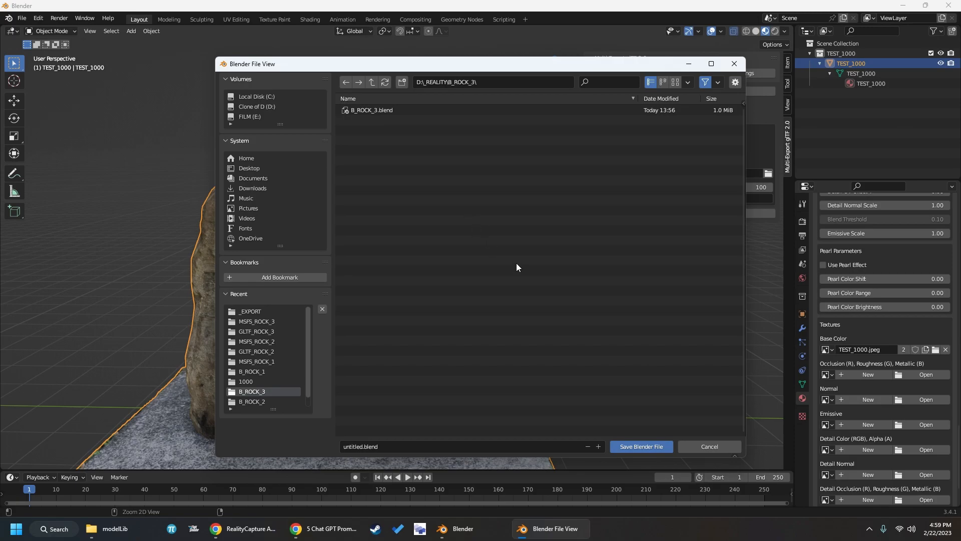
click(371, 82)
click(385, 149)
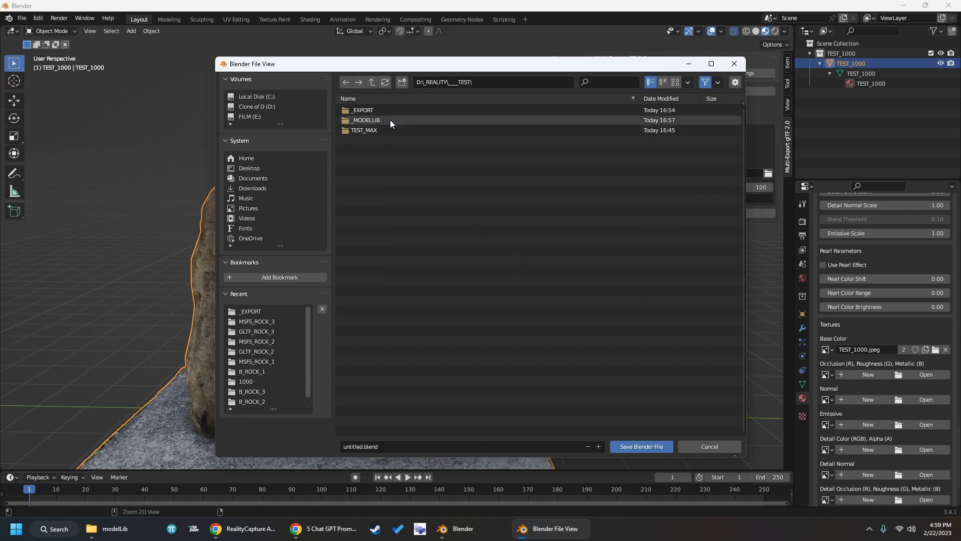
click(389, 445)
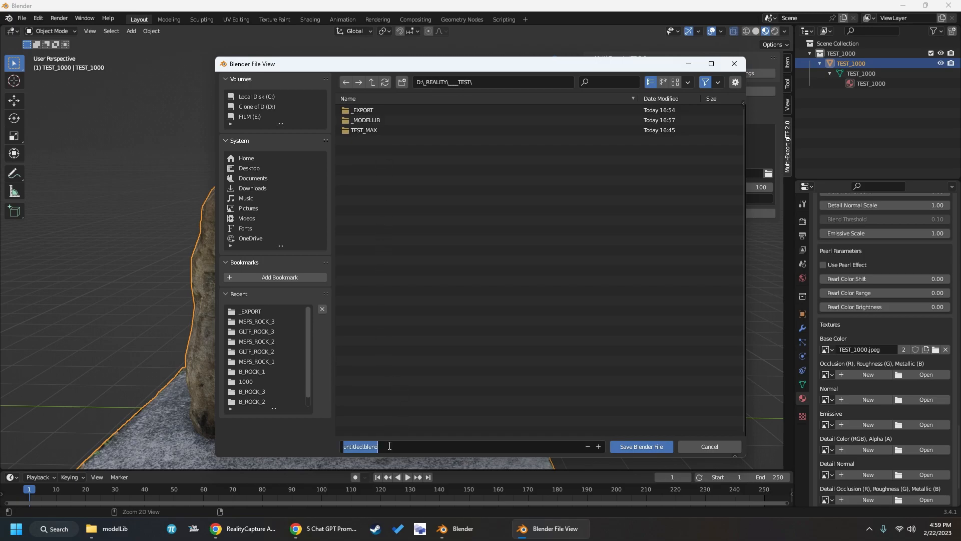
text(TEST_1000-)
key(BackSpace)
text(.)
key(BackSpace)
key(Return)
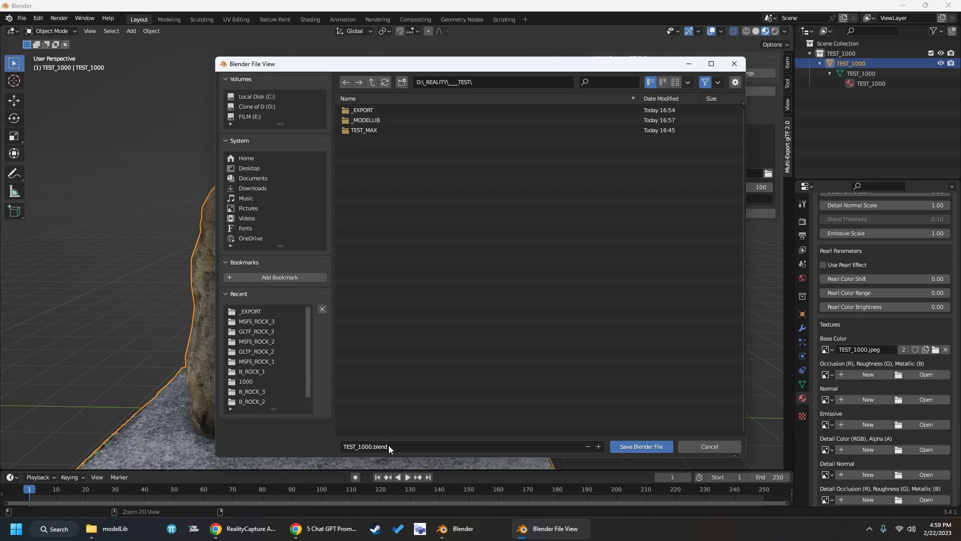
click(631, 444)
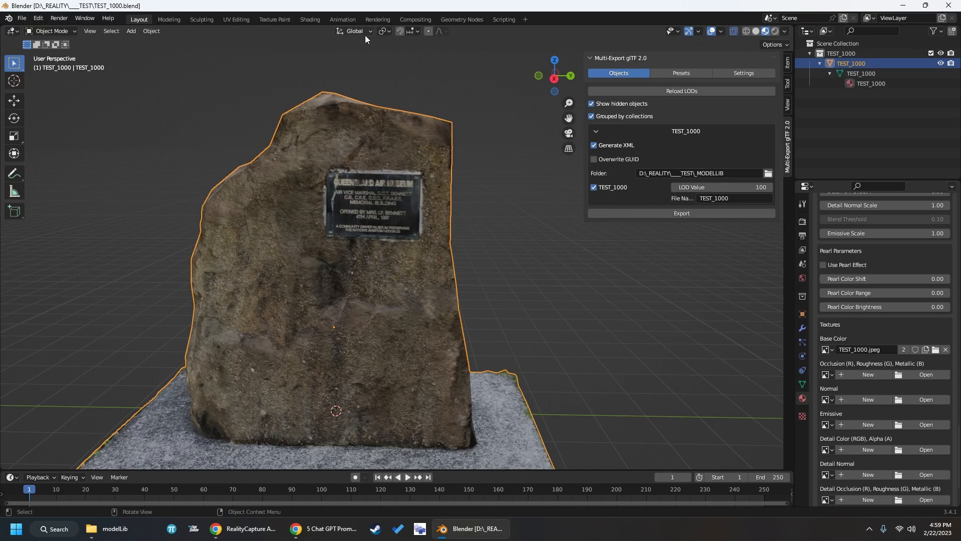
Add a point light to the Blender scene
click(132, 32)
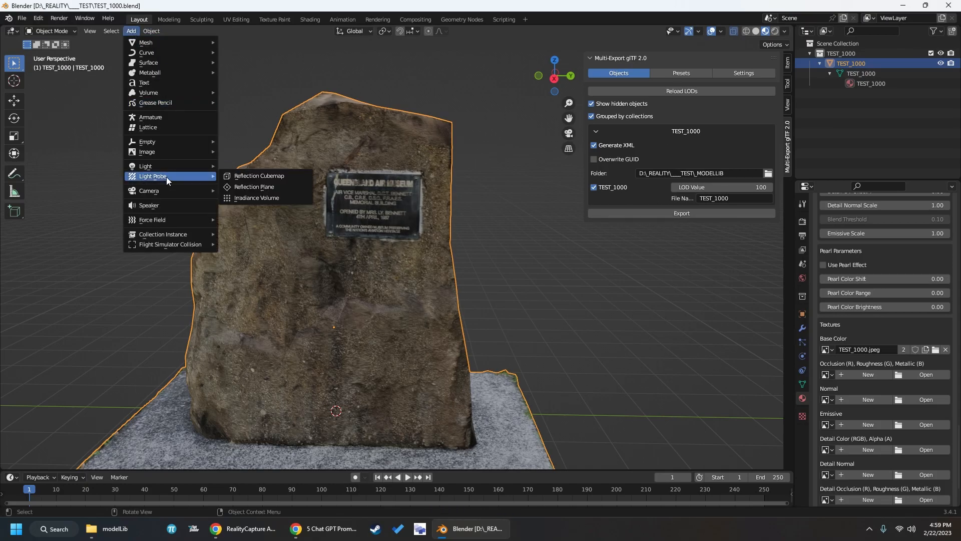
mouse_move(159, 168)
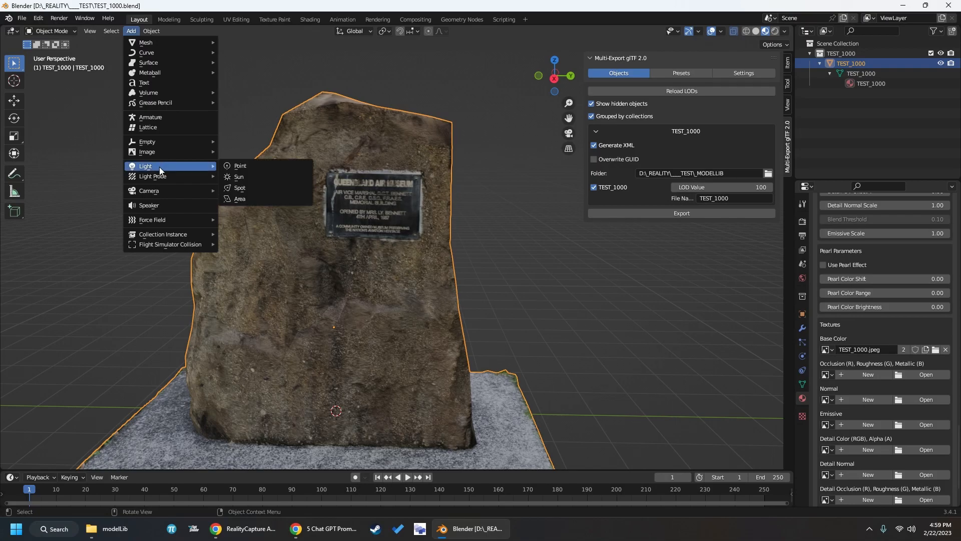
click(242, 162)
scroll(482, 209, down, 4)
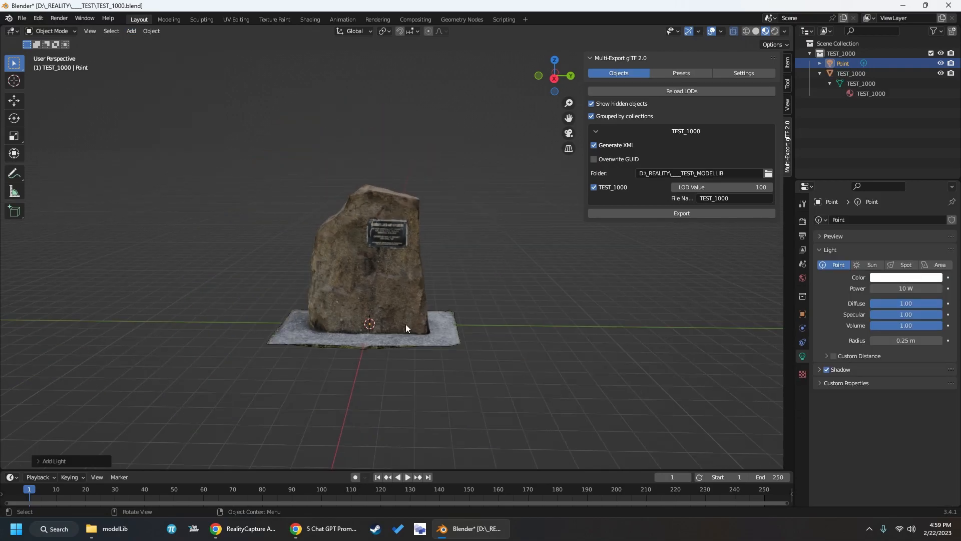
Place the point light at X 5 m, Y 5 m and Z 10 m
click(803, 296)
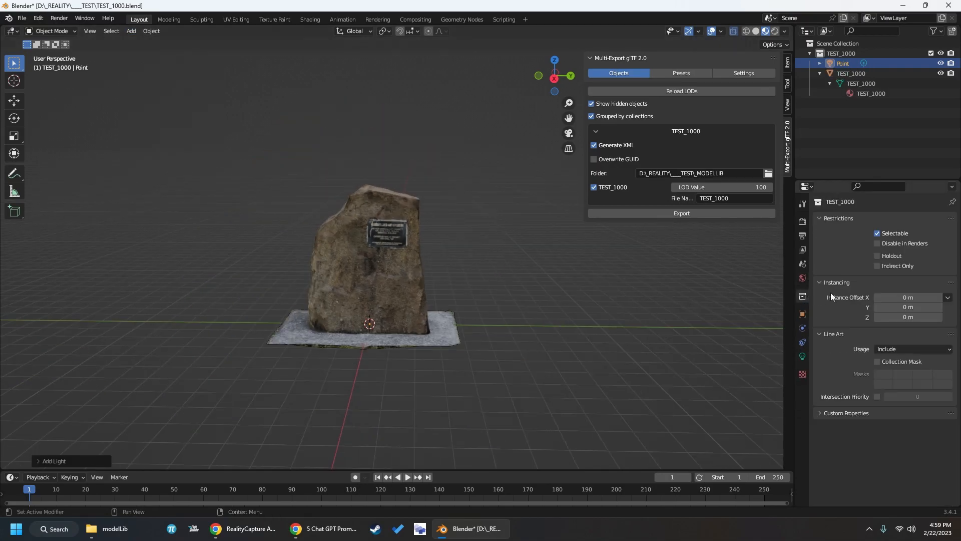
click(803, 314)
double_click(896, 252)
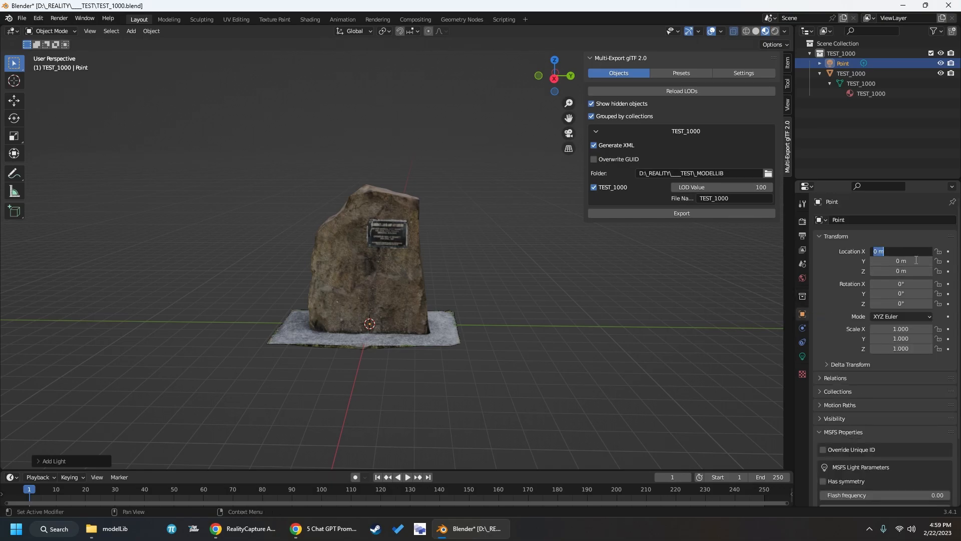
text(5)
key(Tab)
text(5)
key(Tab)
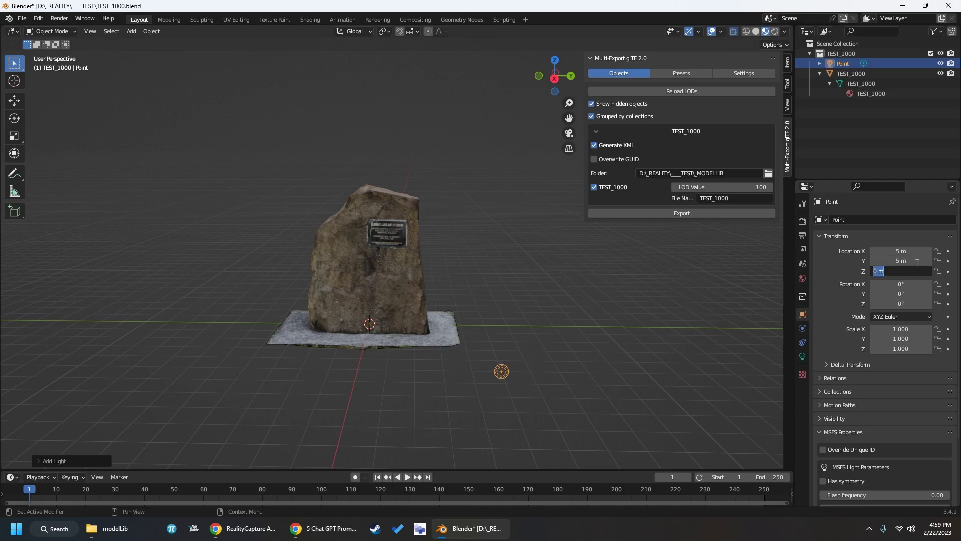
text(5)
key(Tab)
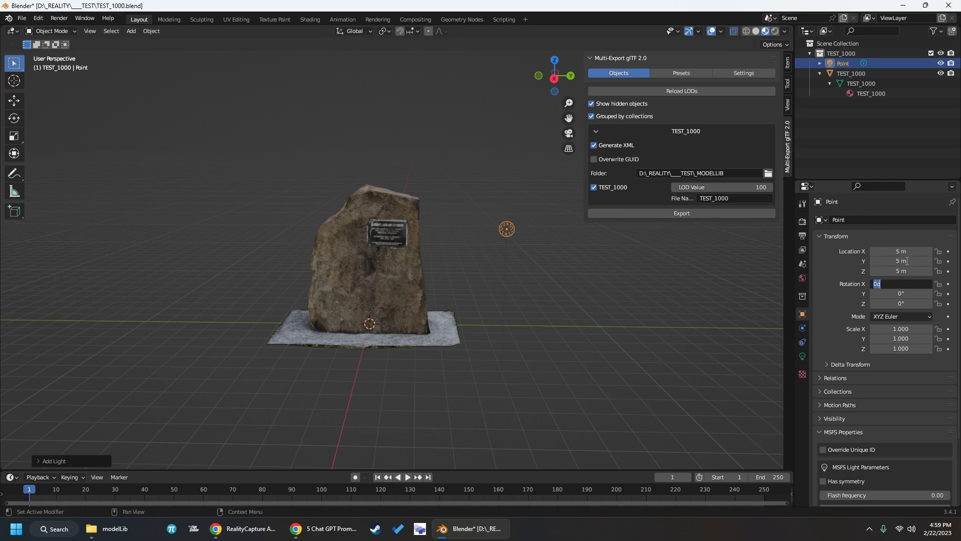
key(Return)
double_click(907, 271)
text(10)
key(Return)
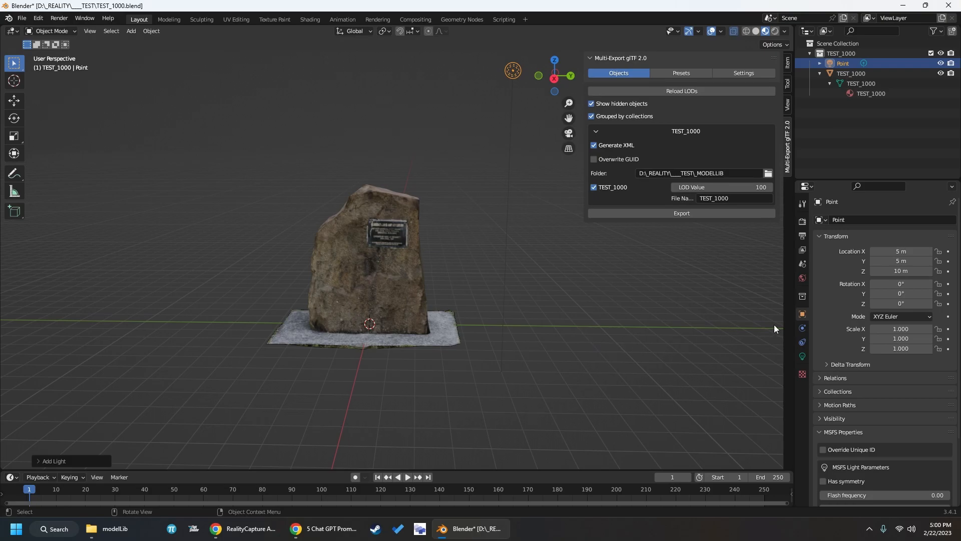
Under rendered viewport shading, set the point light's power to 1000 W and shift its location to about X 3.79 m and Z 5.44 m
click(775, 31)
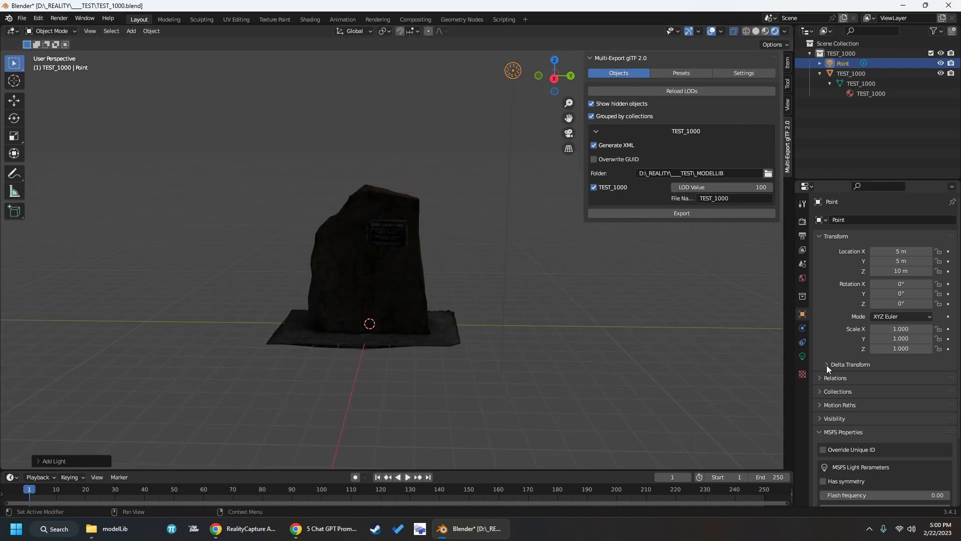
click(803, 356)
click(915, 288)
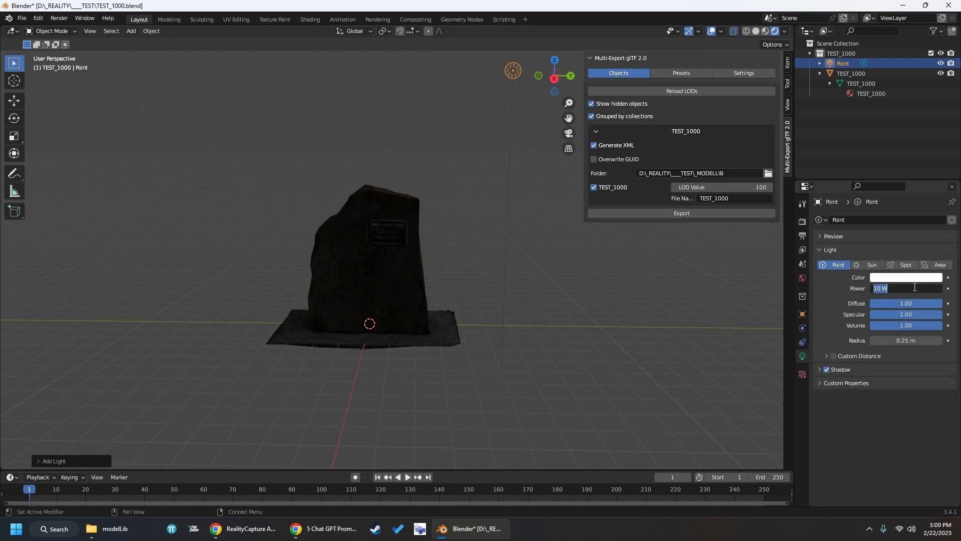
text(1000)
key(Return)
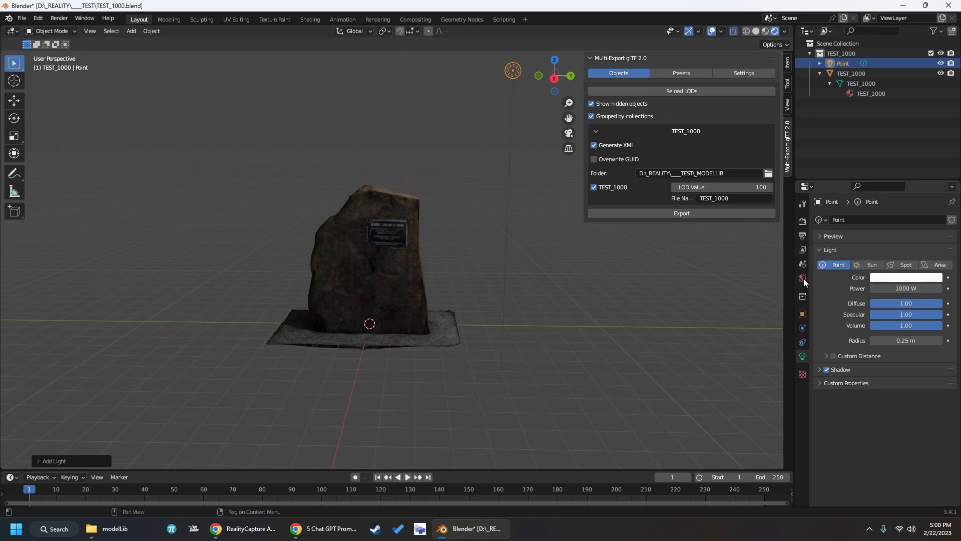
click(803, 314)
drag(907, 270, 891, 251)
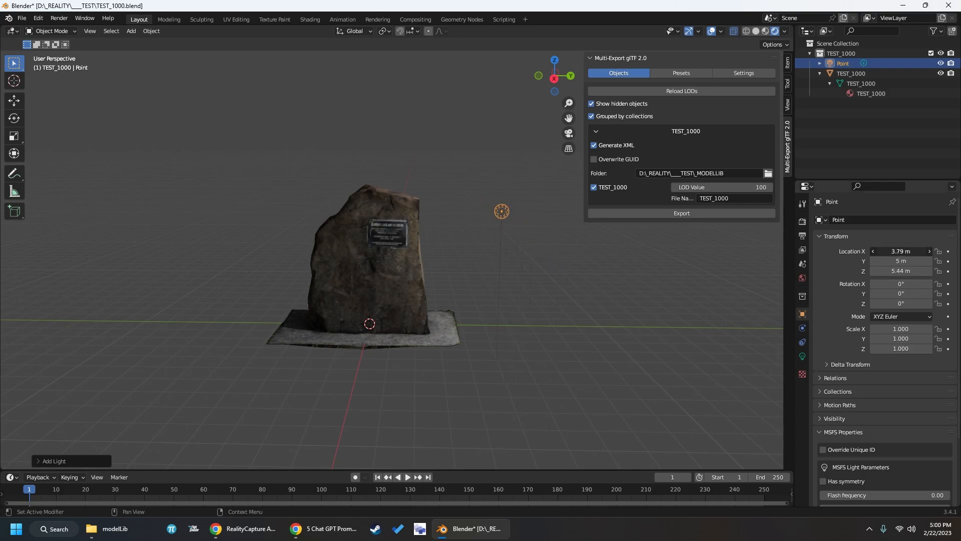
Change the render engine to Cycles and inspect the rendered rock and its plaque up close
click(802, 205)
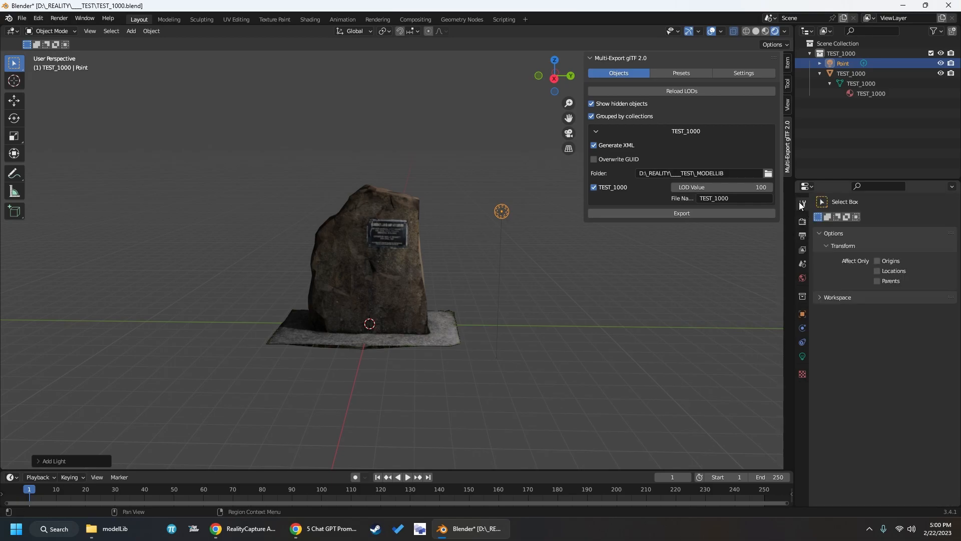
click(803, 221)
click(905, 221)
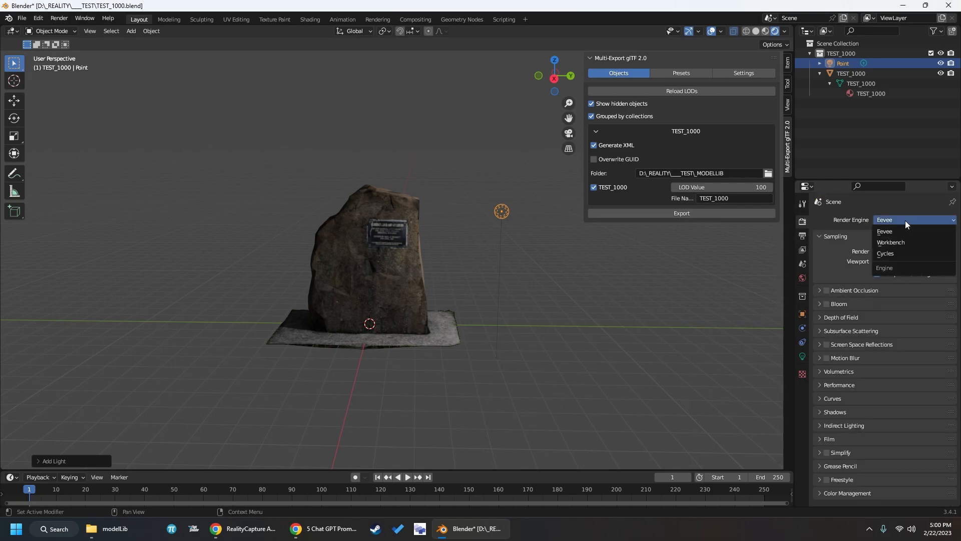
click(916, 256)
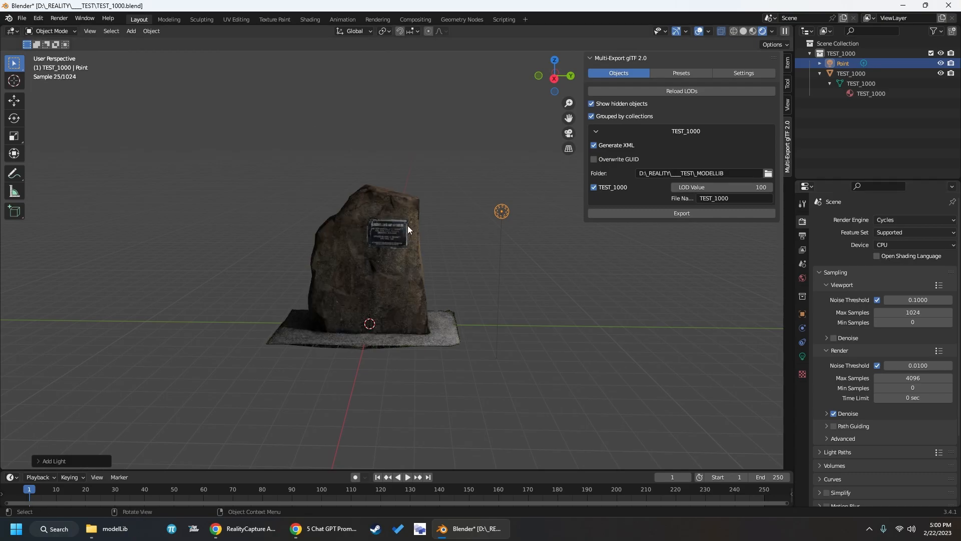
scroll(370, 242, up, 8)
scroll(375, 243, down, 3)
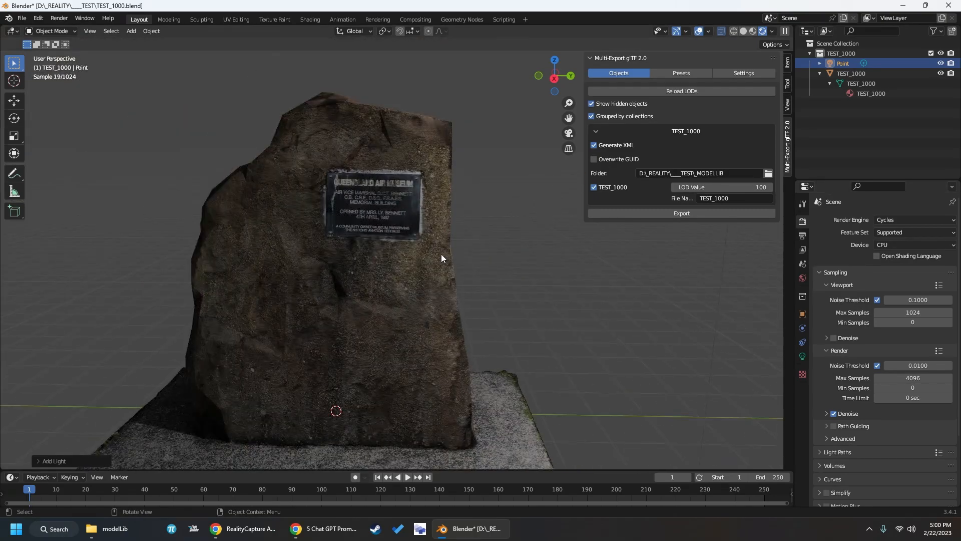
Delete the point light from the scene
click(845, 63)
key(Delete)
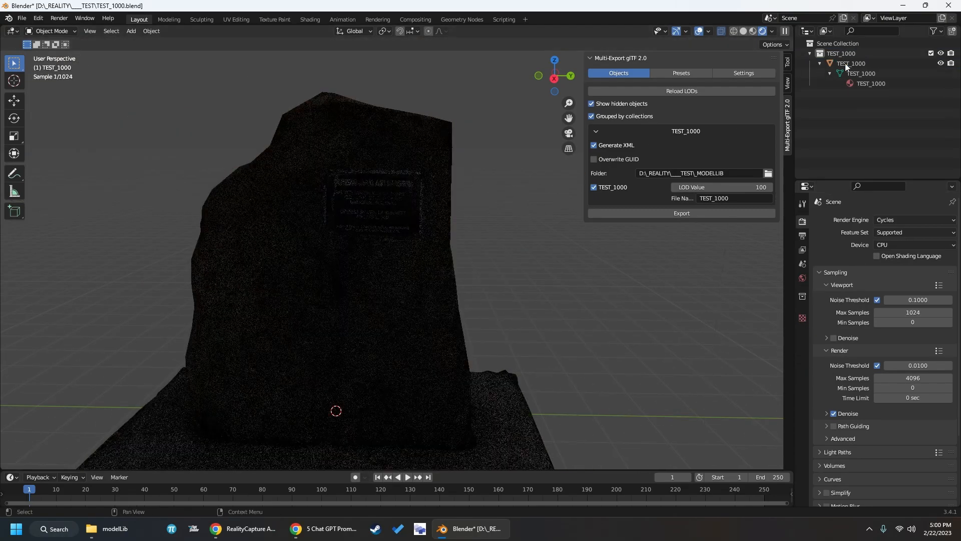
Compare the rock model in material preview, wireframe and solid viewport shading
click(753, 31)
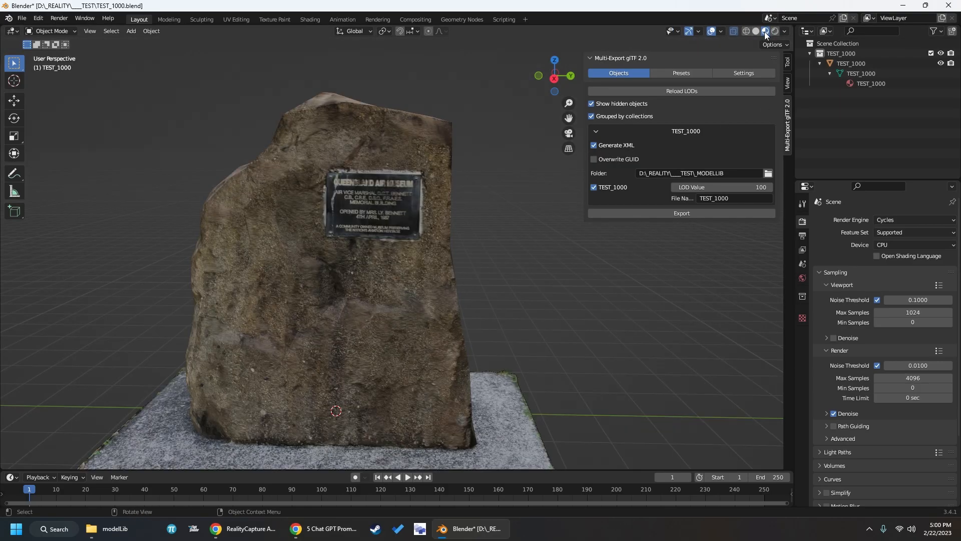
click(746, 31)
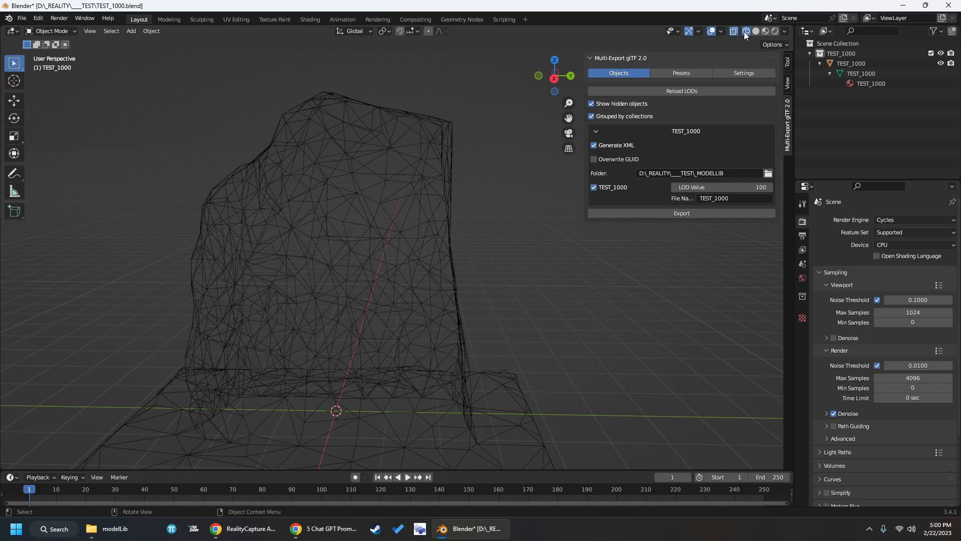
click(756, 32)
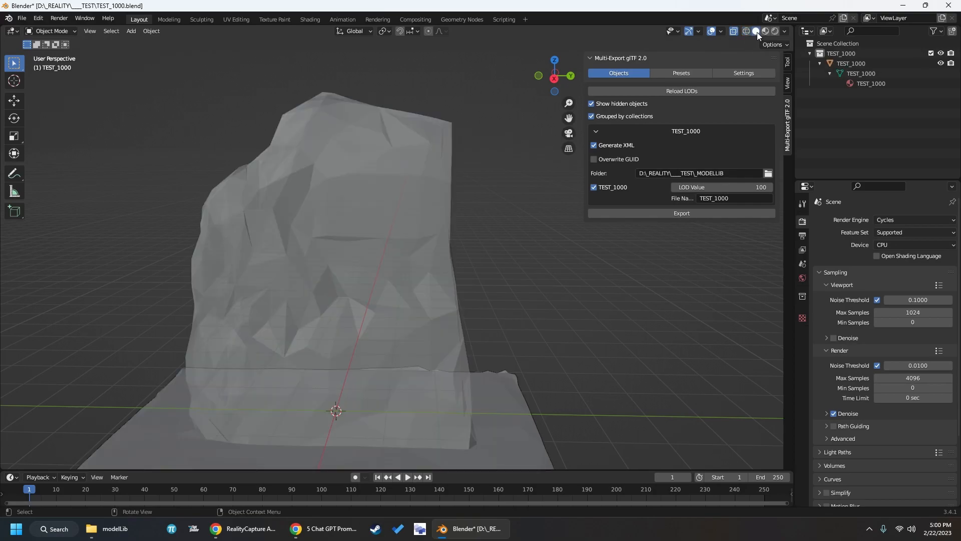
Show the TEST_1000 rock in material preview and set up a Wavefront OBJ export without materials, cancelling before exporting
click(766, 31)
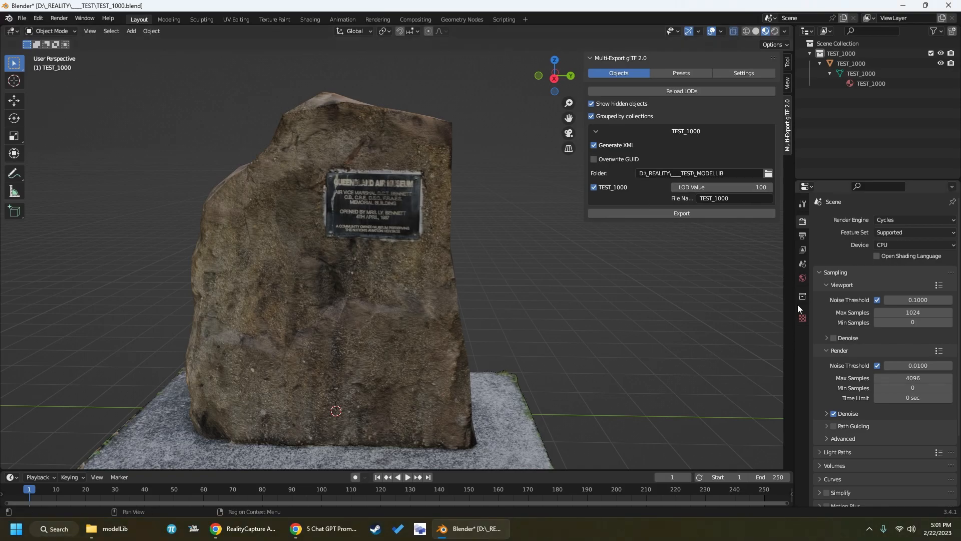
click(856, 66)
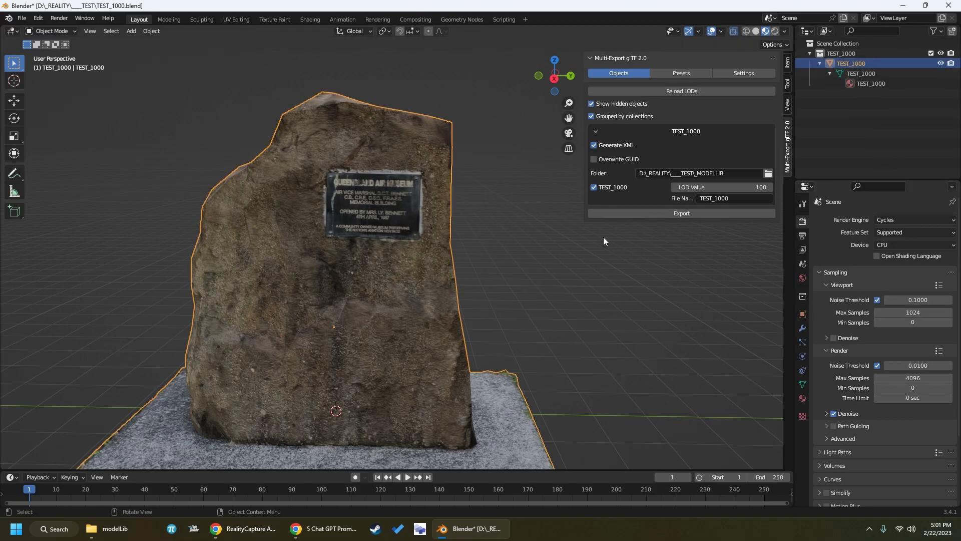
click(22, 18)
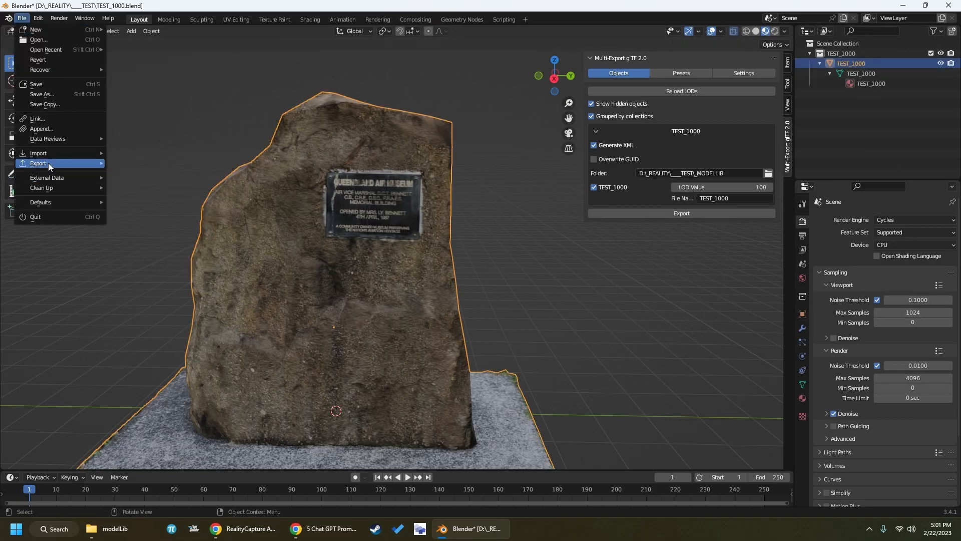
mouse_move(49, 164)
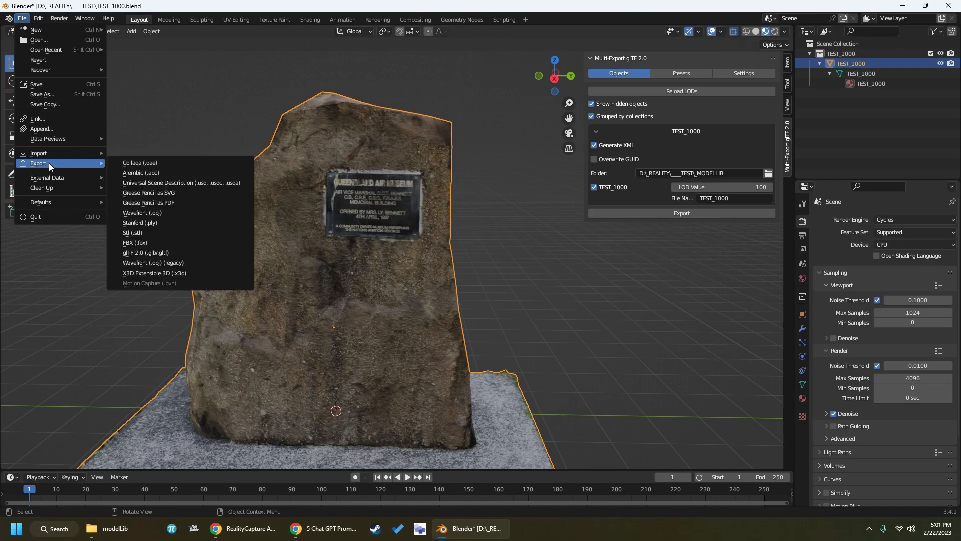
click(179, 215)
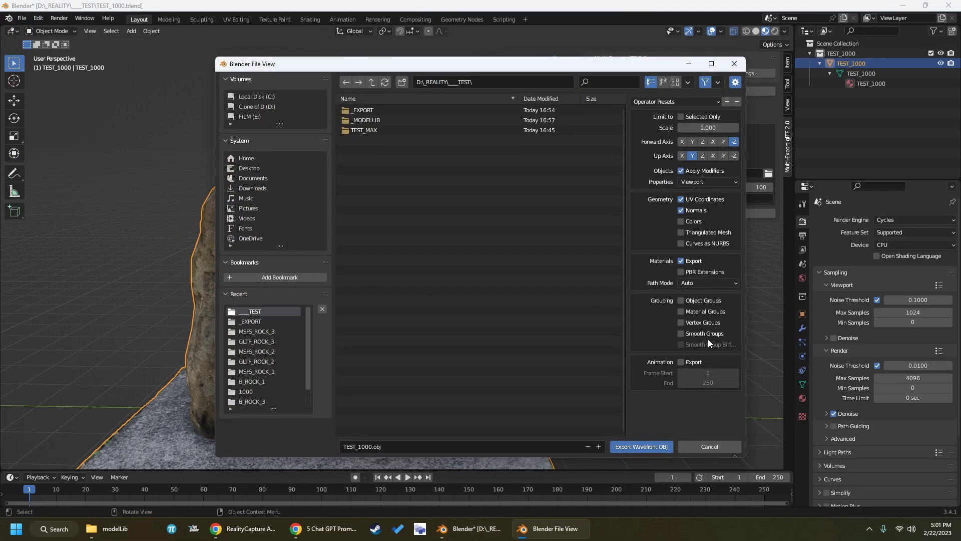
click(681, 261)
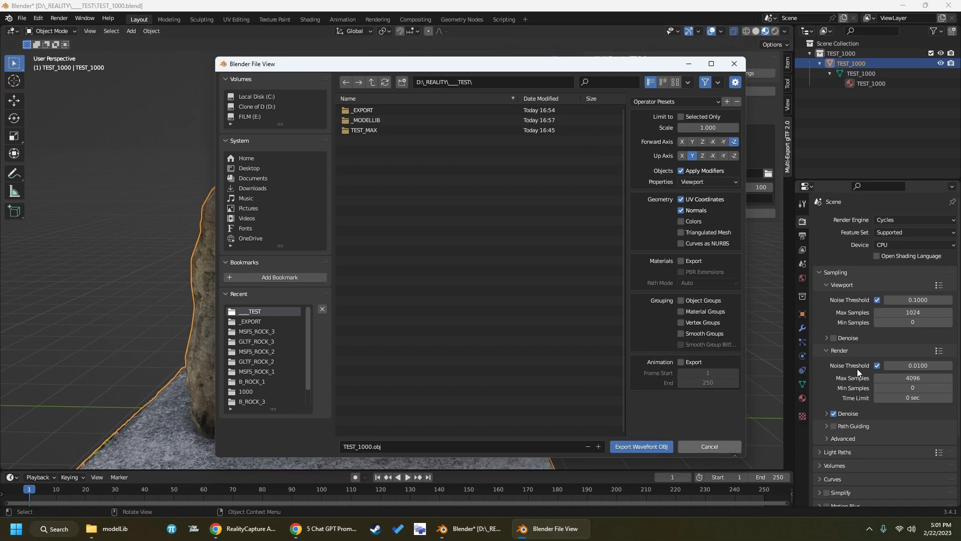
click(730, 448)
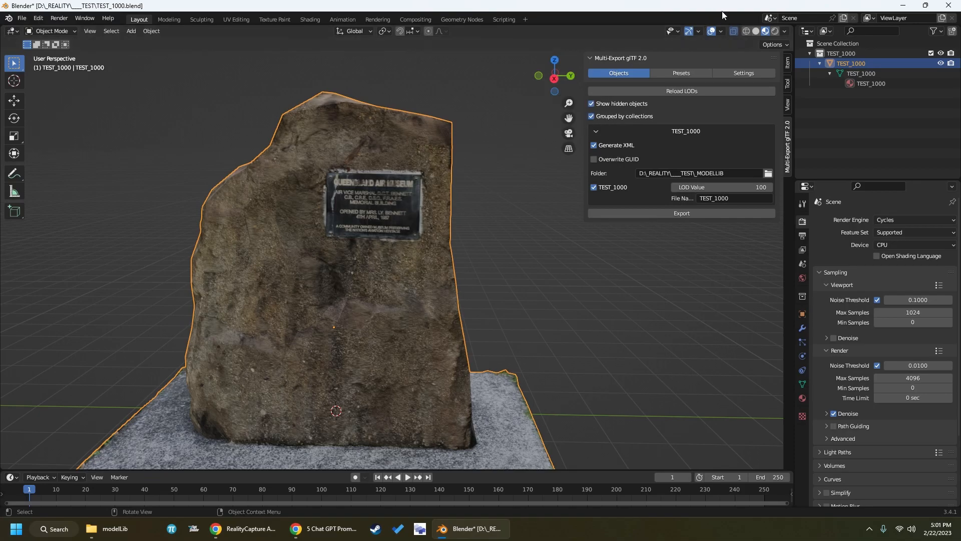
Close Blender without saving and go up to the PackageSources folder of TEST_MODELLIB in File Explorer
click(956, 6)
click(418, 282)
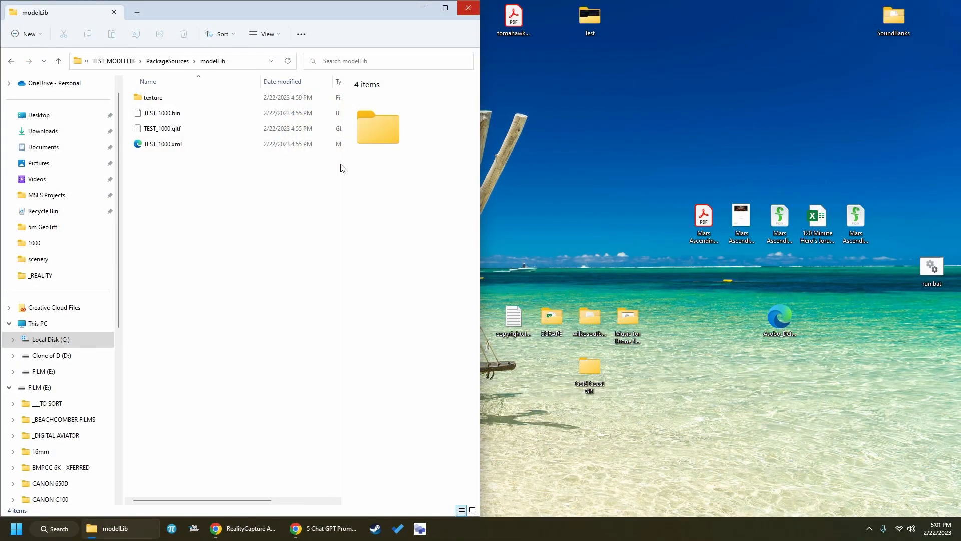
click(161, 62)
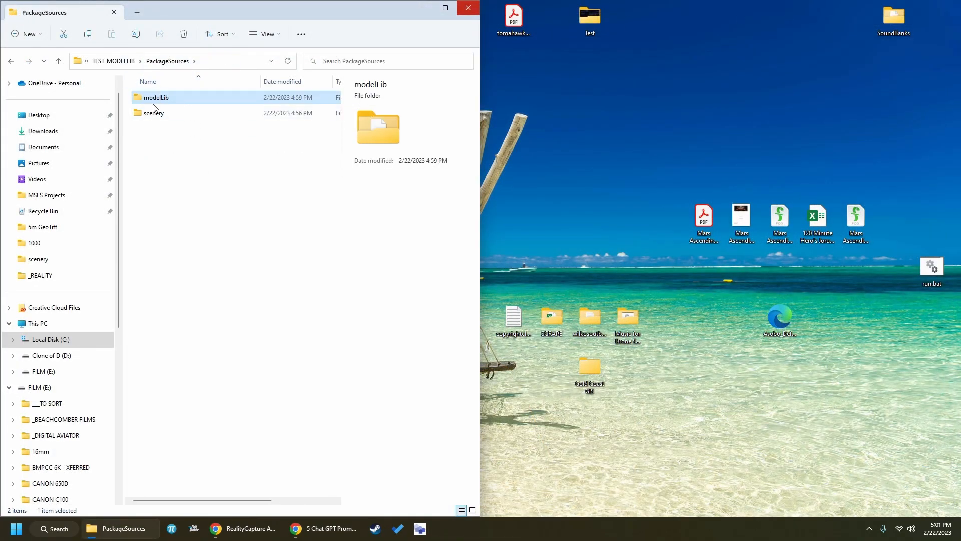
Launch Microsoft Flight Simulator and minimize the PackageSources folder window
key(super)
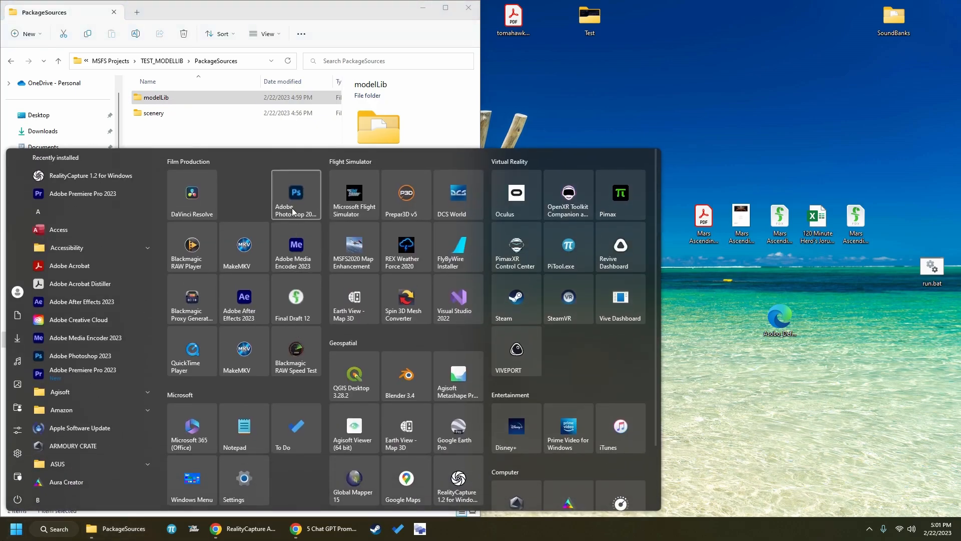
click(332, 208)
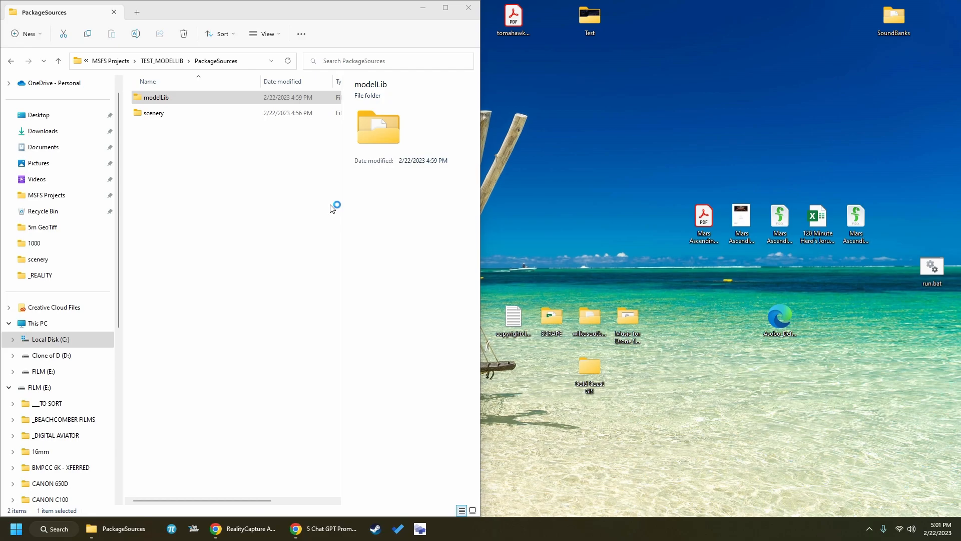
click(453, 8)
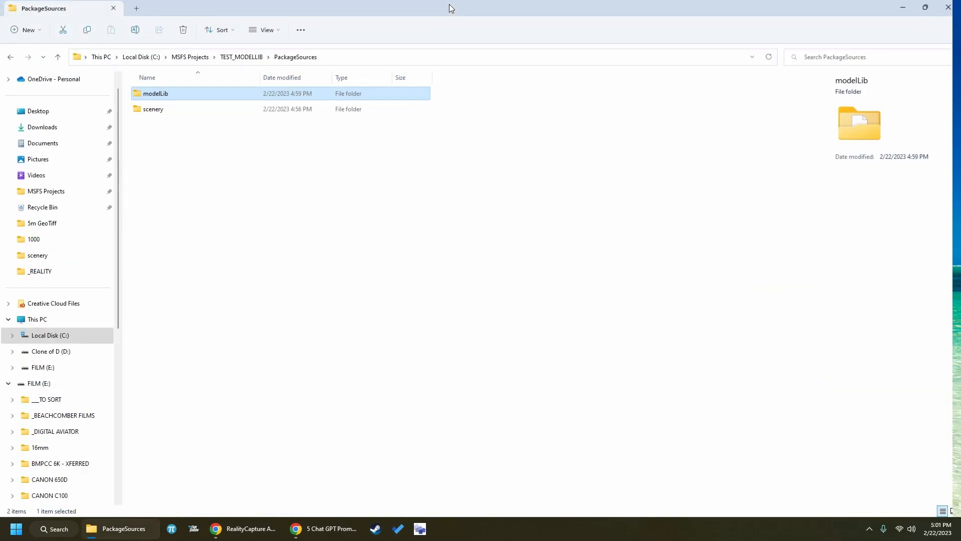
click(927, 6)
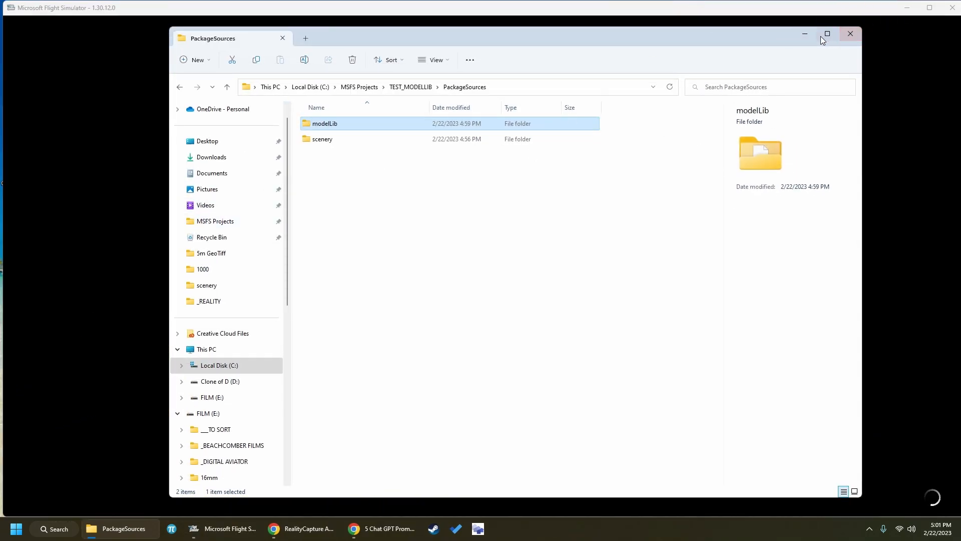
click(848, 17)
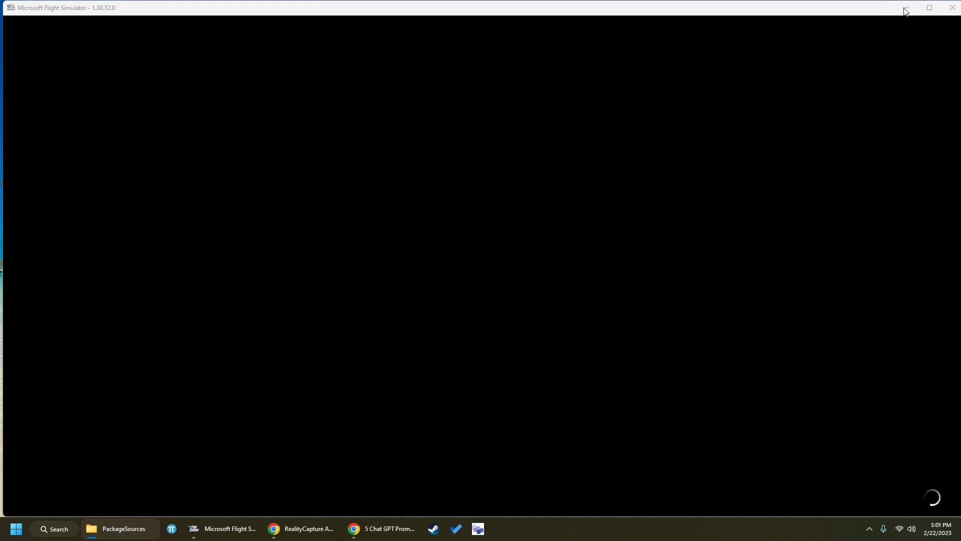
Clear the Chrome window away and maximize the Microsoft Flight Simulator window
mouse_move(375, 534)
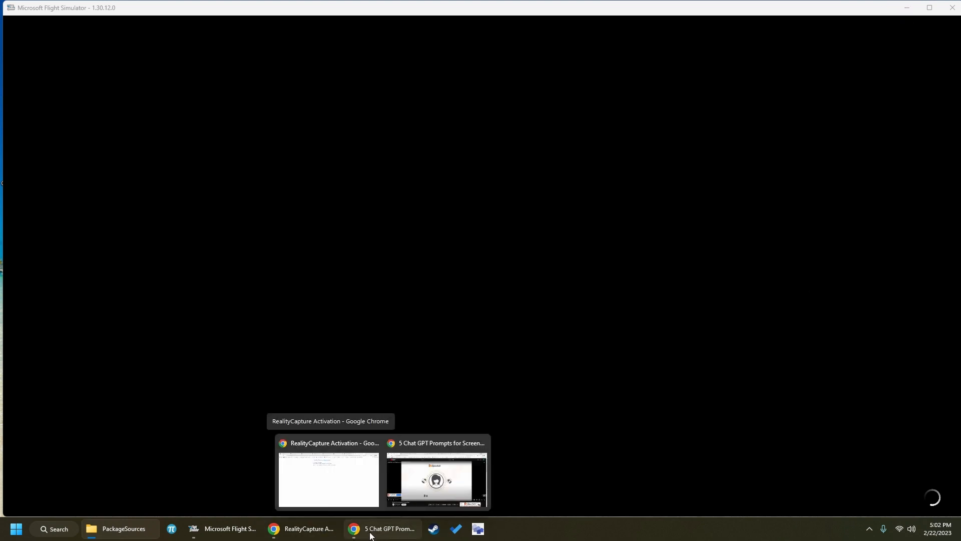
click(371, 534)
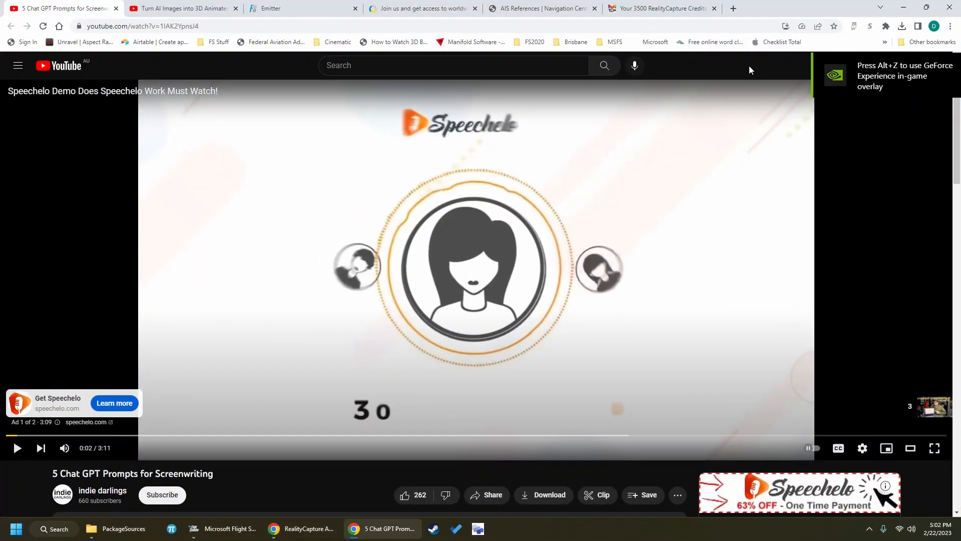
click(904, 7)
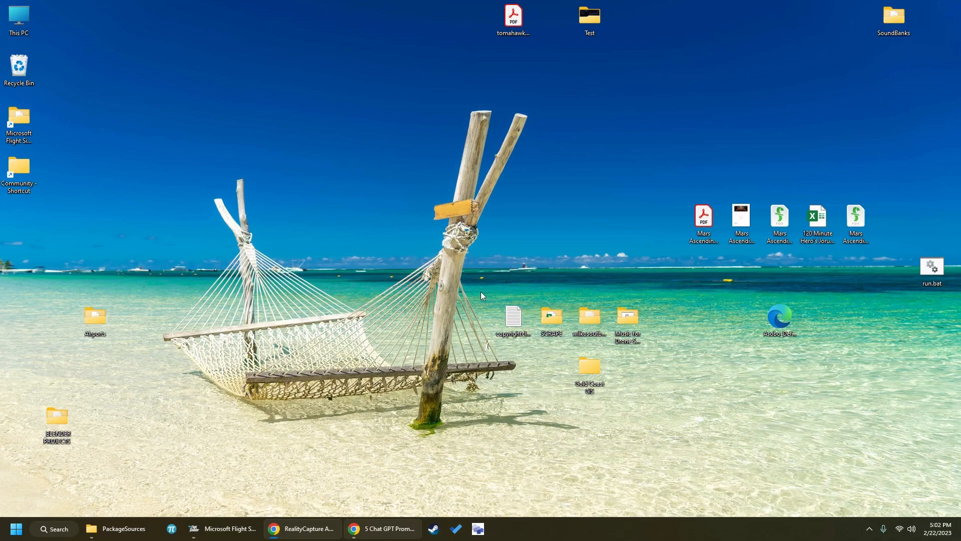
click(220, 529)
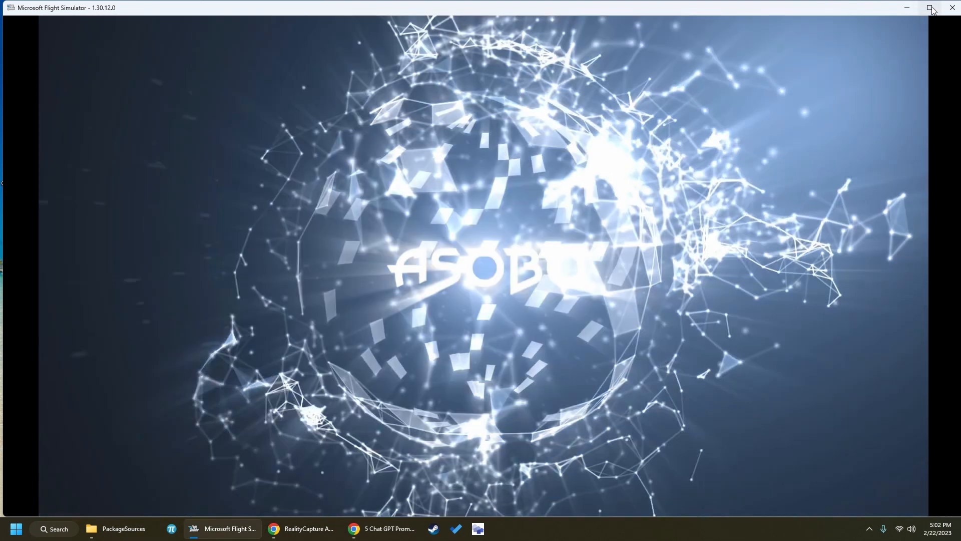
click(933, 9)
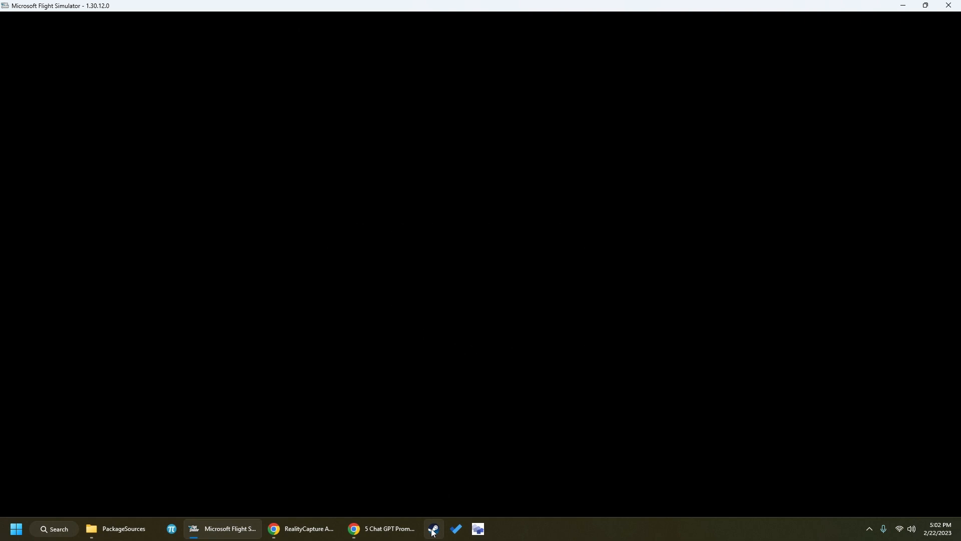
Switch to Steam and correct the misspelled fast-launch parameter in Microsoft Flight Simulator's launch options
click(433, 530)
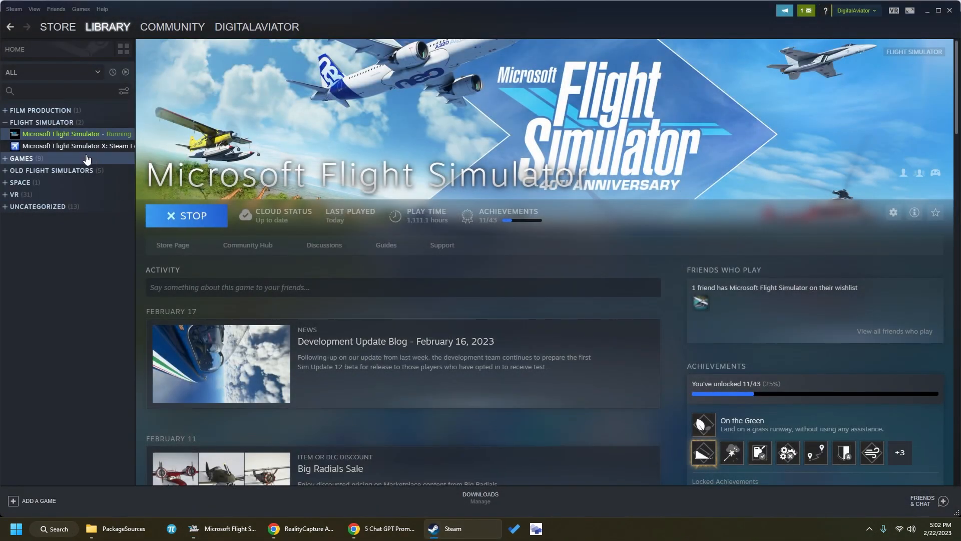
right_click(71, 136)
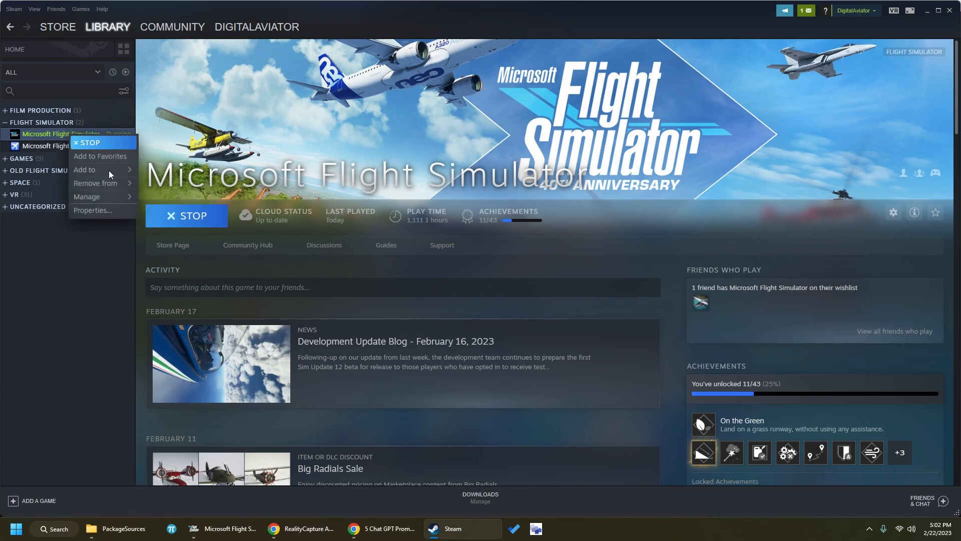
click(116, 211)
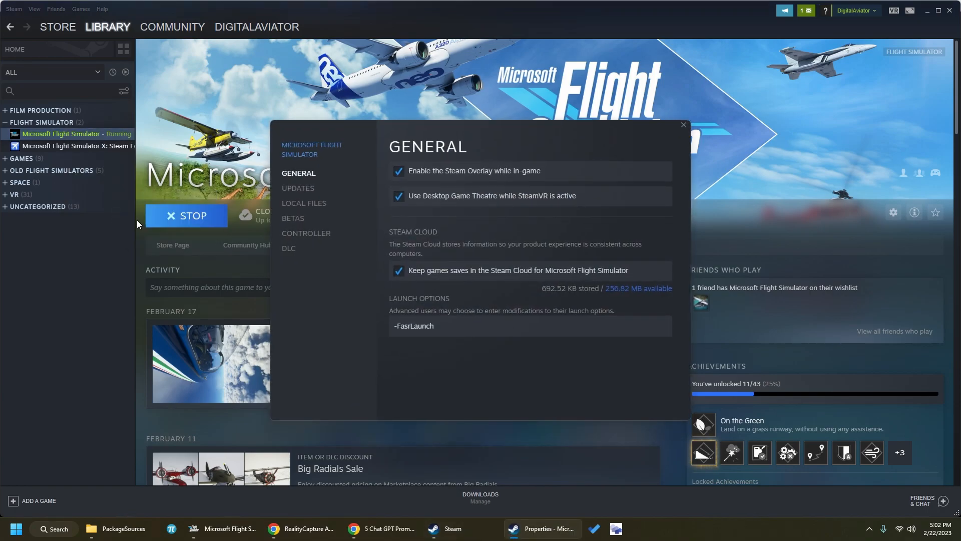
click(683, 124)
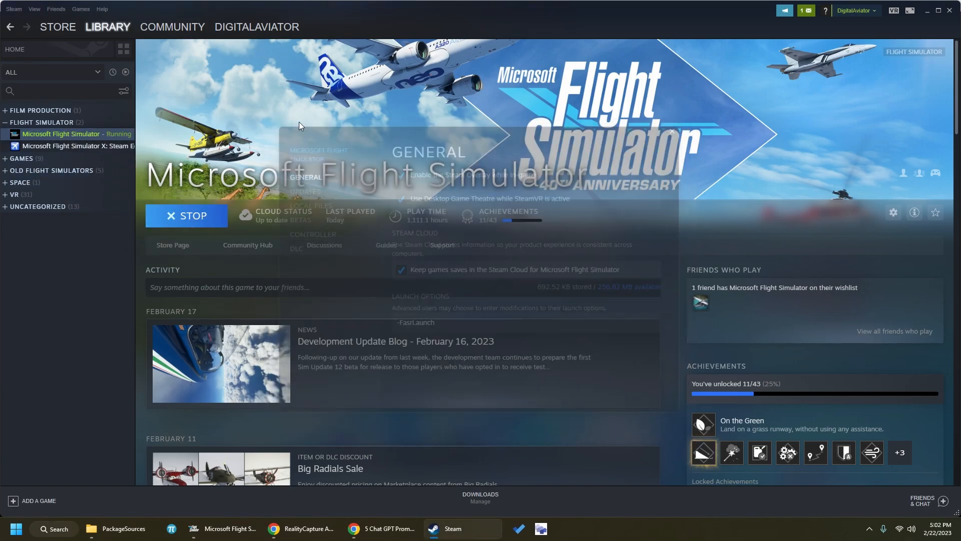
right_click(56, 134)
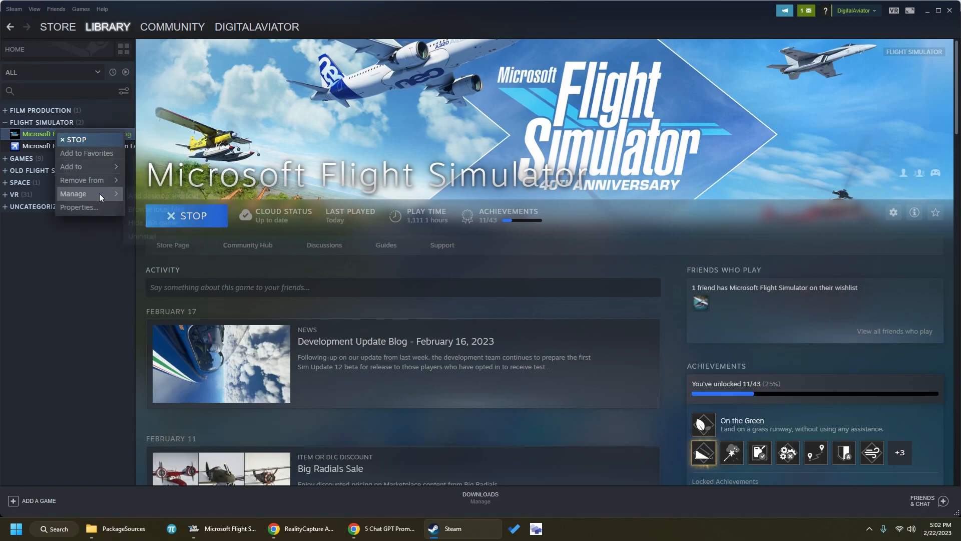
click(97, 208)
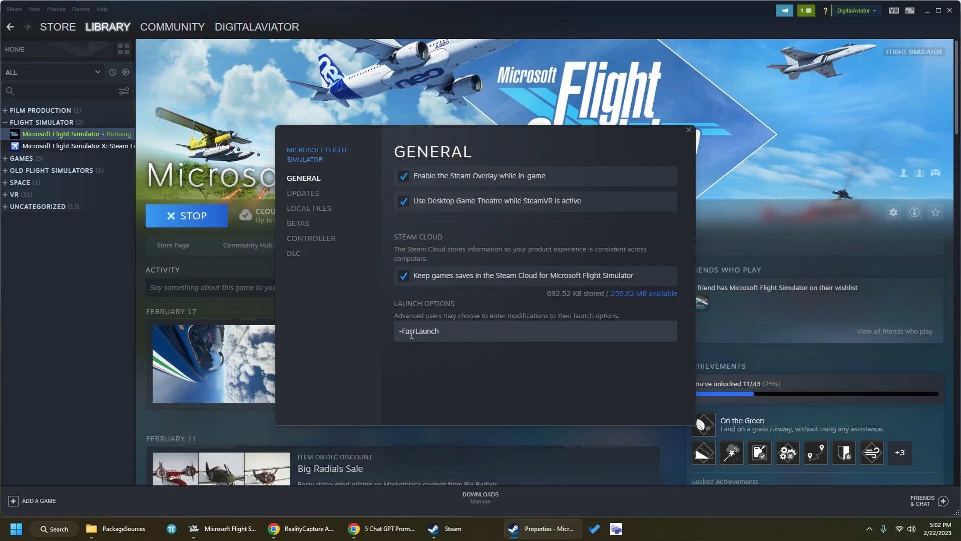
click(417, 330)
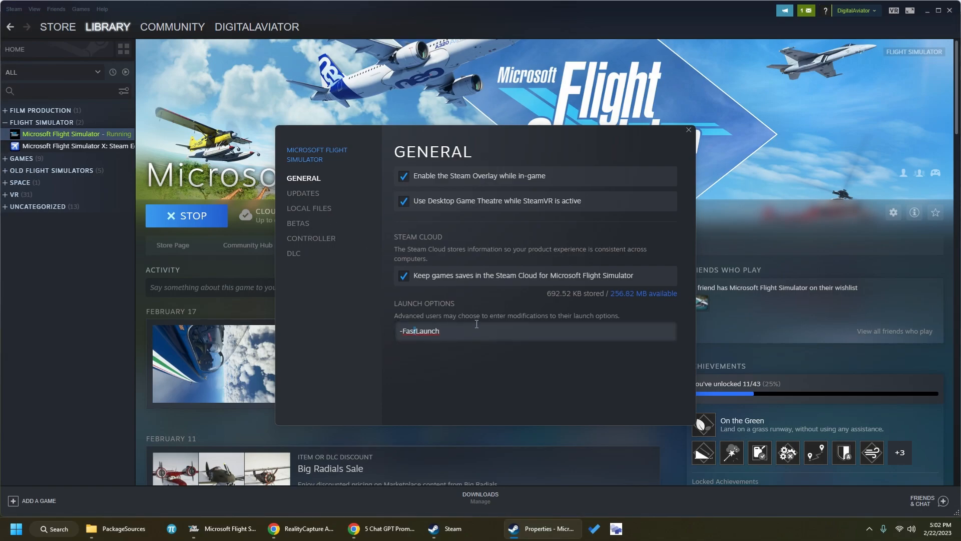
key(ctrl+a)
click(689, 130)
Stop the running Microsoft Flight Simulator from Steam and start it again
click(186, 215)
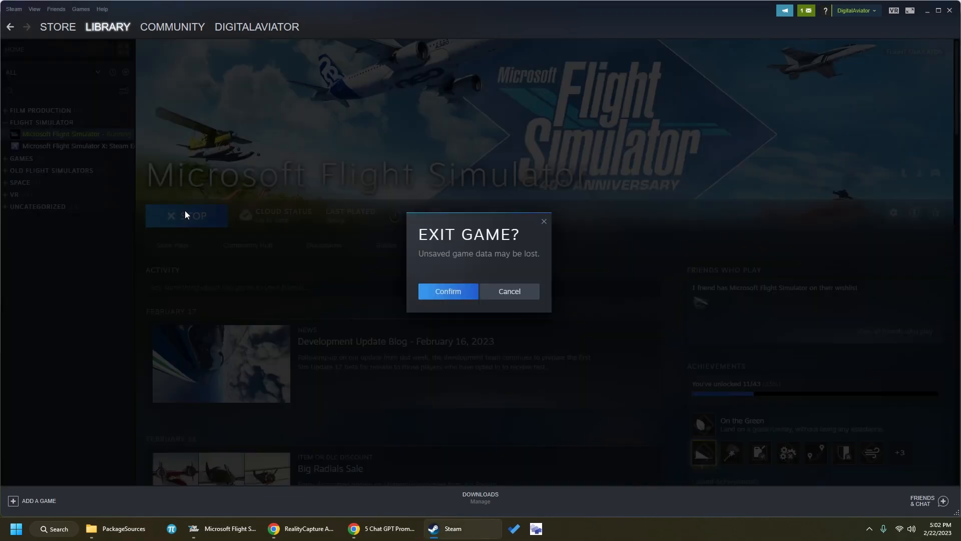
click(441, 295)
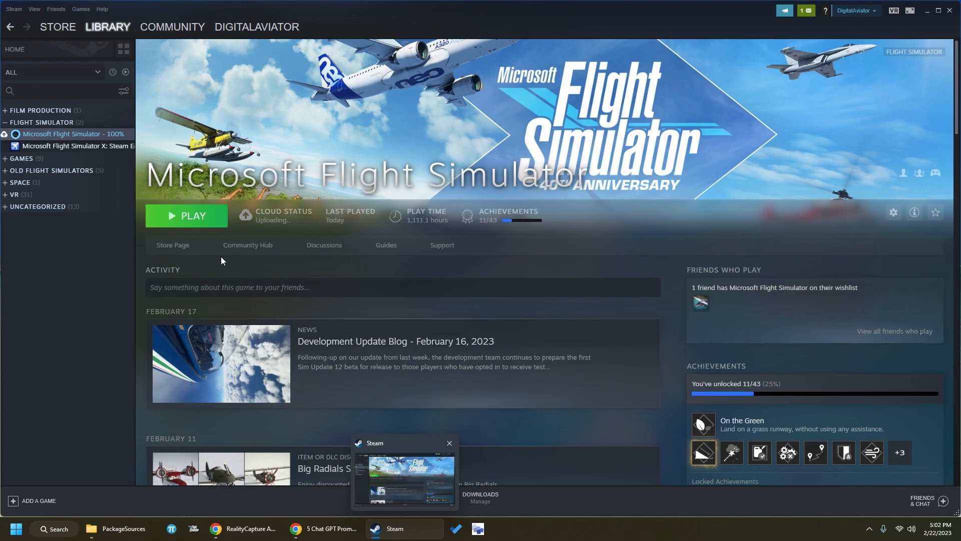
click(206, 216)
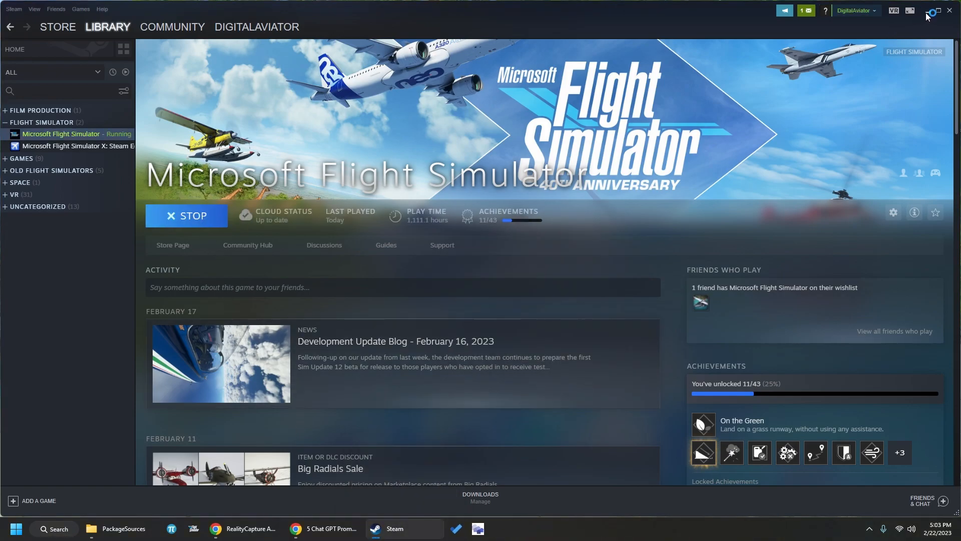
Minimize Steam and maximize the Microsoft Flight Simulator window as it loads
click(928, 11)
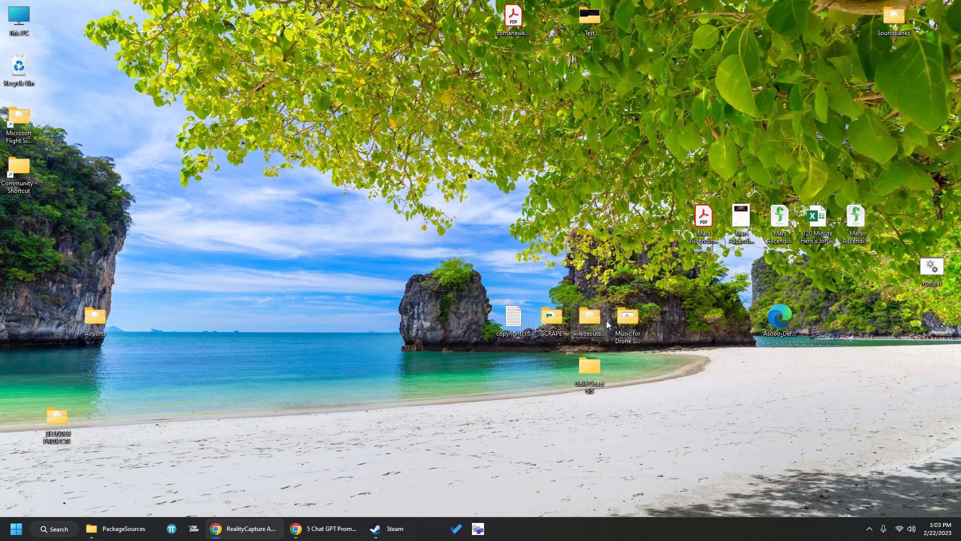
click(395, 532)
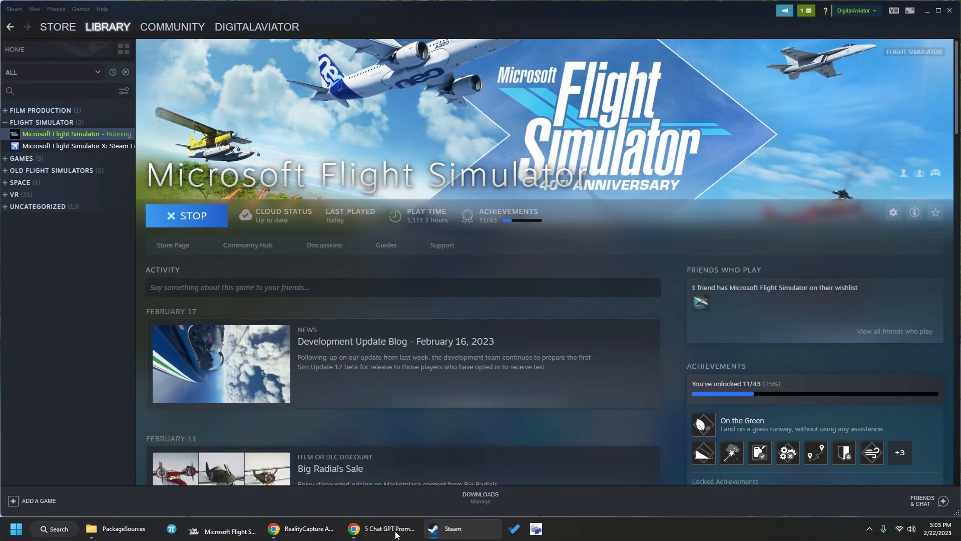
click(395, 531)
click(388, 530)
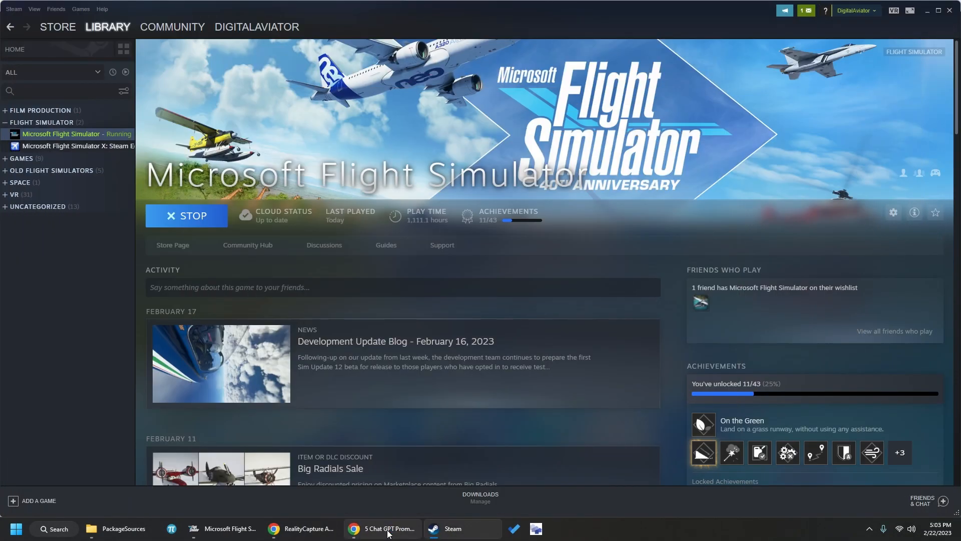
click(929, 10)
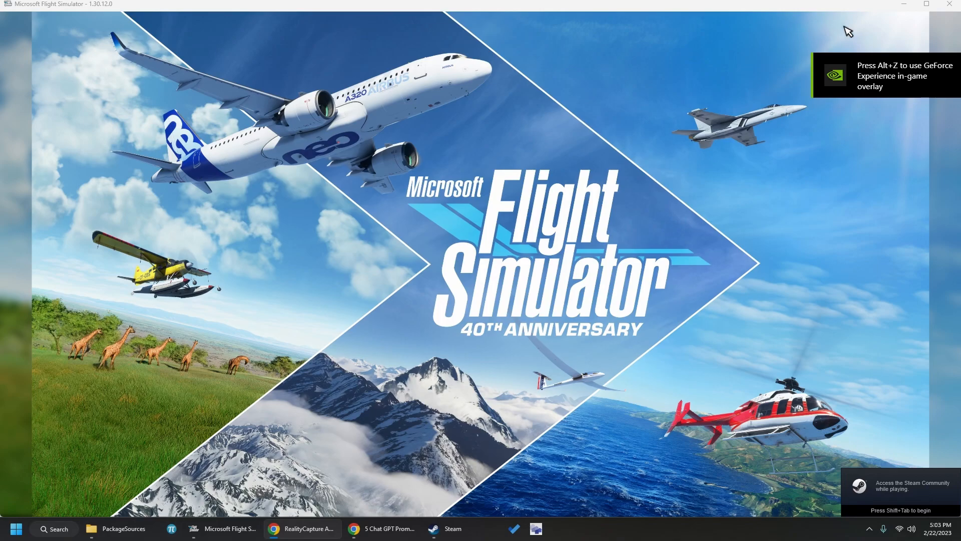
click(927, 5)
Switch to Chrome, detach a new tab into its own maximized window, and minimize the YouTube window
mouse_move(930, 5)
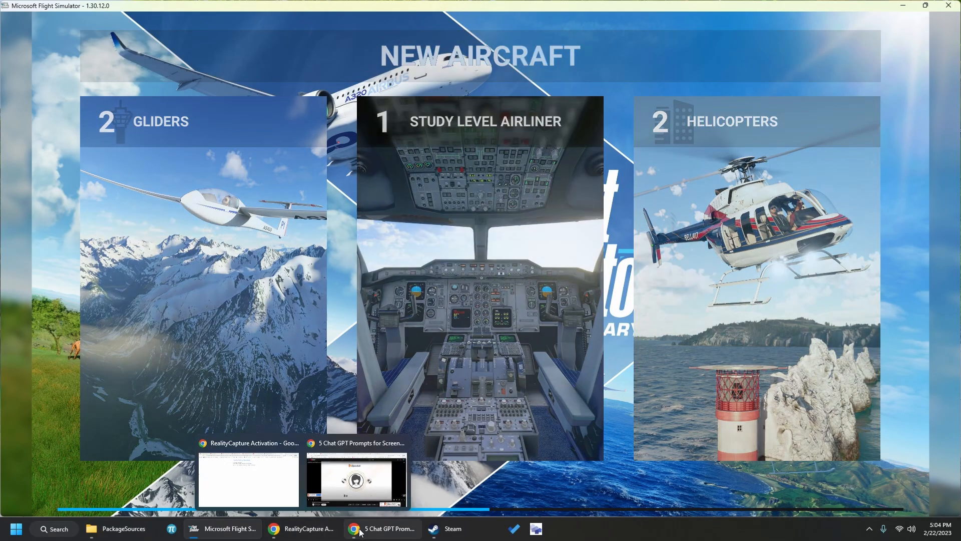
click(358, 533)
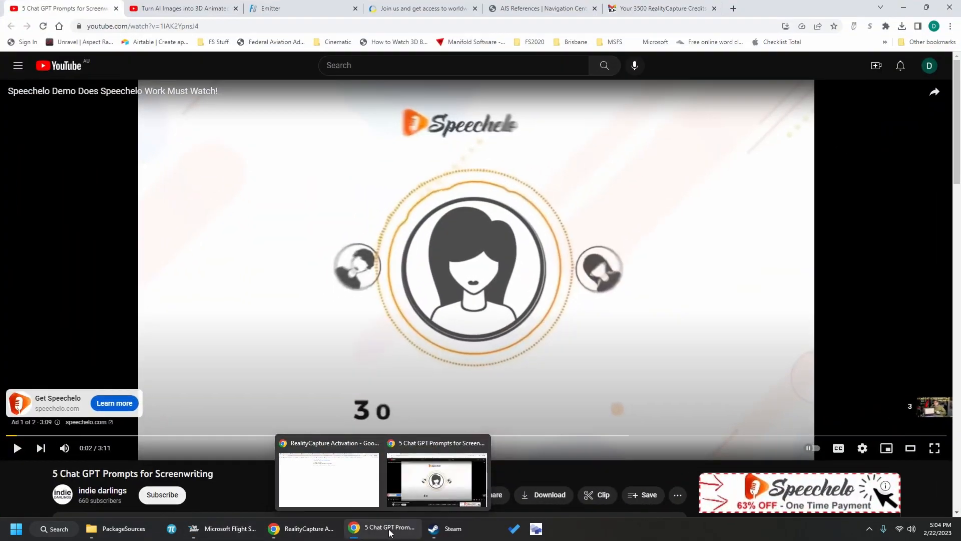
click(733, 8)
drag(793, 10, 814, 38)
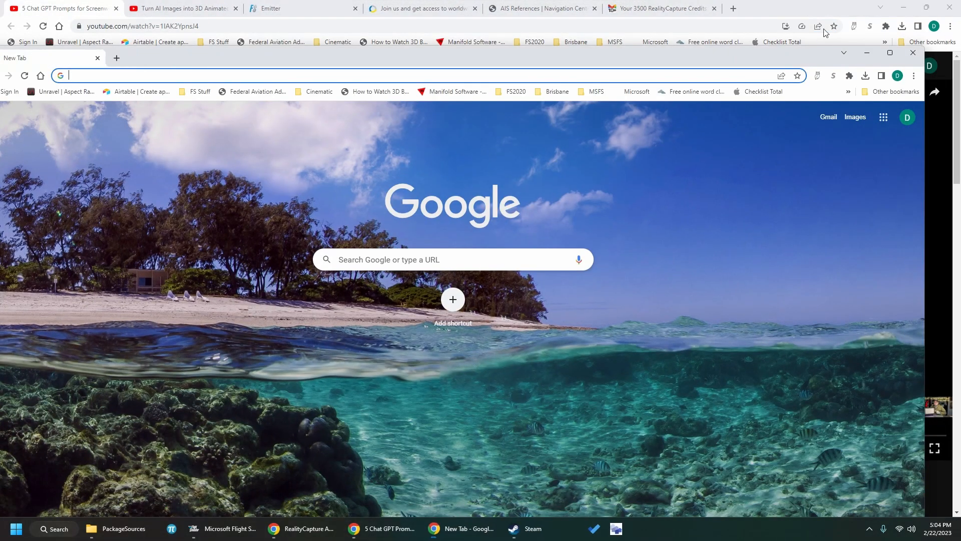
click(903, 7)
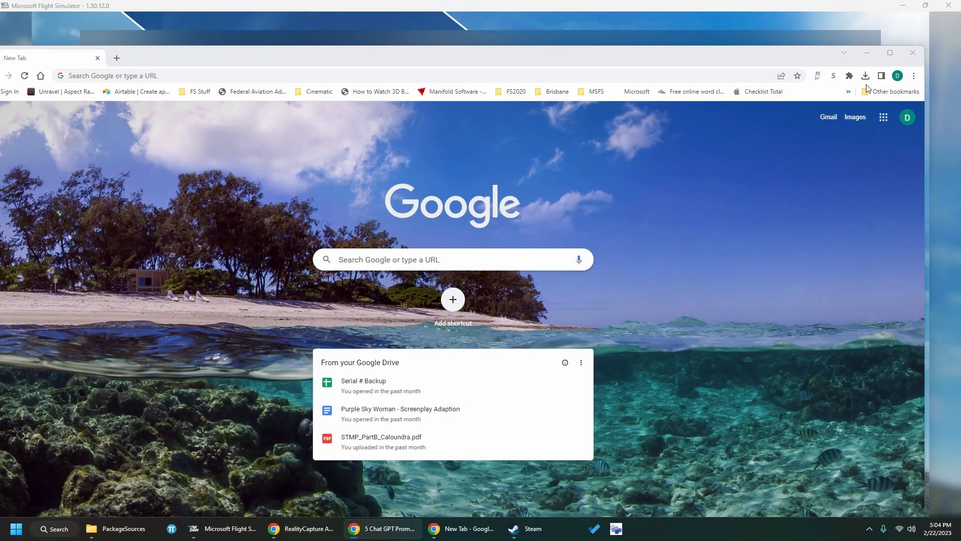
double_click(813, 52)
Run an internet speed test on speedtest.net and close that browser window
click(624, 27)
text(speedtest.net)
key(Return)
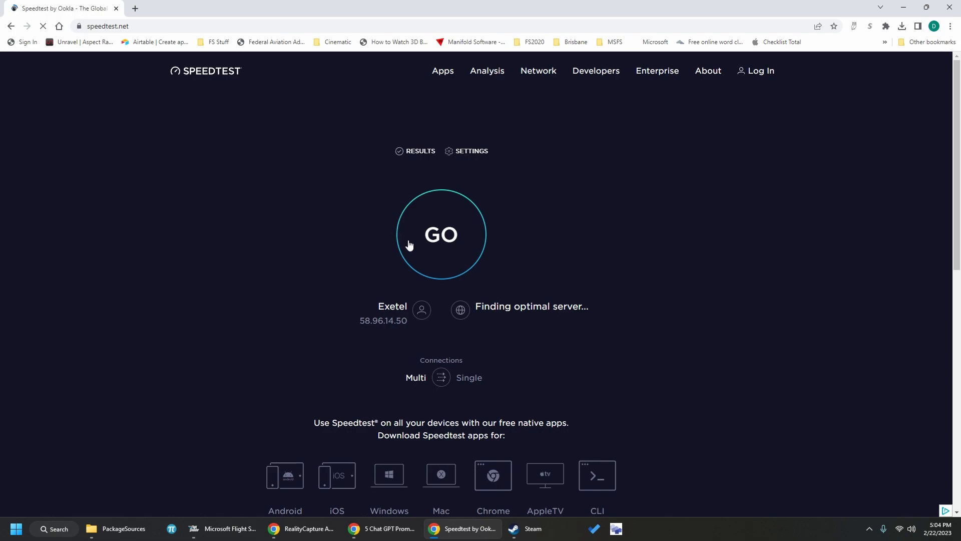
click(441, 251)
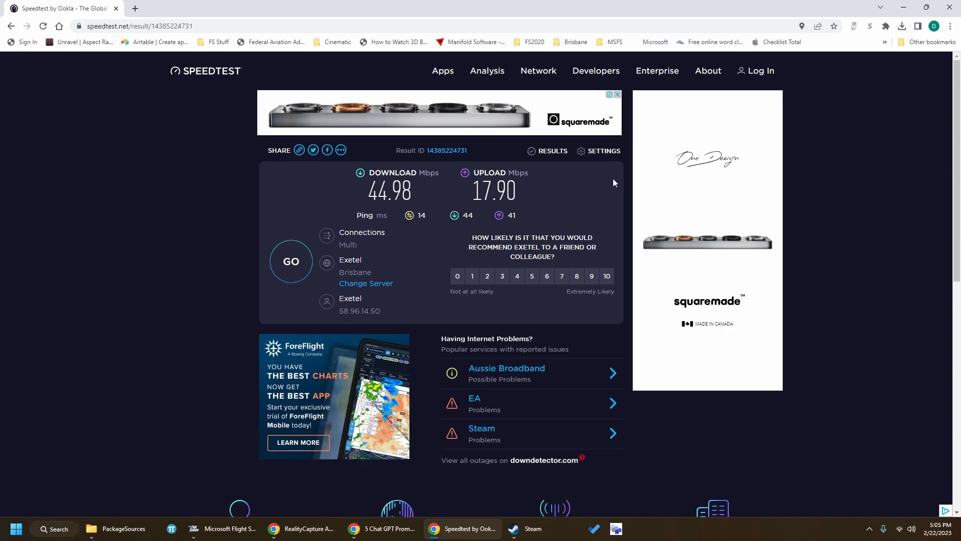
click(116, 8)
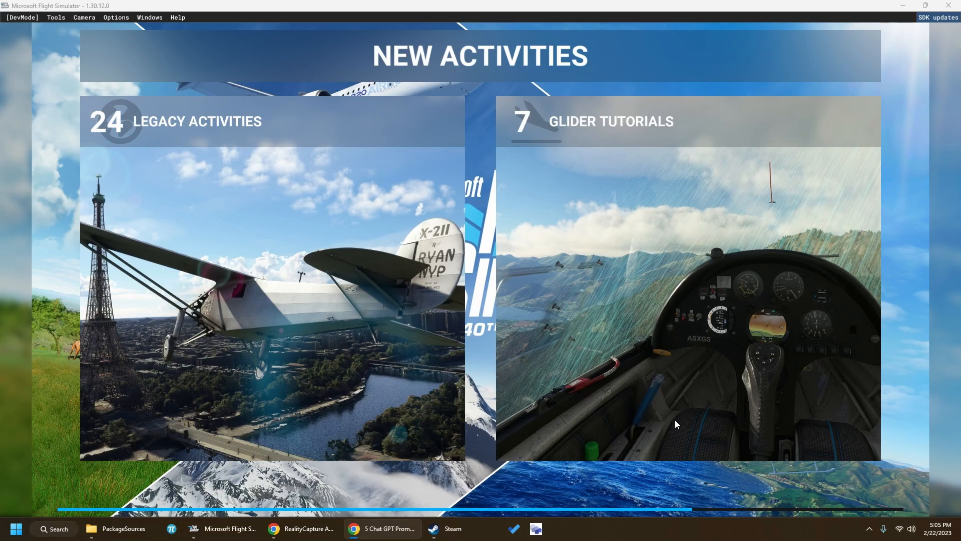
Quit Microsoft Flight Simulator and replace the open PackageSources folder window with a fresh File Explorer window
click(949, 6)
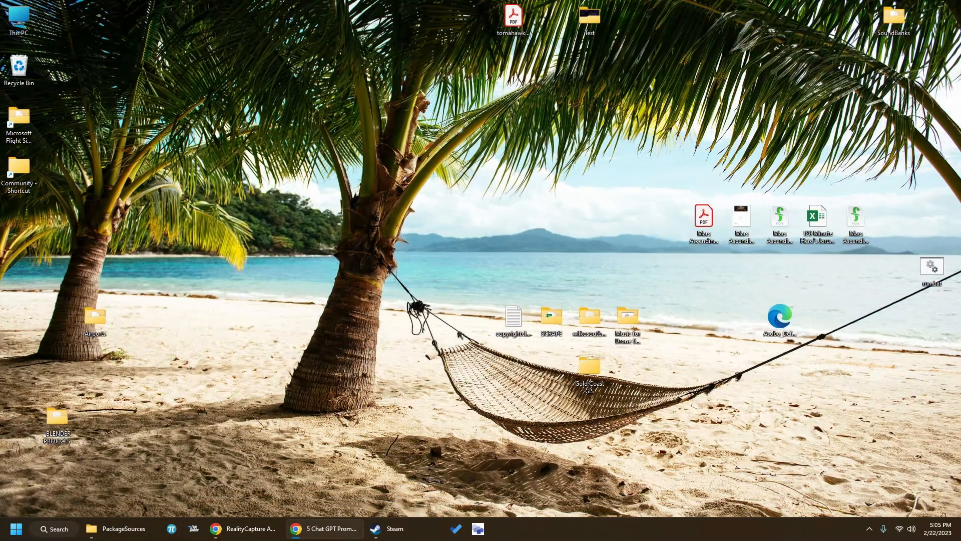
key(alt+Tab)
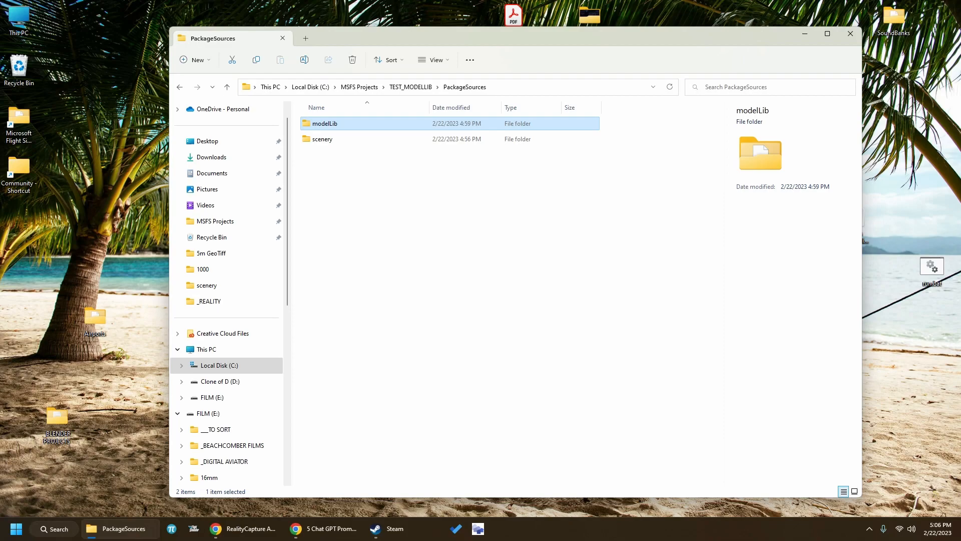
key(ctrl+n)
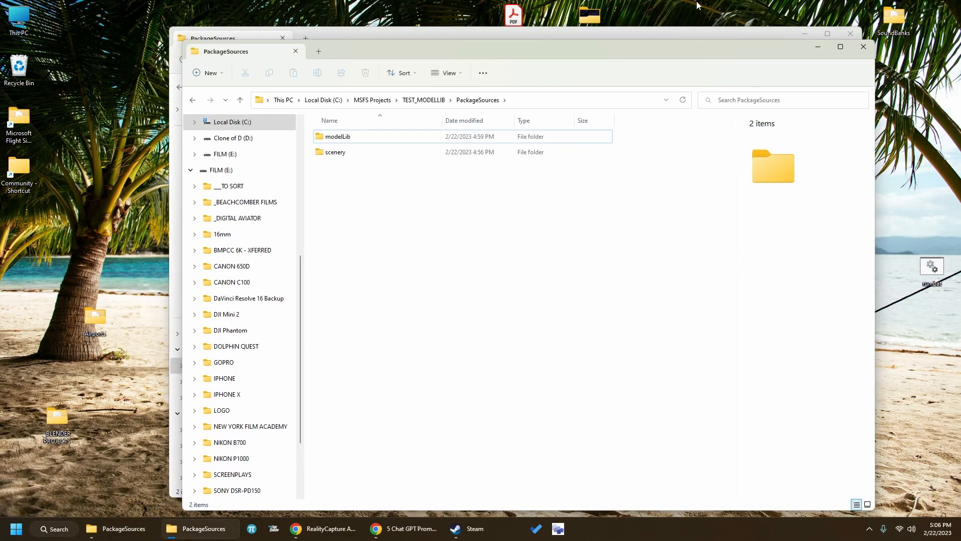
click(857, 34)
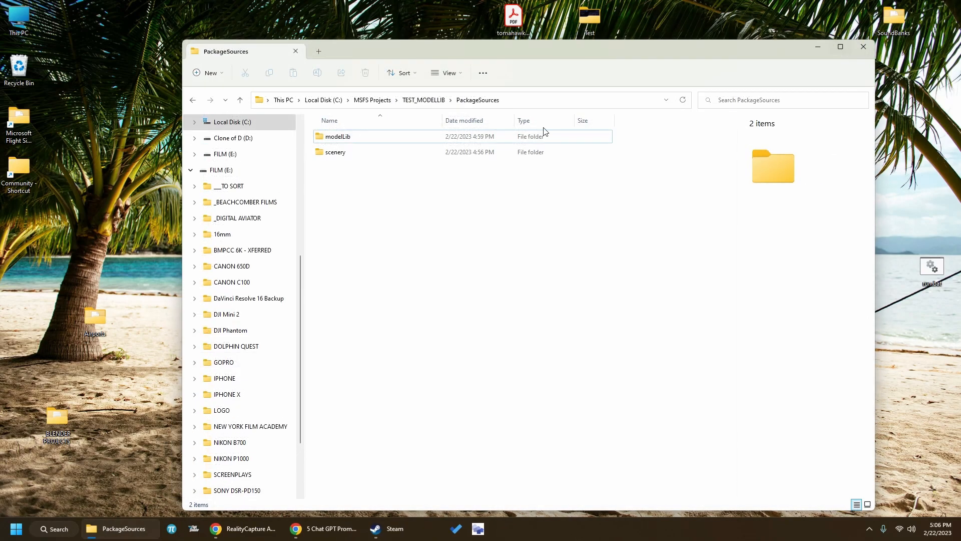
Browse to C:\MSFS SDK\Tools\bin, select fspackagetool.exe, and snap the folder window to one half of the desktop
click(349, 100)
click(376, 212)
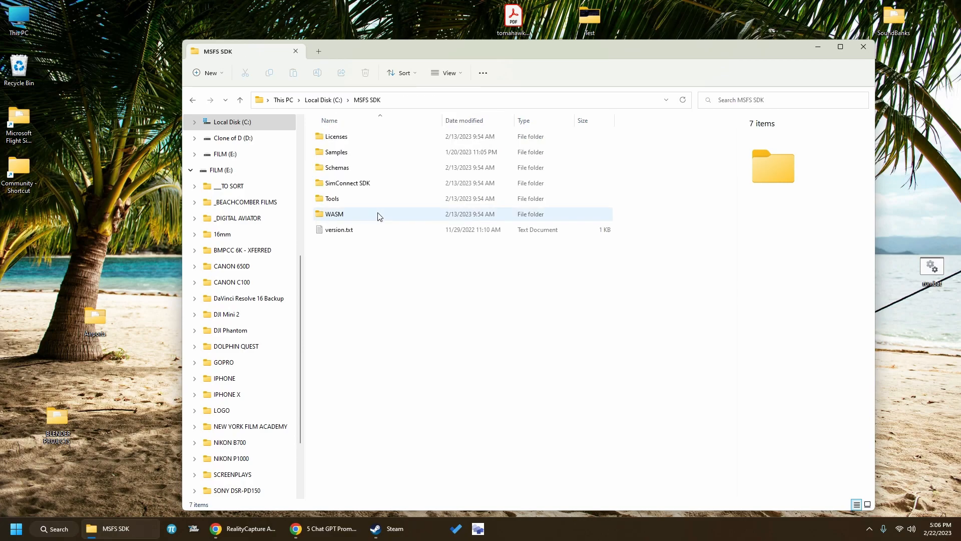
double_click(348, 204)
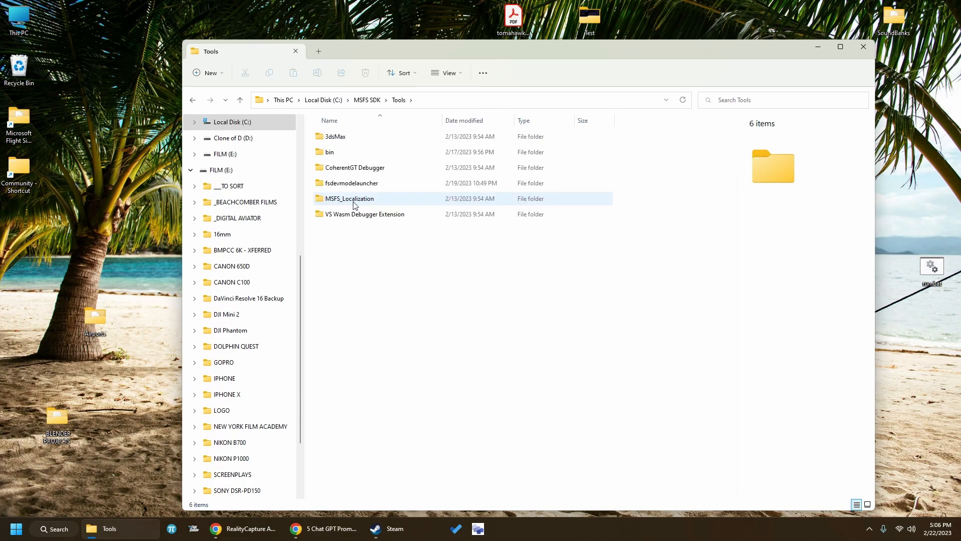
double_click(344, 153)
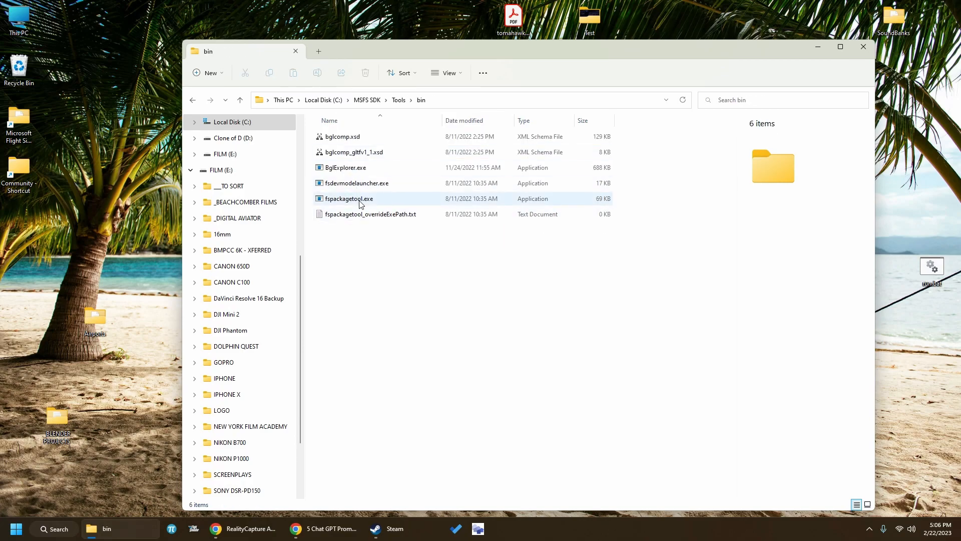
click(348, 199)
key(super+Left)
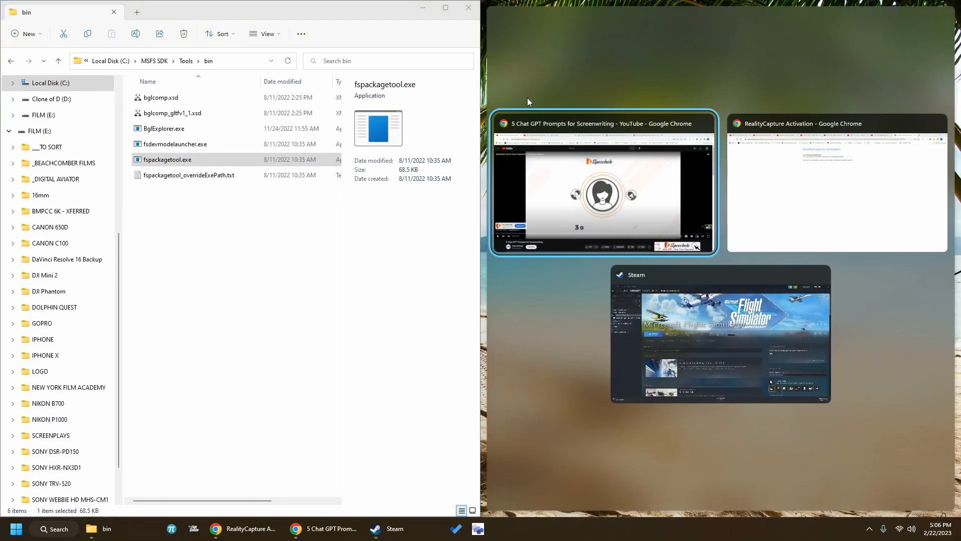
click(344, 359)
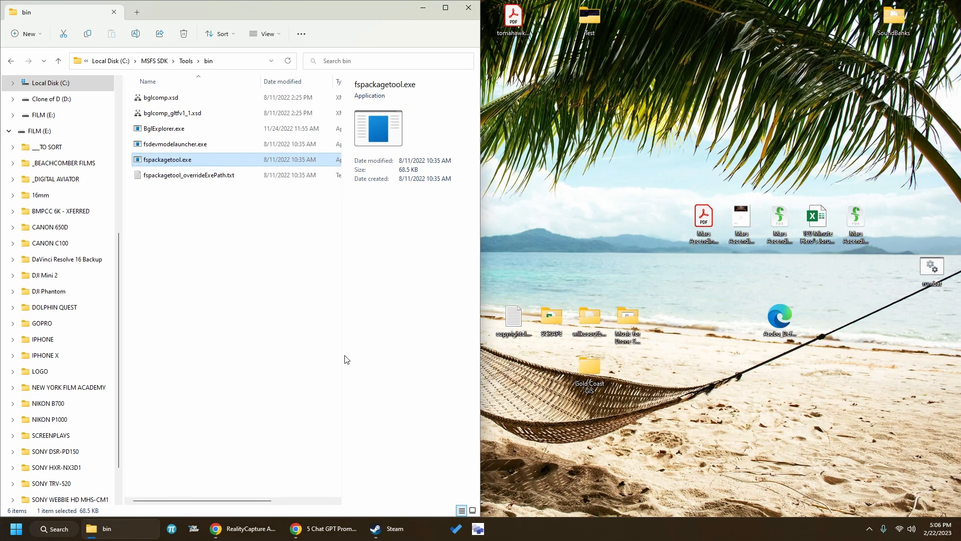
Place a second File Explorer window alongside and show the TEST_MODELLIB project folder in it
key(ctrl+n)
key(super+Right)
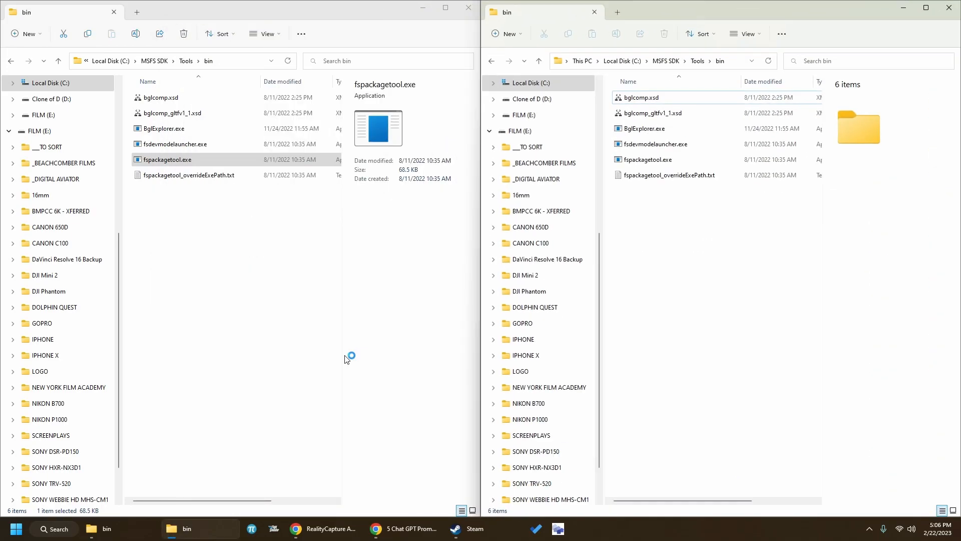
click(491, 61)
click(491, 61)
click(491, 60)
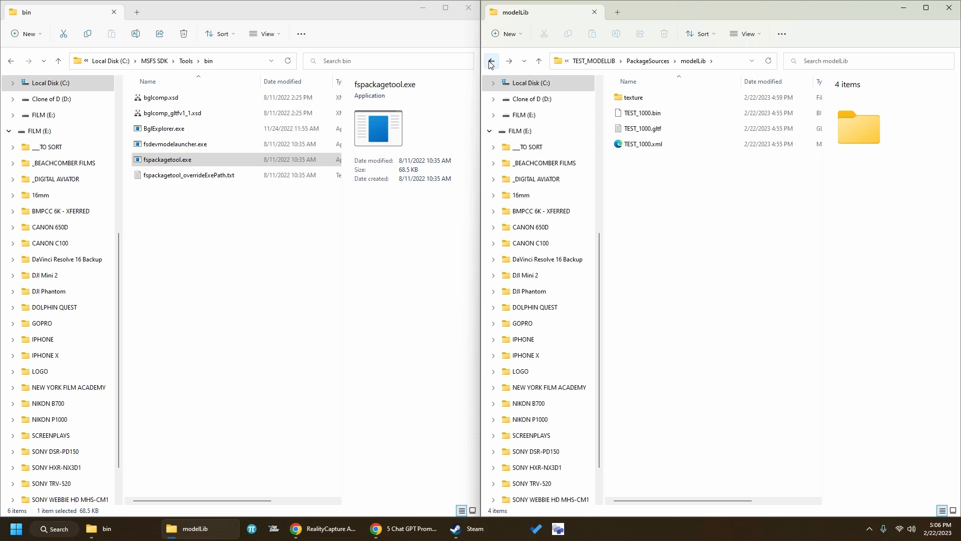
click(596, 60)
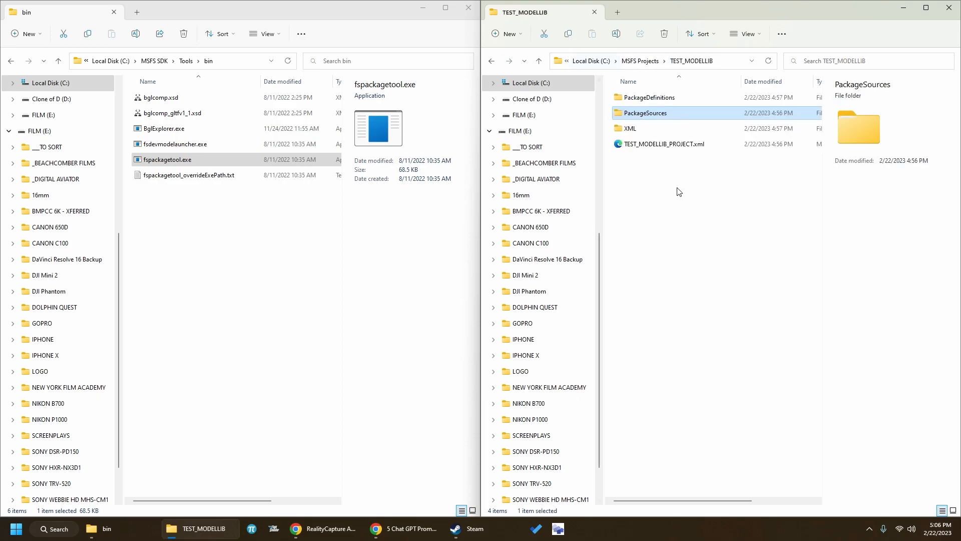
Try to build TEST_MODELLIB_PROJECT.xml with fspackagetool.exe and dismiss the console
click(679, 146)
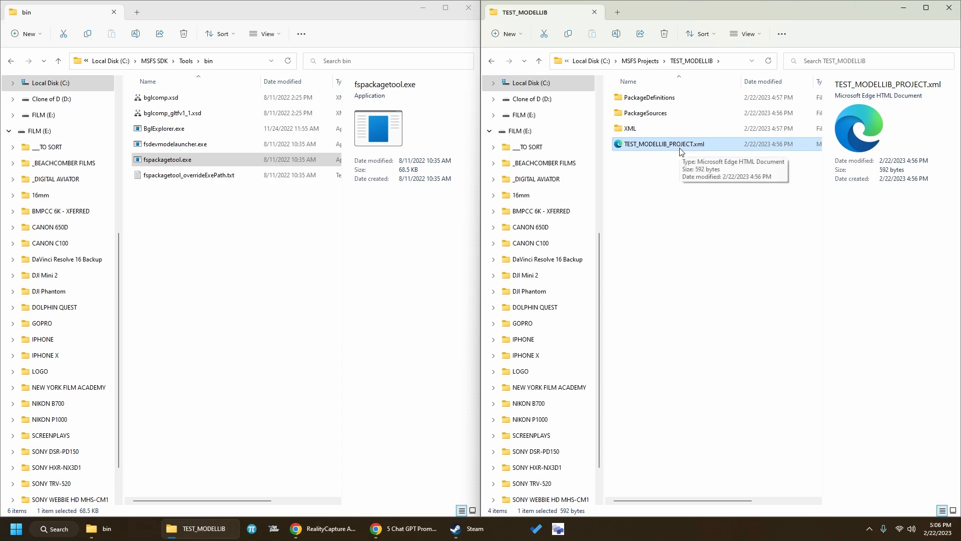
drag(680, 152, 179, 163)
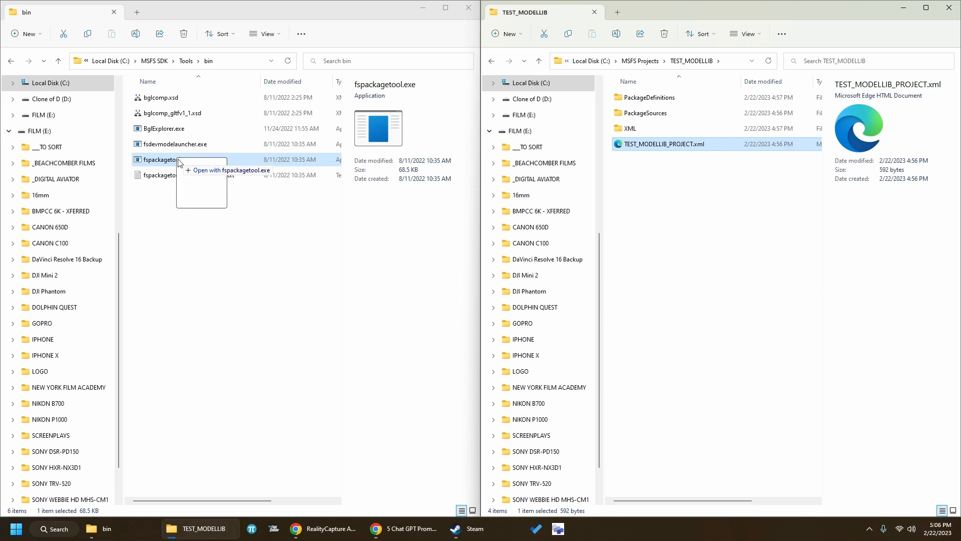
drag(179, 163, 178, 163)
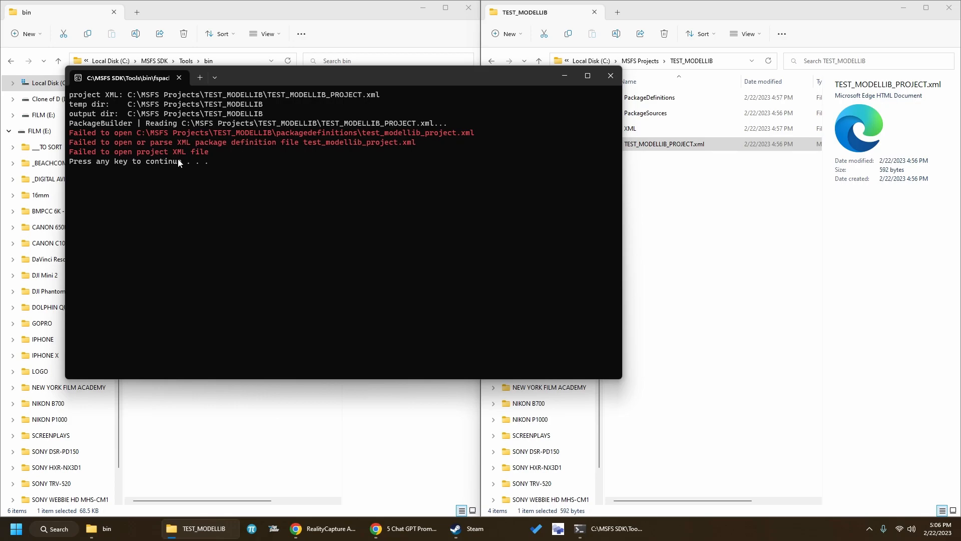
key(Return)
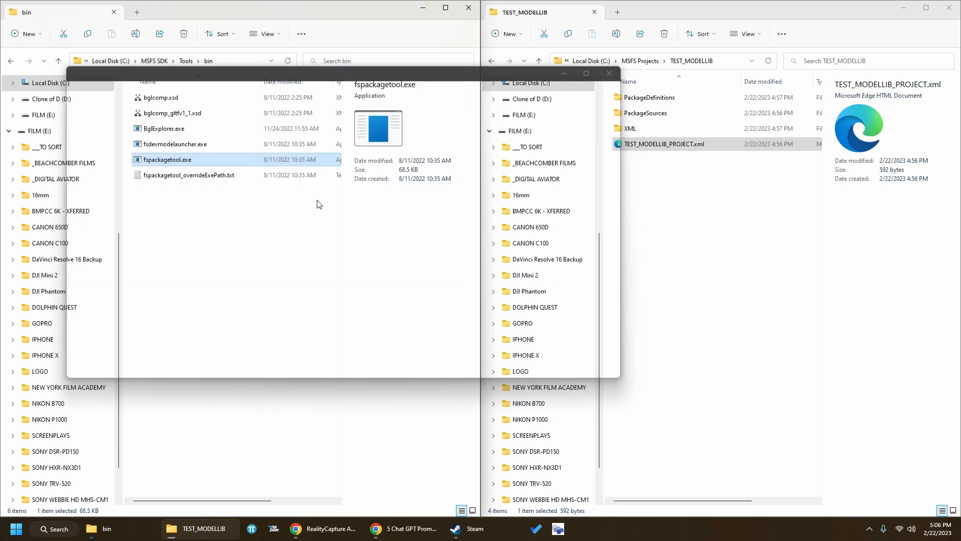
In TEST_MODELLIB_PROJECT.xml, change the package definition path to PackageDefinitions\TEST_MODELLIB.xml, then save and close the file
right_click(657, 144)
mouse_move(741, 193)
click(834, 233)
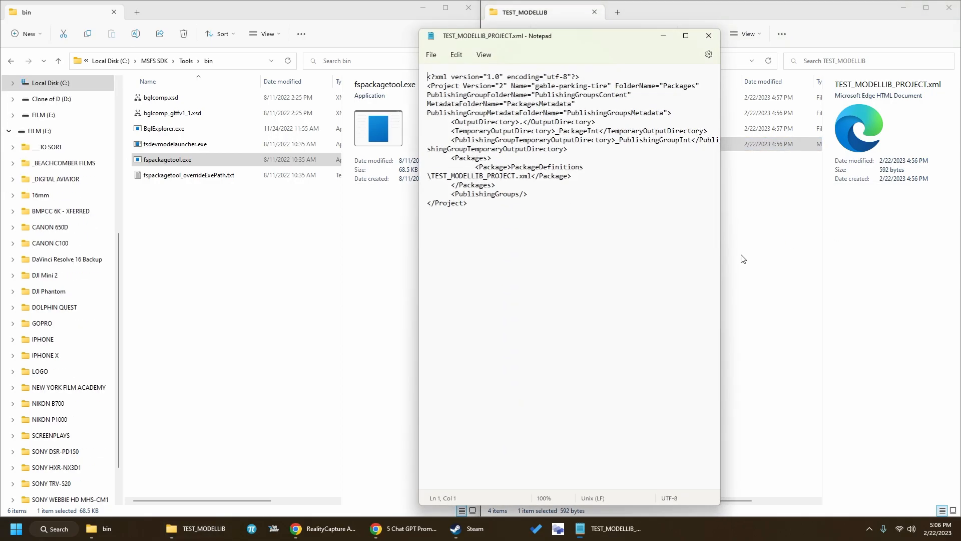
double_click(634, 45)
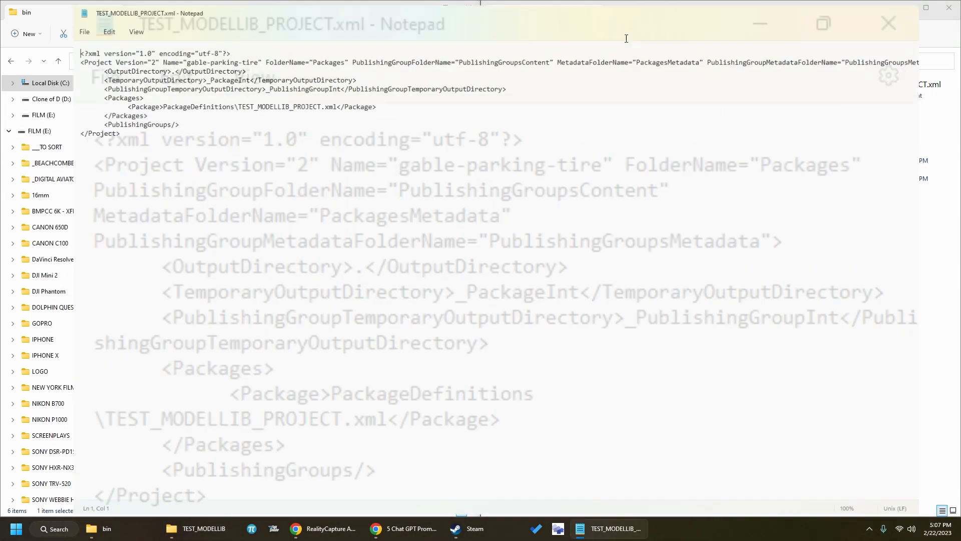
click(218, 101)
key(shift+Right)
key(shift+Right)
key(shift+Right)
key(shift+Right)
key(shift+Right)
key(shift+Right)
key(shift+Right)
key(shift+Right)
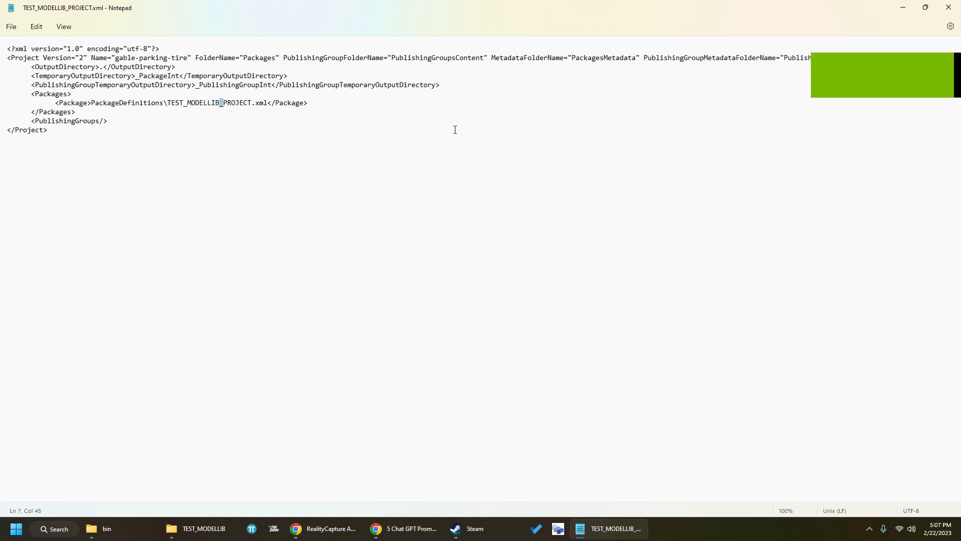
key(BackSpace)
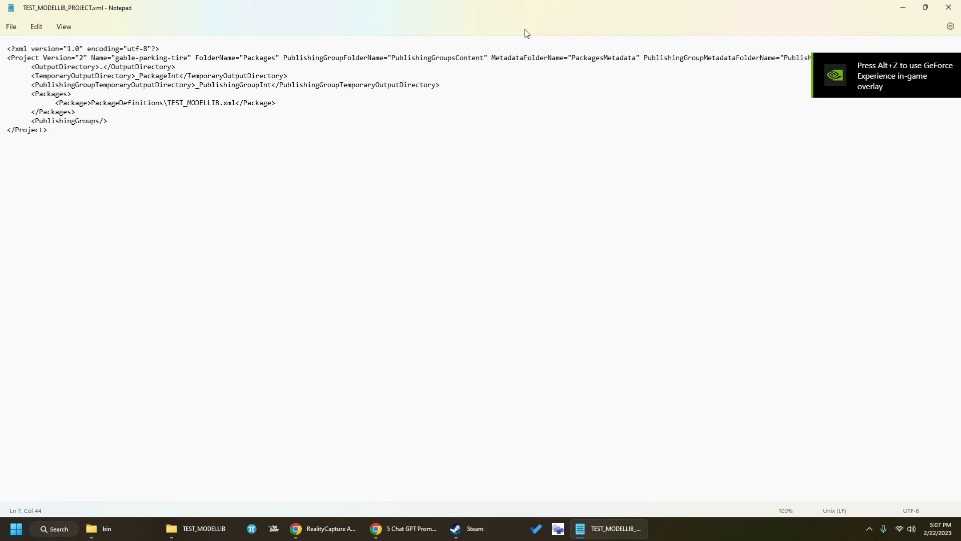
click(949, 7)
Build TEST_MODELLIB_PROJECT.xml with fspackagetool.exe and inspect the compiled files in the package's scenery folder
drag(677, 152, 181, 166)
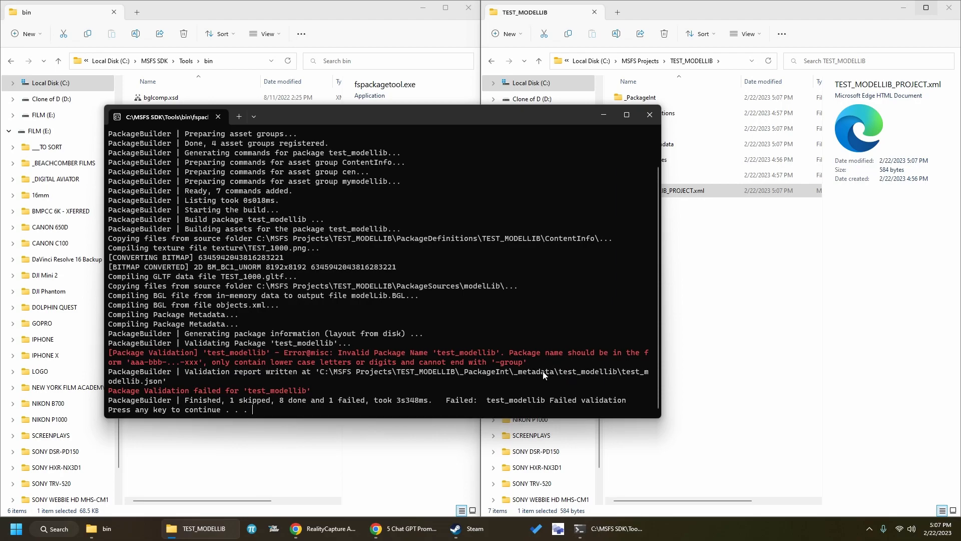
key(Return)
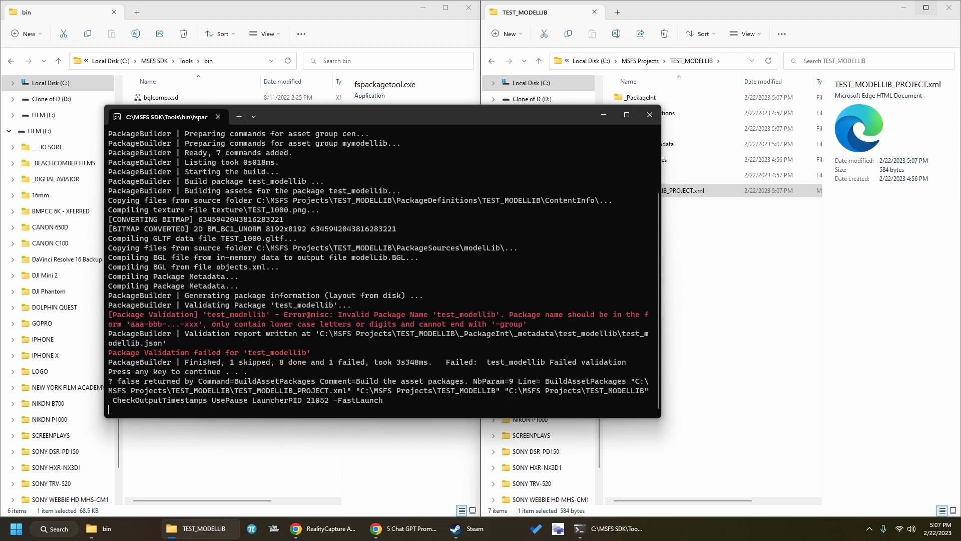
double_click(658, 128)
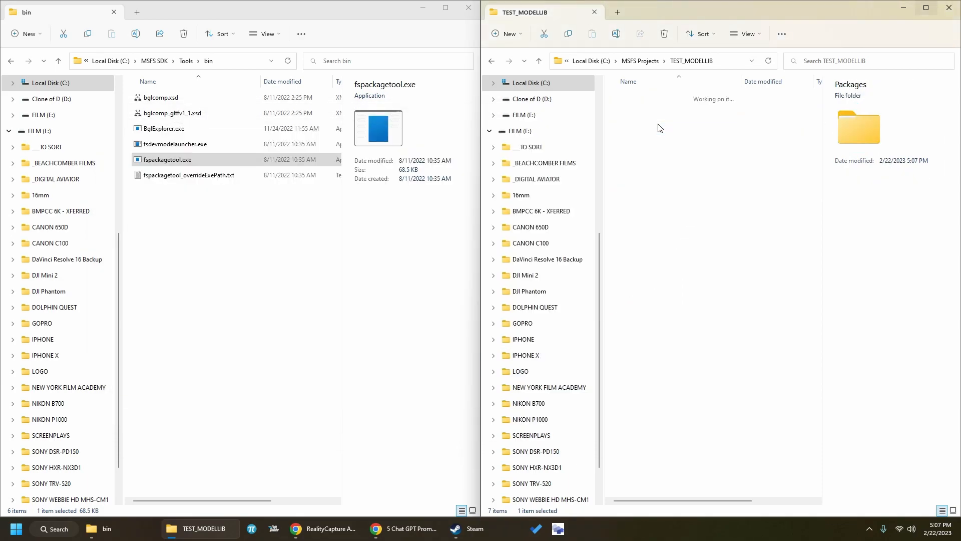
double_click(658, 99)
double_click(656, 114)
click(666, 118)
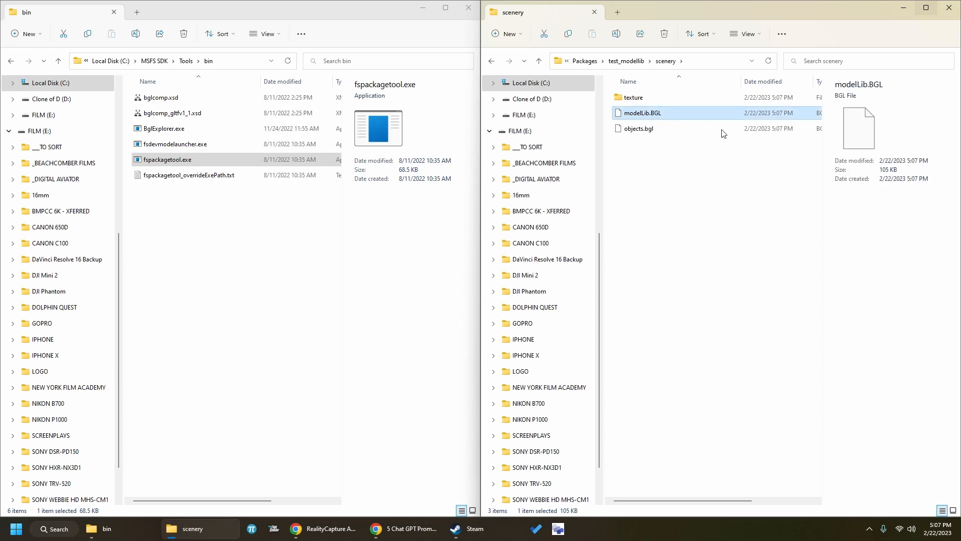
drag(663, 504, 431, 493)
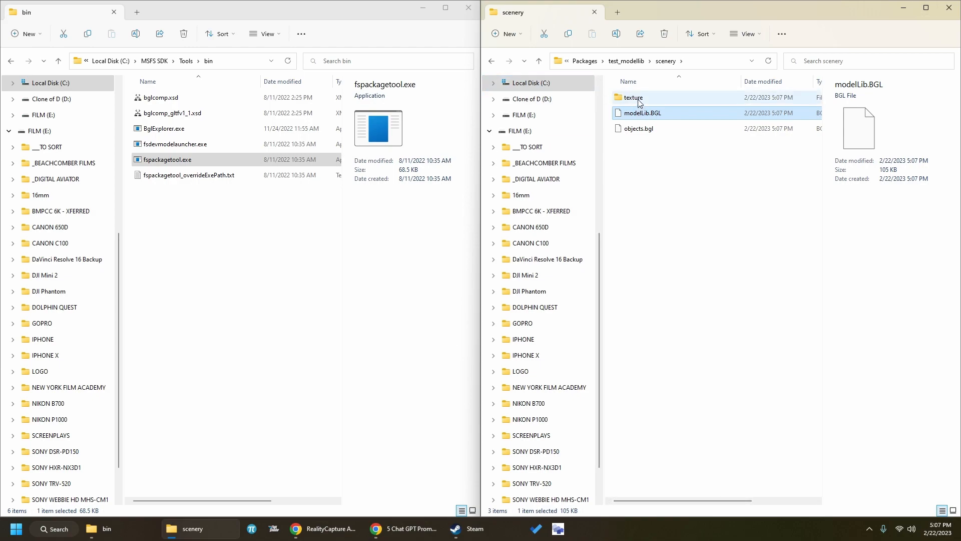
Move the compiled test_modellib folder from the project's Packages folder into the simulator's Community folder
click(646, 61)
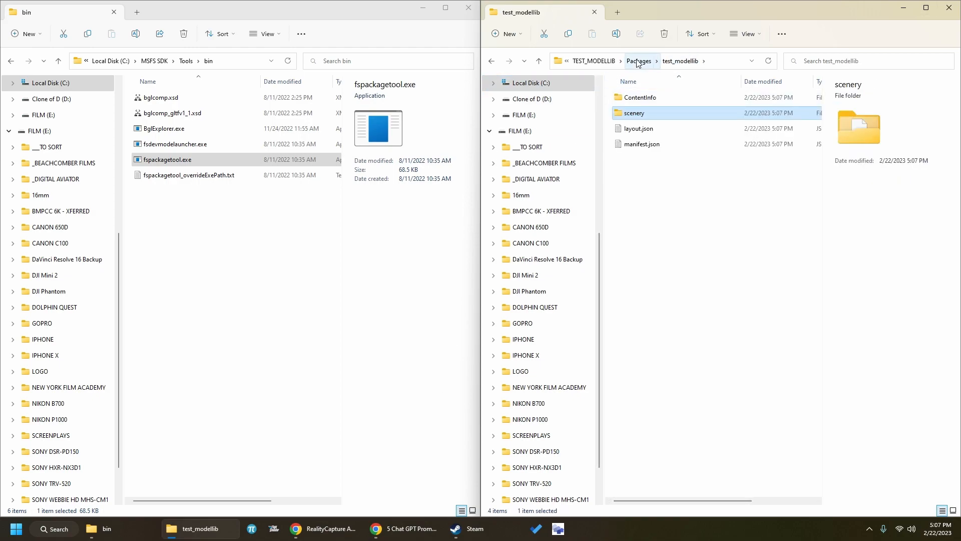
scroll(40, 99, up, 4)
scroll(40, 98, up, 2)
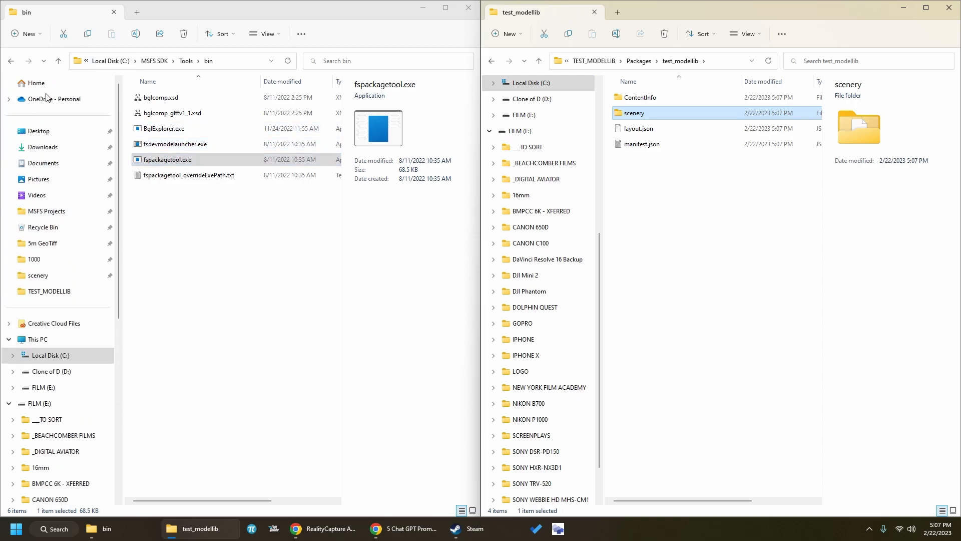
click(55, 131)
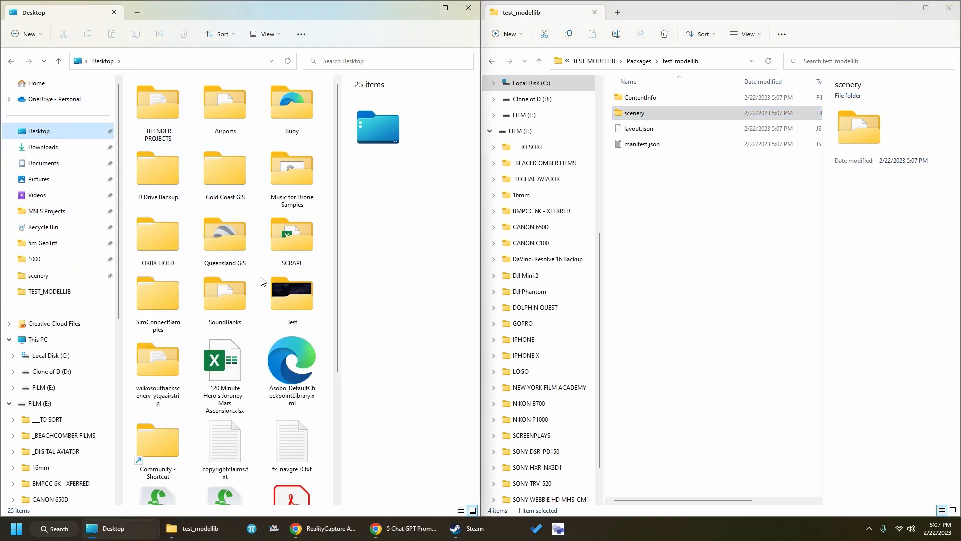
double_click(168, 439)
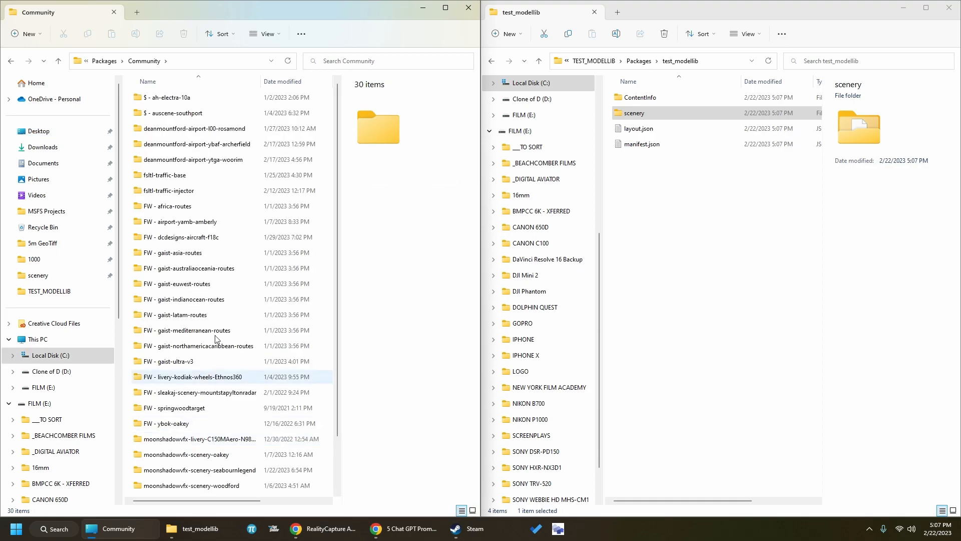
drag(634, 113, 426, 268)
click(637, 61)
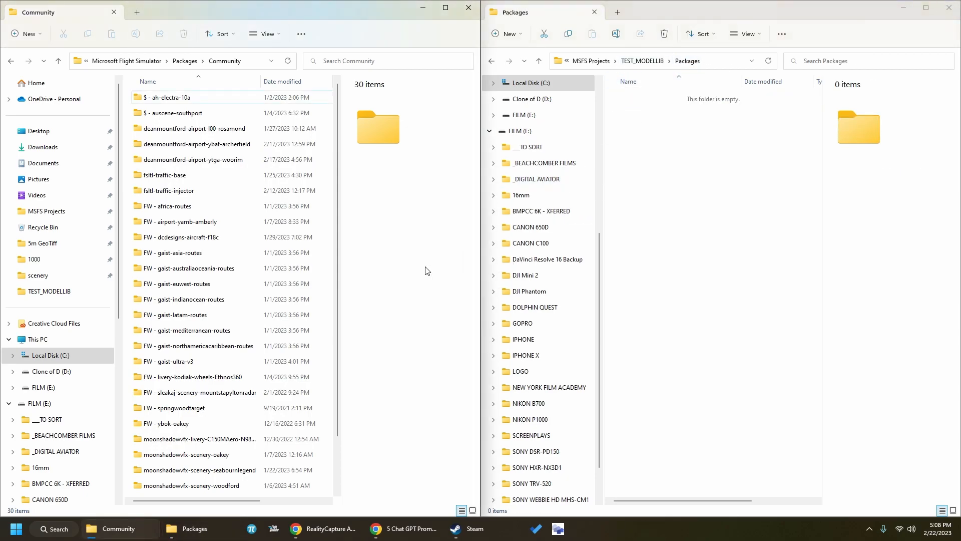
Close both File Explorer windows and launch Microsoft Flight Simulator
click(468, 14)
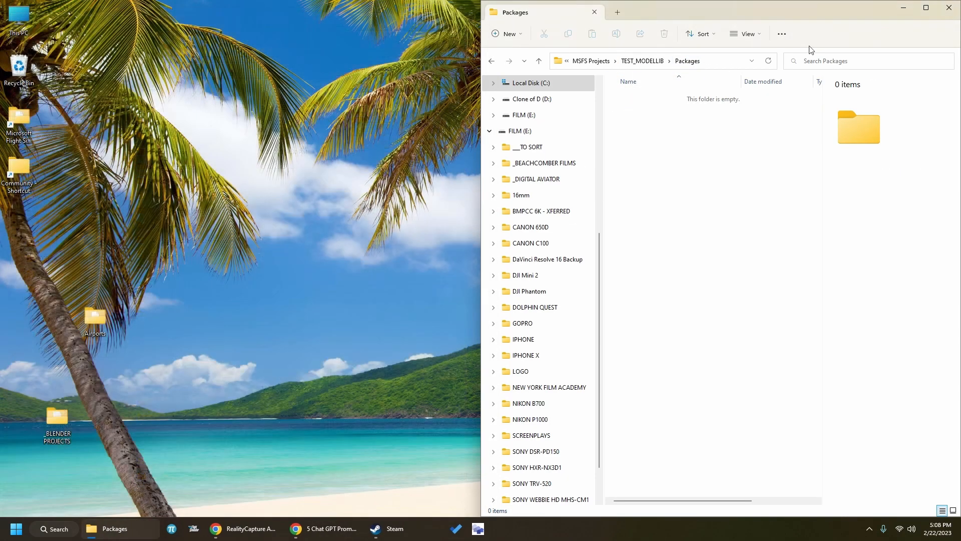
click(948, 9)
key(super)
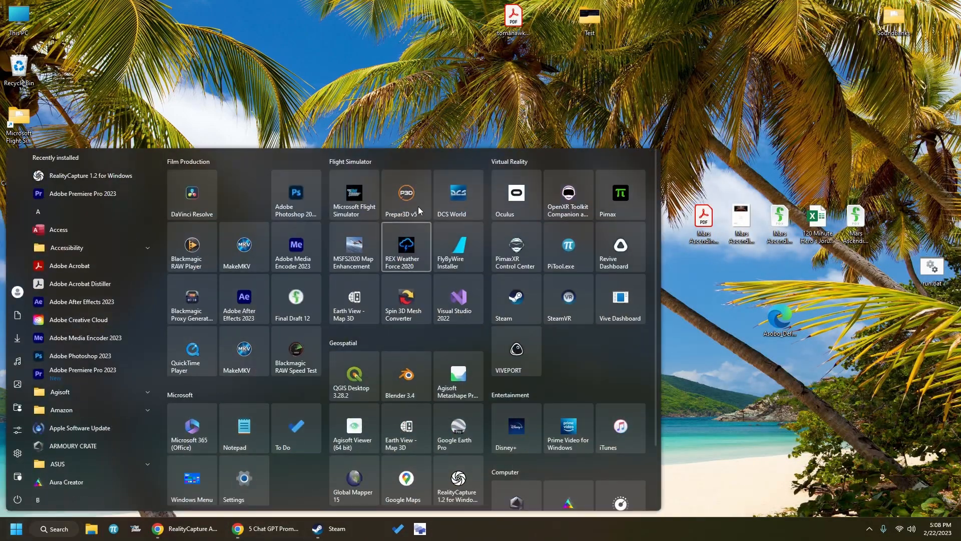
click(360, 198)
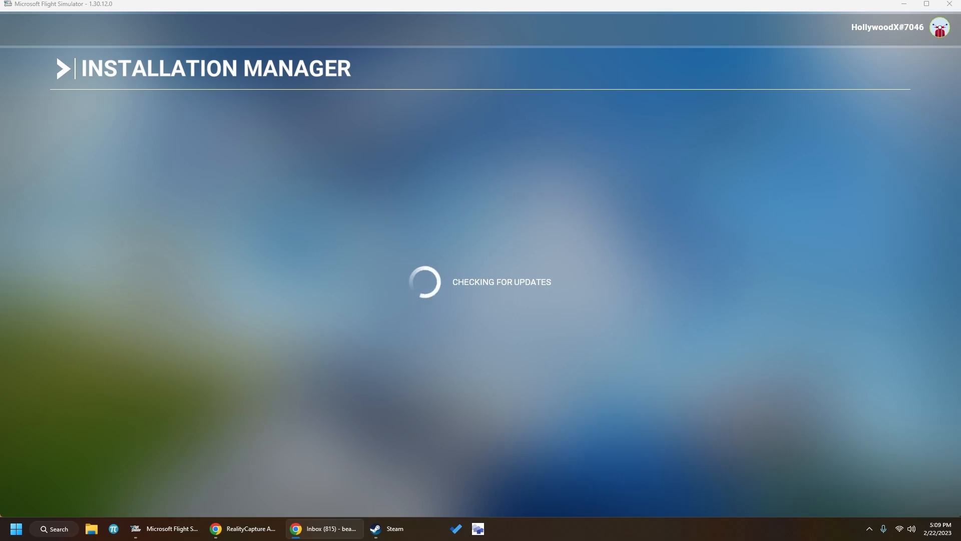
Open the scenery folder of the Community folder's test_modellib package in File Explorer and fit the window to half the screen
click(91, 529)
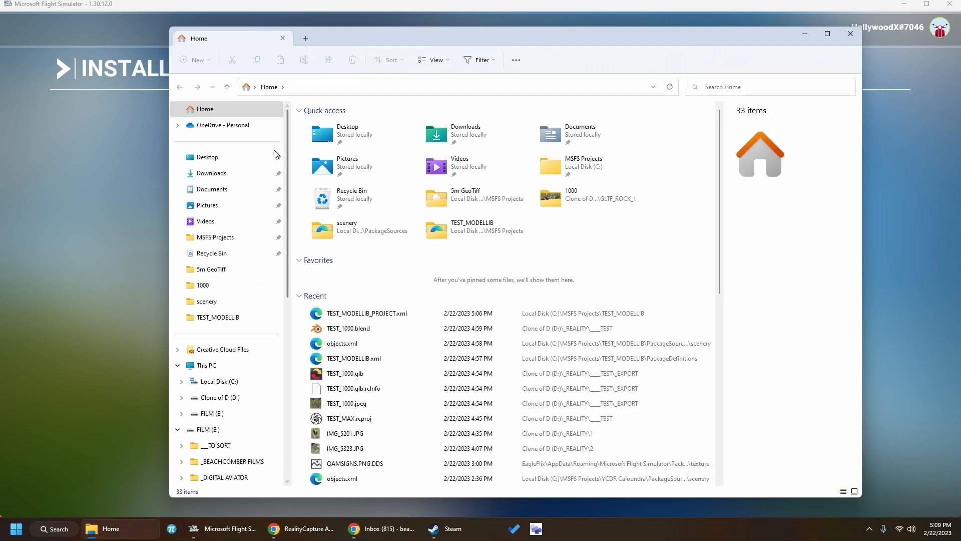
click(231, 157)
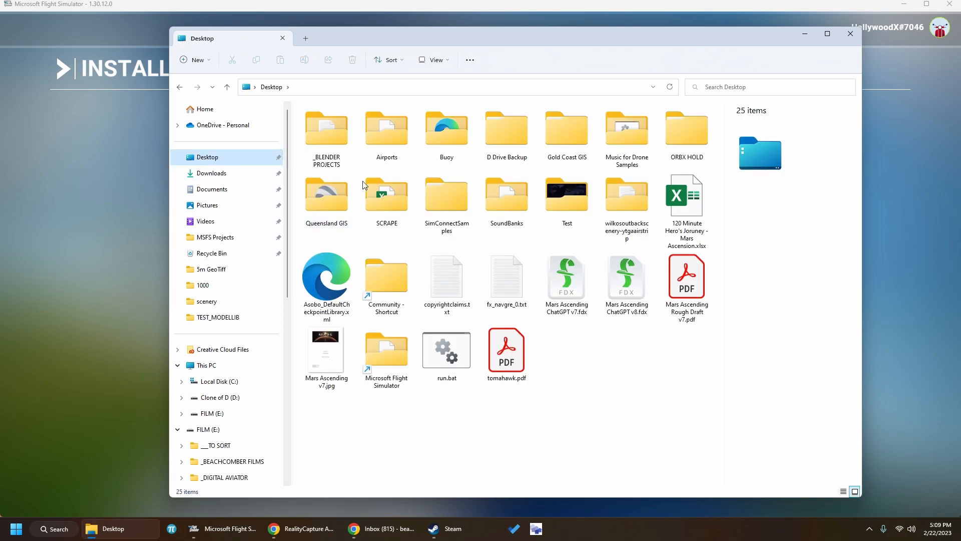
double_click(379, 277)
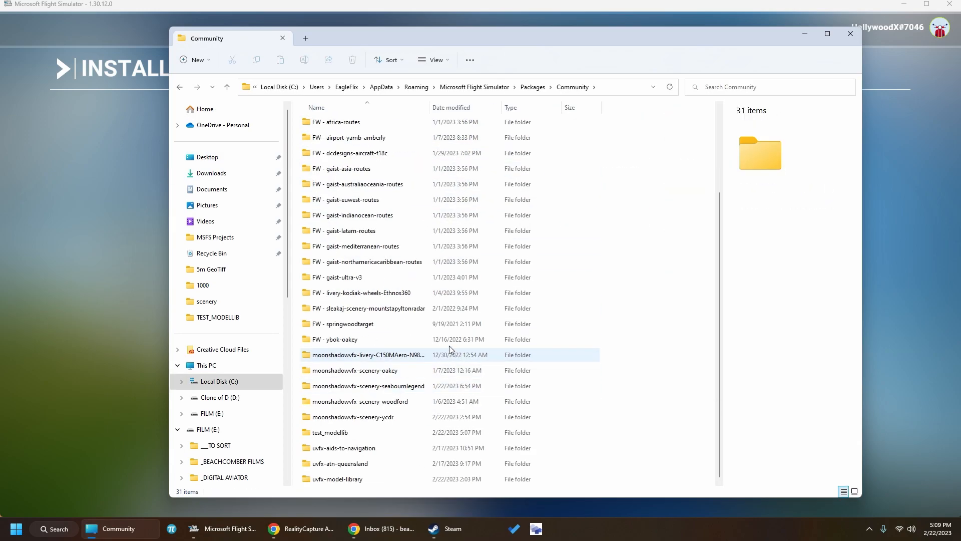
double_click(357, 437)
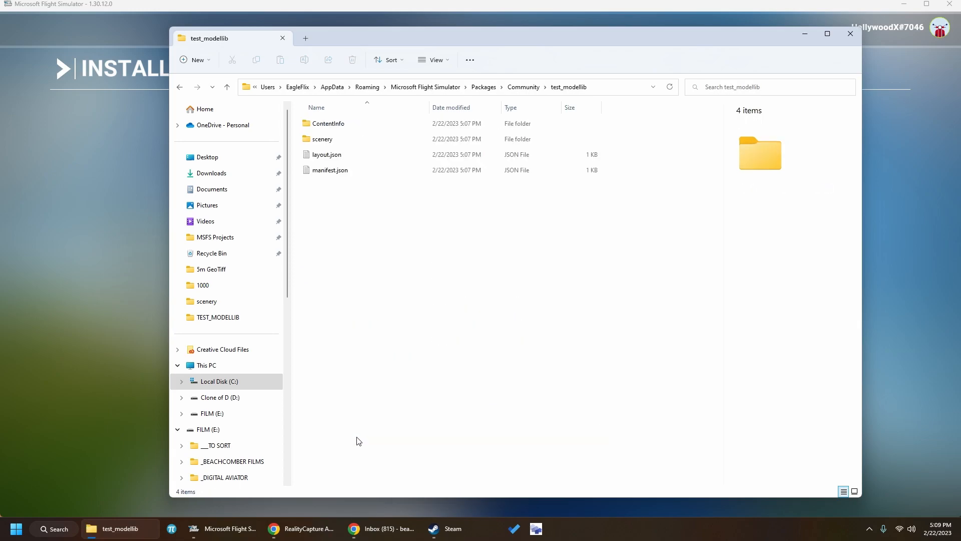
double_click(344, 138)
drag(428, 30, 960, 15)
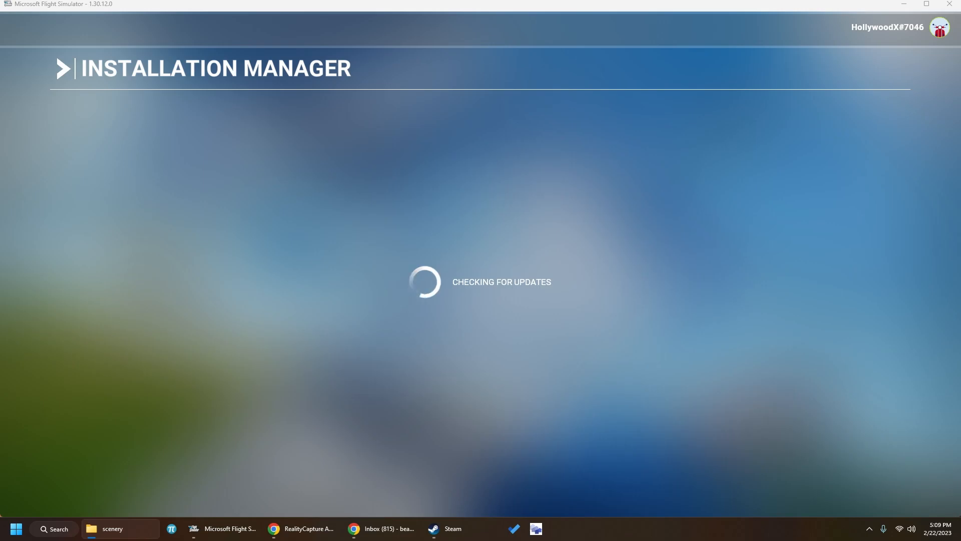
drag(960, 106, 630, 106)
key(super+Left)
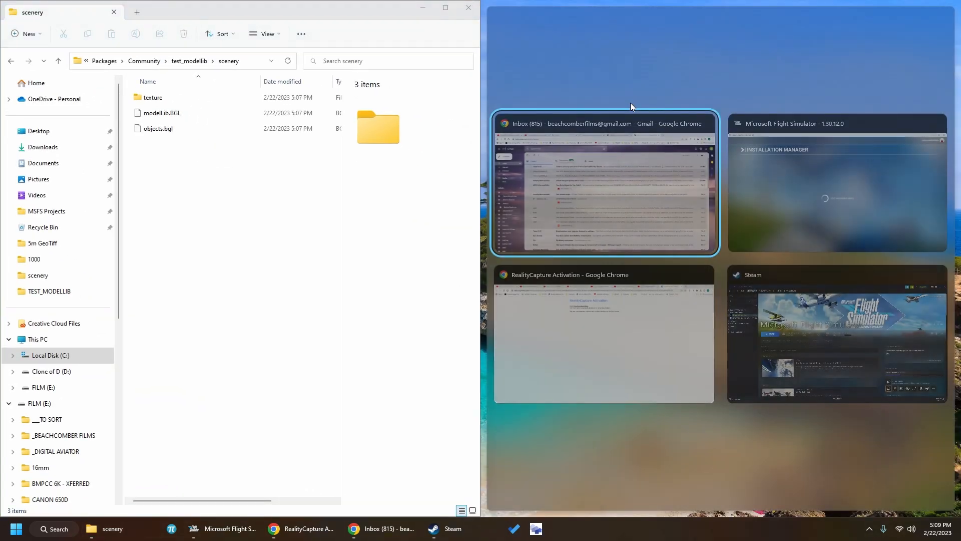
Open ModelConverterX beside File Explorer and load modelLib.BGL to inspect the rock model from several angles
click(536, 529)
key(super)
key(Escape)
drag(171, 113, 622, 158)
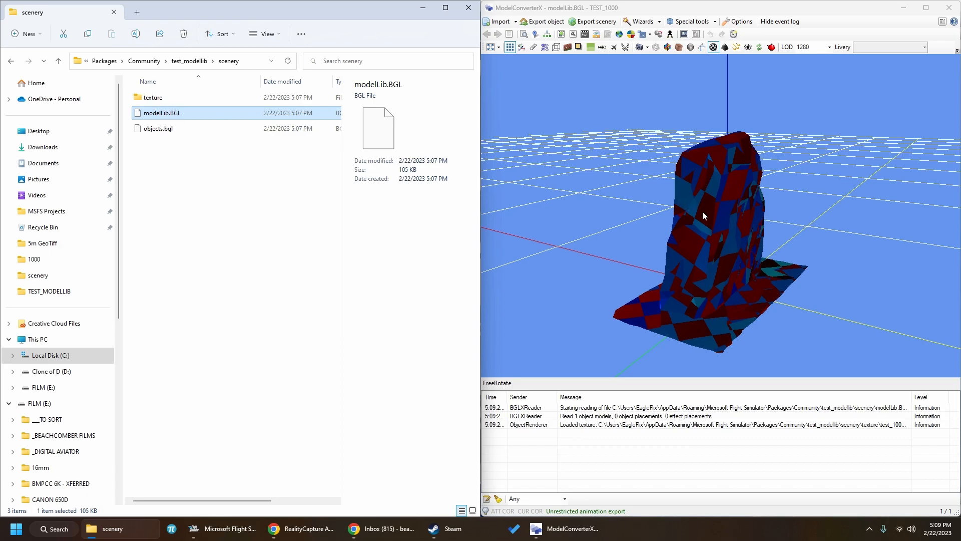
mouse_move(686, 230)
mouse_down()
mouse_move(720, 243)
mouse_move(779, 235)
mouse_move(697, 231)
mouse_up()
Copy TEST_1000.PNG.DDS and TEST_1000.PNG.DDS.json from the texture folder into the package's scenery folder
double_click(165, 97)
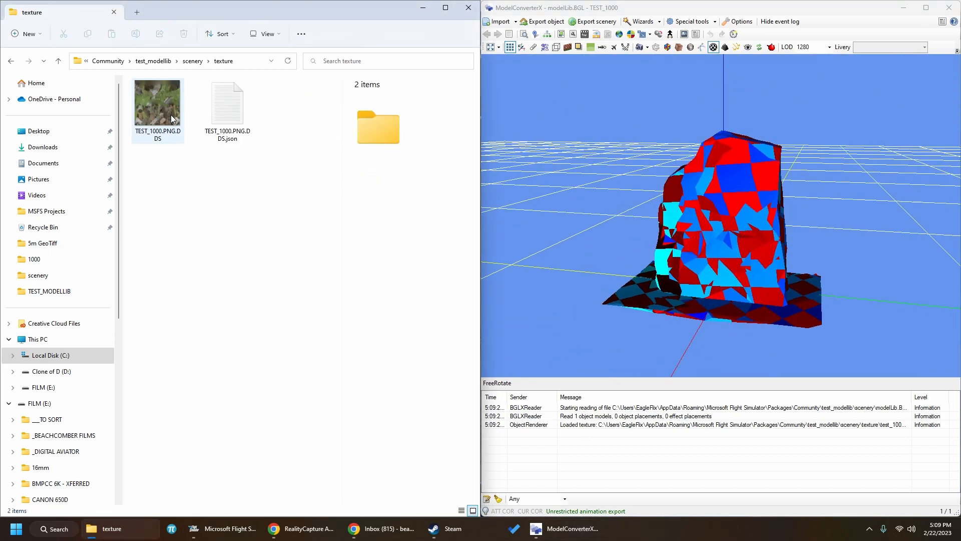
click(172, 119)
drag(256, 175, 109, 92)
drag(223, 69, 193, 61)
click(192, 61)
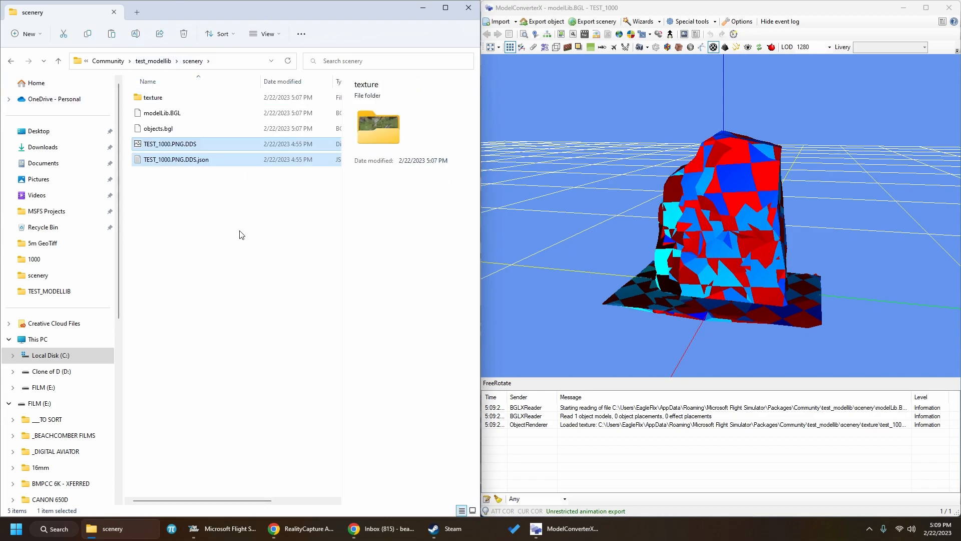
Reload modelLib.BGL in ModelConverterX and check the model's texturing against the files in the texture folder
click(153, 97)
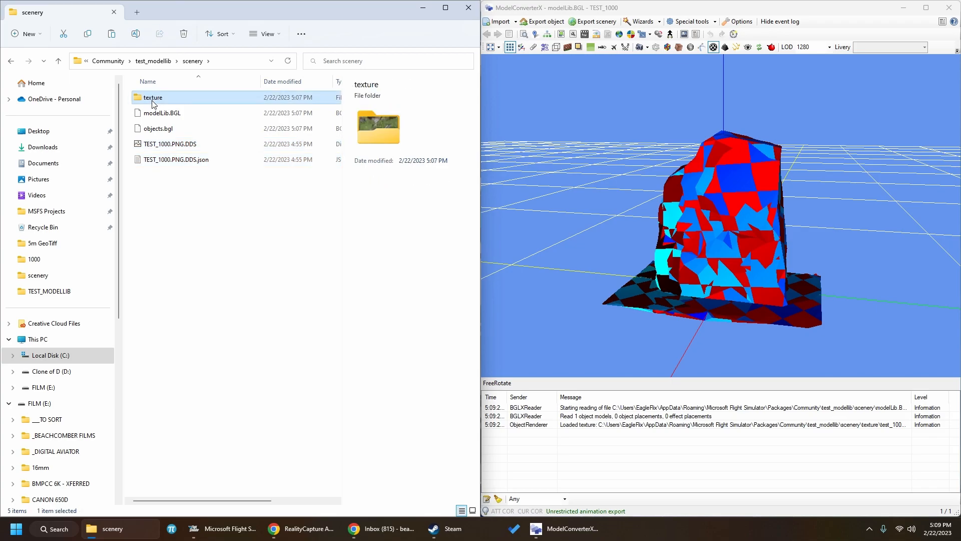
click(162, 114)
drag(476, 145, 651, 195)
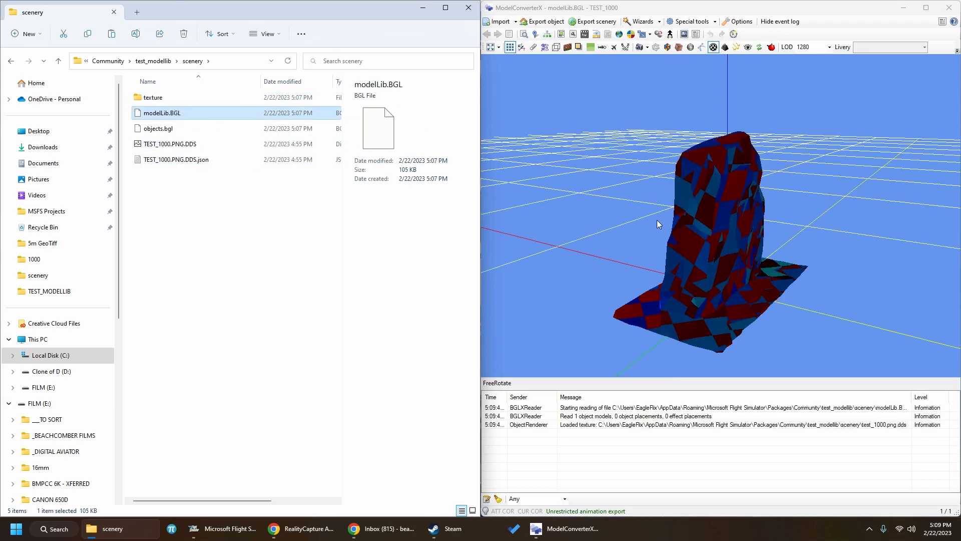
mouse_move(674, 236)
mouse_down()
mouse_move(668, 227)
mouse_move(745, 239)
mouse_move(770, 226)
mouse_up()
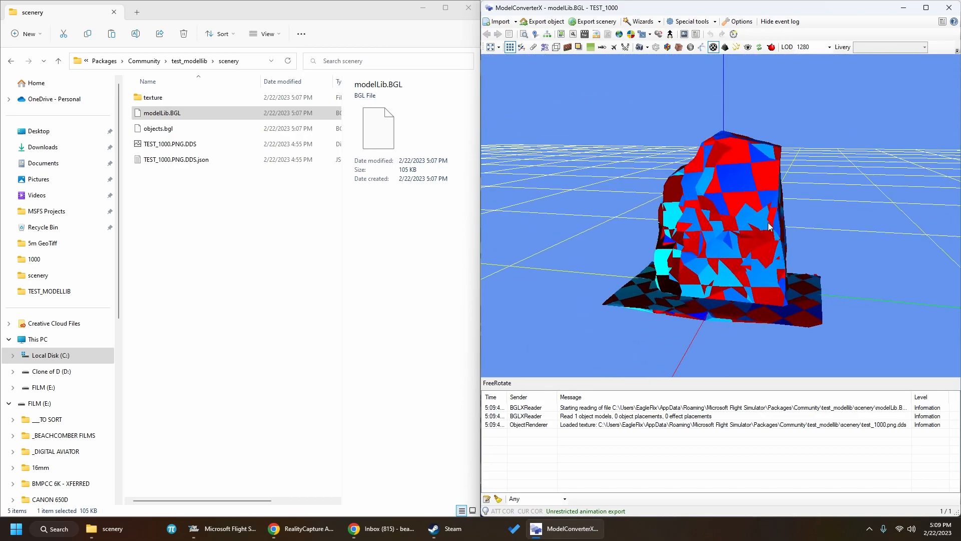
double_click(182, 97)
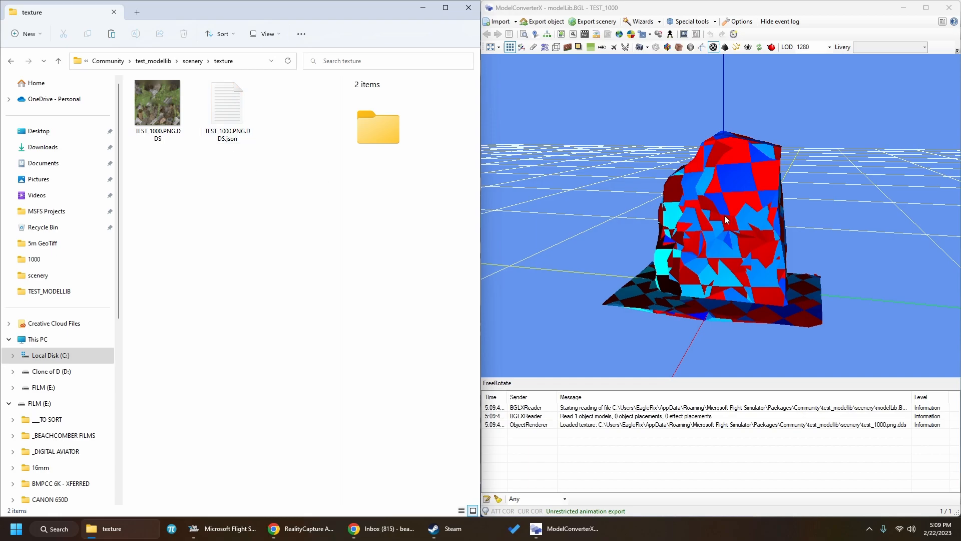
drag(725, 215, 740, 239)
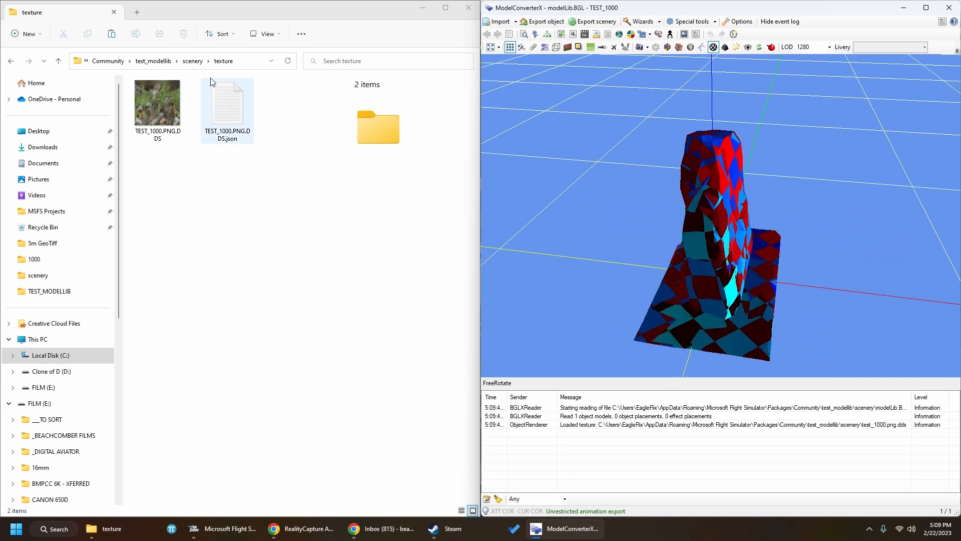
Delete the copied TEST_1000.PNG.DDS and TEST_1000.PNG.DDS.json from the scenery folder
click(194, 61)
click(188, 144)
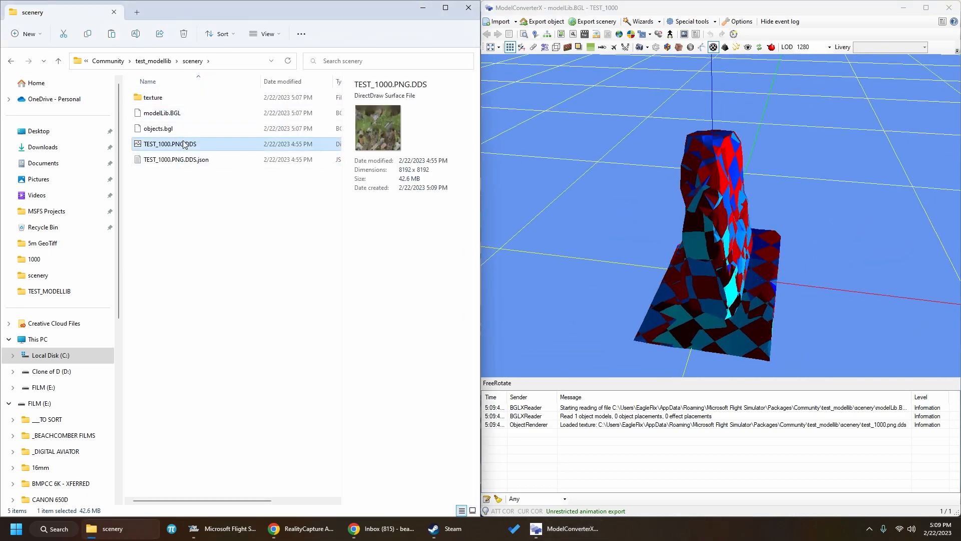
shift+click(185, 159)
key(Delete)
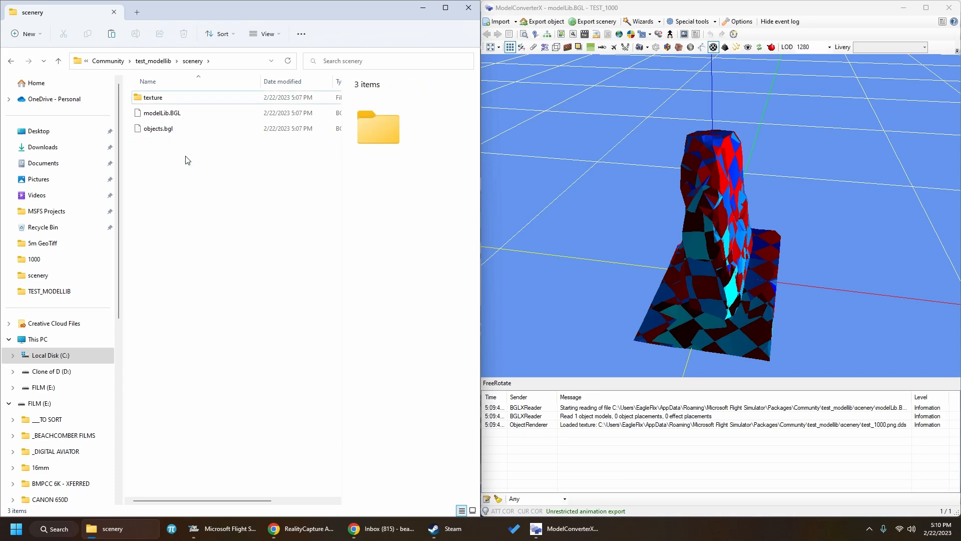
Close the scenery folder window and ModelConverterX, and open the Community folder in a new maximized File Explorer window
click(468, 8)
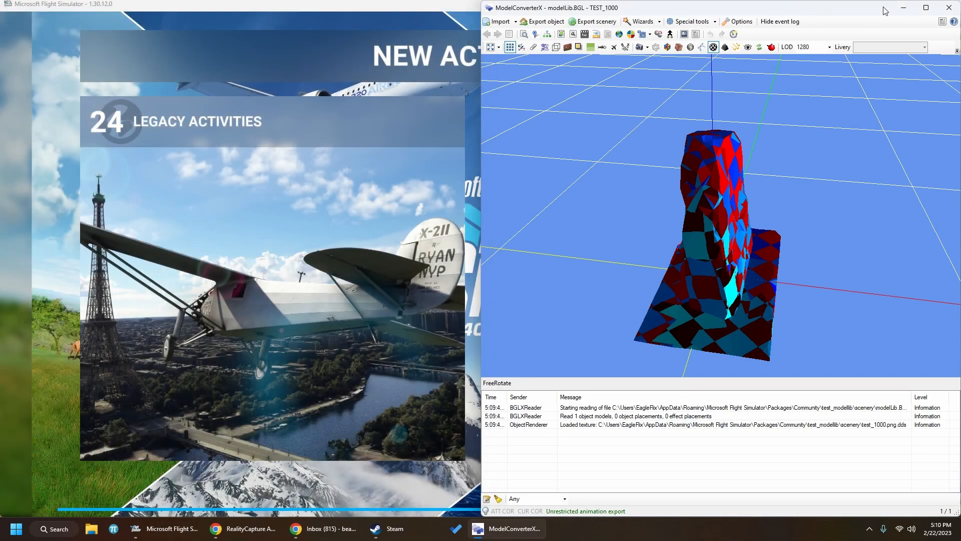
click(949, 7)
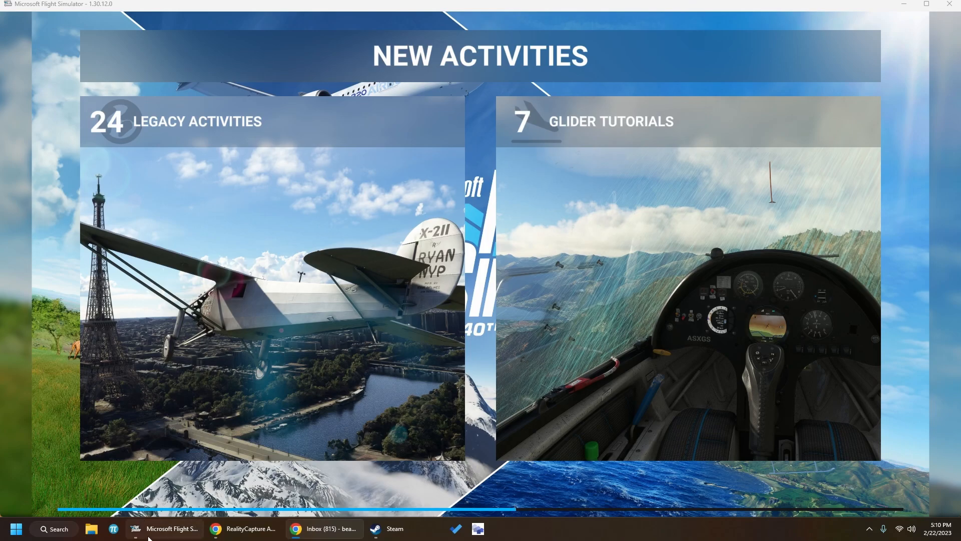
click(78, 533)
click(91, 532)
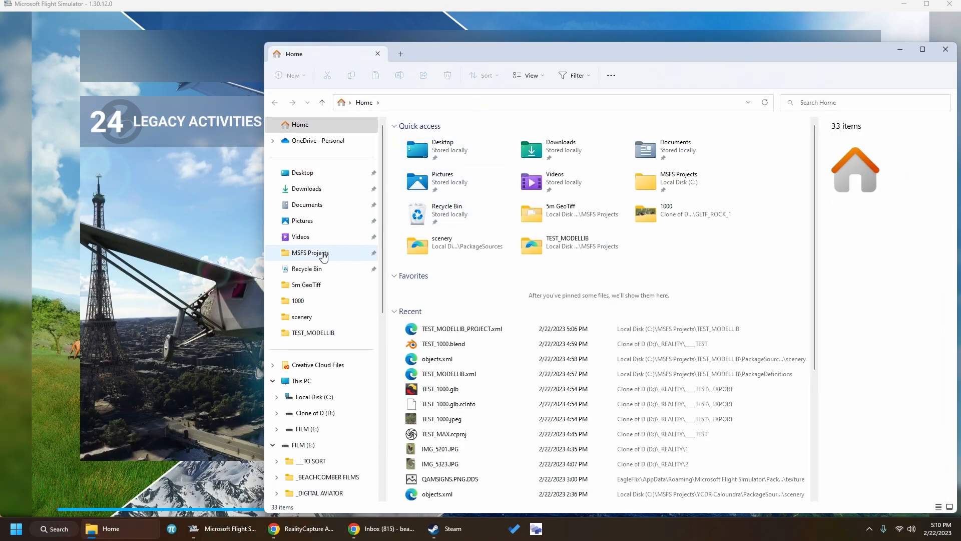
click(353, 176)
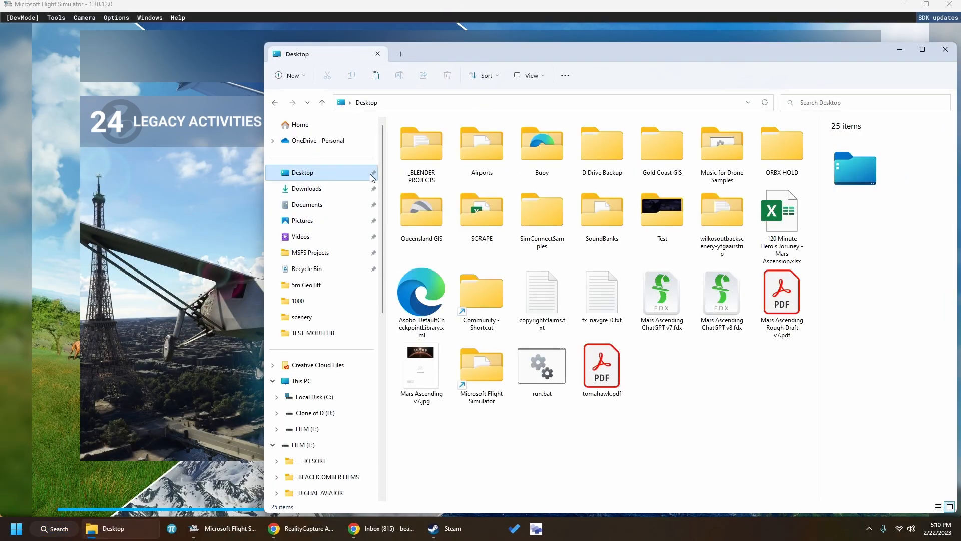
double_click(468, 291)
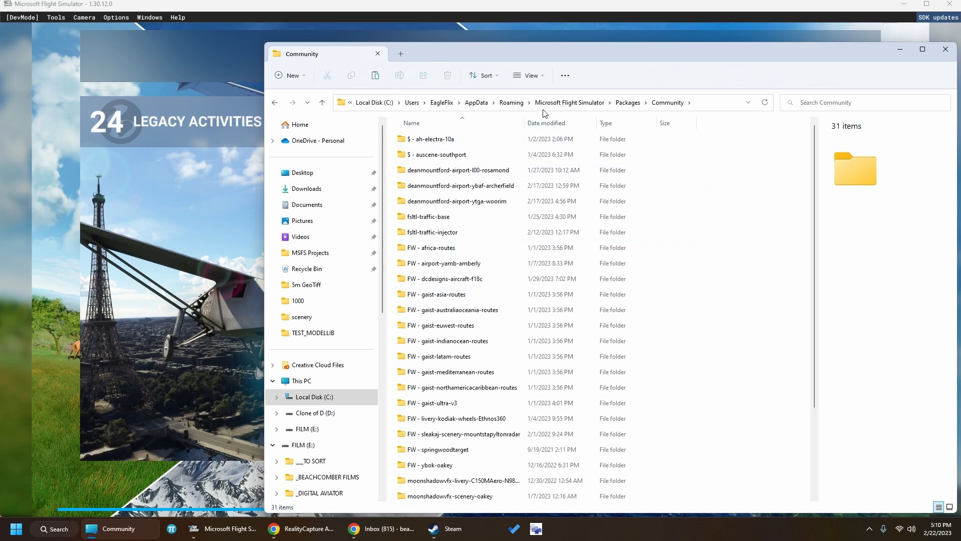
double_click(585, 47)
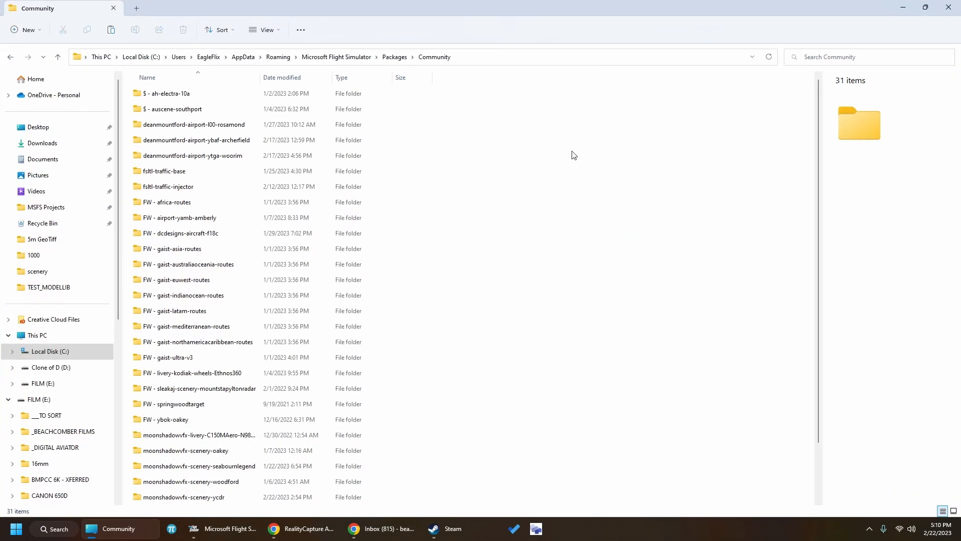
Examine the contents of the ah-electra-10a, auscene-southport and Rosamond airport packages in the Community folder
double_click(212, 95)
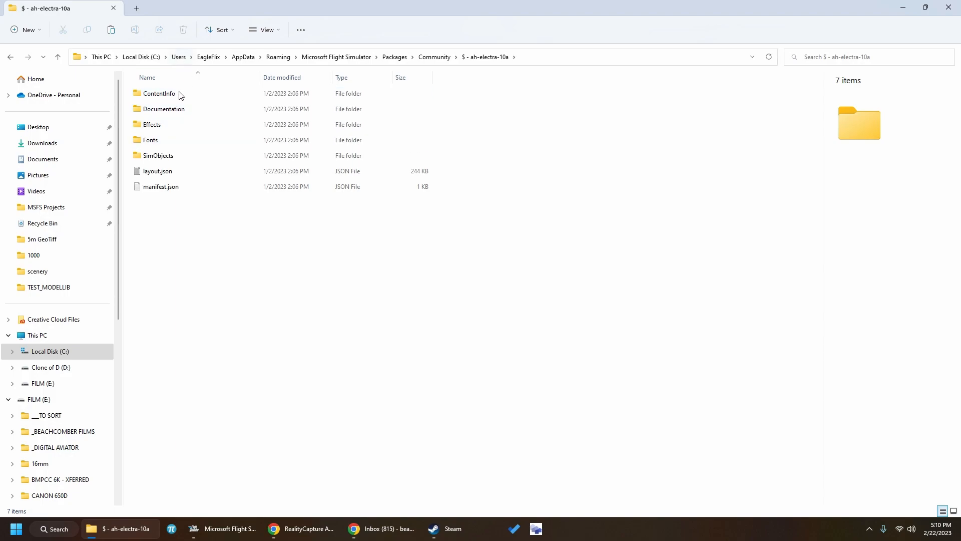
click(434, 56)
click(238, 115)
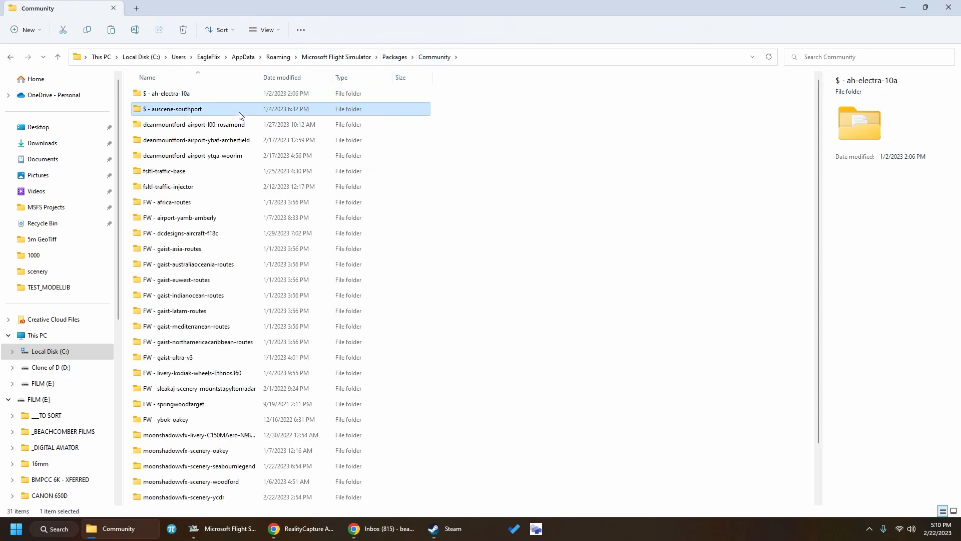
double_click(239, 115)
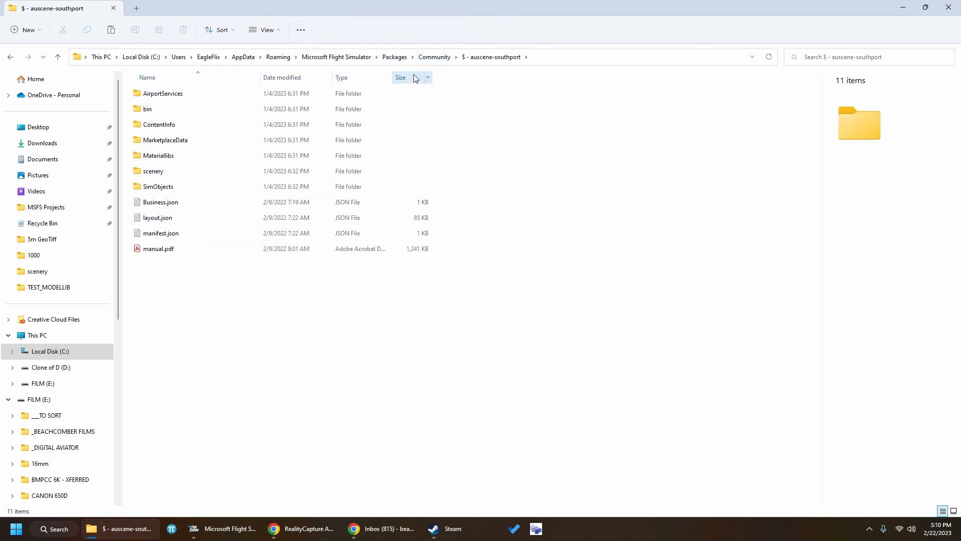
click(440, 58)
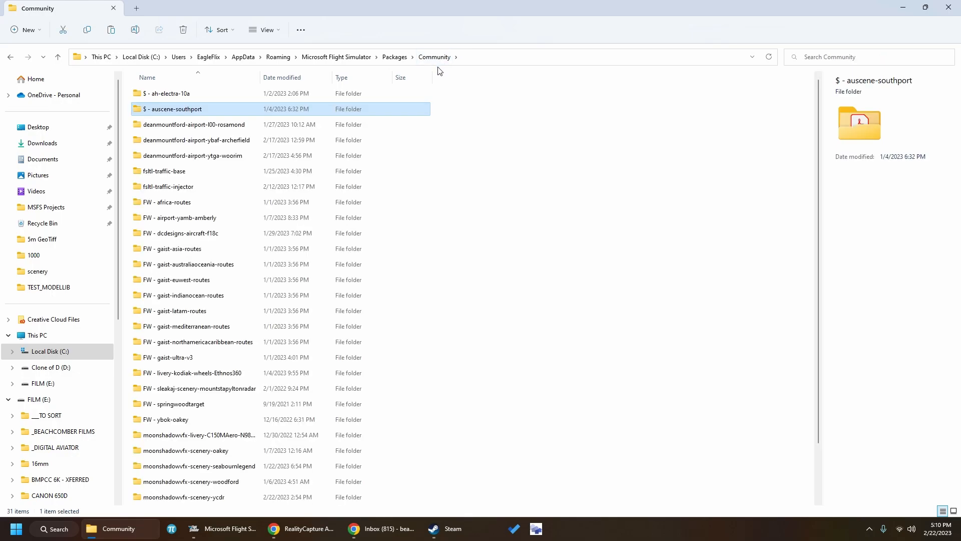
double_click(206, 131)
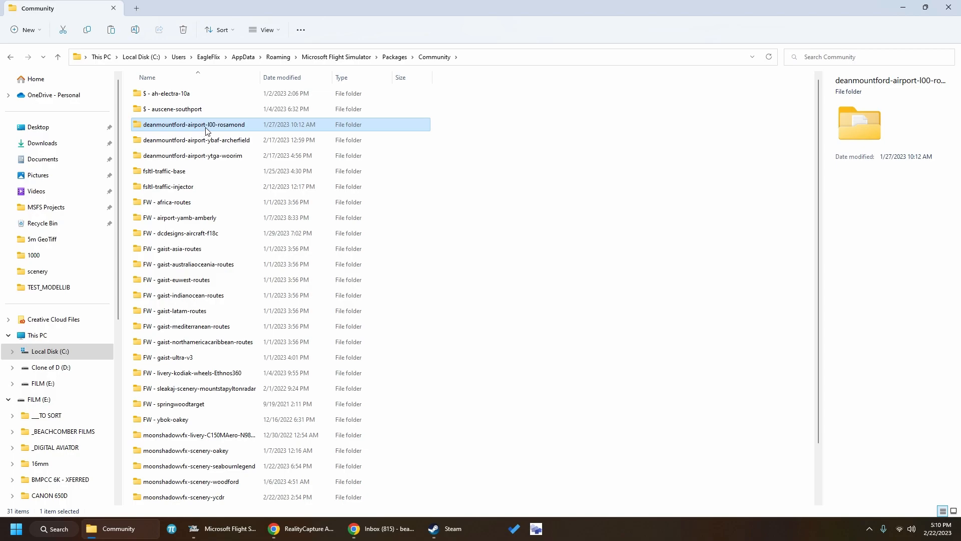
Inspect the Rosamond airport package's Scenery folder down to its L00.bgl file, and return to the Community folder
double_click(186, 108)
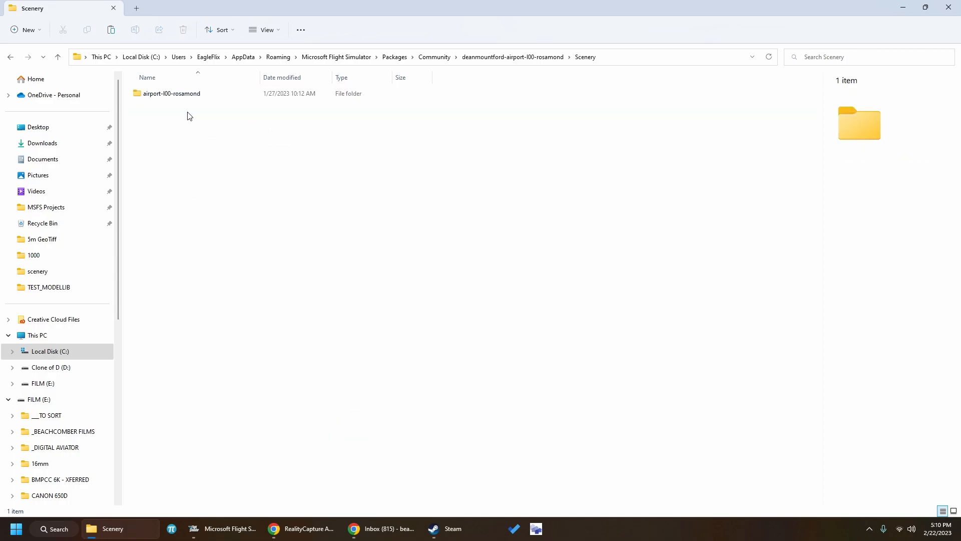
double_click(214, 96)
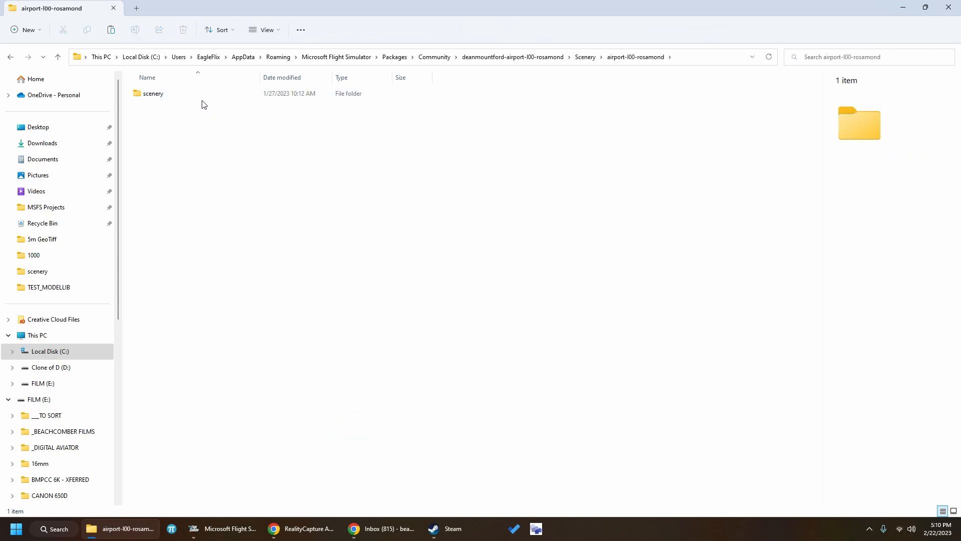
double_click(203, 99)
click(186, 100)
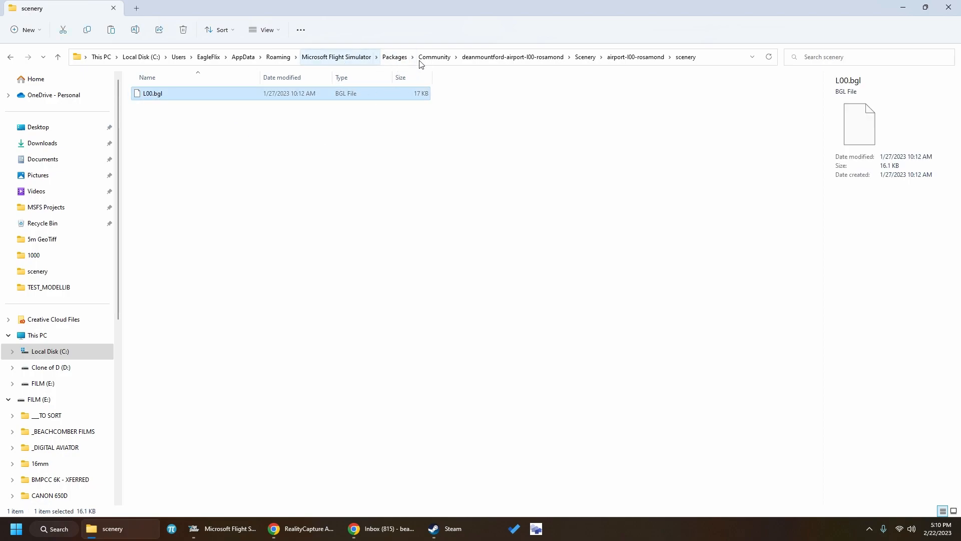
click(432, 59)
click(218, 146)
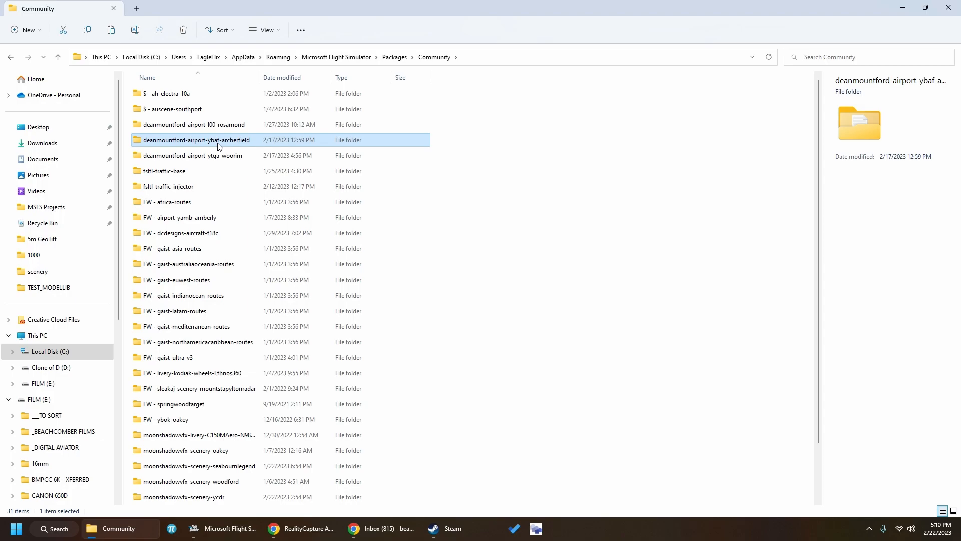
Rename the ytga-woorim airport package folder in Community so that its name ends in ytga-tangalooma
click(216, 156)
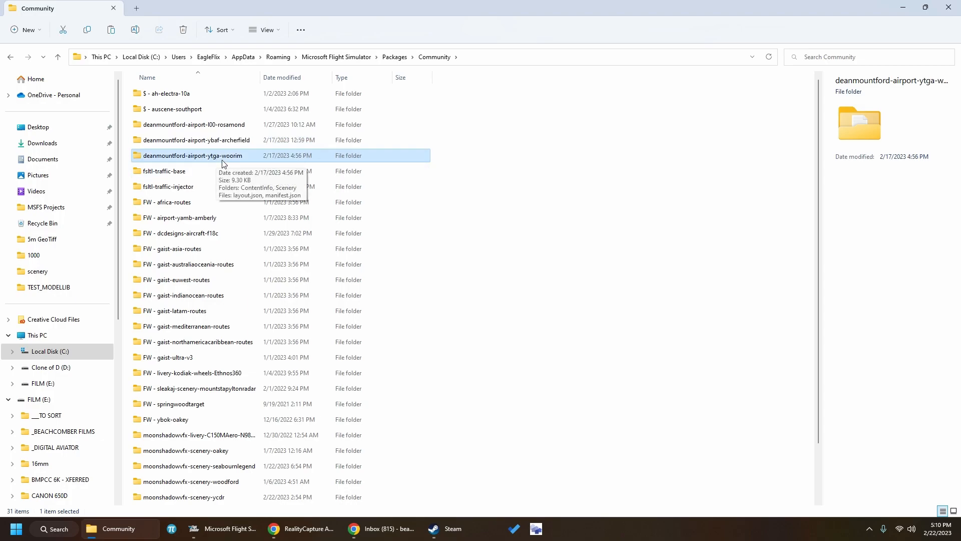
click(222, 159)
key(End)
key(BackSpace)
key(BackSpace)
key(BackSpace)
key(BackSpace)
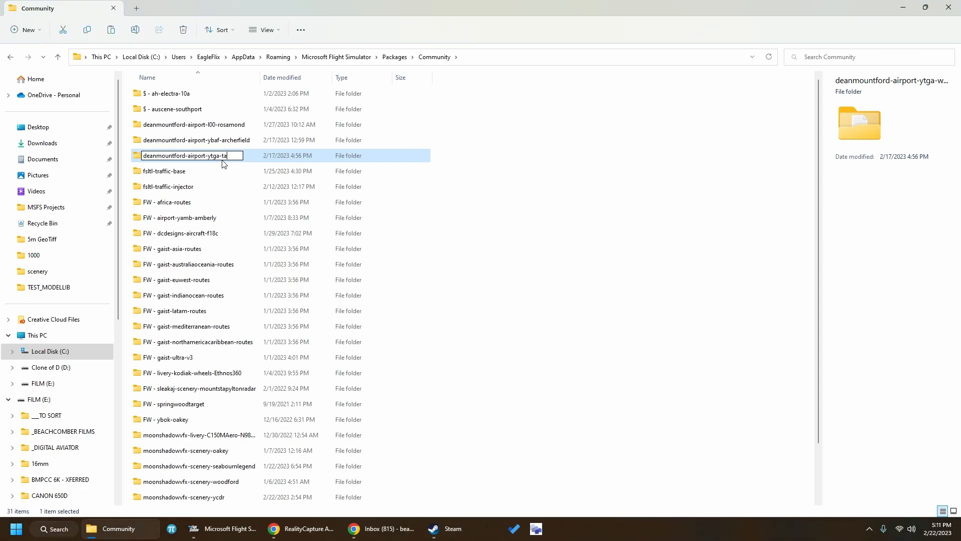
text(tangalooma)
key(Return)
In the renamed package's Scenery folder, rename the airport-ytga-woorim subfolder as airport-ytga-tangalooma
key(Return)
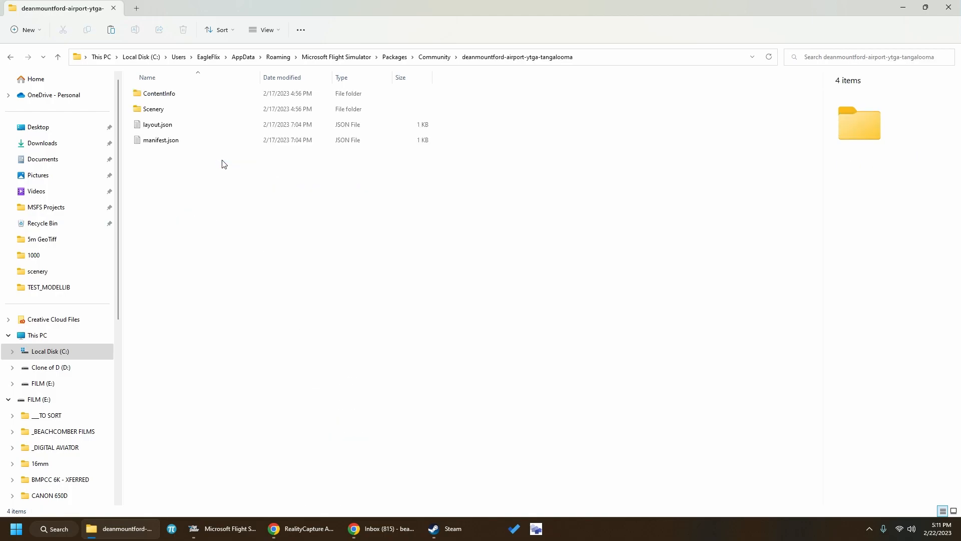
double_click(190, 114)
click(187, 99)
click(187, 98)
key(End)
double_click(186, 93)
key(BackSpace)
text(tang)
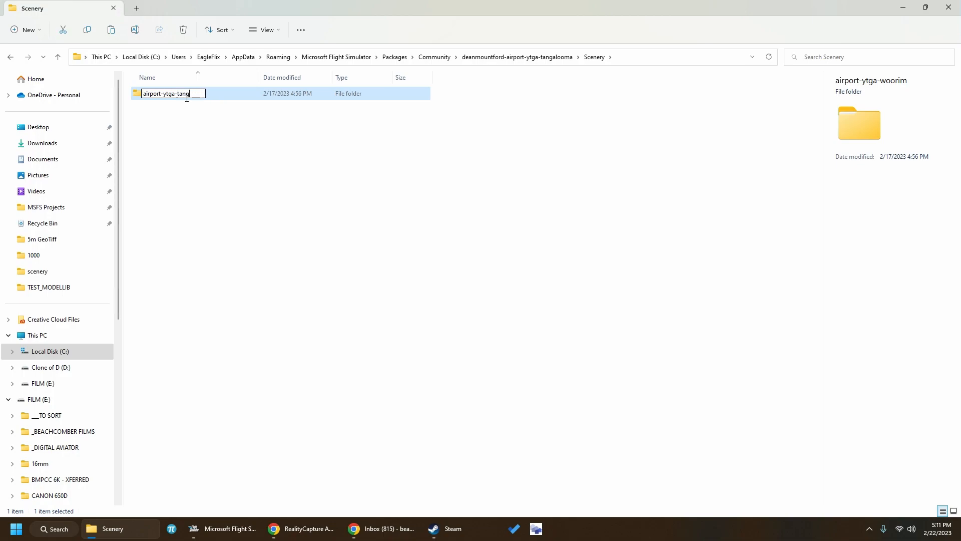
text(alooma)
key(Return)
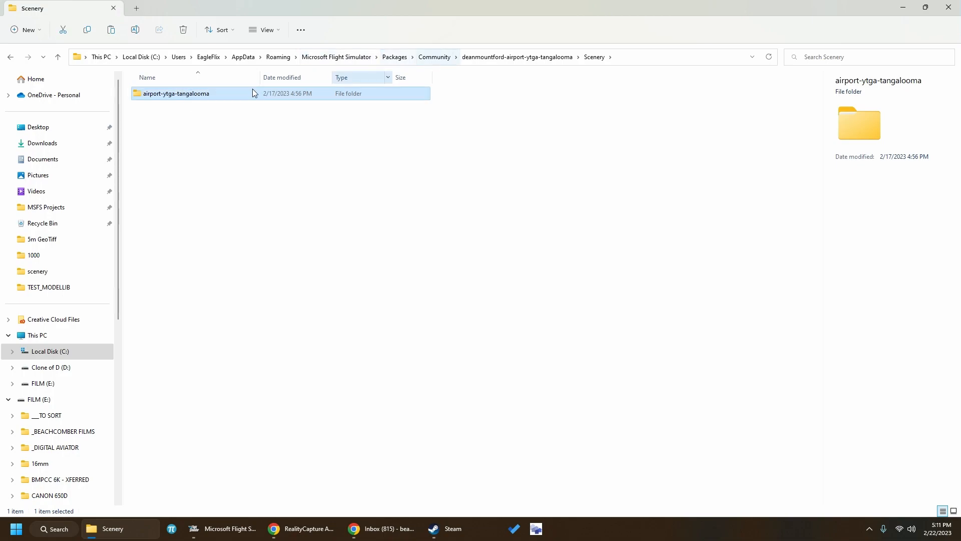
Check the contents of the Tangalooma scenery subfolder and read through the package's manifest.json
double_click(161, 94)
double_click(176, 95)
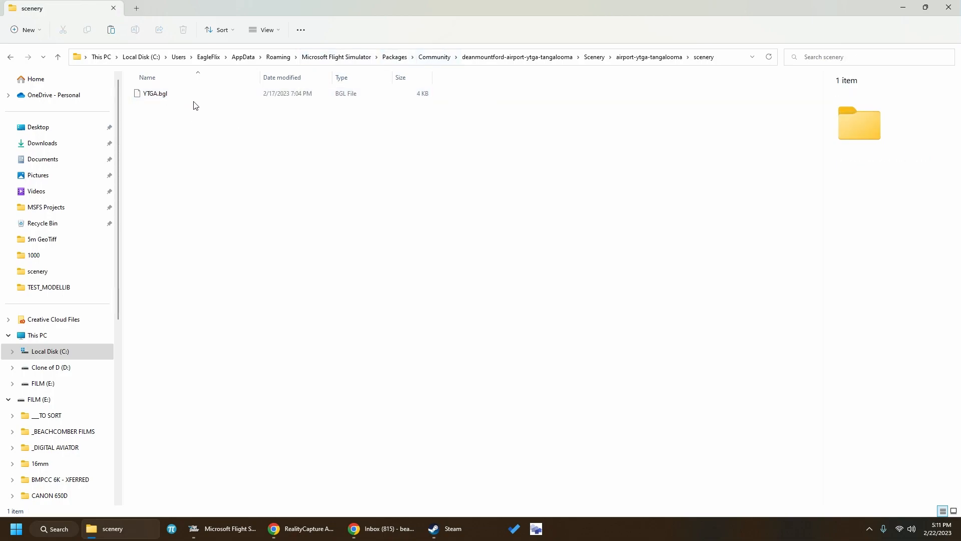
click(551, 57)
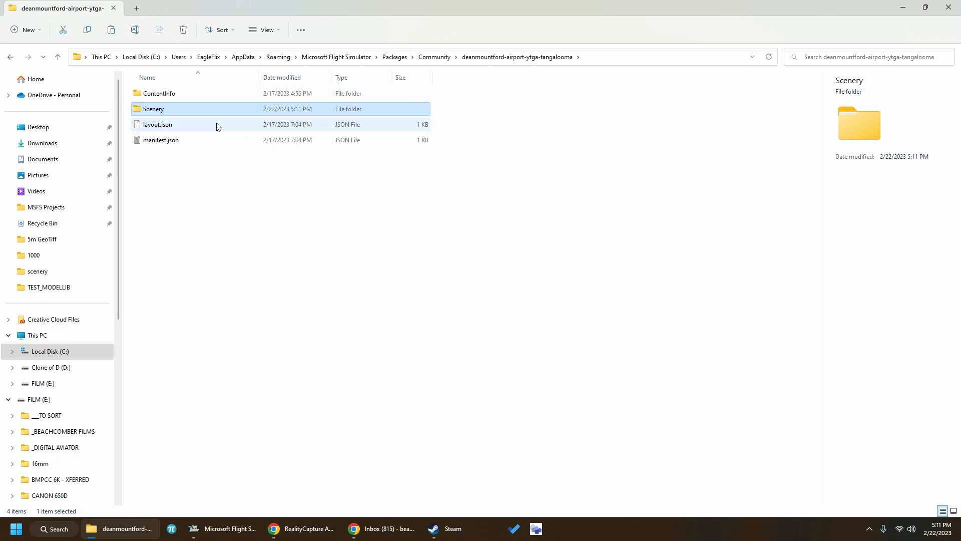
double_click(207, 140)
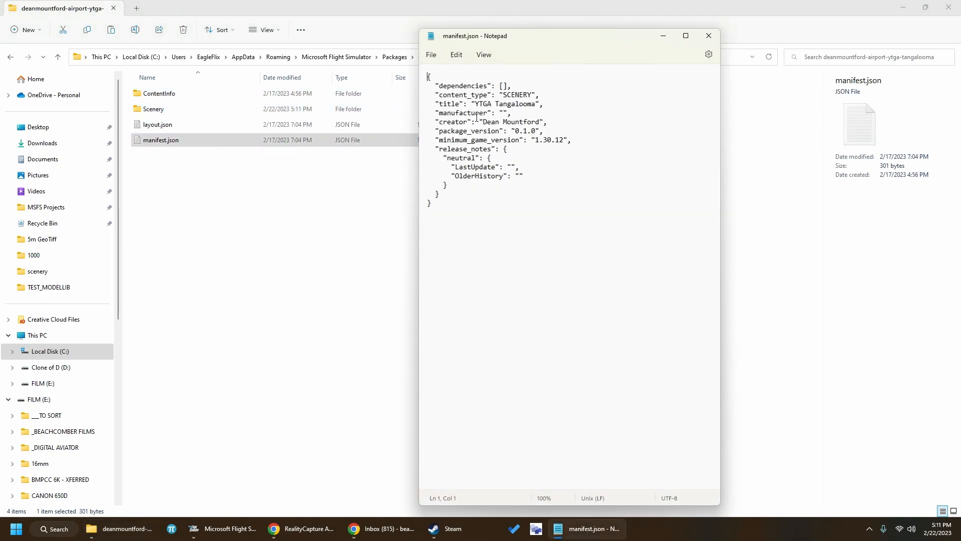
click(719, 36)
Replace every occurrence of "woorim" with "tangalooma" in the package's layout.json and save the file
double_click(186, 124)
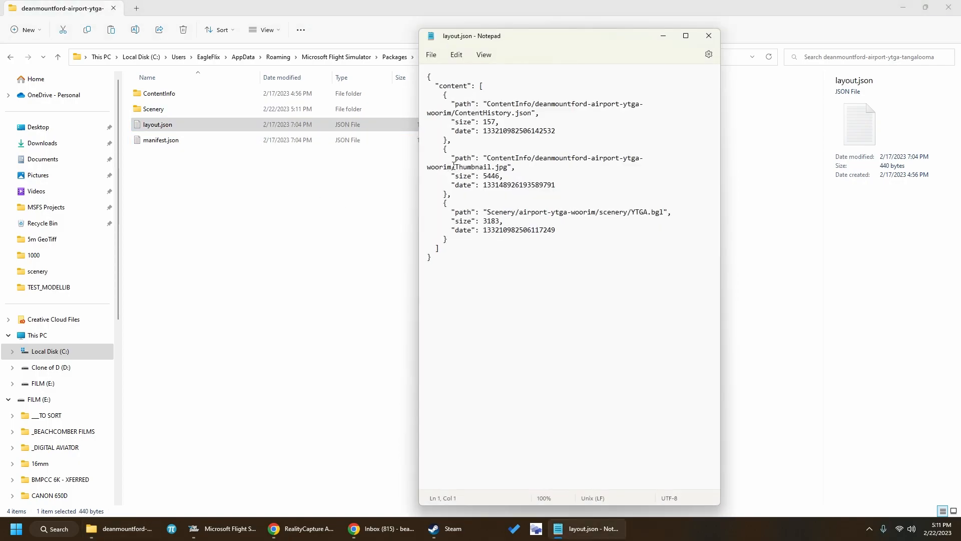
drag(536, 158, 423, 171)
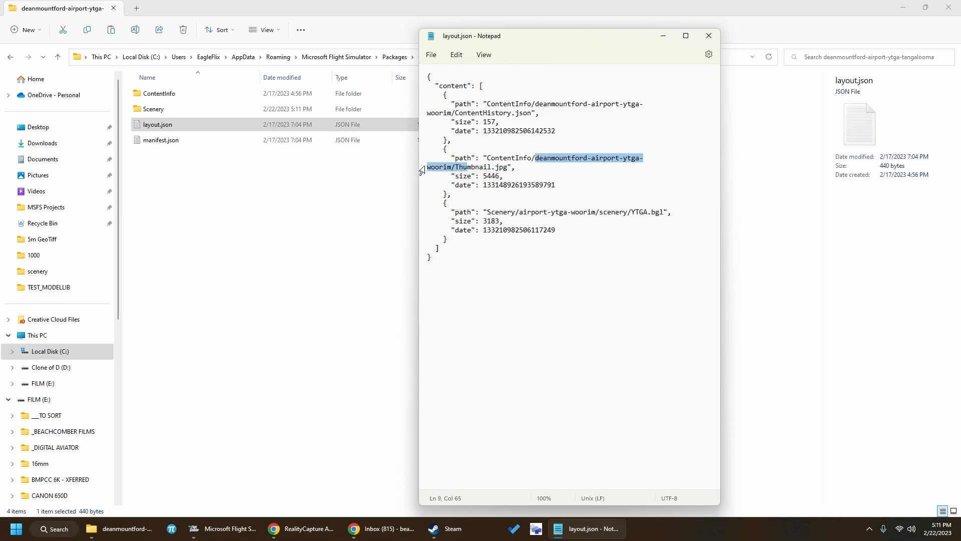
double_click(437, 168)
key(ctrl+h)
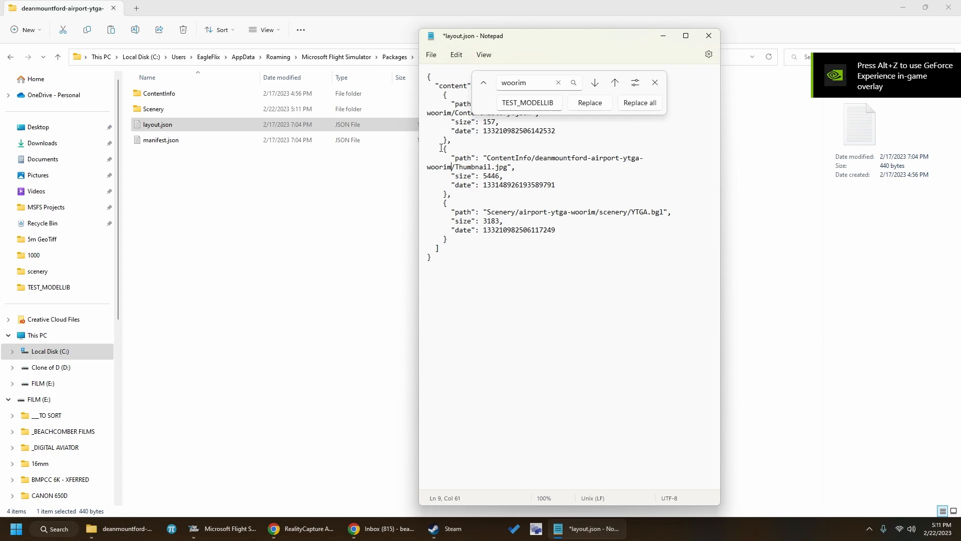
click(518, 103)
double_click(517, 103)
text(tangalooma)
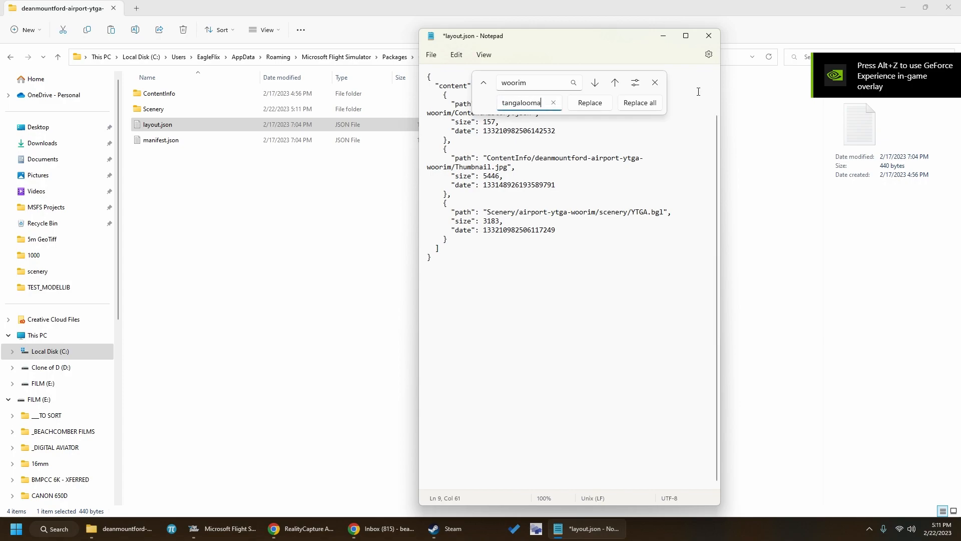
click(654, 103)
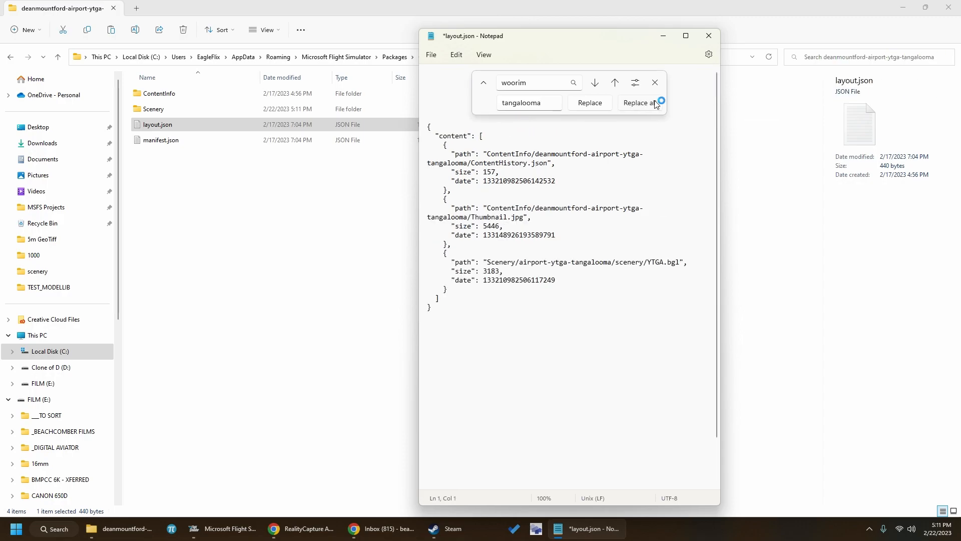
click(709, 36)
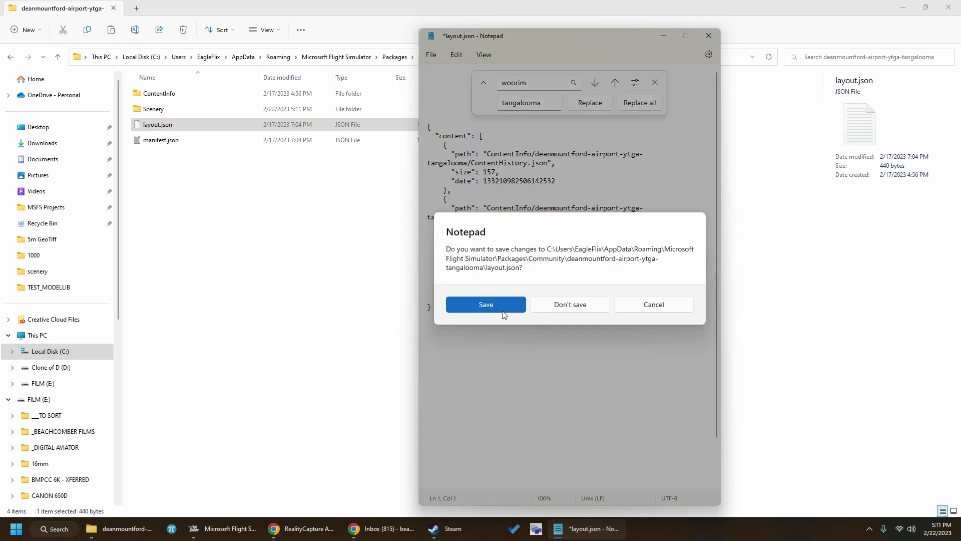
click(476, 304)
Rename the package subfolder inside ContentInfo so that its name ends in ytga-tangalooma instead of ytga-woorim
double_click(178, 95)
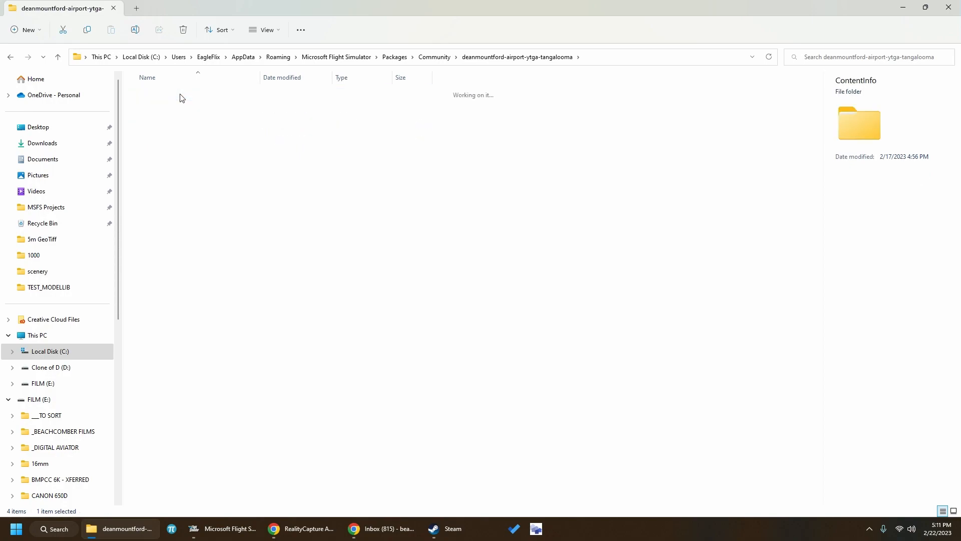
click(180, 95)
click(181, 95)
key(End)
key(ctrl+shift+Left)
key(End)
key(BackSpace)
key(BackSpace)
key(BackSpace)
key(BackSpace)
key(BackSpace)
key(BackSpace)
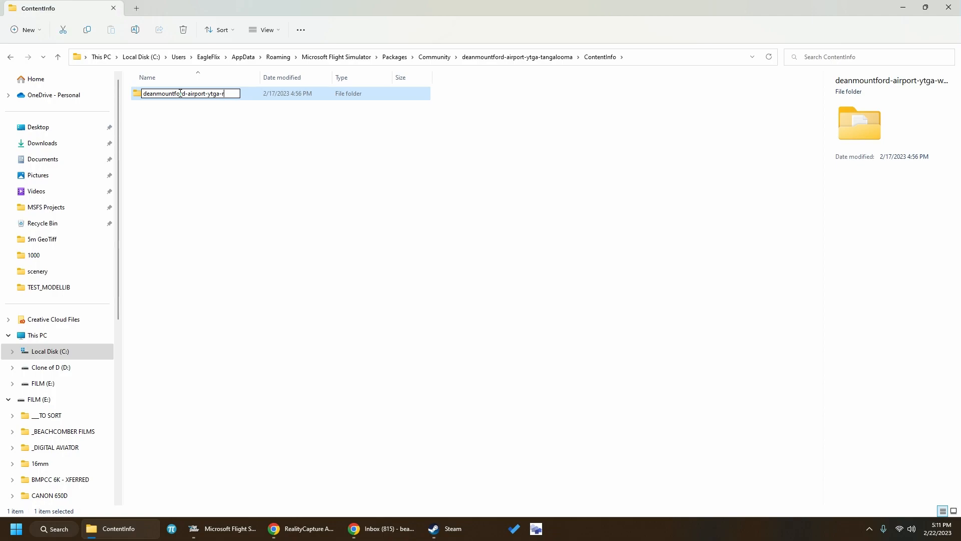
text(tana)
text(gaqloom)
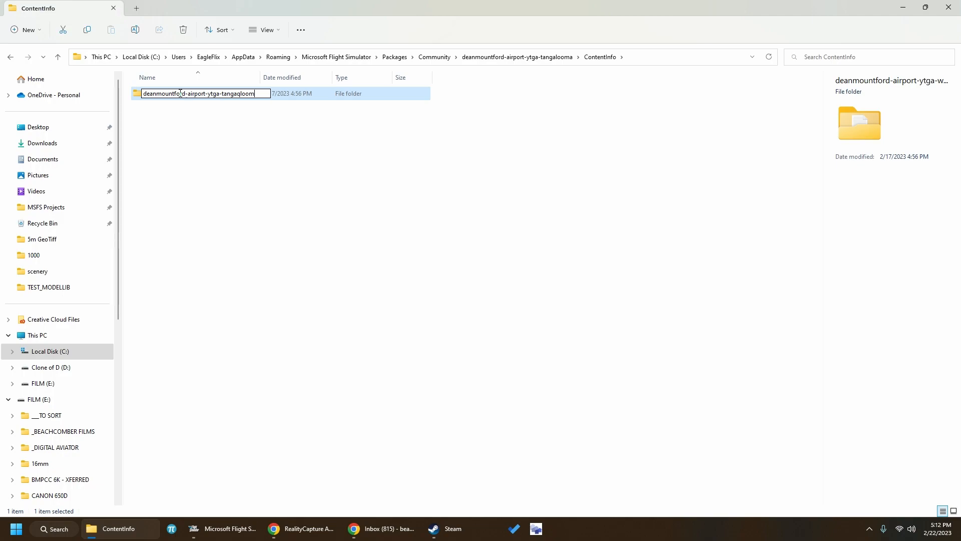
key(BackSpace)
key(BackSpace)
key(BackSpace)
key(BackSpace)
text(looma)
key(Return)
Change "woorim" to "tangalooma" in the package-name entry of ContentHistory.json, save it and close the file
double_click(178, 95)
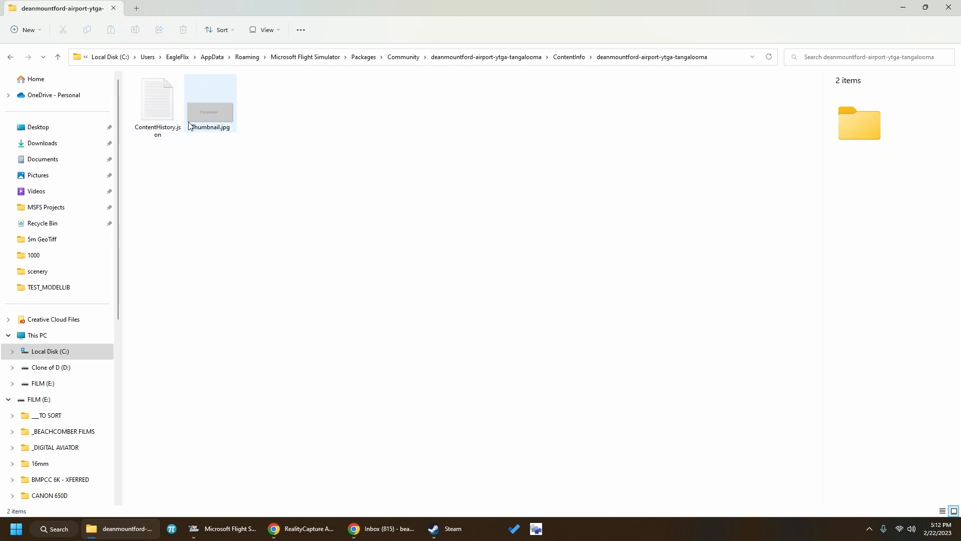
double_click(161, 118)
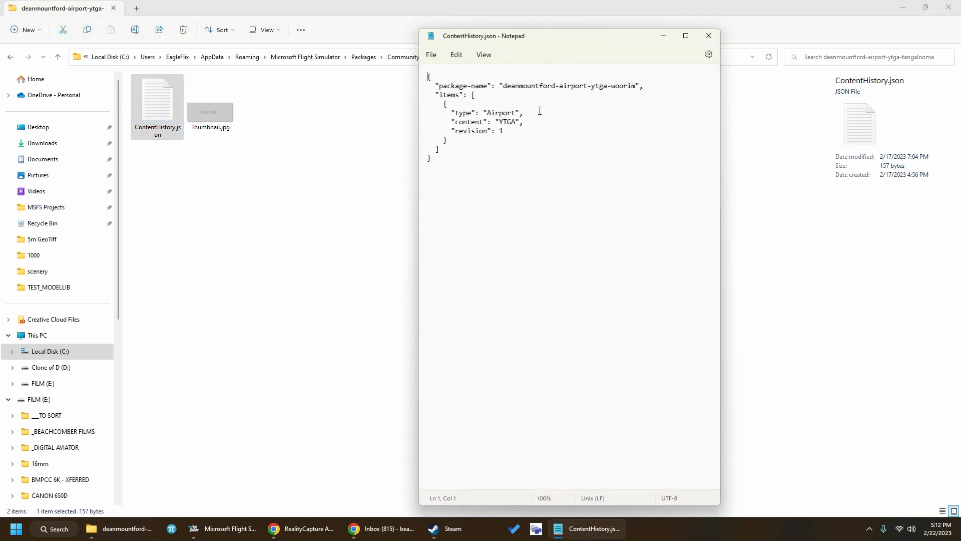
drag(611, 85, 635, 86)
text(tangalooma)
key(ctrl+s)
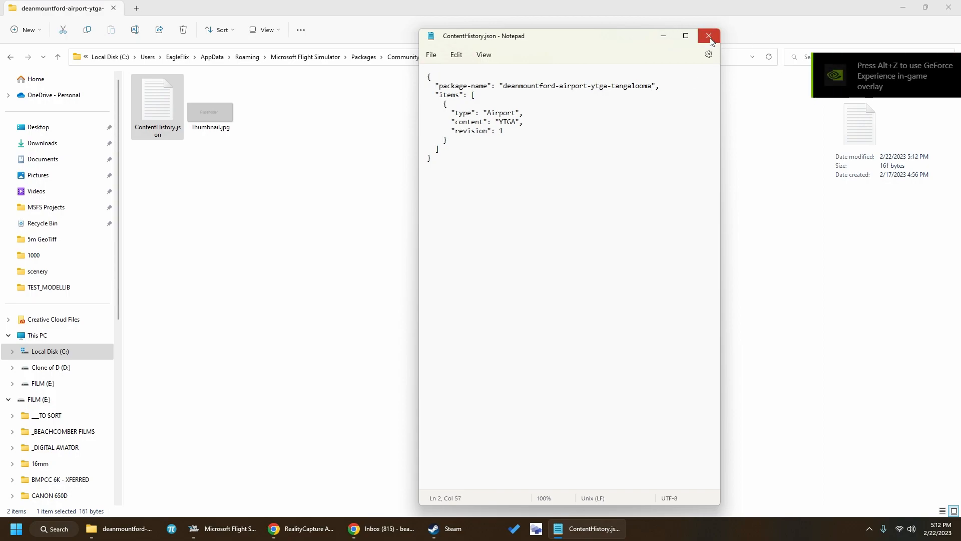
click(709, 36)
Check the folder structure inside the Tangalooma package's Scenery folder and return to the package's main folder
click(576, 57)
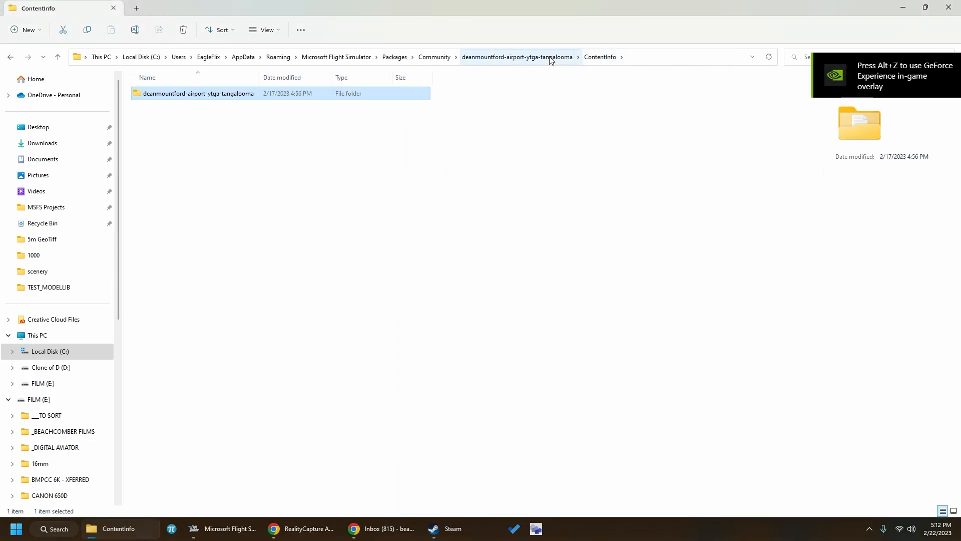
click(546, 59)
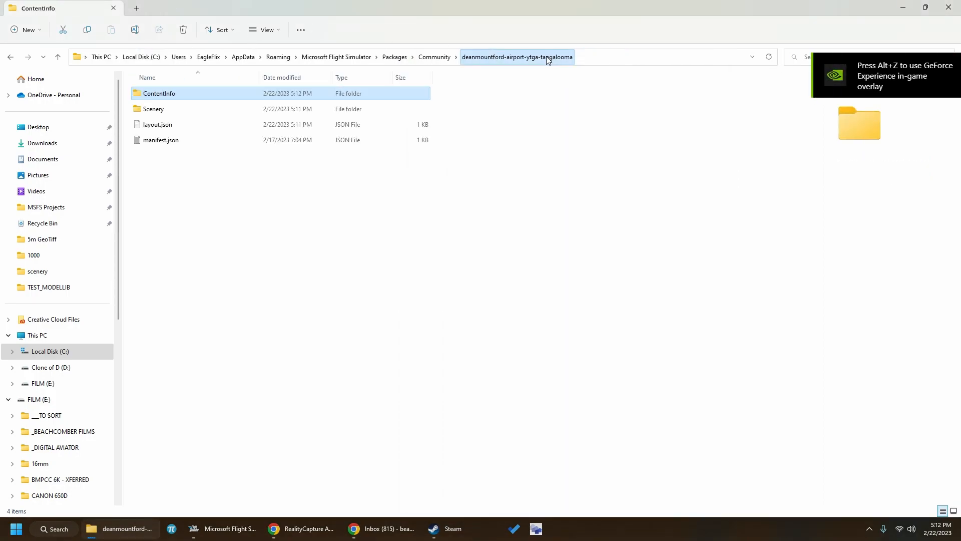
double_click(195, 109)
click(195, 96)
double_click(196, 95)
double_click(155, 93)
click(521, 58)
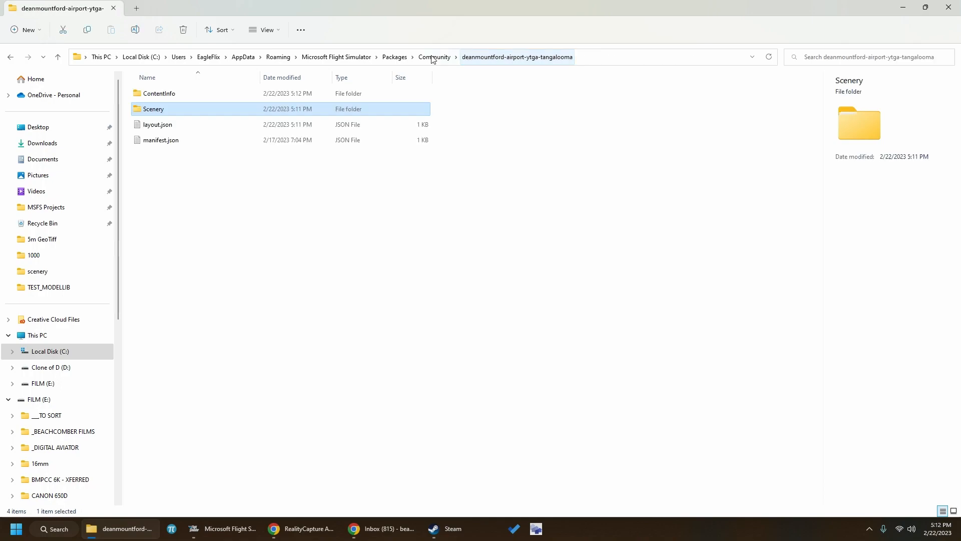
Return to the Community folder and look over the FW packages from africa-routes to livery-kodiak-wheels-Ethnos360
click(395, 57)
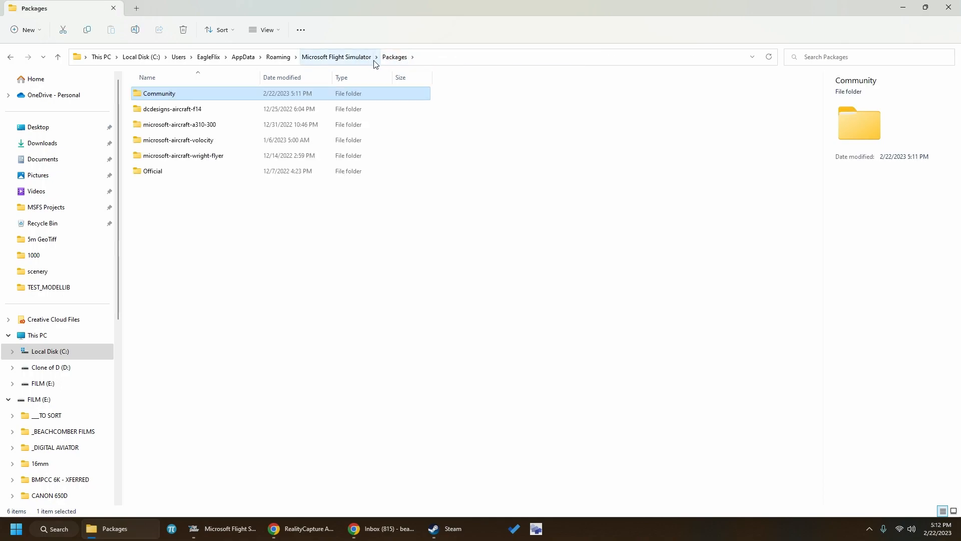
double_click(226, 93)
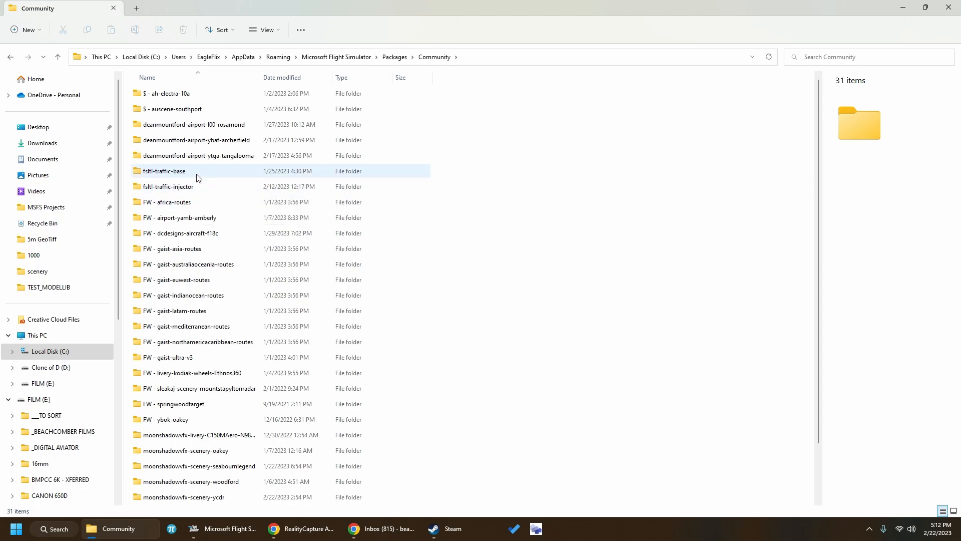
click(199, 202)
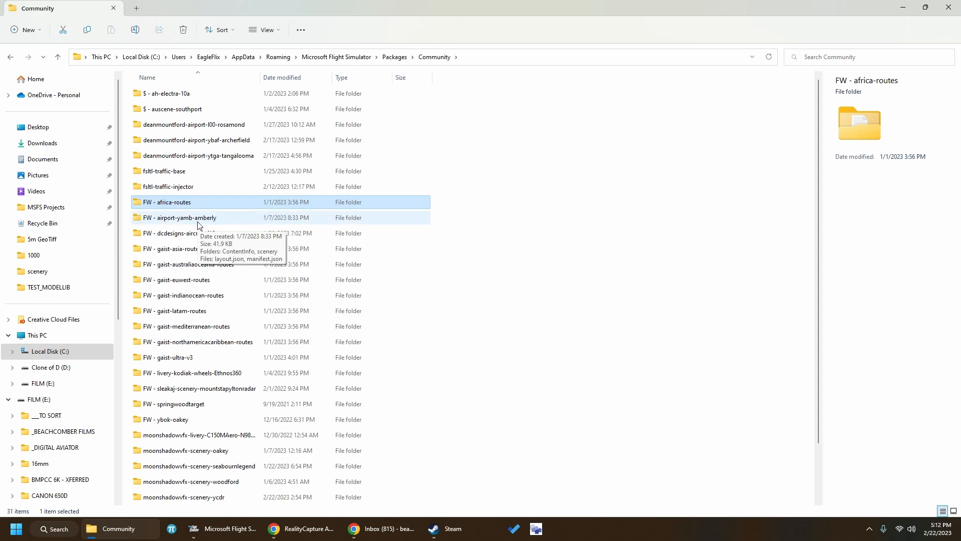
click(199, 219)
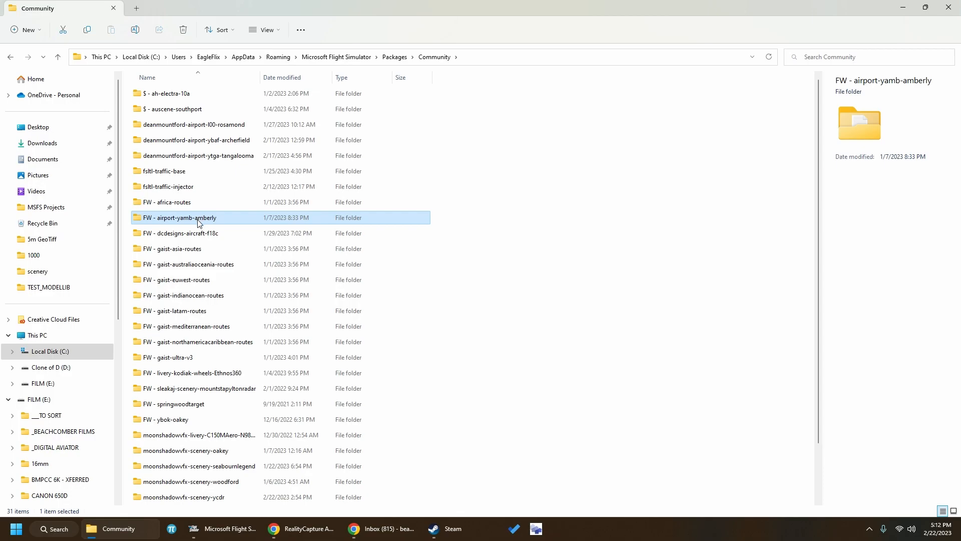
click(199, 236)
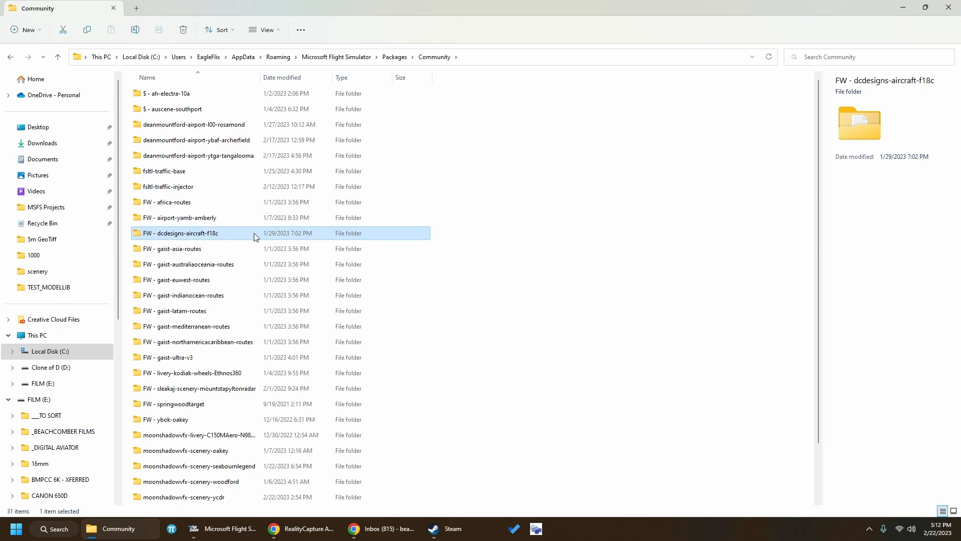
click(169, 265)
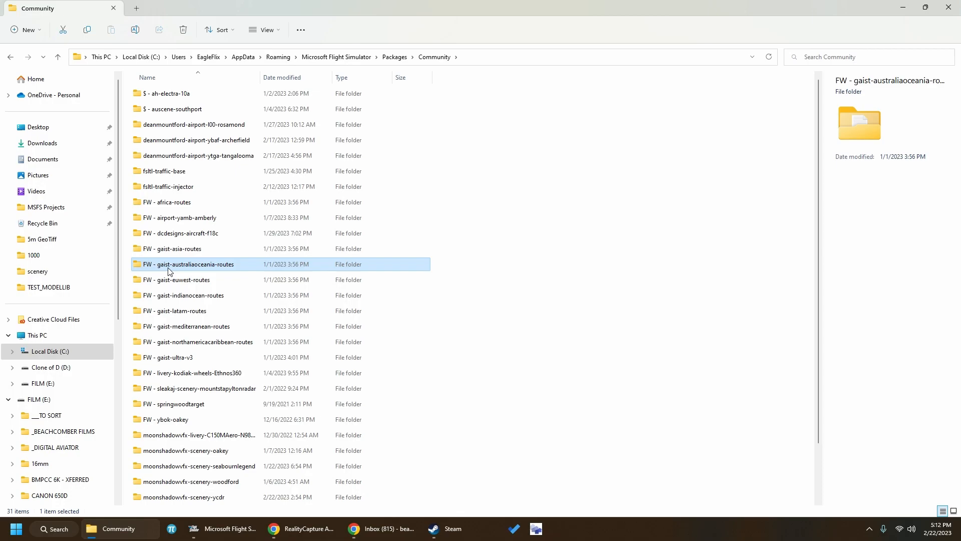
shift+click(176, 360)
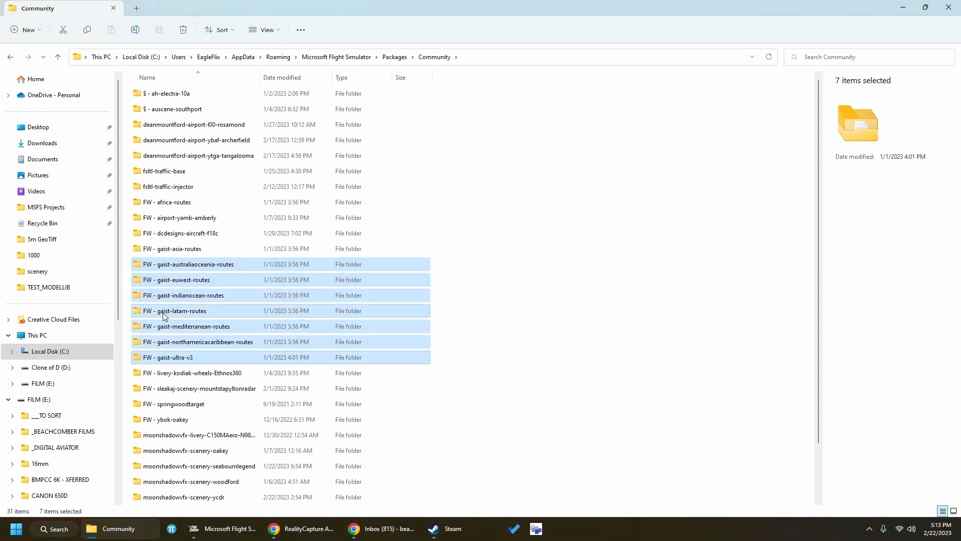
click(189, 377)
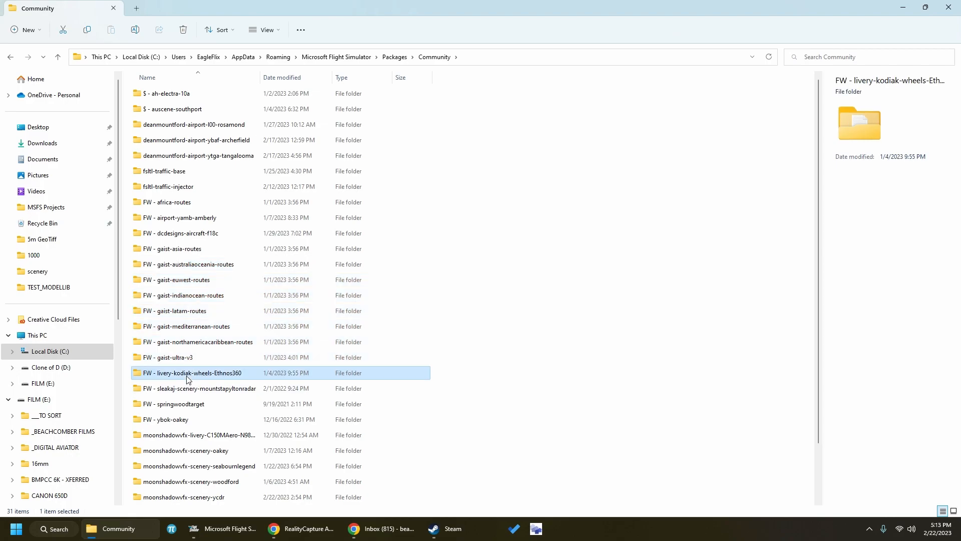
Check the contents of the livery-kodiak-wheels-Ethnos360 and sleakaj-scenery-mountstapyltonradar packages, returning to the Community folder after each
click(187, 376)
click(229, 378)
double_click(260, 375)
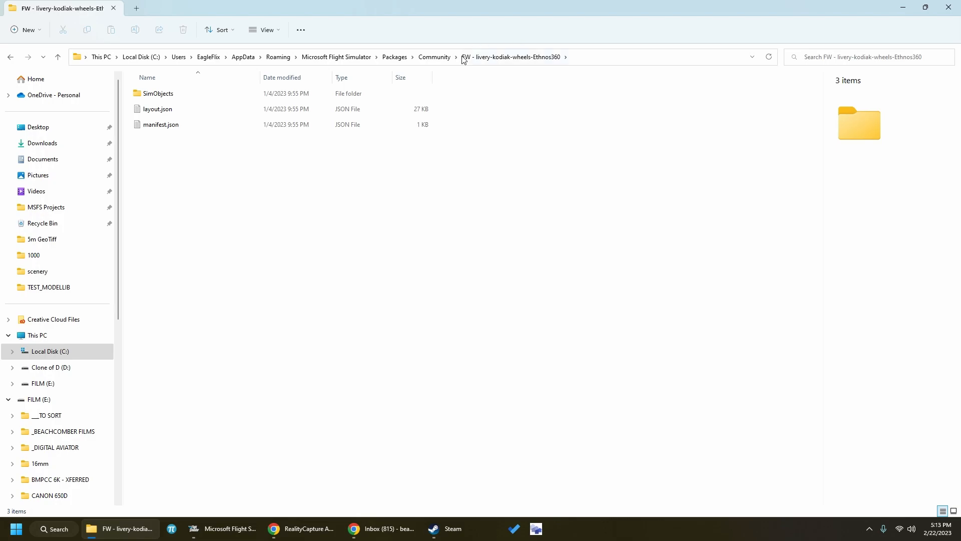
click(435, 57)
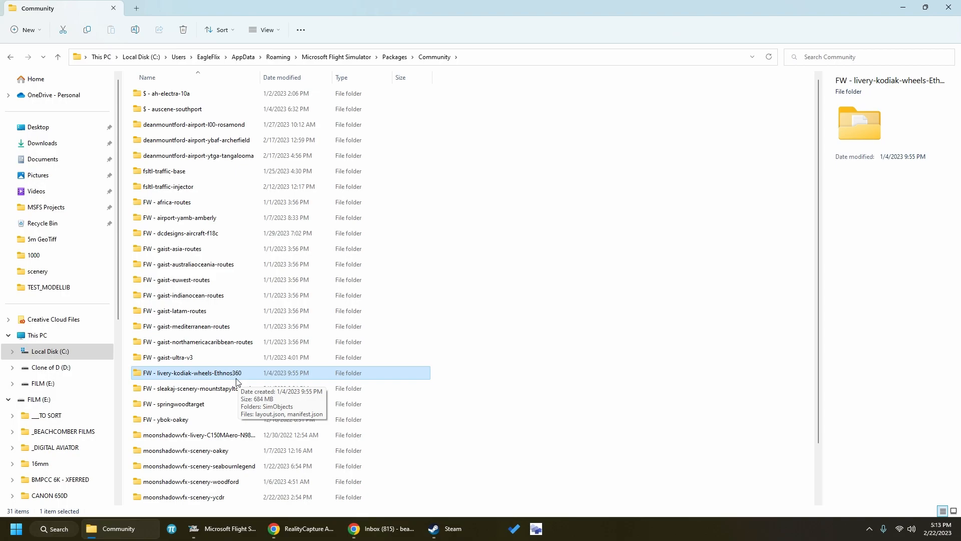
click(223, 393)
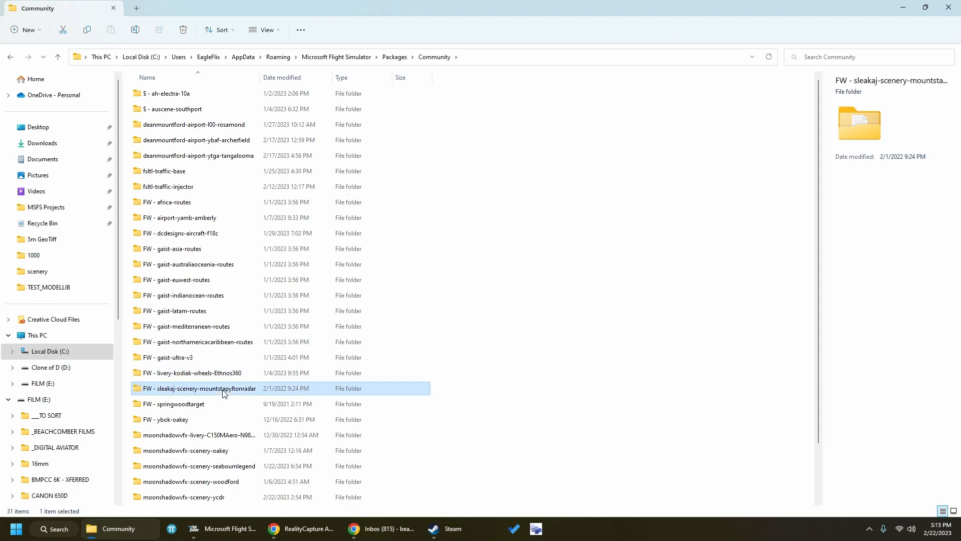
double_click(223, 393)
click(435, 57)
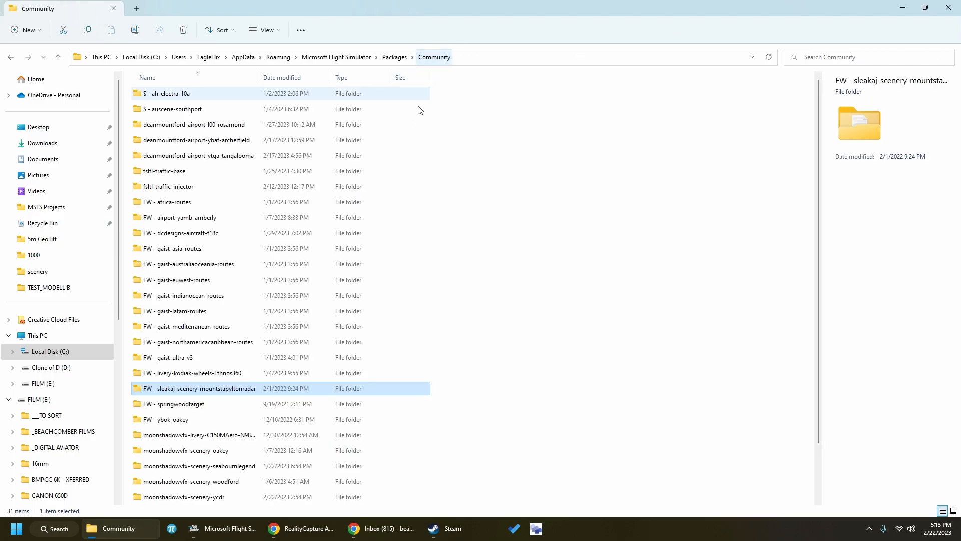
Check the scenery folder of the FW - springwoodtarget package, return to the Community folder and select FW - ybok-oakey
double_click(223, 404)
click(165, 109)
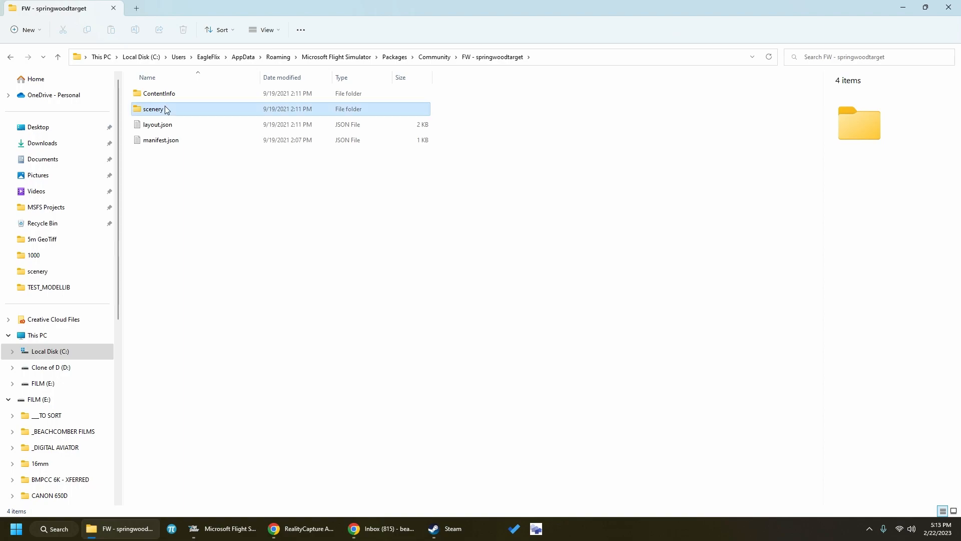
double_click(165, 109)
click(395, 57)
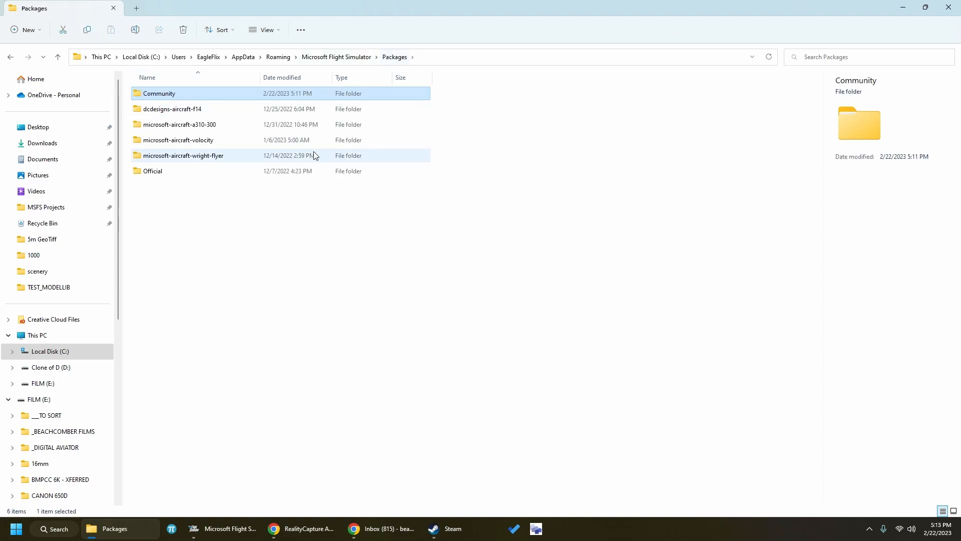
double_click(194, 94)
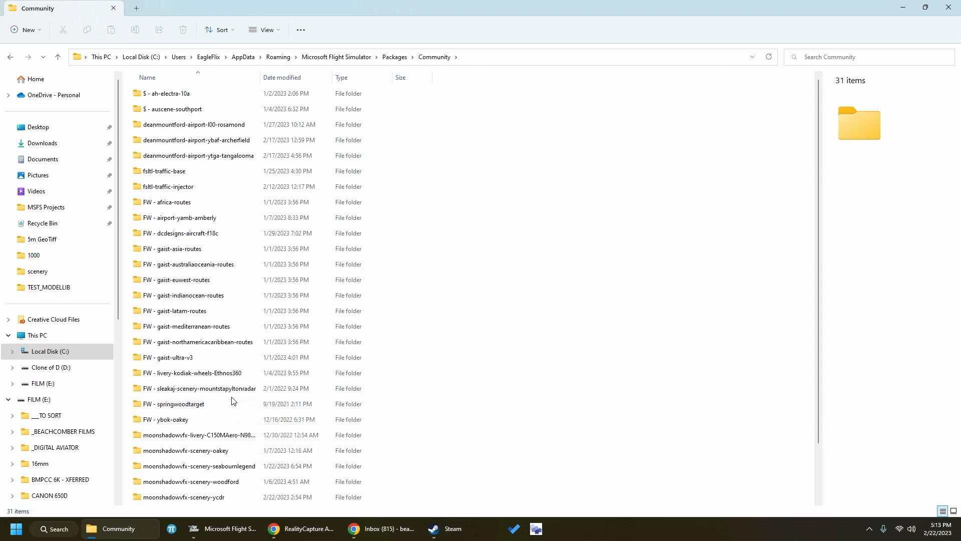
click(215, 401)
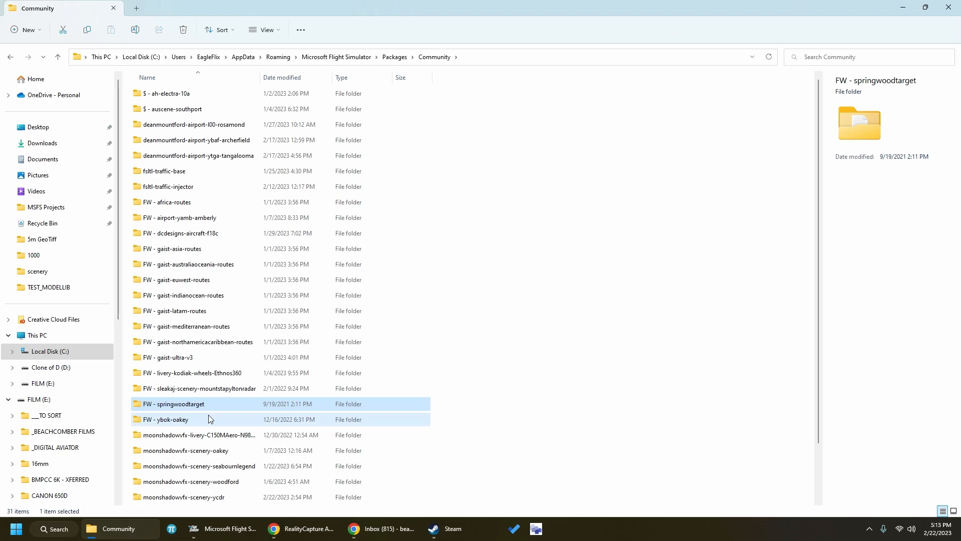
click(207, 419)
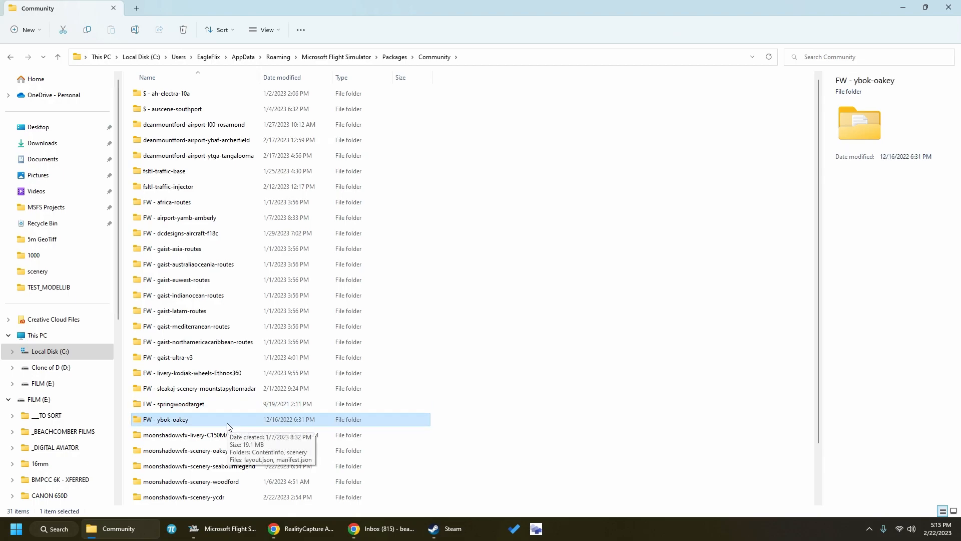
Fit the Name column to the full moonshadowvfx livery folder name and look over the oakey and seabournlegend packages
scroll(360, 403, down, 2)
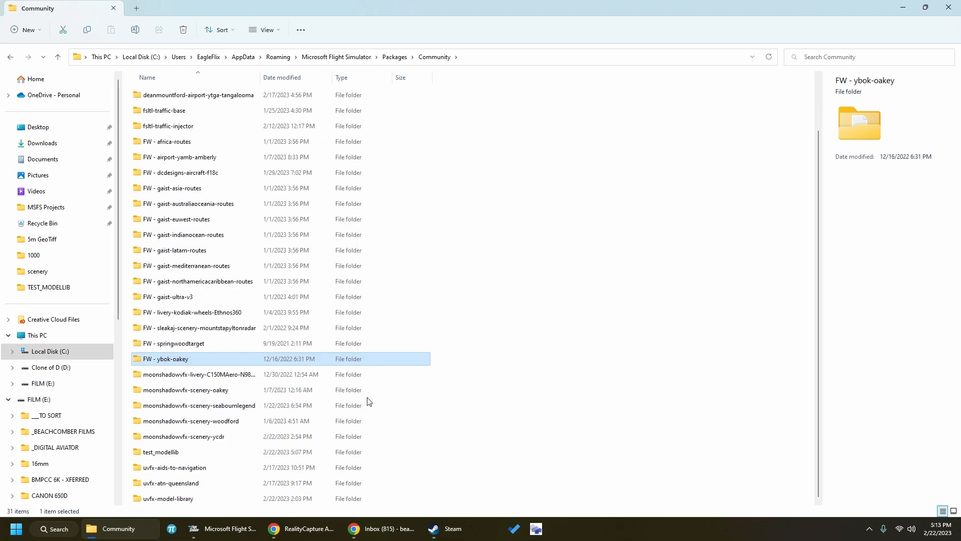
click(243, 376)
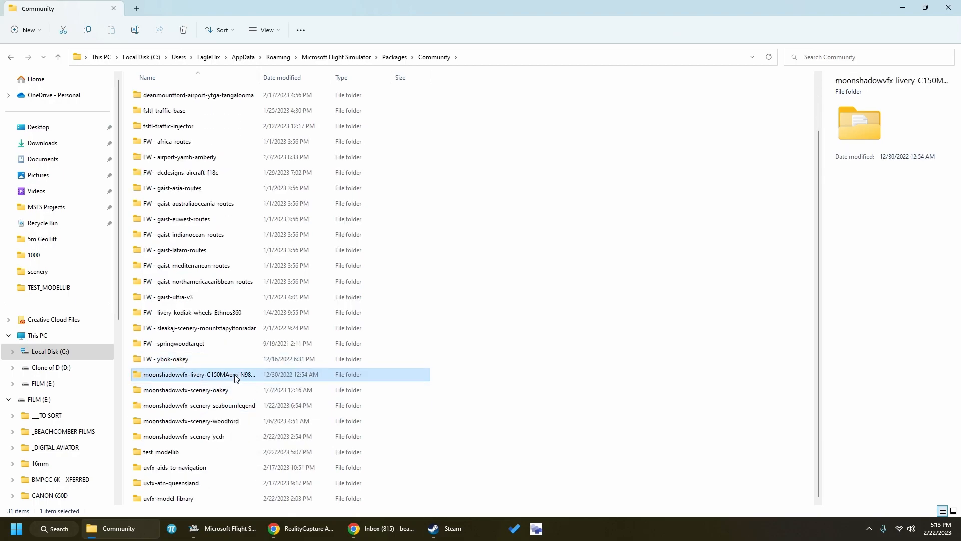
double_click(260, 75)
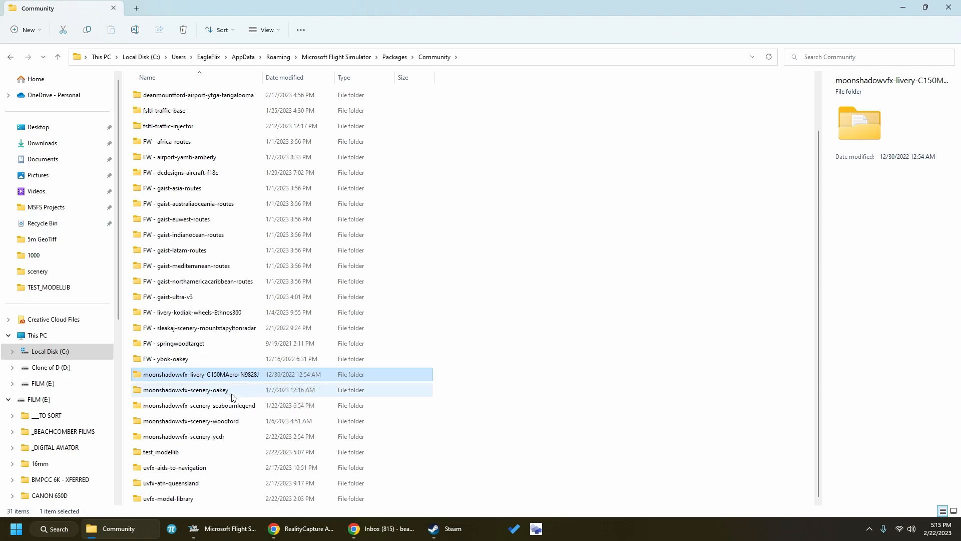
click(232, 396)
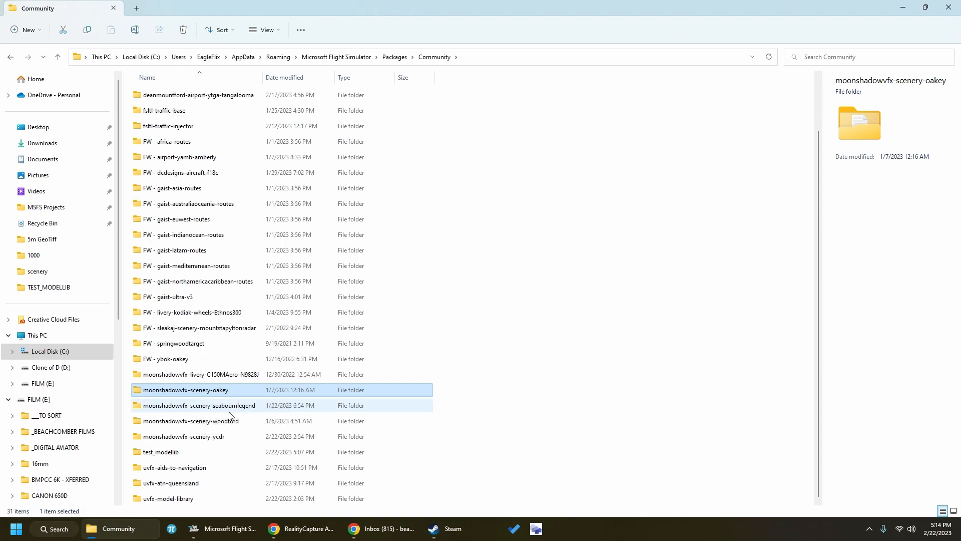
click(180, 407)
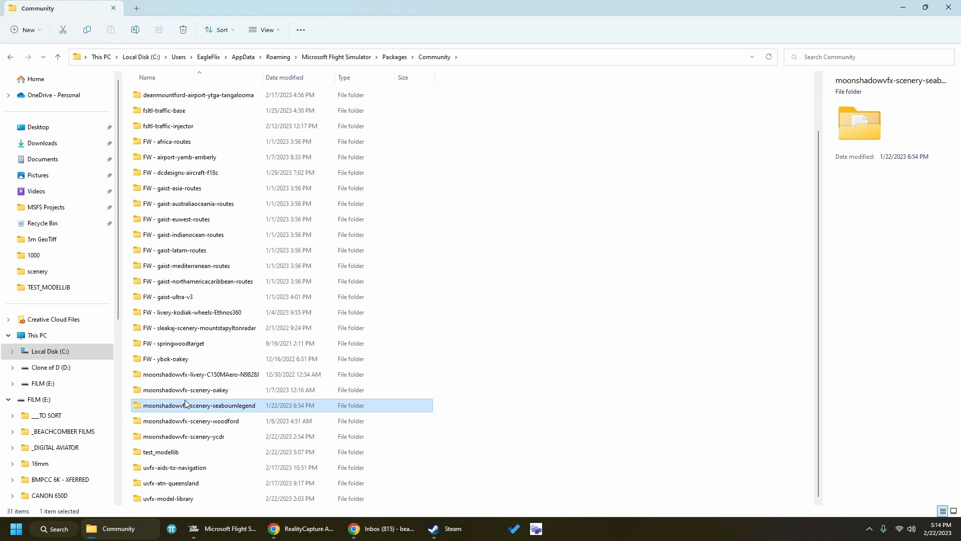
Load modelLib.BGL from the seabournlegend package's scenery/mycompany folder into ModelConverterX
double_click(187, 411)
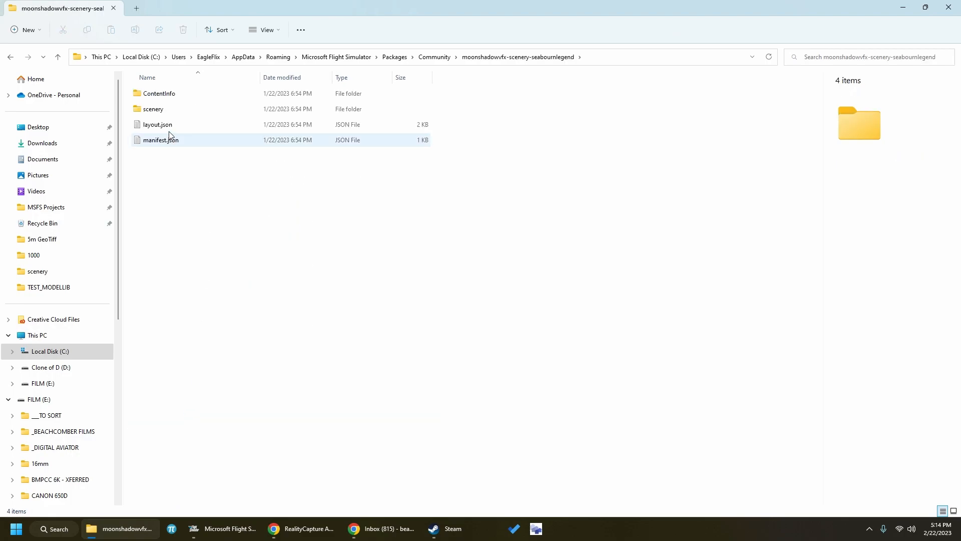
double_click(162, 113)
double_click(166, 94)
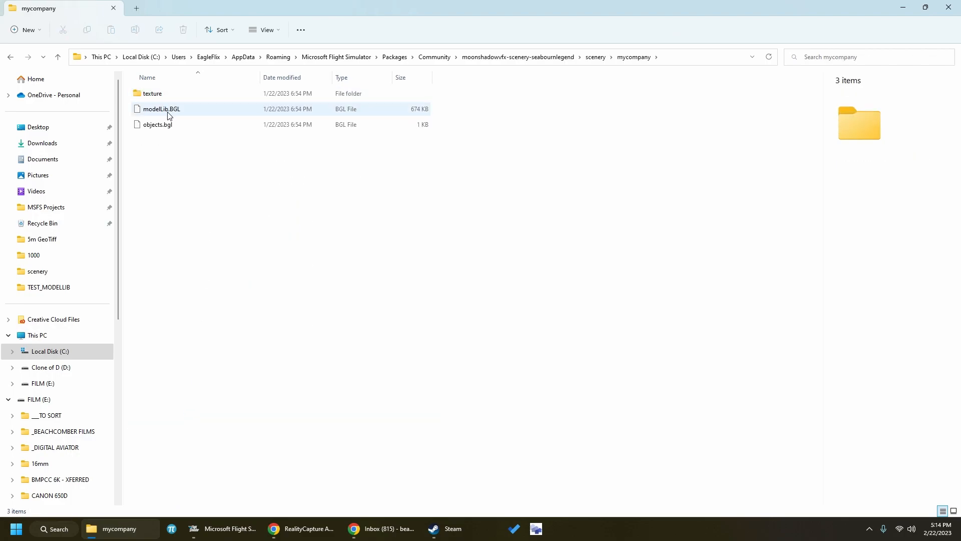
click(167, 111)
click(536, 529)
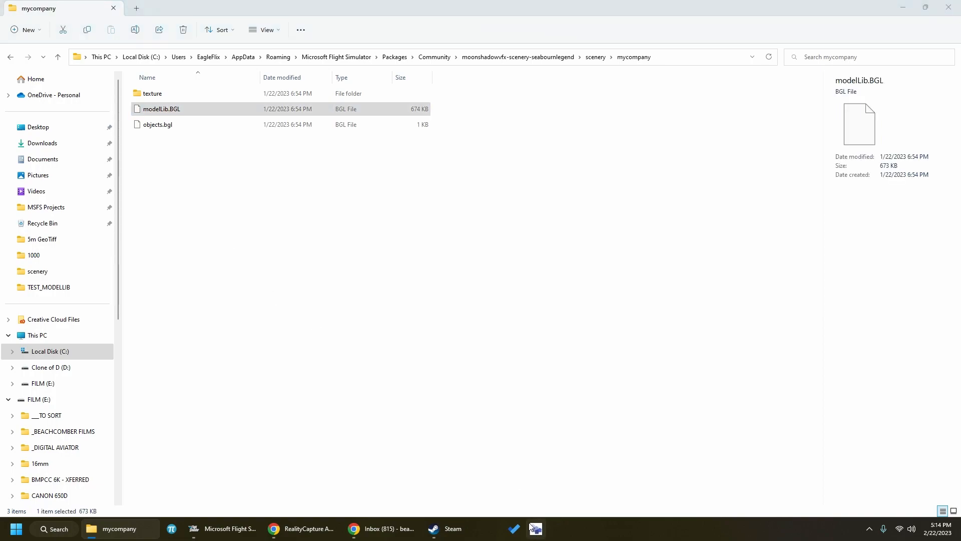
drag(210, 112, 631, 174)
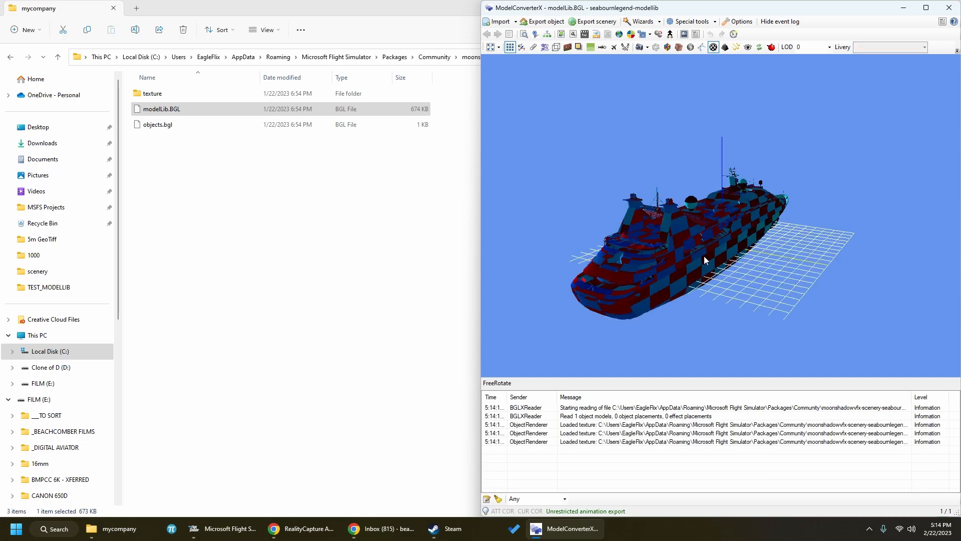
Examine the ship model's texture mapping from several sides, then close ModelConverterX
drag(812, 254, 727, 257)
drag(658, 282, 770, 291)
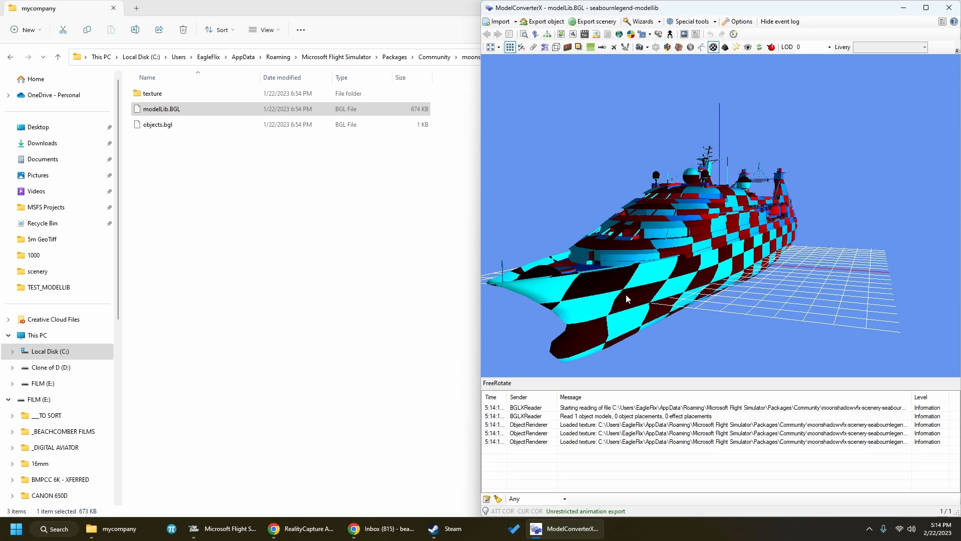
drag(660, 290, 750, 233)
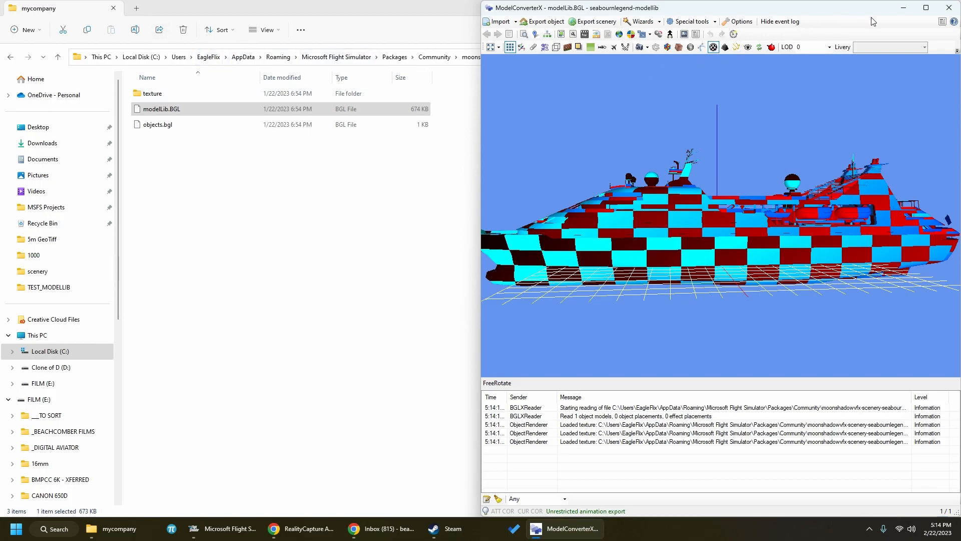
click(948, 8)
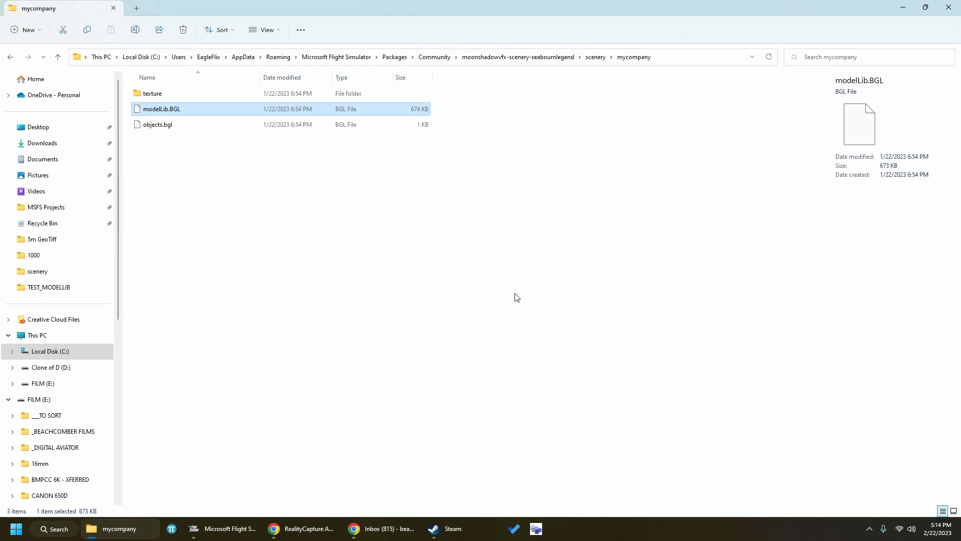
Load modelLib.BGL from the moonshadowvfx-scenery-woodford package's scenery/mycompany folder into ModelConverterX
click(435, 57)
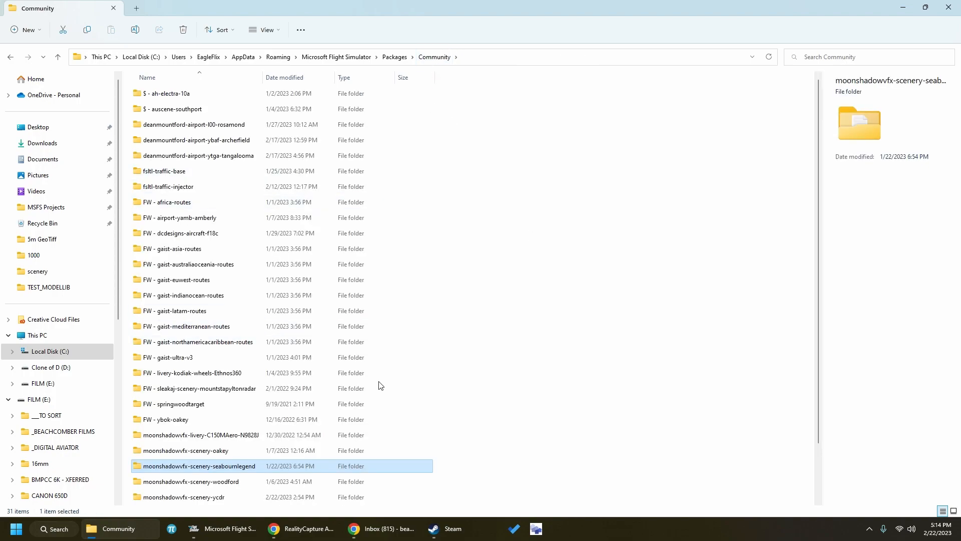
double_click(240, 483)
double_click(177, 110)
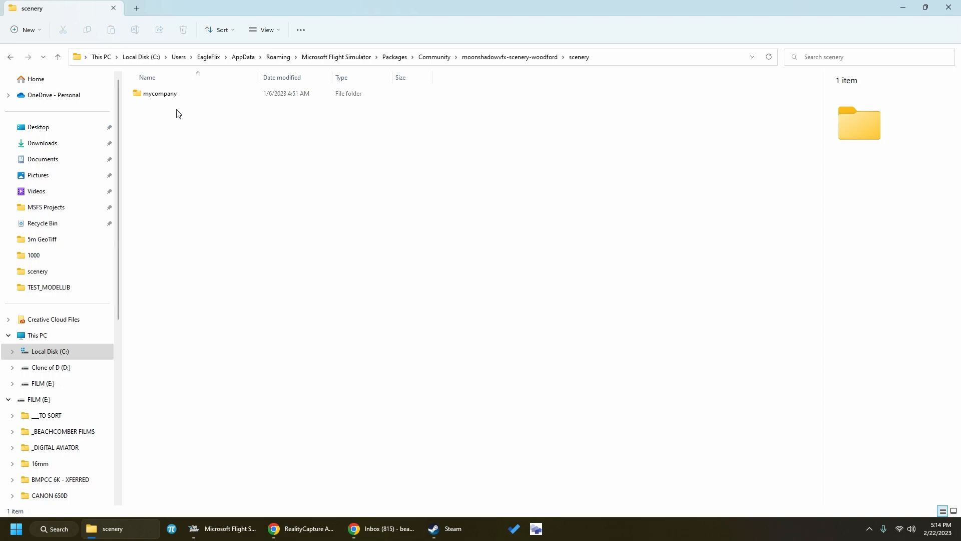
click(164, 97)
double_click(164, 96)
click(172, 109)
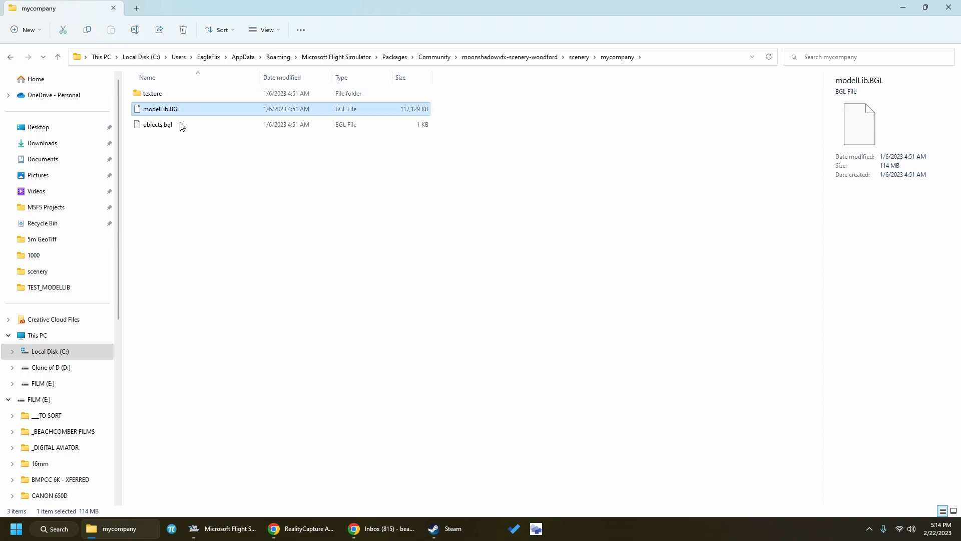
click(536, 528)
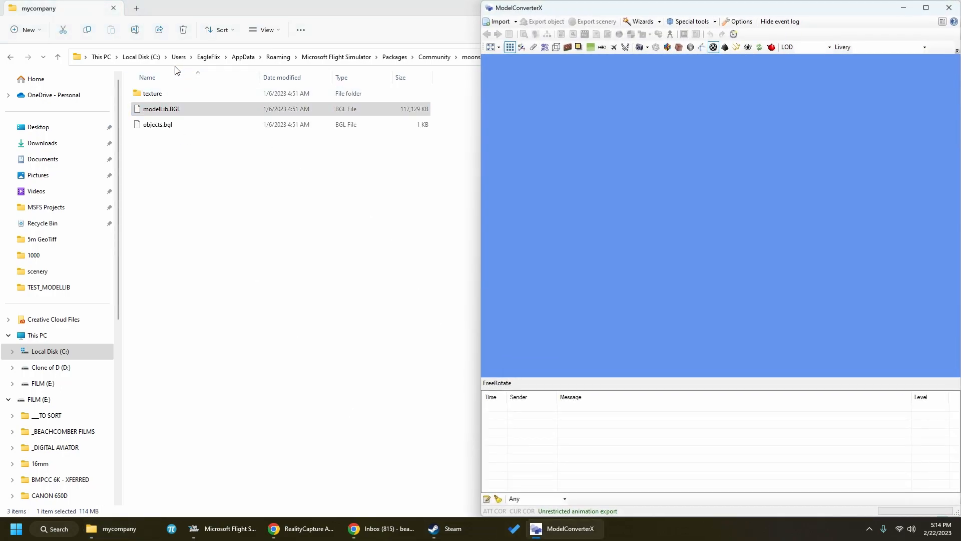
drag(178, 111, 633, 184)
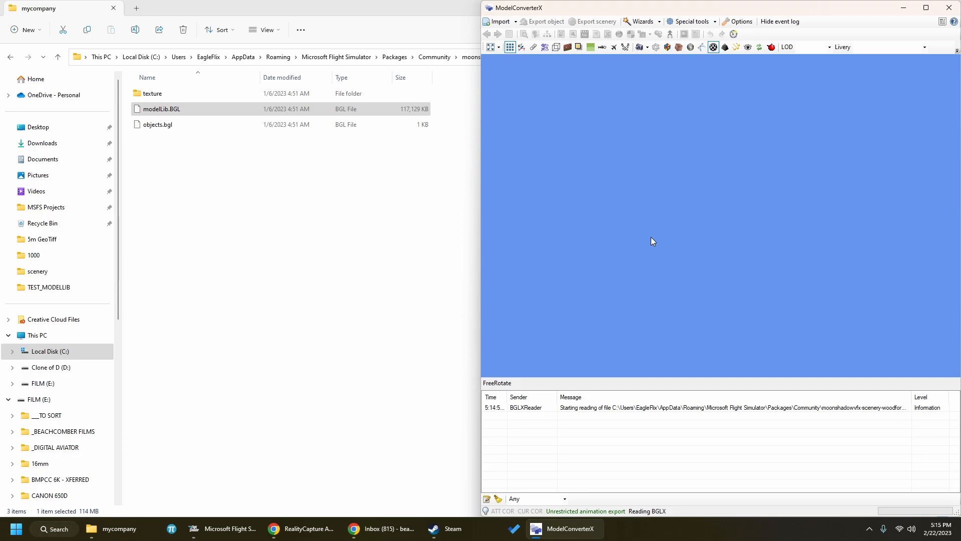
Switch to ModelConverterX and inspect the Woodford model in the texture mapping render mode
mouse_move(370, 526)
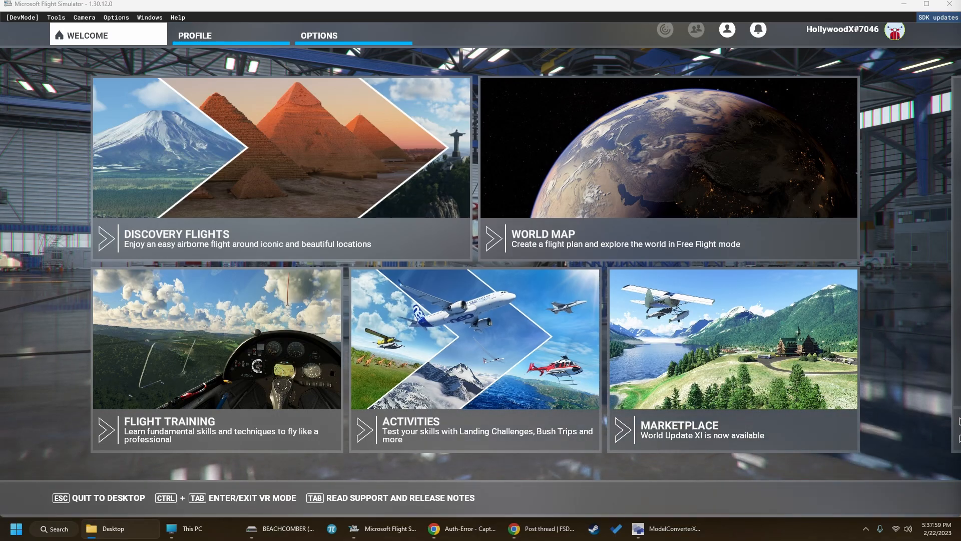
click(671, 528)
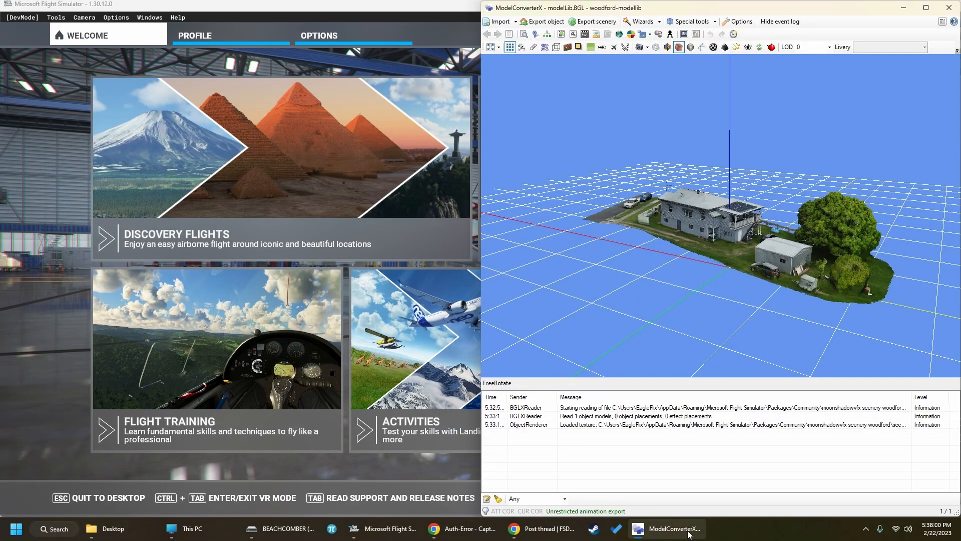
scroll(781, 241, up, 3)
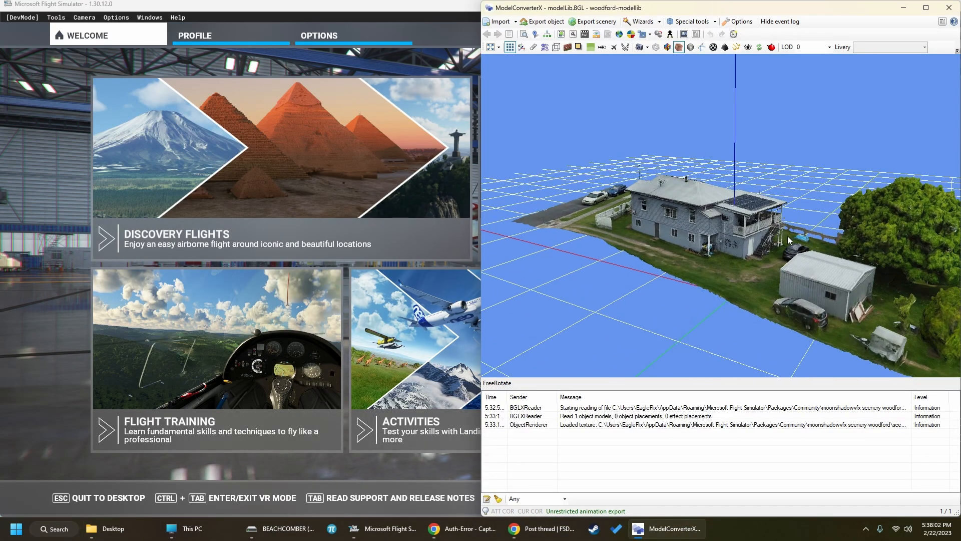
click(713, 51)
drag(832, 236, 785, 221)
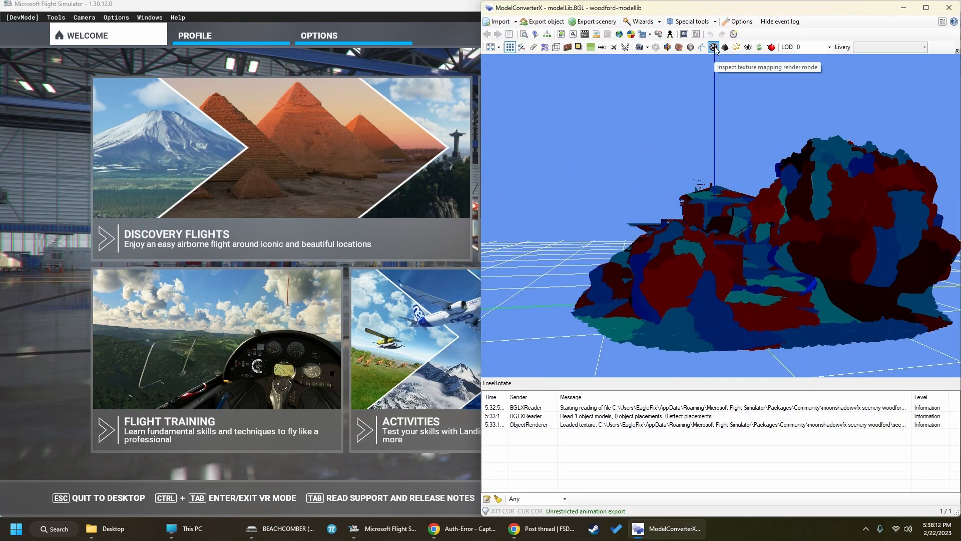
Switch the Woodford model back to textured rendering and examine its trees and house roof up close
click(679, 47)
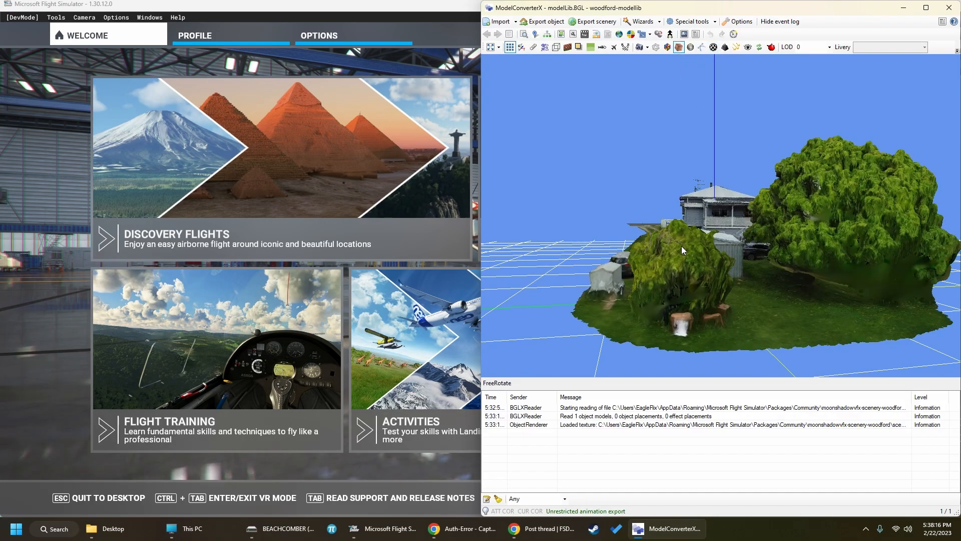
scroll(683, 251, up, 3)
drag(687, 258, 750, 225)
scroll(750, 224, up, 5)
scroll(765, 236, down, 5)
drag(789, 264, 681, 214)
drag(597, 242, 690, 238)
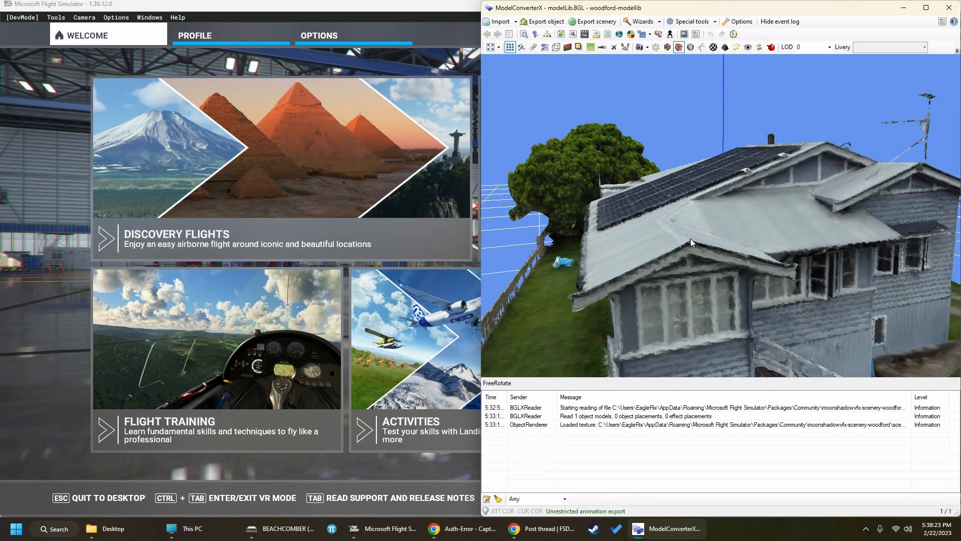
Check the model's entry in the Scenery Objects Editor and its drawcall details in Object information, closing both windows
click(510, 34)
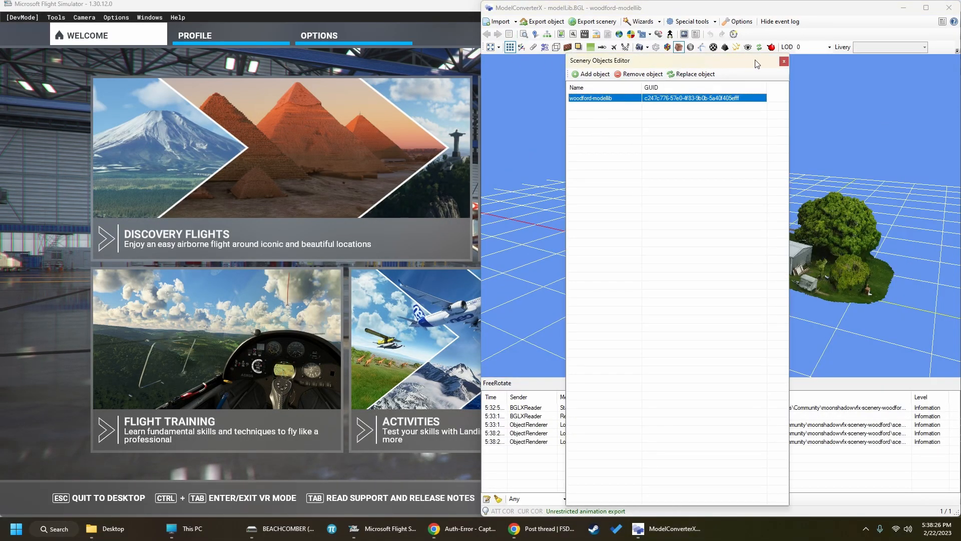
click(784, 61)
click(524, 34)
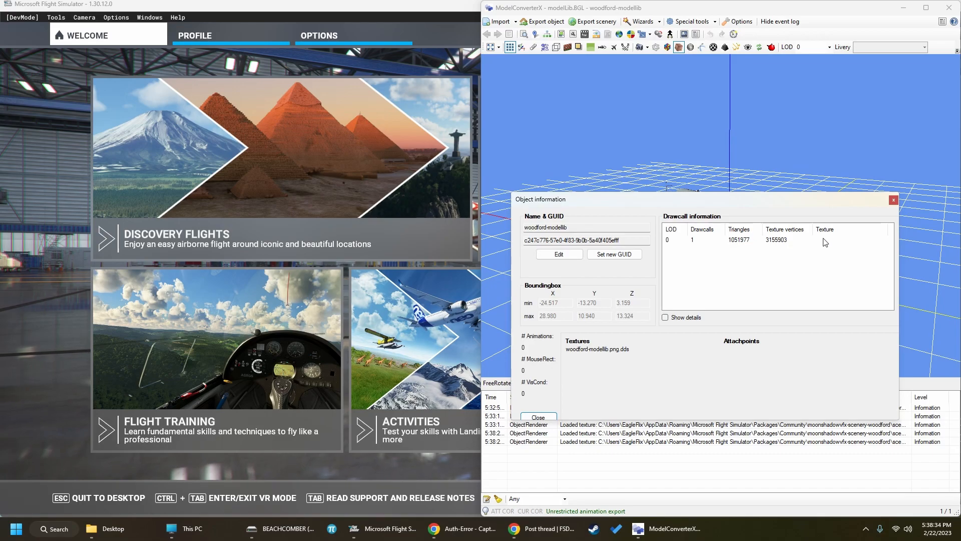
click(894, 200)
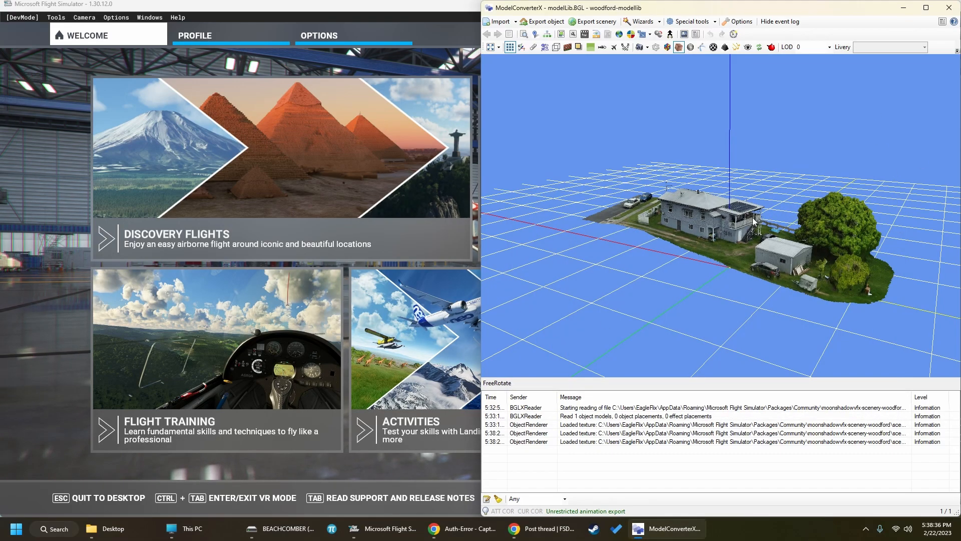
Close the Woodford model, reopen ModelConverterX and load the recently used modelLib.BGL from the moonshadowvfx-scenery-seabournlegend package
drag(787, 228, 946, 302)
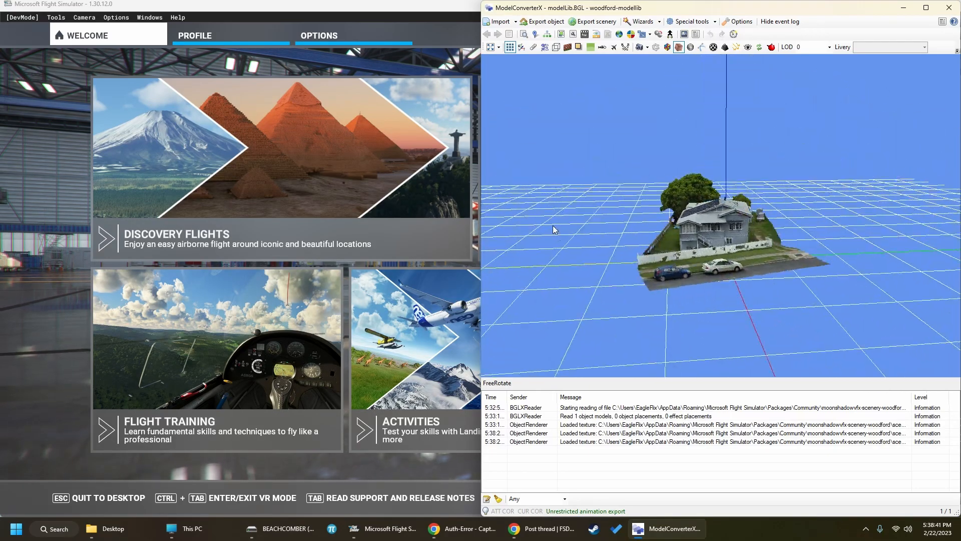
click(950, 8)
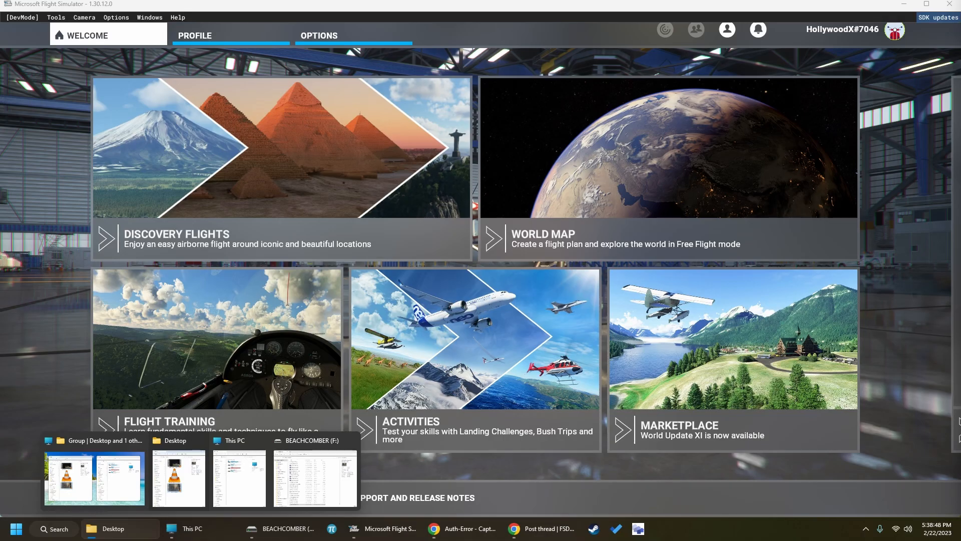
click(638, 529)
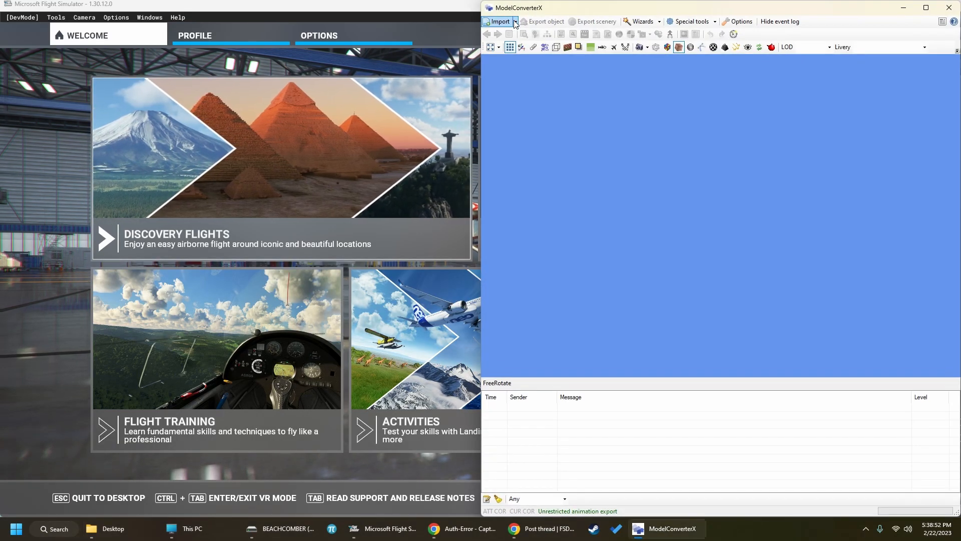
click(515, 22)
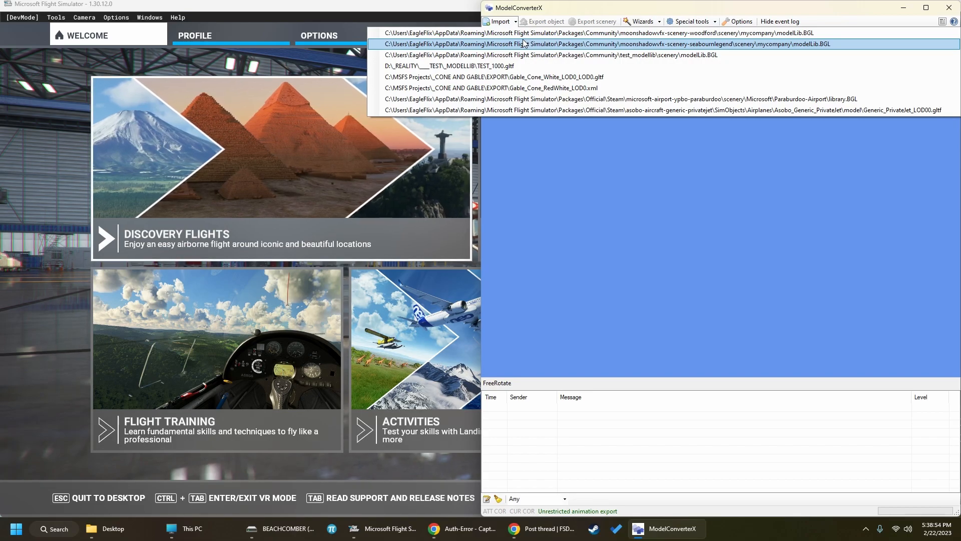
click(524, 43)
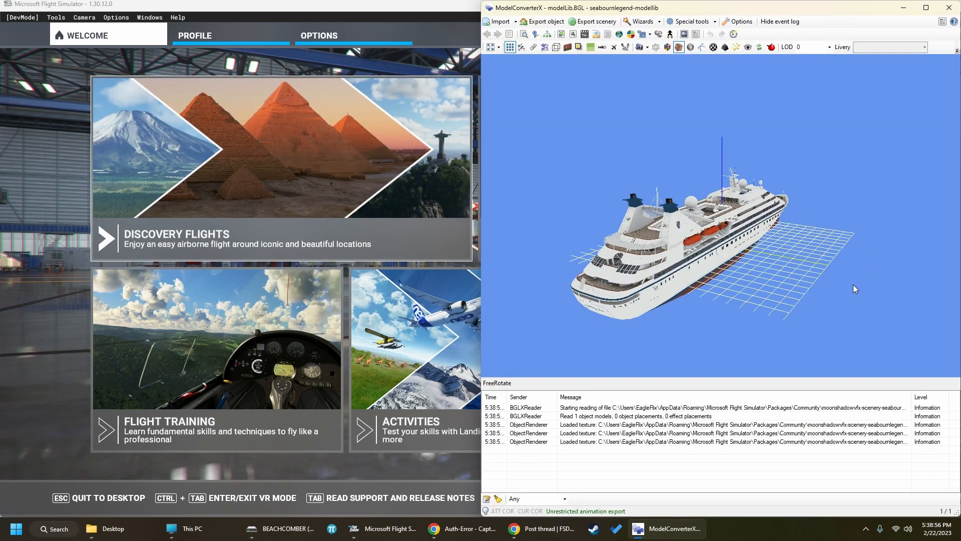
Examine the Seabourn Legend ship model's bow, decks and side up close, and close ModelConverterX
drag(792, 240, 698, 235)
scroll(821, 285, up, 10)
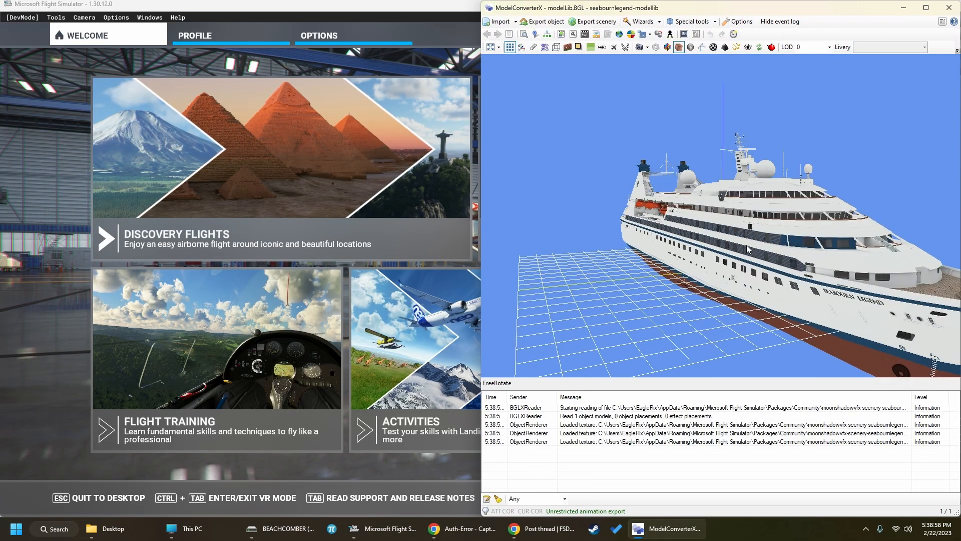
scroll(821, 287, down, 3)
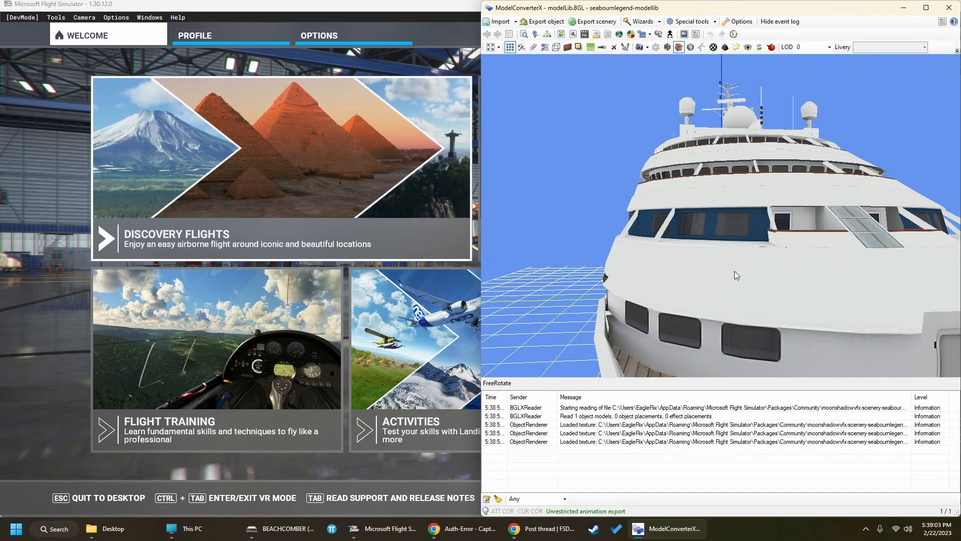
scroll(707, 274, down, 2)
drag(707, 273, 700, 241)
scroll(831, 276, down, 2)
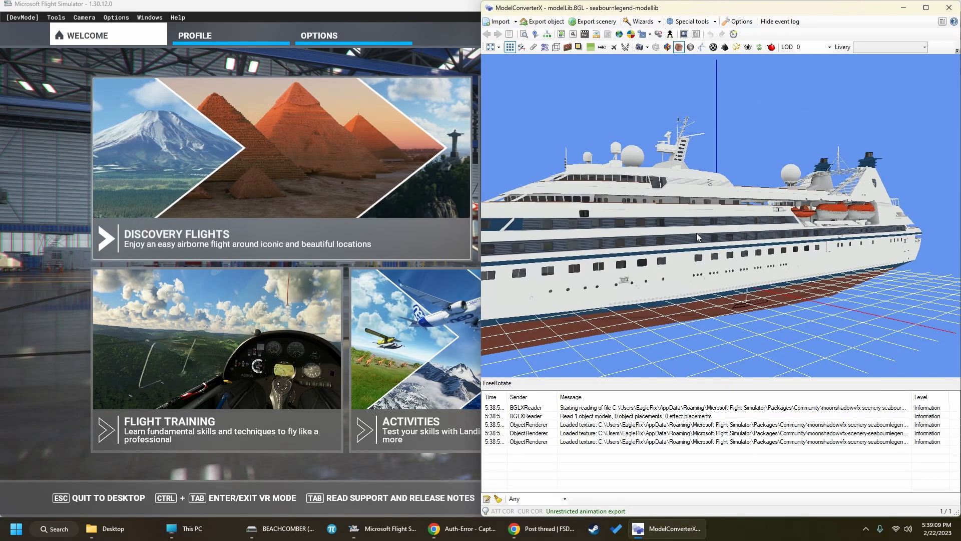
click(948, 8)
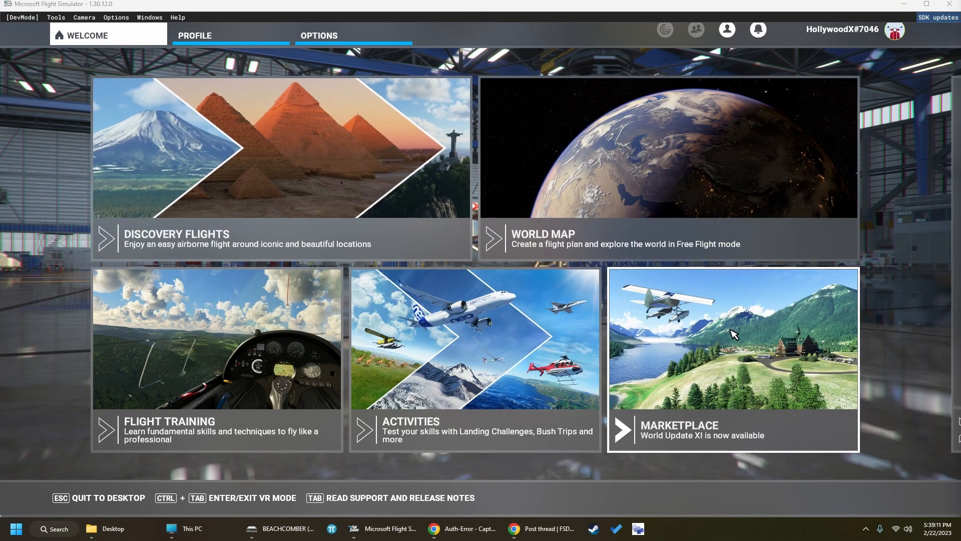
Open the world map in Microsoft Flight Simulator, search for "ycdr" and select Caloundra Airport
click(709, 178)
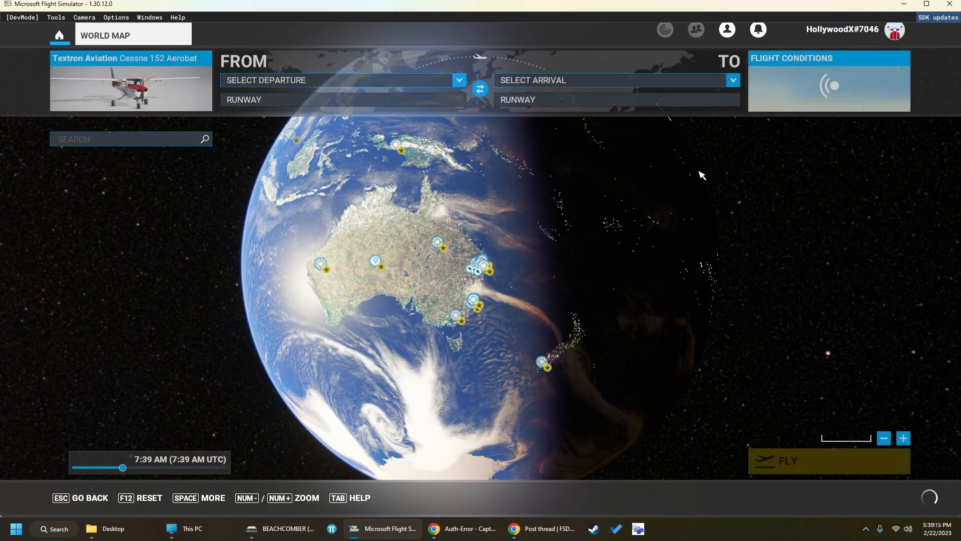
click(124, 143)
click(152, 226)
text(y)
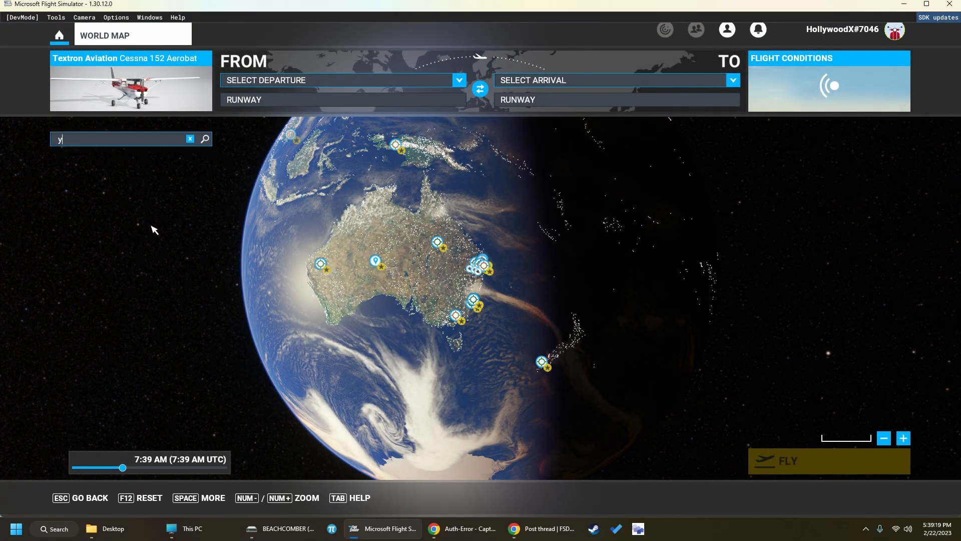
text(cdr)
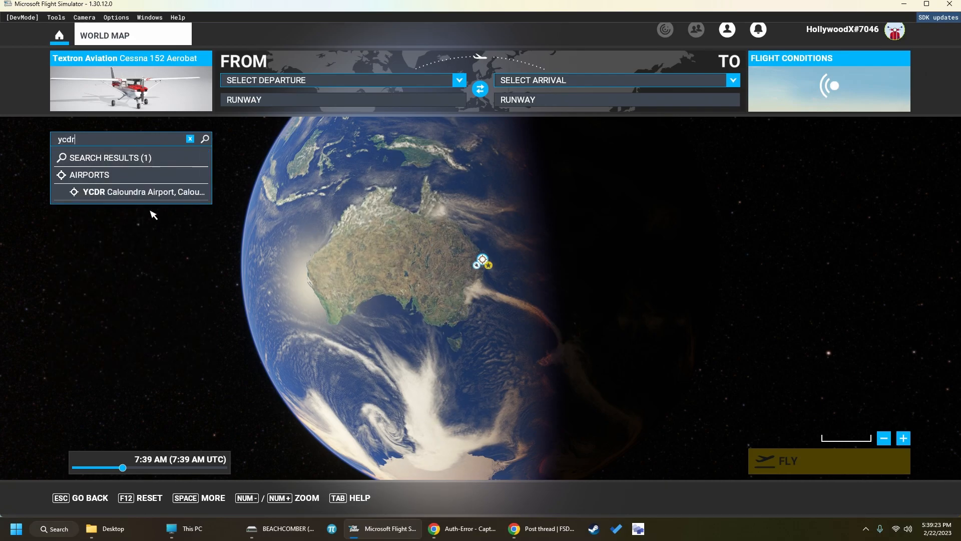
click(149, 195)
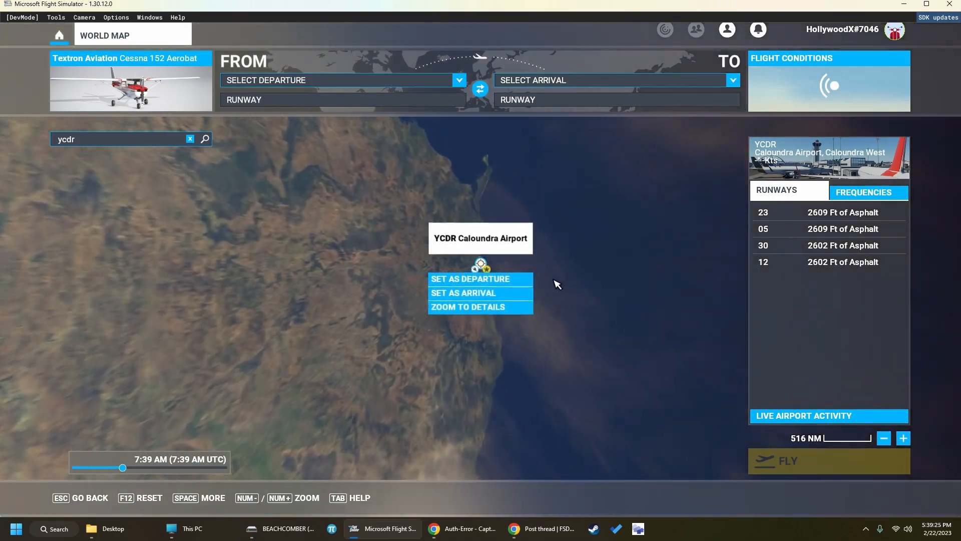
Set runway 12 at Caloundra Airport as the departure and start the flight
click(531, 301)
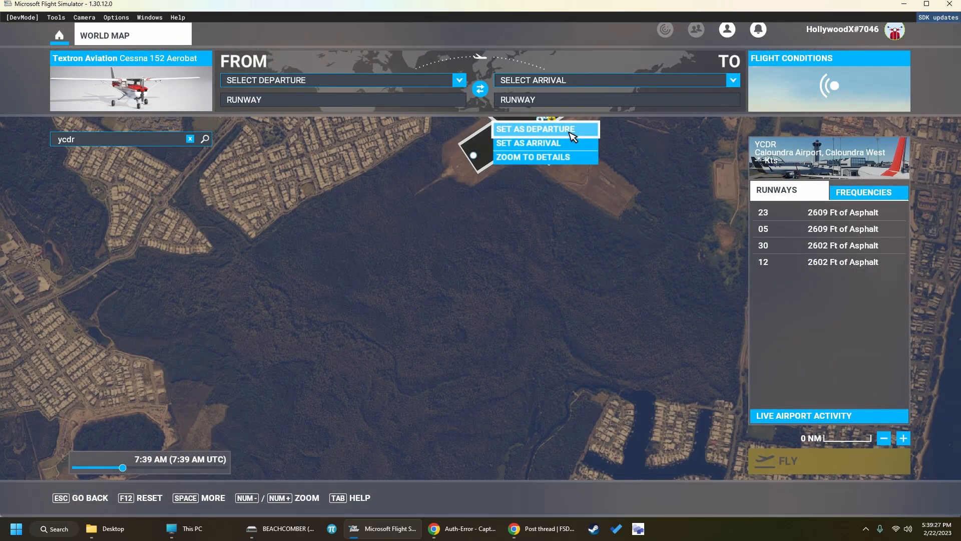
click(636, 172)
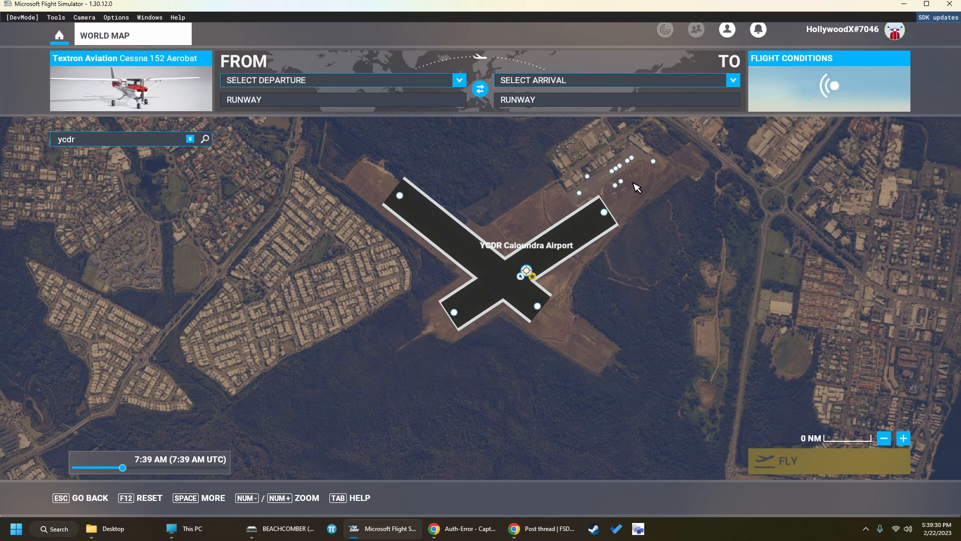
click(654, 162)
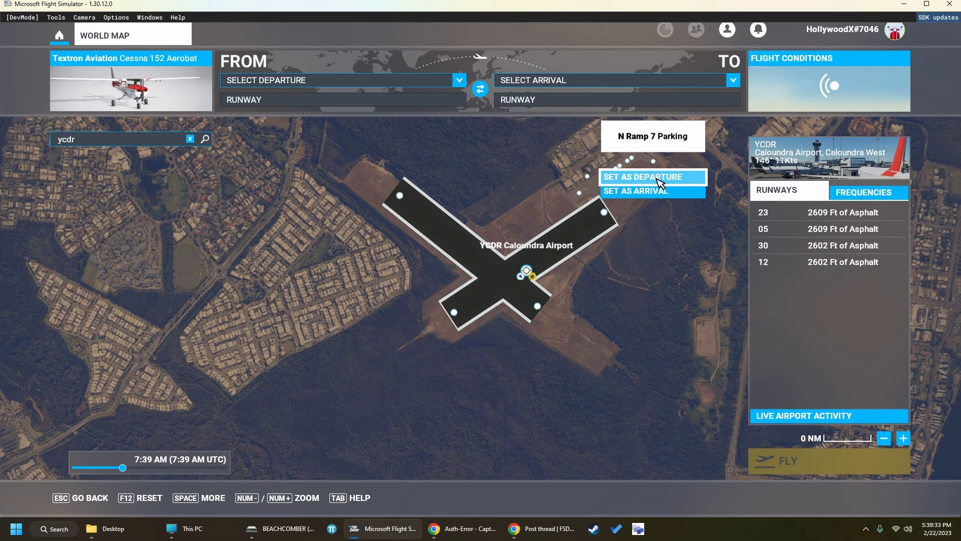
click(399, 195)
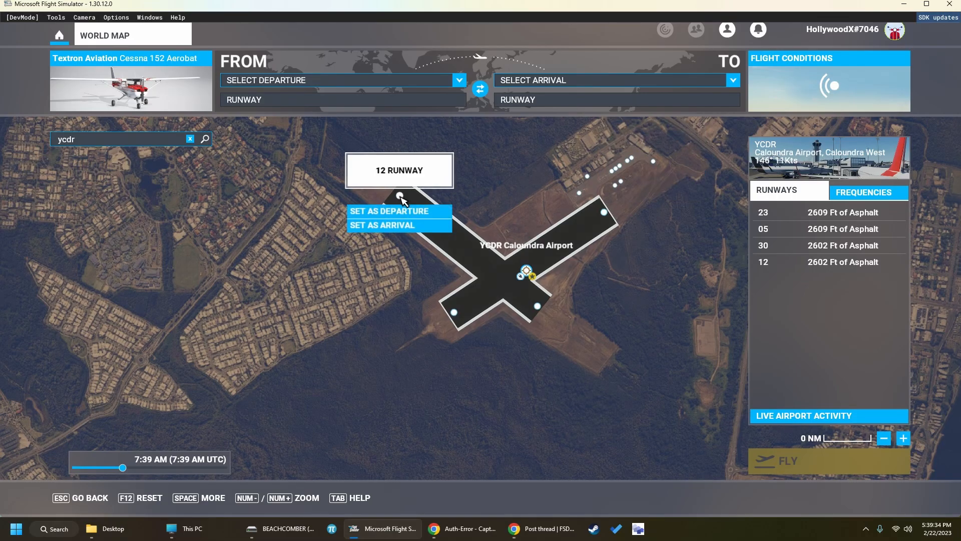
click(435, 212)
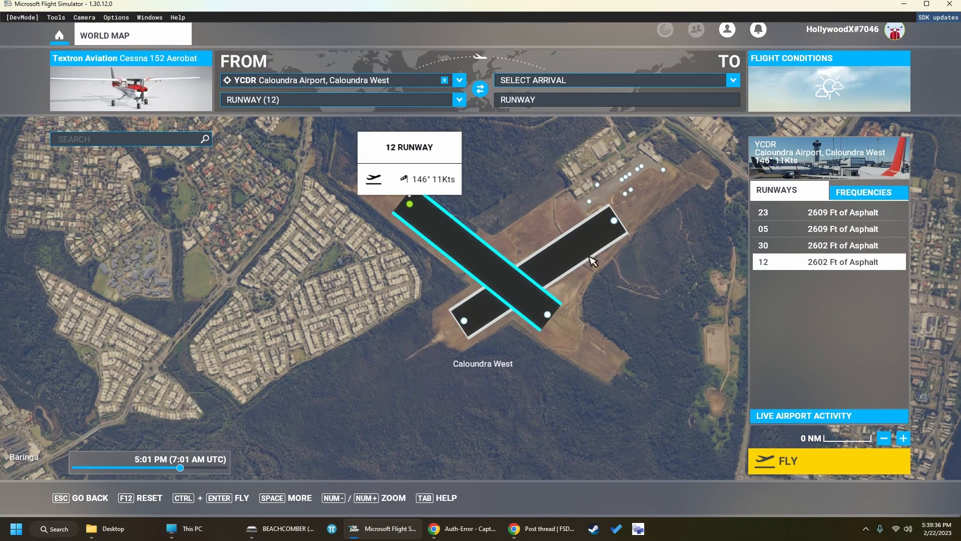
click(860, 467)
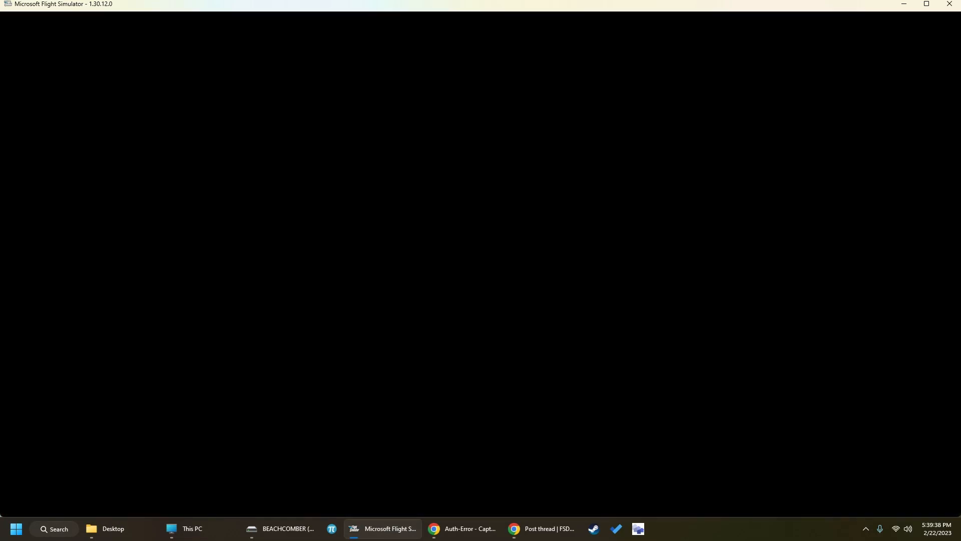
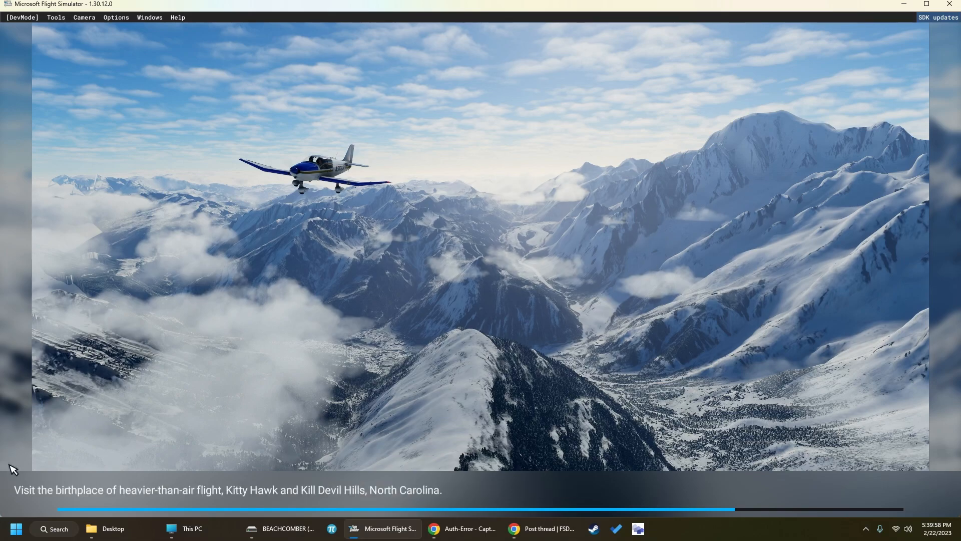
Launch Blender 3.4 while the flight loads and open the recent file TEST_1000.blend
click(15, 529)
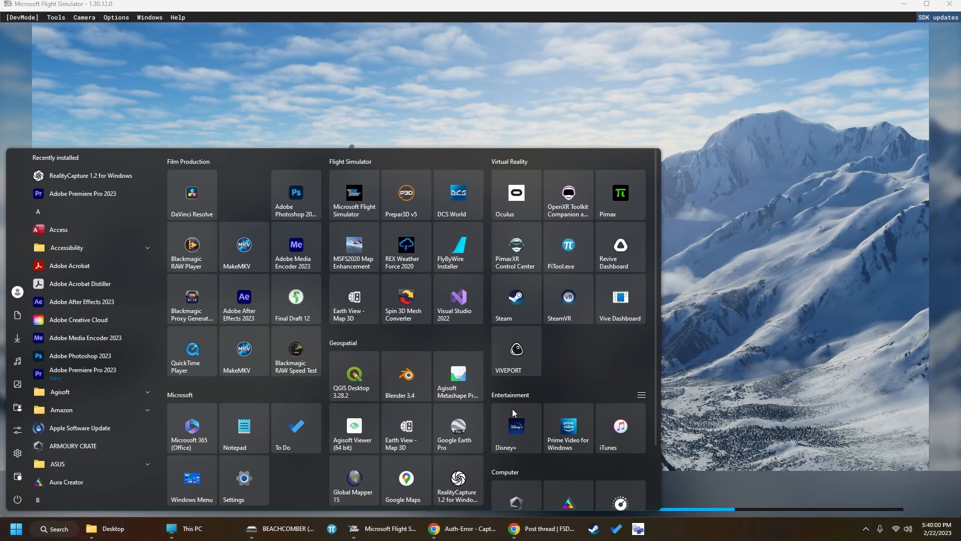
click(407, 376)
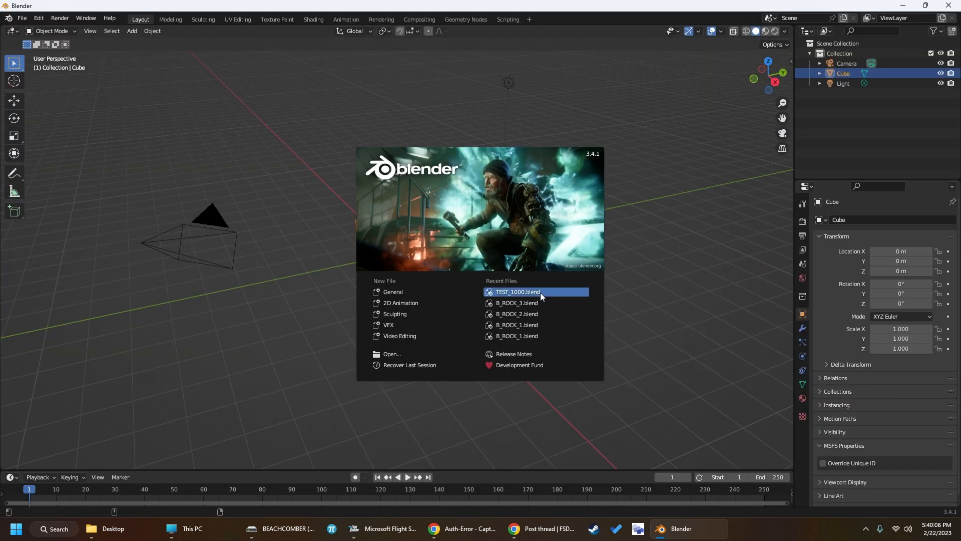
click(540, 292)
scroll(562, 247, down, 3)
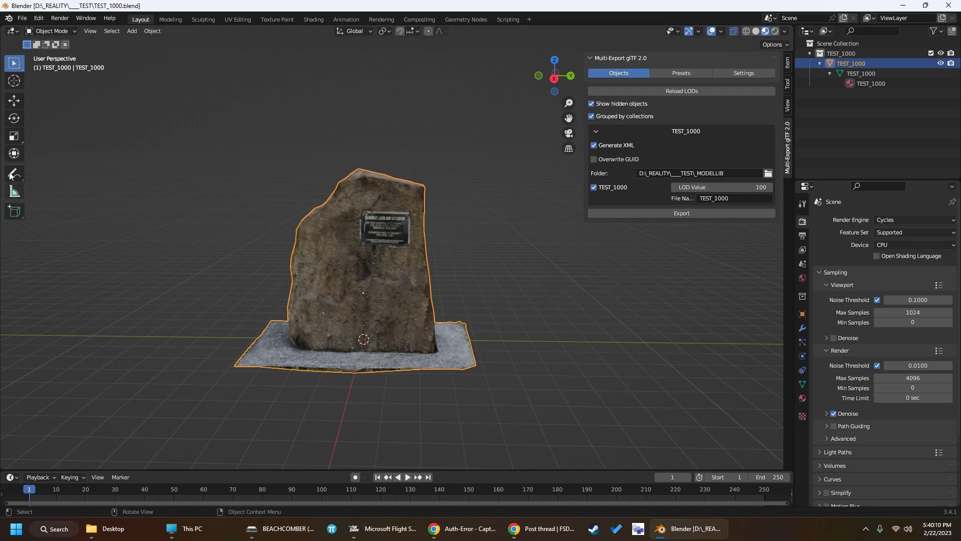
Add a mesh cube at the world origin and set its size to 5 m
click(133, 33)
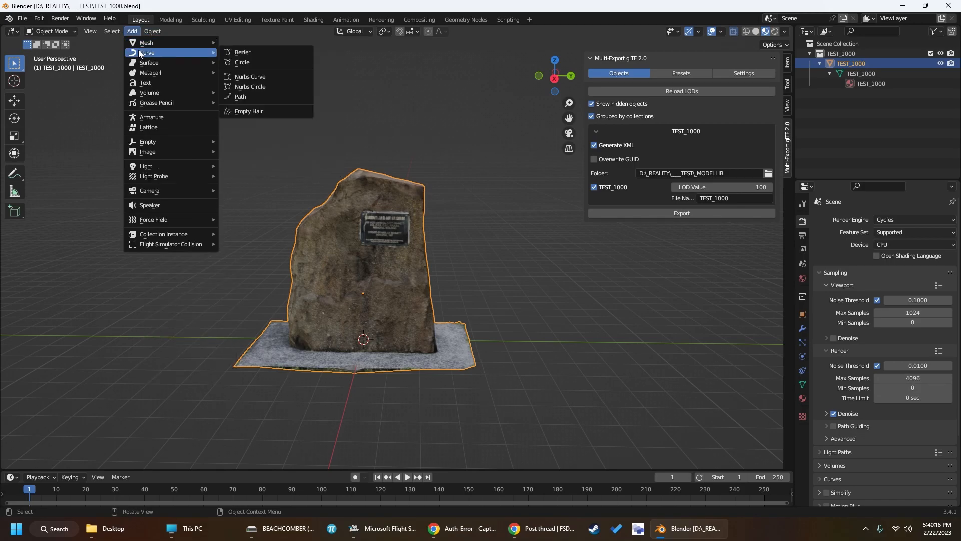
click(296, 51)
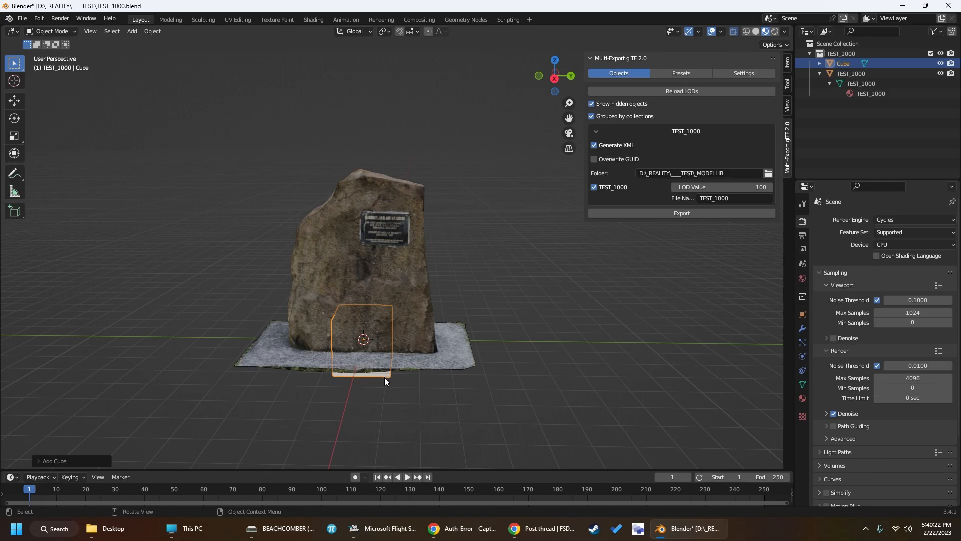
click(53, 462)
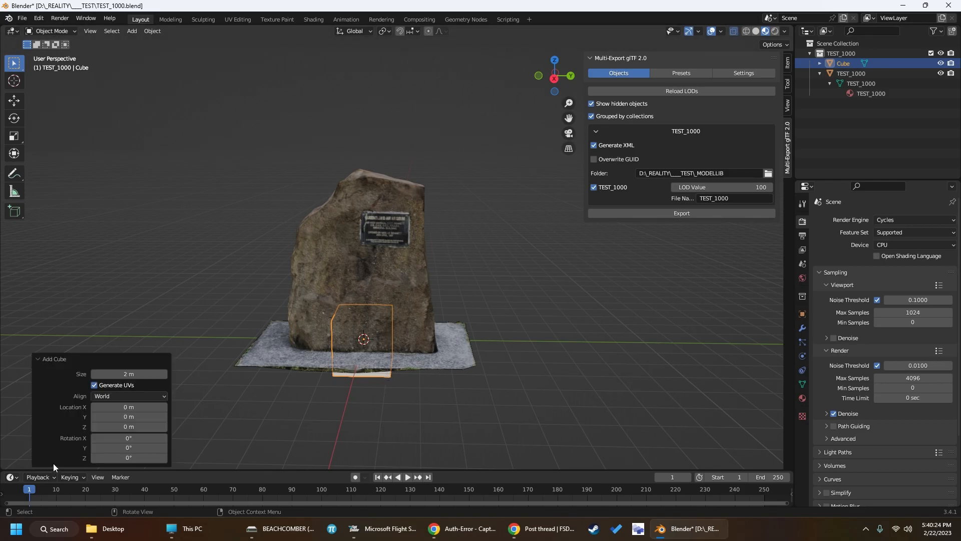
click(128, 375)
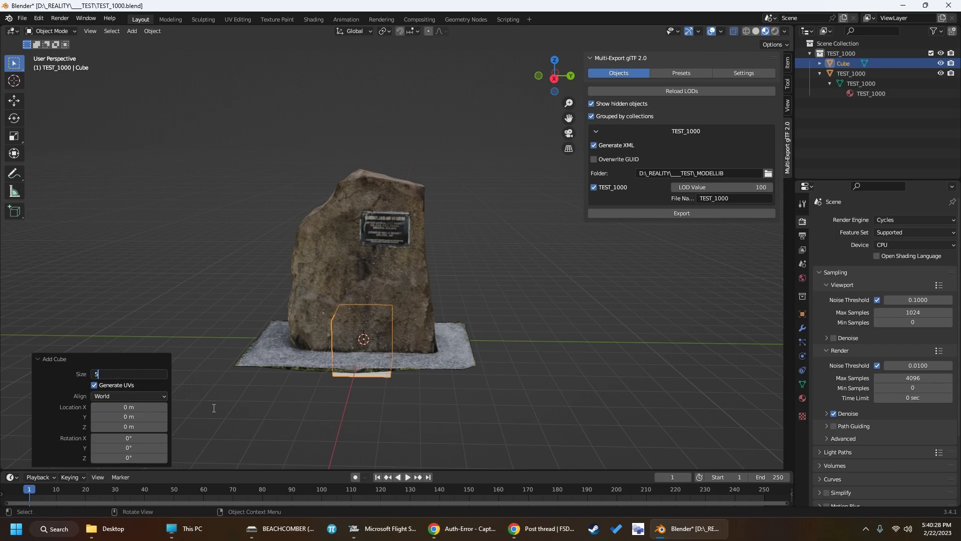
key(Return)
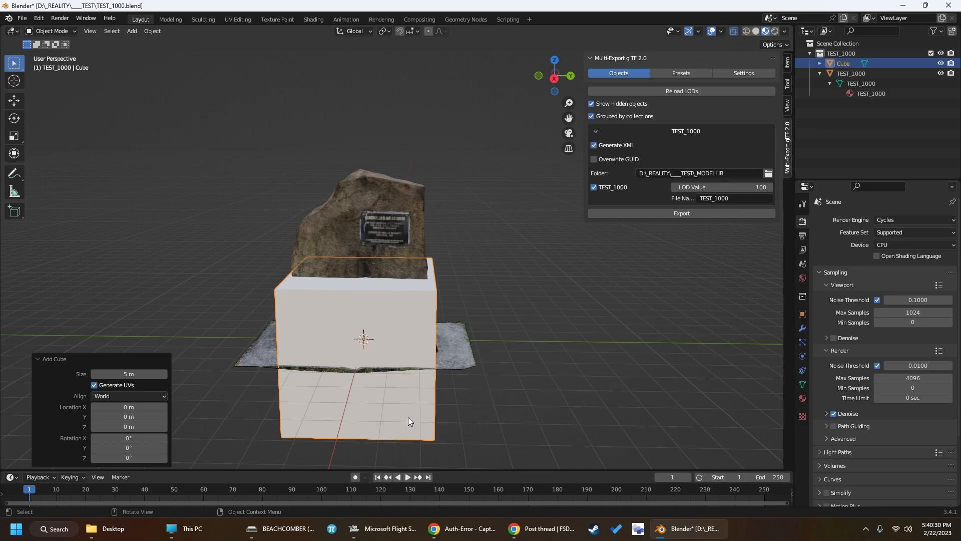
Select the TEST_1000 rock and set its X scale to 1.050 in the object transform properties
click(379, 199)
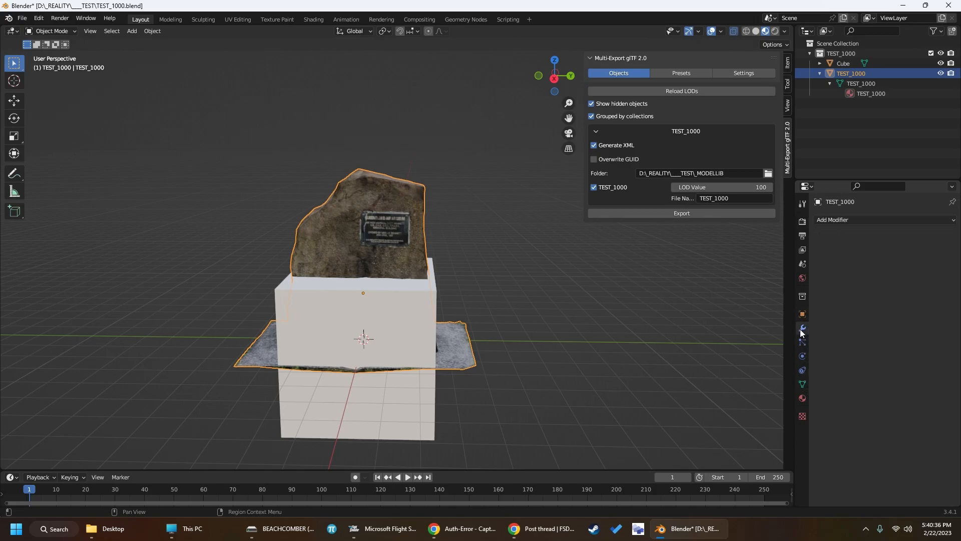
click(802, 314)
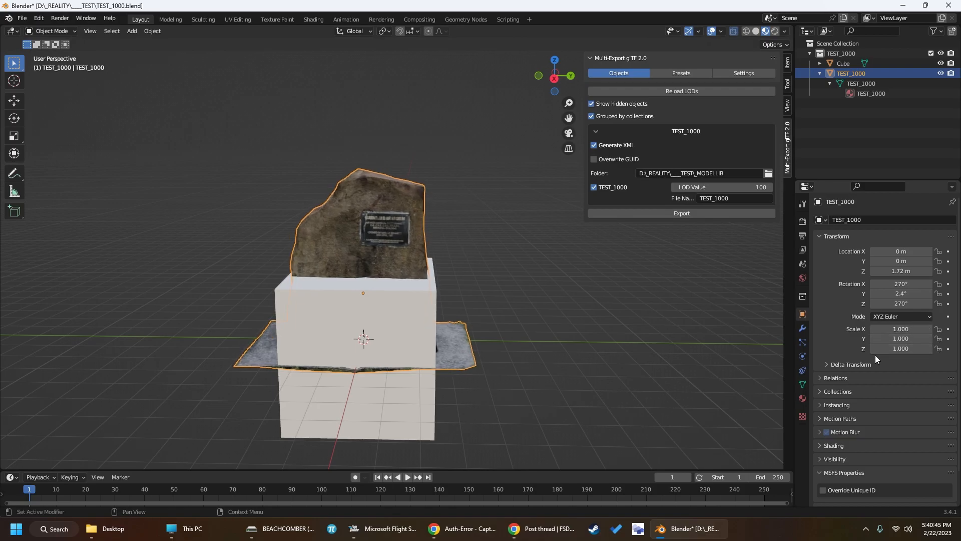
click(939, 349)
mouse_move(907, 329)
mouse_down()
mouse_move(882, 329)
mouse_move(914, 329)
mouse_up()
key(ctrl+z)
click(938, 329)
click(938, 339)
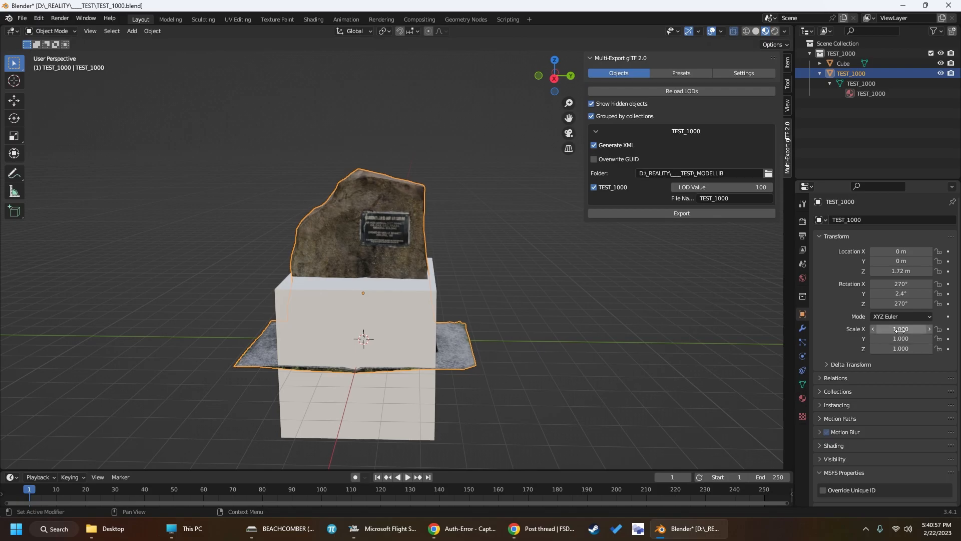
mouse_move(900, 329)
mouse_down()
mouse_move(927, 329)
mouse_move(907, 329)
mouse_up()
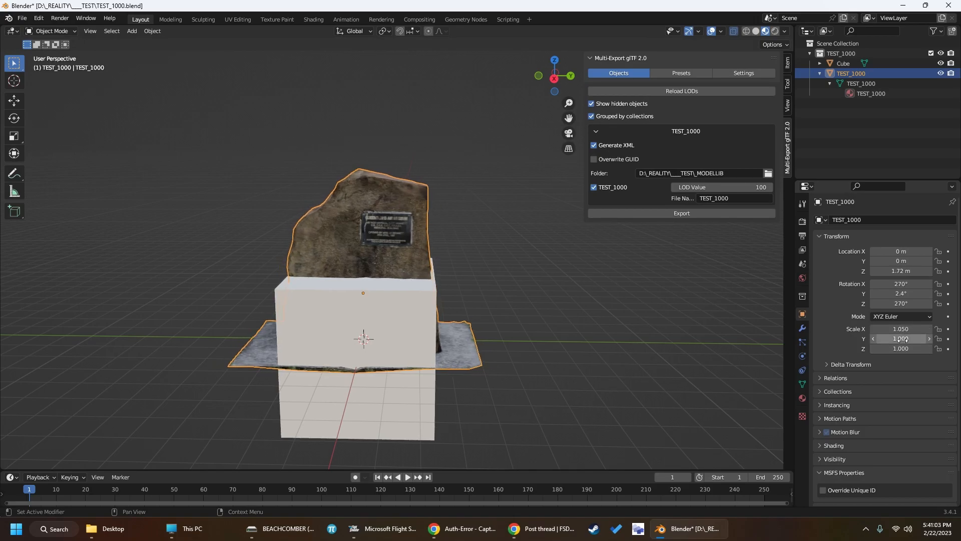
Set the TEST_1000 rock's Y and Z scale to 1.050
click(901, 339)
text(10)
key(Tab)
text(1)
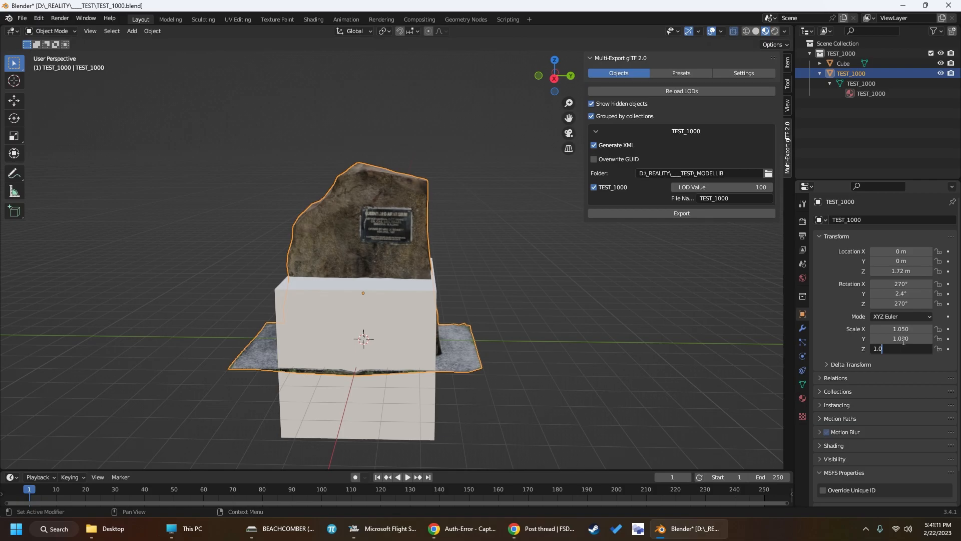
key(Return)
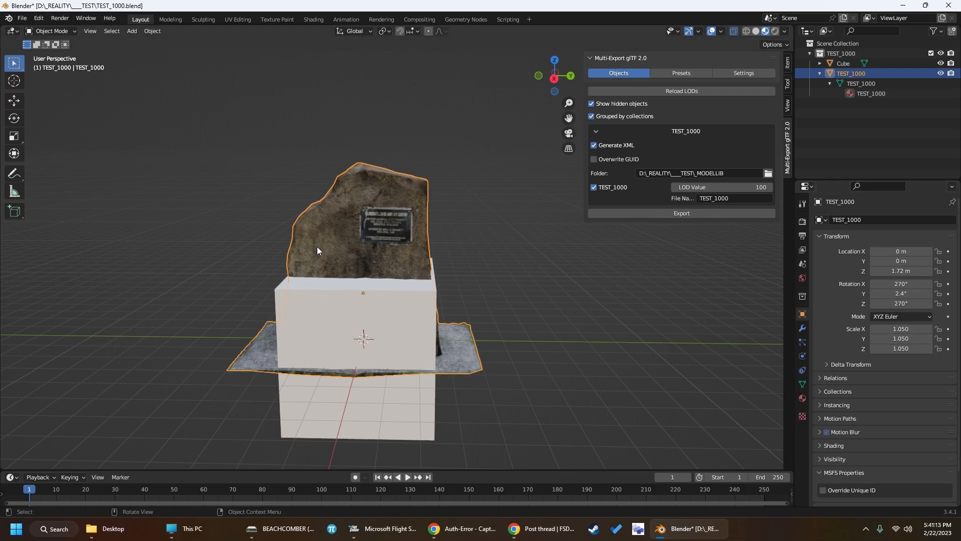
Undo the rock scaling and the added cube, and close Blender without saving TEST_1000.blend
key(ctrl+z)
key(ctrl+z)
key(ctrl+z)
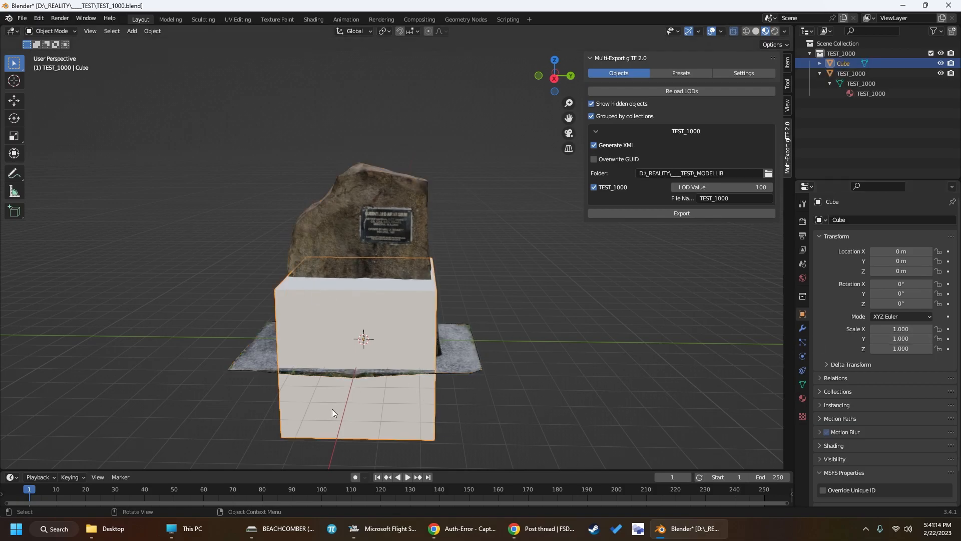
key(ctrl+z)
key(ctrl+z)
key(ctrl+z)
key(ctrl+z)
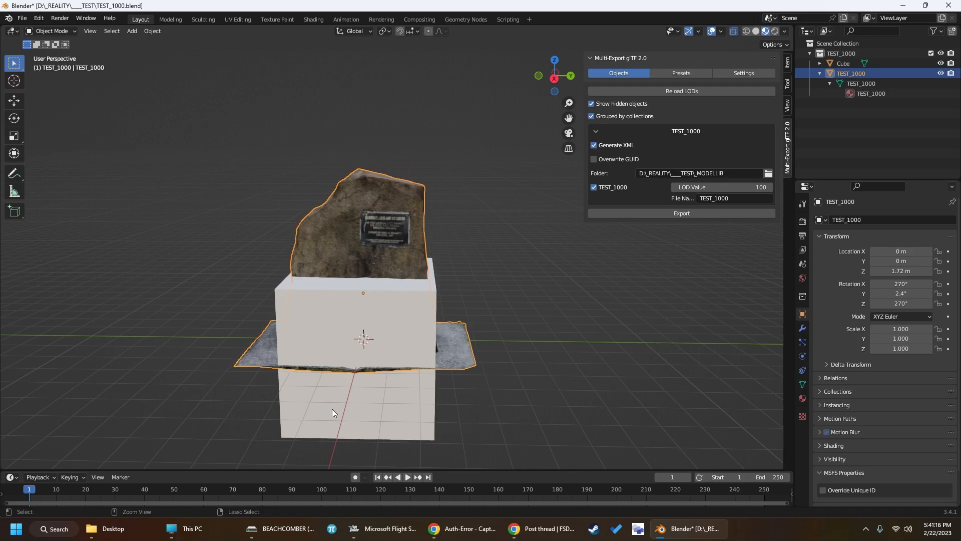
click(953, 9)
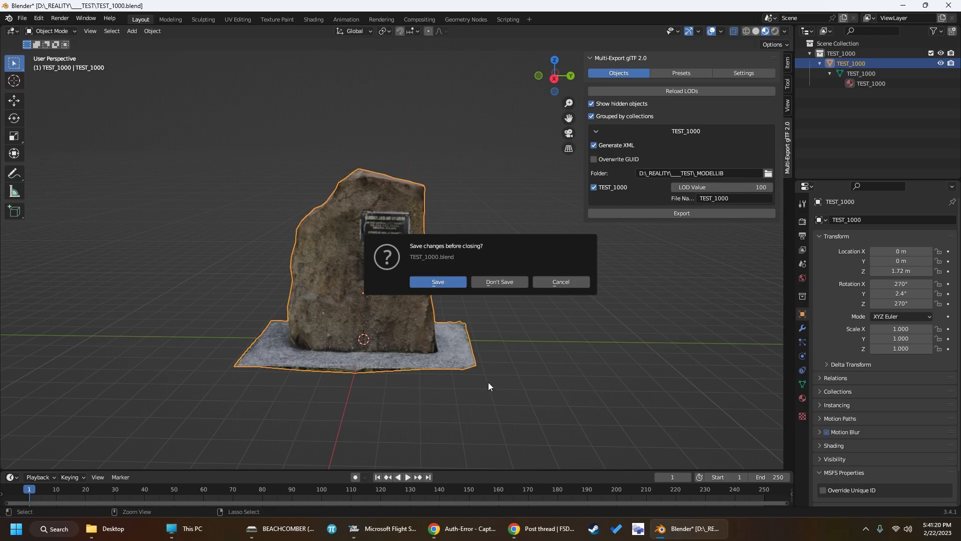
click(526, 283)
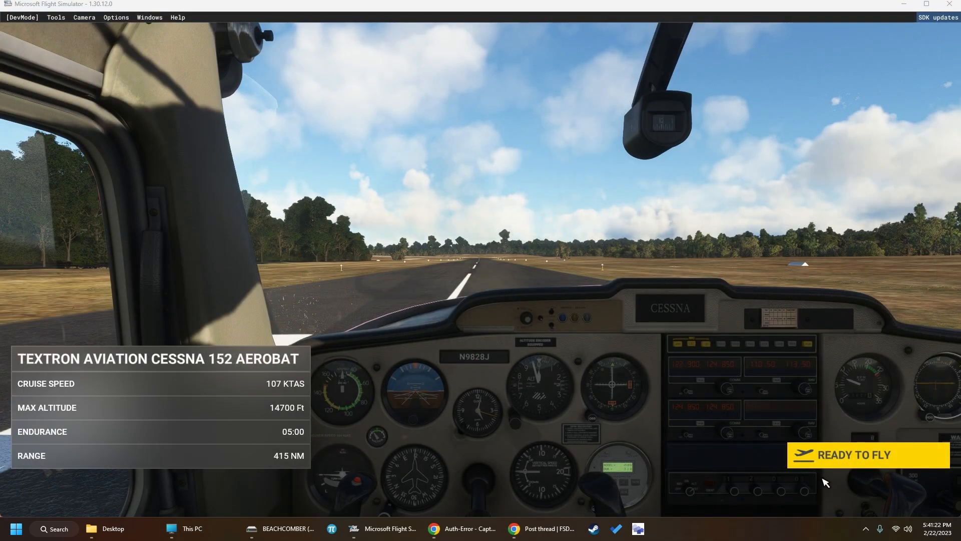
Start the flight in Microsoft Flight Simulator and close the detached Weather window
click(872, 466)
click(871, 465)
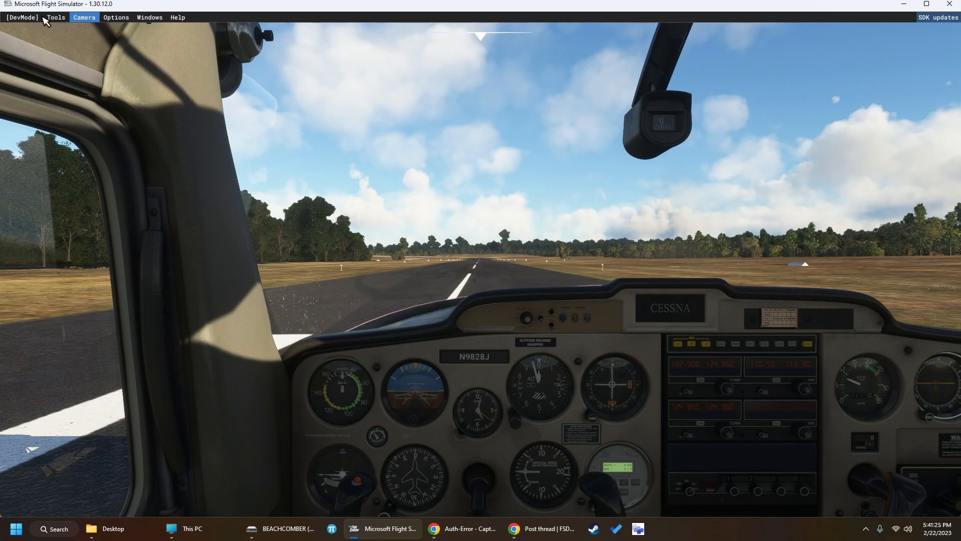
click(34, 19)
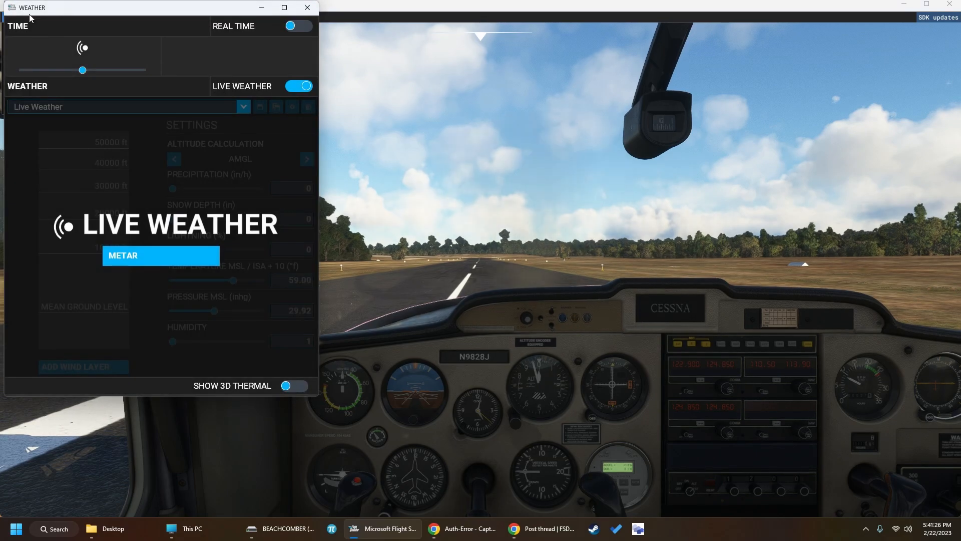
click(308, 8)
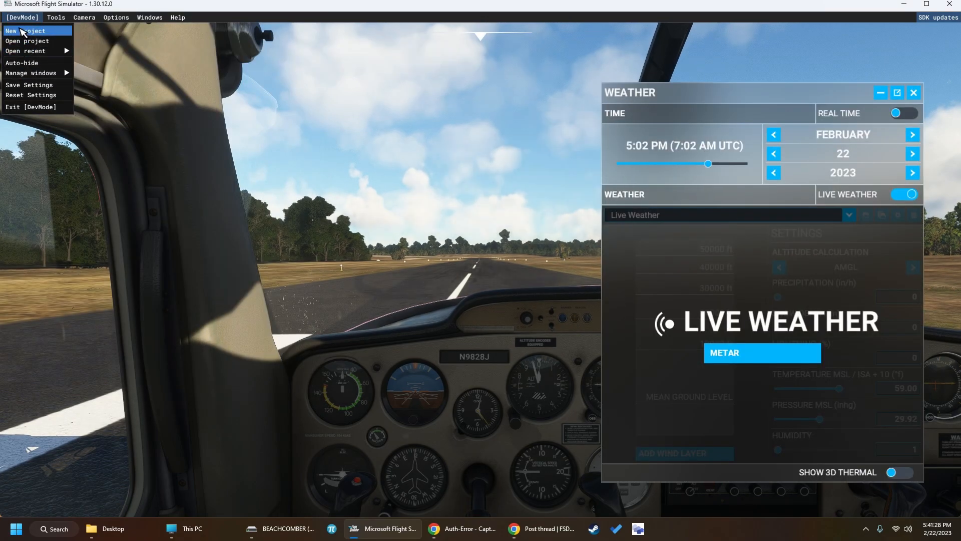
Open the recent YCDR developer project and close the in-sim Weather panel
mouse_move(34, 52)
click(133, 51)
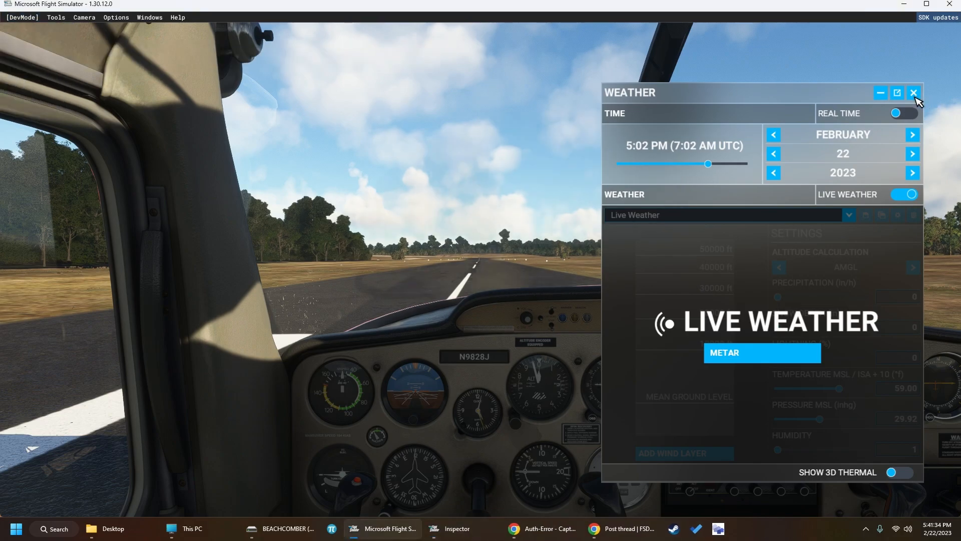
click(914, 92)
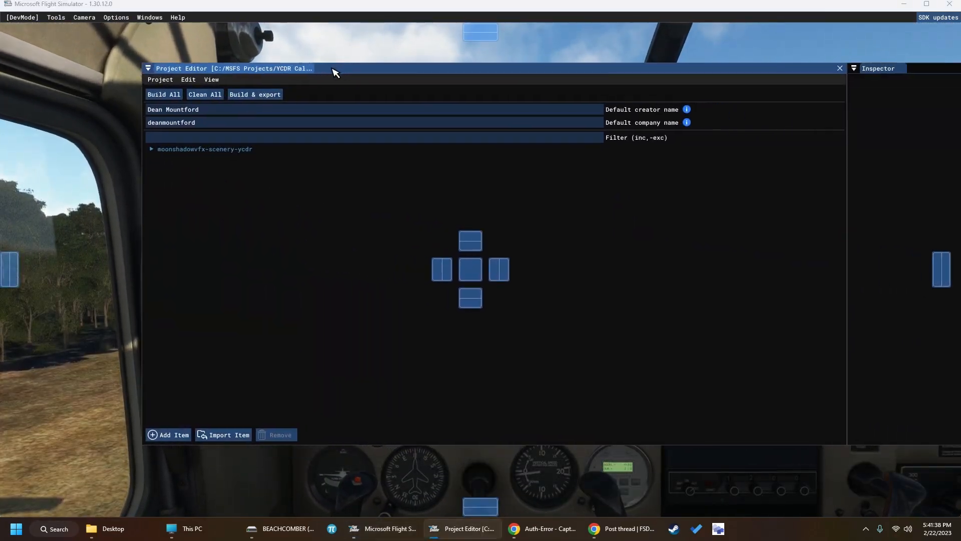
Load the myscene BGL asset group of moonshadowvfx-scenery-ycdr in the editor, close the Material Editor, and move the docked windows off the view
click(45, 148)
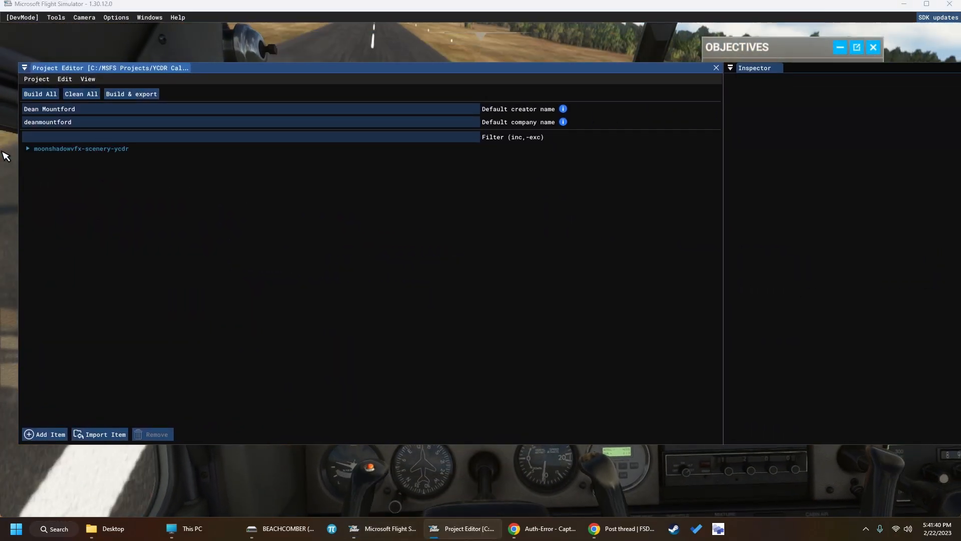
double_click(48, 149)
click(44, 159)
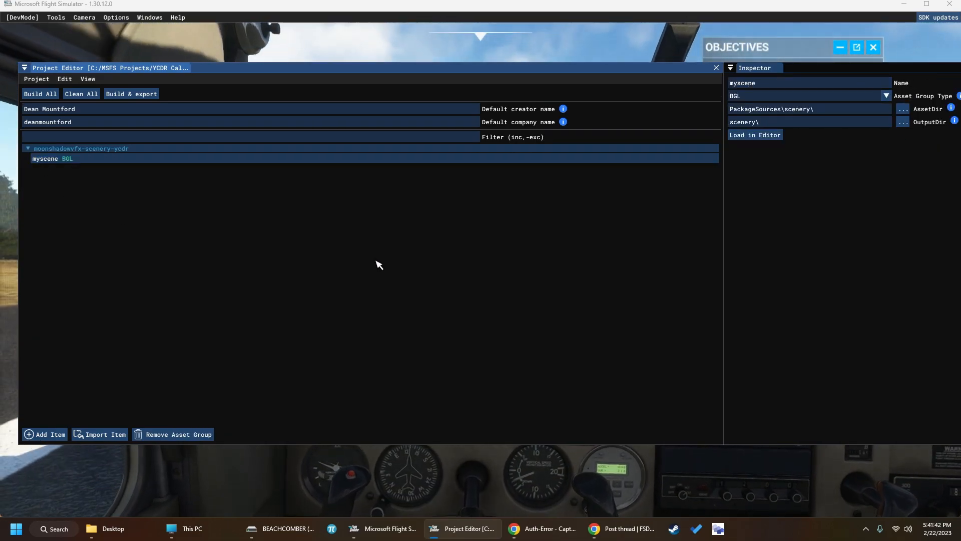
click(766, 135)
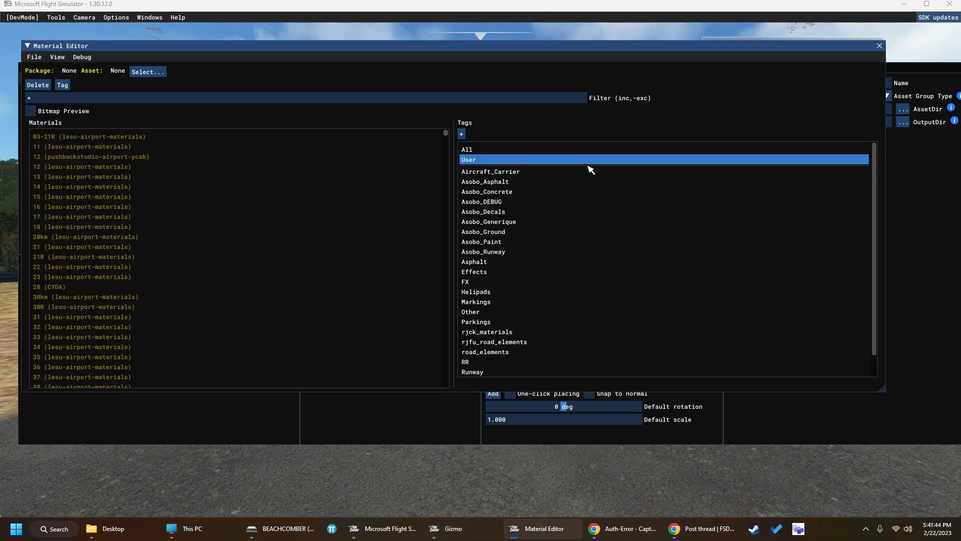
click(879, 47)
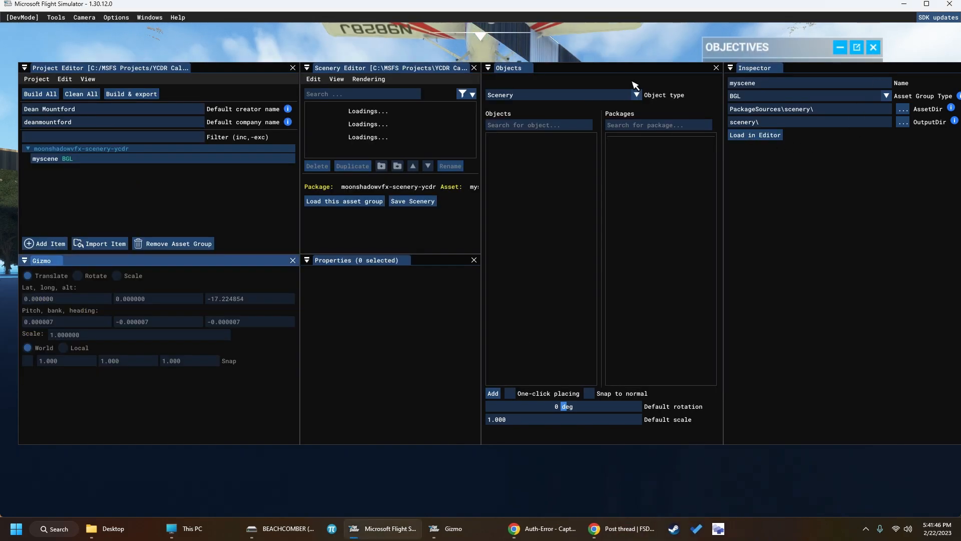
drag(626, 69, 599, 61)
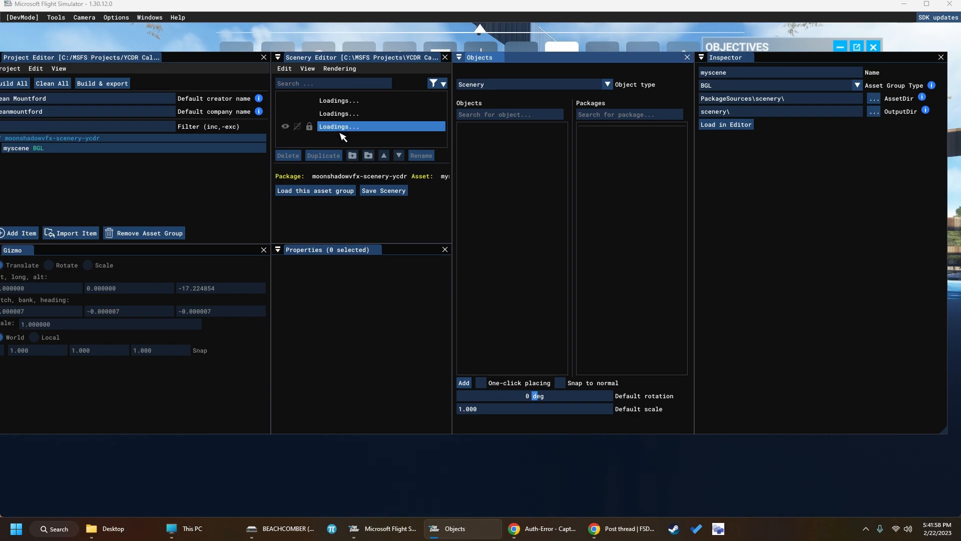
drag(538, 62, 553, 261)
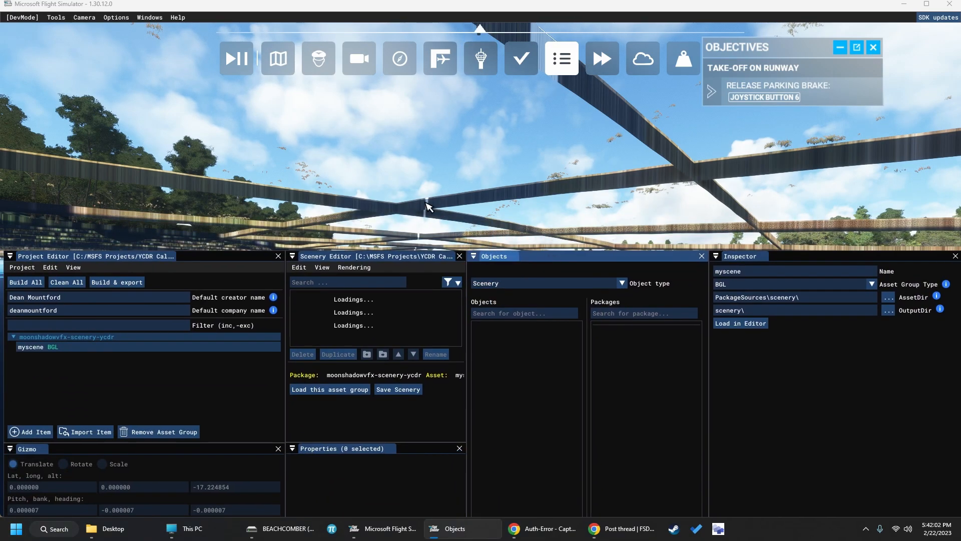
Switch the simulator view to the Developer Camera
click(84, 17)
click(93, 31)
click(84, 17)
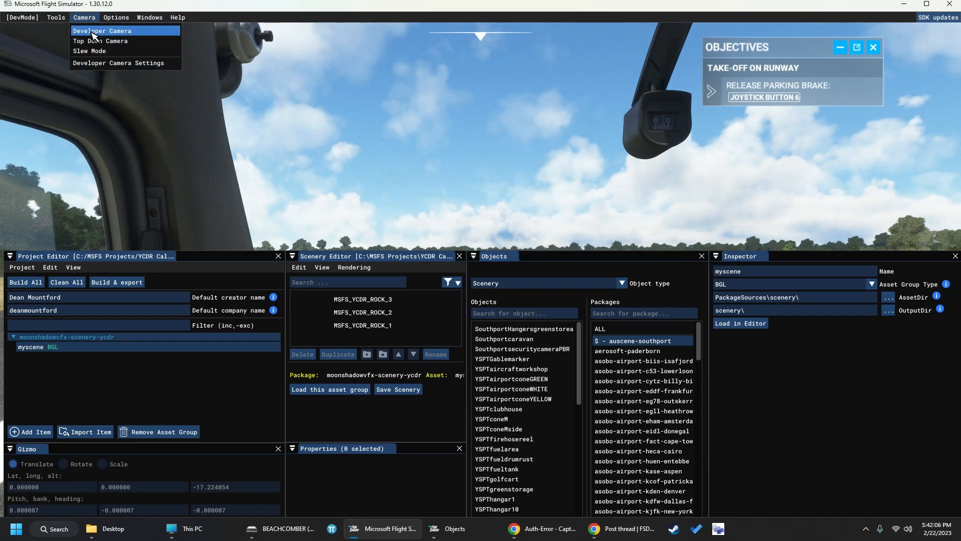
click(100, 31)
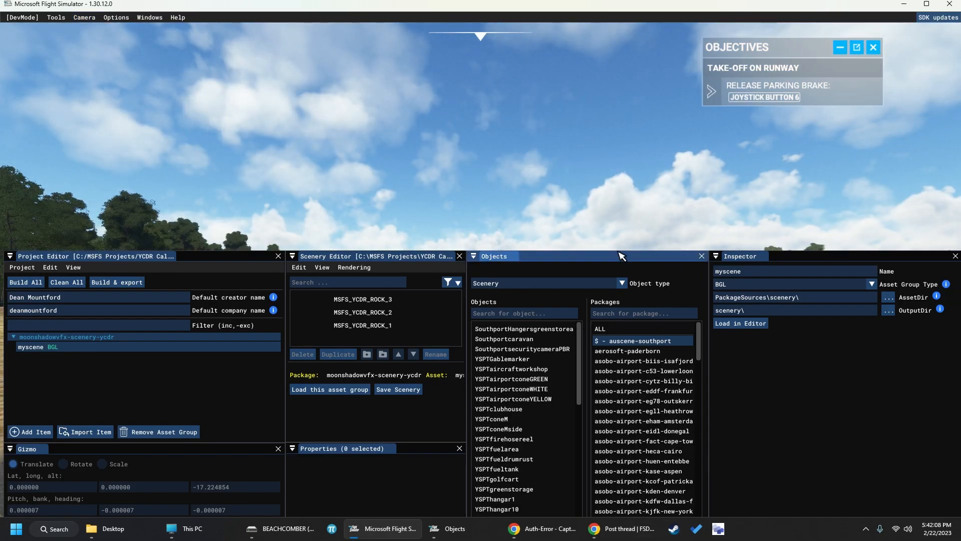
Bring the camera to the MSFS_YCDR_ROCK_3 object from the Scenery Editor list
drag(621, 256, 649, 85)
click(430, 129)
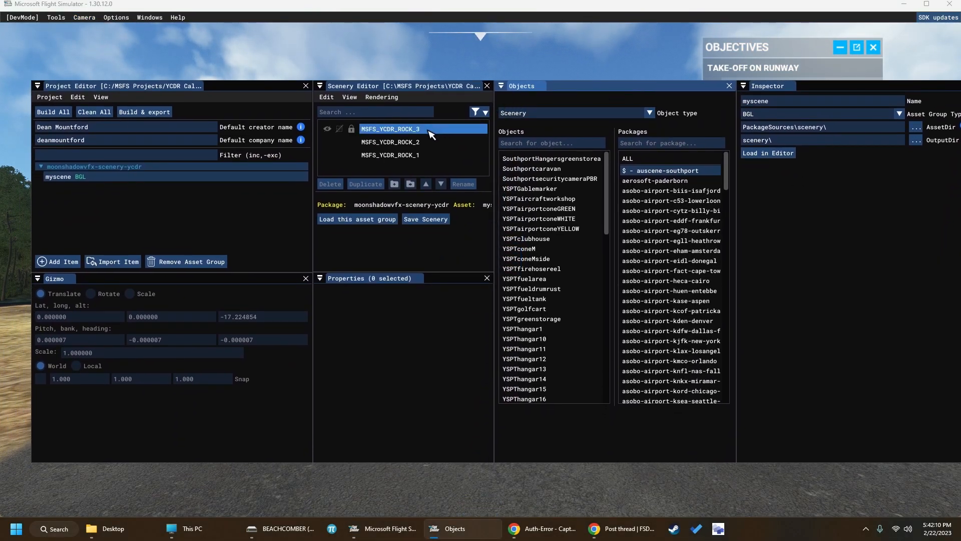
double_click(430, 129)
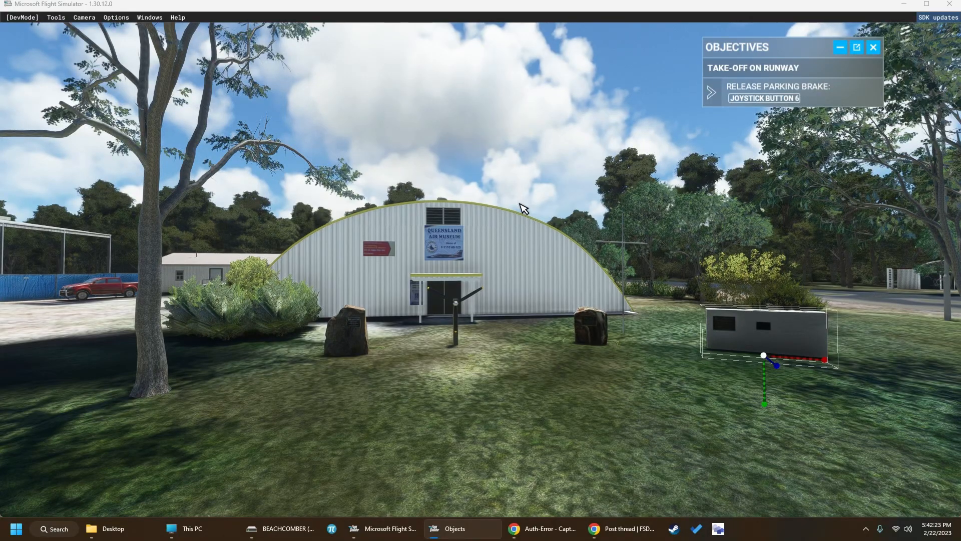
Launch Google Earth Pro, maximize it, and fly to the first Untitled Placemark outside the museum
click(17, 529)
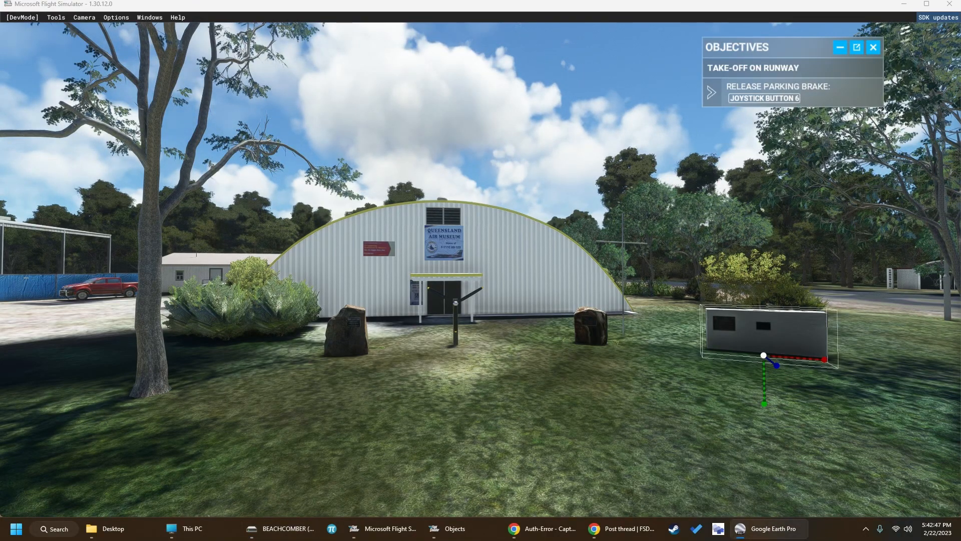
drag(960, 118, 556, 68)
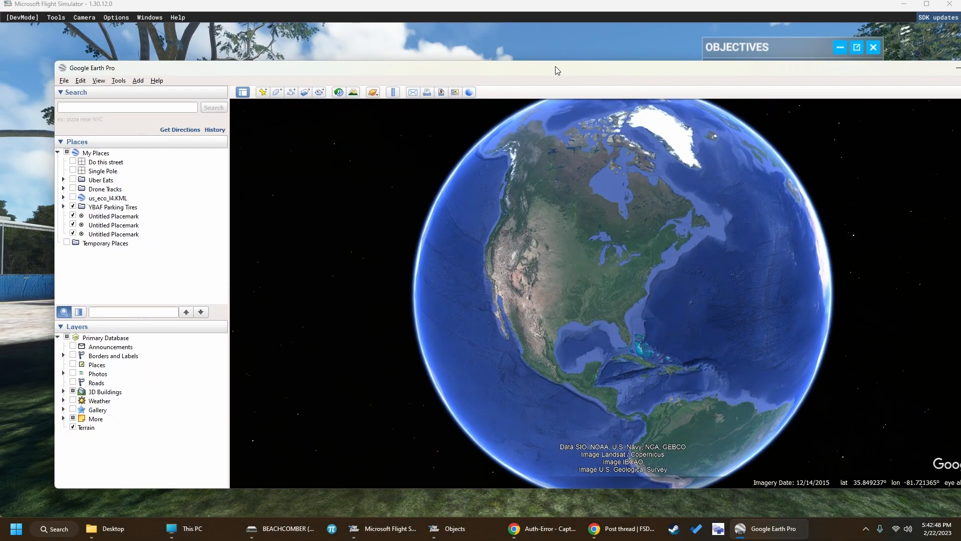
double_click(557, 68)
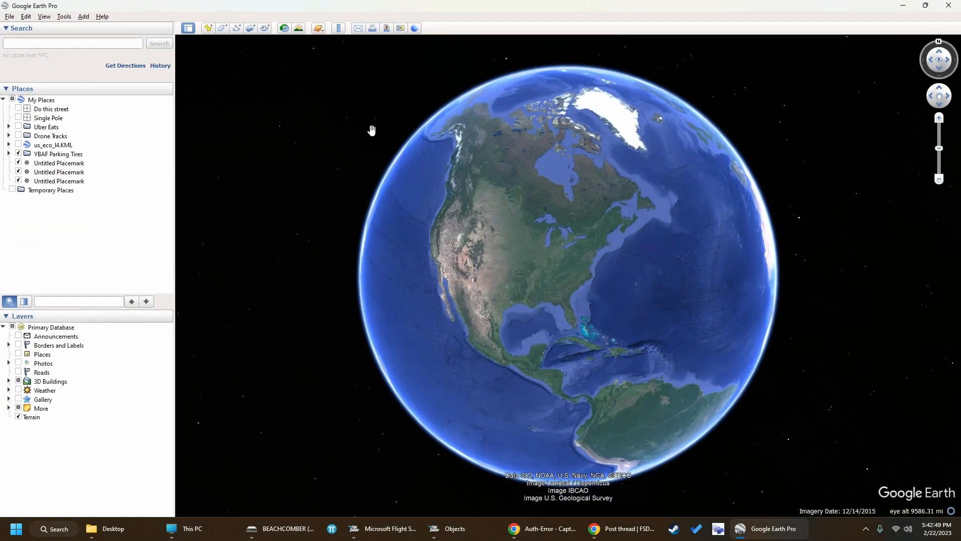
click(53, 164)
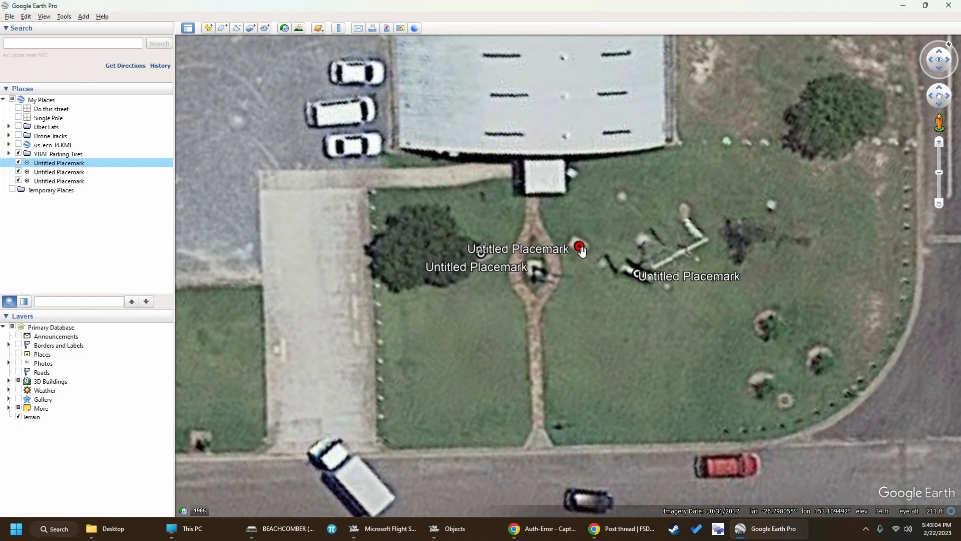
click(579, 249)
right_click(580, 249)
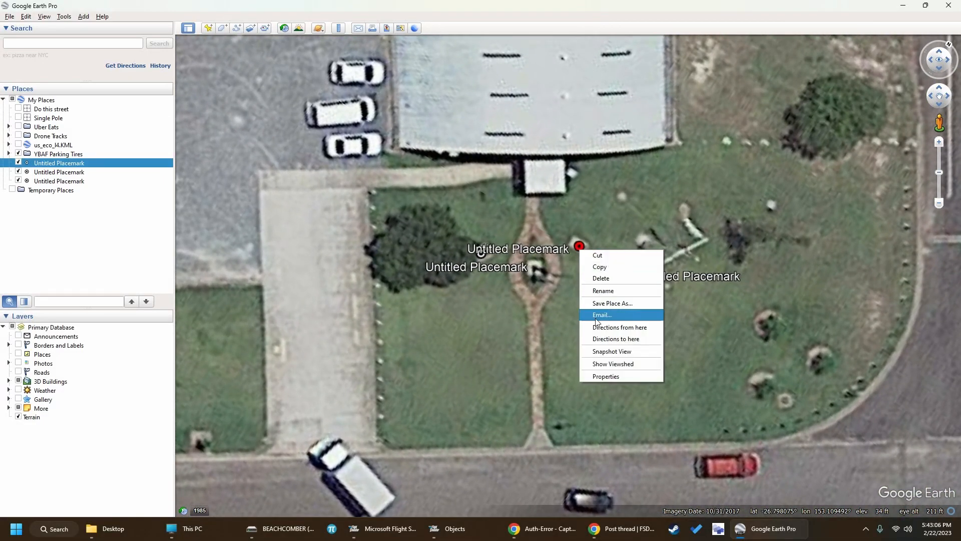
click(605, 377)
mouse_move(580, 248)
mouse_down()
mouse_move(559, 348)
mouse_move(581, 246)
mouse_up()
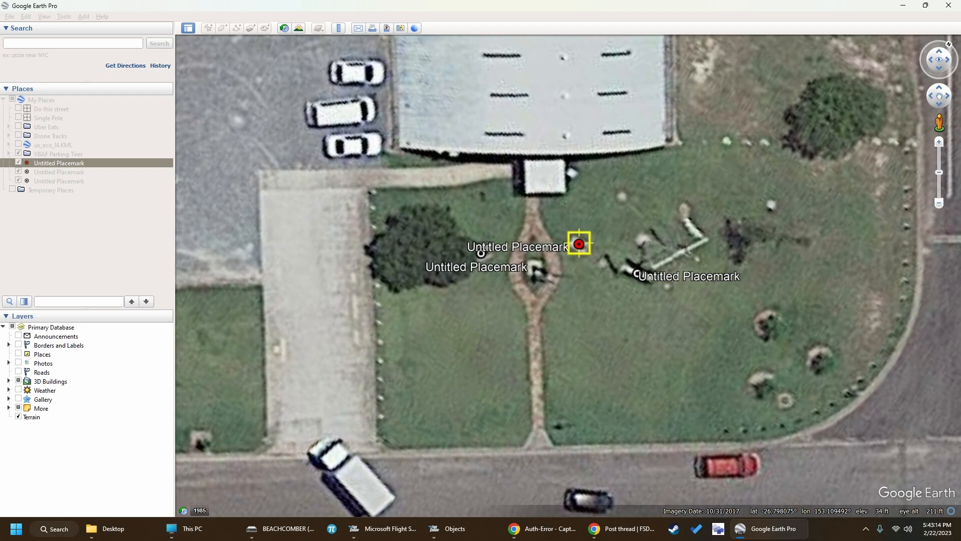
drag(960, 84, 510, 87)
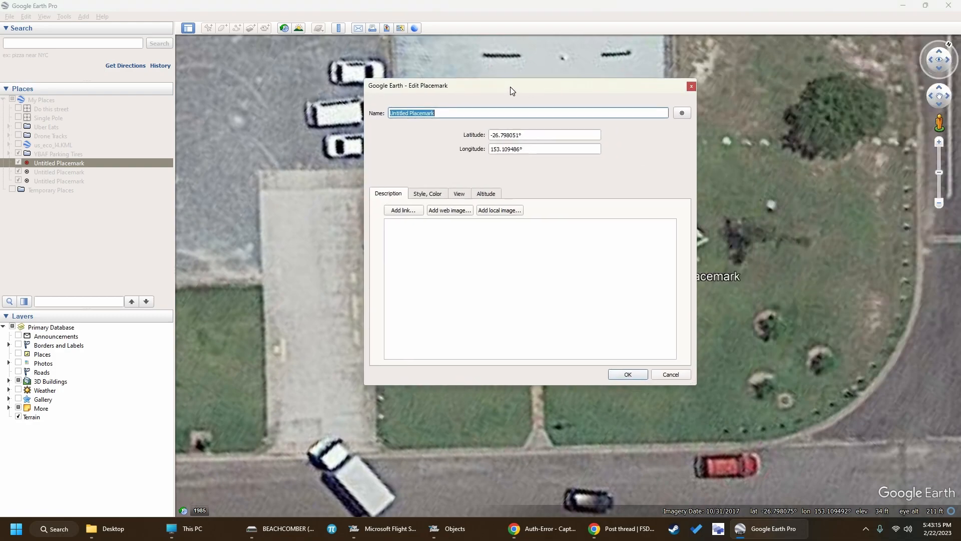
click(671, 375)
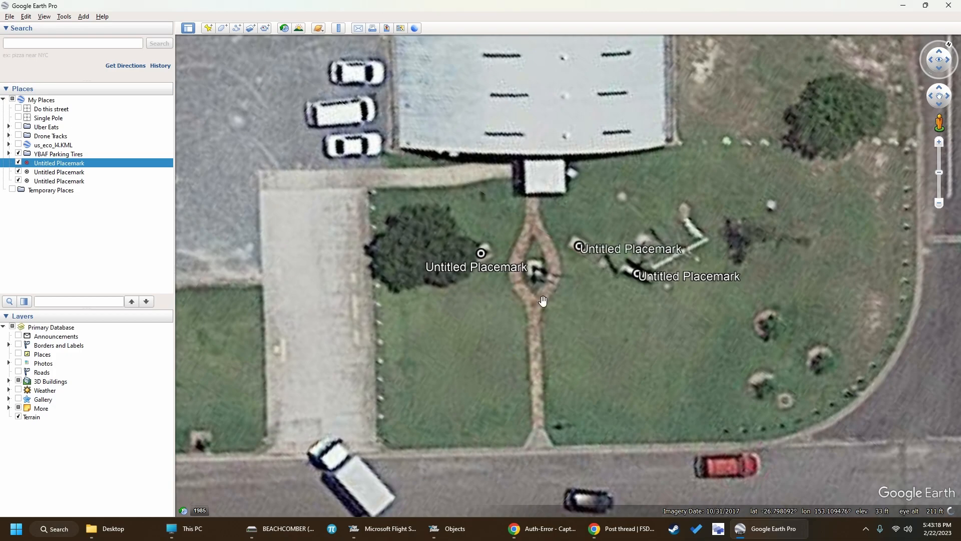
Create a new placemark with the circled-dot icon and position it at the centre of the oval path in front of the museum
click(208, 29)
click(681, 113)
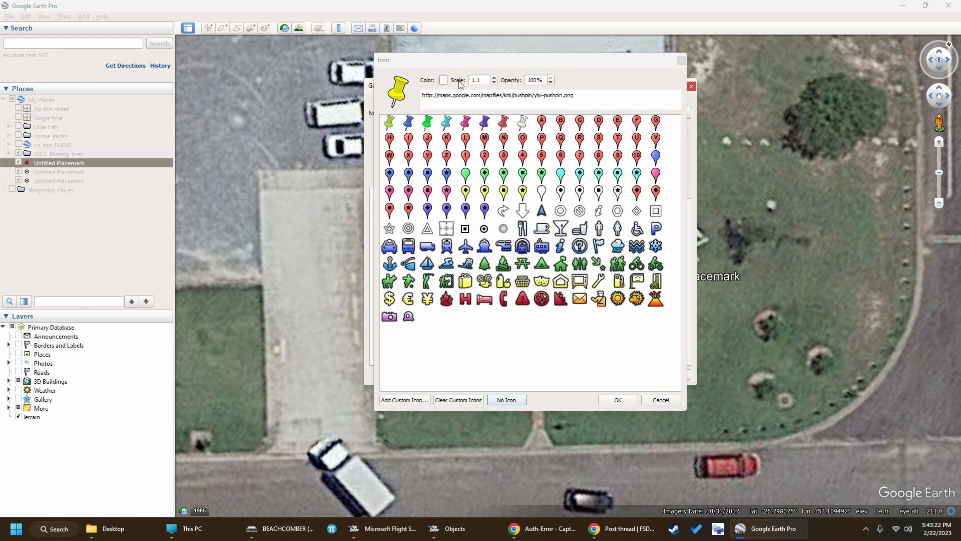
click(483, 230)
click(637, 400)
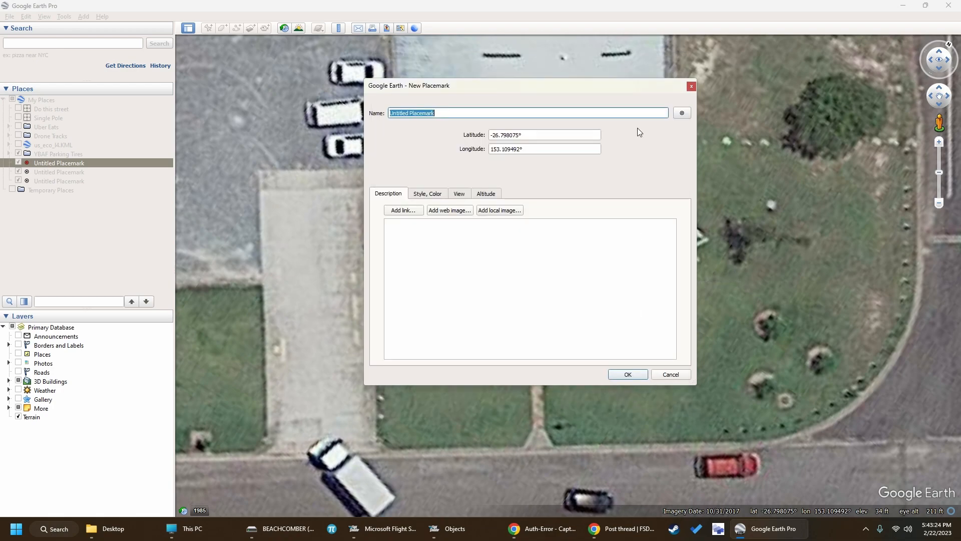
drag(615, 90, 897, 240)
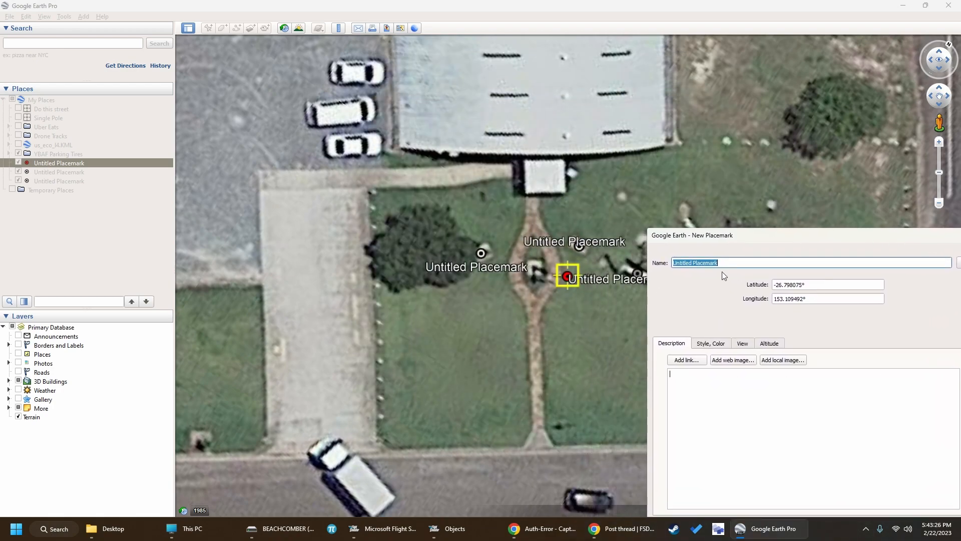
drag(567, 277, 537, 272)
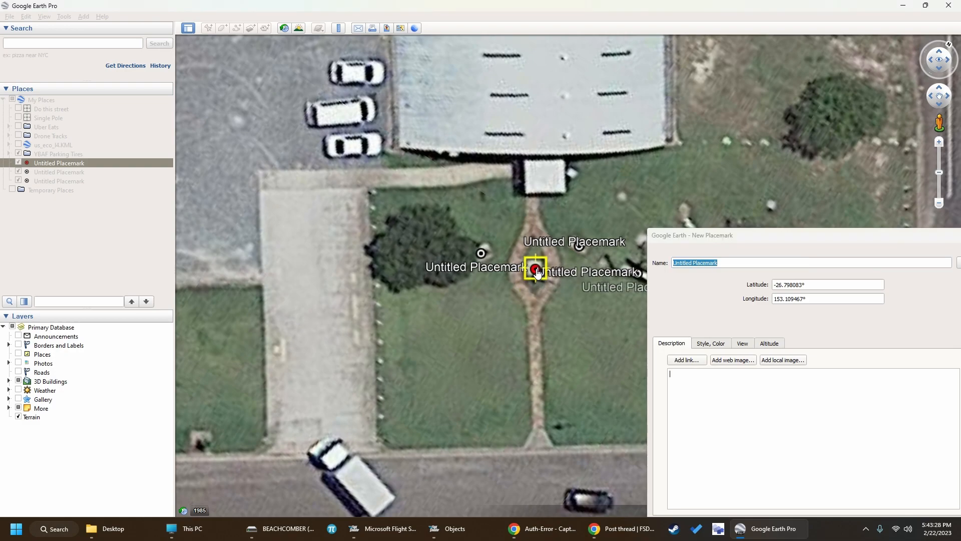
Select the new placemark's latitude, uncover the simulator behind Google Earth, and switch to Flight Simulator's scenery editing windows
click(802, 285)
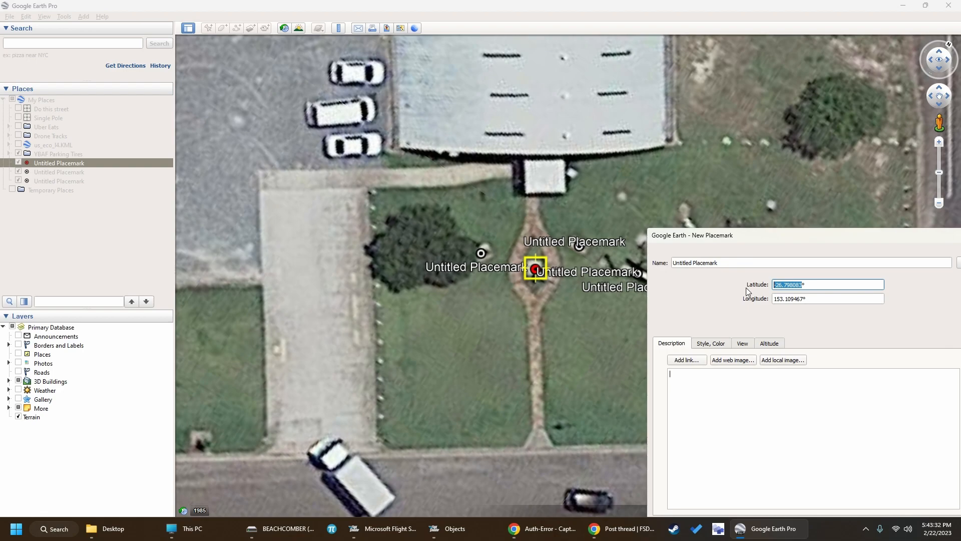
drag(745, 235, 312, 181)
drag(657, 5, 960, 100)
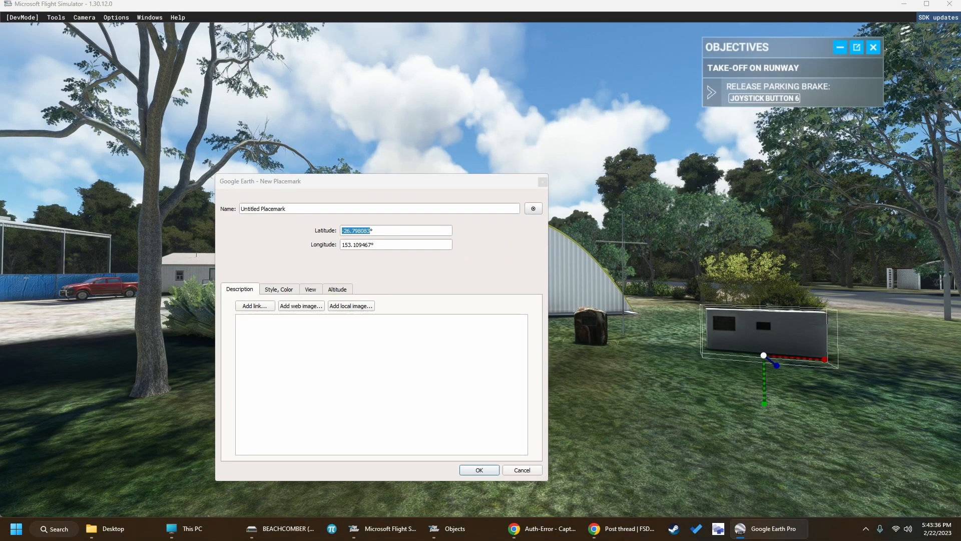
click(714, 5)
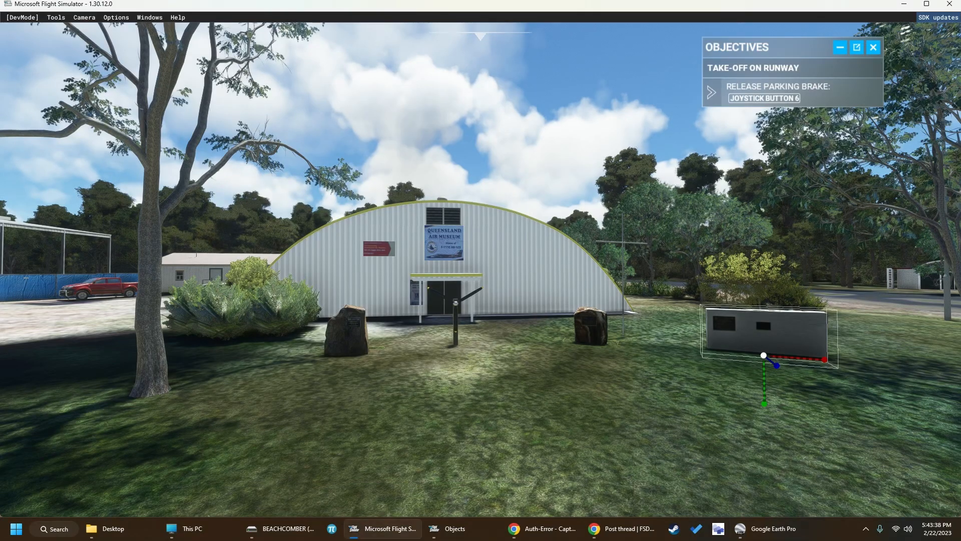
click(448, 528)
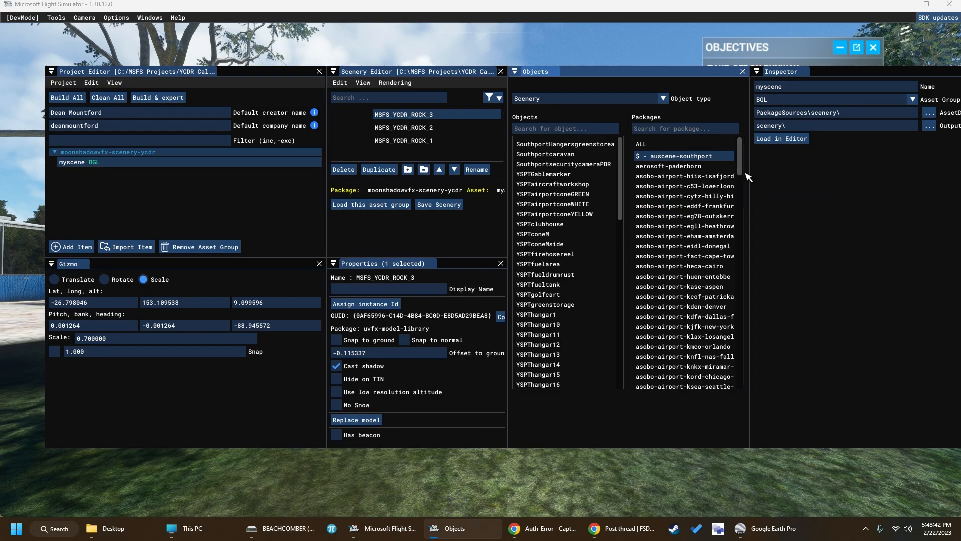
Add the TEST_1000 object from the test_modellib package to the scenery
drag(743, 168, 741, 376)
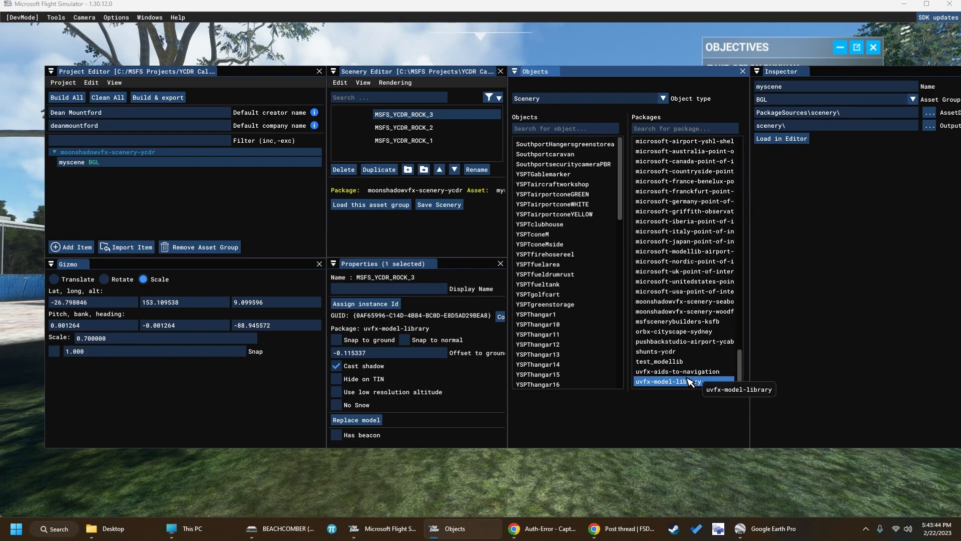
click(681, 362)
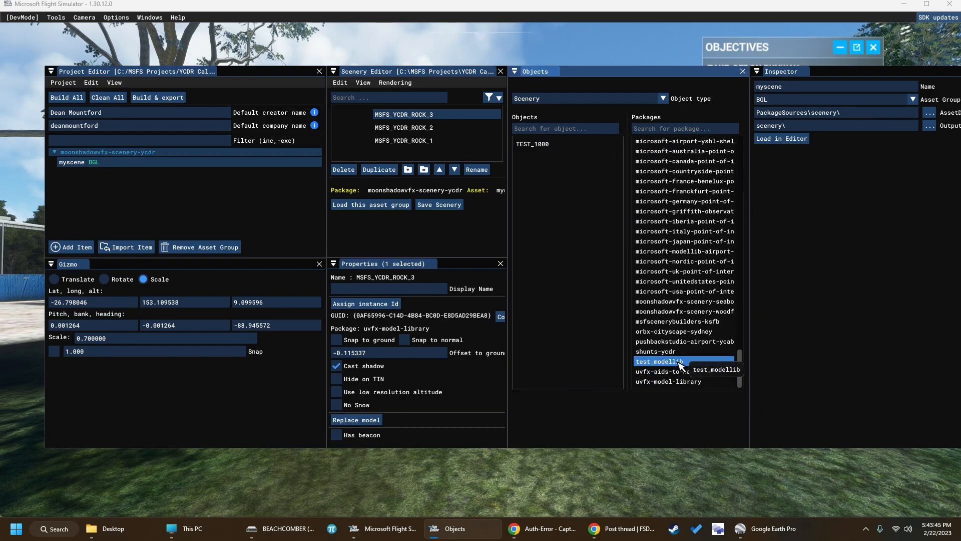
click(553, 145)
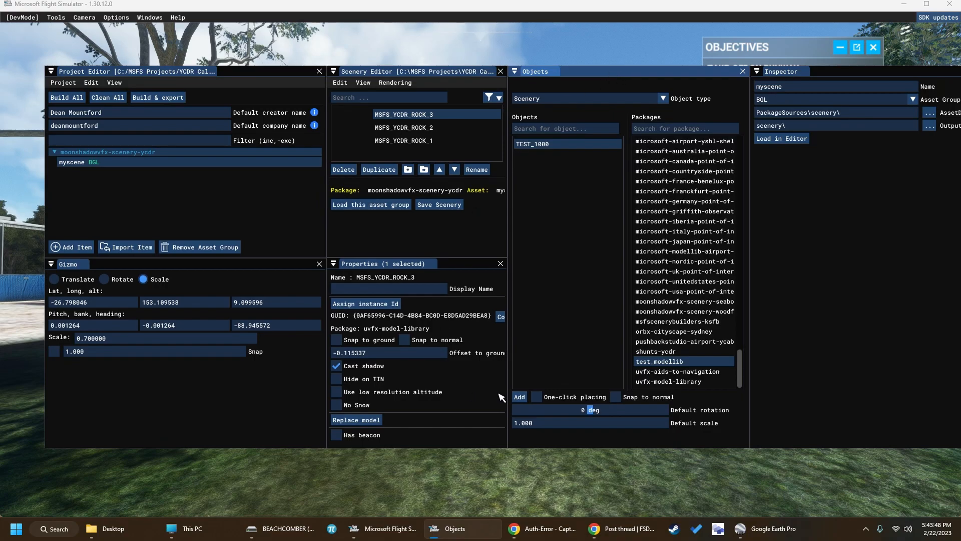
click(525, 396)
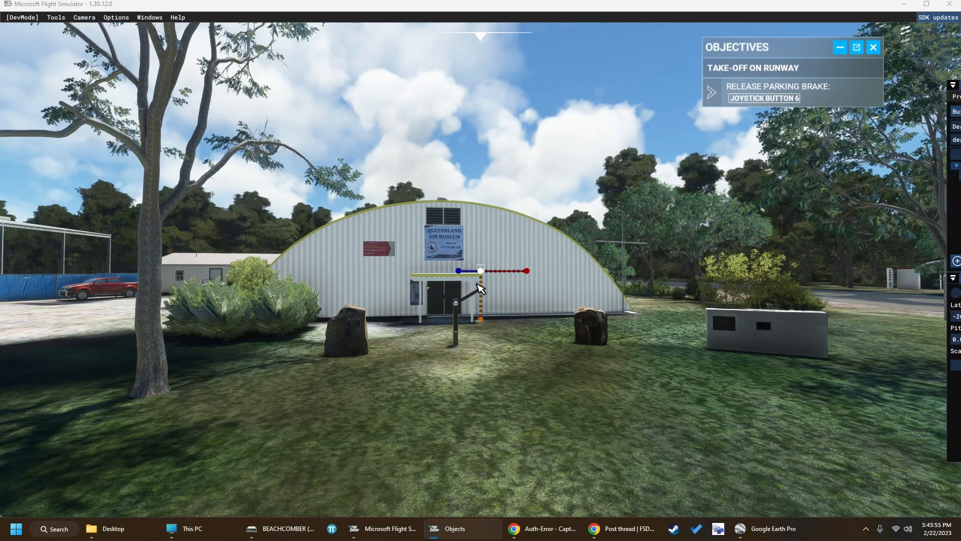
Reveal the properties of the added TEST_1000 object and turn off its Snap to ground option
drag(957, 86, 765, 96)
click(782, 305)
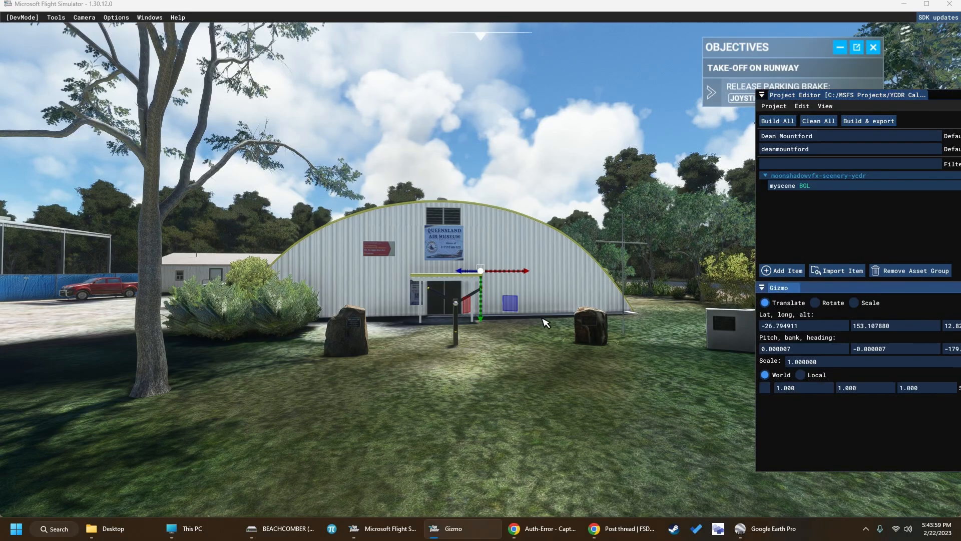
click(488, 311)
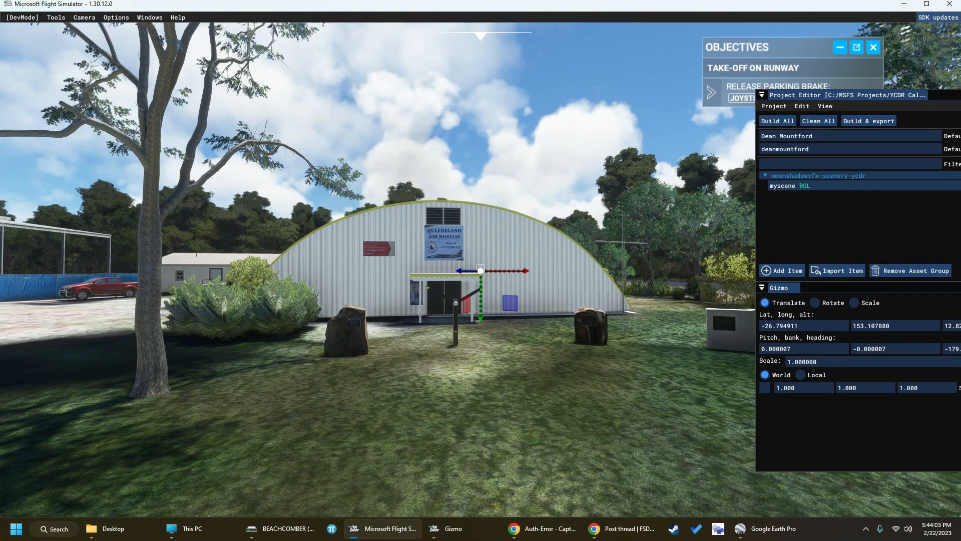
drag(960, 95, 953, 105)
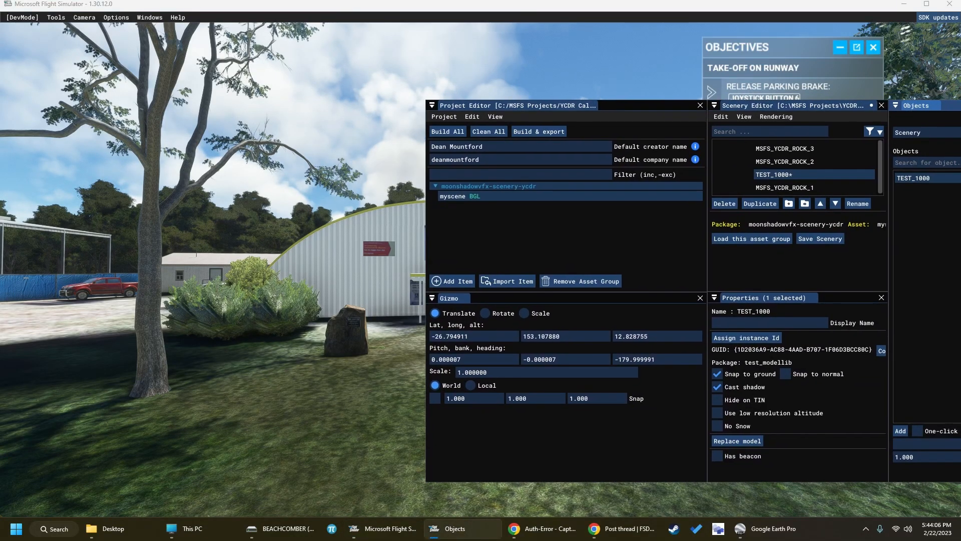
click(717, 375)
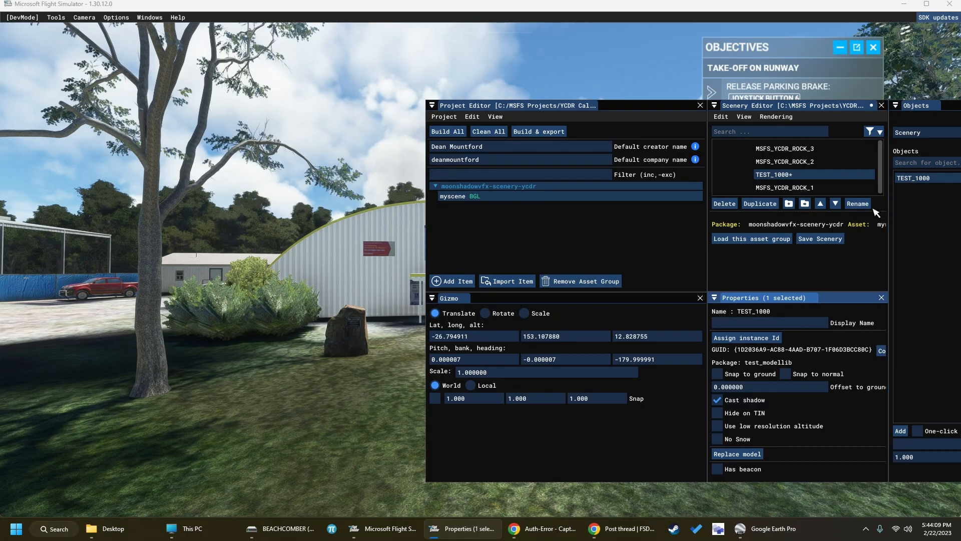
drag(953, 106, 960, 106)
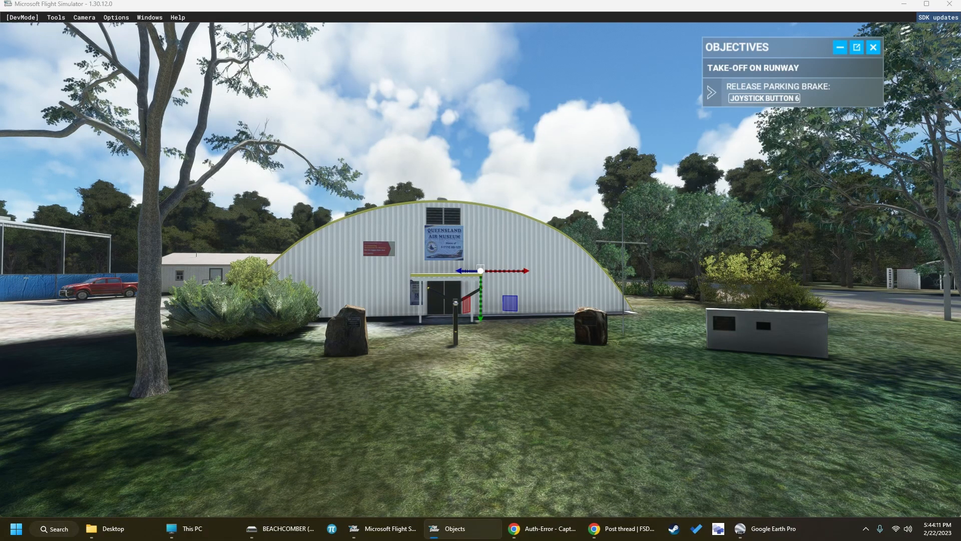
Try to move the hidden TEST_1000 object onto the grass in front of the museum, and delete that copy
scroll(513, 304, up, 2)
drag(513, 304, 762, 493)
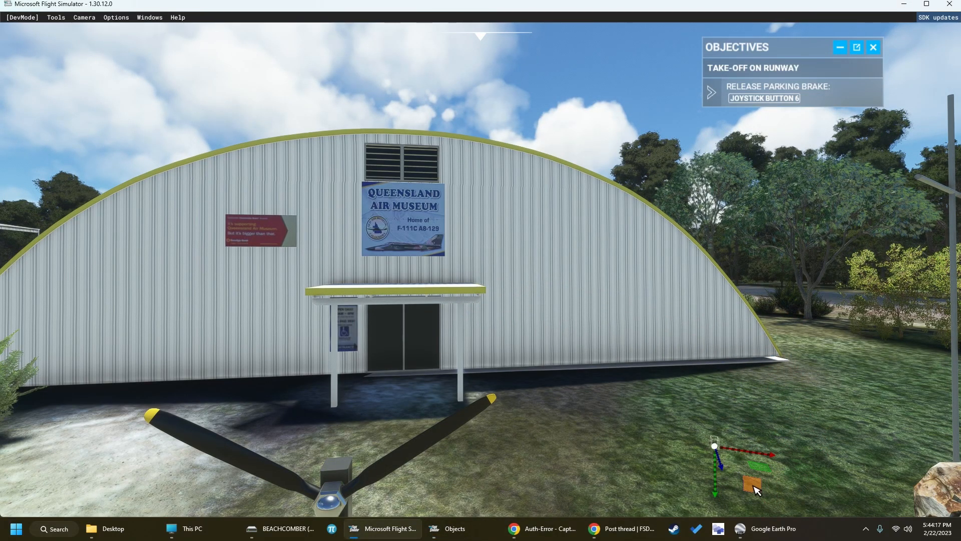
drag(750, 488, 746, 485)
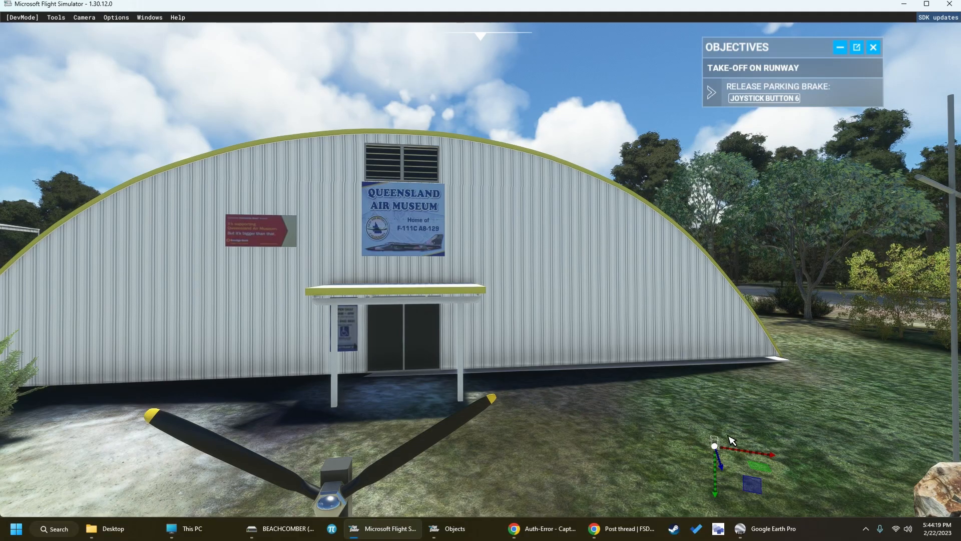
scroll(716, 450, down, 4)
scroll(678, 428, up, 1)
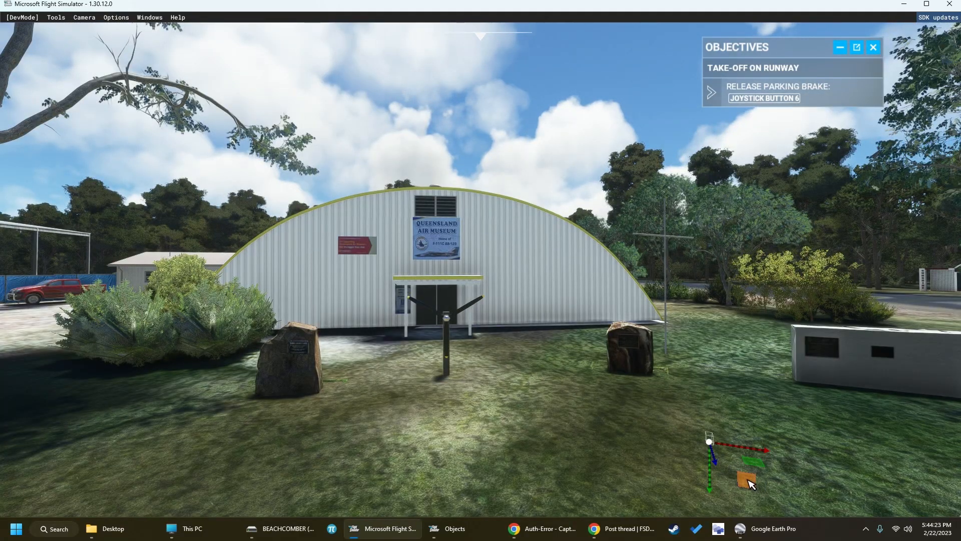
key(Delete)
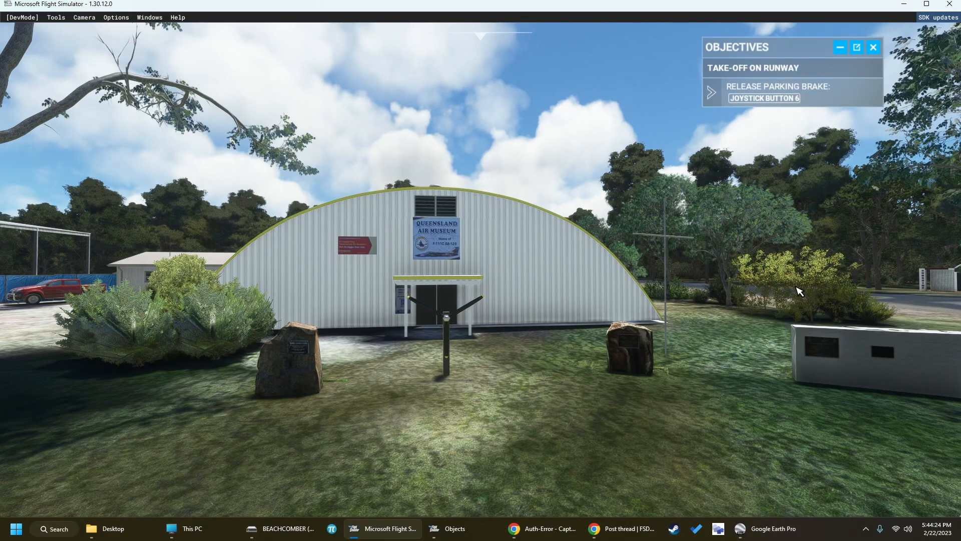
Add TEST_1000 again with the camera looking down on the museum entrance, and move it onto the lawn in front of the propeller
key(r)
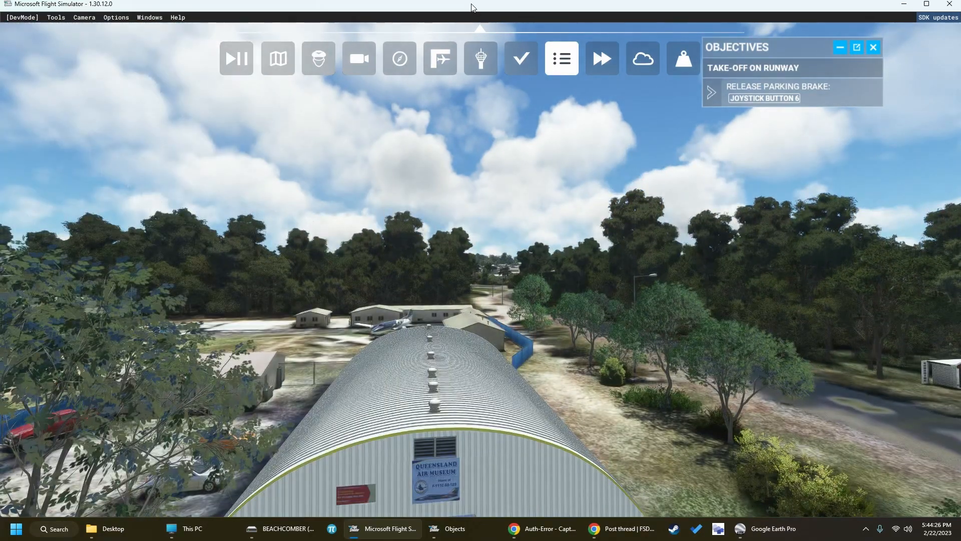
key(KP_2)
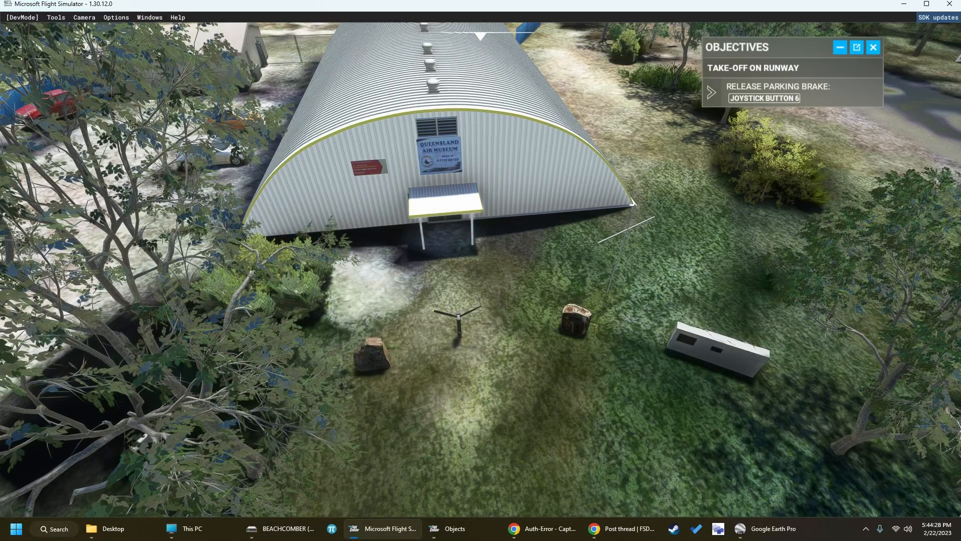
key(alt+Tab)
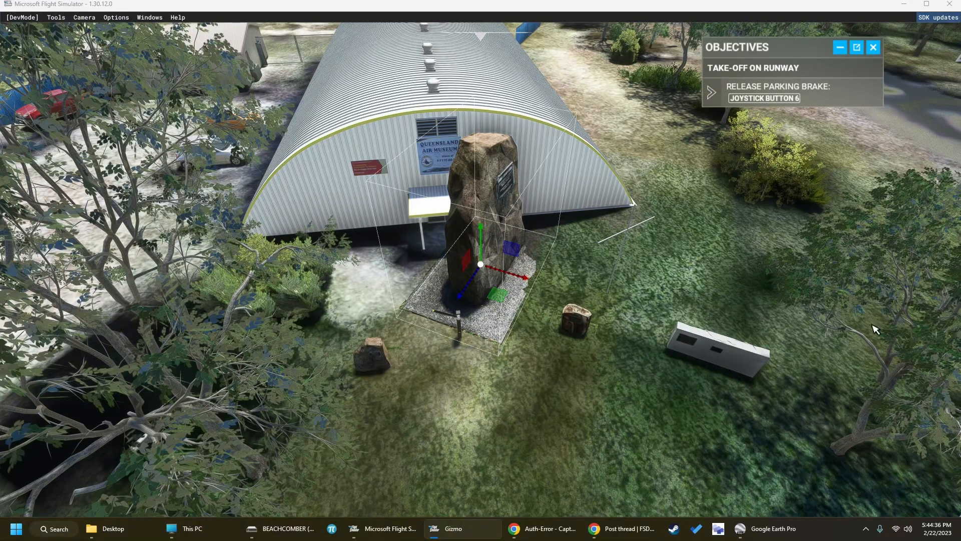
drag(494, 300, 504, 453)
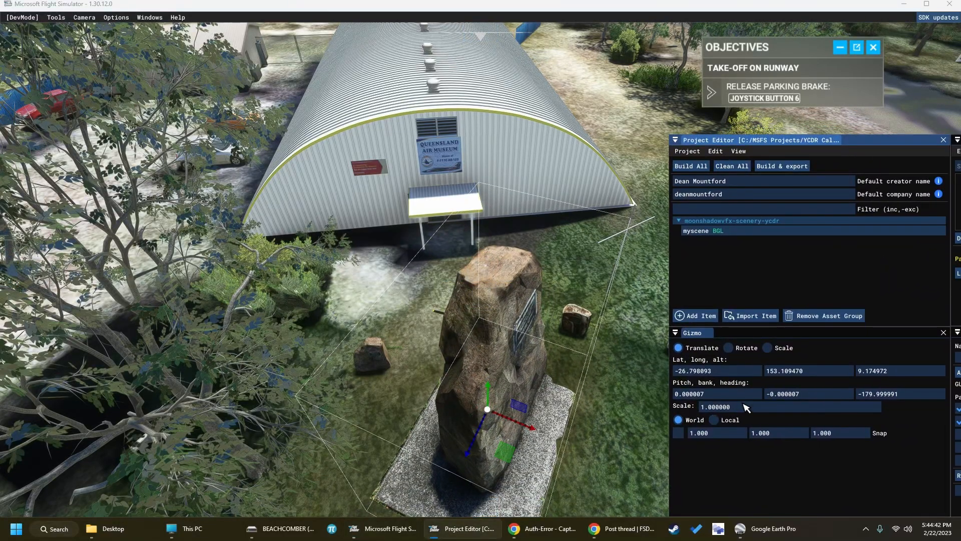
Scale the TEST_1000 rock down to 0.31 and rotate it to a heading of about -126.8 degrees, checking it against the neighbouring rocks
click(706, 408)
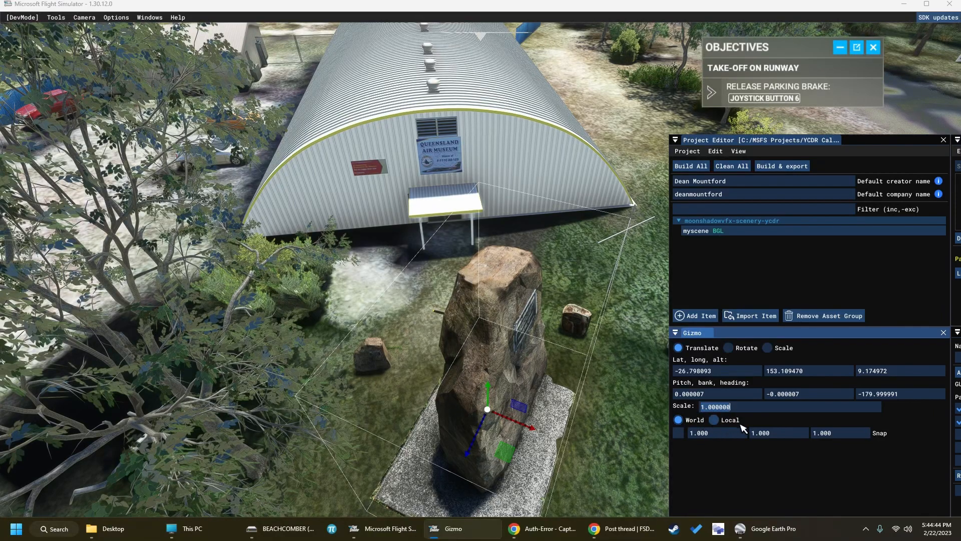
click(768, 348)
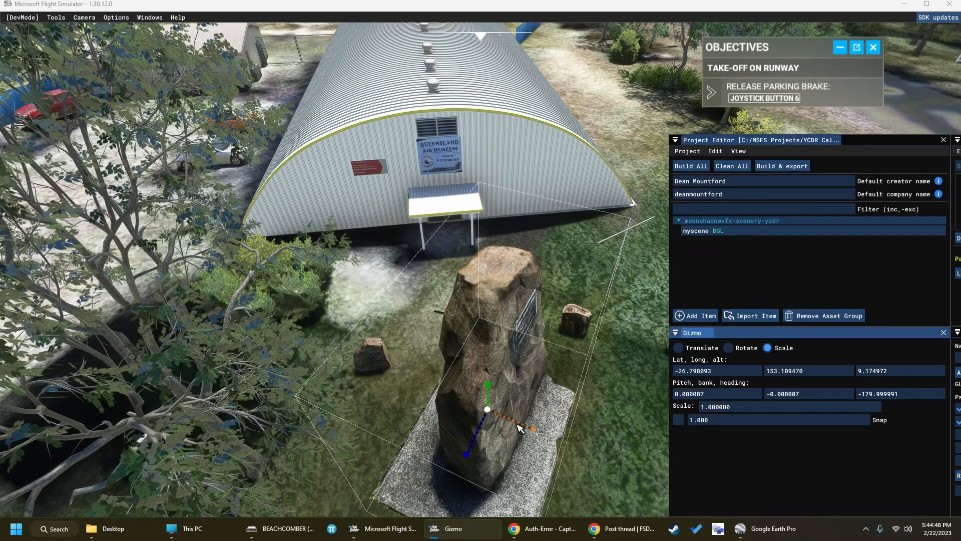
drag(520, 426, 507, 457)
click(754, 350)
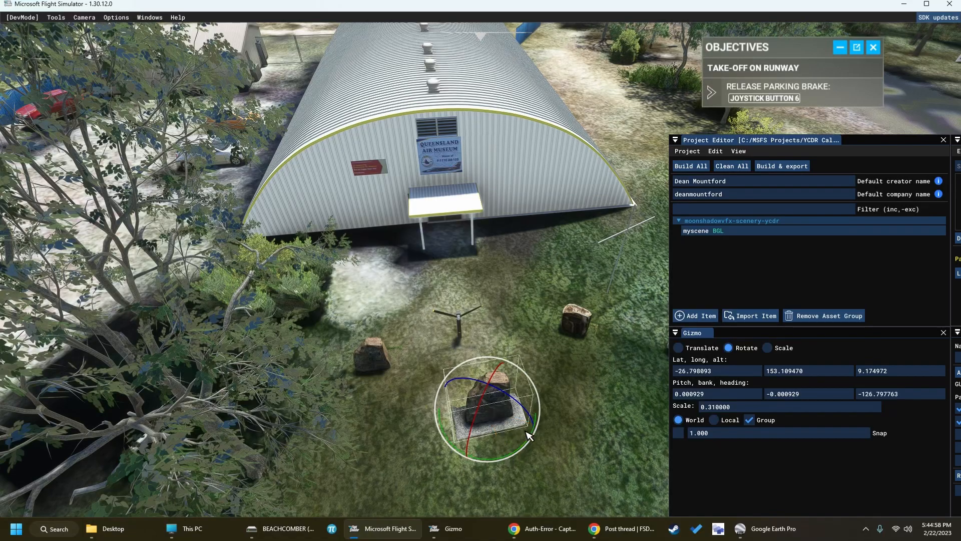
click(360, 358)
click(587, 324)
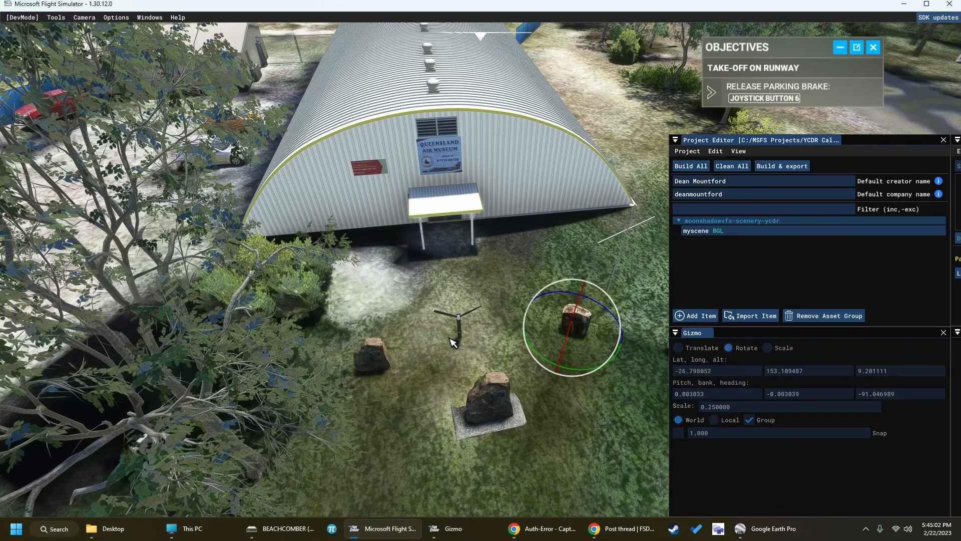
click(496, 392)
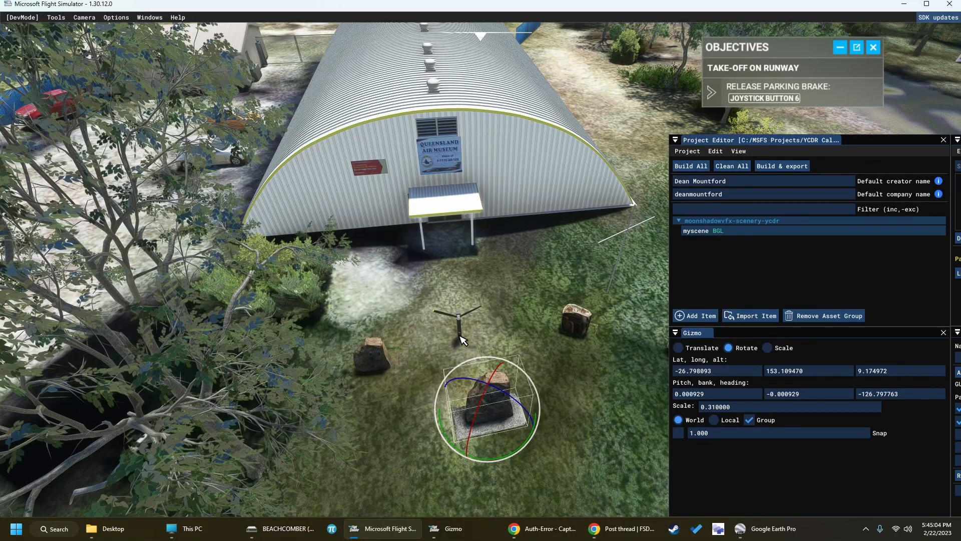
Set the TEST_1000 rock's latitude to -26.798083, taken from the Google Earth placemark
key(ctrl+shift+p)
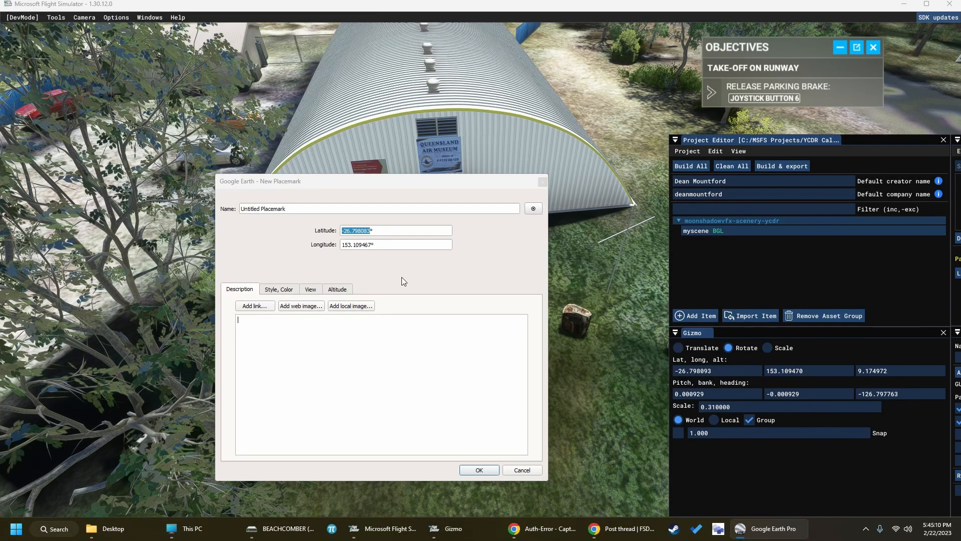
click(871, 148)
click(678, 348)
click(698, 373)
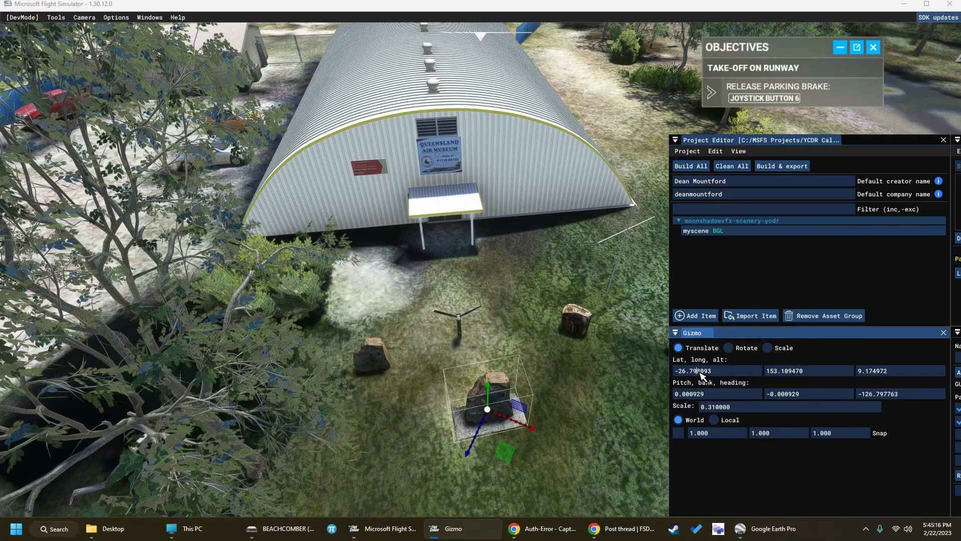
drag(701, 372, 752, 369)
click(756, 373)
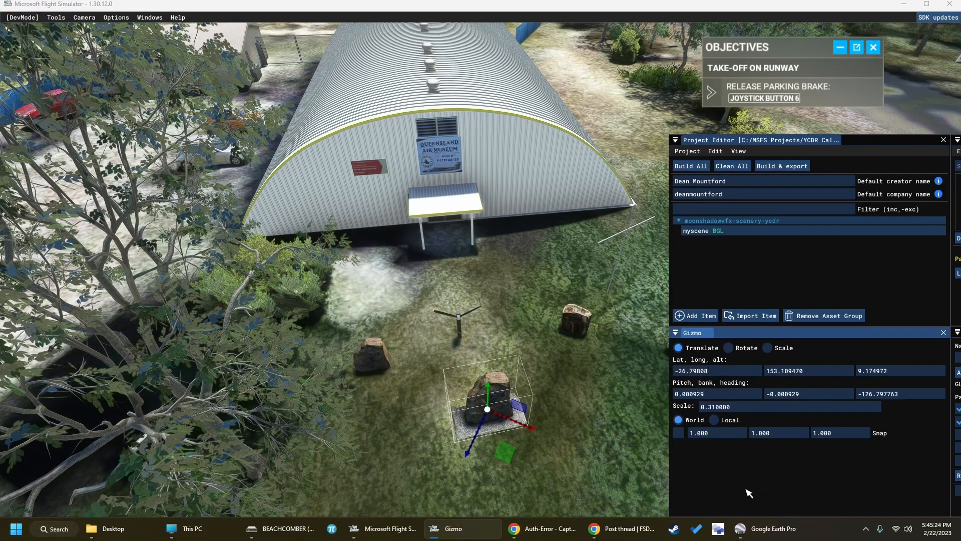
click(766, 529)
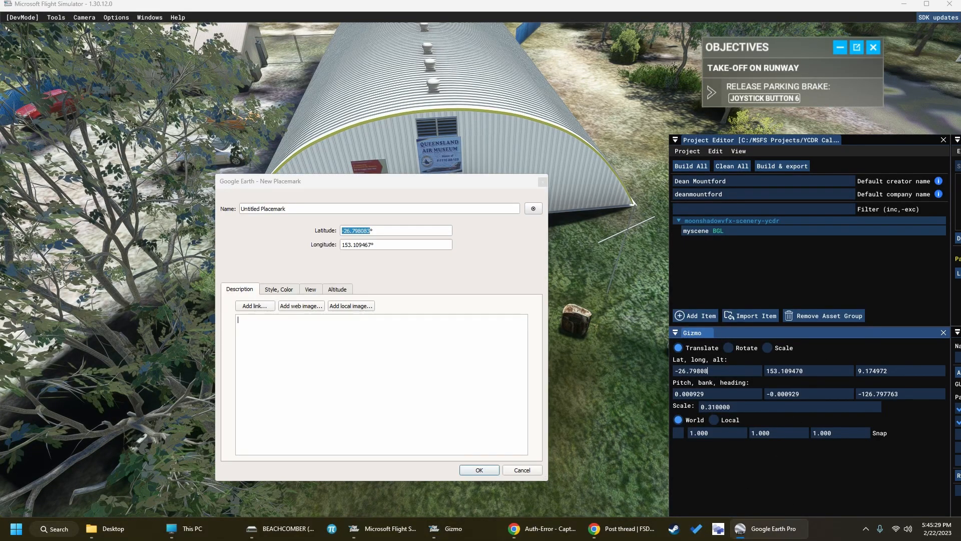
click(734, 381)
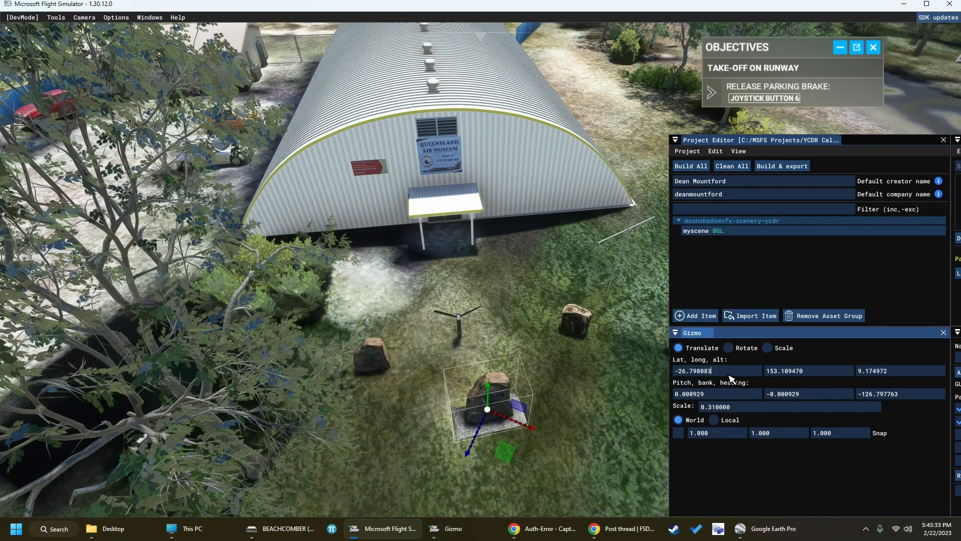
key(Return)
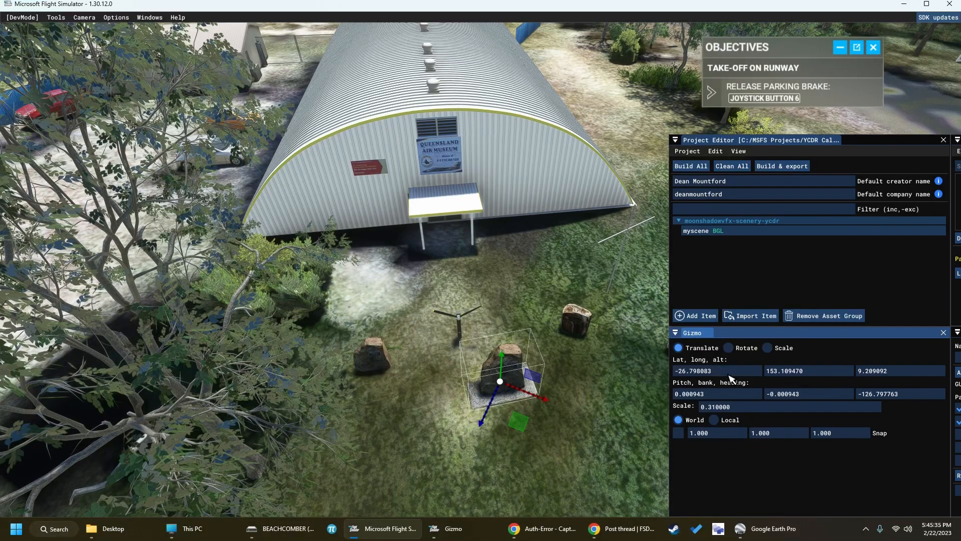
Set the TEST_1000 rock's longitude to 153.109467, taken from the Google Earth placemark
click(794, 383)
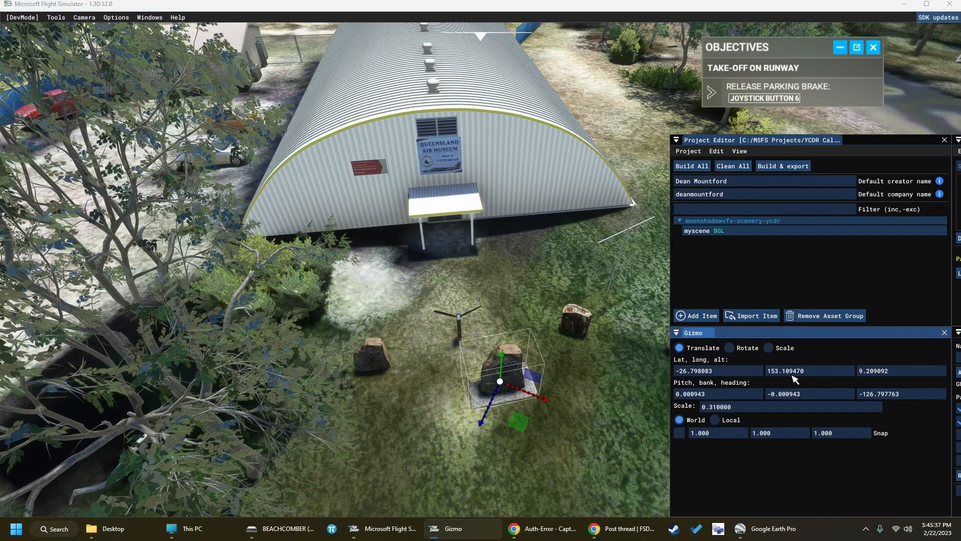
drag(793, 375, 851, 374)
key(BackSpace)
key(alt+Tab)
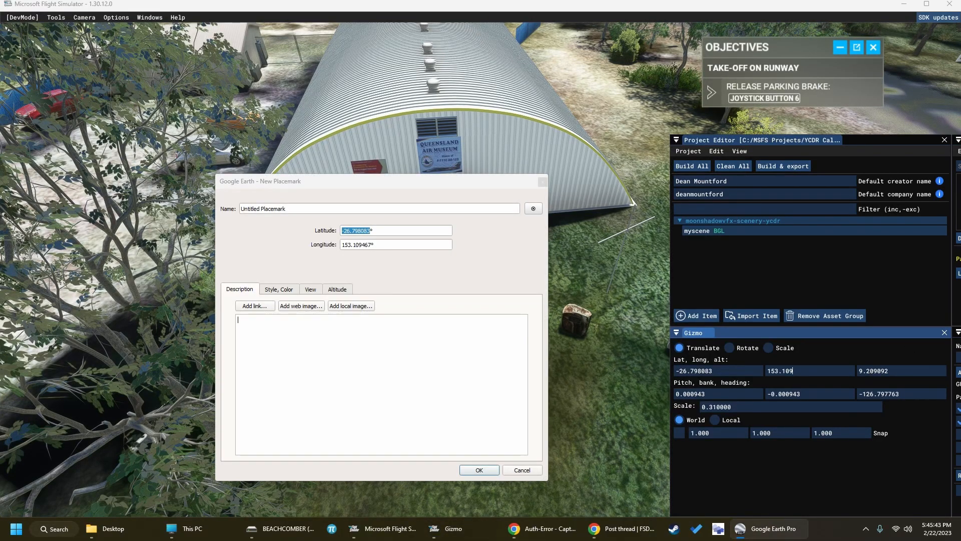
key(alt+Tab)
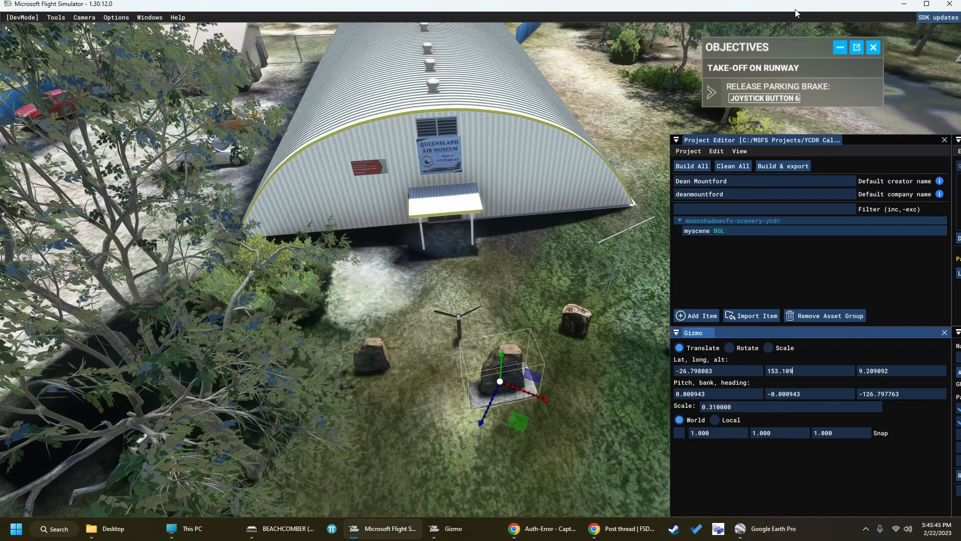
click(803, 374)
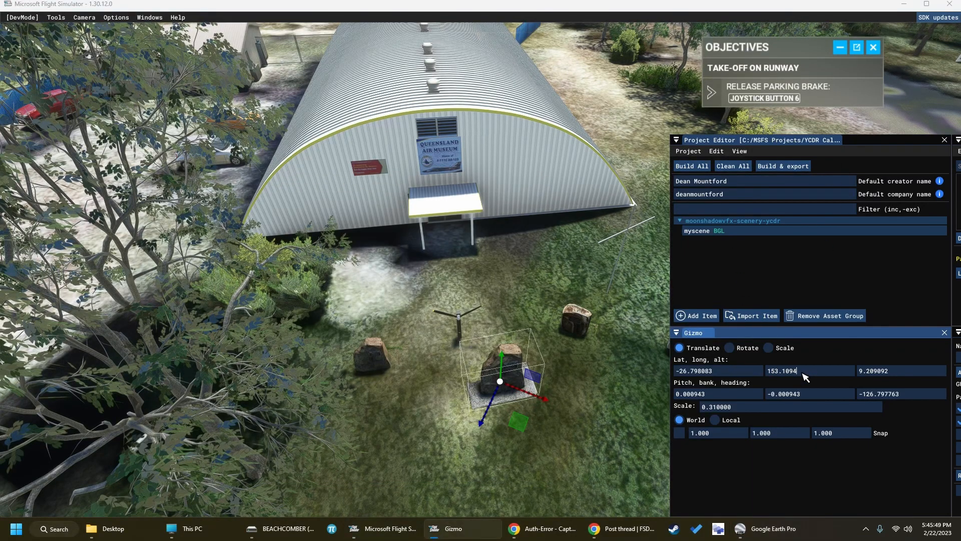
key(Return)
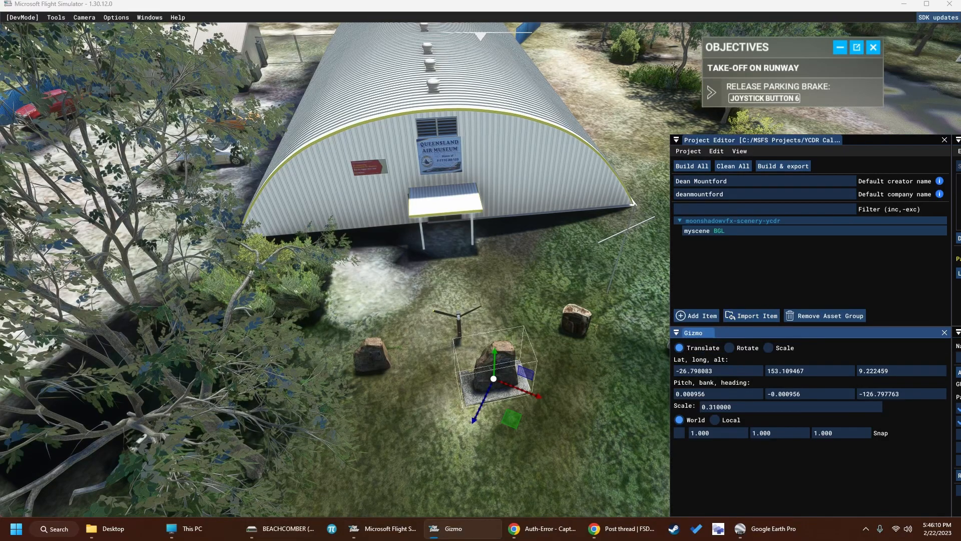
Save the scenery with the newly placed TEST_1000 rock
drag(960, 140, 535, 79)
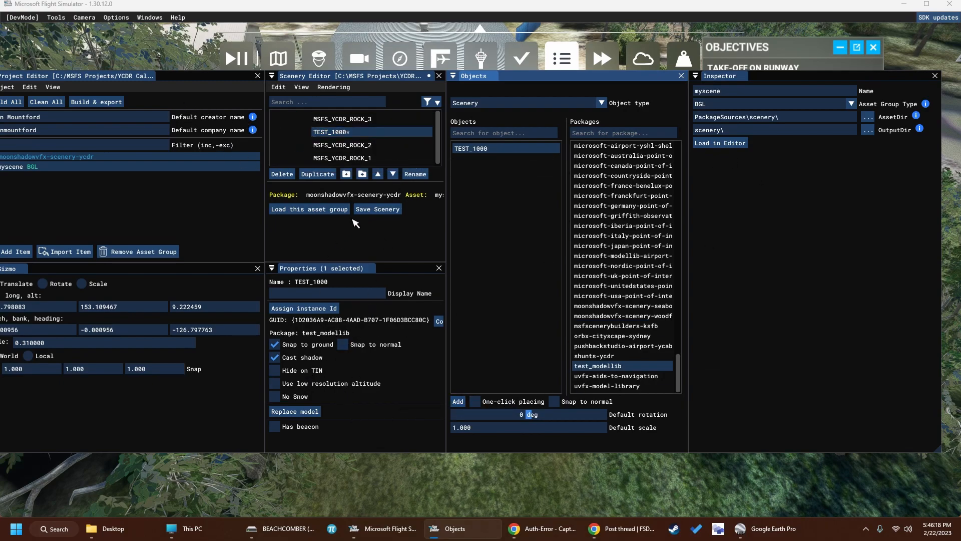
click(384, 210)
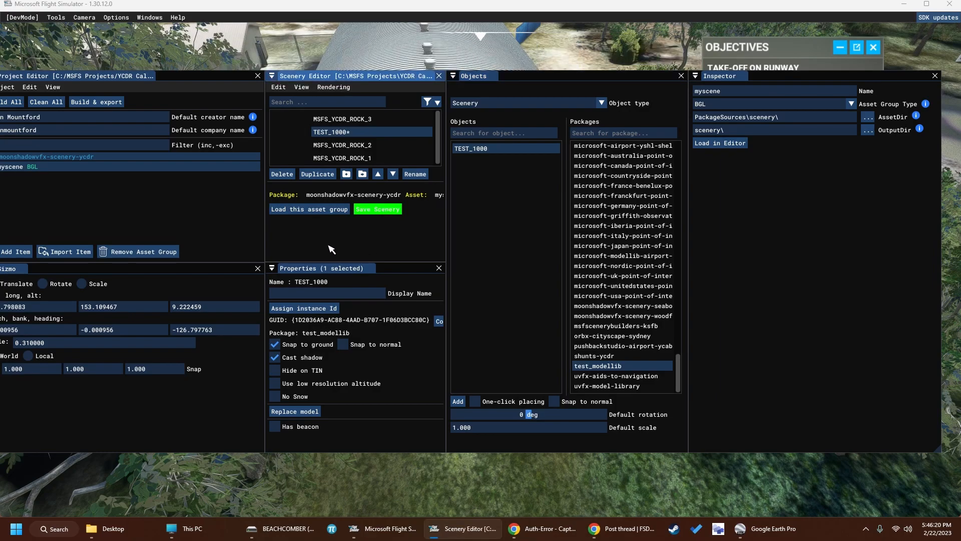
Delete the TEST_1000 rock from the scenery and save the scenery
drag(185, 75, 263, 79)
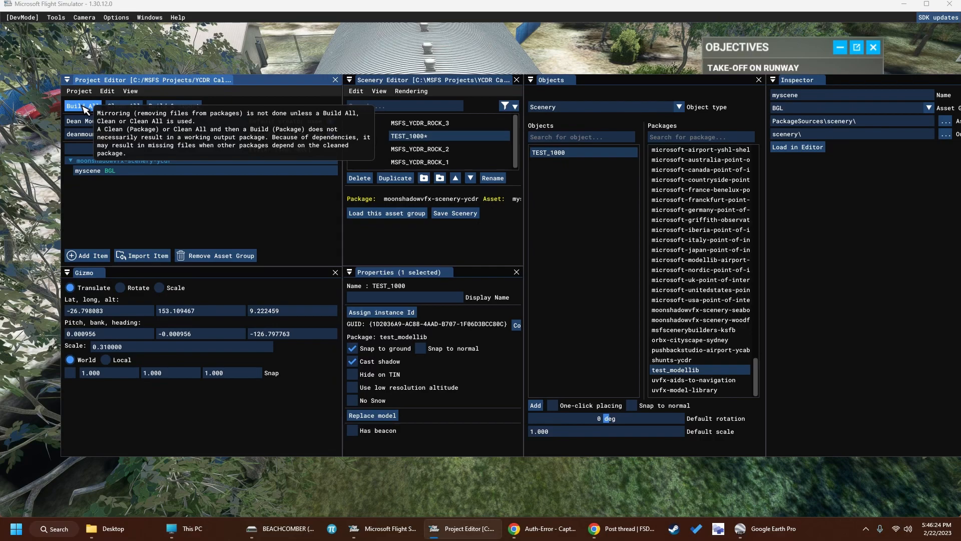
click(445, 137)
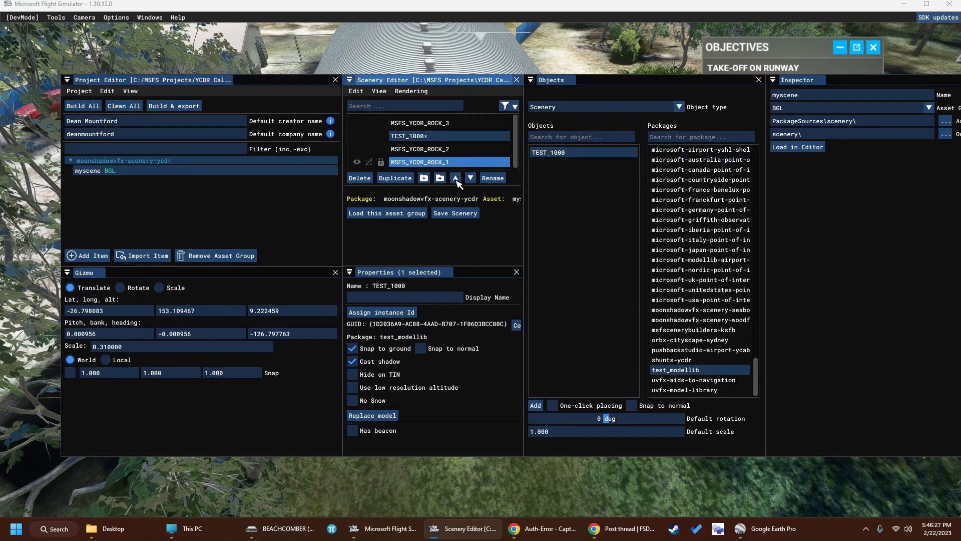
click(359, 178)
click(453, 215)
Move the editor windows out of view and look over the museum forecourt, the car park and the open hangar beside it
click(960, 80)
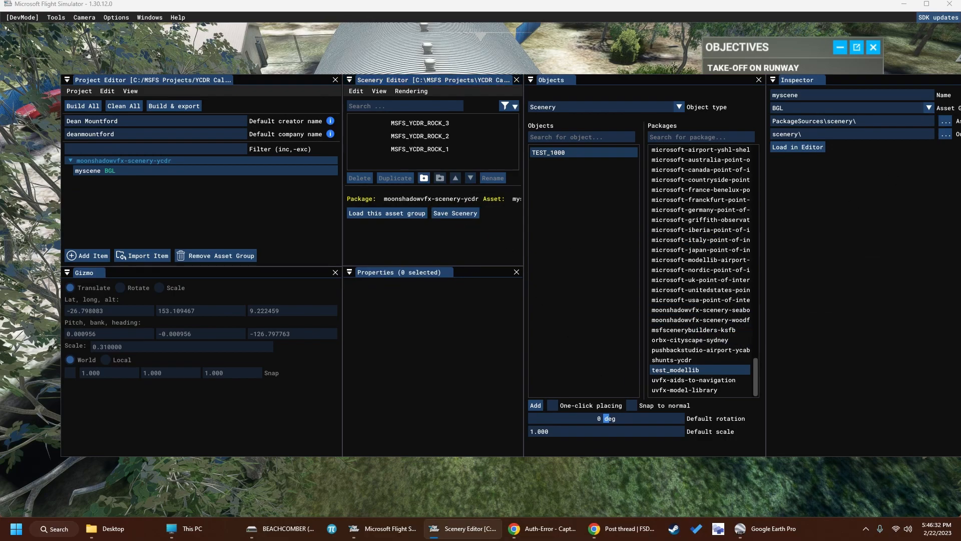
drag(404, 82, 960, 100)
key(w)
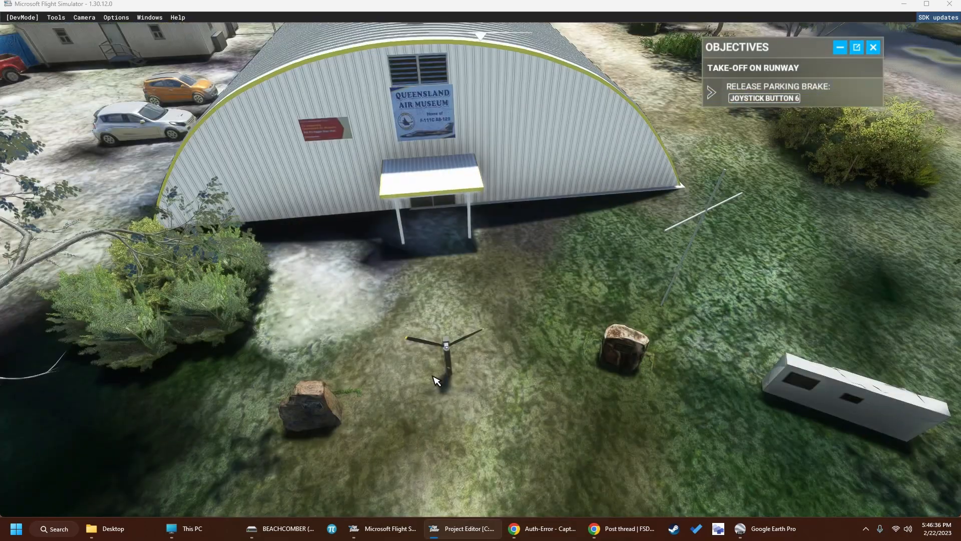
key(f)
key(f)
key(KP_8)
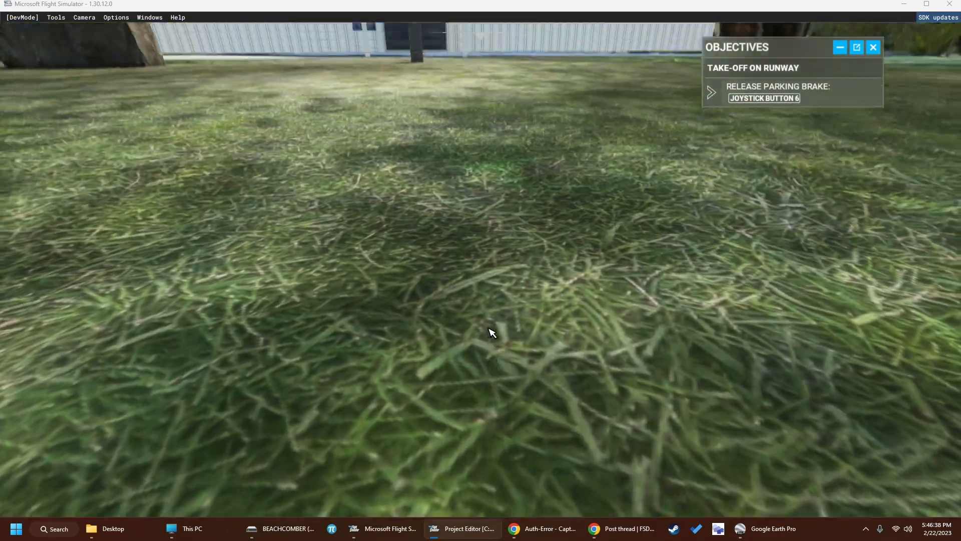
key(KP_4)
key(w)
key(s)
key(r)
key(s)
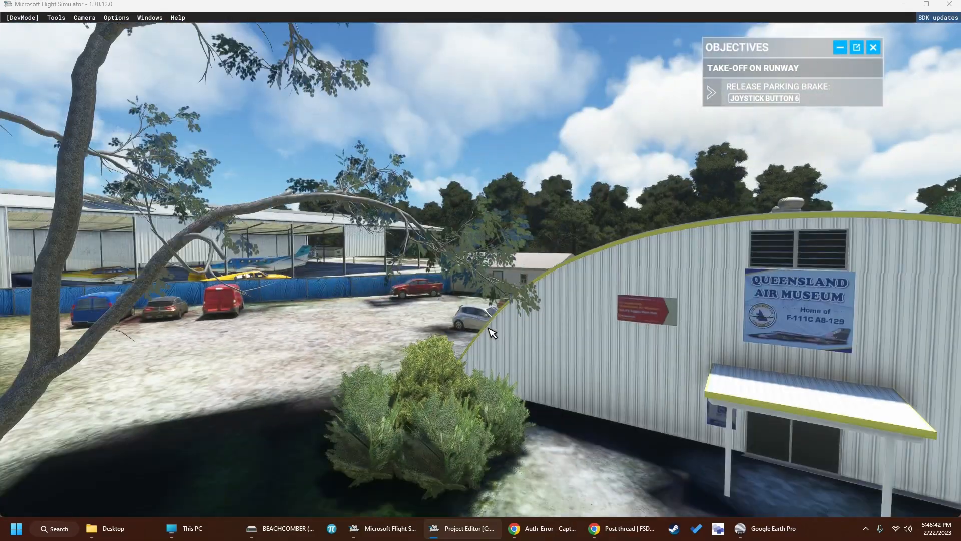
key(d)
key(a)
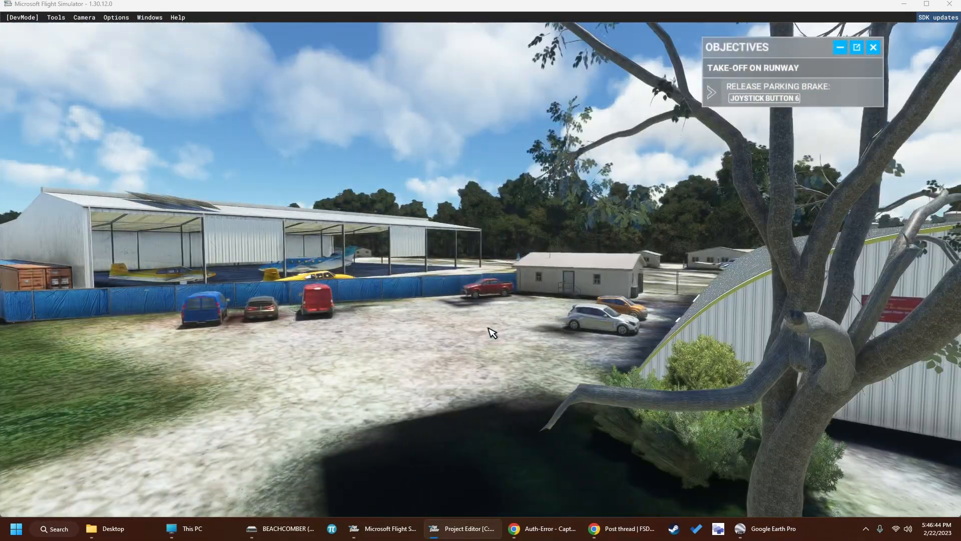
Examine the plaque rocks and the propeller memorial in front of the Queensland Air Museum up close
key(f)
key(KP_6)
key(w)
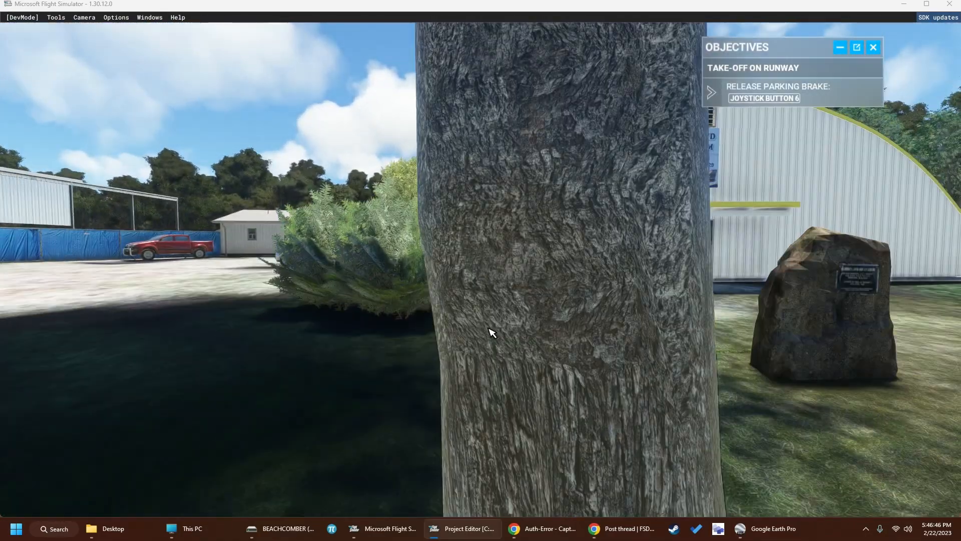
key(KP_6)
key(w)
key(d)
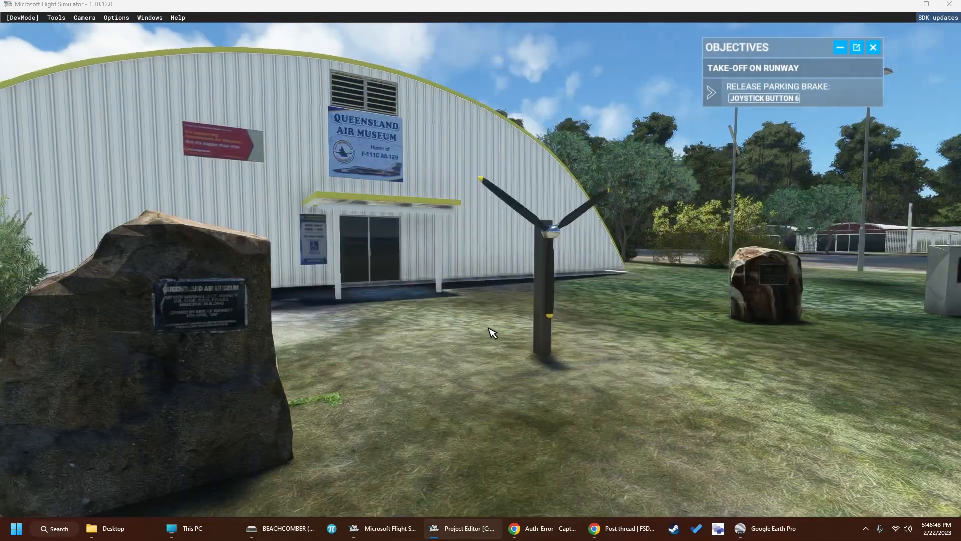
key(KP_4)
key(d)
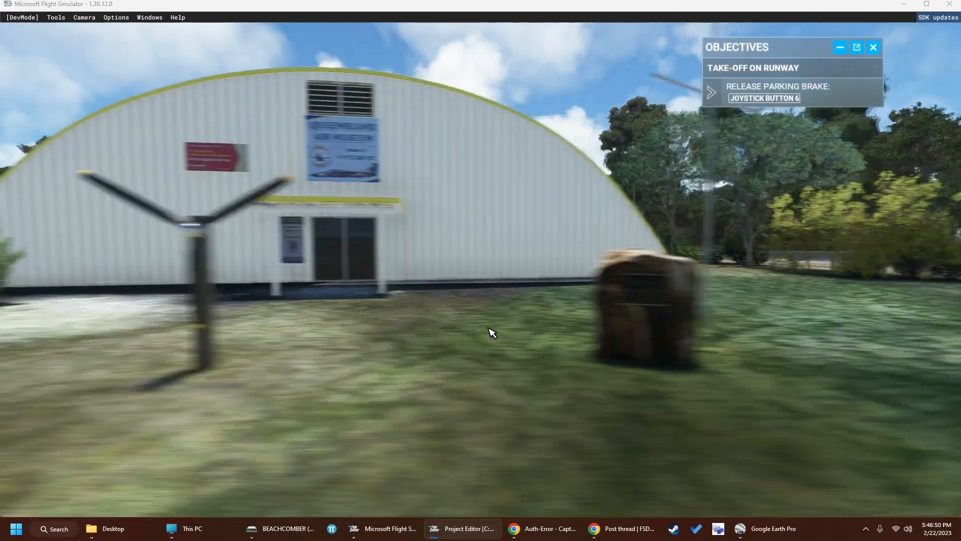
key(a)
key(KP_6)
key(KP_6)
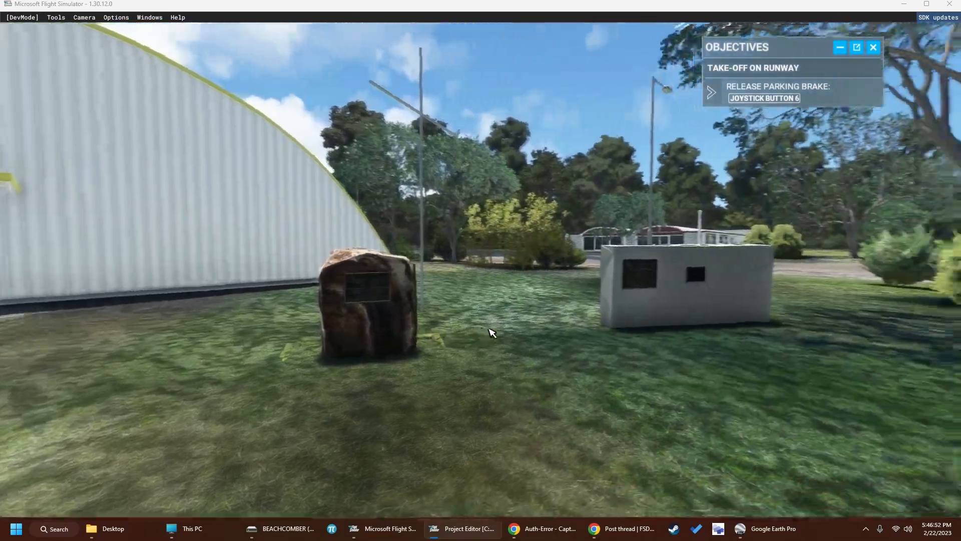
Examine the grey memorial wall with its plaques and the neighbouring plaque rock from several angles
key(w)
key(d)
key(KP_4)
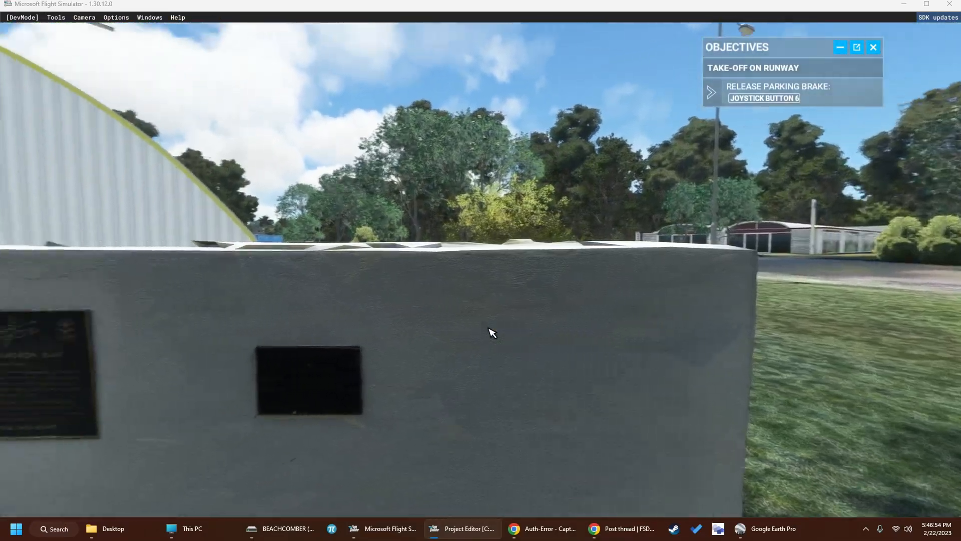
key(w)
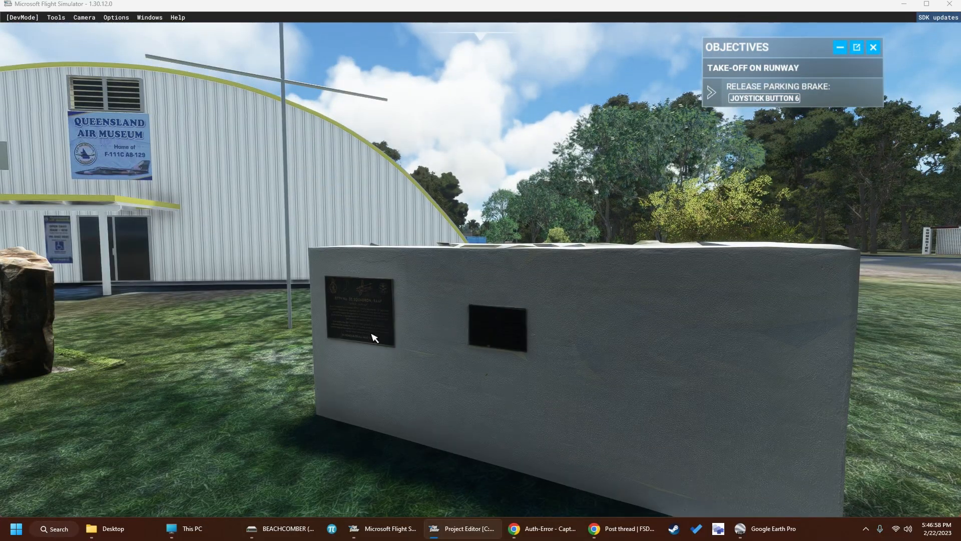
key(w)
key(s)
key(w)
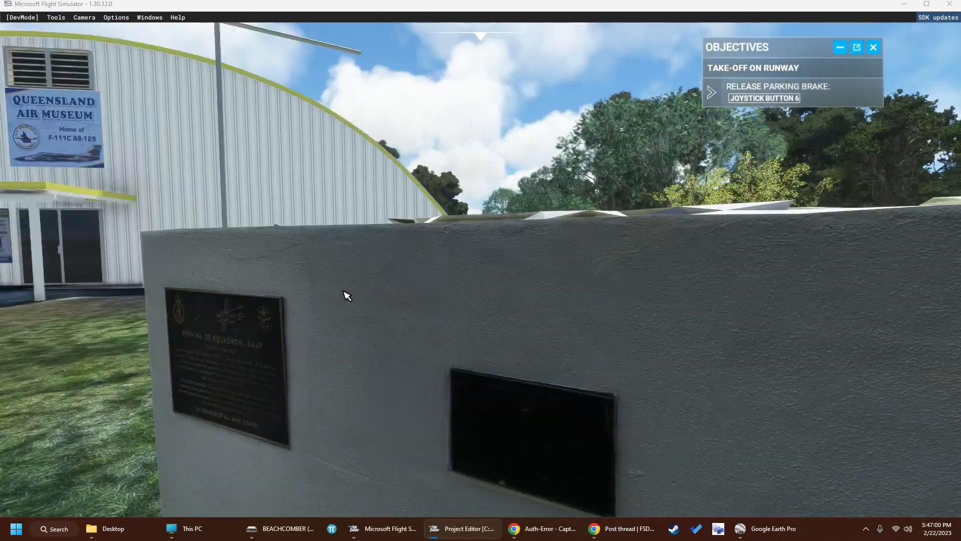
key(s)
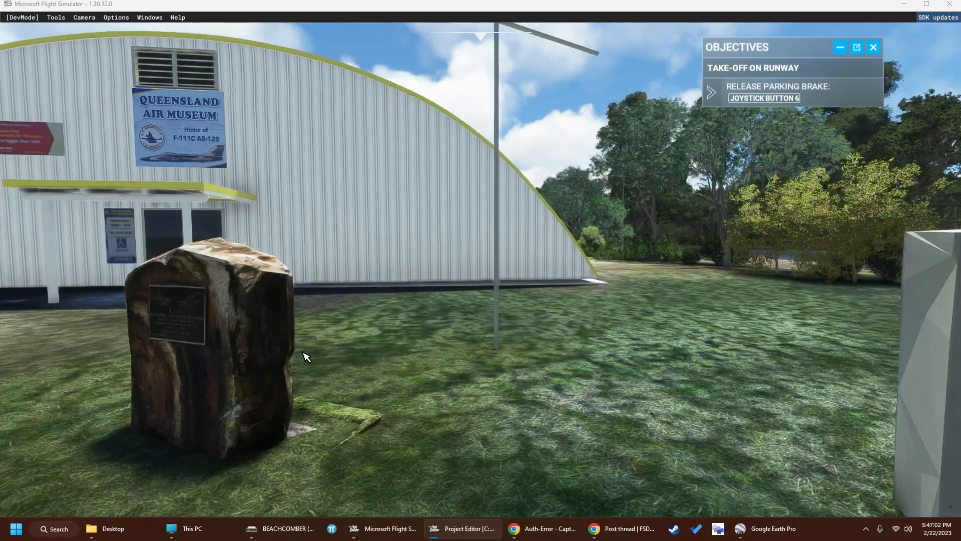
key(d)
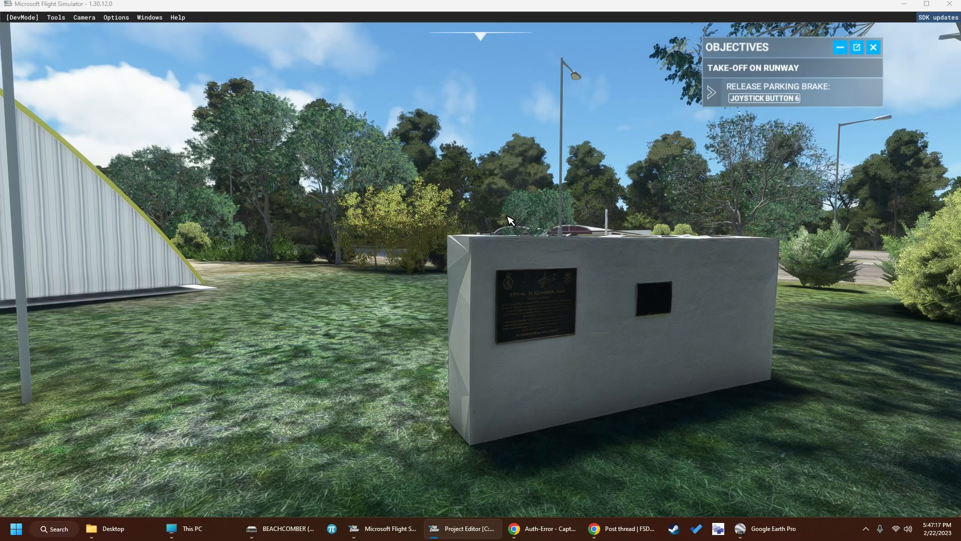
key(a)
right_drag(507, 216, 507, 216)
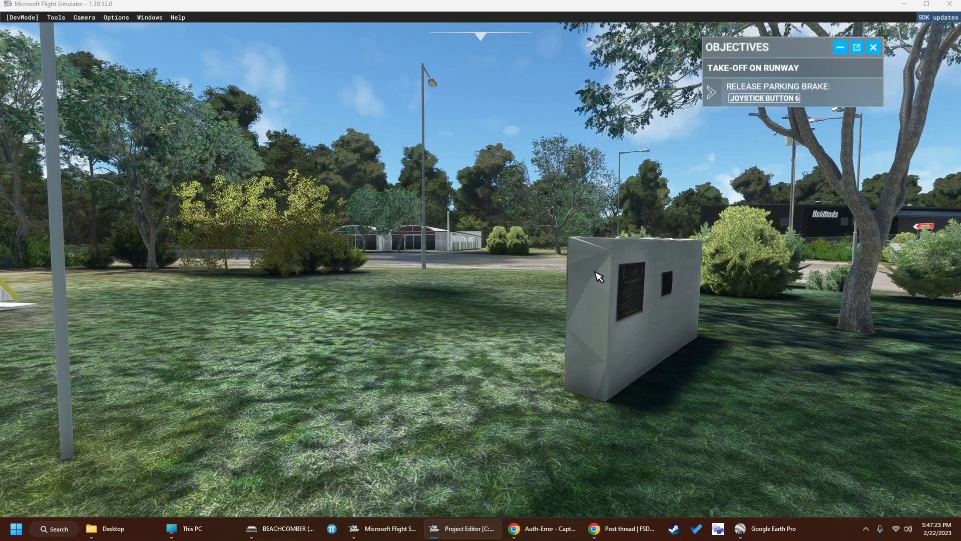
Examine the road, parked cars and buildings opposite the museum, and return to the rocks at the museum front
right_drag(595, 272, 595, 272)
key(w)
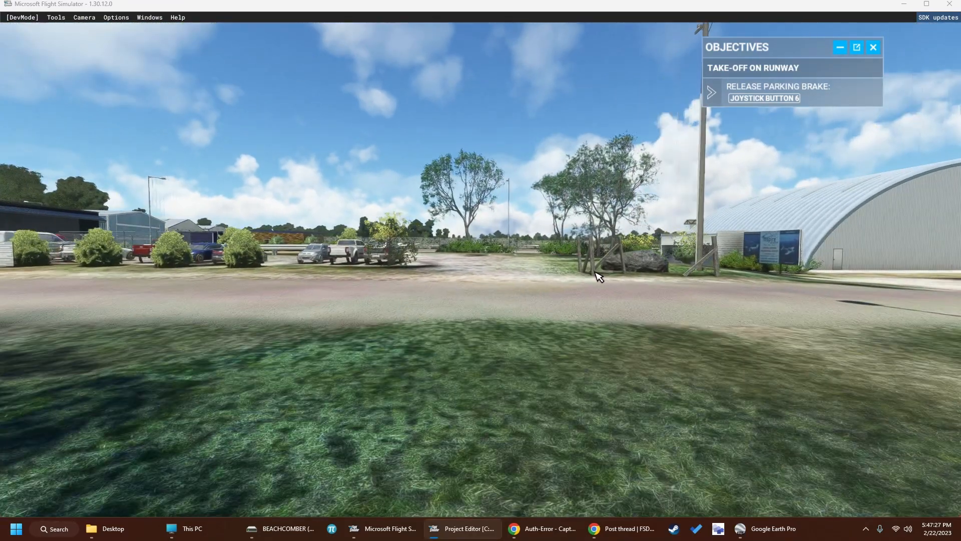
right_drag(790, 200, 790, 200)
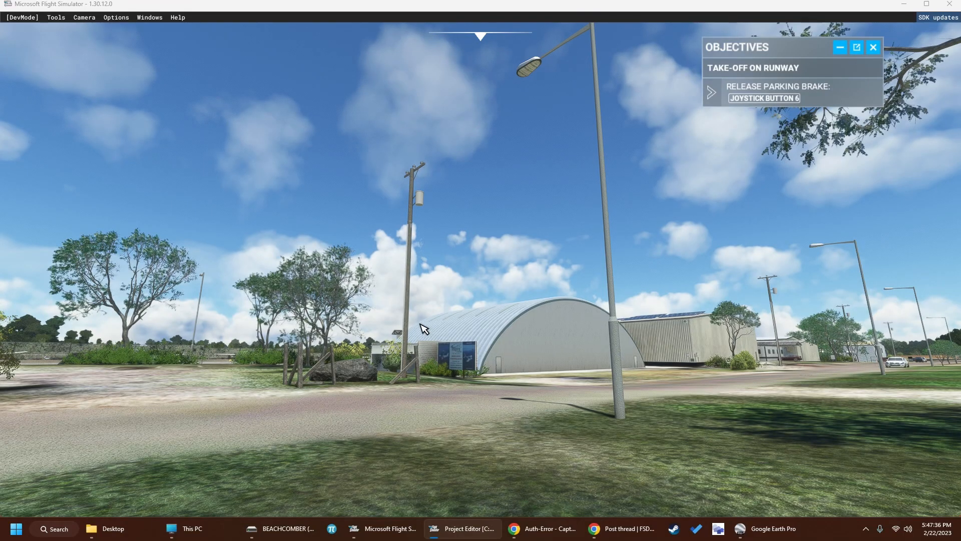
key(KP_4)
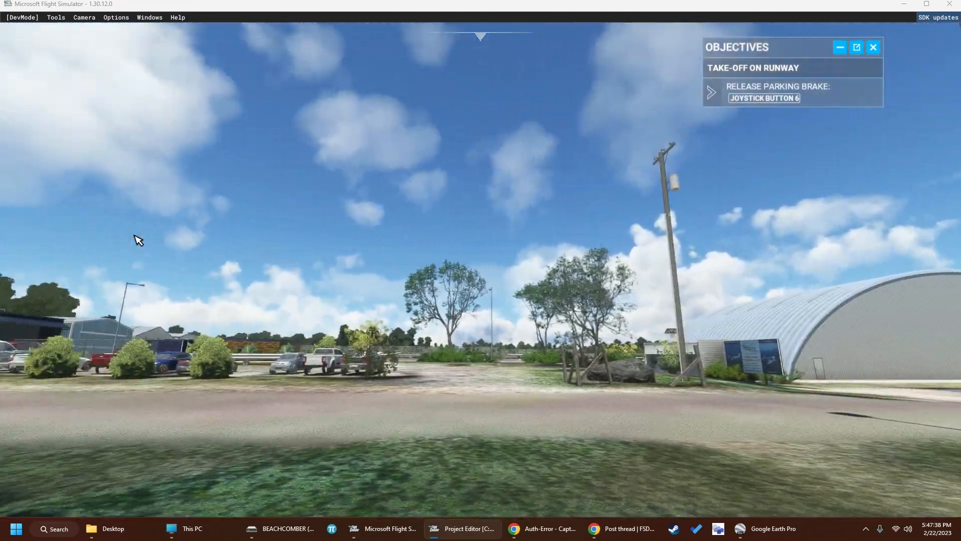
key(KP_2)
key(w)
key(KP_4)
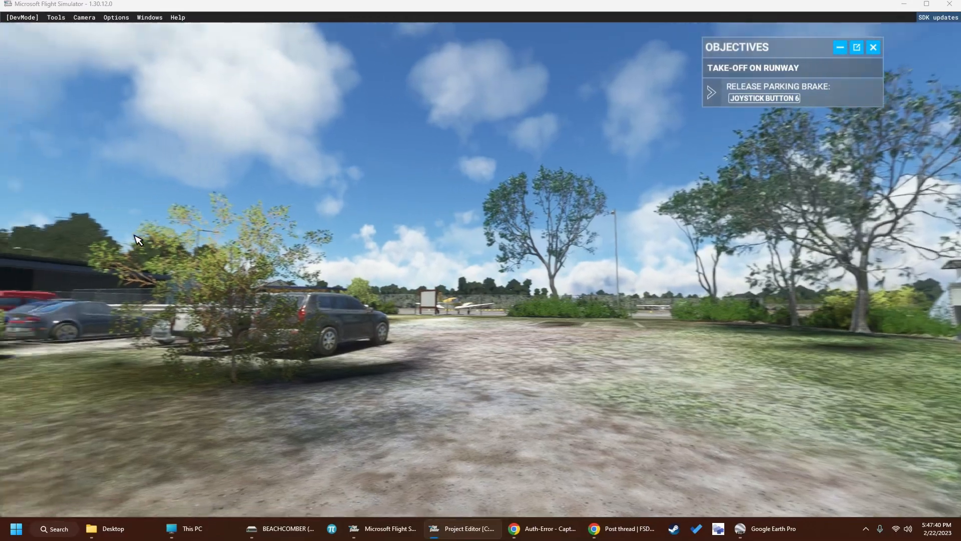
key(KP_4)
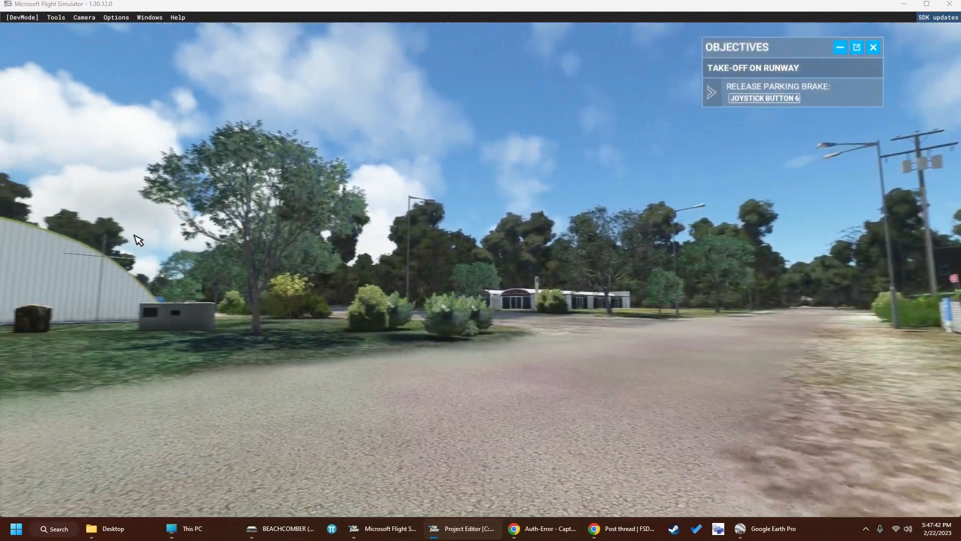
key(KP_4)
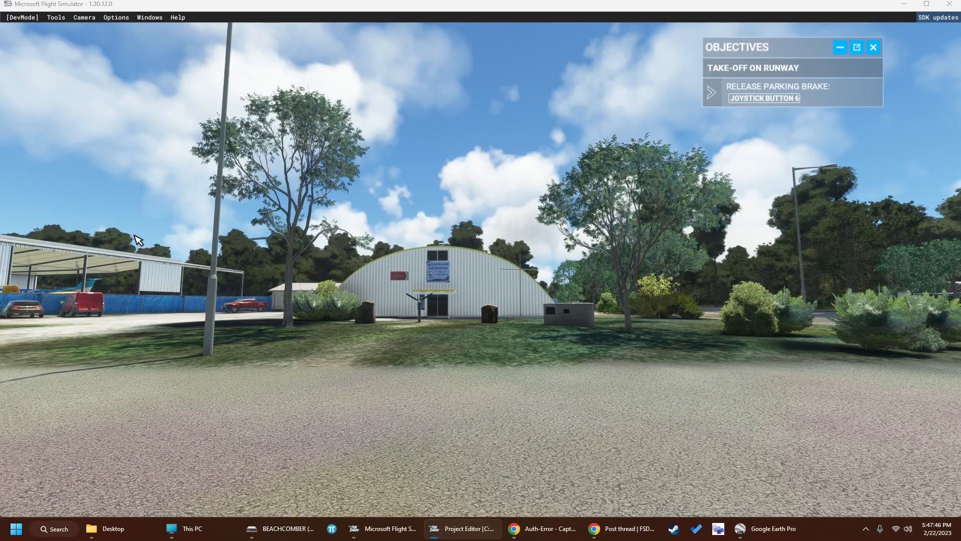
key(w)
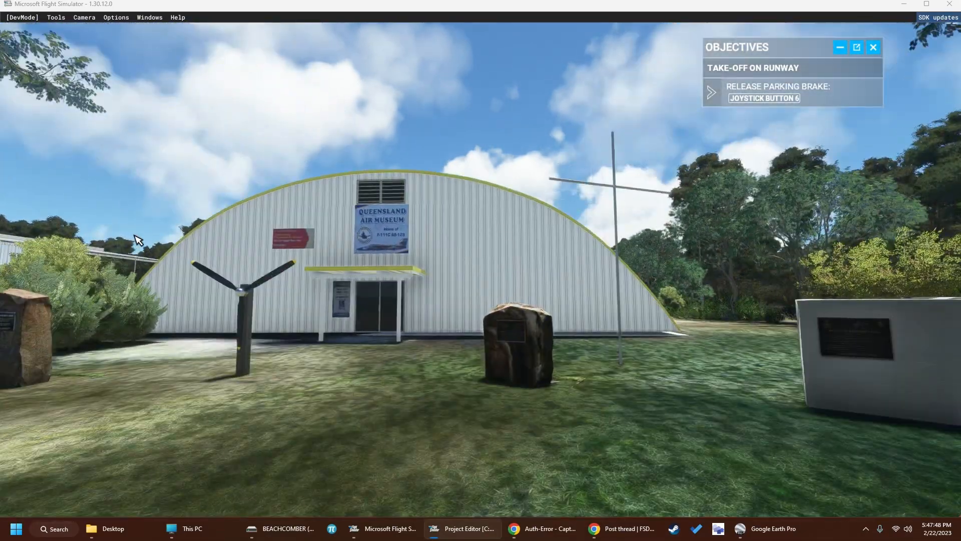
key(KP_4)
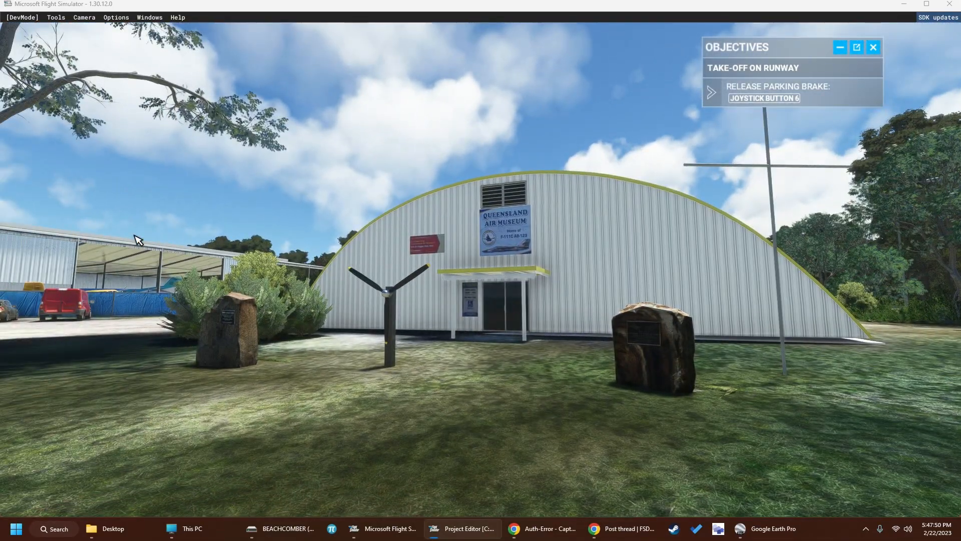